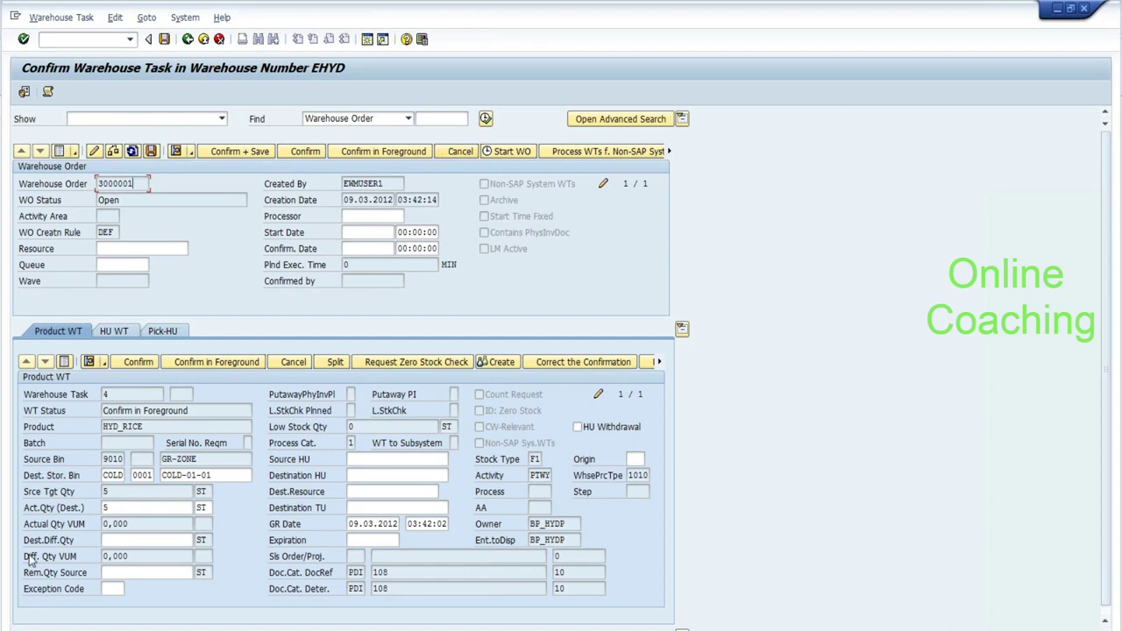
Launch Microsoft Word 2010 from All Programs > Microsoft Office to get a blank document.
{"action": "left_click", "coordinate": [26, 624]}
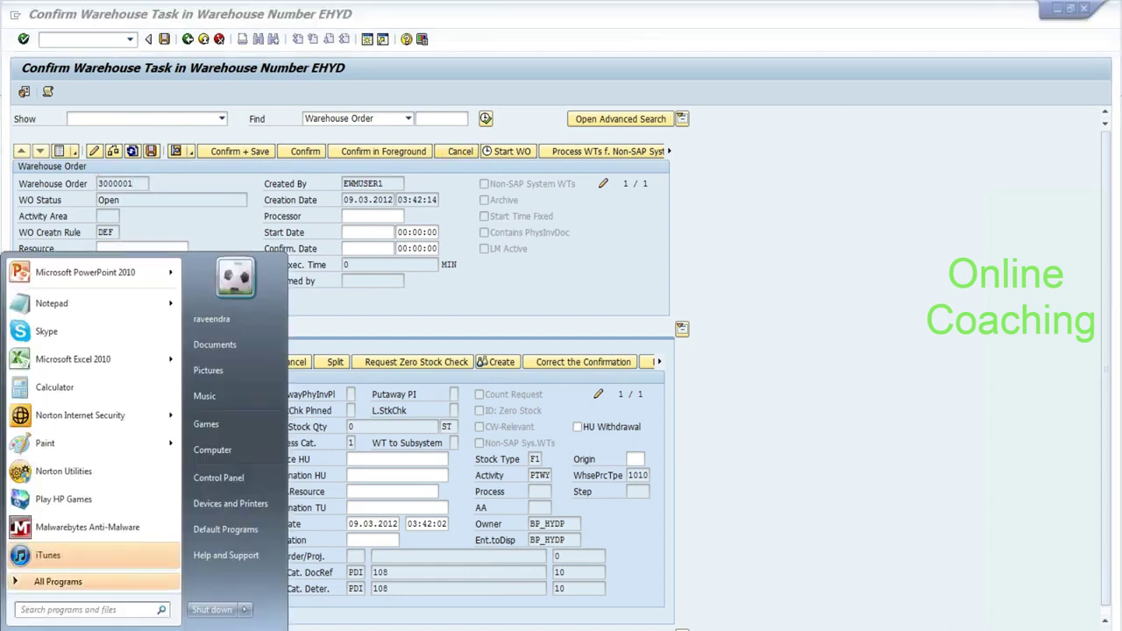
{"action": "mouse_move", "coordinate": [136, 410]}
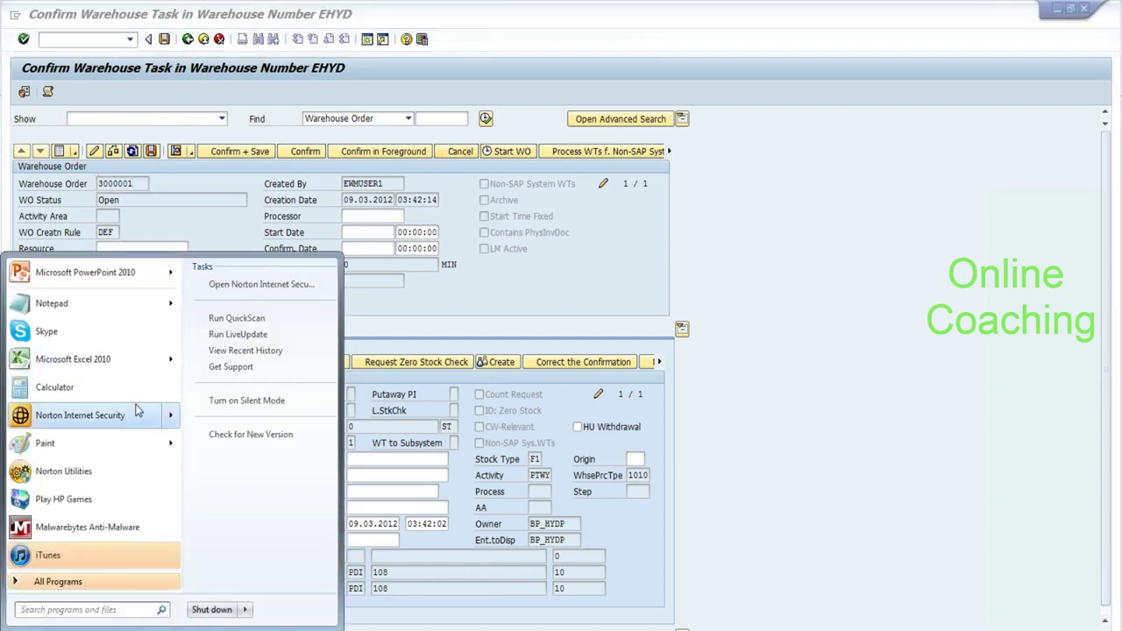
{"action": "left_click", "coordinate": [73, 585]}
{"action": "left_click_drag", "start_coordinate": [173, 337], "coordinate": [172, 517]}
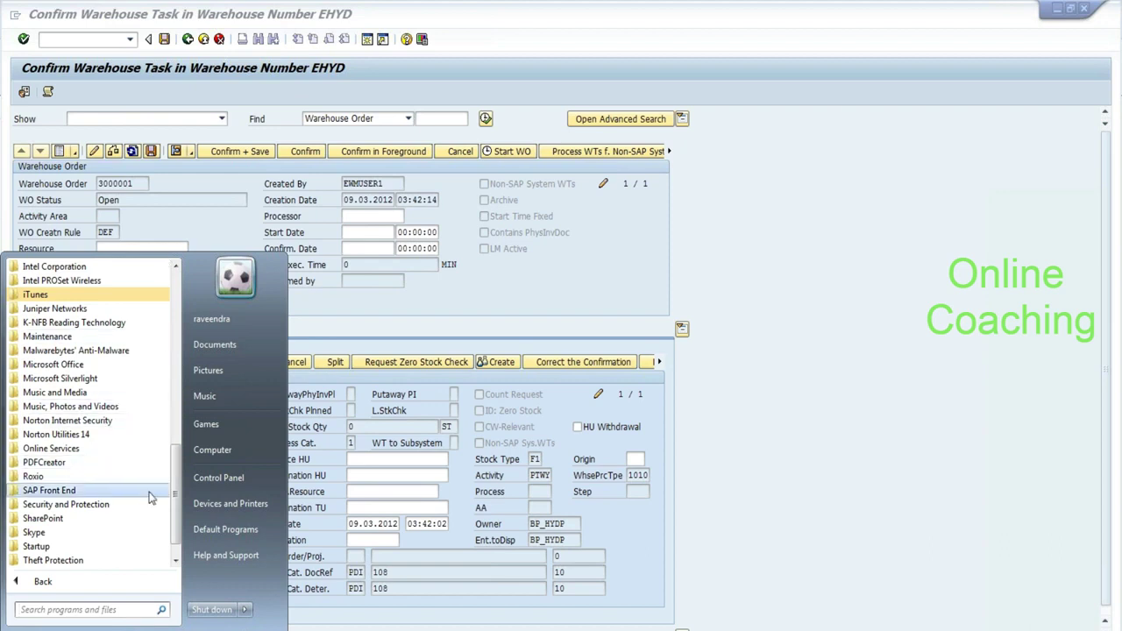
{"action": "left_click", "coordinate": [136, 366]}
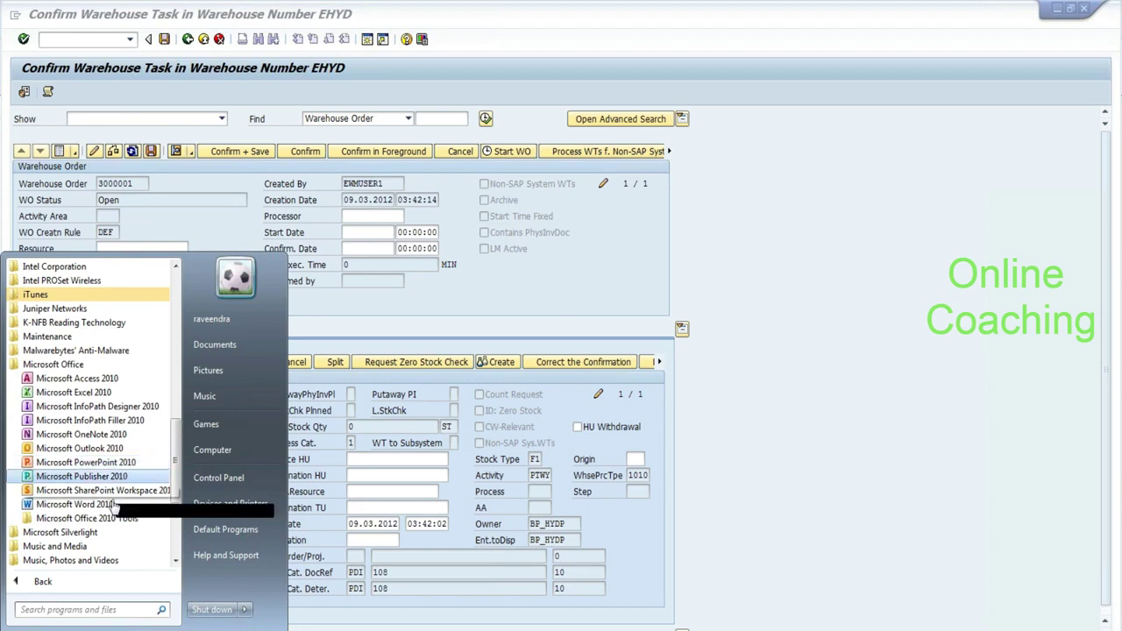
{"action": "left_click", "coordinate": [74, 504]}
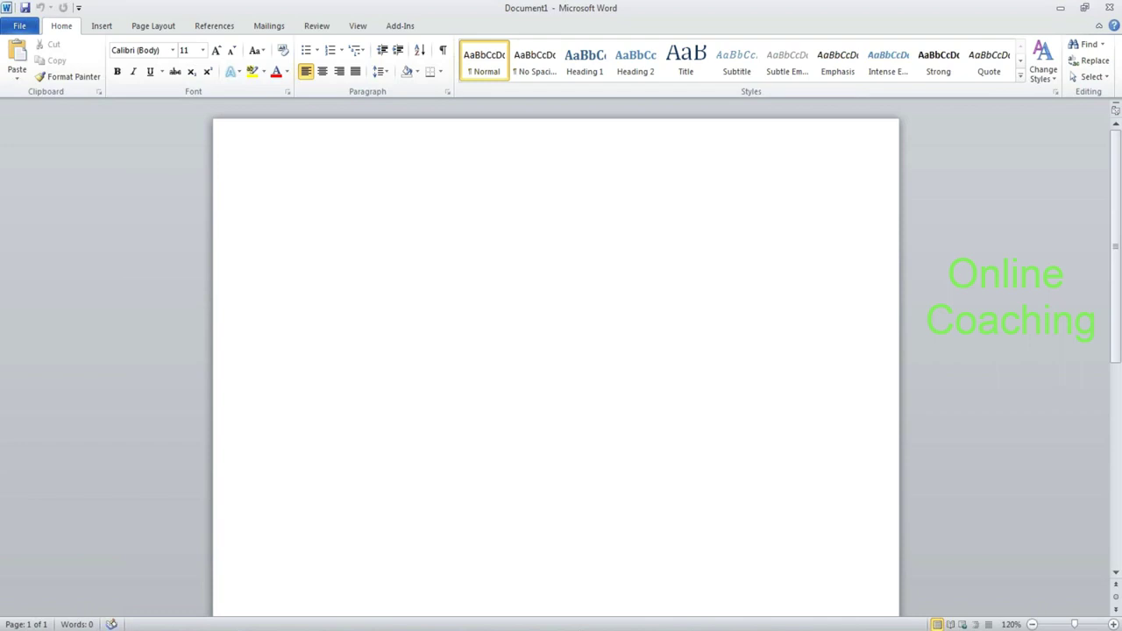
Switch from Word back to SAP's Confirm Warehouse Task screen for order 3000001.
{"action": "key", "text": "alt+Tab"}
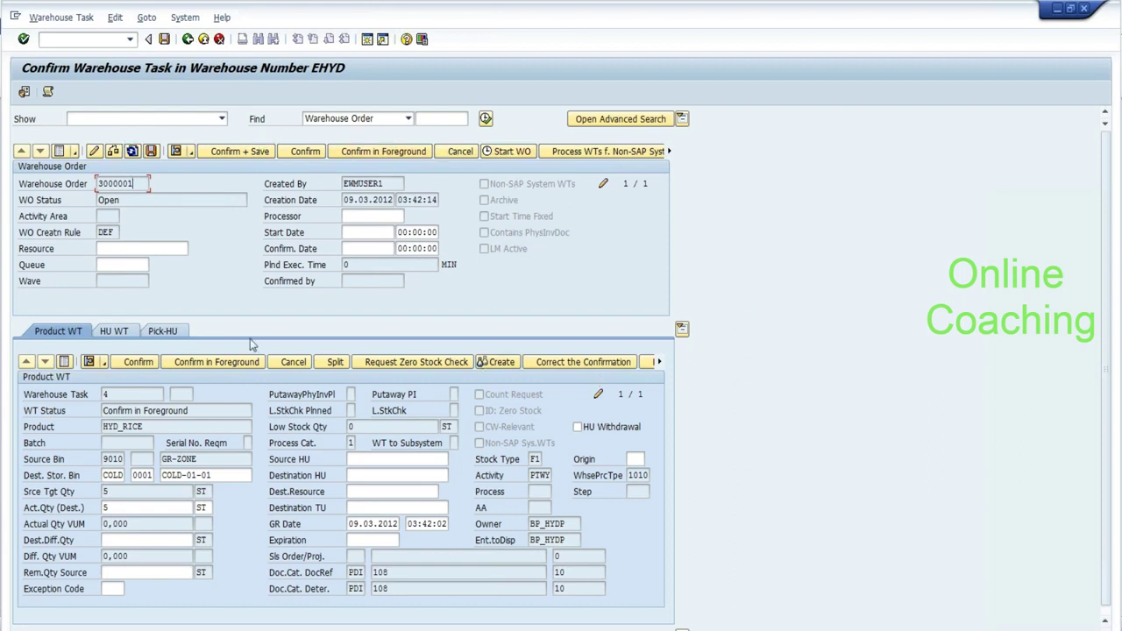
Select warehouse order 3000001 and the source bin values GR-ZONE and 9010.
{"action": "key", "text": "shift+Home"}
{"action": "left_click", "coordinate": [206, 459]}
{"action": "key", "text": "shift+Left"}
{"action": "key", "text": "shift+Left"}
{"action": "key", "text": "shift+Left"}
{"action": "key", "text": "shift+Left"}
{"action": "key", "text": "shift+Left"}
{"action": "key", "text": "shift+Left"}
{"action": "key", "text": "shift+Left"}
{"action": "key", "text": "shift+Tab"}
{"action": "key", "text": "shift+Right"}
{"action": "key", "text": "shift+Right"}
{"action": "key", "text": "shift+Right"}
{"action": "key", "text": "shift+Right"}
{"action": "key", "text": "Tab"}
Check destination bin COLD-01-01, then create a new SAP session showing Easy Access.
{"action": "left_click", "coordinate": [216, 475]}
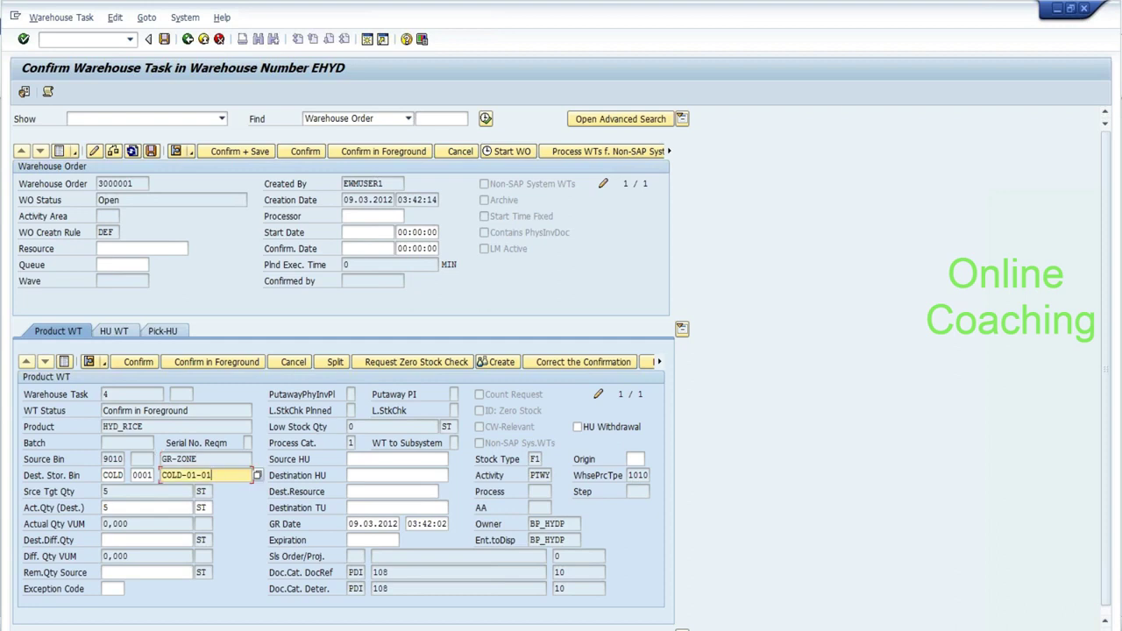
{"action": "key", "text": "shift+Home"}
{"action": "left_click", "coordinate": [215, 475]}
{"action": "left_click", "coordinate": [15, 17]}
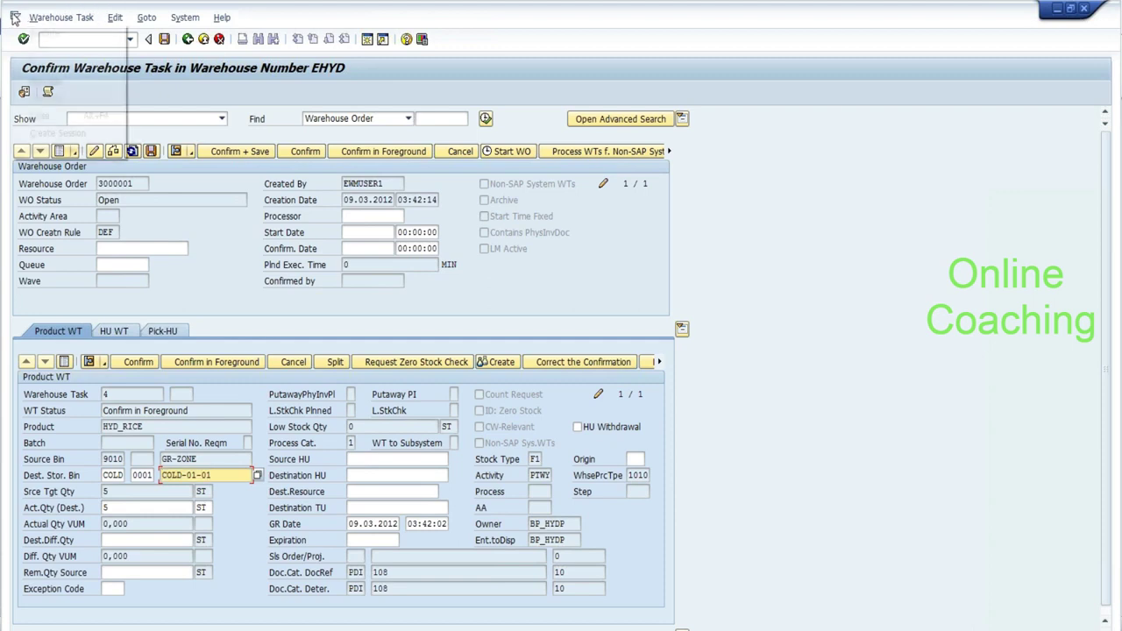
{"action": "left_click", "coordinate": [26, 133]}
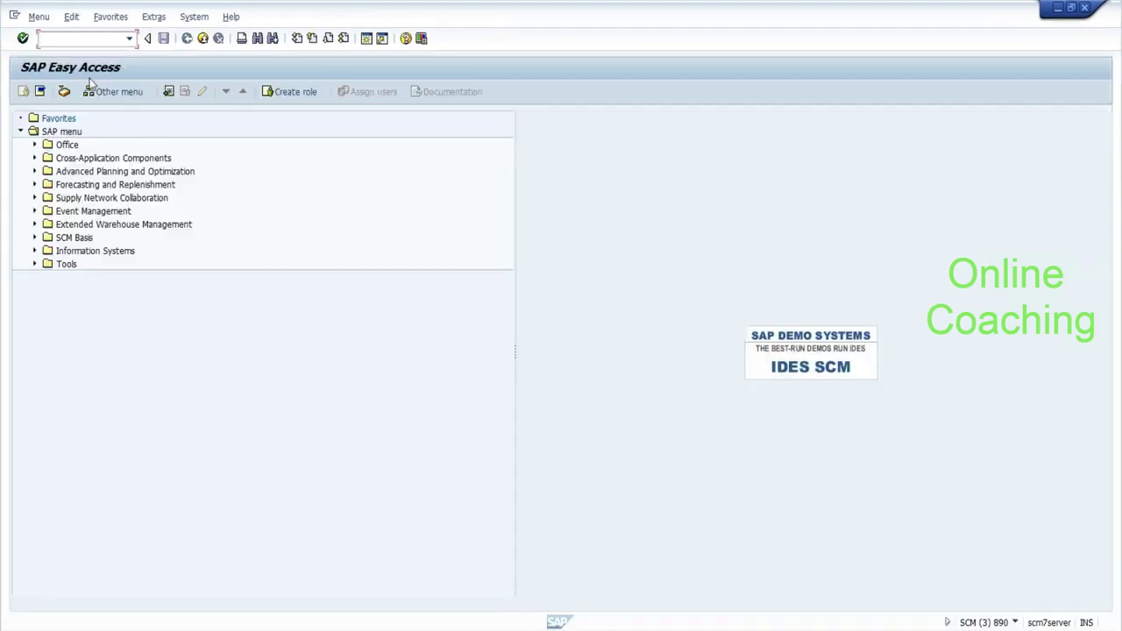
Run SPRO and expand EWM > Goods Receipt Process > Strategies > Storage Type Search.
{"action": "type", "text": "spro"}
{"action": "key", "text": "Return"}
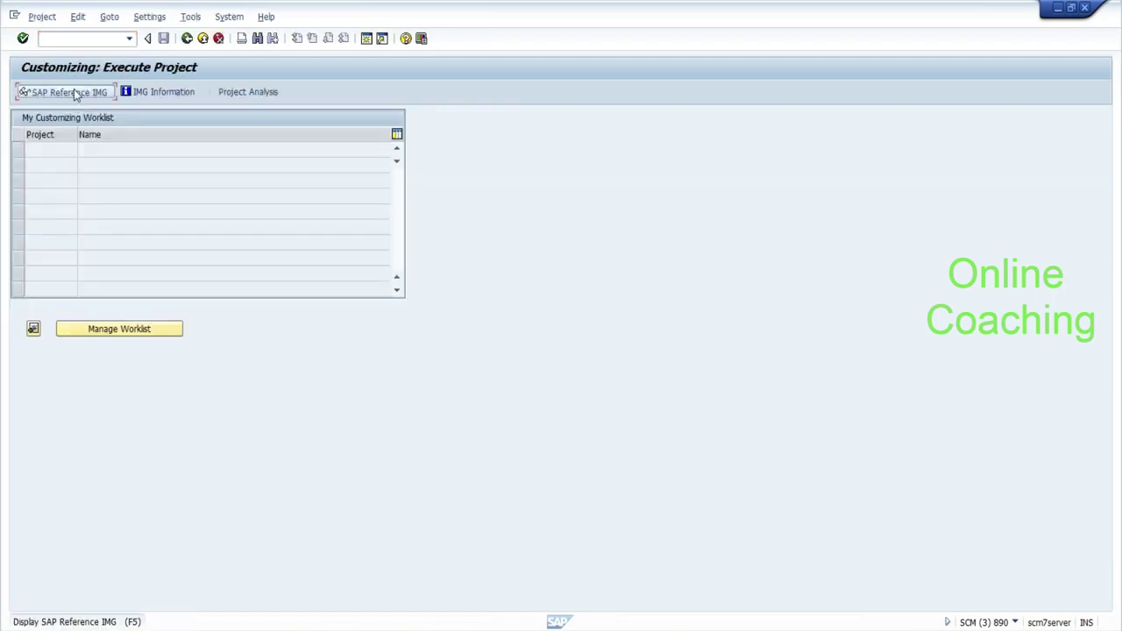
{"action": "left_click", "coordinate": [77, 92]}
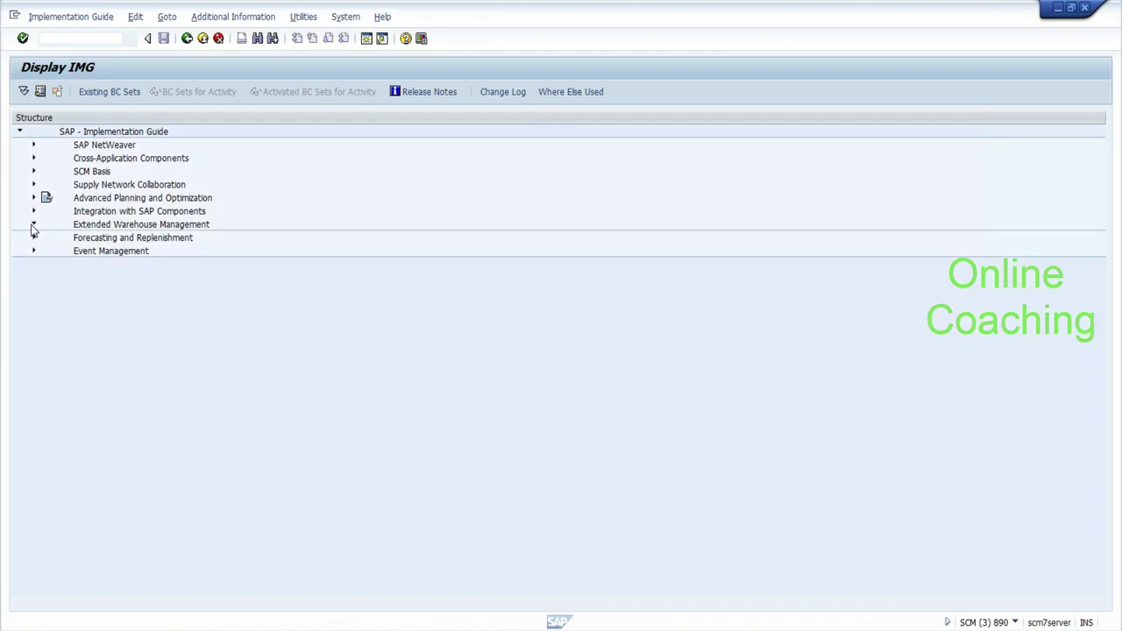
{"action": "left_click", "coordinate": [33, 226]}
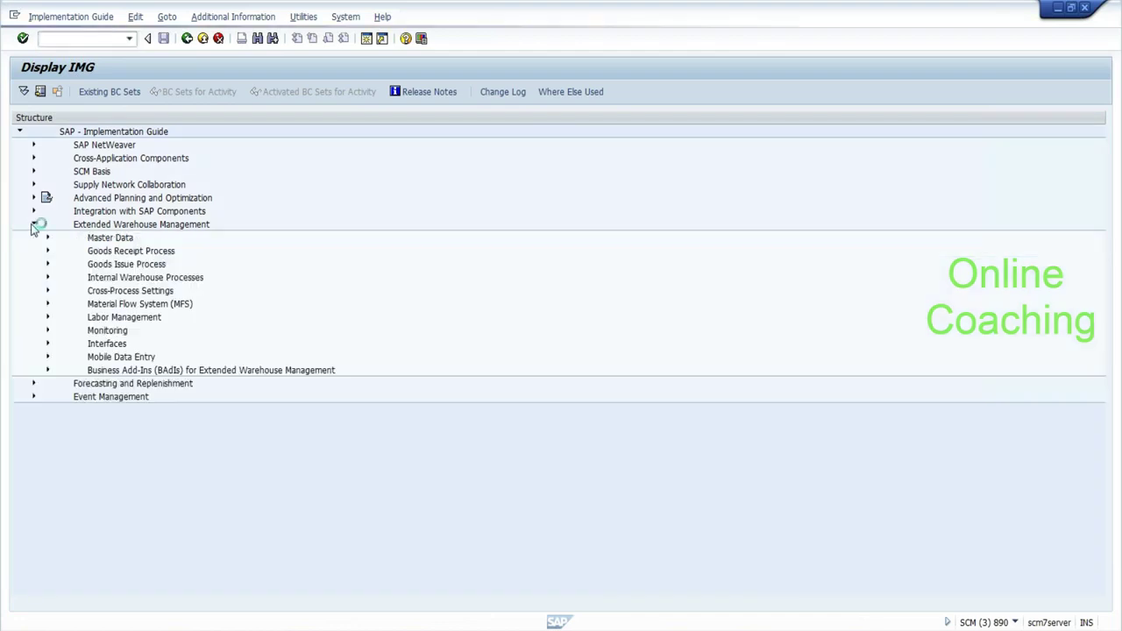
{"action": "left_click", "coordinate": [48, 251]}
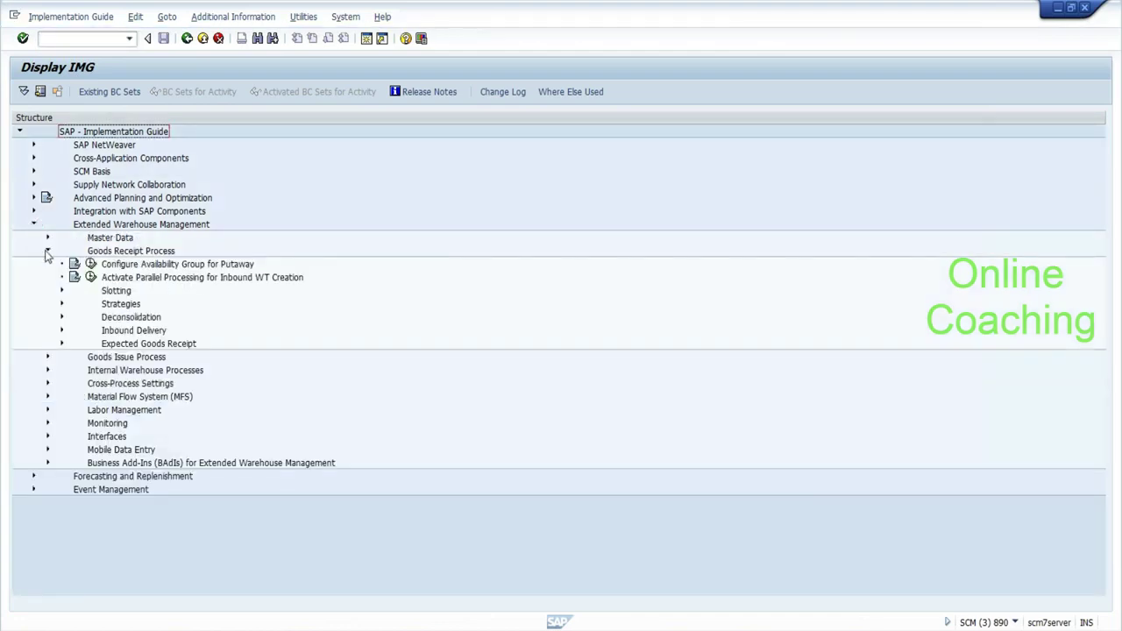
{"action": "left_click", "coordinate": [61, 303]}
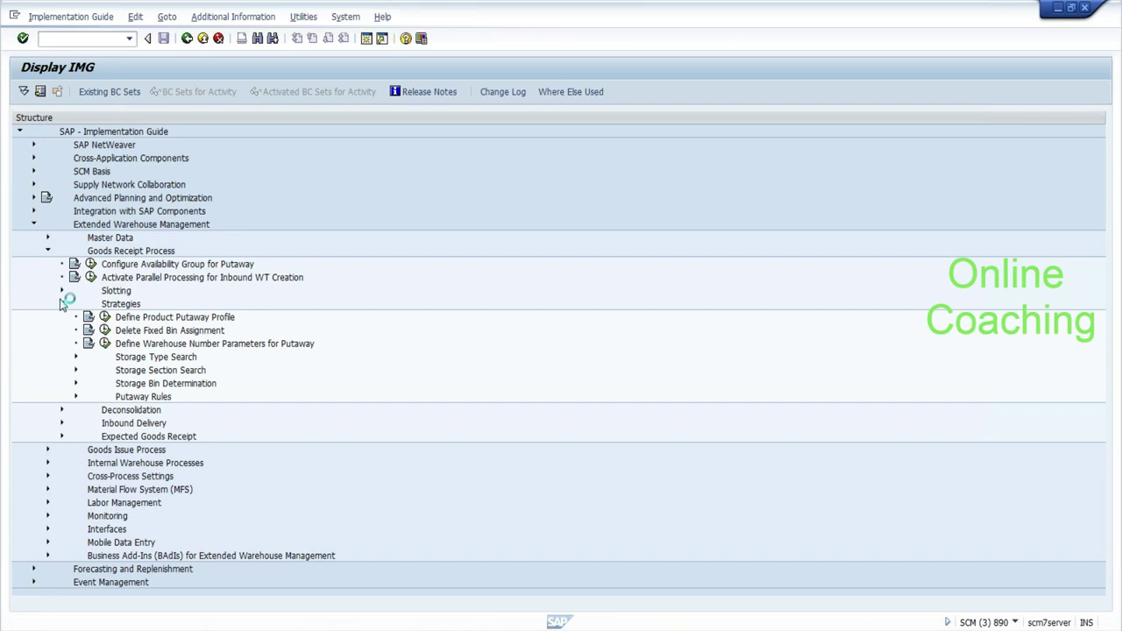
{"action": "left_click", "coordinate": [75, 357]}
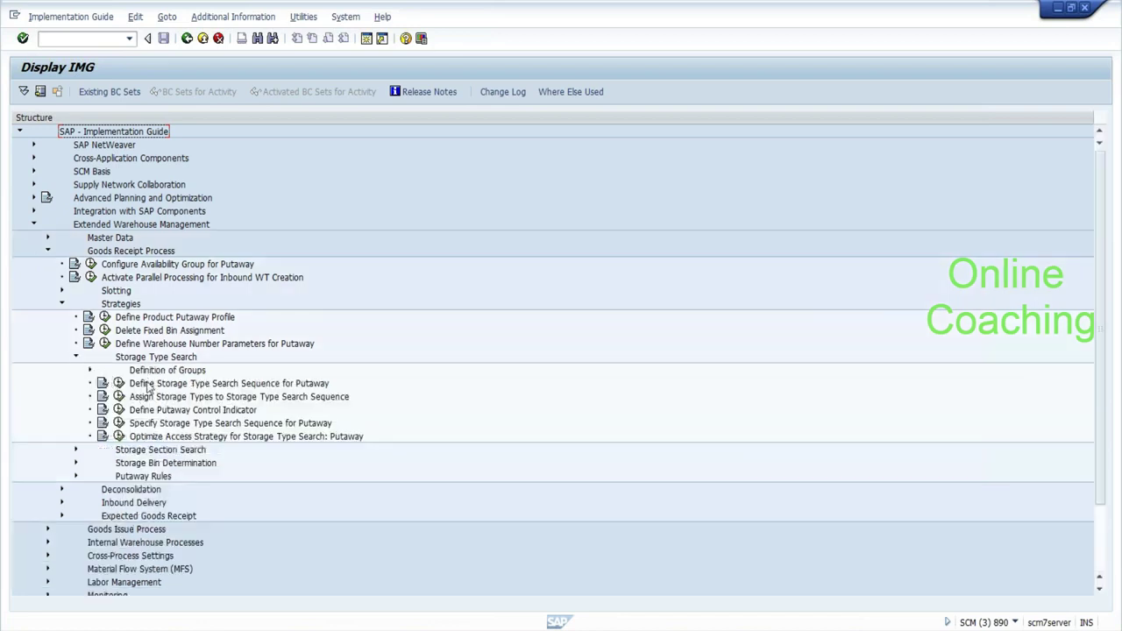
Execute Define Storage Type Search Sequence for Putaway.
{"action": "left_click", "coordinate": [183, 386]}
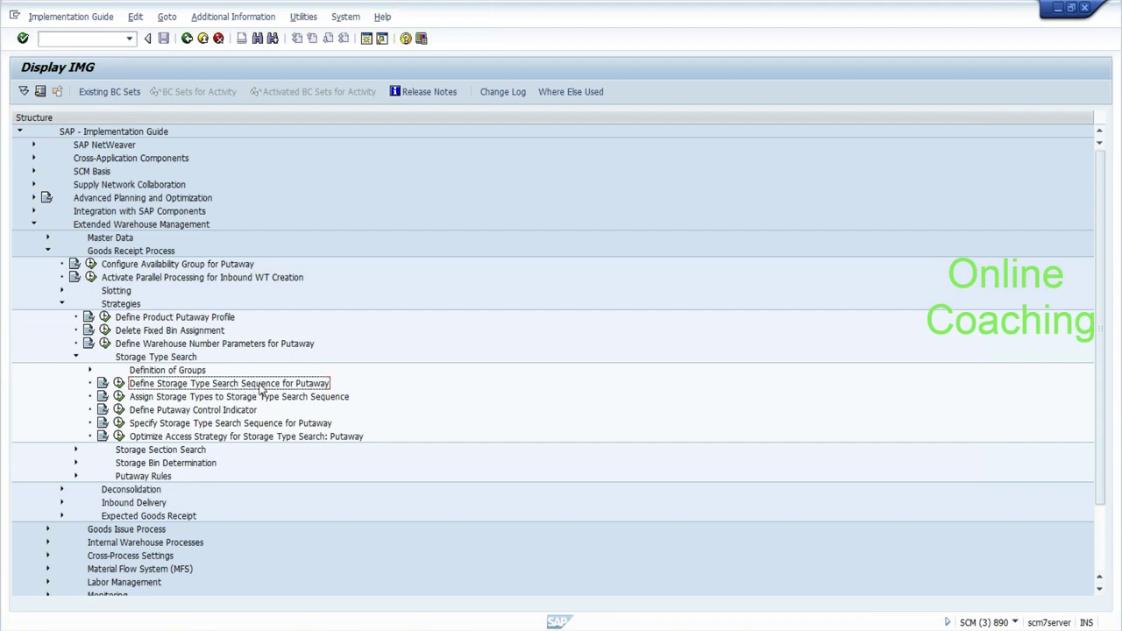
{"action": "left_click", "coordinate": [254, 399]}
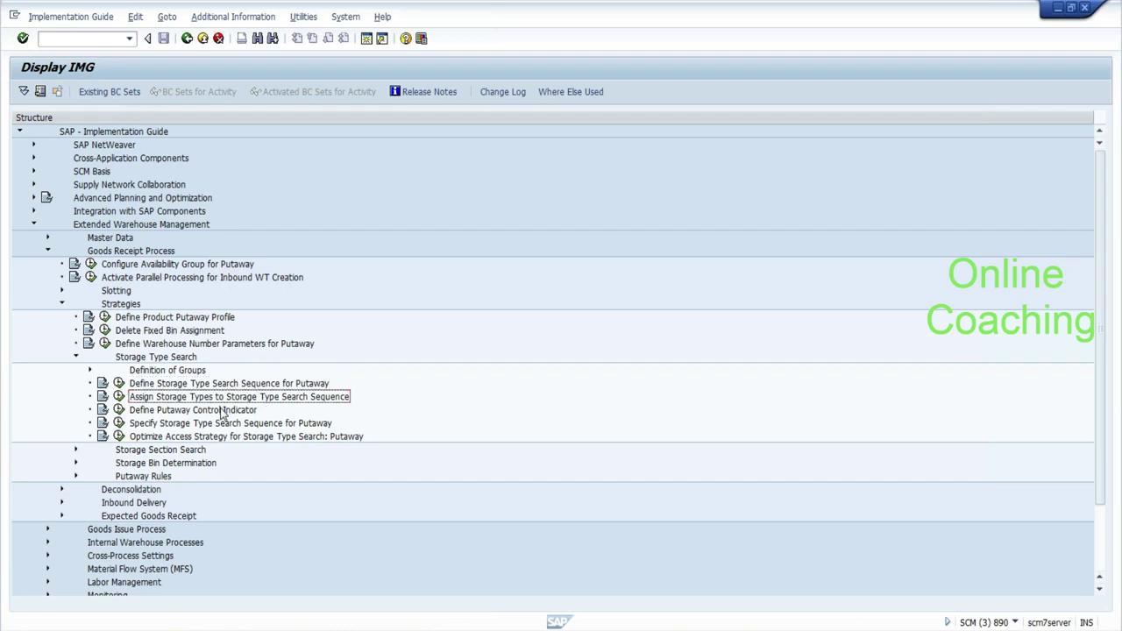
{"action": "left_click", "coordinate": [176, 386]}
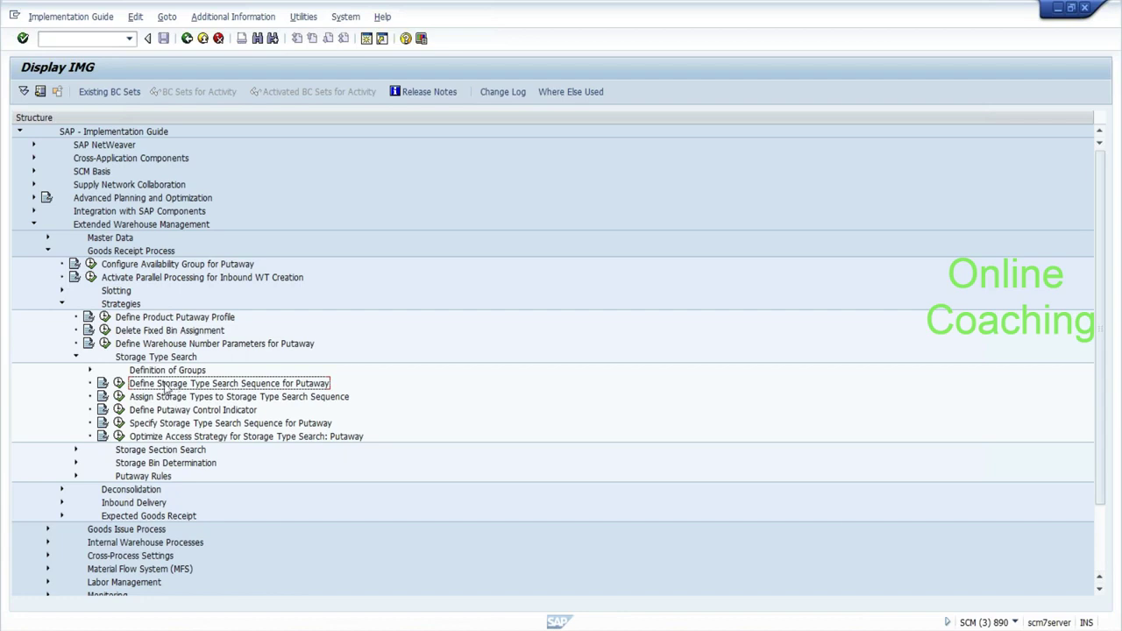
{"action": "left_click", "coordinate": [118, 383]}
{"action": "left_click", "coordinate": [118, 383]}
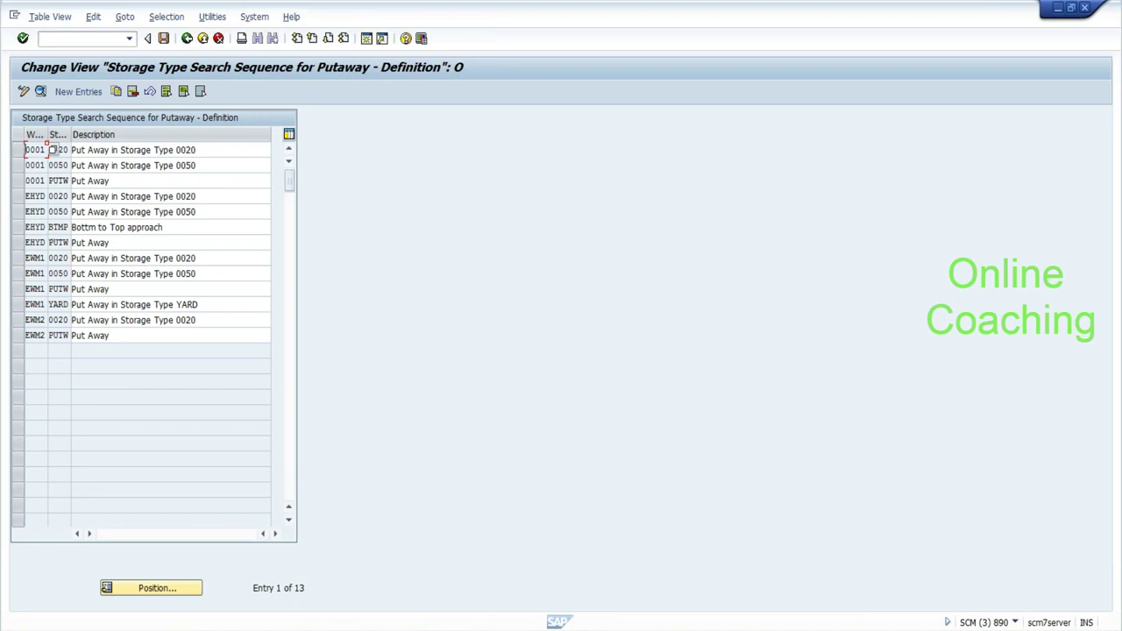
Select the BTMP entry, widen the search sequence column, and bring up the Start menu.
{"action": "left_click_drag", "start_coordinate": [48, 227], "coordinate": [69, 226]}
{"action": "left_click_drag", "start_coordinate": [71, 134], "coordinate": [130, 134]}
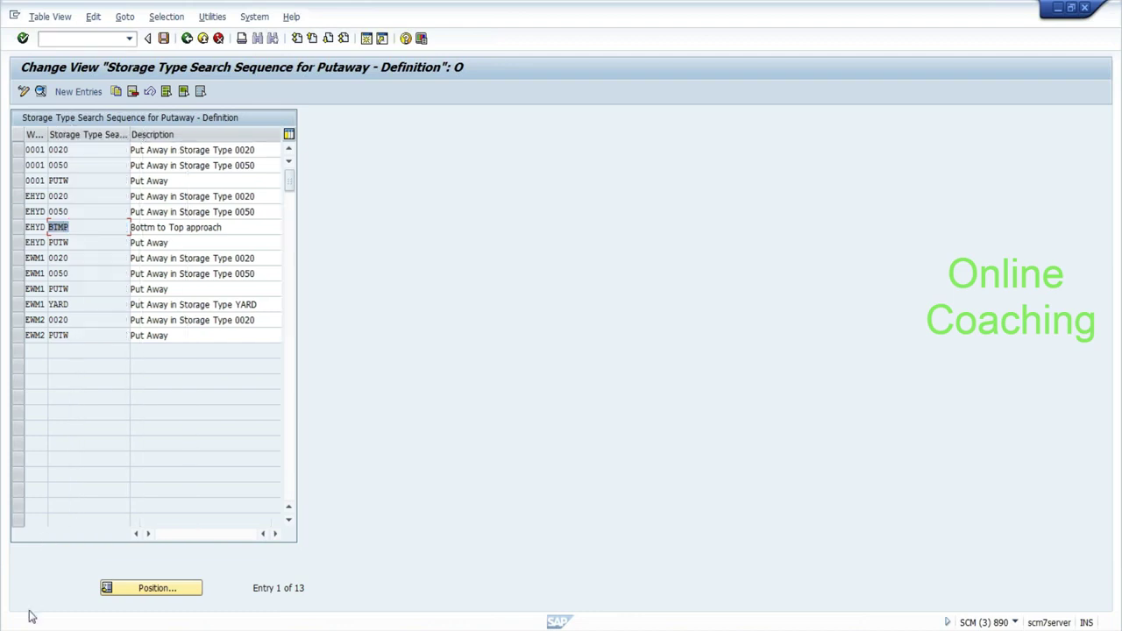
{"action": "key", "text": "super"}
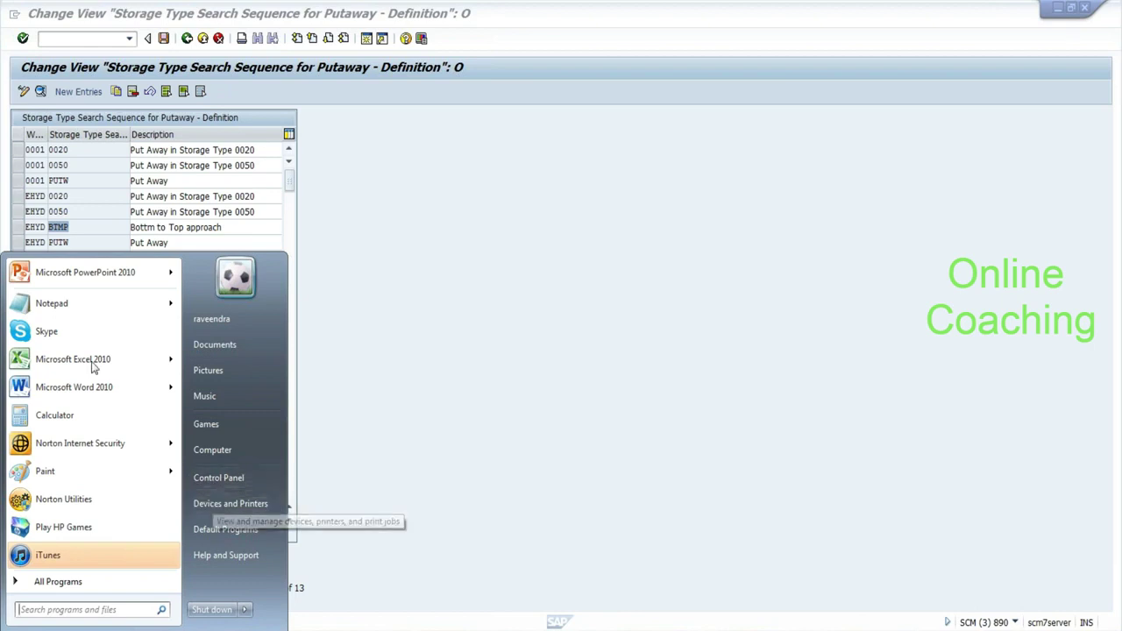
In a new Notepad file, note 'BTMP :-- COLD HOT', then return to SAP's putaway table.
{"action": "left_click", "coordinate": [63, 300]}
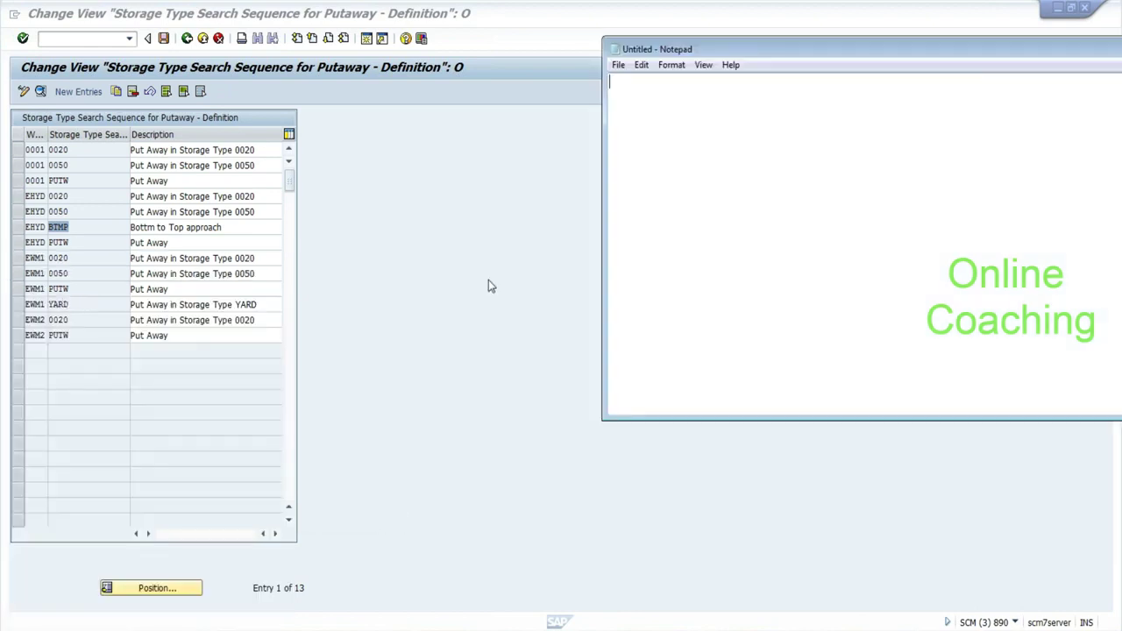
{"action": "type", "text": "BTMP"}
{"action": "left_click", "coordinate": [1056, 14]}
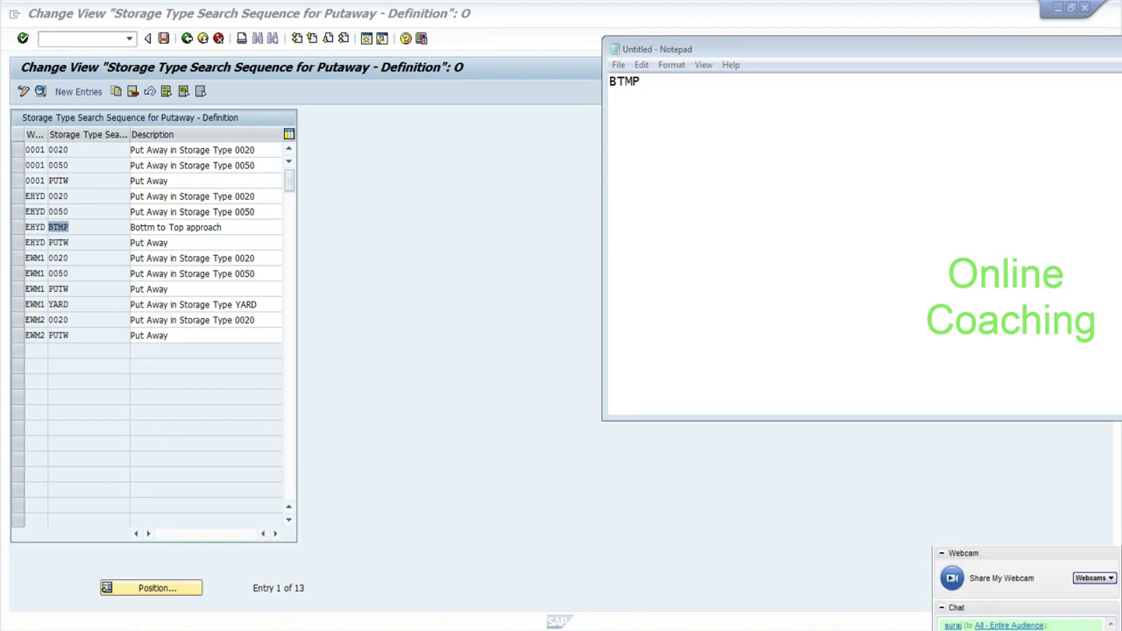
{"action": "type", "text": ":-"}
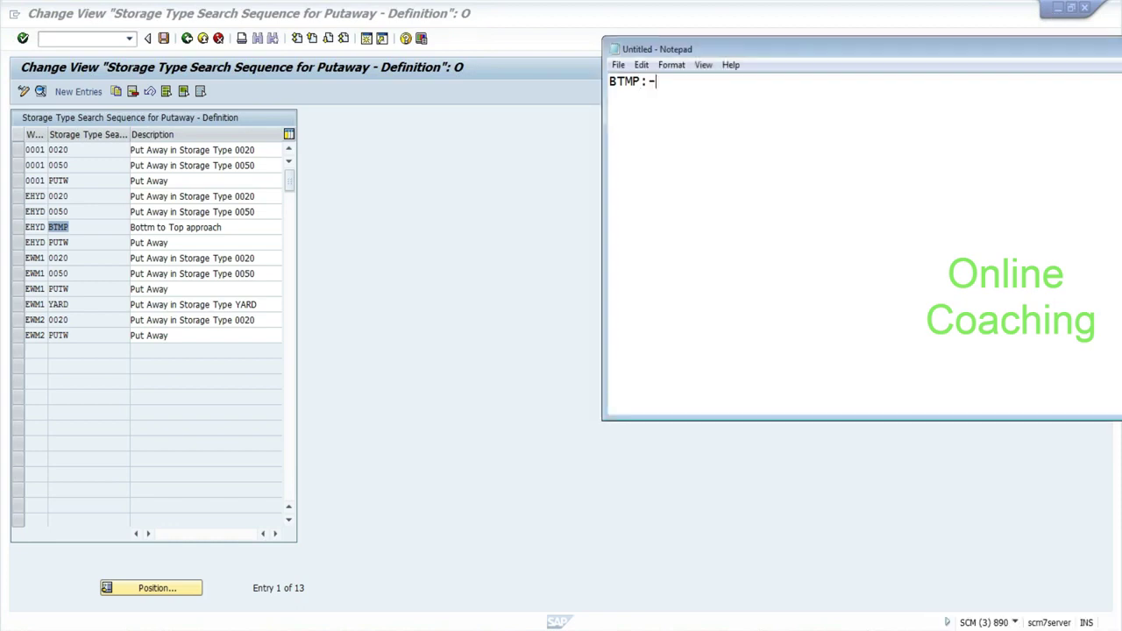
{"action": "type", "text": "- COLD "}
{"action": "type", "text": "        HOT"}
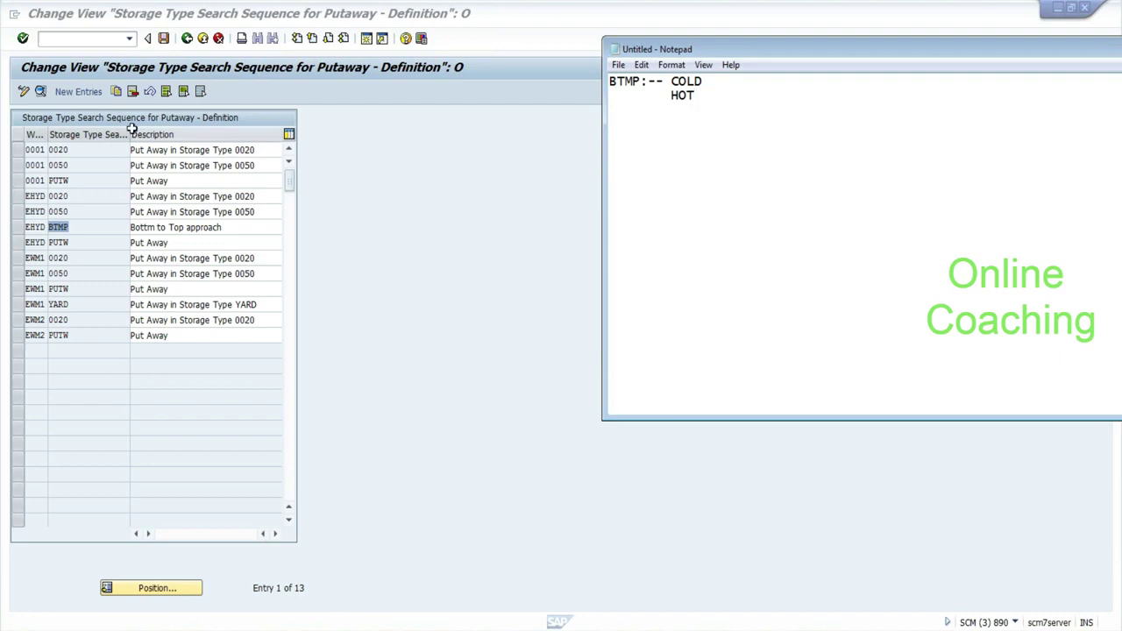
{"action": "left_click", "coordinate": [129, 228]}
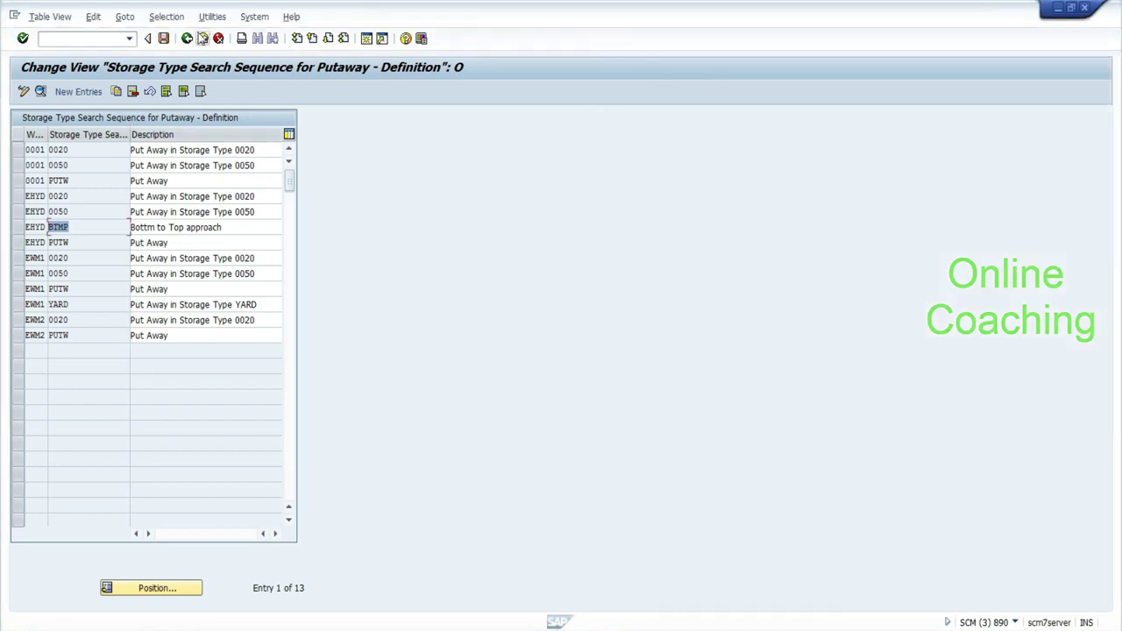
Open the storage type assignments and check EHYD's BTMP: sequence 1 COLD, 2 HOTS.
{"action": "left_click", "coordinate": [187, 40]}
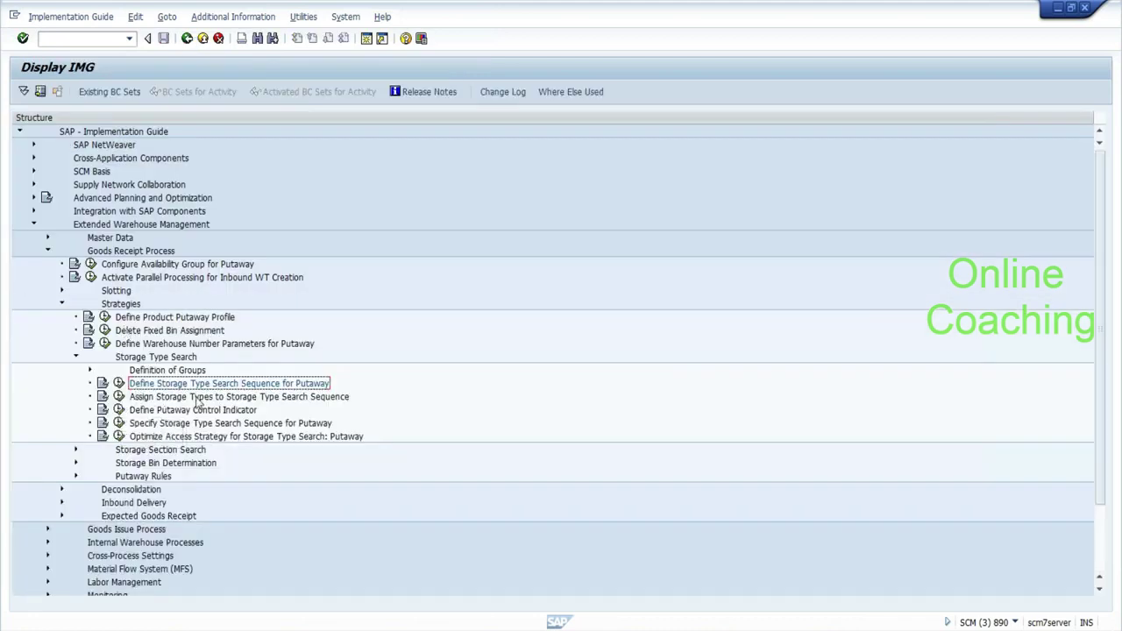
{"action": "left_click", "coordinate": [120, 396]}
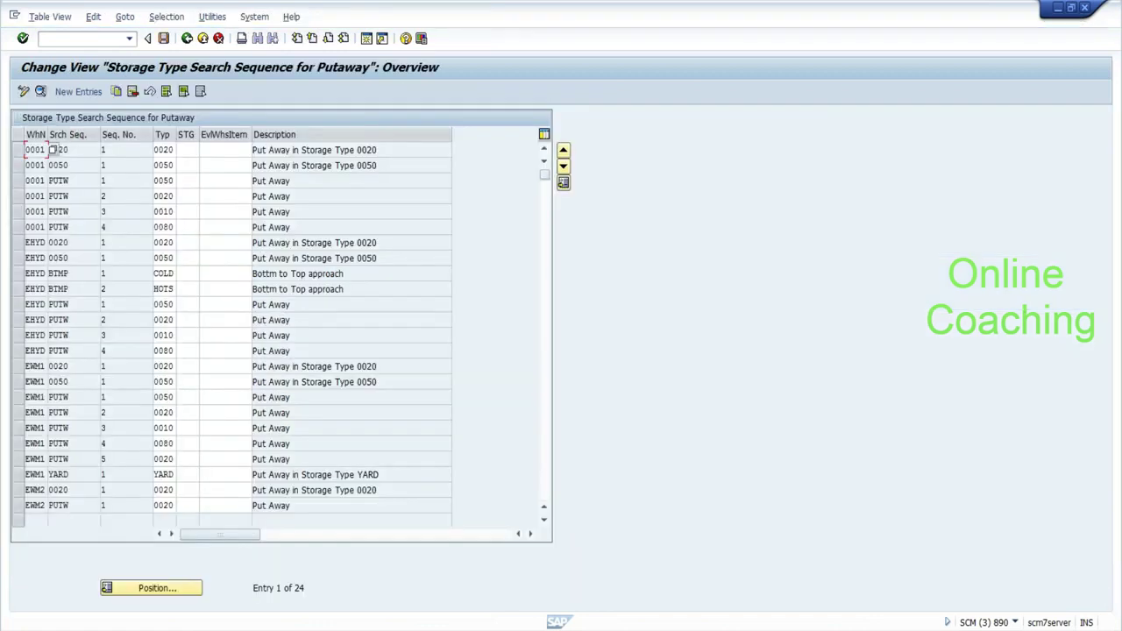
{"action": "left_click_drag", "start_coordinate": [71, 273], "coordinate": [48, 273]}
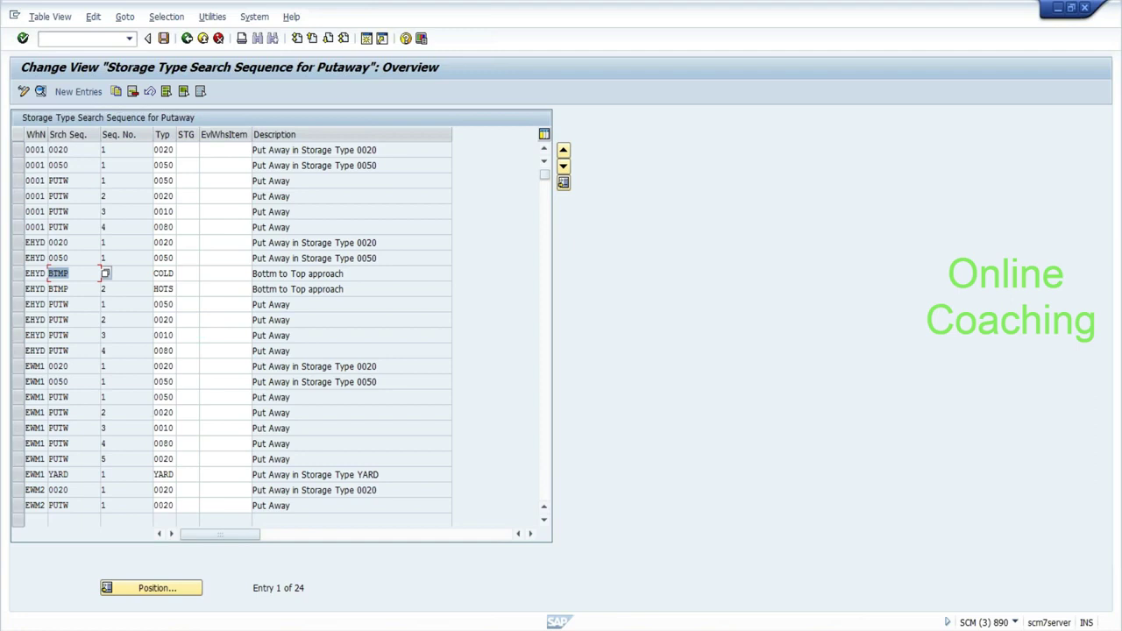
{"action": "left_click", "coordinate": [103, 274]}
{"action": "double_click", "coordinate": [103, 274]}
{"action": "left_click", "coordinate": [168, 274]}
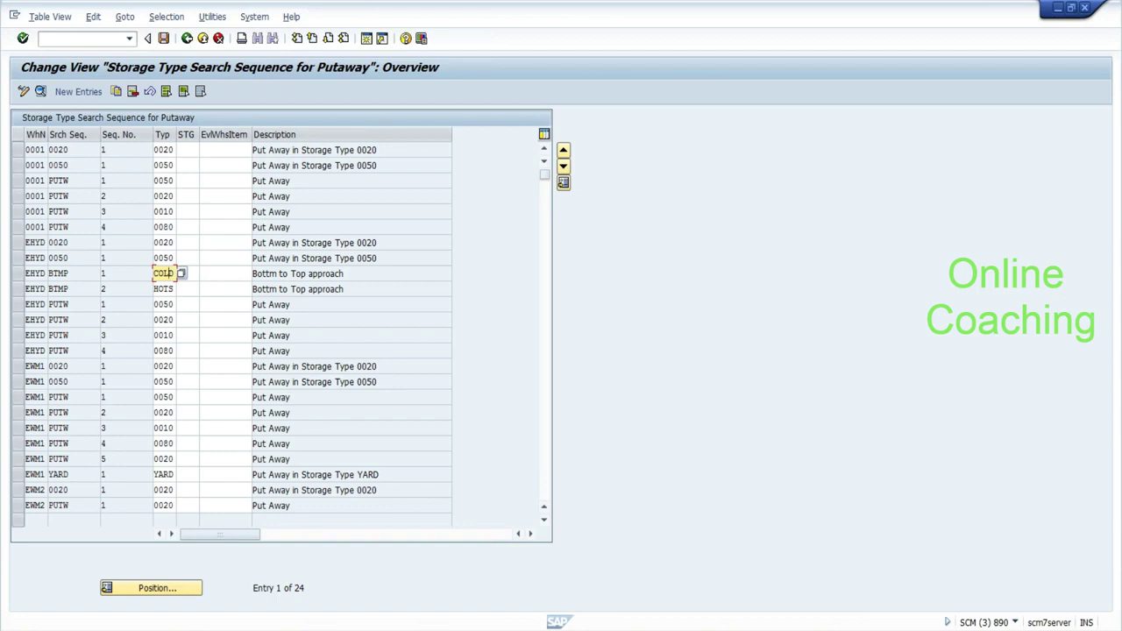
{"action": "left_click", "coordinate": [102, 288]}
{"action": "left_click", "coordinate": [164, 289]}
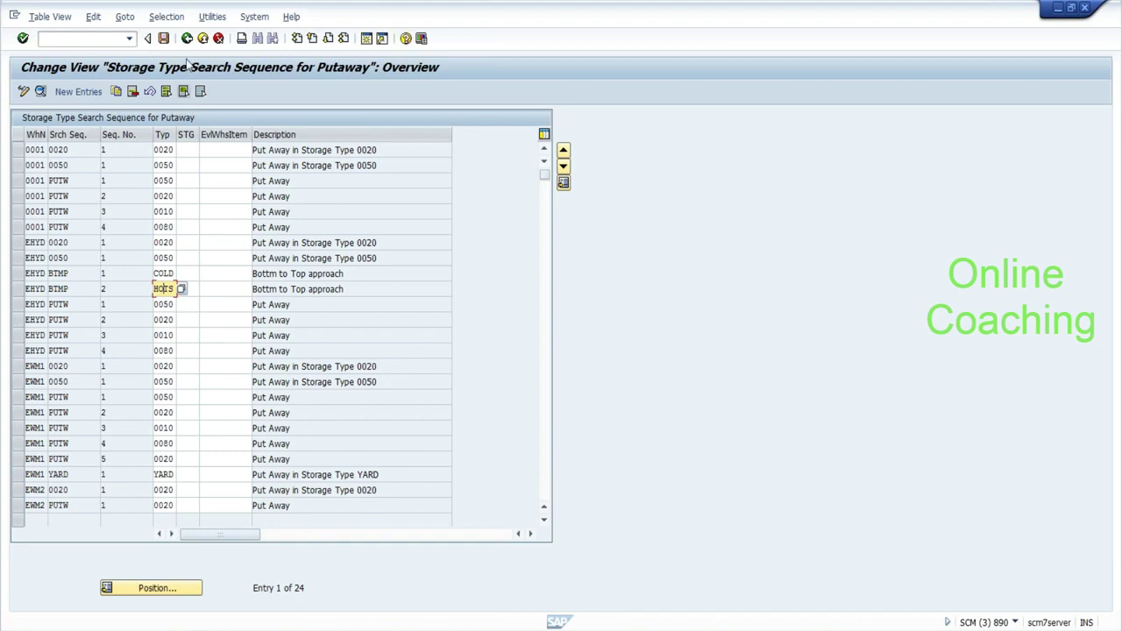
{"action": "left_click", "coordinate": [187, 38]}
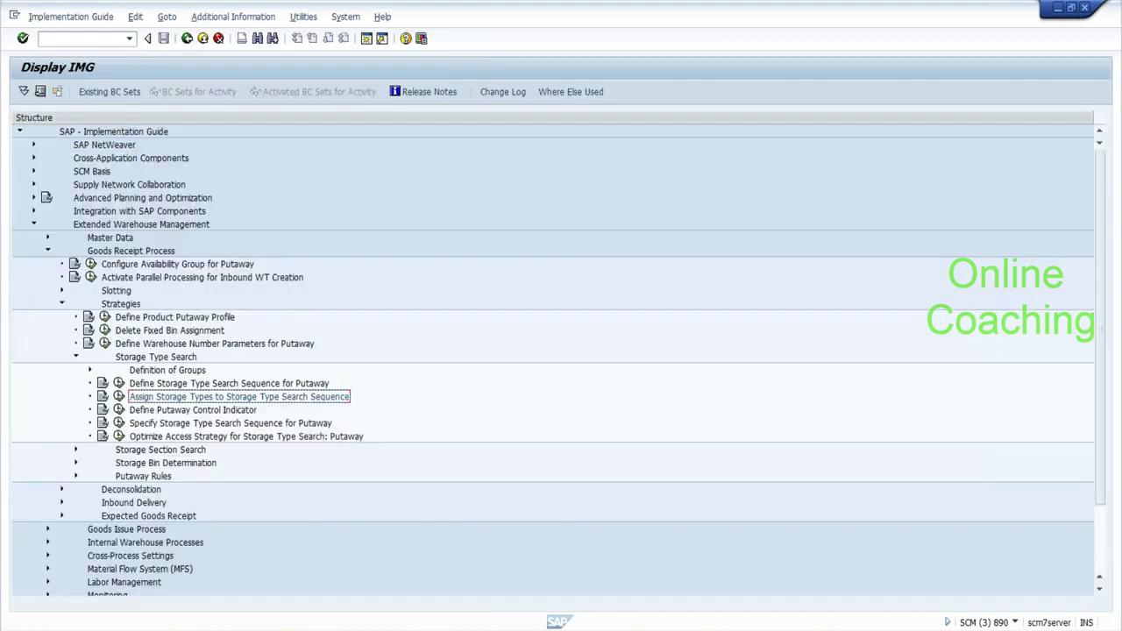
Add the line 'determine storage type search sequence:-->' to the notes.
{"action": "key", "text": "alt+Tab"}
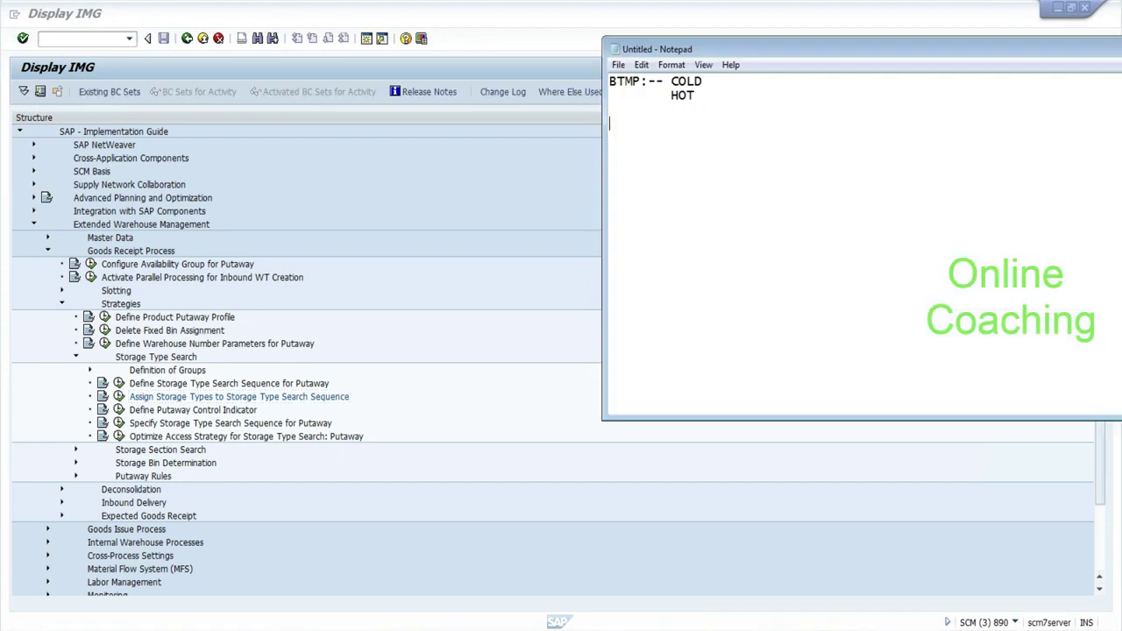
{"action": "type", "text": "determine stra"}
{"action": "key", "text": "BackSpace"}
{"action": "key", "text": "BackSpace"}
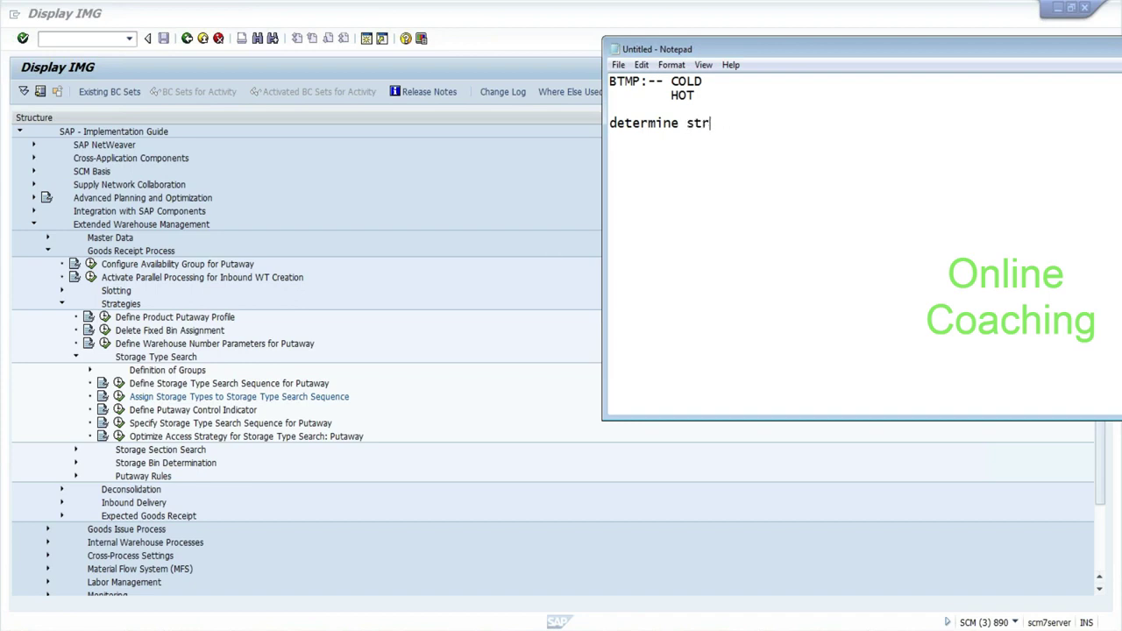
{"action": "type", "text": "orage type searc"}
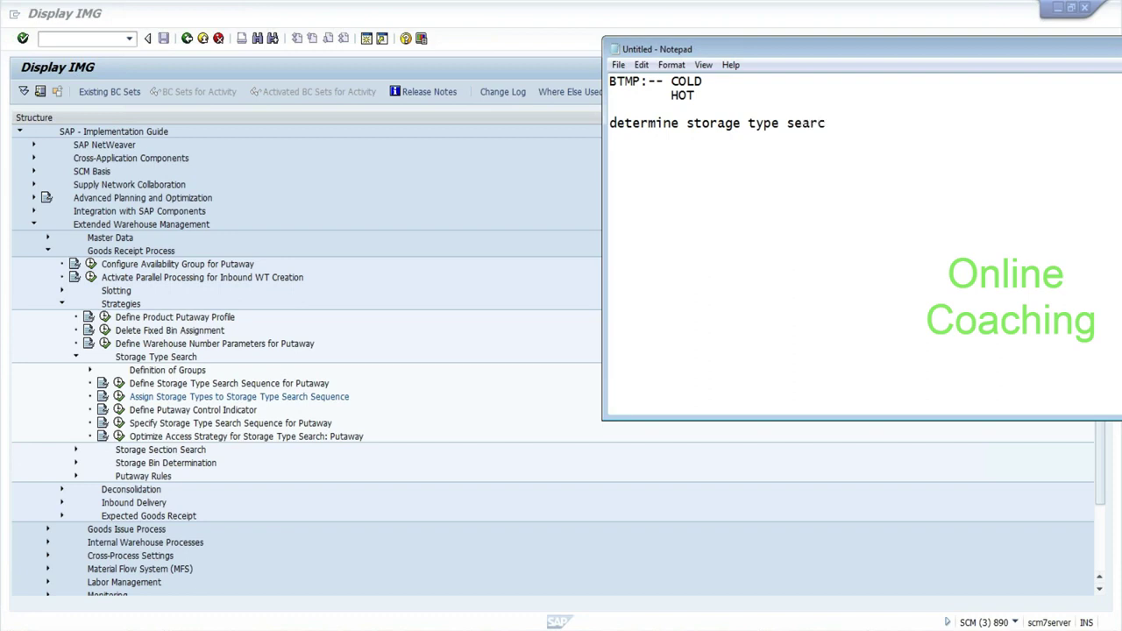
{"action": "type", "text": "h sequence:-->"}
{"action": "key", "text": "Return"}
Insert the note lines ':--addition to existing' and ':-- next empty'.
{"action": "left_click", "coordinate": [609, 109]}
{"action": "key", "text": "Return"}
{"action": "type", "text": ":--addoto"}
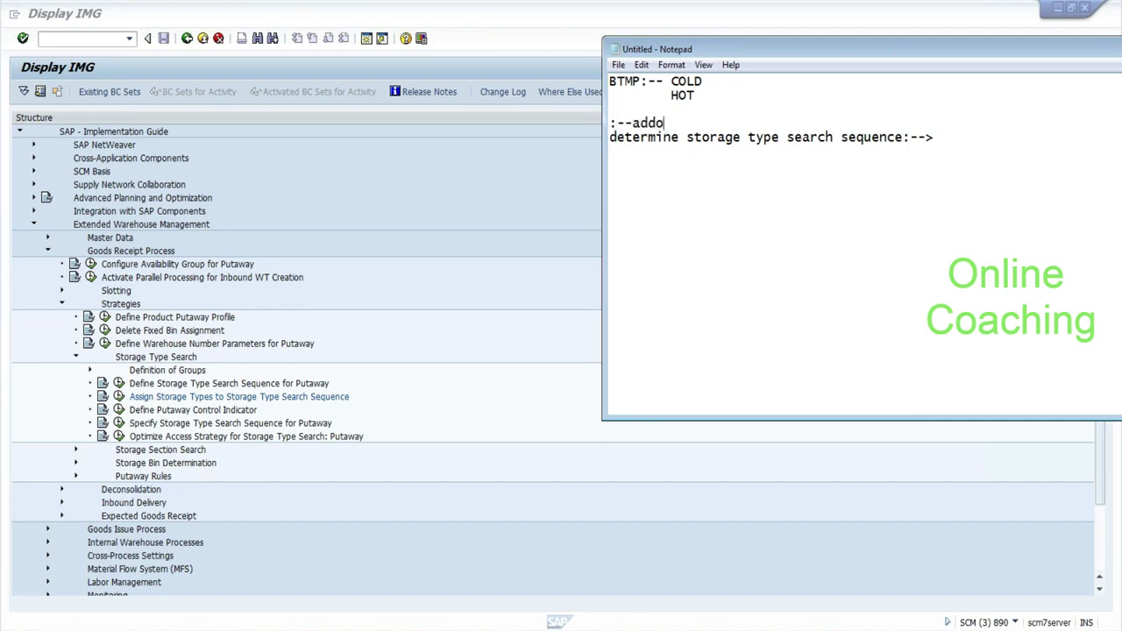
{"action": "key", "text": "BackSpace"}
{"action": "key", "text": "BackSpace"}
{"action": "key", "text": "BackSpace"}
{"action": "type", "text": "itio"}
{"action": "key", "text": "BackSpace"}
{"action": "type", "text": "n to existing"}
{"action": "key", "text": "Return"}
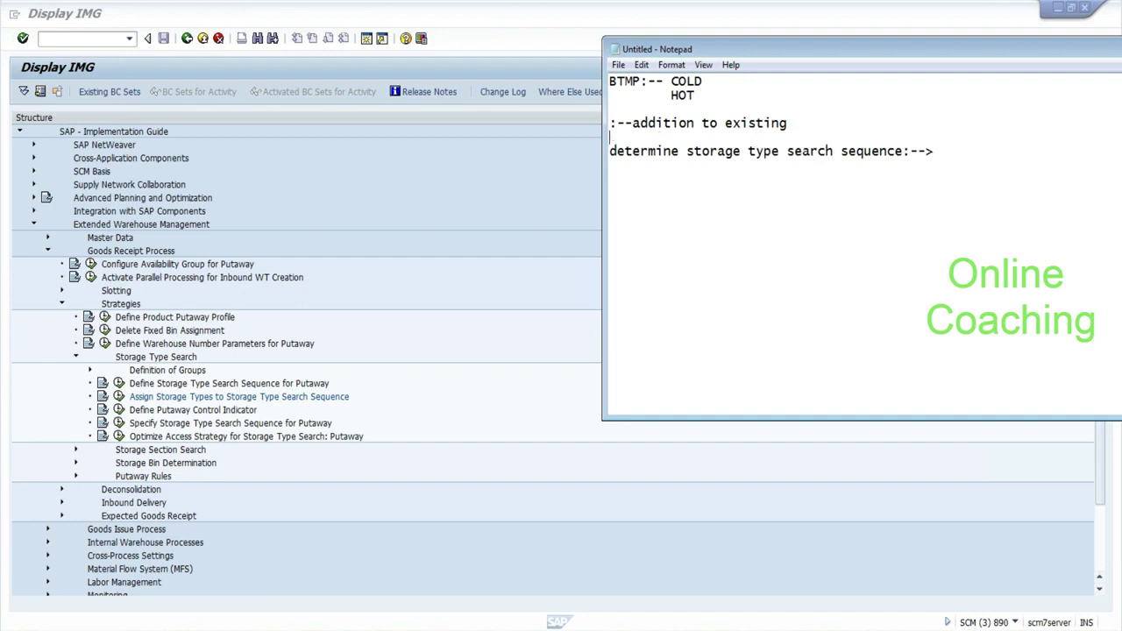
{"action": "type", "text": ":-- next empty"}
{"action": "key", "text": "Return"}
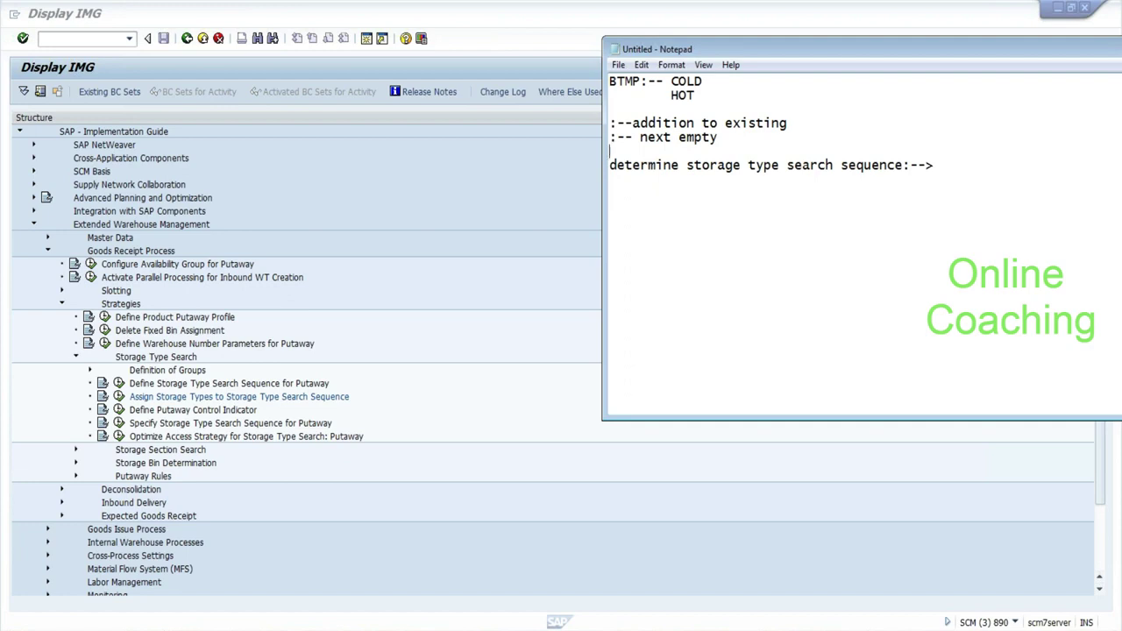
Highlight HOT in the notes, then go back to the SAP implementation guide.
{"action": "left_click_drag", "start_coordinate": [672, 95], "coordinate": [702, 94]}
{"action": "left_click", "coordinate": [702, 95]}
{"action": "left_click", "coordinate": [202, 402]}
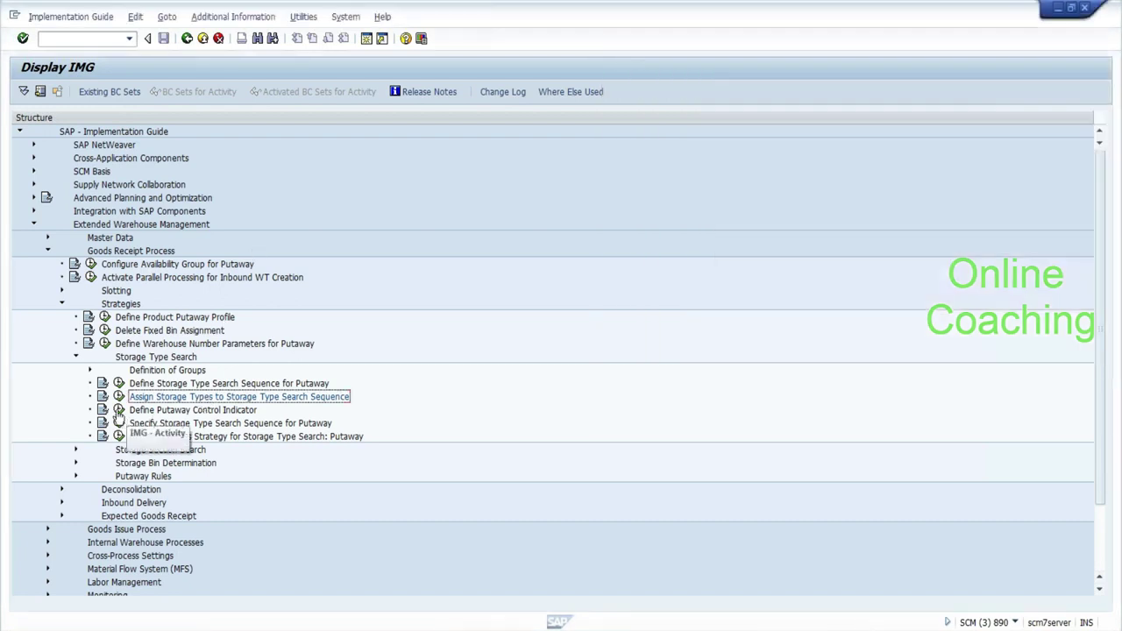
Check EHYD's BTMP putaway control indicator and note 'putaway control indicator:--'.
{"action": "left_click", "coordinate": [119, 409]}
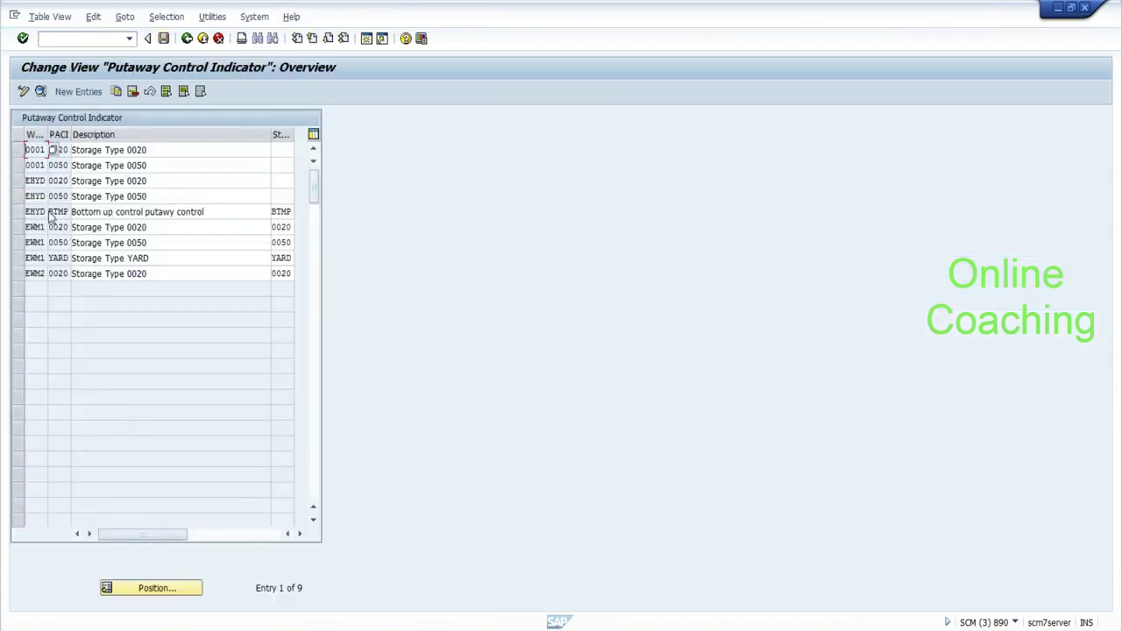
{"action": "left_click", "coordinate": [56, 212]}
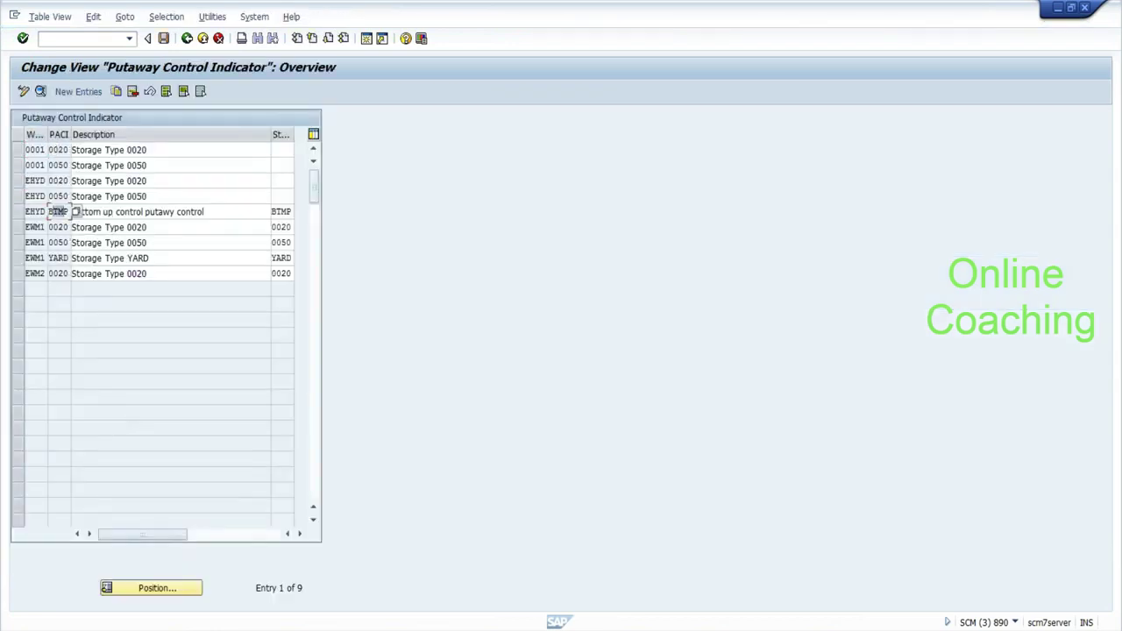
{"action": "double_click", "coordinate": [66, 211]}
{"action": "key", "text": "alt+Tab"}
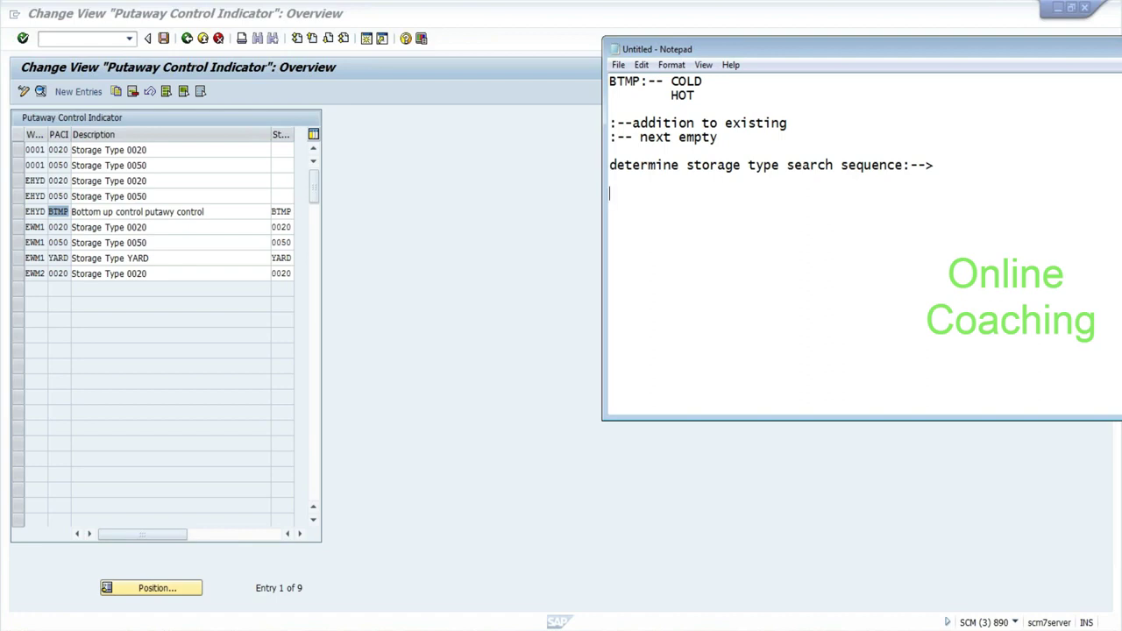
{"action": "type", "text": "putaway control indicator:--"}
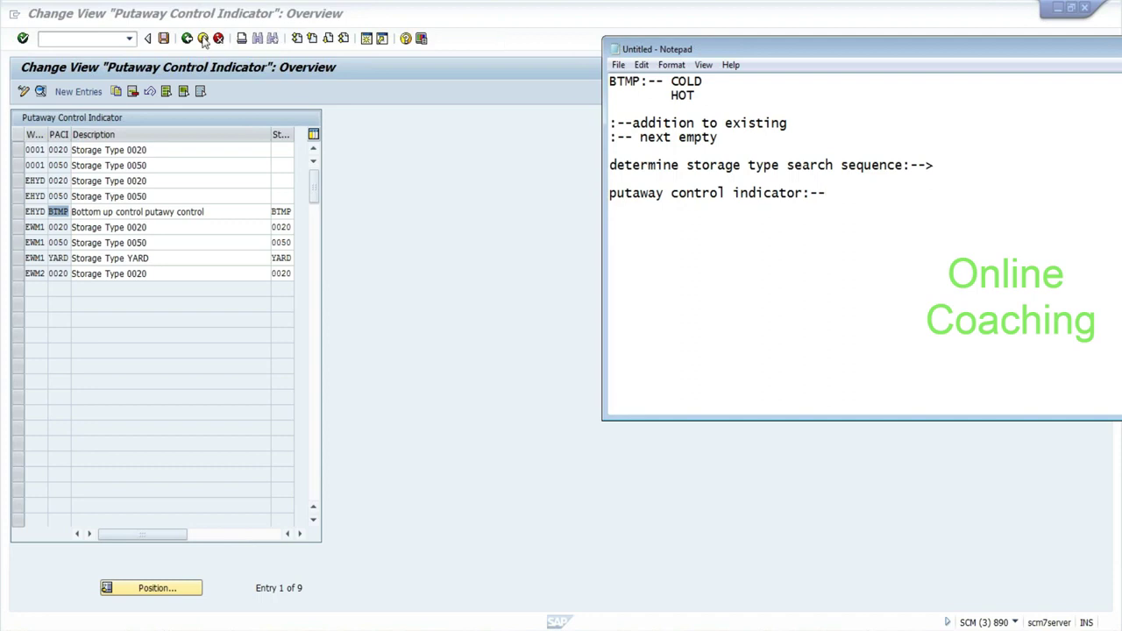
{"action": "left_click", "coordinate": [186, 40]}
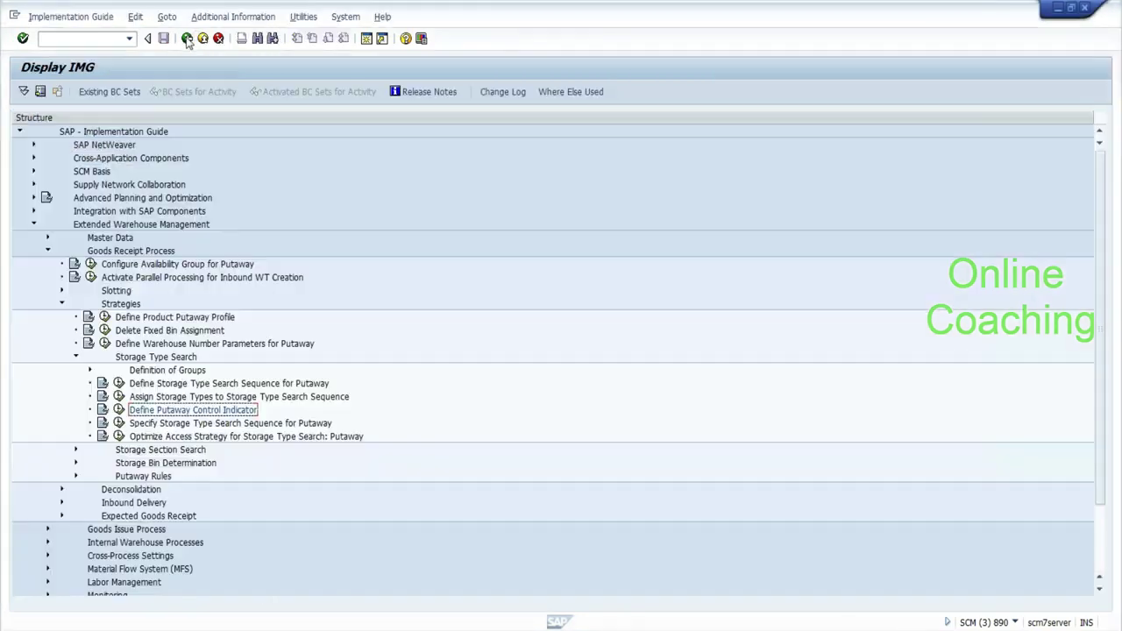
Open the putaway search sequence table, widen PACI, and note 'warehouse + PACI ( material master ) Process type'.
{"action": "left_click", "coordinate": [118, 423]}
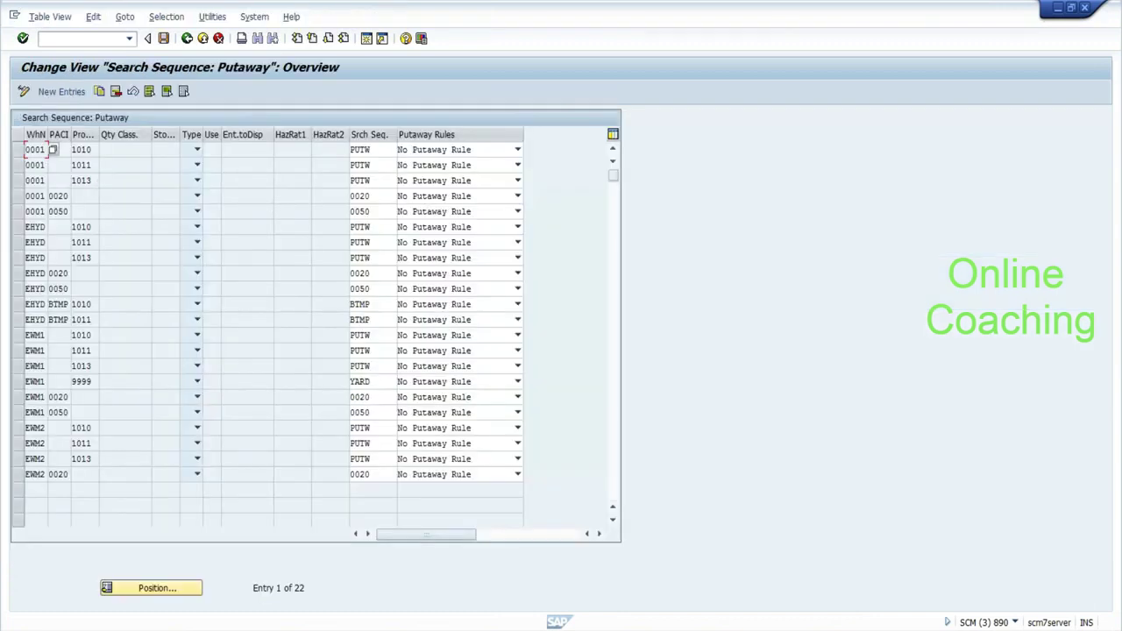
{"action": "left_click_drag", "start_coordinate": [71, 136], "coordinate": [148, 147]}
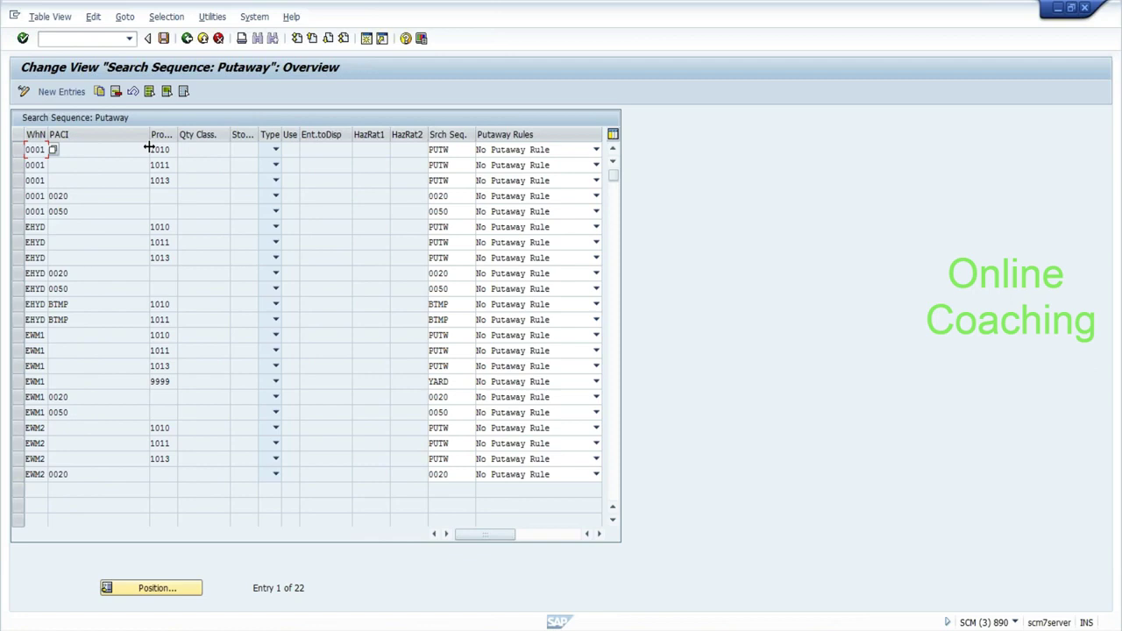
{"action": "key", "text": "alt+Tab"}
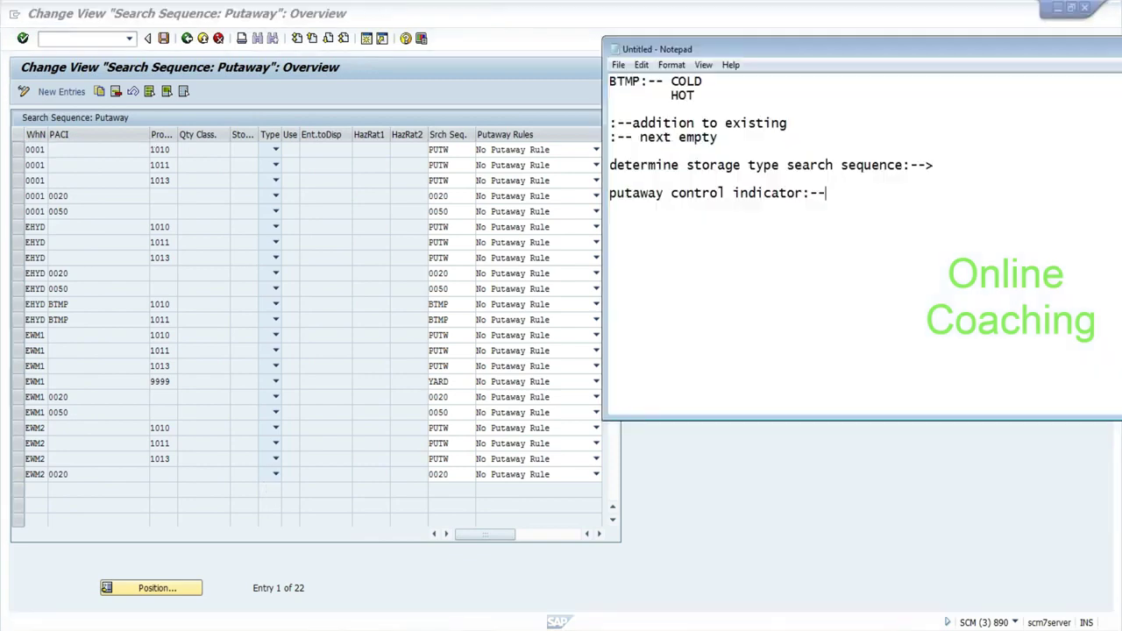
{"action": "key", "text": "Return"}
{"action": "key", "text": "Return"}
{"action": "key", "text": "Return"}
{"action": "type", "text": "warehouse + "}
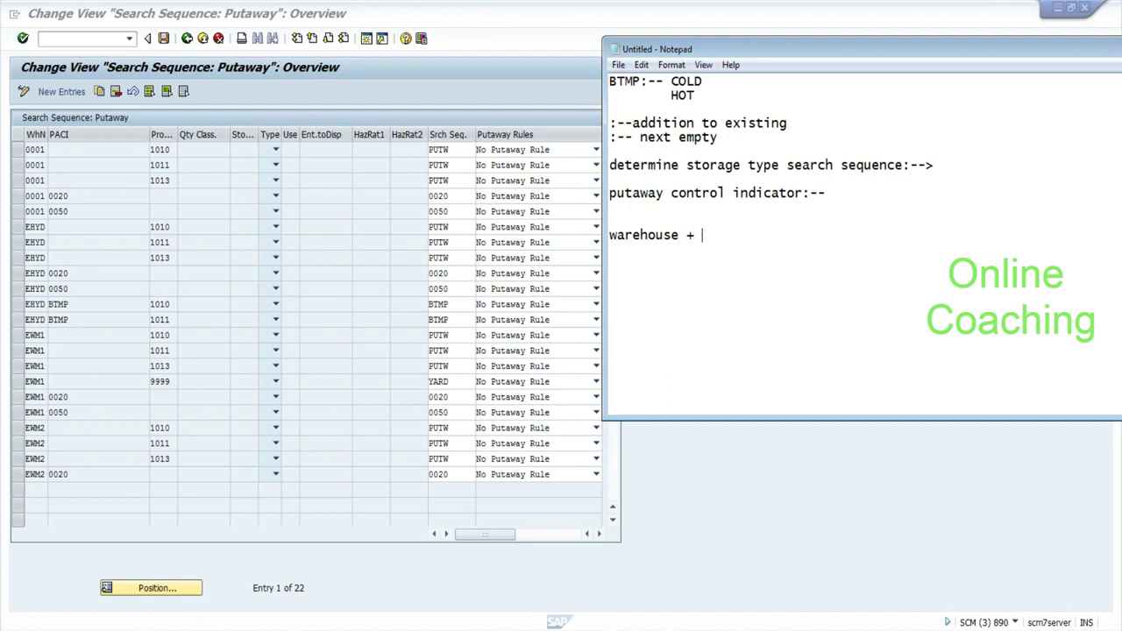
{"action": "type", "text": "PACI ( material master )"}
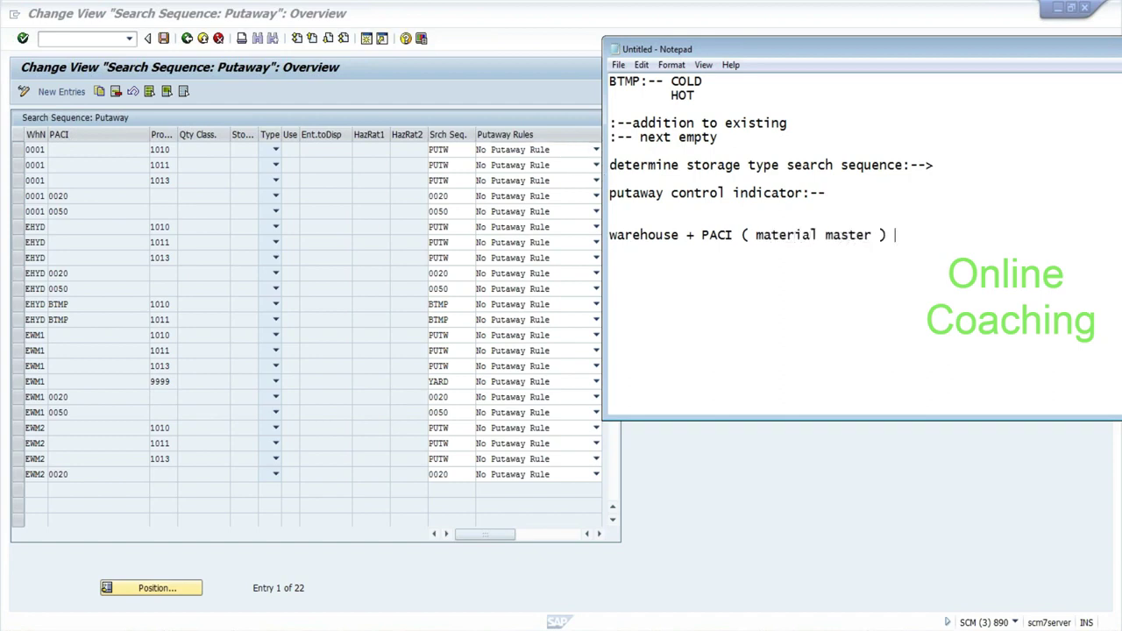
{"action": "type", "text": "Process type"}
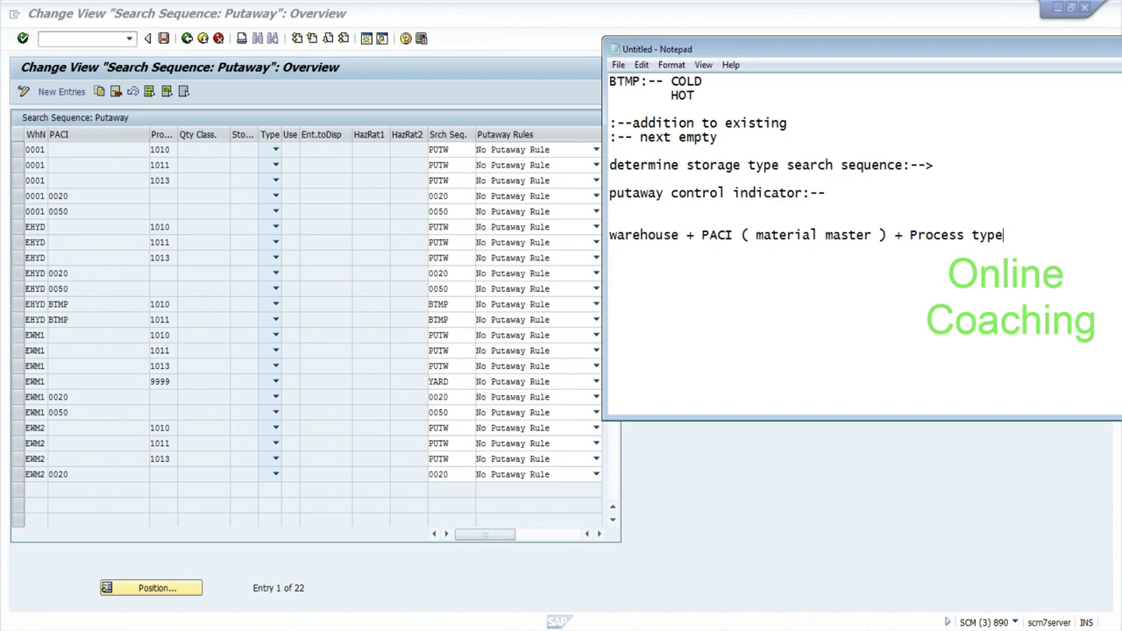
{"action": "key", "text": "alt+Tab"}
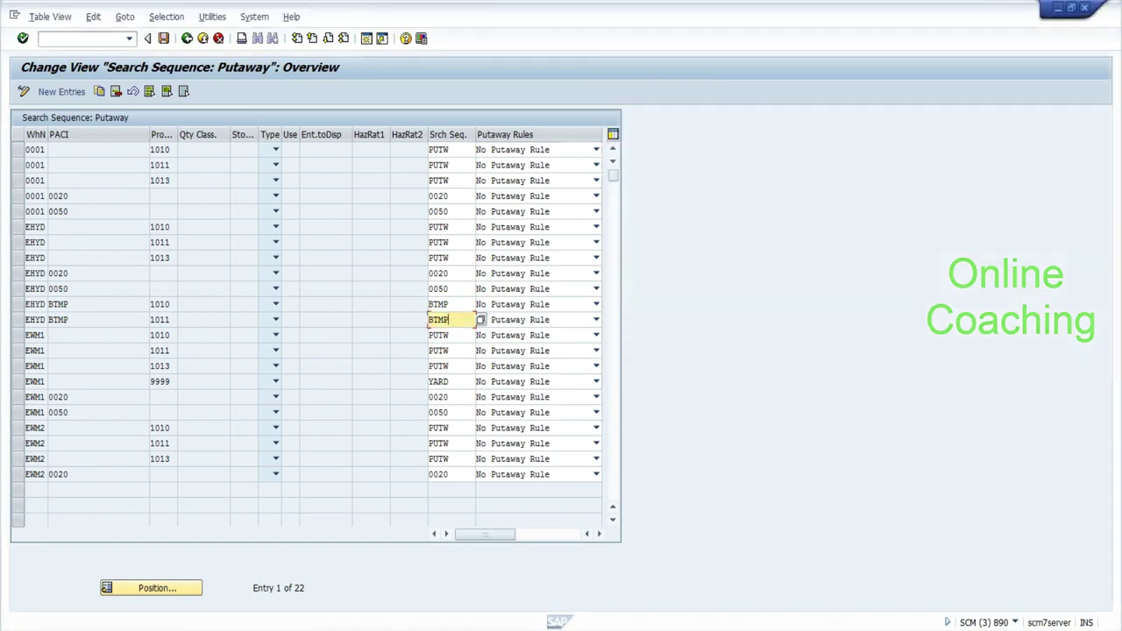
Check the EHYD BTMP 1010 row's values and note 'BTMP --> COLD' in Notepad.
{"action": "key", "text": "shift+Home"}
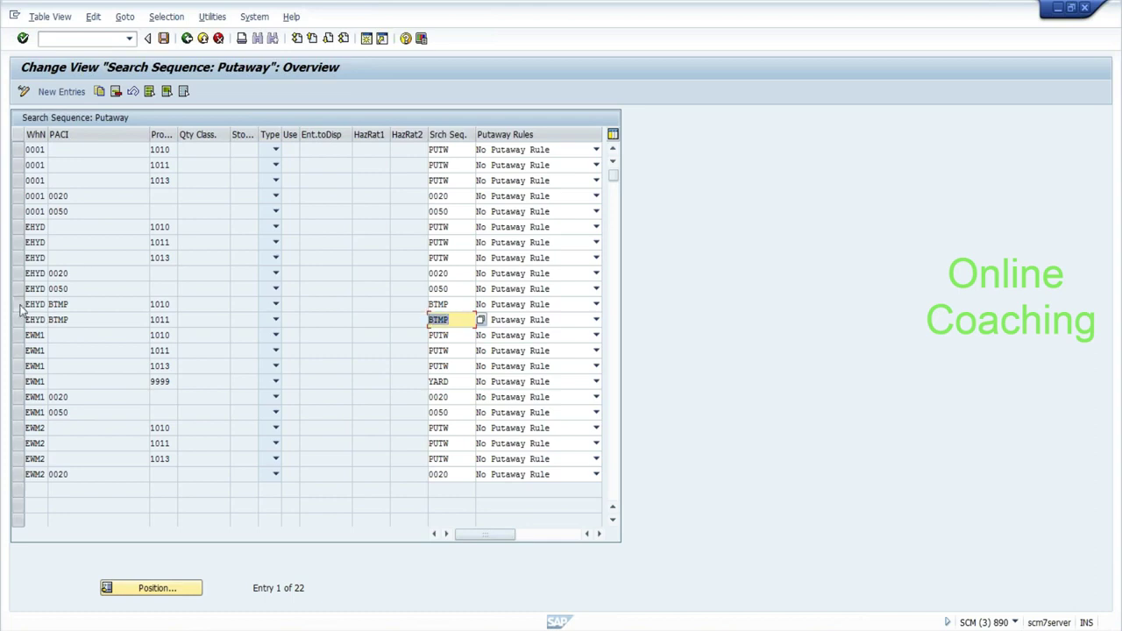
{"action": "left_click", "coordinate": [17, 304]}
{"action": "left_click", "coordinate": [175, 304]}
{"action": "key", "text": "shift+Home"}
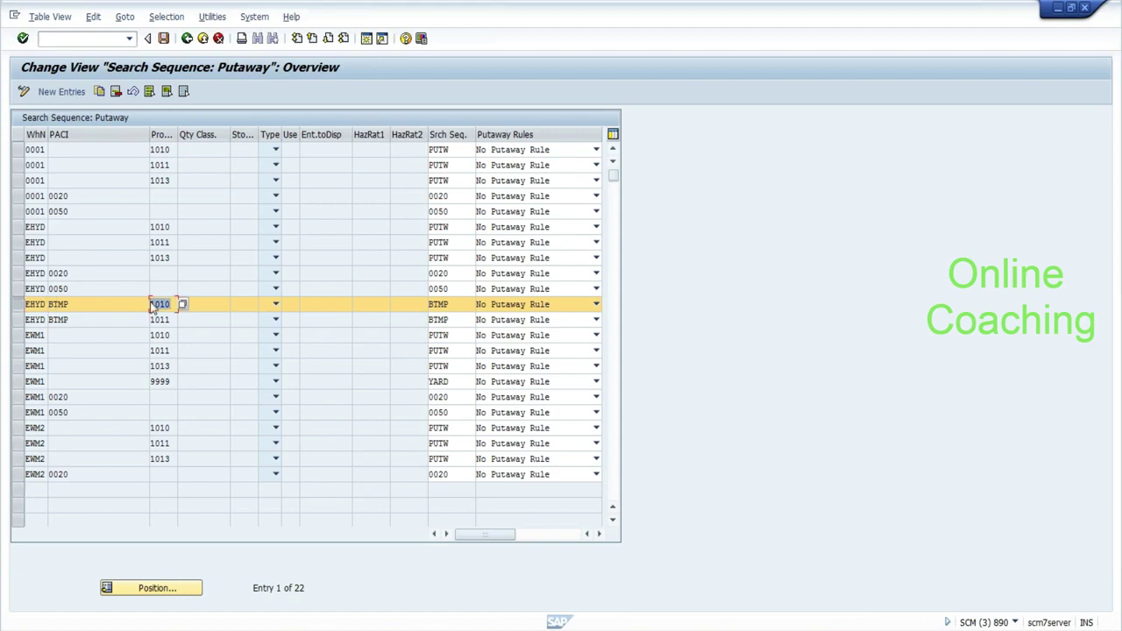
{"action": "key", "text": "shift+Tab"}
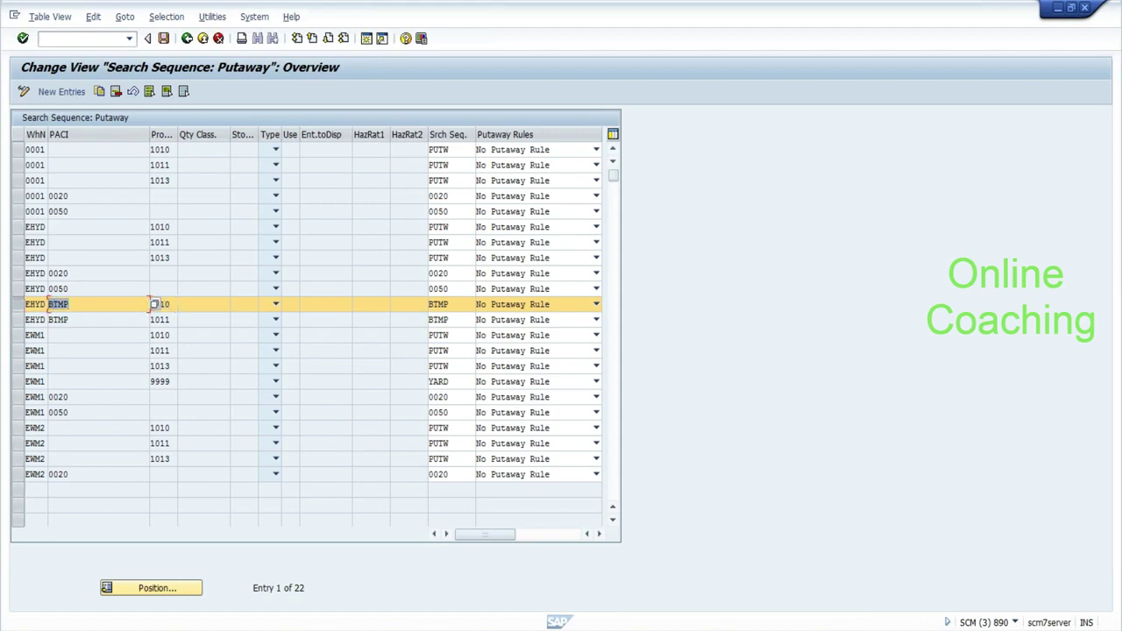
{"action": "key", "text": "Tab"}
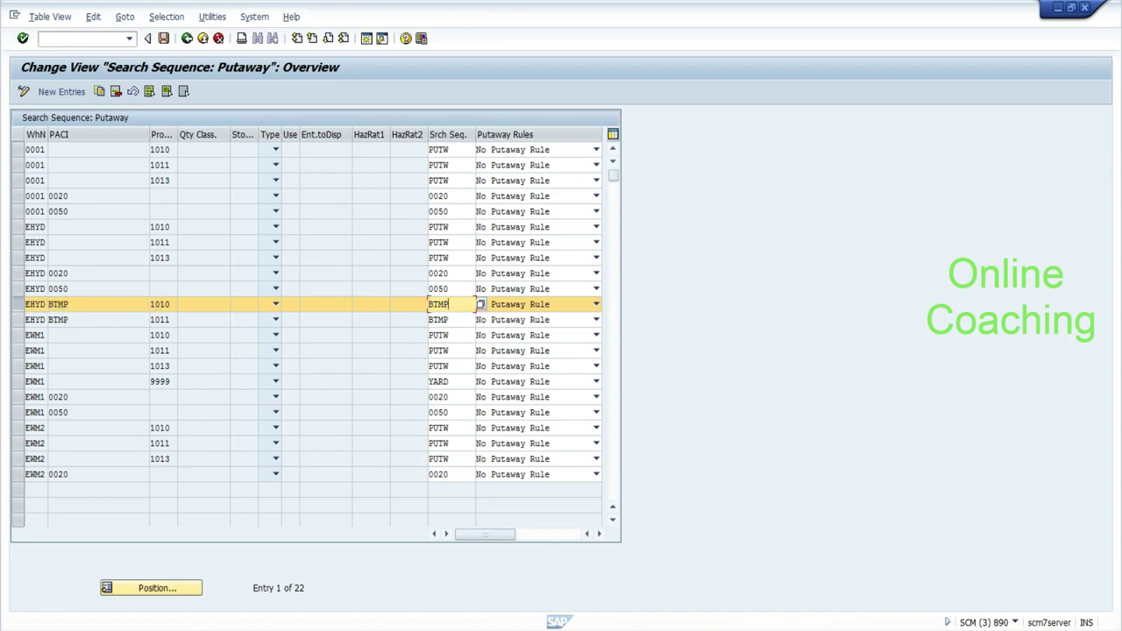
{"action": "key", "text": "alt+Tab"}
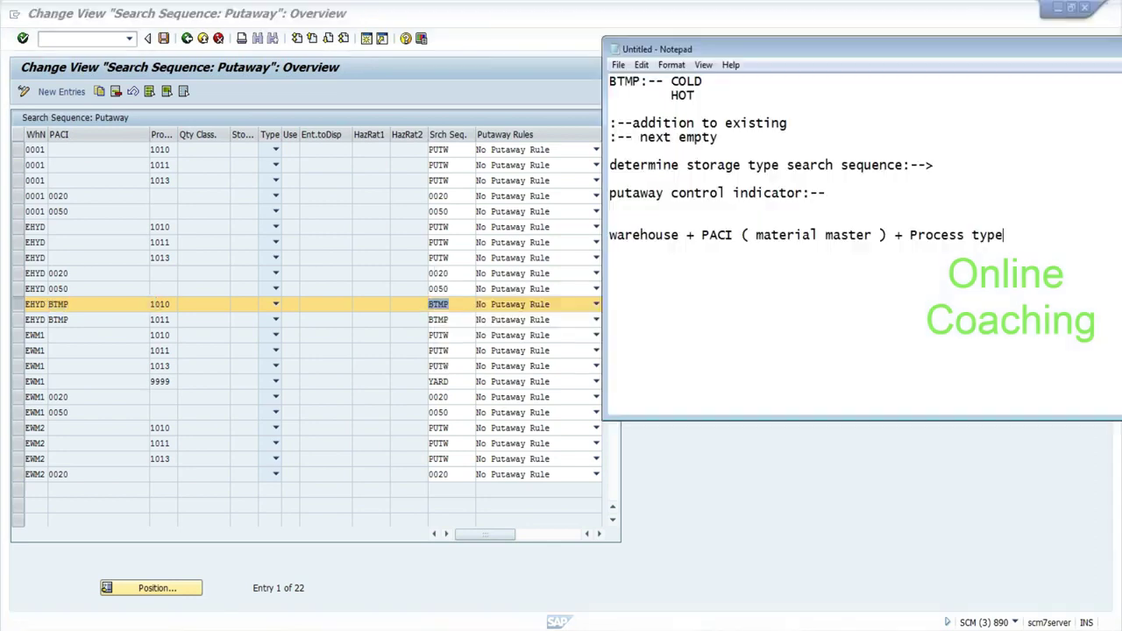
{"action": "type", "text": "----->BTMP:-->COLD"}
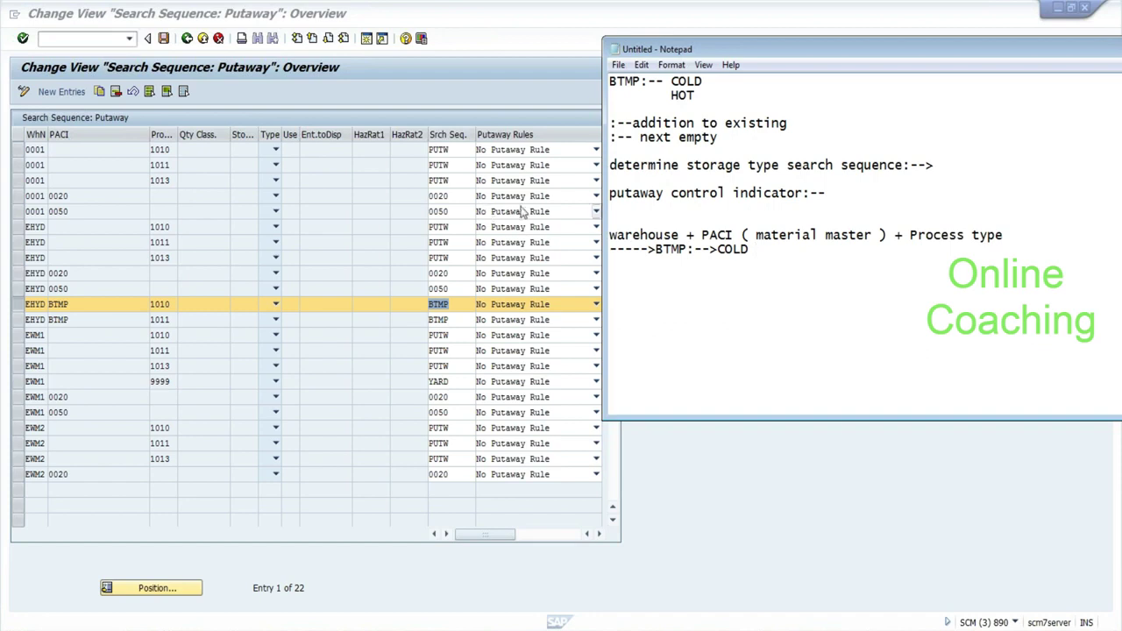
Keep No Putaway Rule for the BTMP row and leave the search sequence table.
{"action": "left_click", "coordinate": [520, 307]}
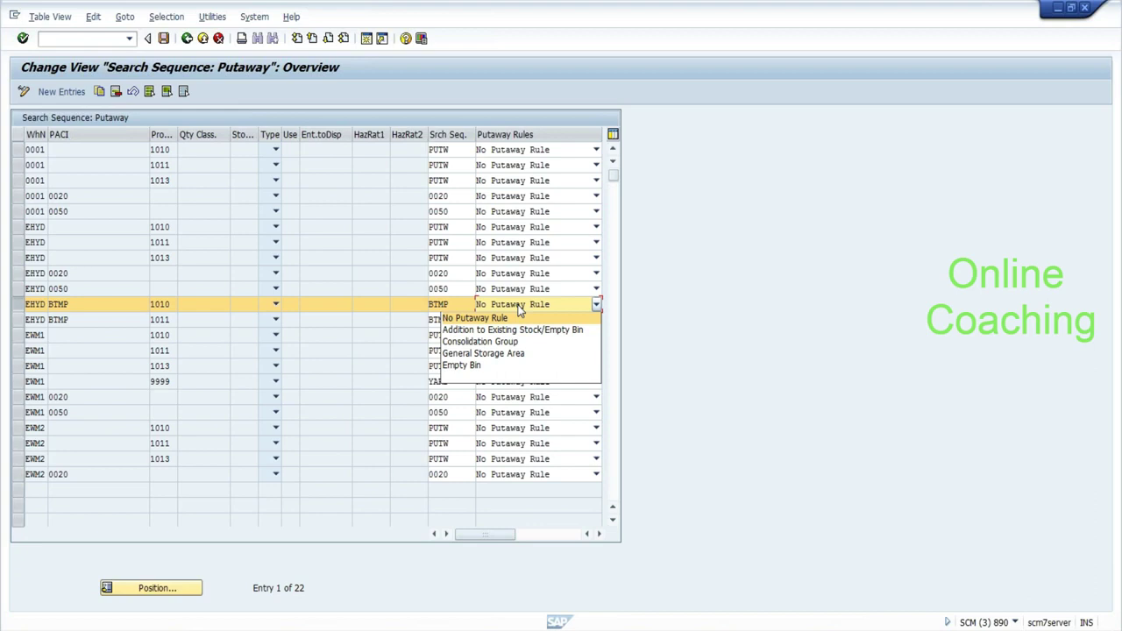
{"action": "left_click", "coordinate": [517, 305]}
{"action": "left_click", "coordinate": [188, 40]}
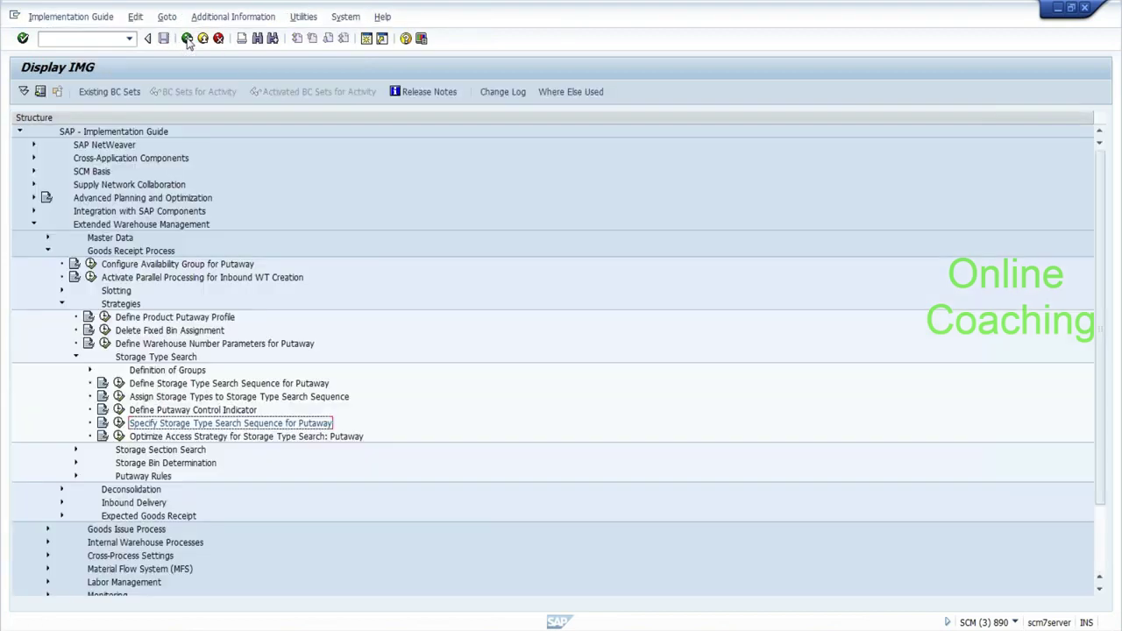
Leave the IMG, go via /n/scwm/prd to /n/scwm/mon for EHYD, and expand Documents.
{"action": "left_click", "coordinate": [187, 41]}
{"action": "left_click", "coordinate": [83, 39]}
{"action": "type", "text": "/n/scwm/prd"}
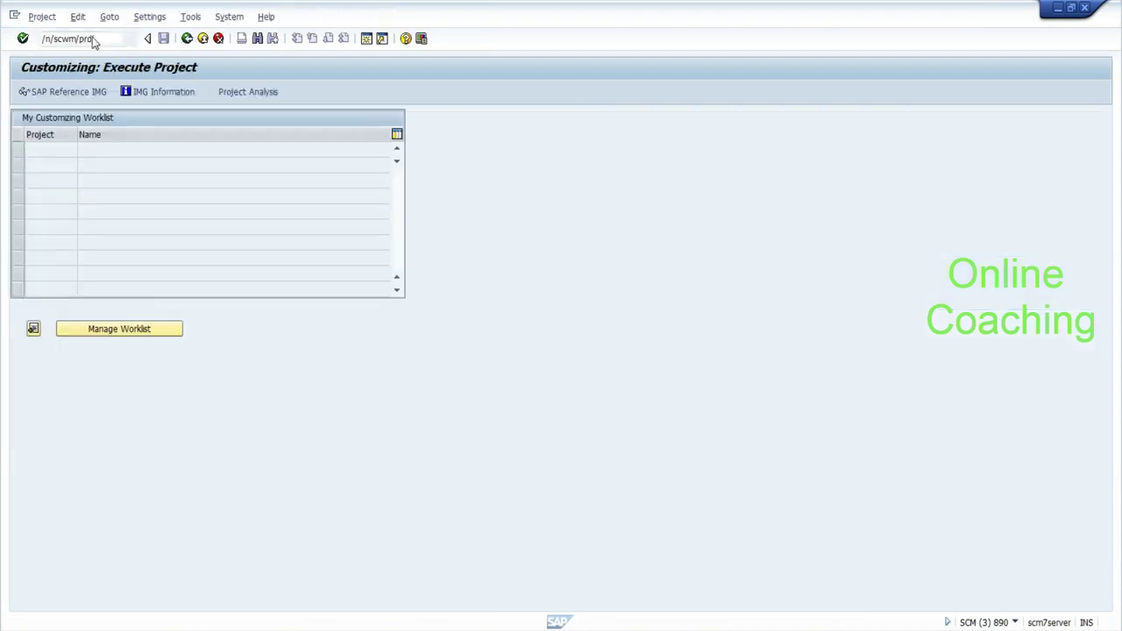
{"action": "key", "text": "Return"}
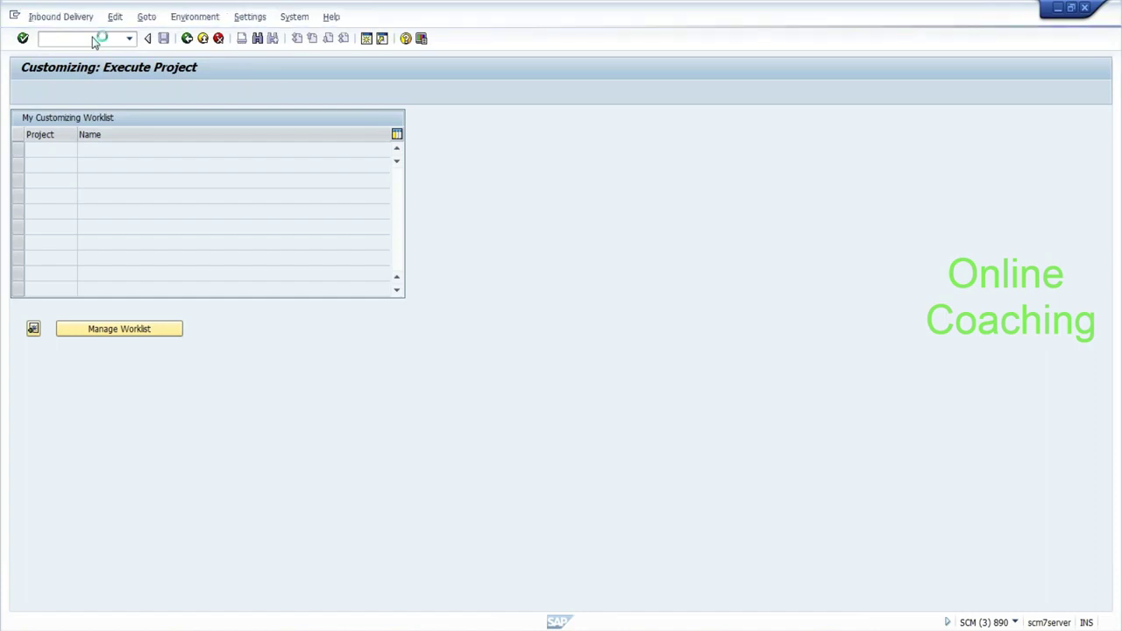
{"action": "type", "text": "/n/"}
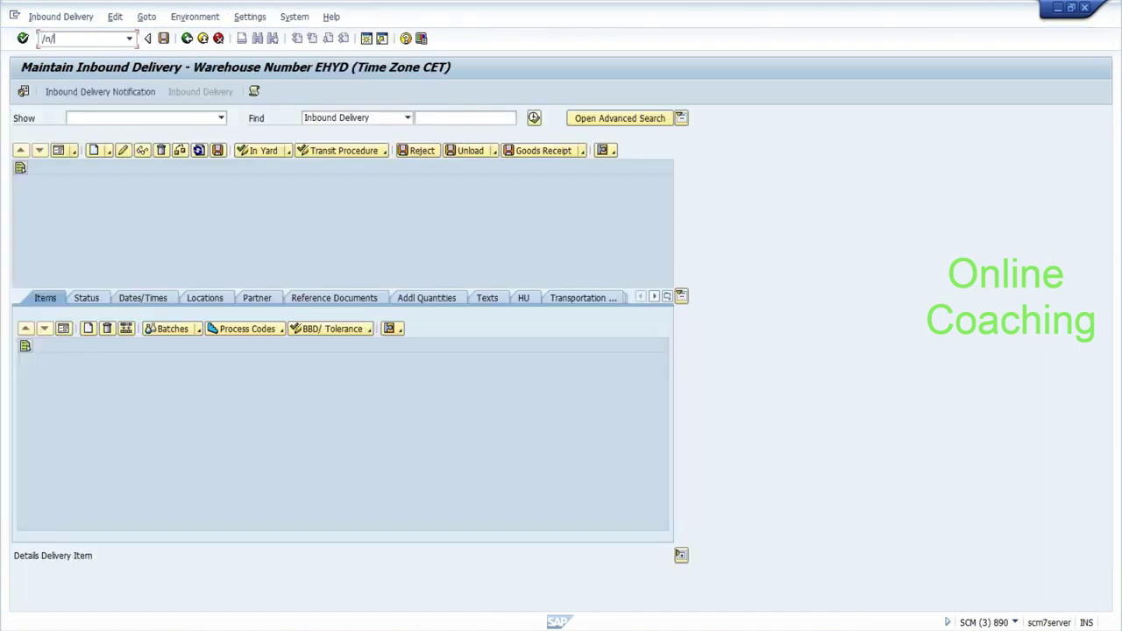
{"action": "type", "text": "scwm/mon"}
{"action": "key", "text": "Return"}
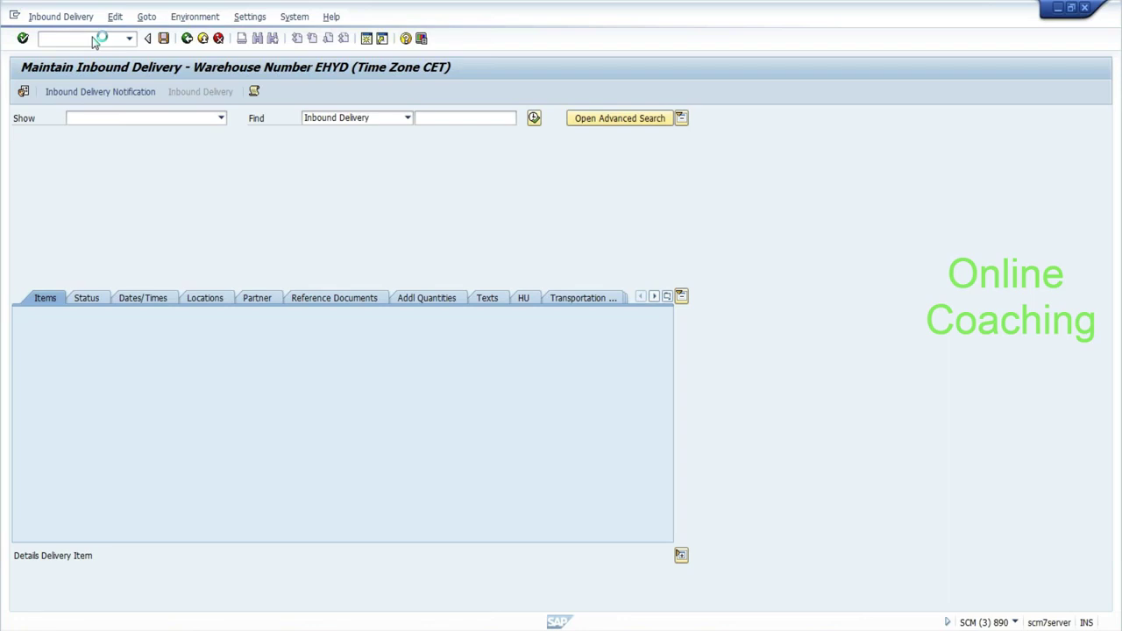
{"action": "left_click", "coordinate": [19, 153]}
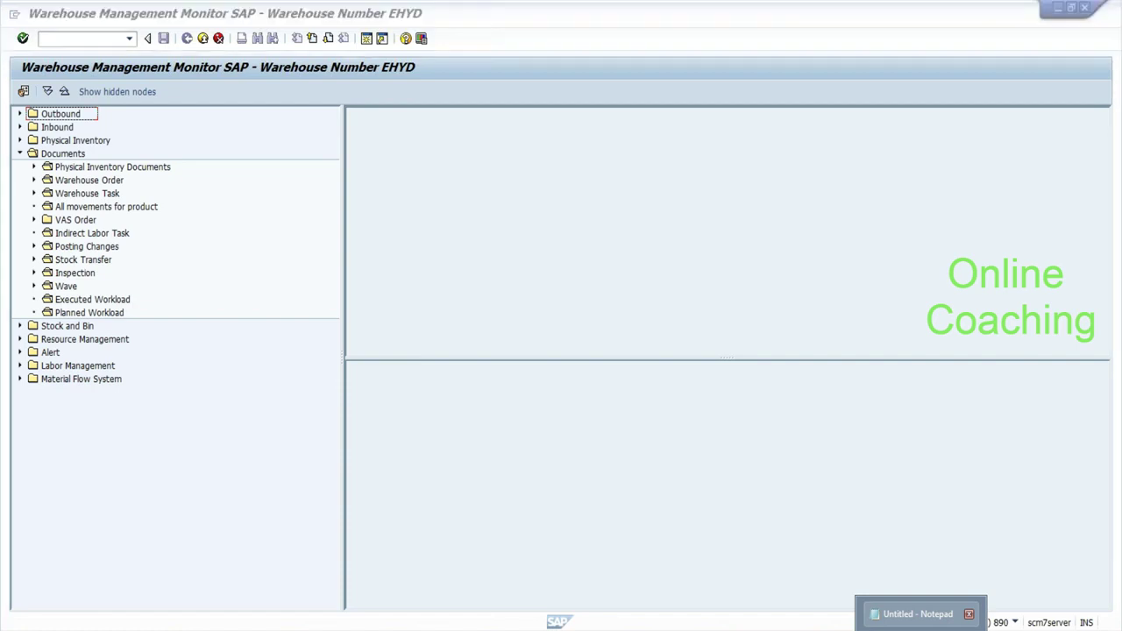
Add the line '"/scwm/mon":--' to the Notepad notes.
{"action": "left_click", "coordinate": [917, 614]}
{"action": "type", "text": "/scwm"}
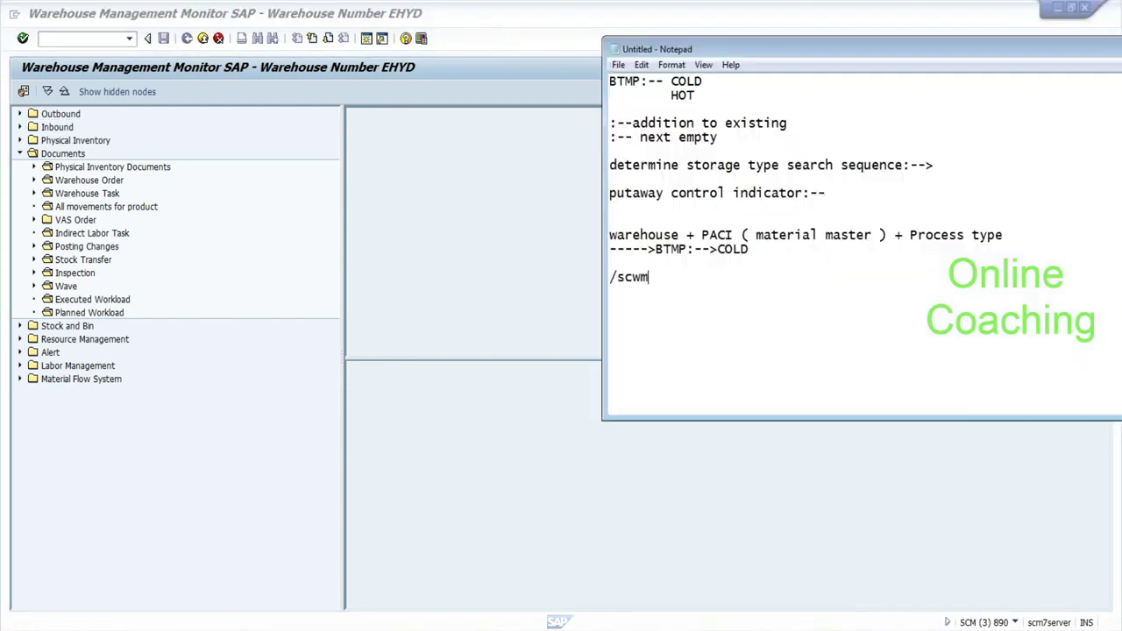
{"action": "type", "text": "/mon\""}
{"action": "left_click", "coordinate": [671, 277]}
{"action": "left_click", "coordinate": [610, 277]}
{"action": "type", "text": "\""}
{"action": "key", "text": "End"}
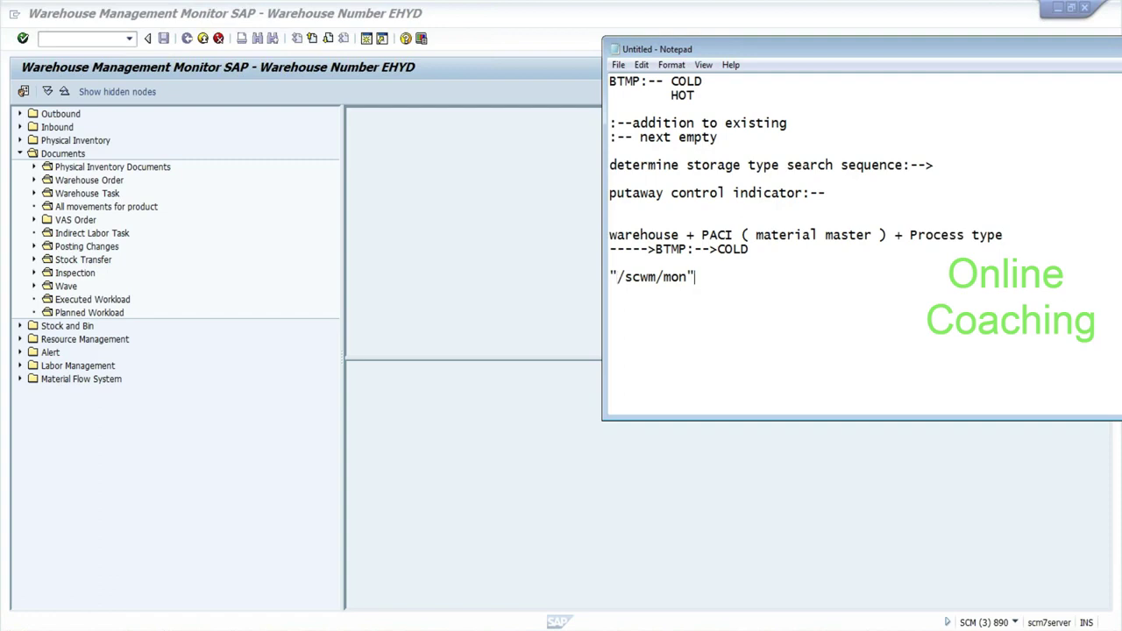
{"action": "type", "text": ":--"}
Open the warehouse task selection from the monitor's Documents > Warehouse Task node.
{"action": "left_click", "coordinate": [51, 132]}
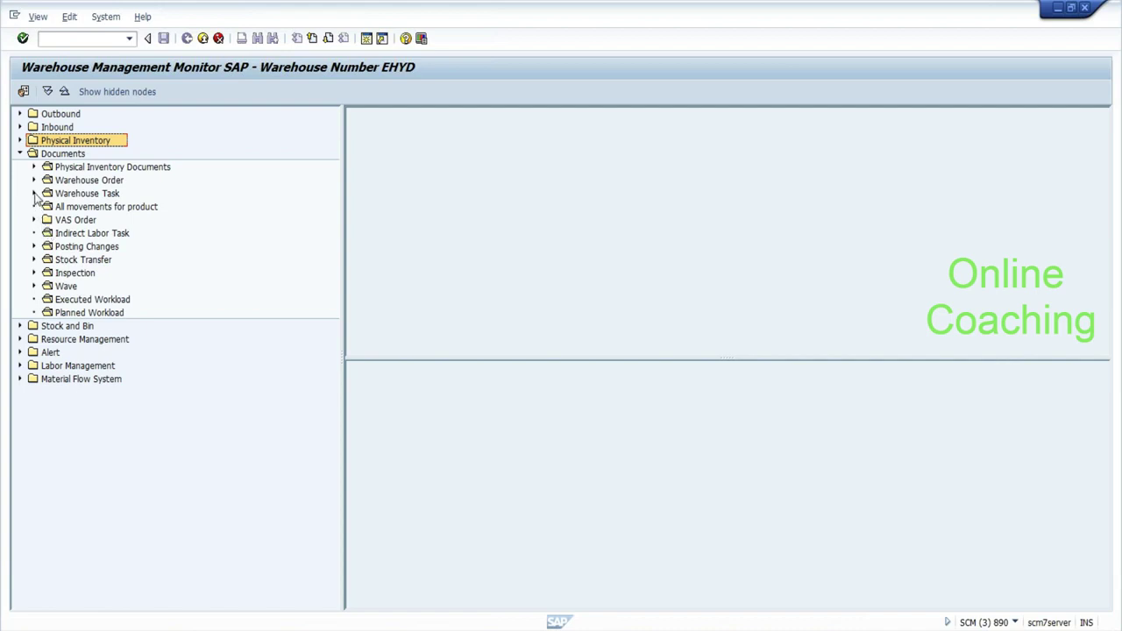
{"action": "left_click", "coordinate": [34, 193]}
{"action": "double_click", "coordinate": [68, 194]}
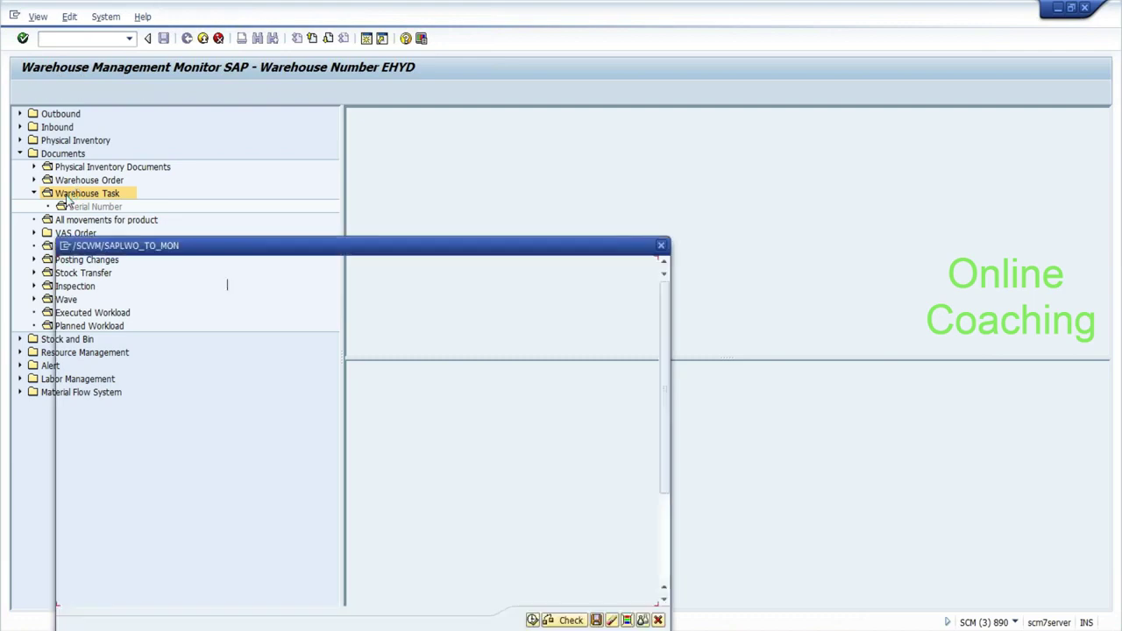
Run the warehouse task selection and widen the results pane.
{"action": "left_click", "coordinate": [536, 514]}
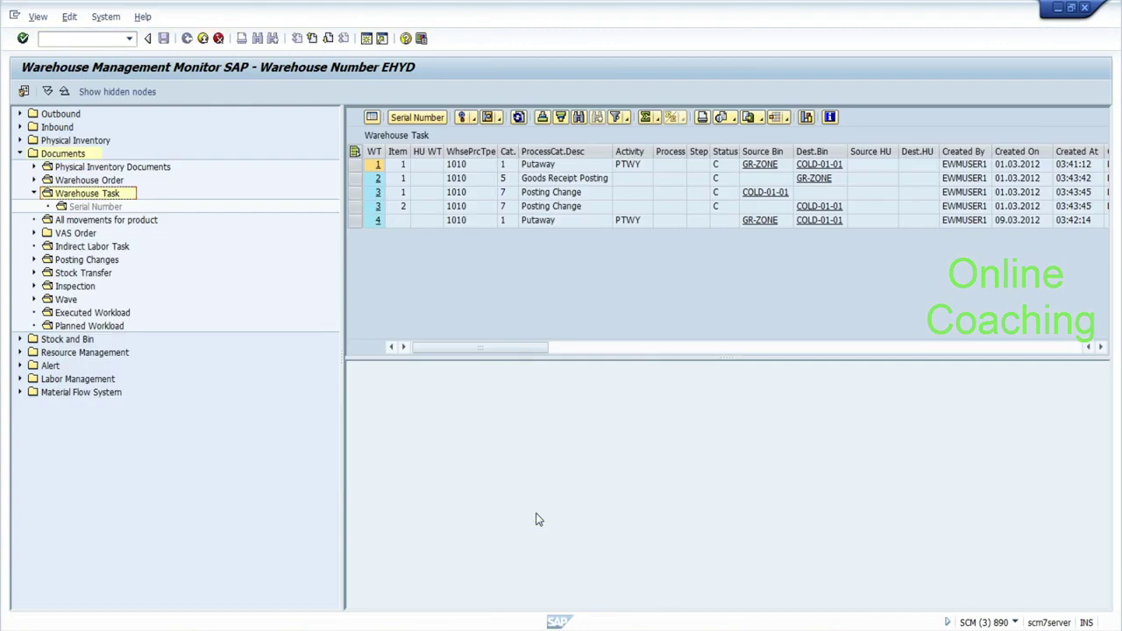
{"action": "left_click", "coordinate": [342, 262]}
{"action": "left_click_drag", "start_coordinate": [342, 262], "coordinate": [136, 218]}
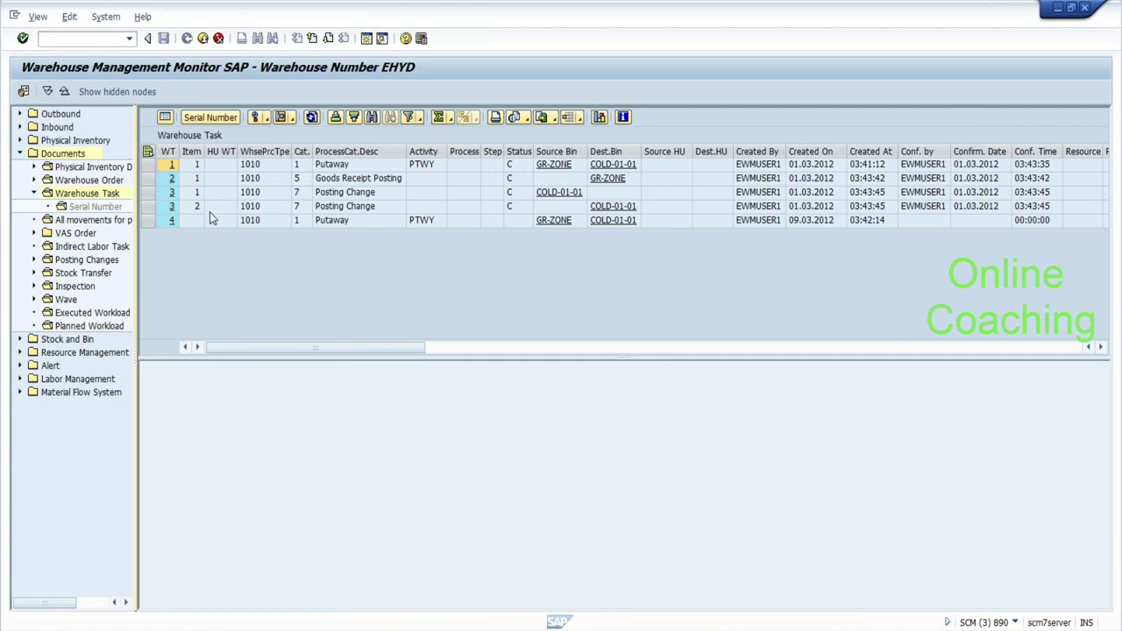
Try cancelling warehouse task 4 via Cancel WT and dismiss the refusal log.
{"action": "left_click", "coordinate": [147, 220]}
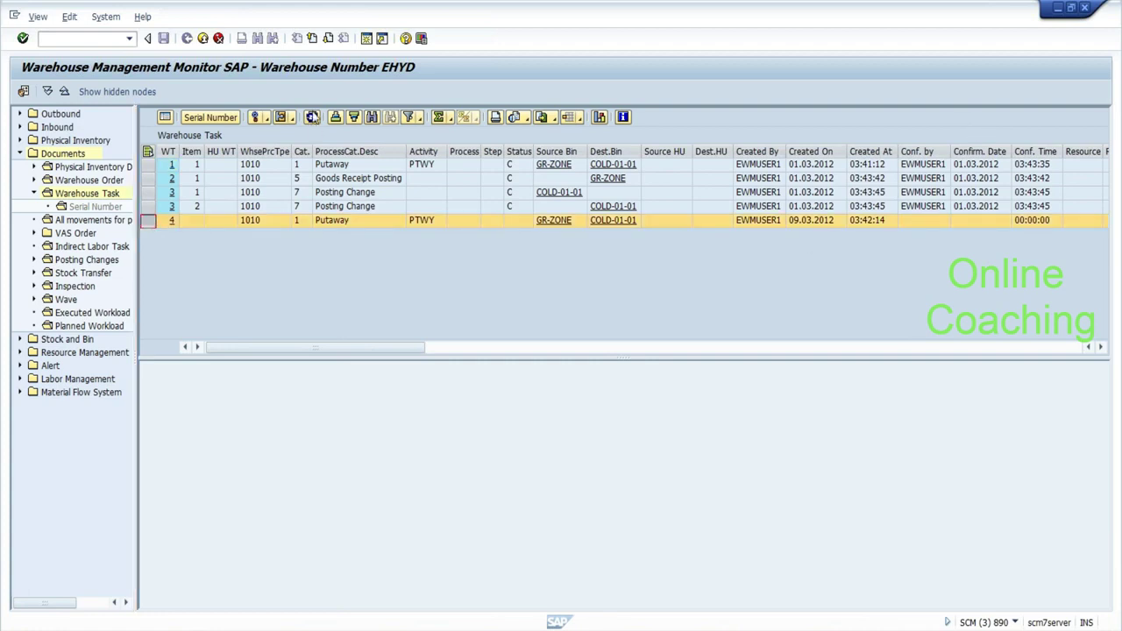
{"action": "left_click", "coordinate": [266, 123]}
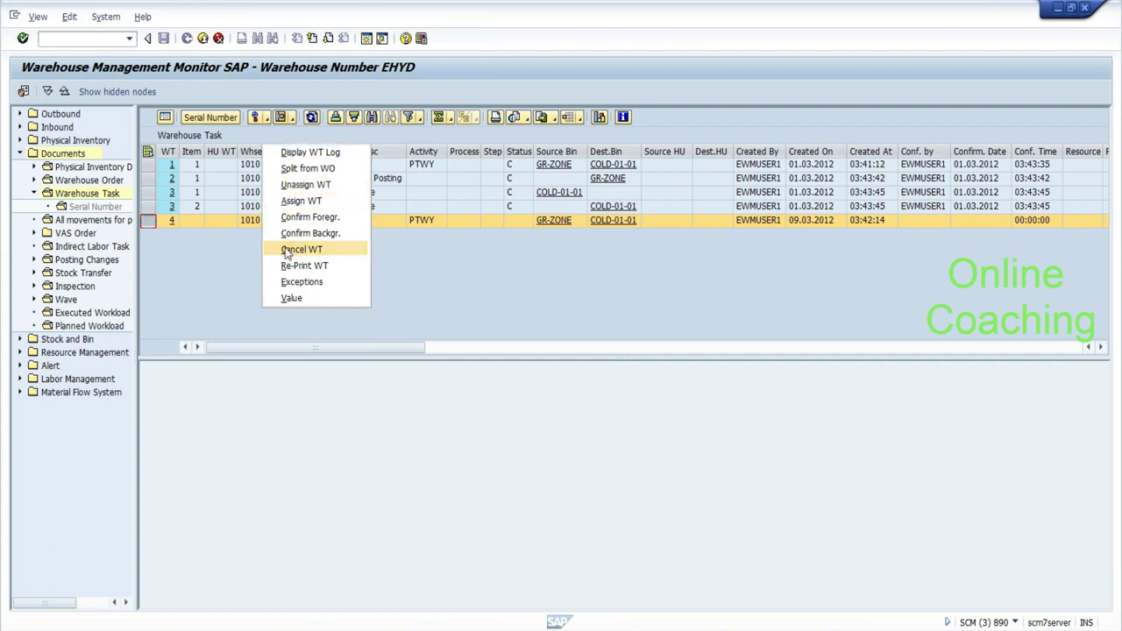
{"action": "left_click", "coordinate": [285, 250]}
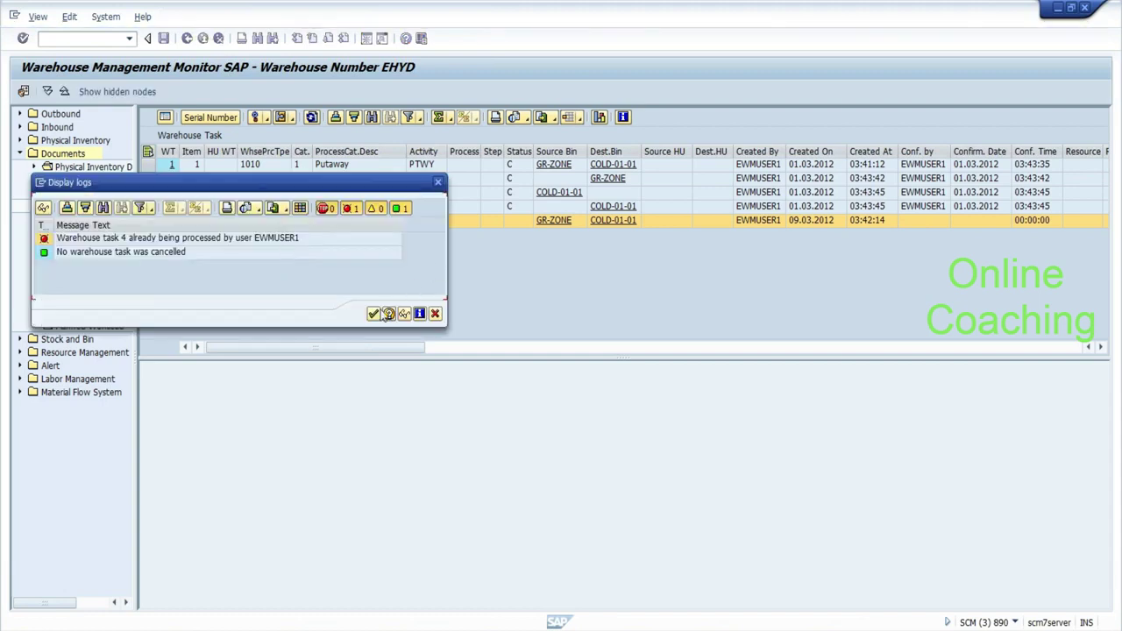
{"action": "left_click", "coordinate": [374, 314]}
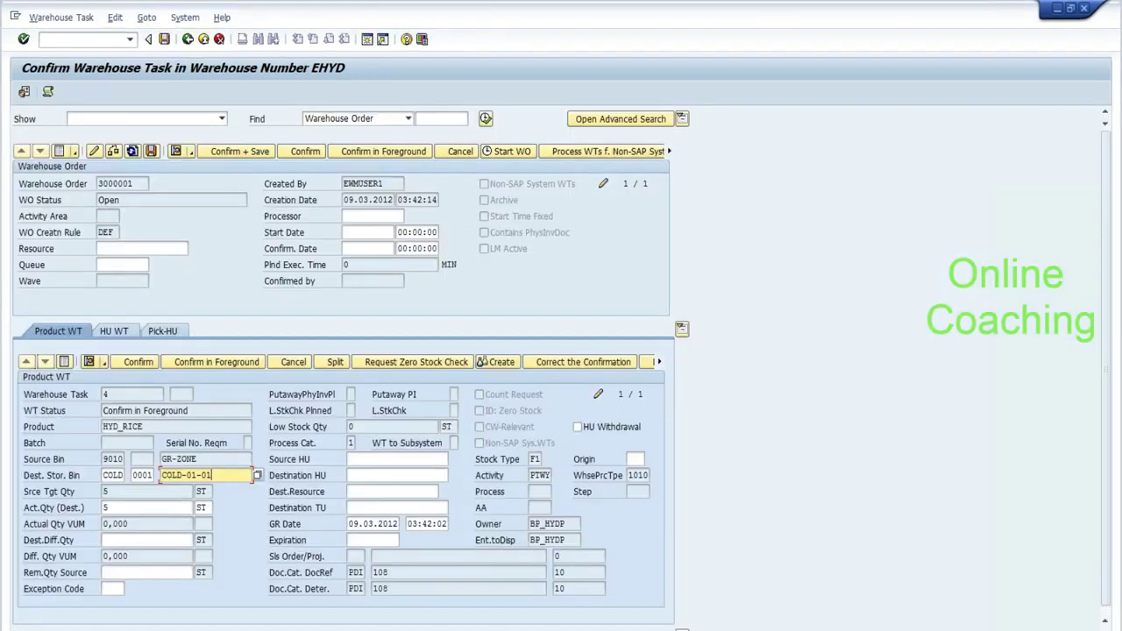
Save the confirmation of warehouse task 4, setting order 3000001 to Confirmed.
{"action": "left_click", "coordinate": [457, 152]}
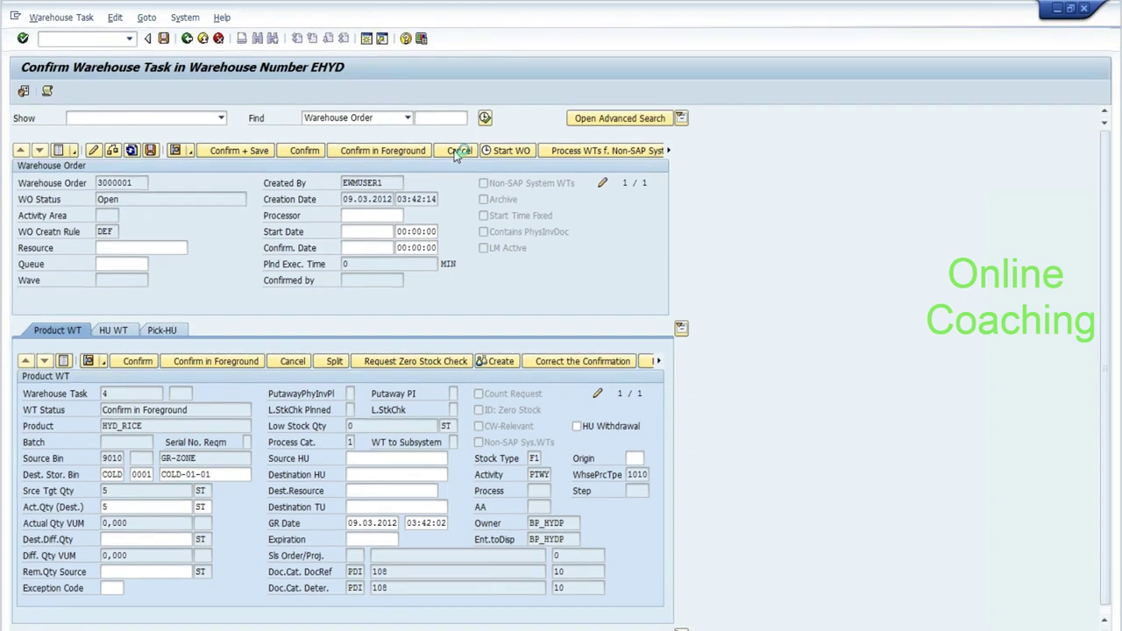
{"action": "left_click", "coordinate": [163, 40]}
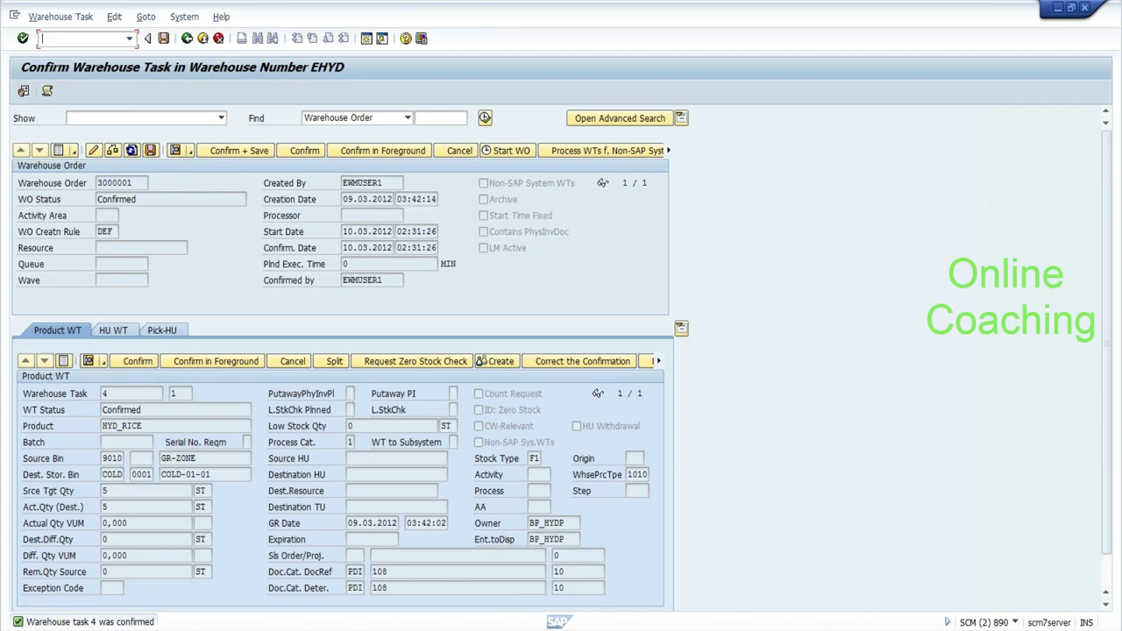
{"action": "key", "text": "alt+Tab"}
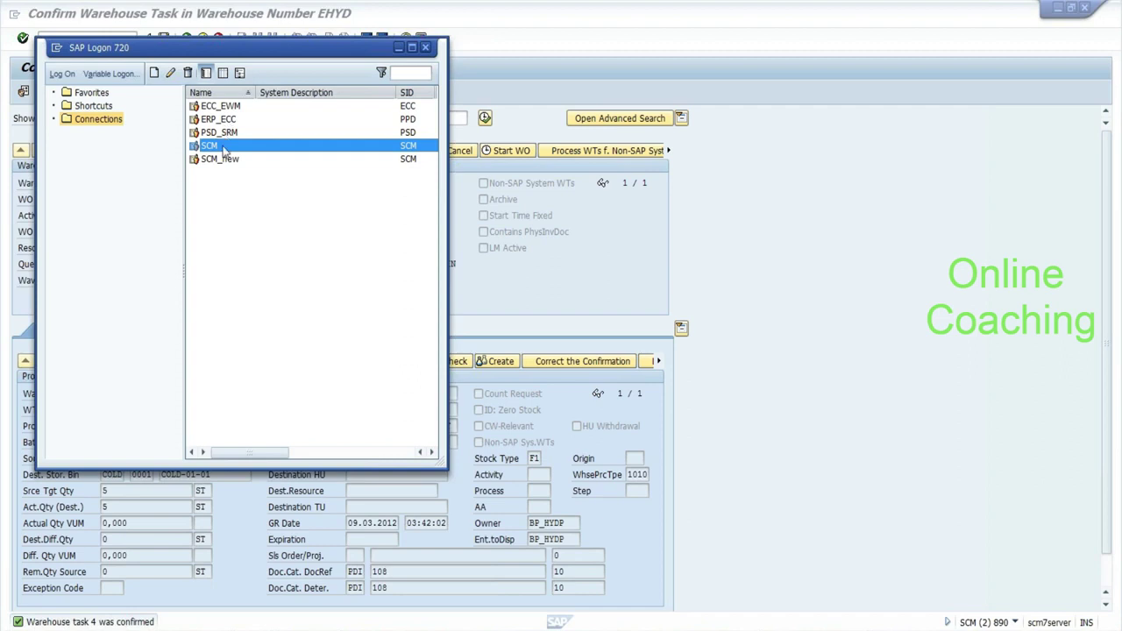
Log on to ECC_EWM client 800 with the earlier user name and language EN.
{"action": "left_click", "coordinate": [230, 107]}
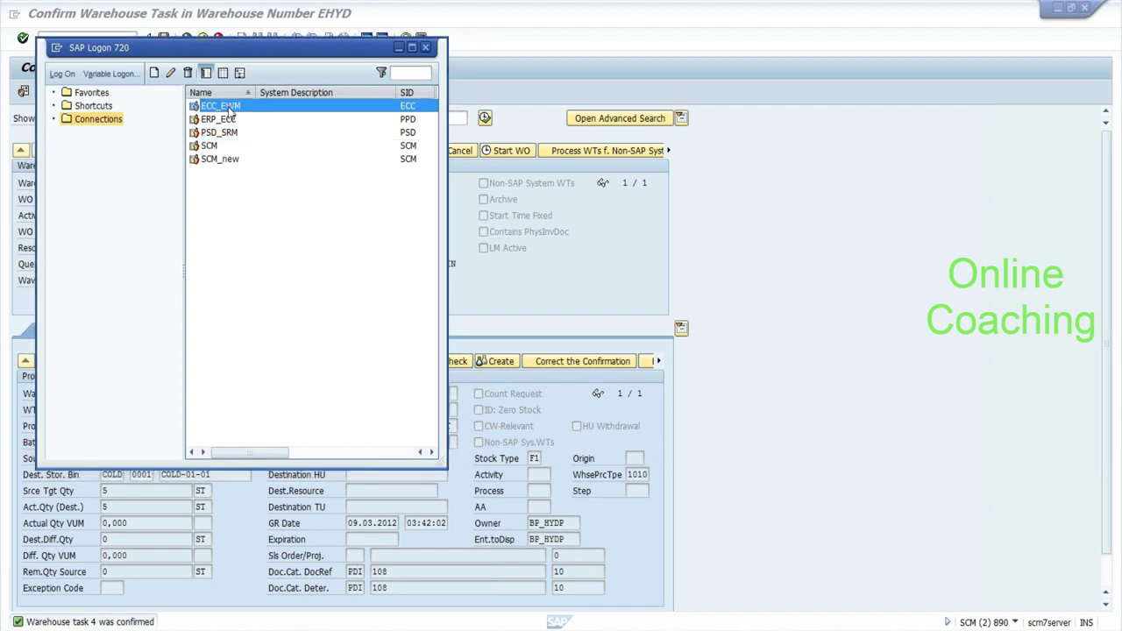
{"action": "double_click", "coordinate": [229, 107]}
{"action": "key", "text": "Down"}
{"action": "key", "text": "Down"}
{"action": "key", "text": "Return"}
{"action": "key", "text": "Tab"}
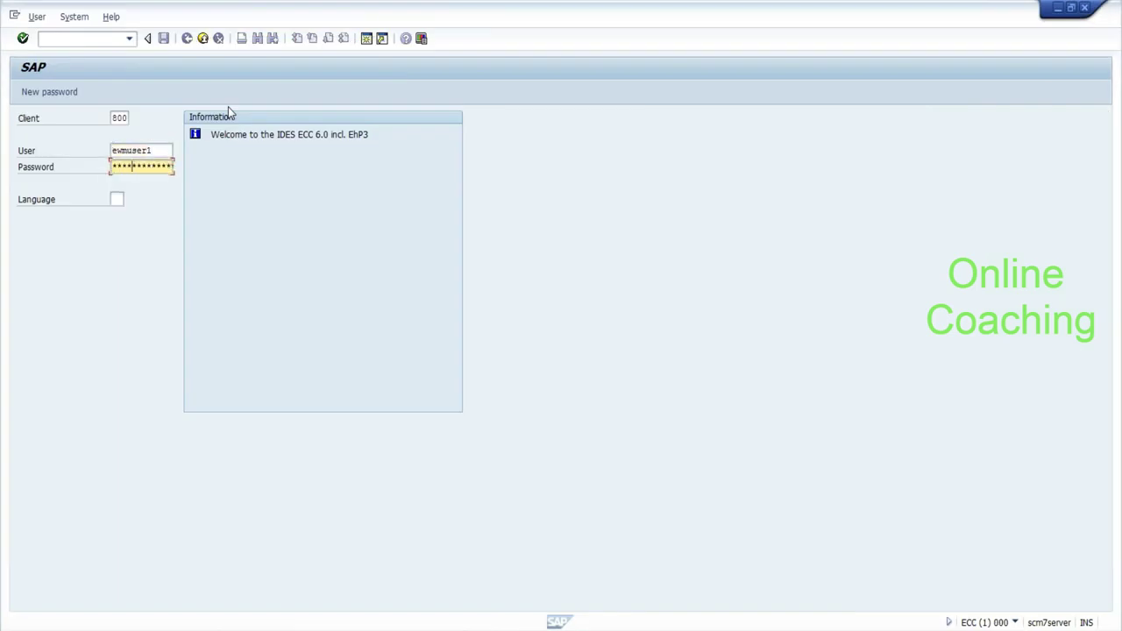
{"action": "key", "text": "Tab"}
{"action": "type", "text": "en"}
{"action": "key", "text": "Return"}
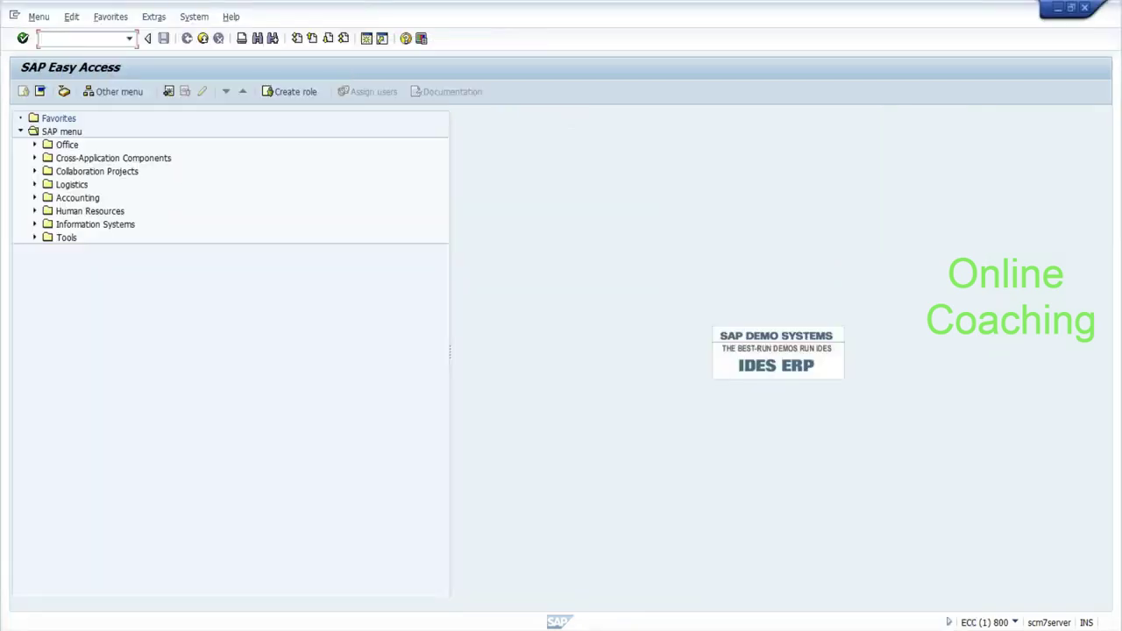
{"action": "type", "text": "l31n"}
{"action": "key", "text": "Return"}
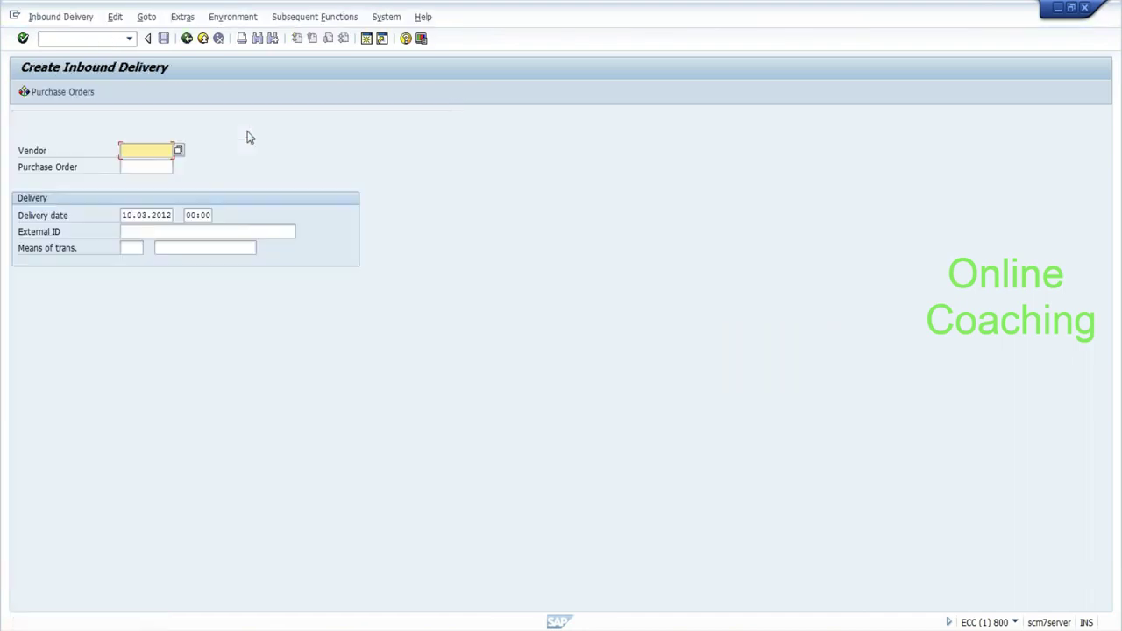
{"action": "key", "text": "Tab"}
{"action": "key", "text": "BackSpace"}
{"action": "key", "text": "Down"}
{"action": "key", "text": "Return"}
{"action": "key", "text": "Tab"}
{"action": "key", "text": "Tab"}
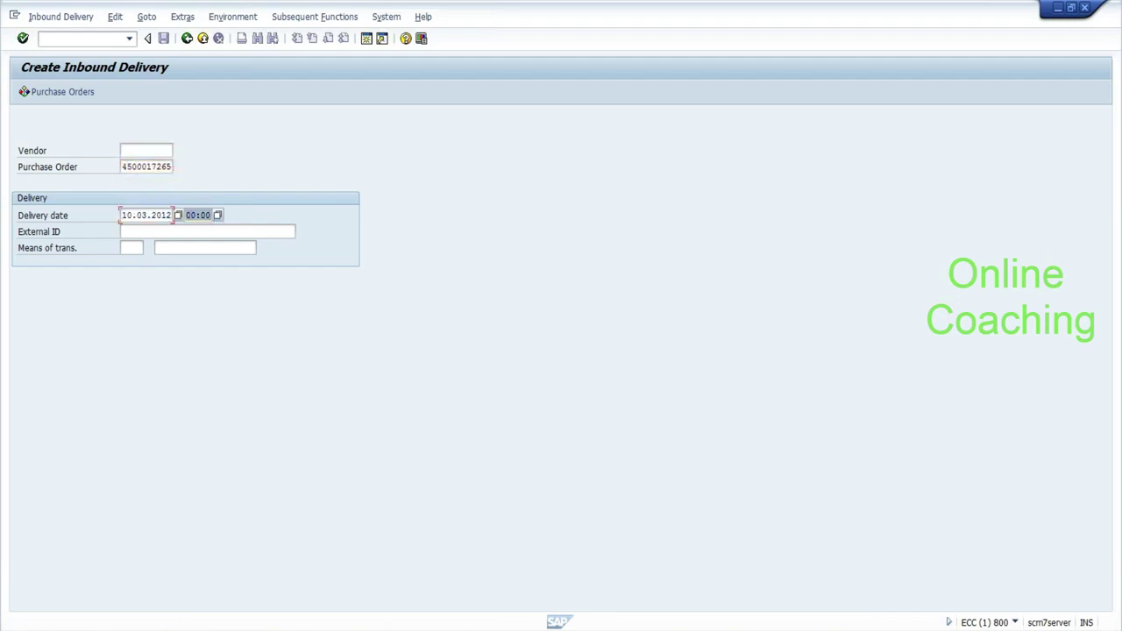
{"action": "key", "text": "Tab"}
Enter external ID TEST_SRMAR23 and try creating the delivery, which the system refuses.
{"action": "key", "text": "Down"}
{"action": "key", "text": "Return"}
{"action": "key", "text": "BackSpace"}
{"action": "type", "text": "3"}
{"action": "key", "text": "Return"}
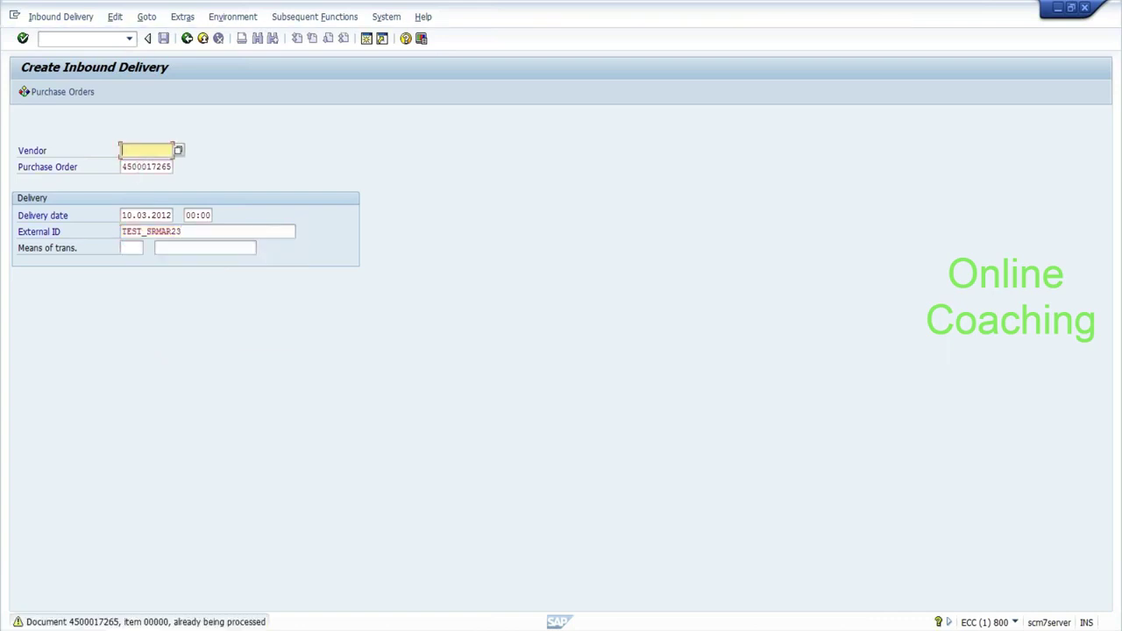
{"action": "key", "text": "Return"}
{"action": "key", "text": "Return"}
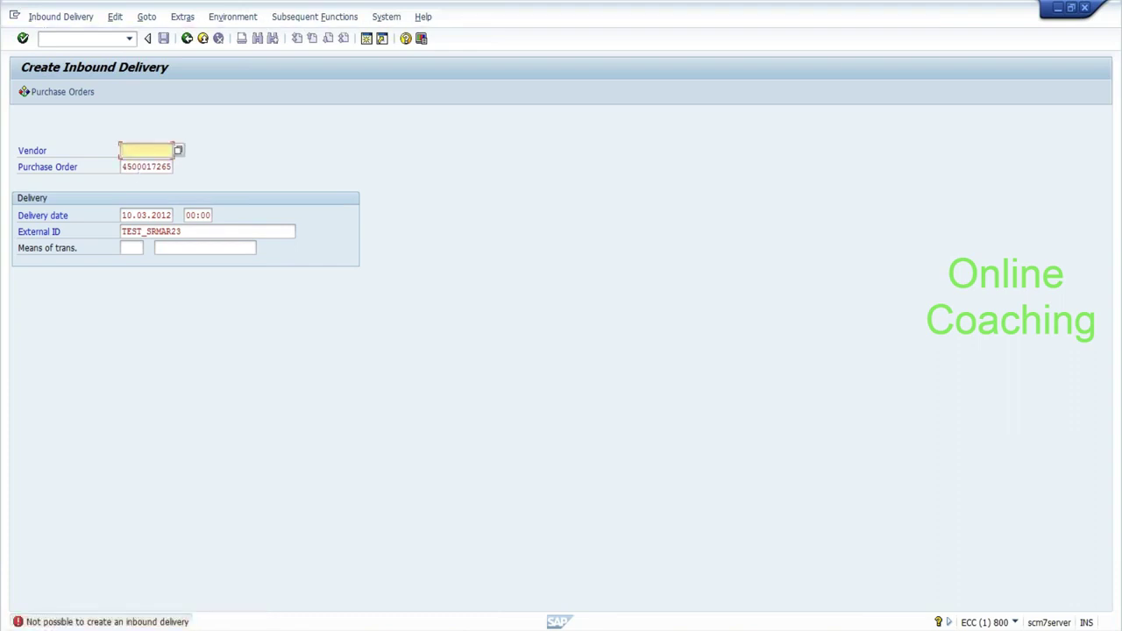
{"action": "left_click", "coordinate": [92, 39]}
{"action": "type", "text": "/nvl03n"}
Return to the EWM session and open inbound delivery maintenance with /n/scwm/prdi.
{"action": "key", "text": "Return"}
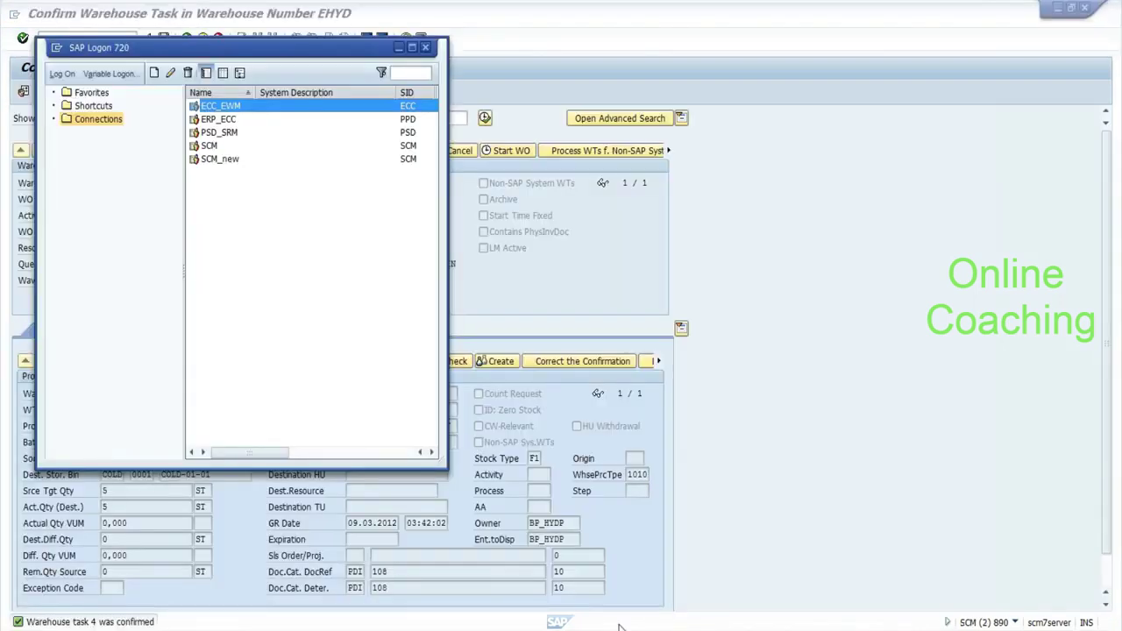
{"action": "left_click", "coordinate": [590, 324]}
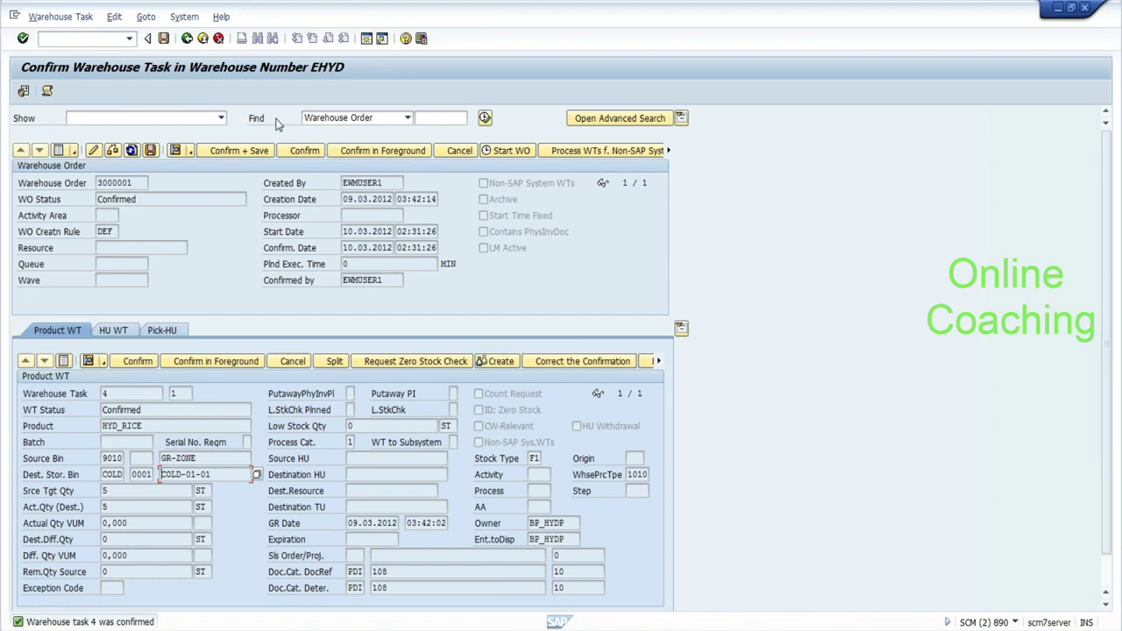
{"action": "left_click", "coordinate": [53, 38]}
{"action": "type", "text": "/n/scwm/prdi"}
{"action": "key", "text": "Return"}
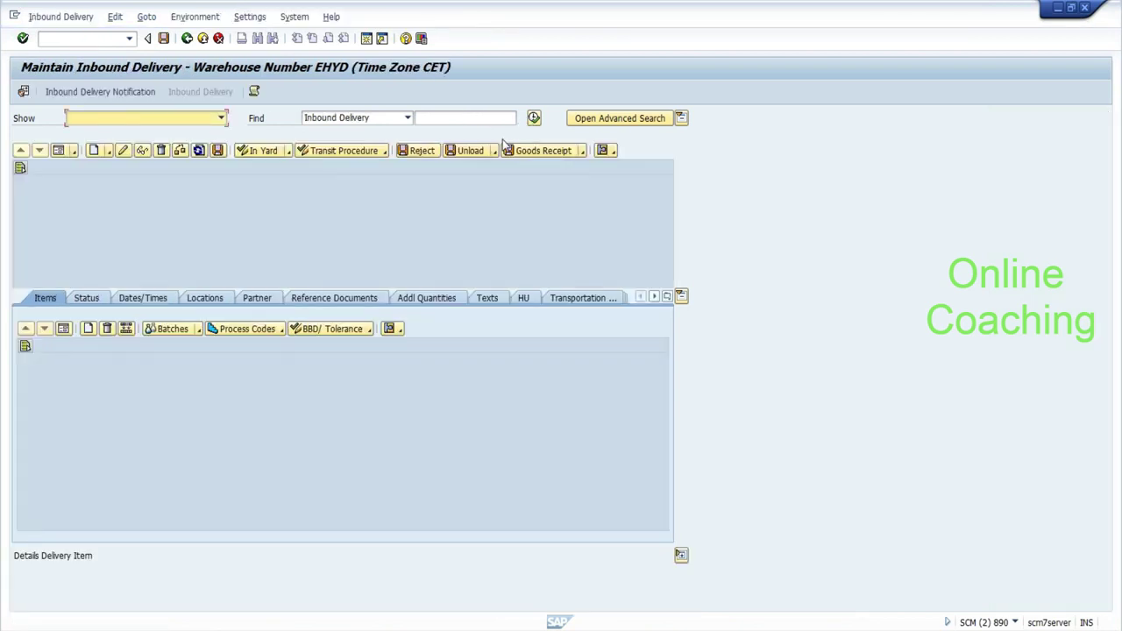
{"action": "left_click", "coordinate": [534, 118]}
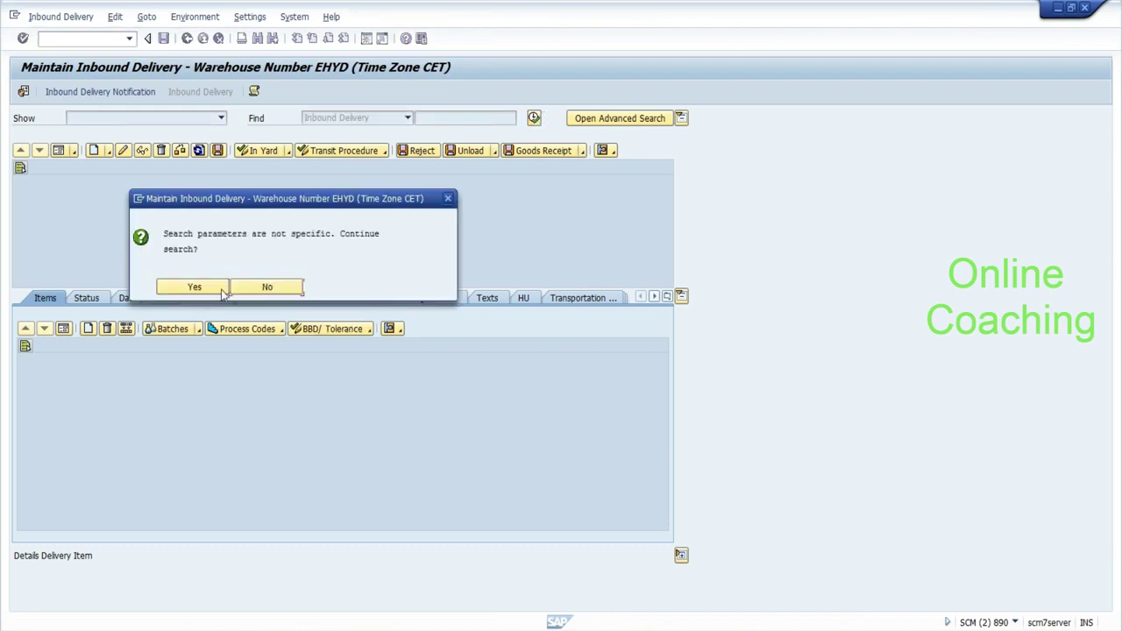
{"action": "left_click", "coordinate": [209, 291]}
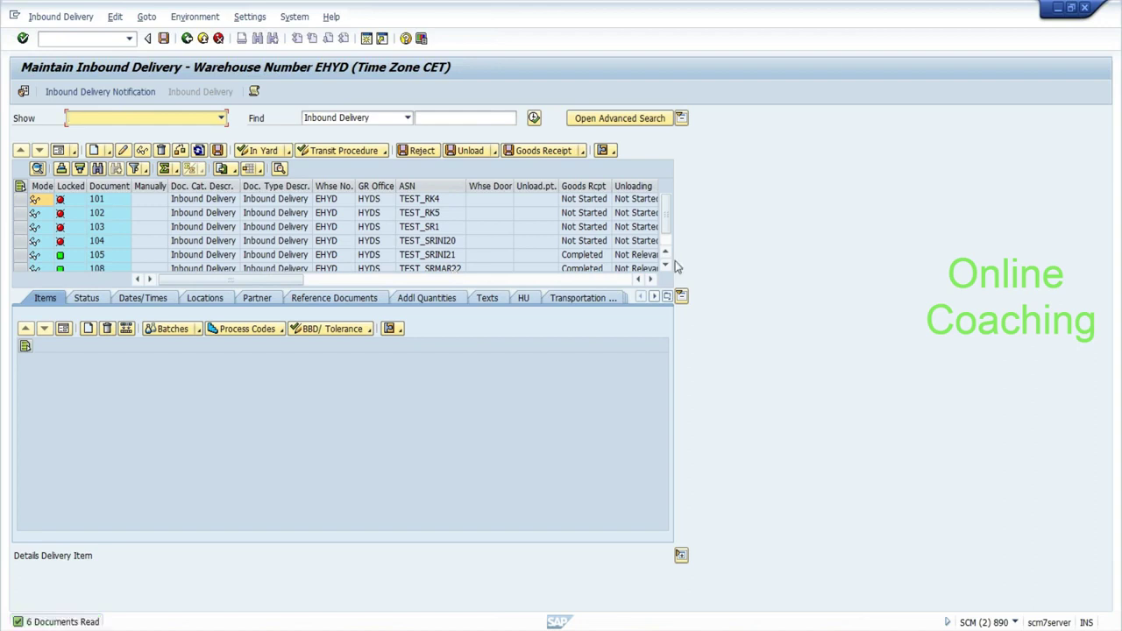
{"action": "left_click", "coordinate": [666, 254]}
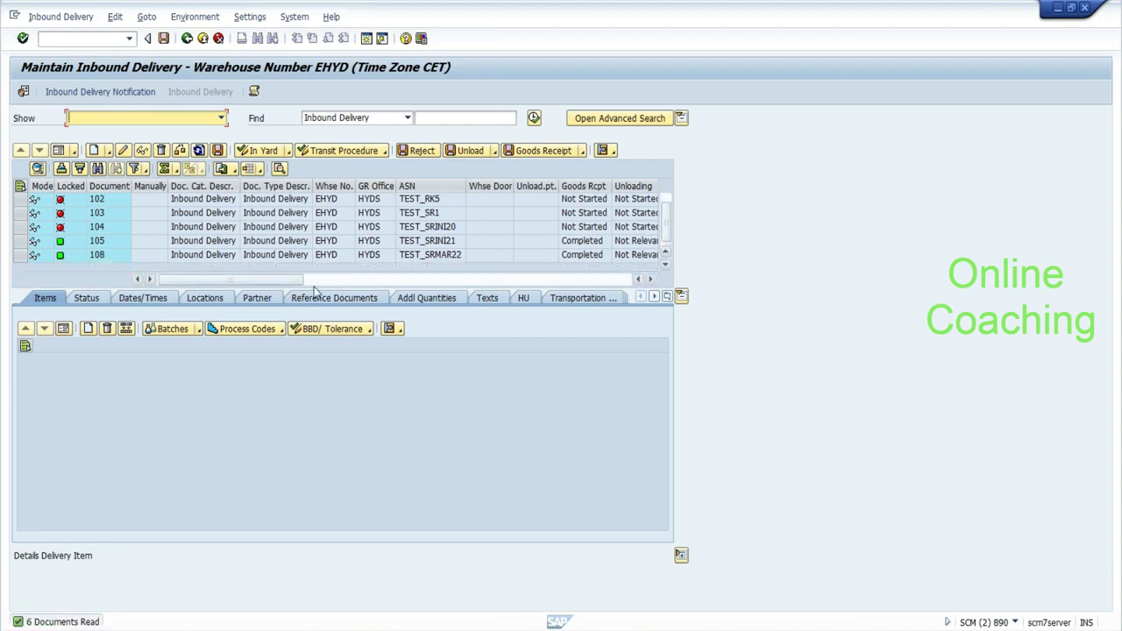
{"action": "left_click", "coordinate": [20, 255]}
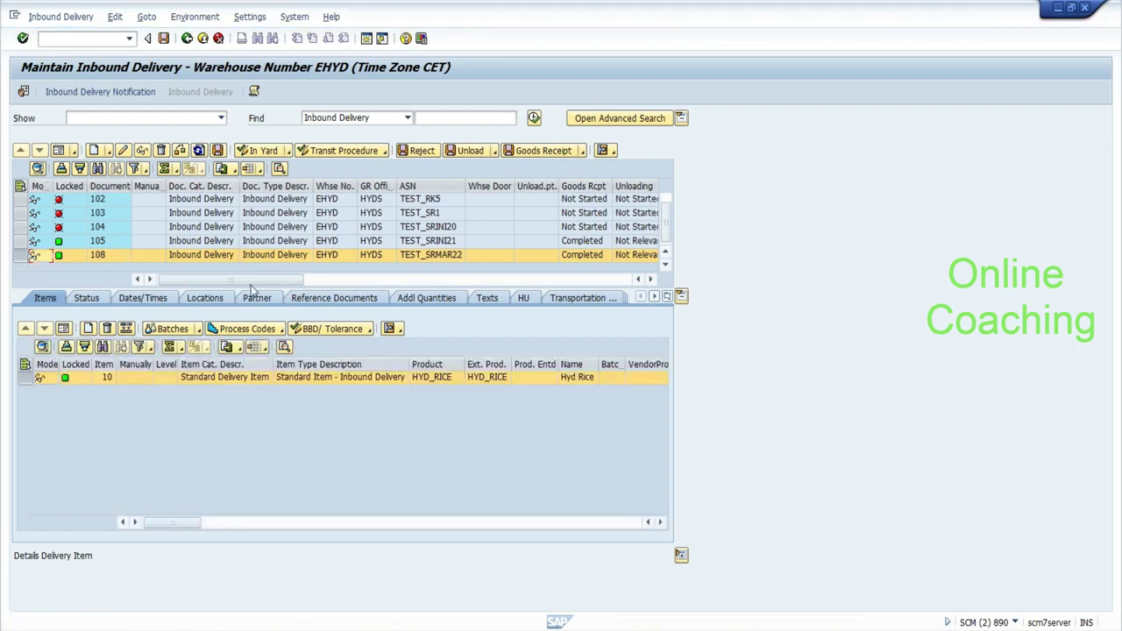
{"action": "left_click", "coordinate": [305, 299]}
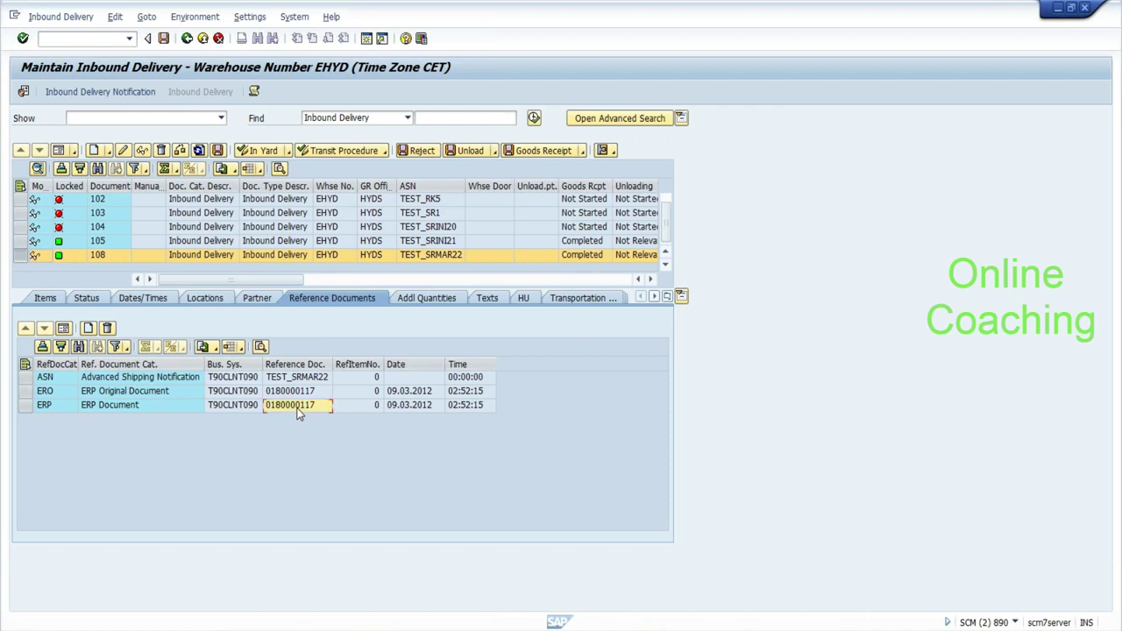
{"action": "key", "text": "alt+Tab"}
{"action": "key", "text": "alt+Tab"}
{"action": "key", "text": "Tab"}
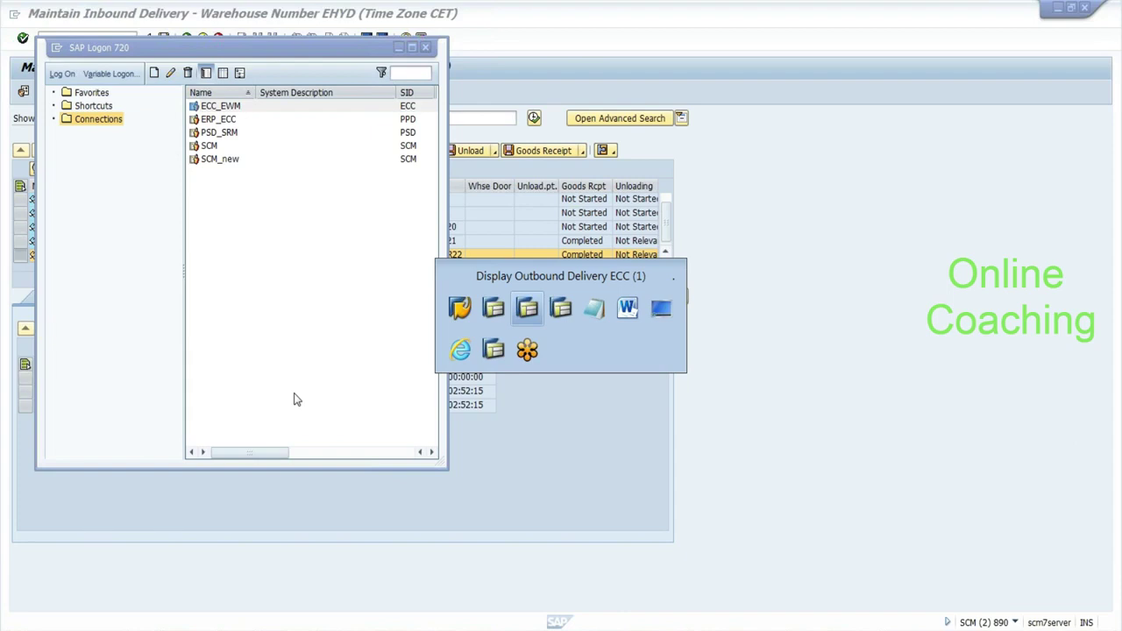
{"action": "type", "text": "/nv"}
{"action": "type", "text": "l02n"}
{"action": "key", "text": "Return"}
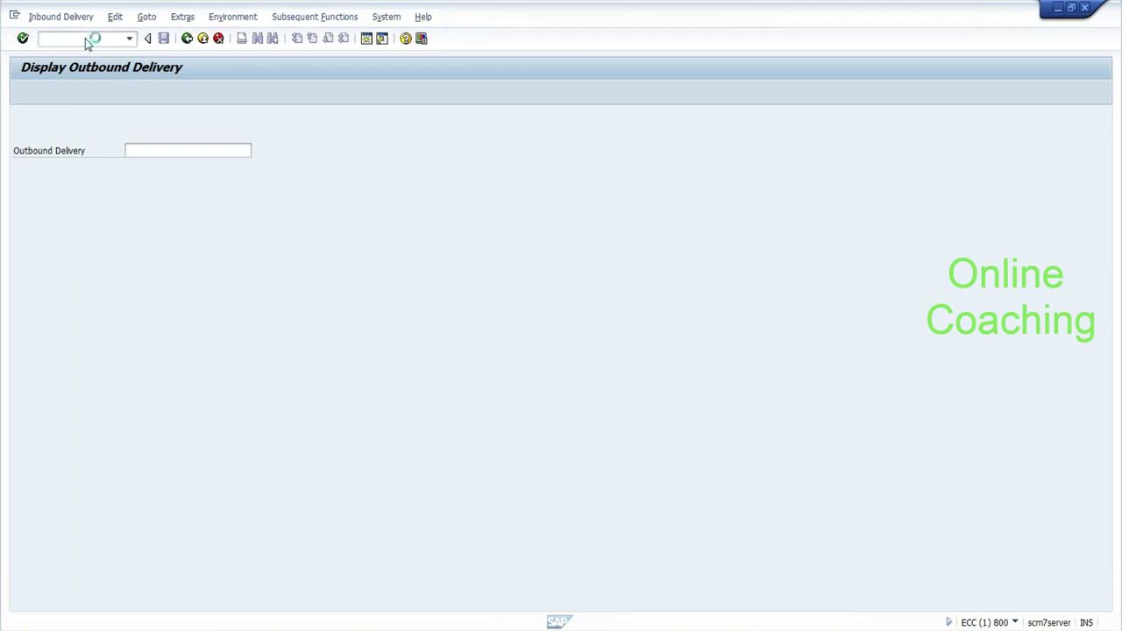
{"action": "type", "text": "0180000117"}
{"action": "key", "text": "Return"}
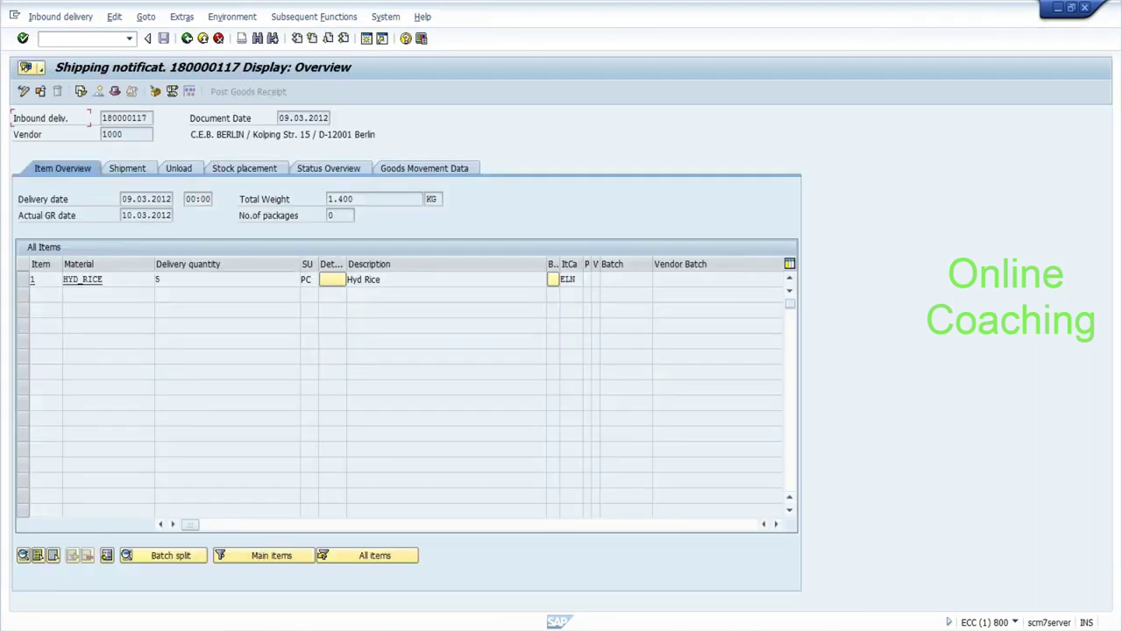
{"action": "left_click", "coordinate": [101, 280]}
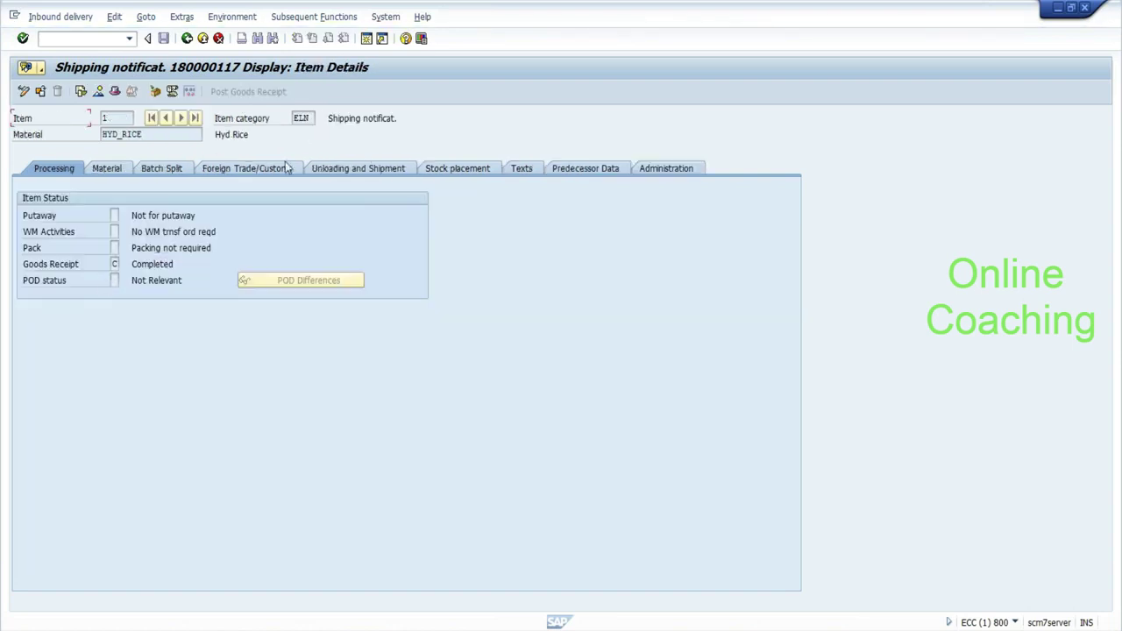
{"action": "left_click", "coordinate": [611, 169]}
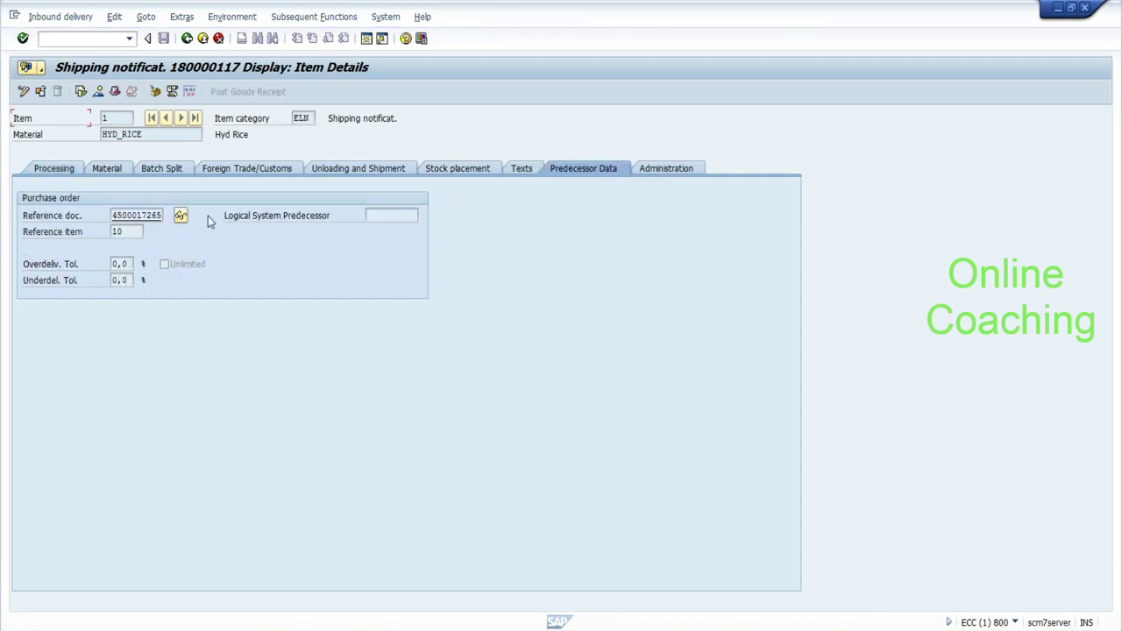
{"action": "left_click_drag", "start_coordinate": [112, 215], "coordinate": [168, 215]}
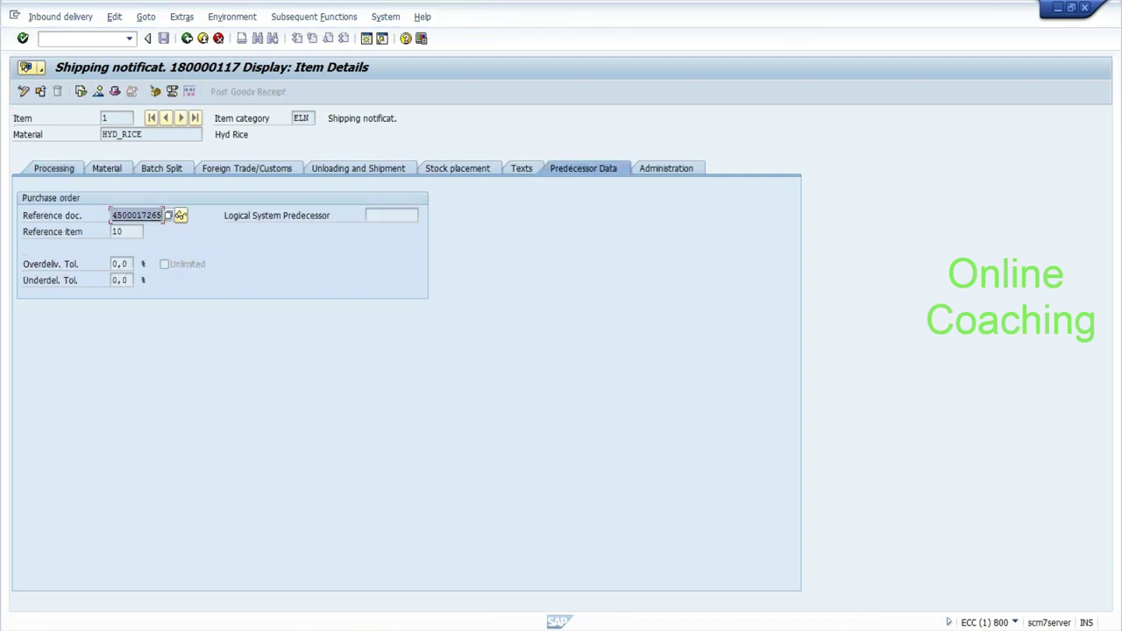
{"action": "left_click", "coordinate": [162, 214]}
{"action": "left_click", "coordinate": [83, 38]}
{"action": "type", "text": "/nvl32"}
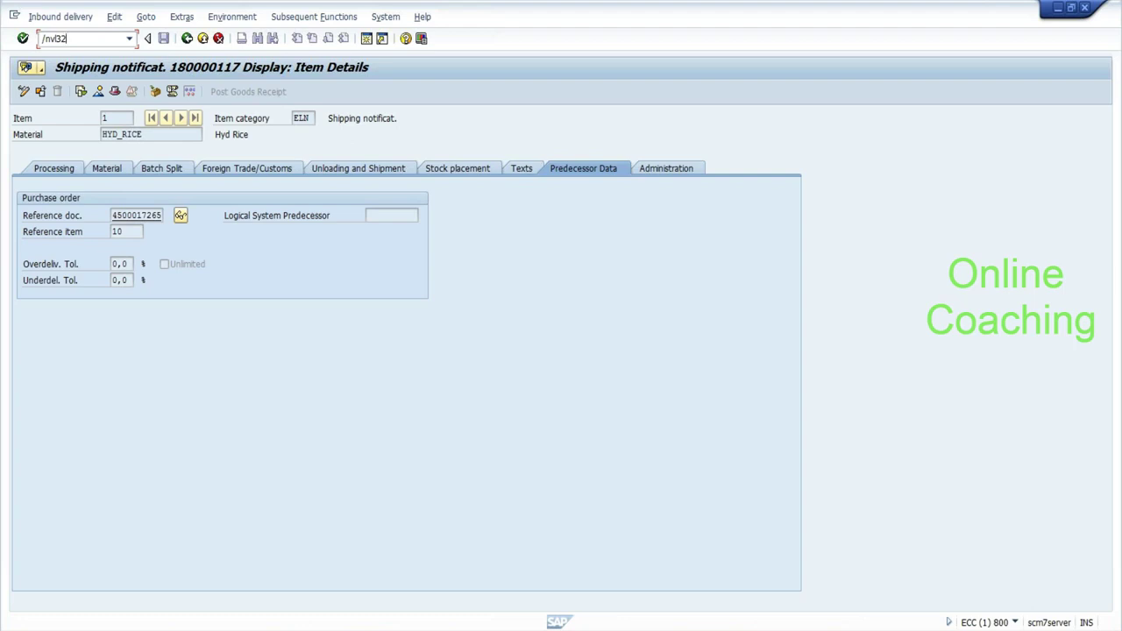
{"action": "key", "text": "Return"}
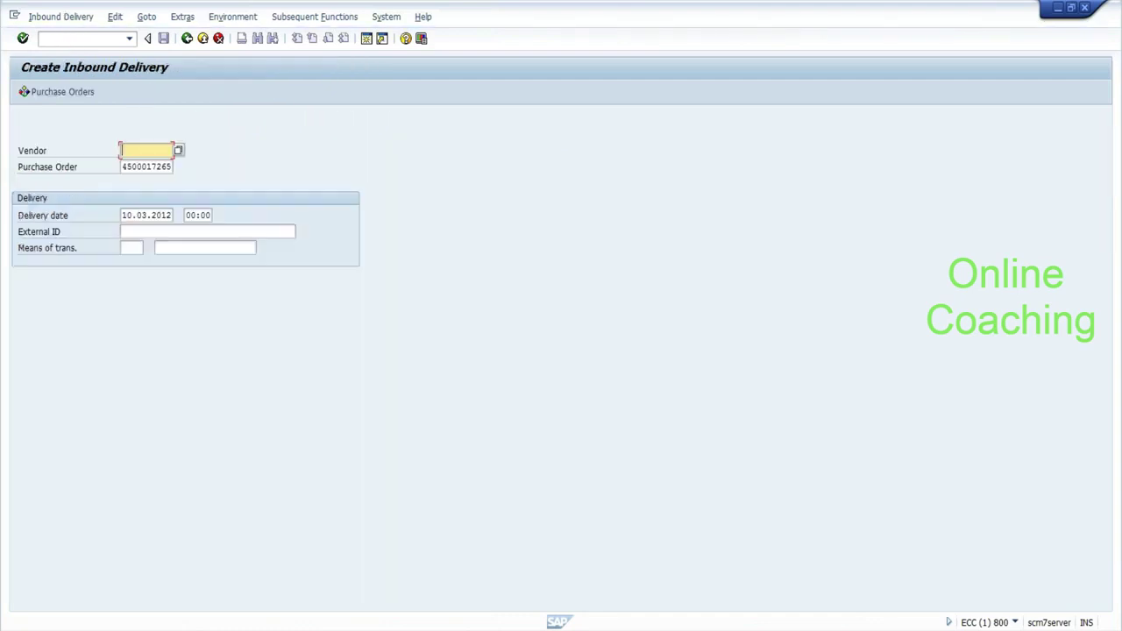
Create an inbound delivery of 5 HYD_RICE with external ID test_srmar23, saved as 180000118.
{"action": "left_click", "coordinate": [175, 232]}
{"action": "key", "text": "Down"}
{"action": "key", "text": "Return"}
{"action": "left_click", "coordinate": [137, 234]}
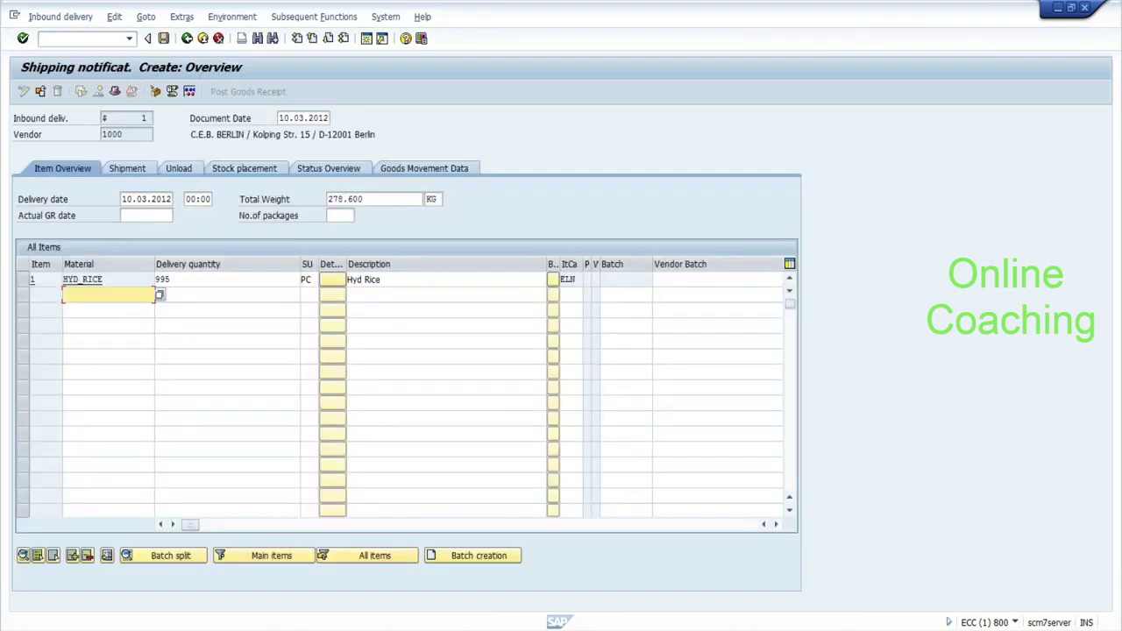
{"action": "left_click", "coordinate": [227, 278]}
{"action": "type", "text": "5"}
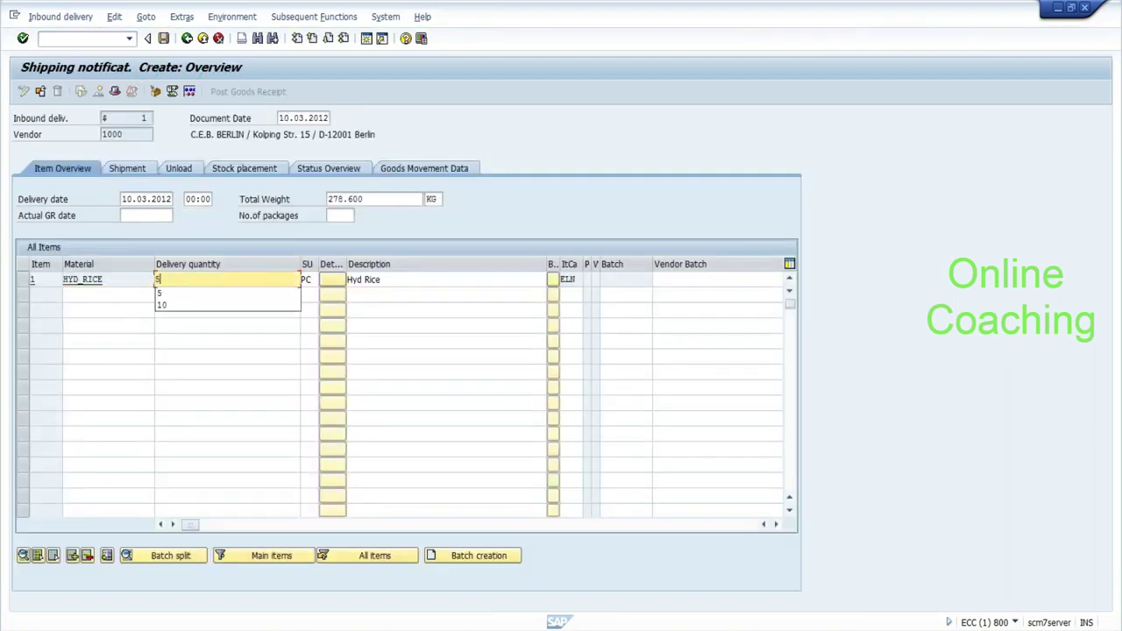
{"action": "key", "text": "Return"}
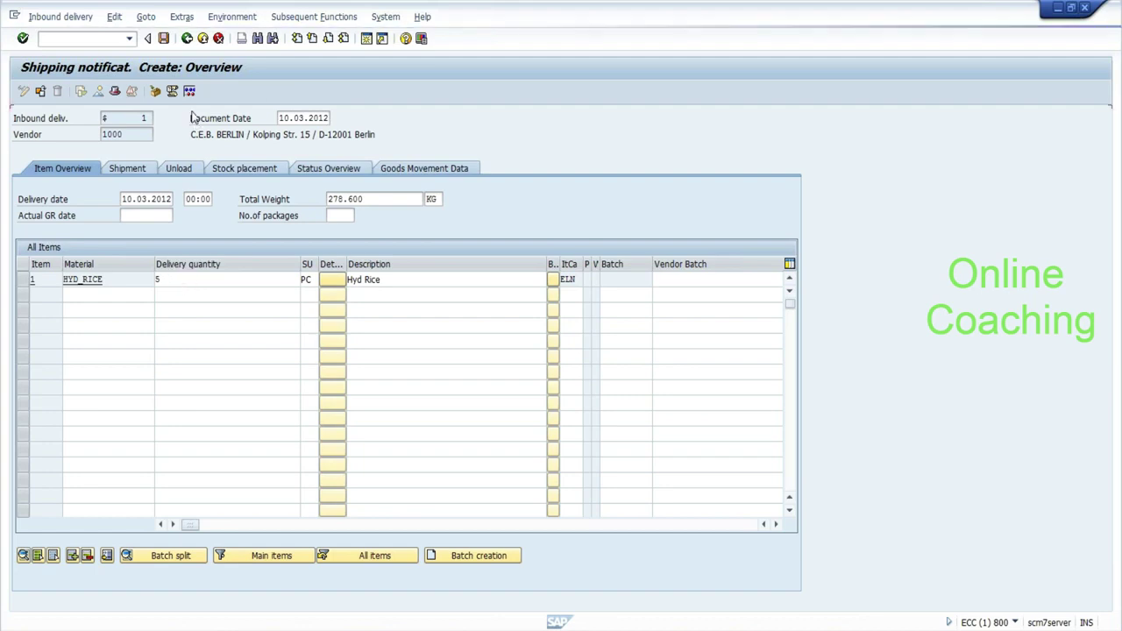
{"action": "left_click", "coordinate": [164, 38]}
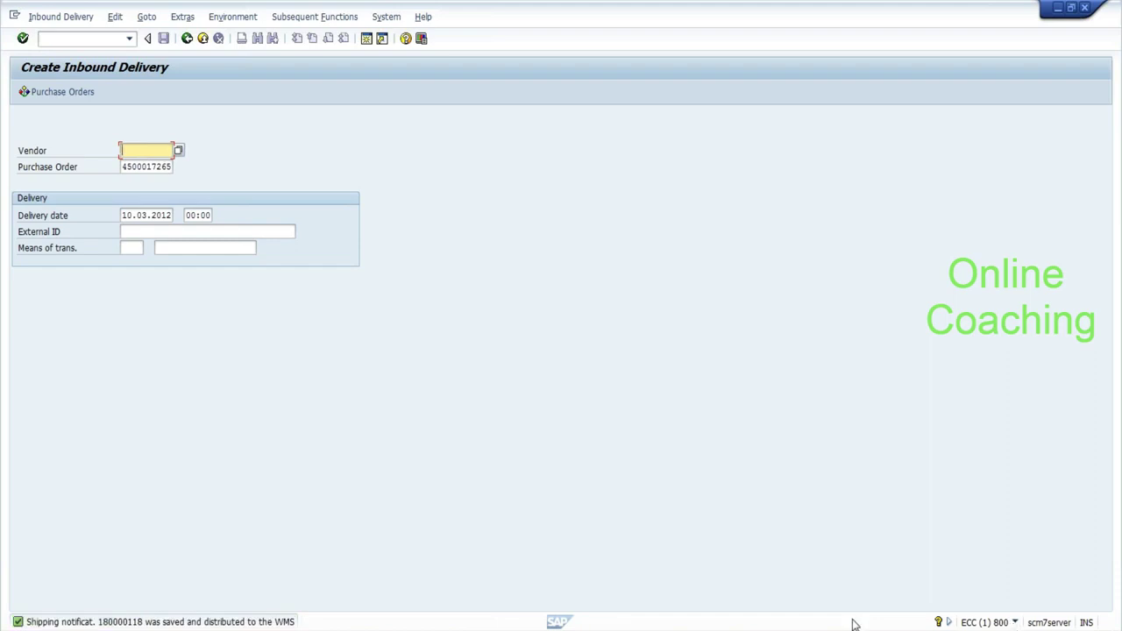
{"action": "key", "text": "alt+Tab"}
Add the note line 'Inbound:- 180000118 delivery in ERP' and return to the EWM delivery screen.
{"action": "key", "text": "Return"}
{"action": "key", "text": "Return"}
{"action": "type", "text": "I"}
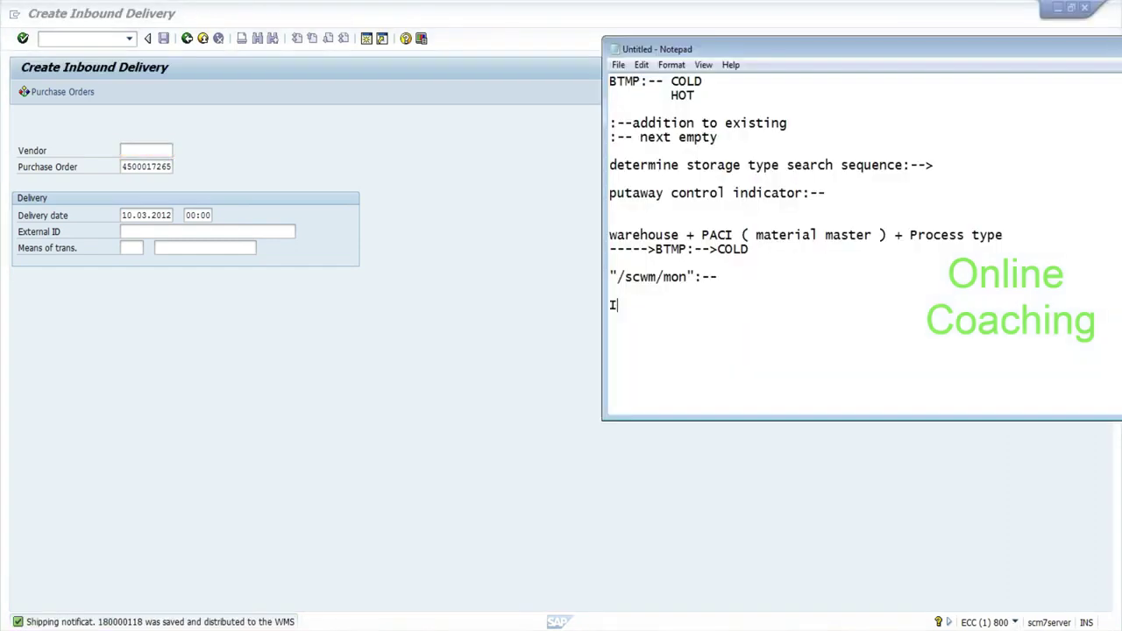
{"action": "type", "text": "nbound:- 1800001"}
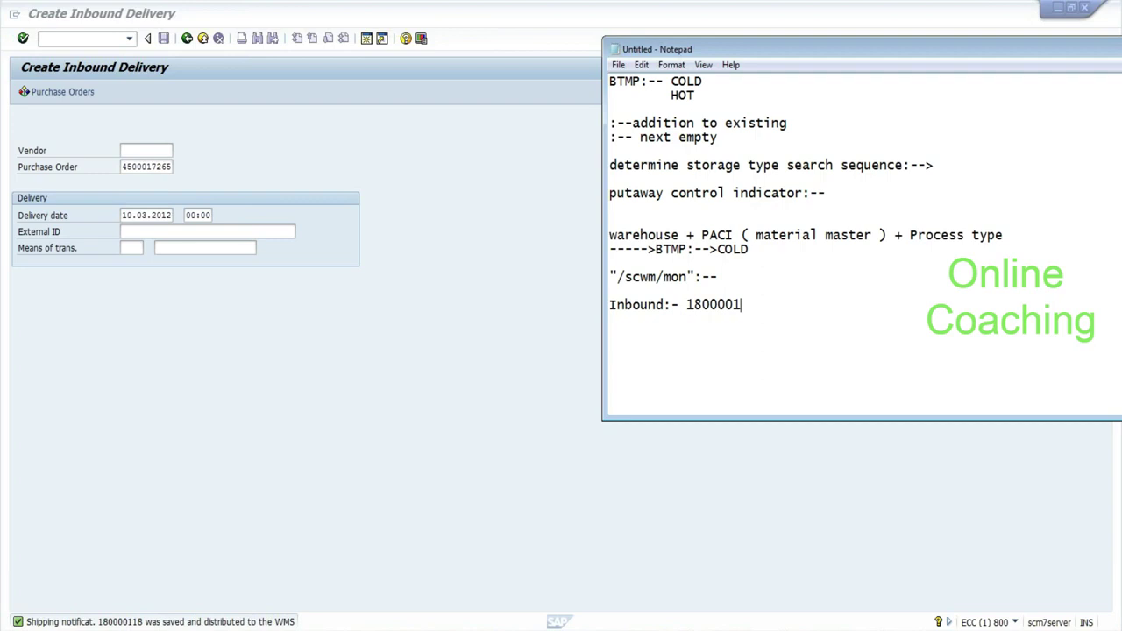
{"action": "type", "text": "18 delivery in"}
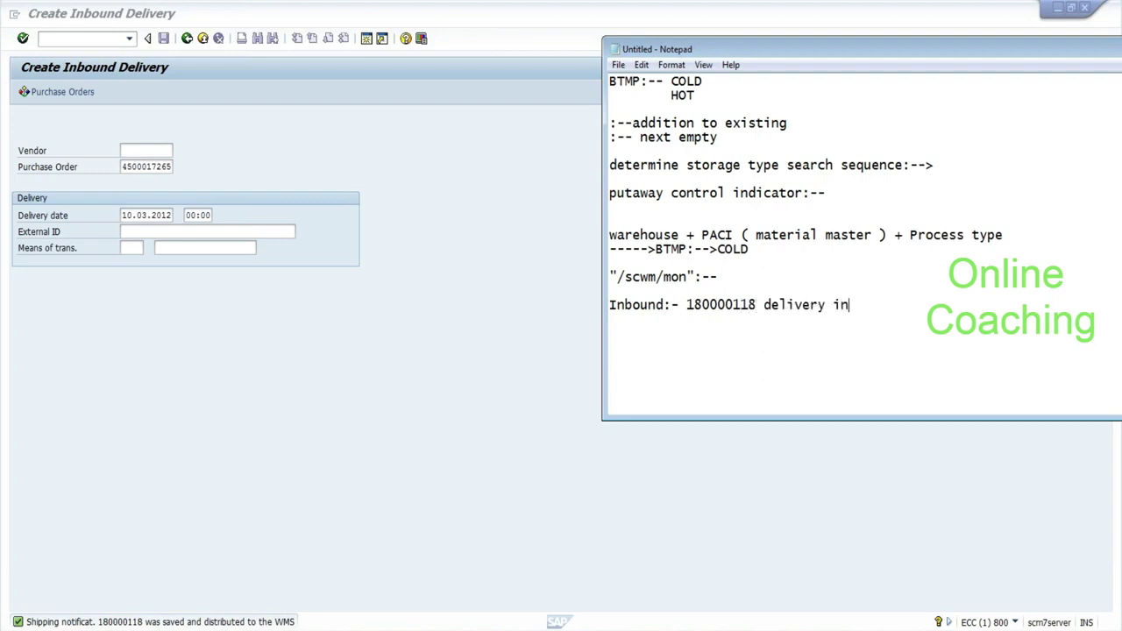
{"action": "type", "text": " ERP"}
{"action": "key", "text": "alt+Tab"}
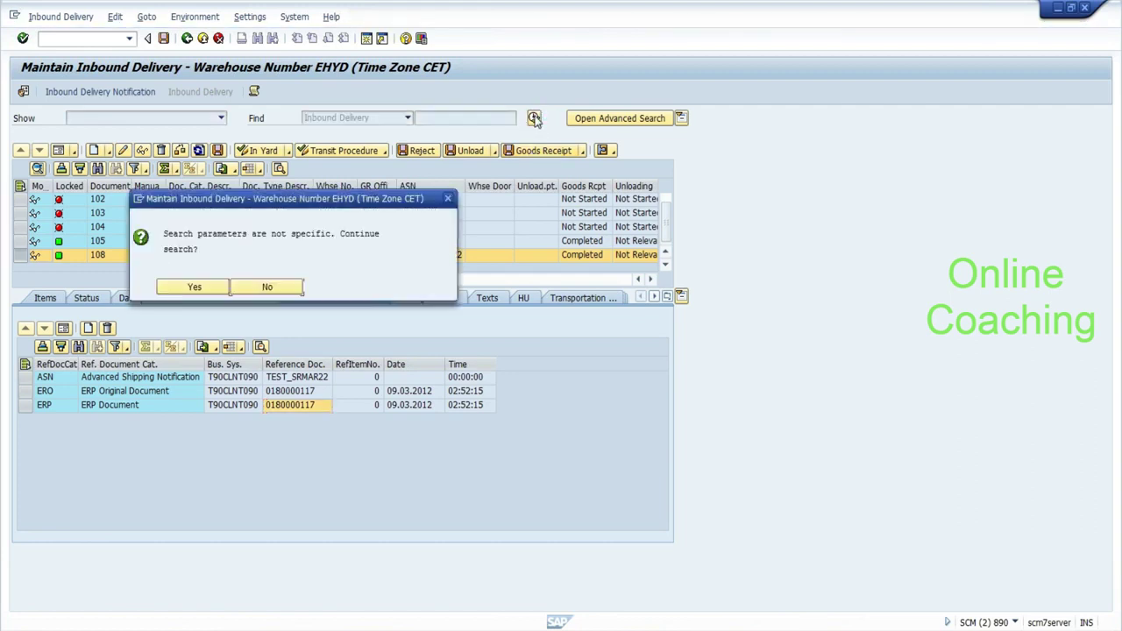
Rerun the delivery search, then open the qRFC inbound queue monitor (SMQ2) and list the queues.
{"action": "left_click", "coordinate": [187, 288]}
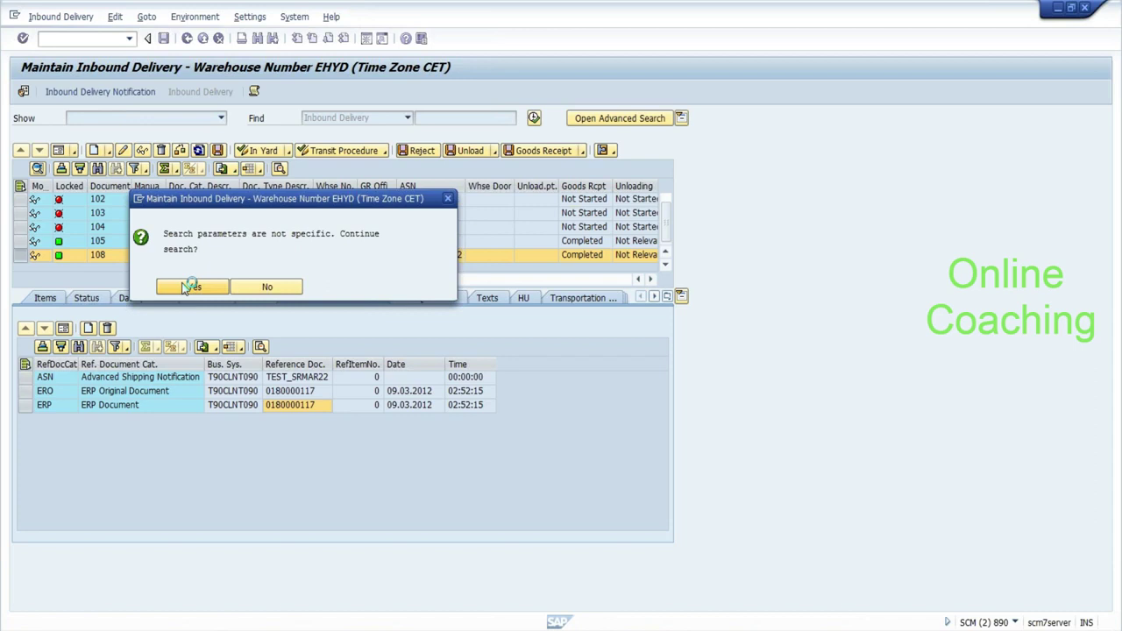
{"action": "left_click", "coordinate": [88, 38]}
{"action": "type", "text": "/nsm"}
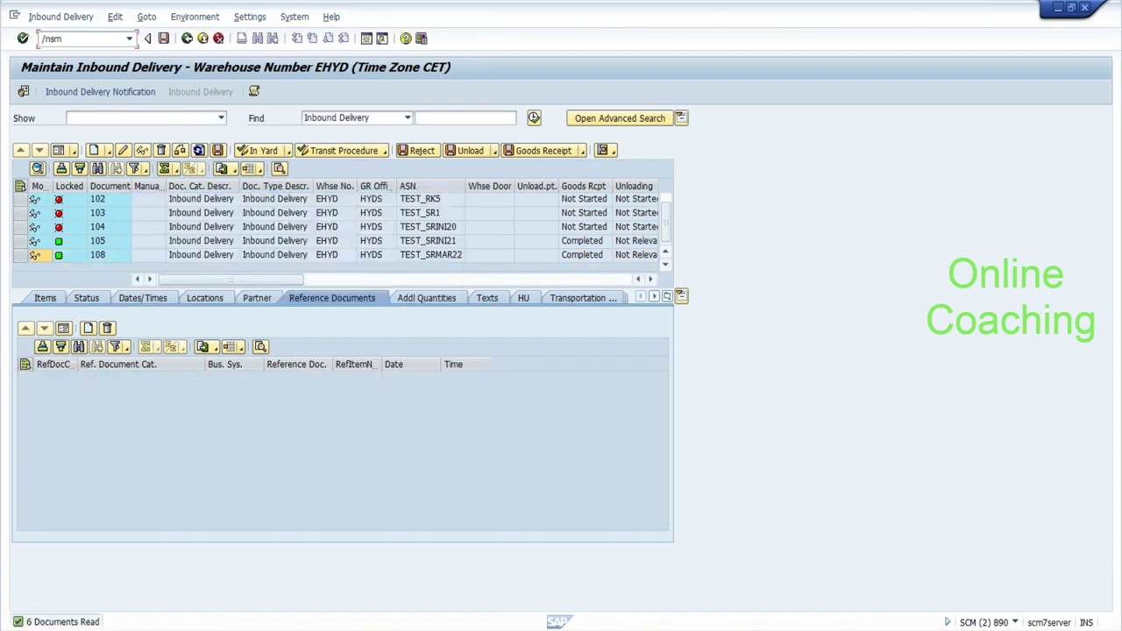
{"action": "type", "text": "q2"}
{"action": "key", "text": "Return"}
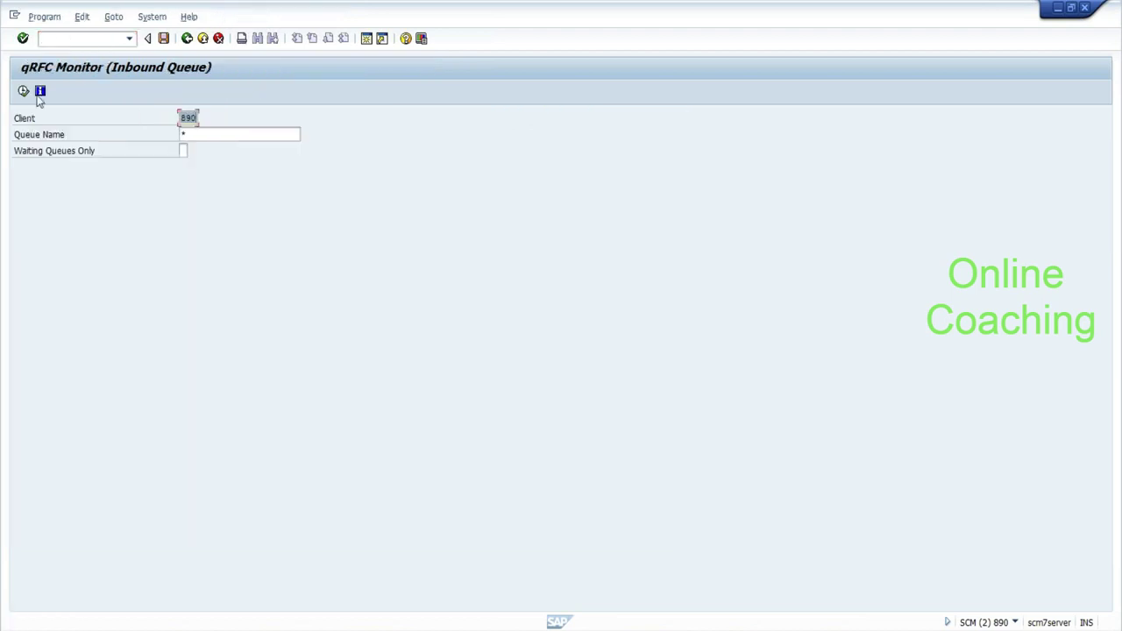
{"action": "left_click", "coordinate": [23, 91]}
Execute the DLVSTS queue entry for delivery 180000118, refresh until empty, then enter /n/scwm/prdi.
{"action": "double_click", "coordinate": [79, 212]}
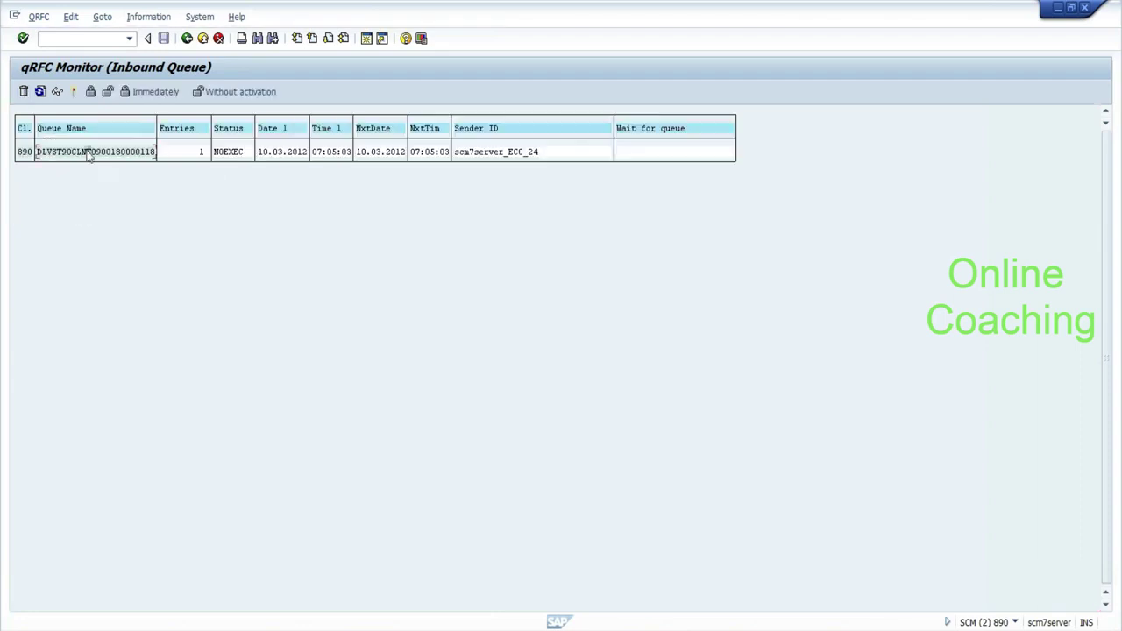
{"action": "double_click", "coordinate": [88, 153]}
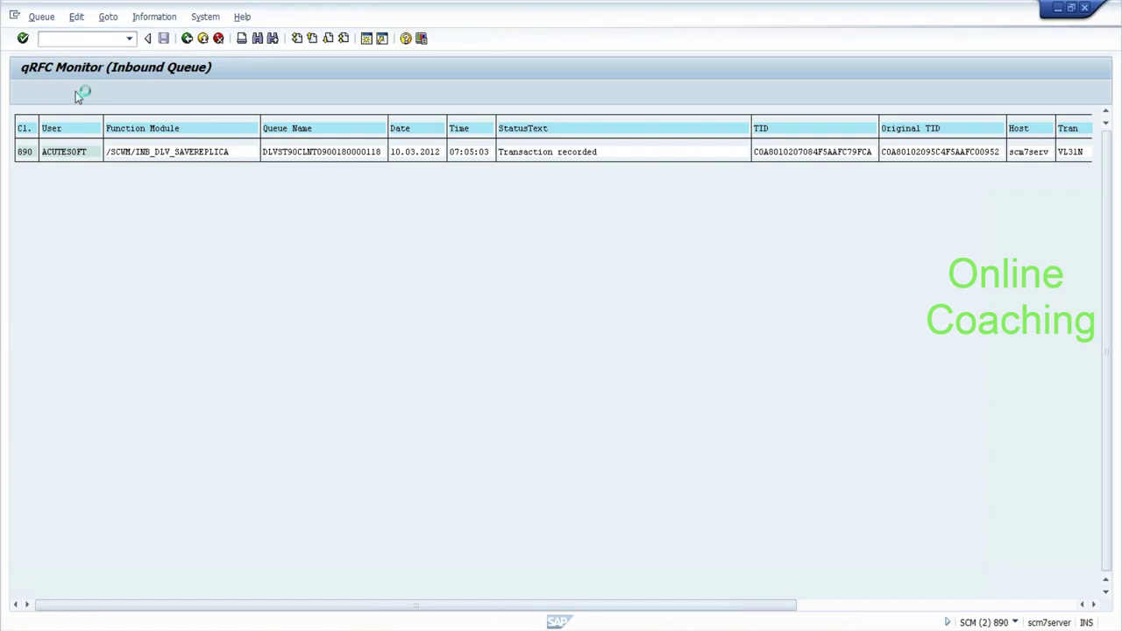
{"action": "left_click", "coordinate": [74, 92]}
{"action": "left_click", "coordinate": [40, 91]}
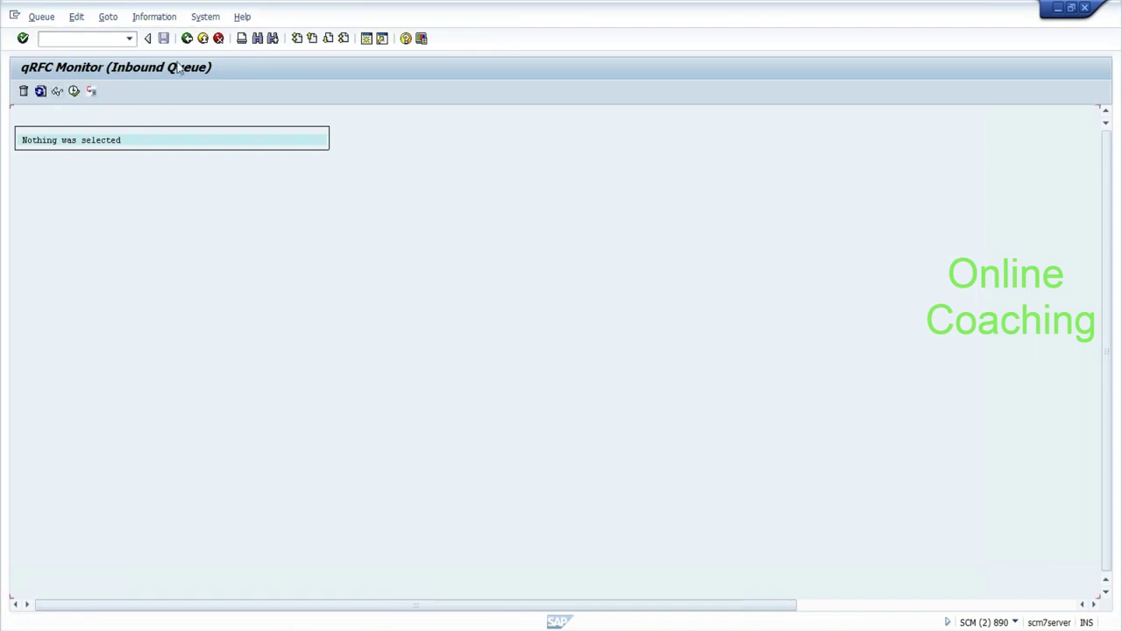
{"action": "left_click", "coordinate": [186, 39]}
{"action": "left_click", "coordinate": [123, 39]}
{"action": "type", "text": "/n/scwm/pr"}
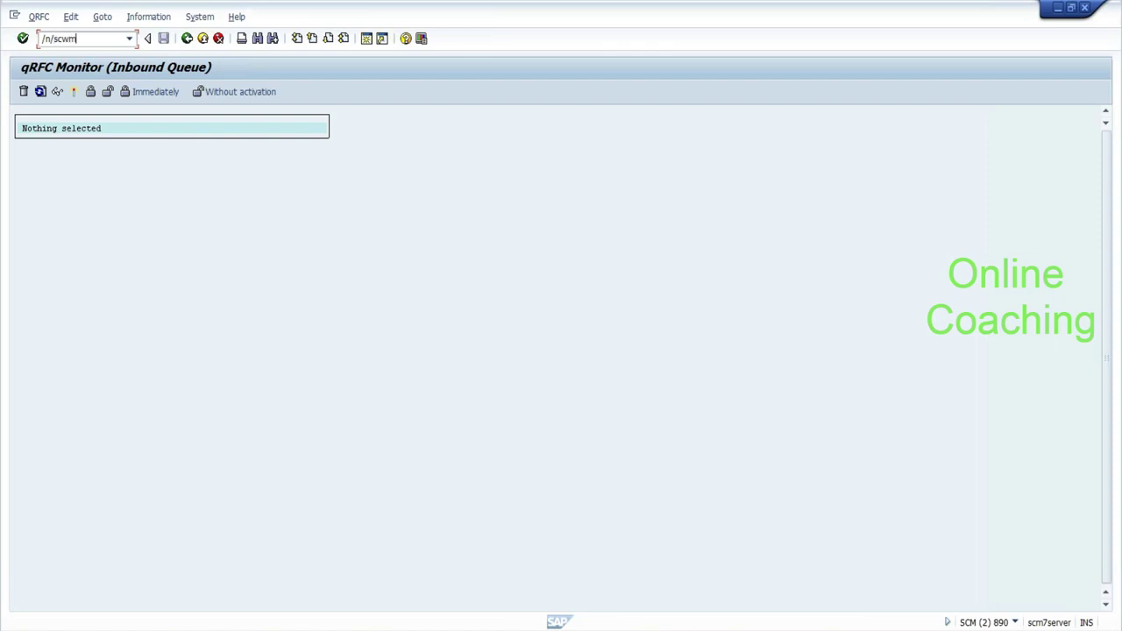
{"action": "type", "text": "di"}
Search warehouse EHYD's inbound deliveries in /SCWM/PRDI and select delivery 109.
{"action": "key", "text": "Return"}
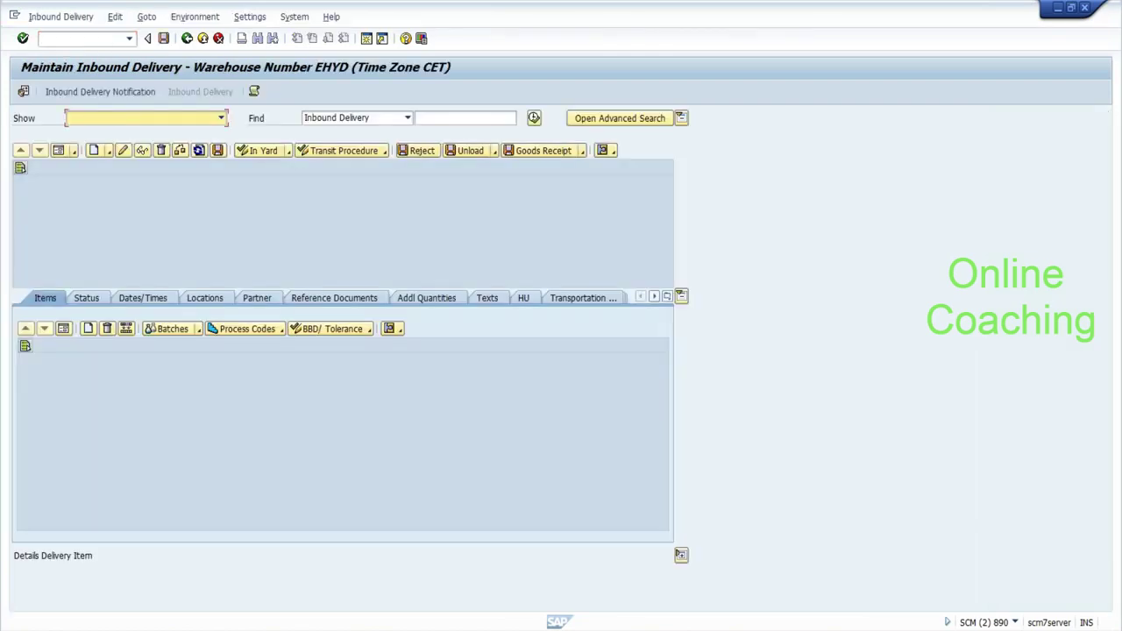
{"action": "left_click", "coordinate": [534, 118]}
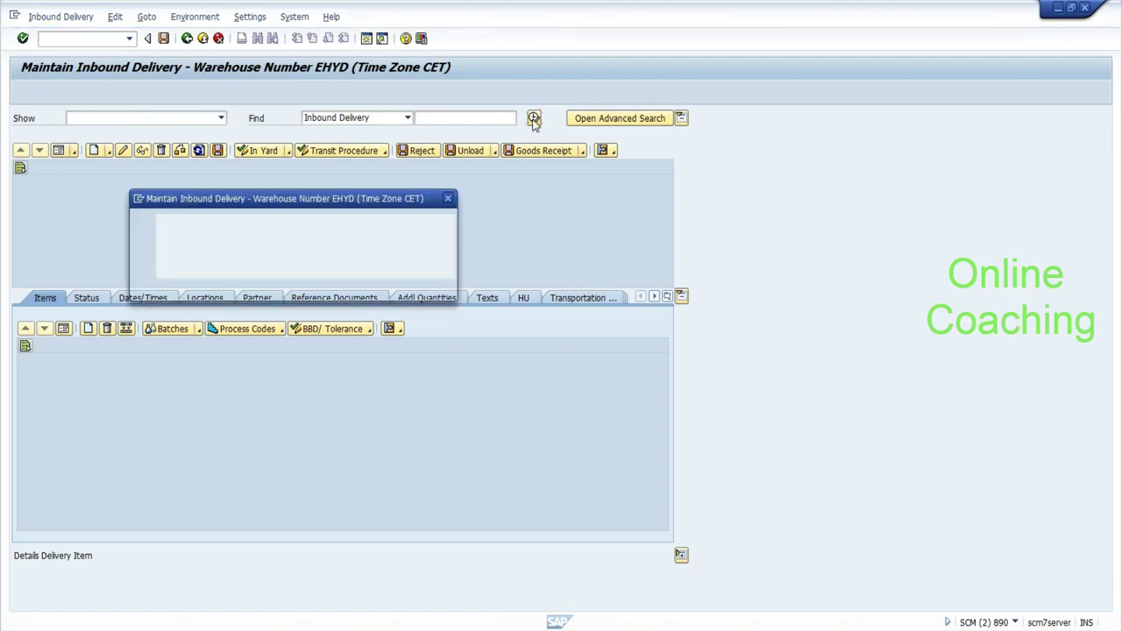
{"action": "left_click", "coordinate": [216, 289]}
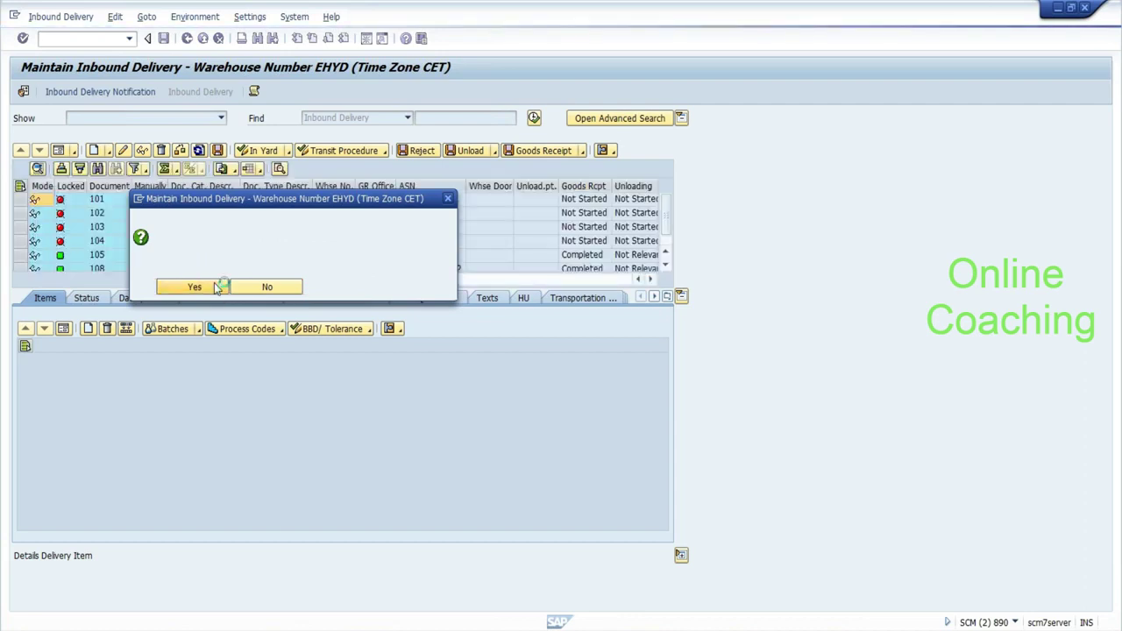
{"action": "left_click", "coordinate": [664, 267]}
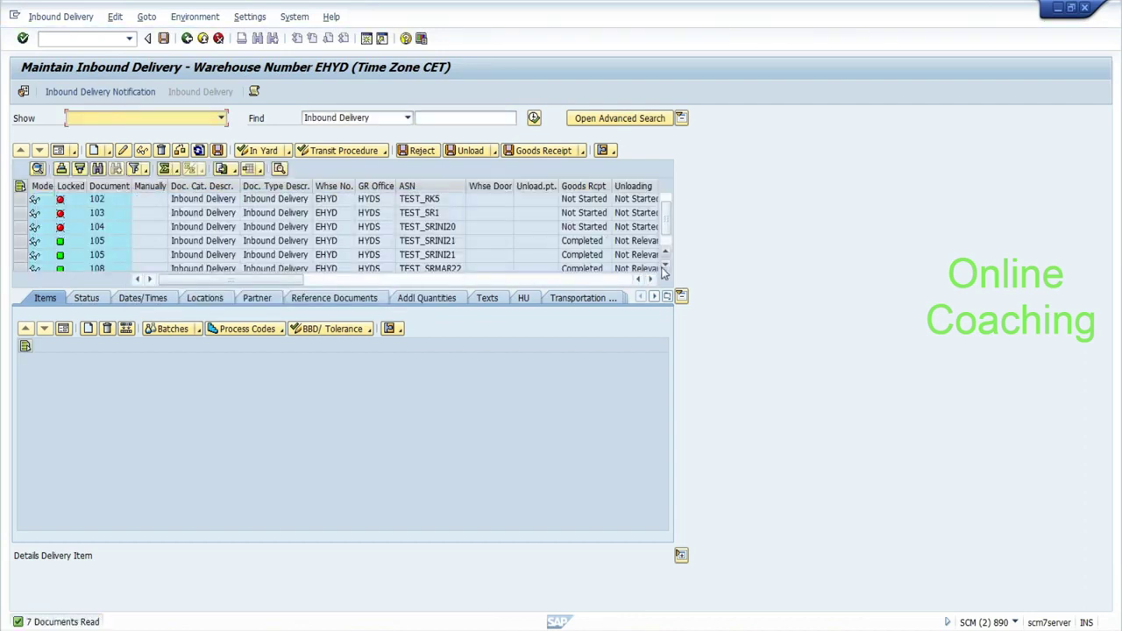
{"action": "left_click", "coordinate": [663, 268]}
{"action": "left_click", "coordinate": [19, 255]}
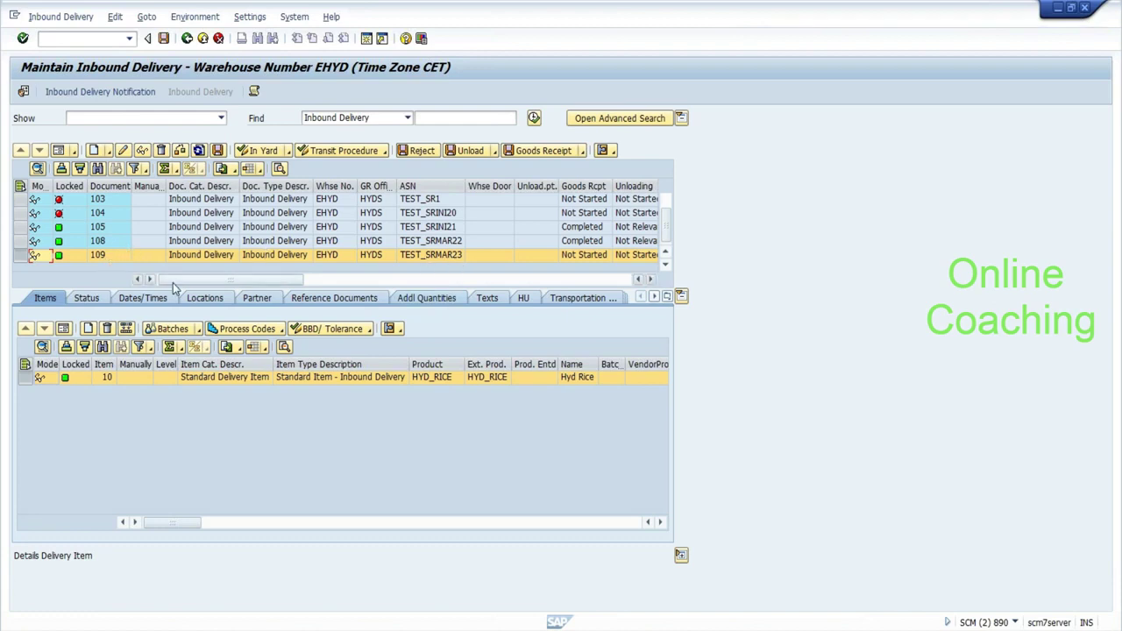
Note '109 is the document in EWM:--' on a new line in Notepad.
{"action": "key", "text": "alt+Tab"}
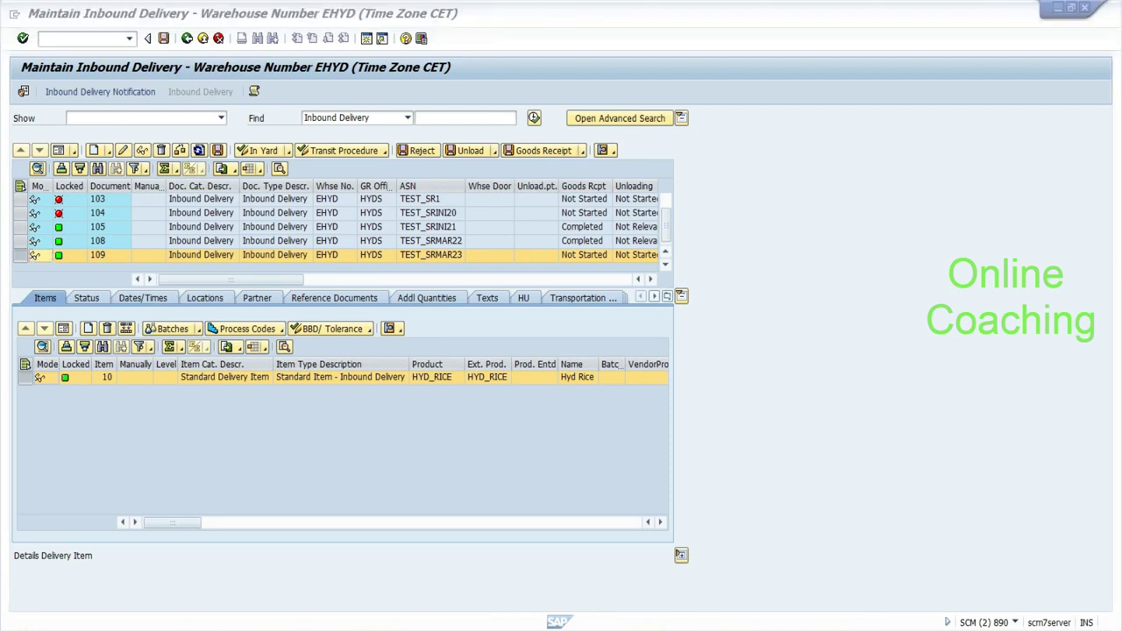
{"action": "key", "text": "Return"}
{"action": "key", "text": "Return"}
{"action": "key", "text": "Return"}
{"action": "type", "text": "109 is the document in EWM:--"}
Write the flow 'warehouse task-->warehouse order:--->que:--->RF gun:-->confirm using RF gun.' in the notes.
{"action": "key", "text": "Return"}
{"action": "type", "text": "---------------------------------->"}
{"action": "key", "text": "Return"}
{"action": "type", "text": "warehouse task-->"}
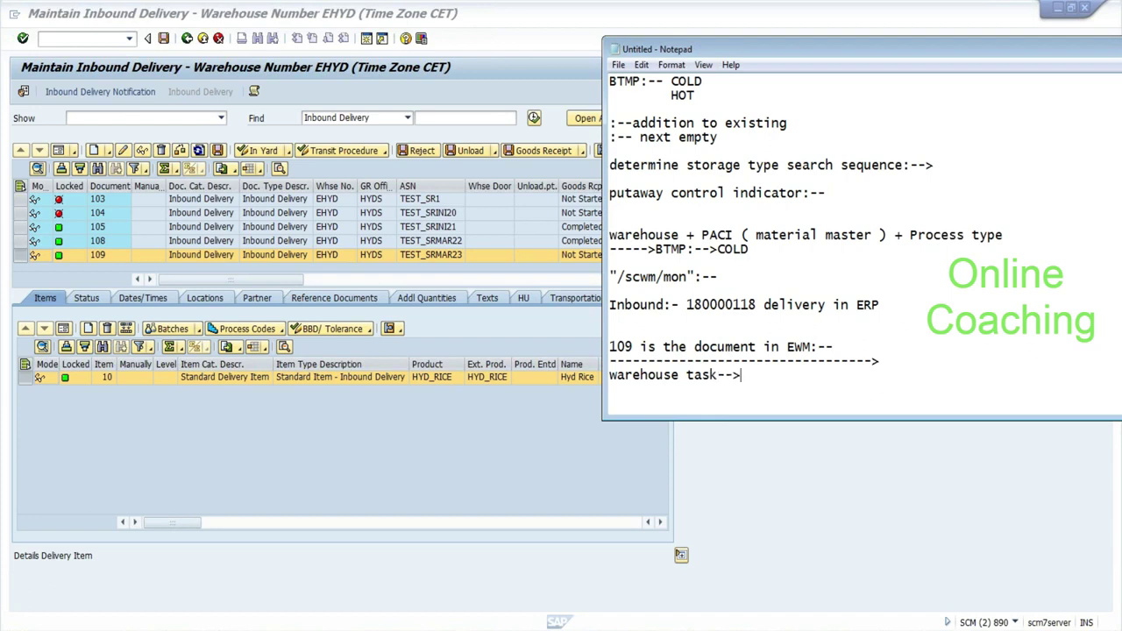
{"action": "type", "text": "warehouse order:--->"}
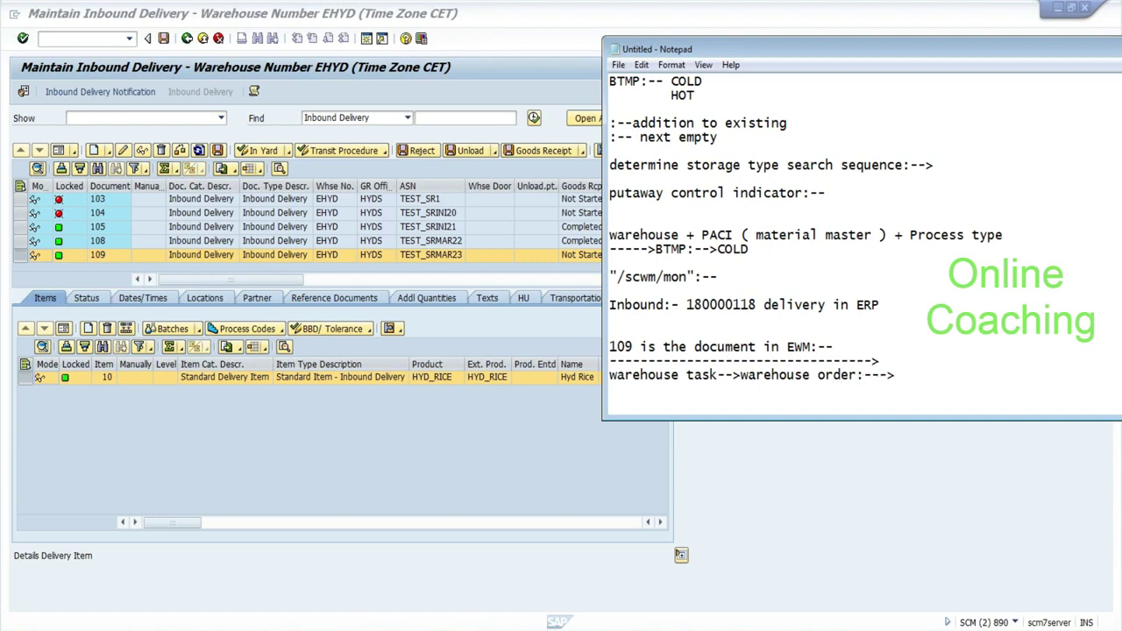
{"action": "type", "text": "que:--->RF gun:-->confirm"}
{"action": "key", "text": "Return"}
{"action": "type", "text": "using R"}
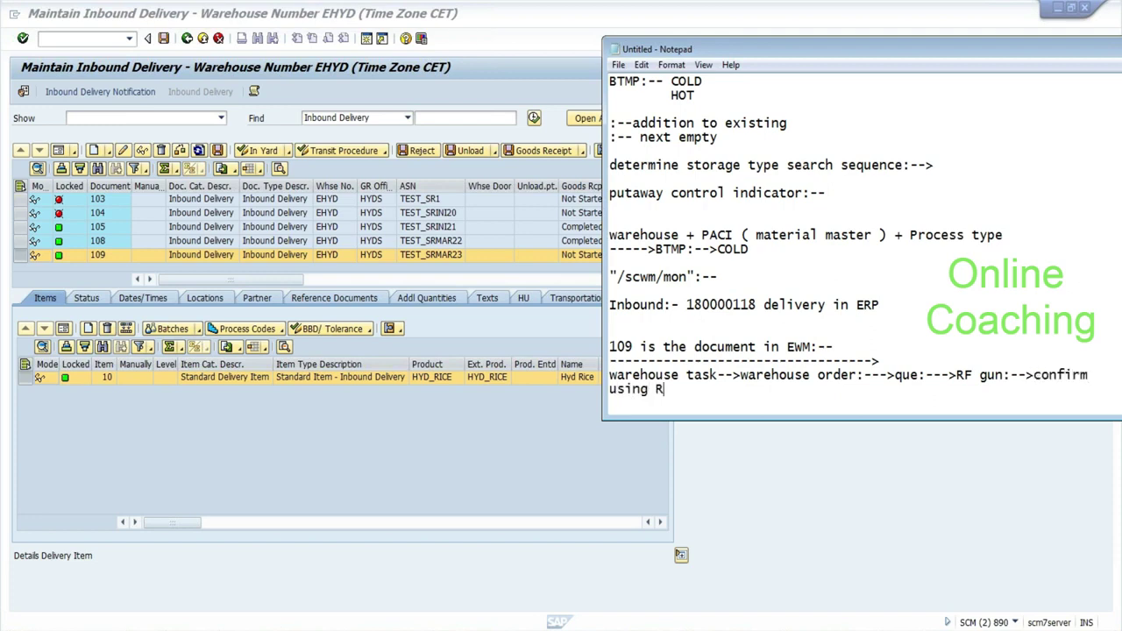
{"action": "type", "text": "F gun. -------------------------->"}
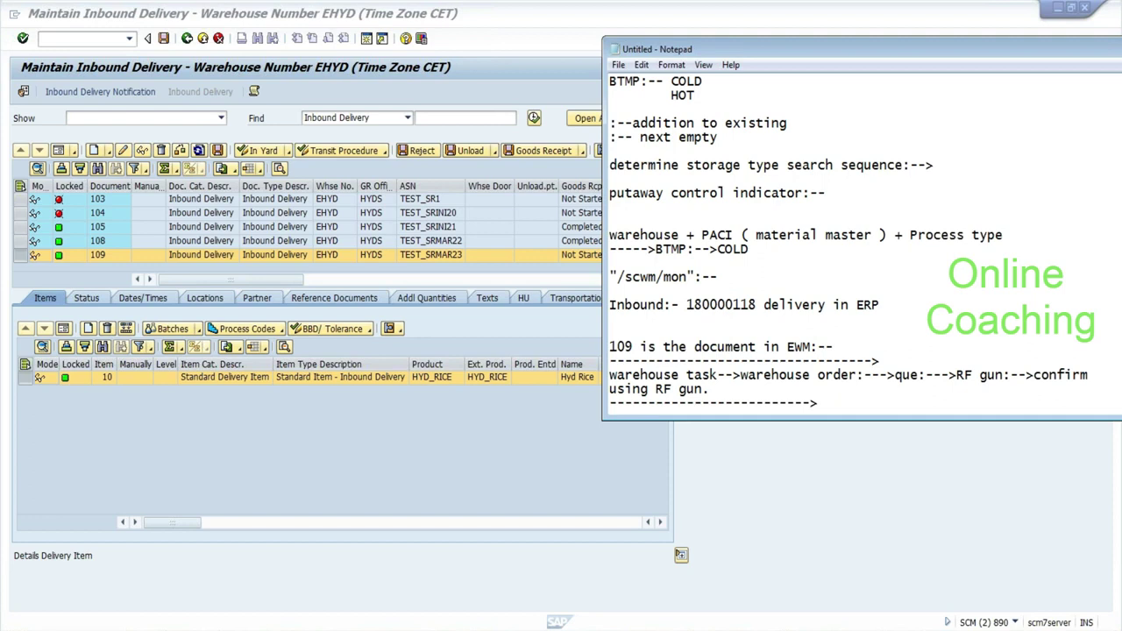
Highlight COLD and HOT in the notes and open a new SAP session.
{"action": "left_click_drag", "start_coordinate": [671, 80], "coordinate": [695, 95]}
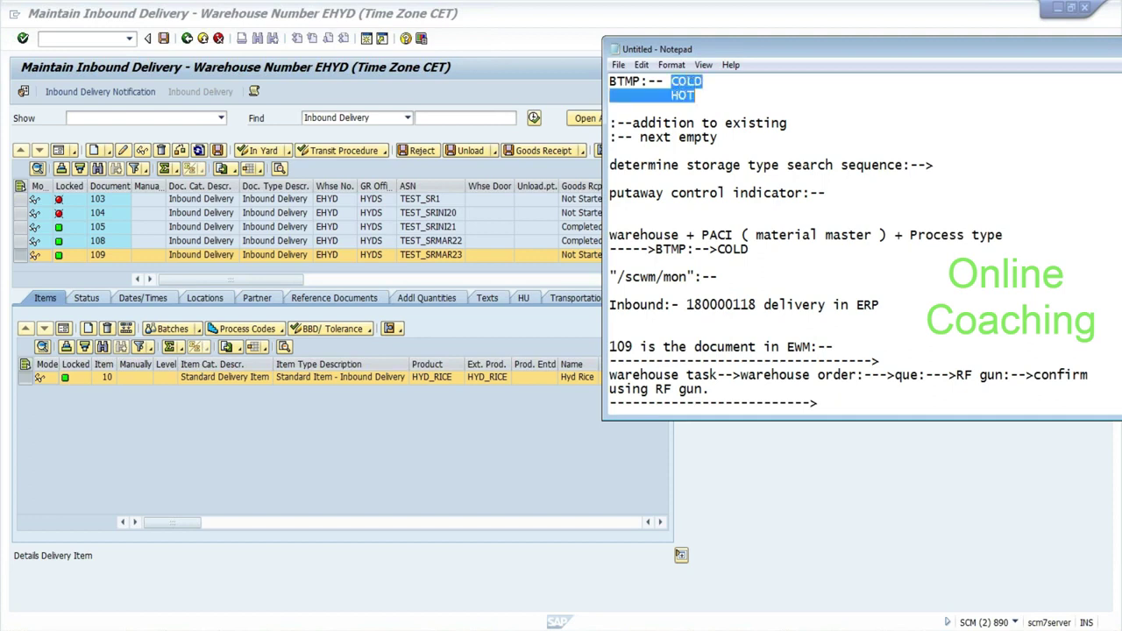
{"action": "left_click", "coordinate": [15, 15]}
{"action": "left_click", "coordinate": [43, 131]}
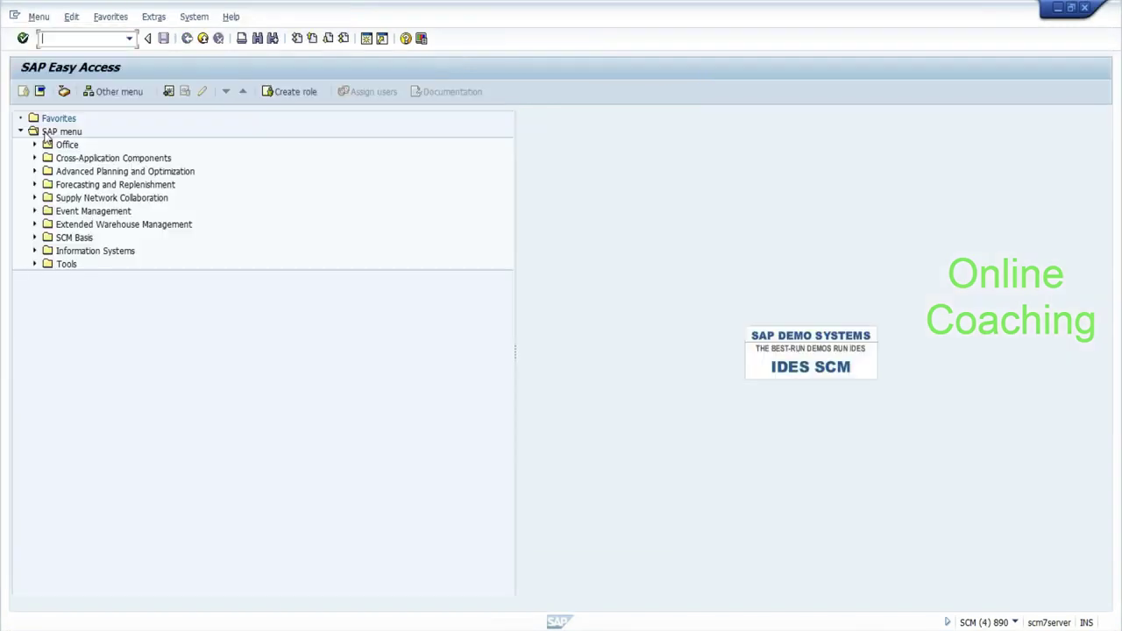
Open /SCWM/MAT1 from the EWM Product menu and edit HYD_RICE with party BP_HYDP, showing warehouse data.
{"action": "left_click", "coordinate": [35, 224]}
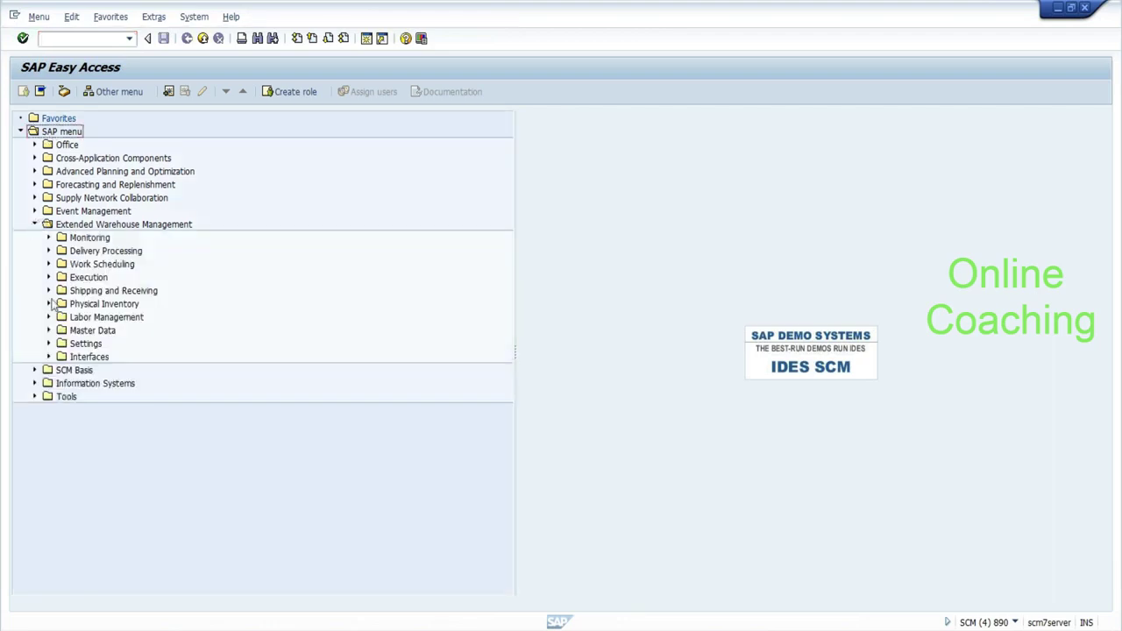
{"action": "left_click", "coordinate": [49, 332]}
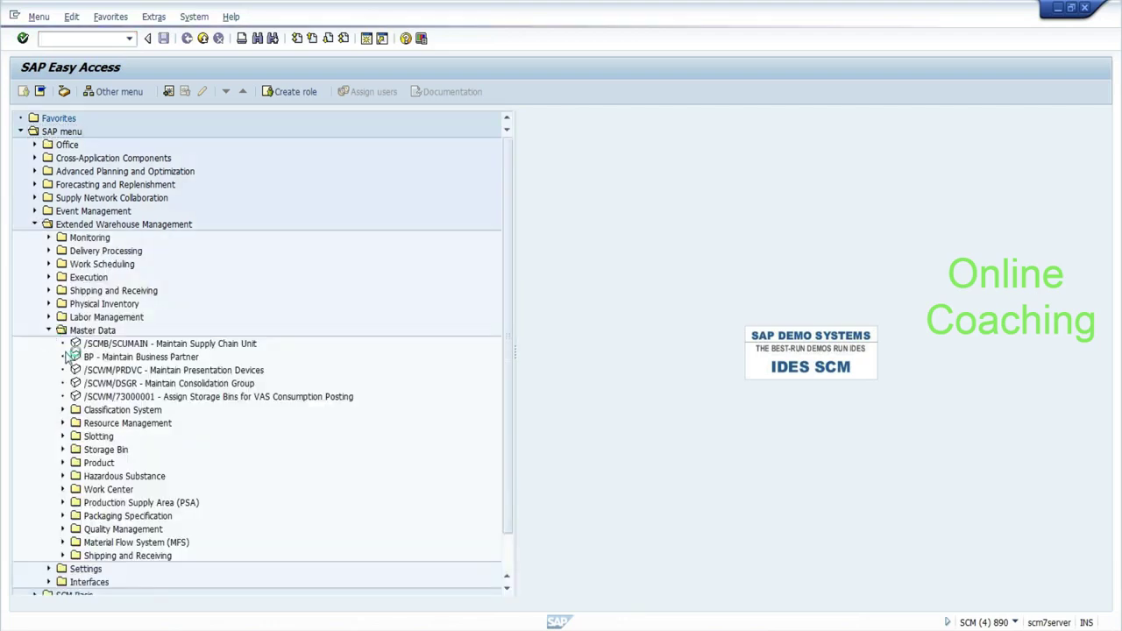
{"action": "left_click", "coordinate": [63, 463]}
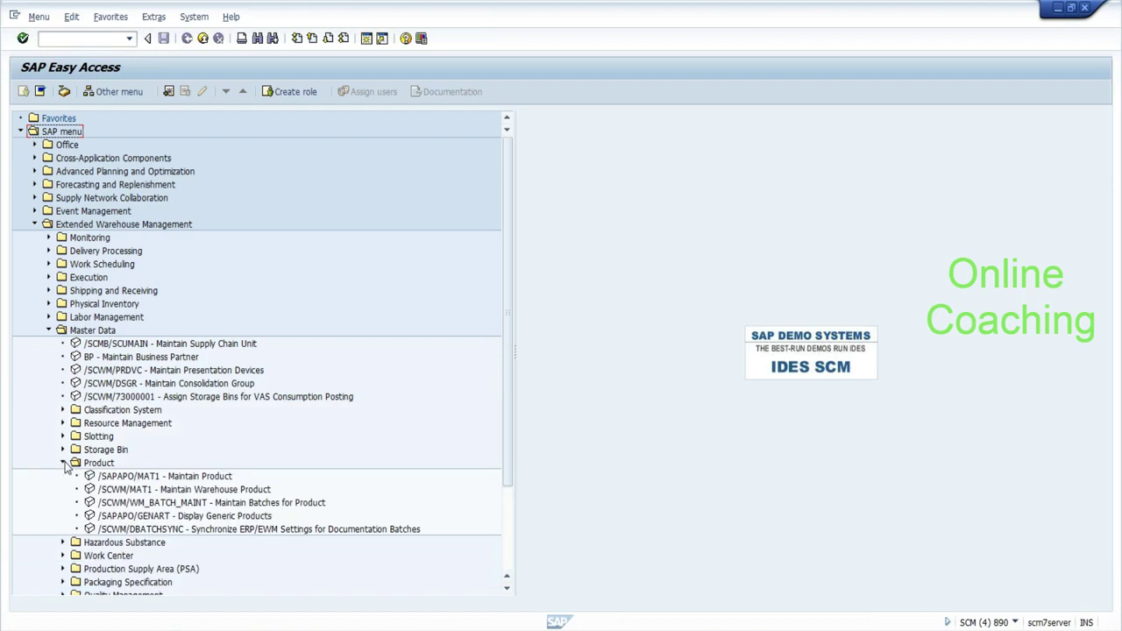
{"action": "left_click", "coordinate": [151, 493]}
{"action": "double_click", "coordinate": [150, 493]}
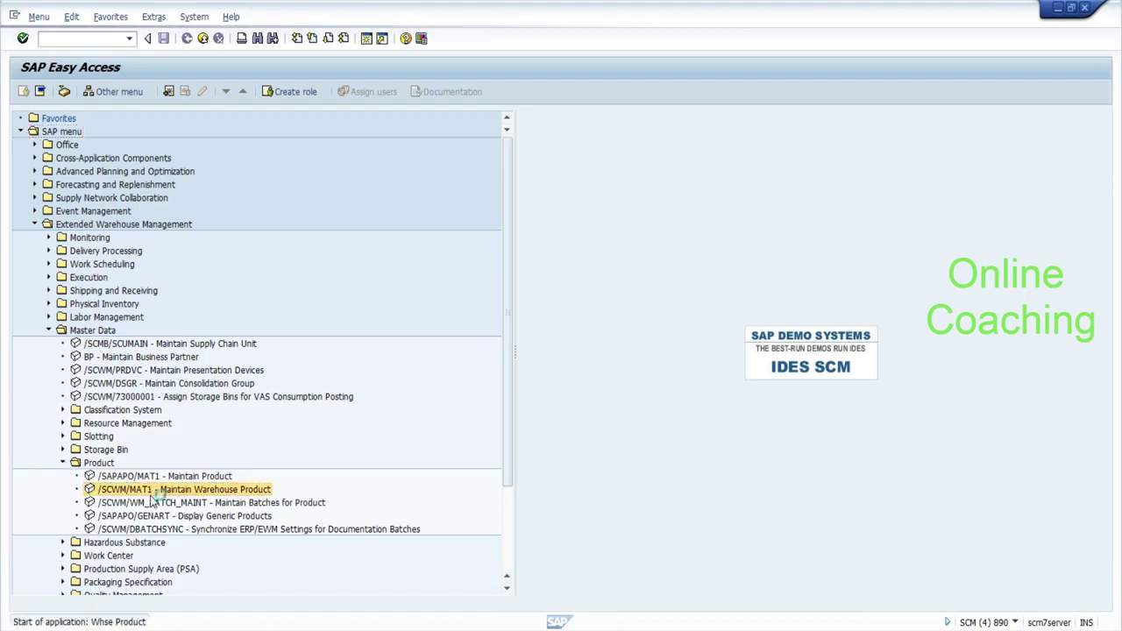
{"action": "key", "text": "Down"}
{"action": "key", "text": "Down"}
{"action": "key", "text": "Return"}
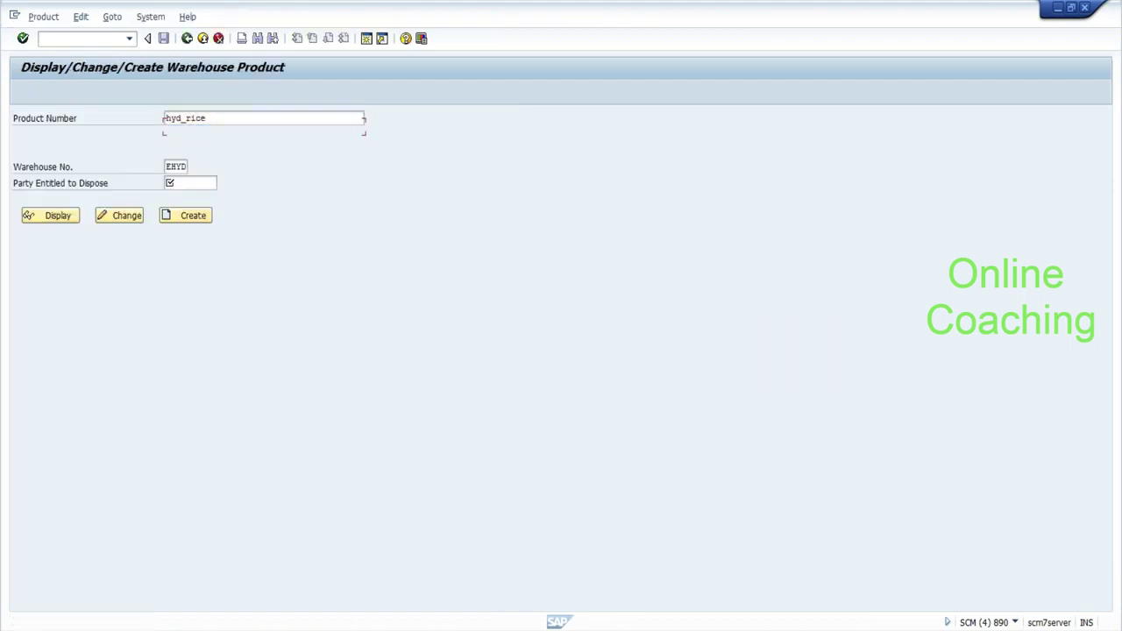
{"action": "key", "text": "Tab"}
{"action": "key", "text": "Down"}
{"action": "key", "text": "Return"}
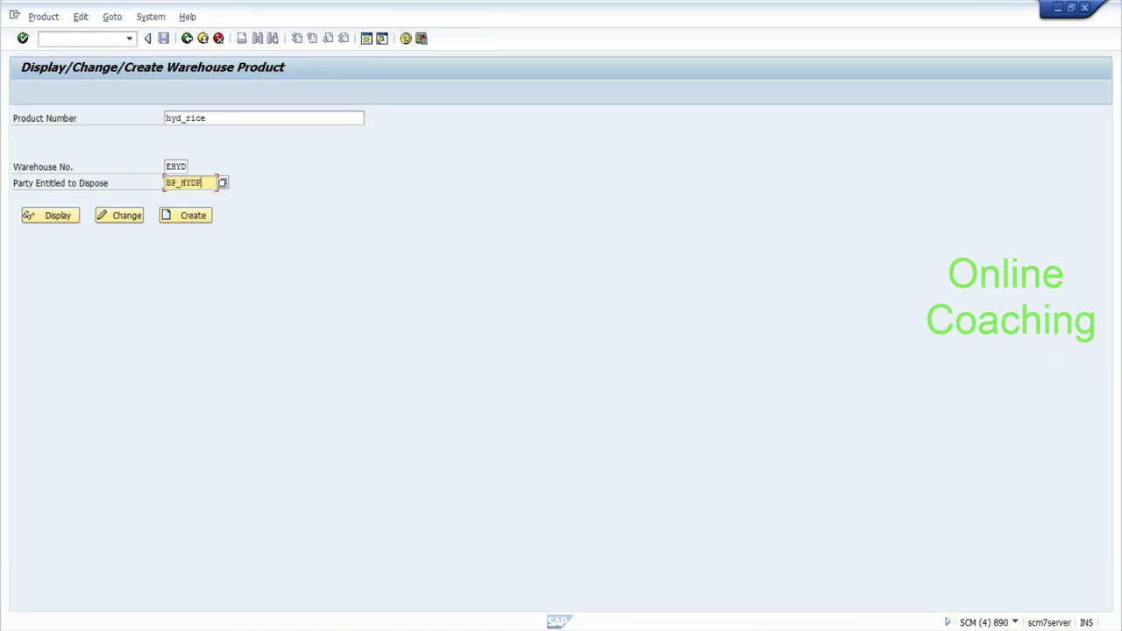
{"action": "left_click", "coordinate": [137, 220]}
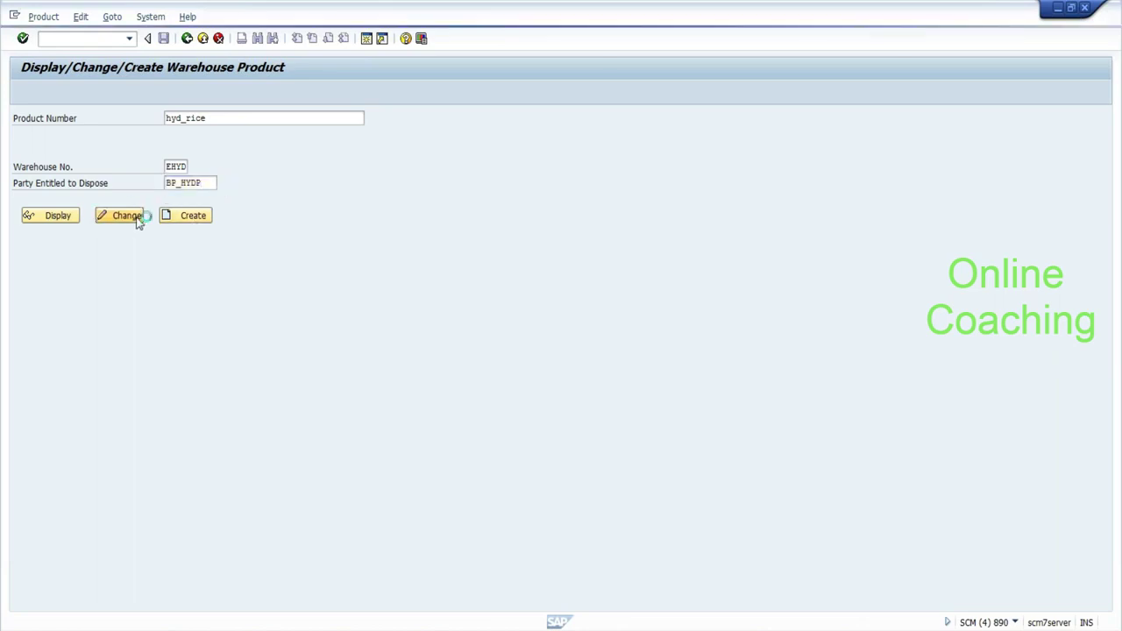
{"action": "left_click", "coordinate": [432, 200]}
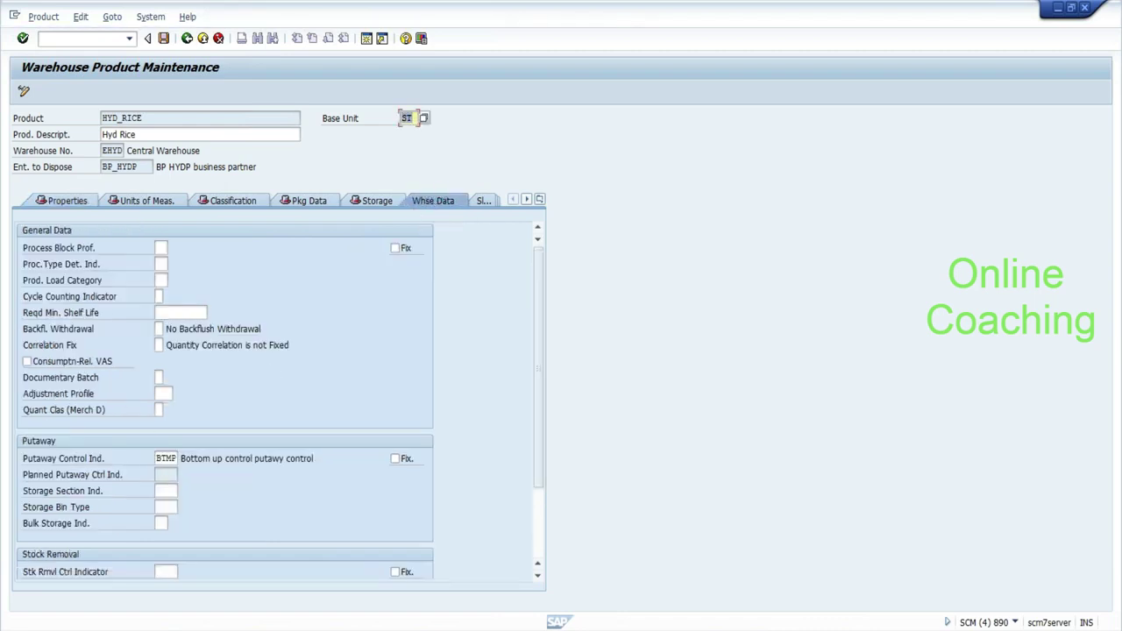
Highlight putaway control indicator BTMP on the product screen and the warehouse + PACI + process type line in the notes.
{"action": "left_click_drag", "start_coordinate": [155, 458], "coordinate": [177, 458]}
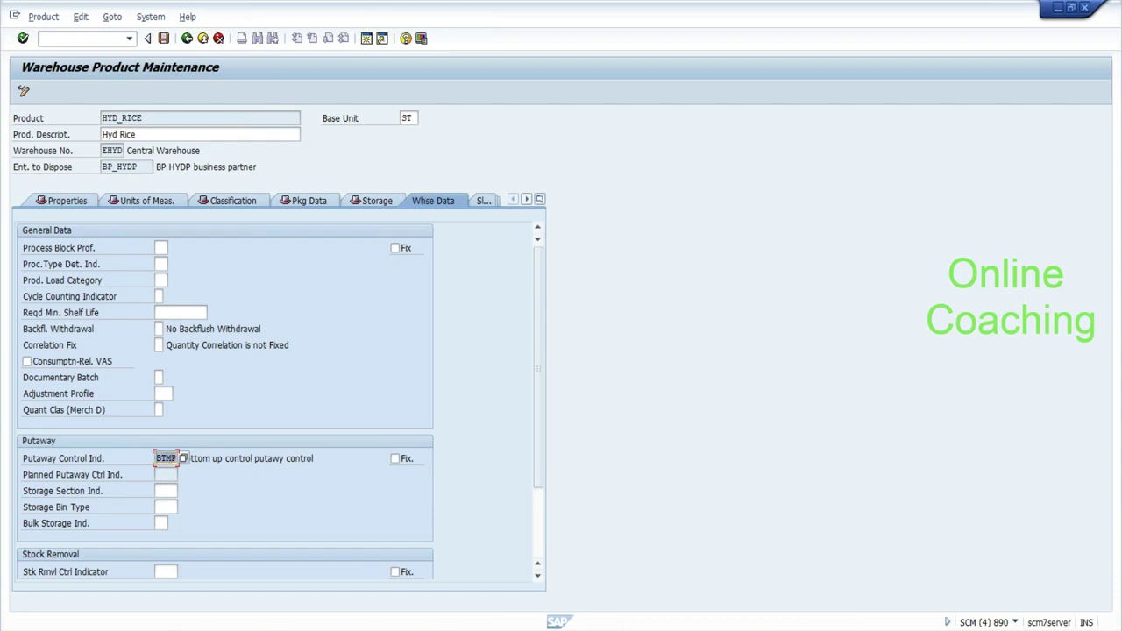
{"action": "left_click", "coordinate": [176, 458]}
{"action": "key", "text": "alt+Tab"}
{"action": "mouse_move", "coordinate": [609, 235]}
{"action": "left_mouse_down"}
{"action": "mouse_move", "coordinate": [1003, 235]}
{"action": "mouse_move", "coordinate": [609, 221]}
{"action": "left_mouse_up"}
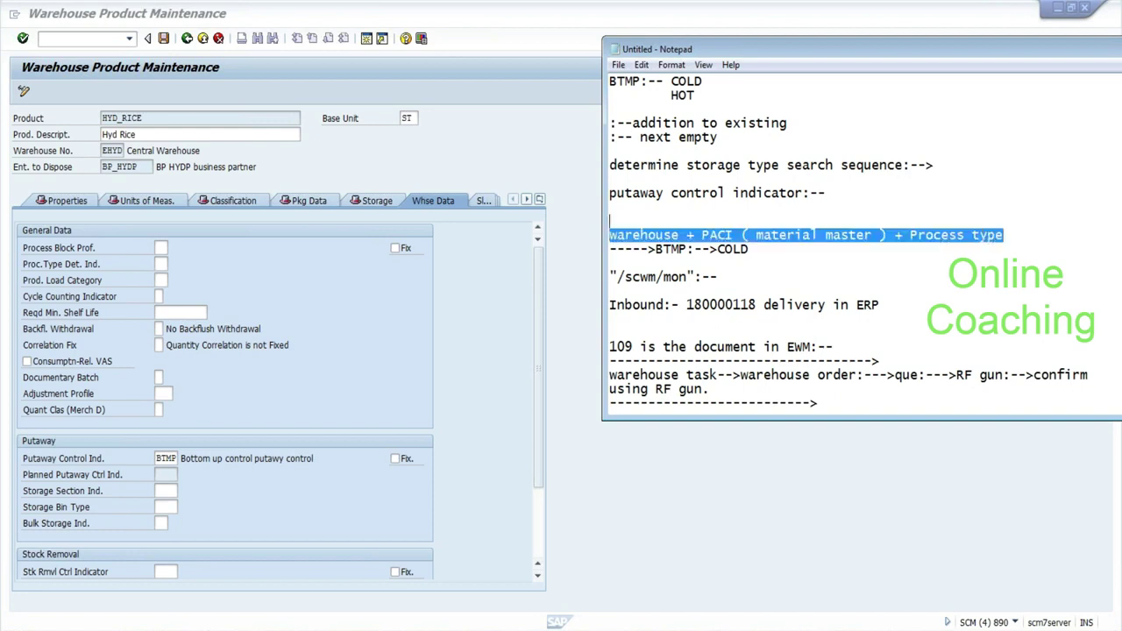
{"action": "left_click_drag", "start_coordinate": [655, 249], "coordinate": [688, 249]}
{"action": "left_click", "coordinate": [662, 249]}
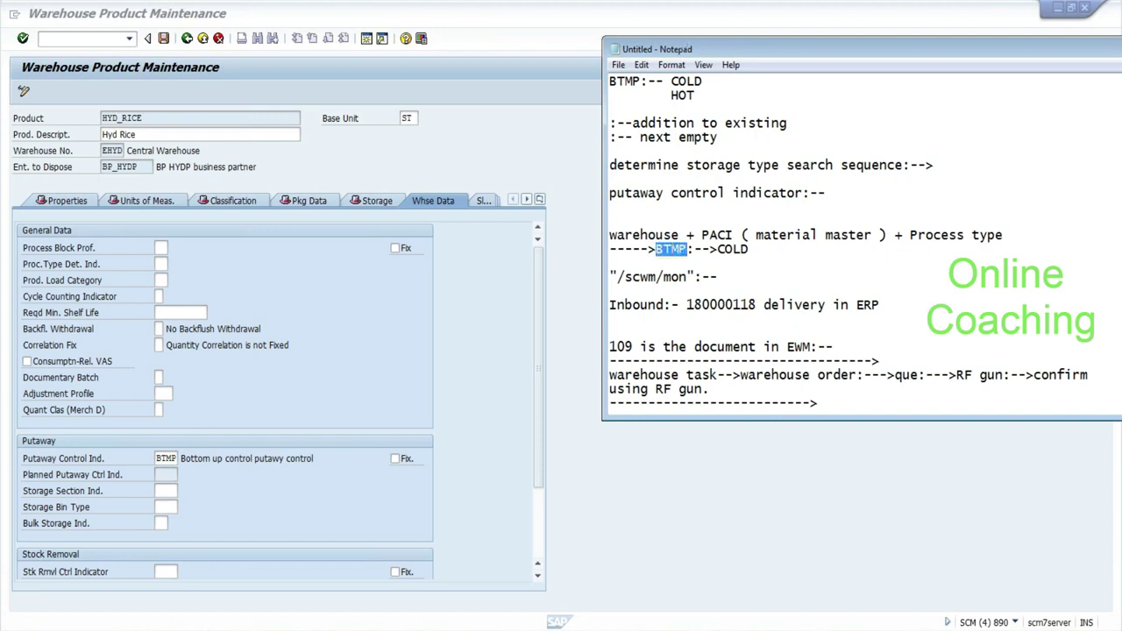
Highlight COLD and HOT in the notes, then go back to the inbound delivery window.
{"action": "left_click_drag", "start_coordinate": [670, 80], "coordinate": [702, 81]}
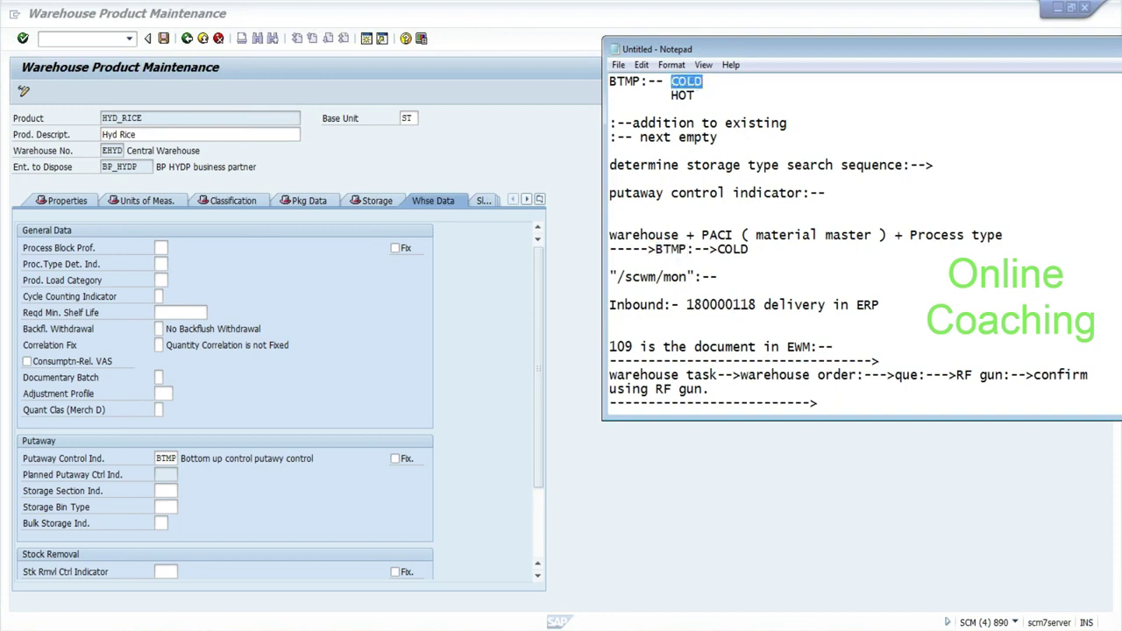
{"action": "left_click_drag", "start_coordinate": [671, 96], "coordinate": [694, 95]}
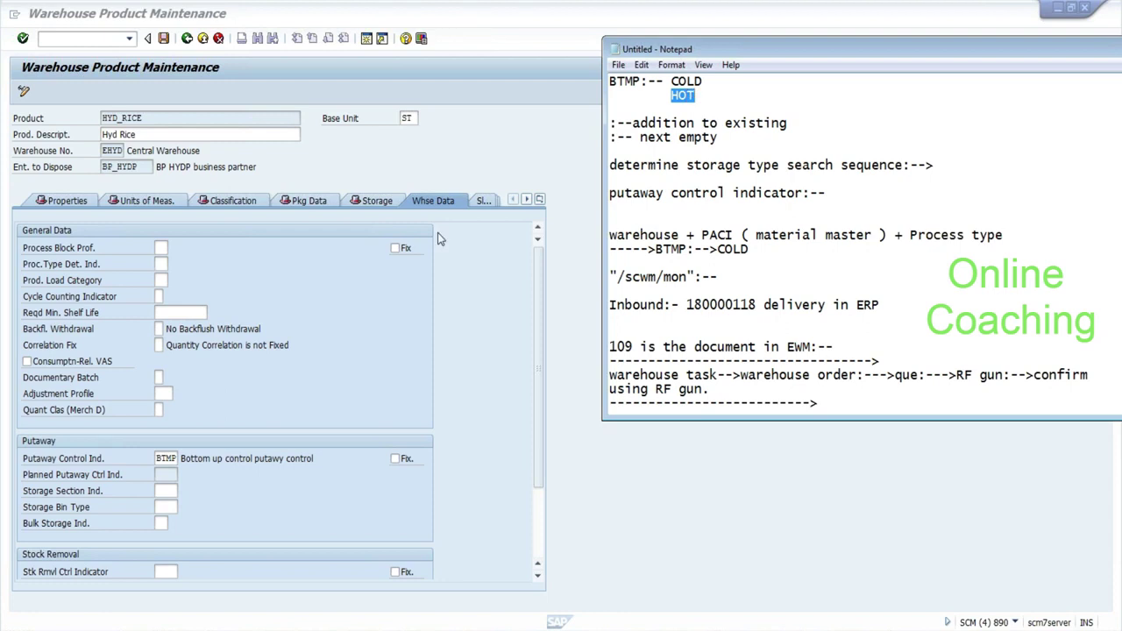
{"action": "left_click", "coordinate": [539, 240]}
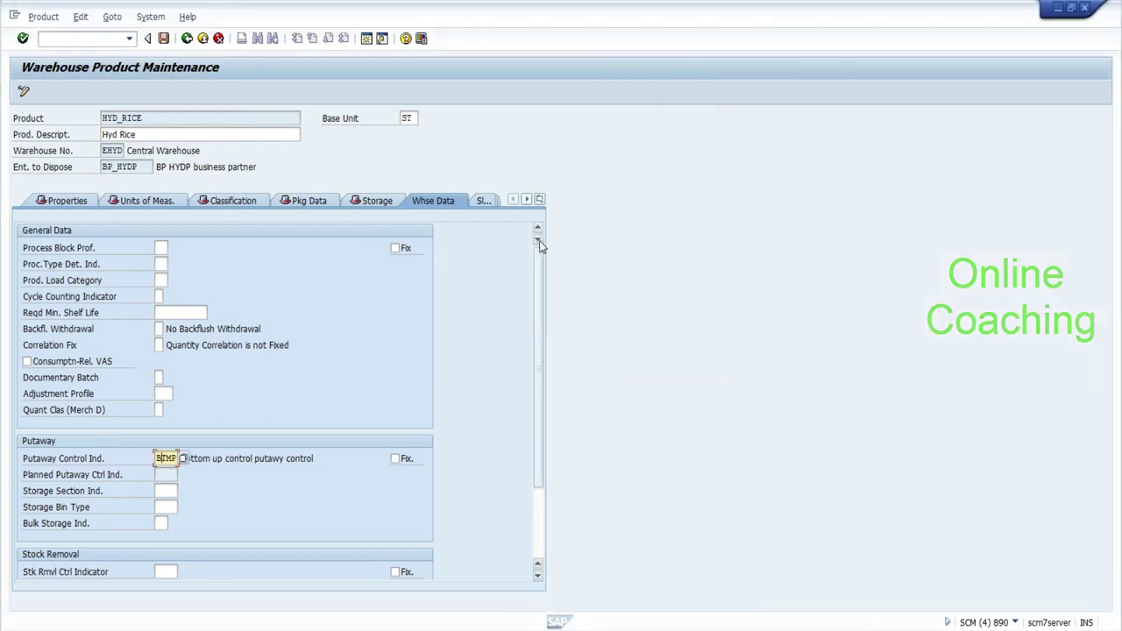
{"action": "key", "text": "alt+Tab"}
{"action": "key", "text": "Tab"}
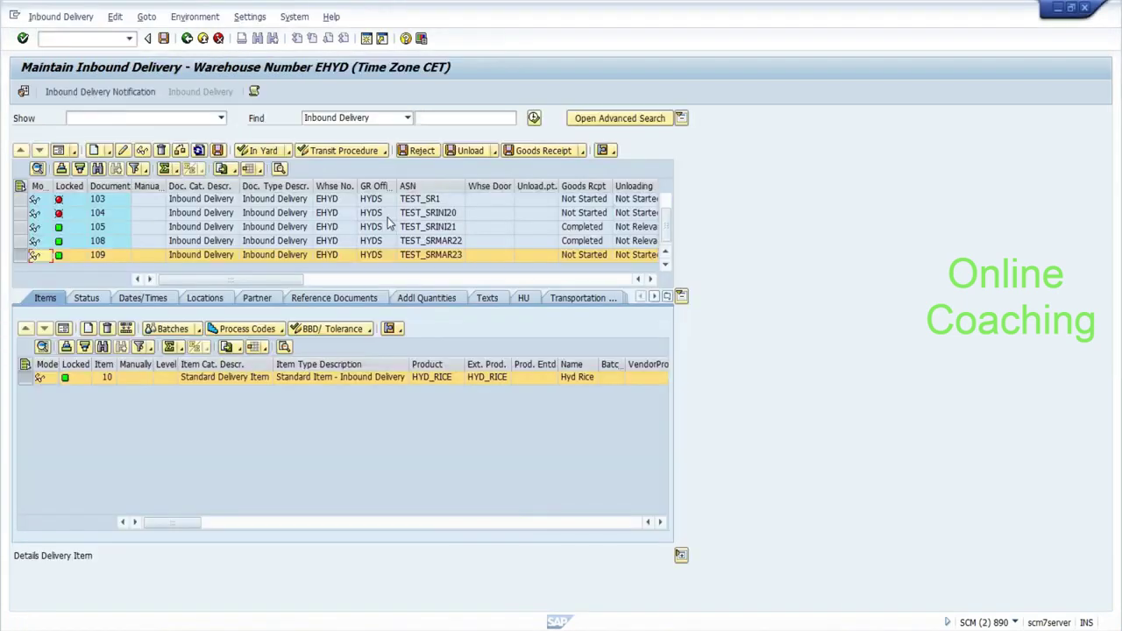
Create a putaway warehouse task for request 109 via Follow-On Functions > Warehouse Task, checking the default values.
{"action": "left_click", "coordinate": [69, 17]}
{"action": "mouse_move", "coordinate": [92, 58]}
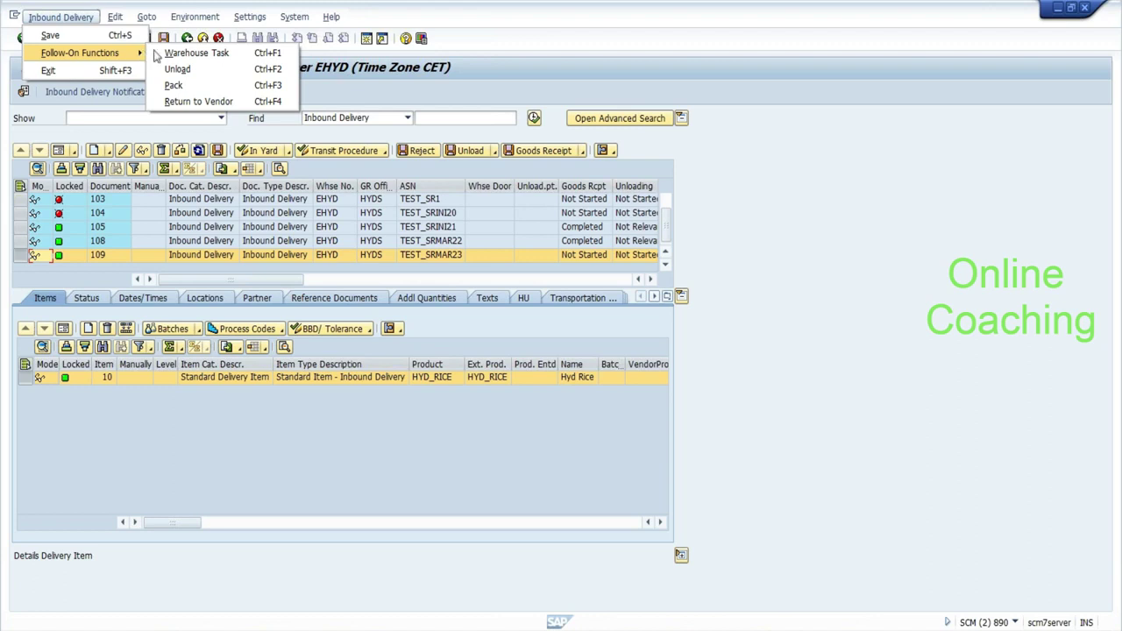
{"action": "left_click", "coordinate": [170, 58]}
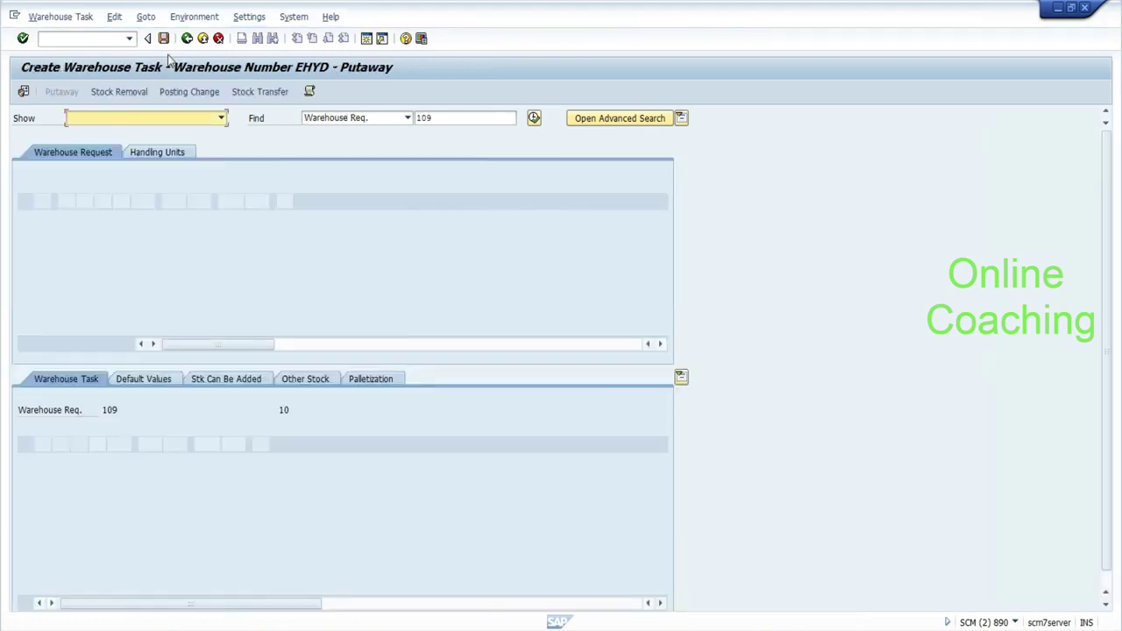
{"action": "left_click", "coordinate": [155, 378]}
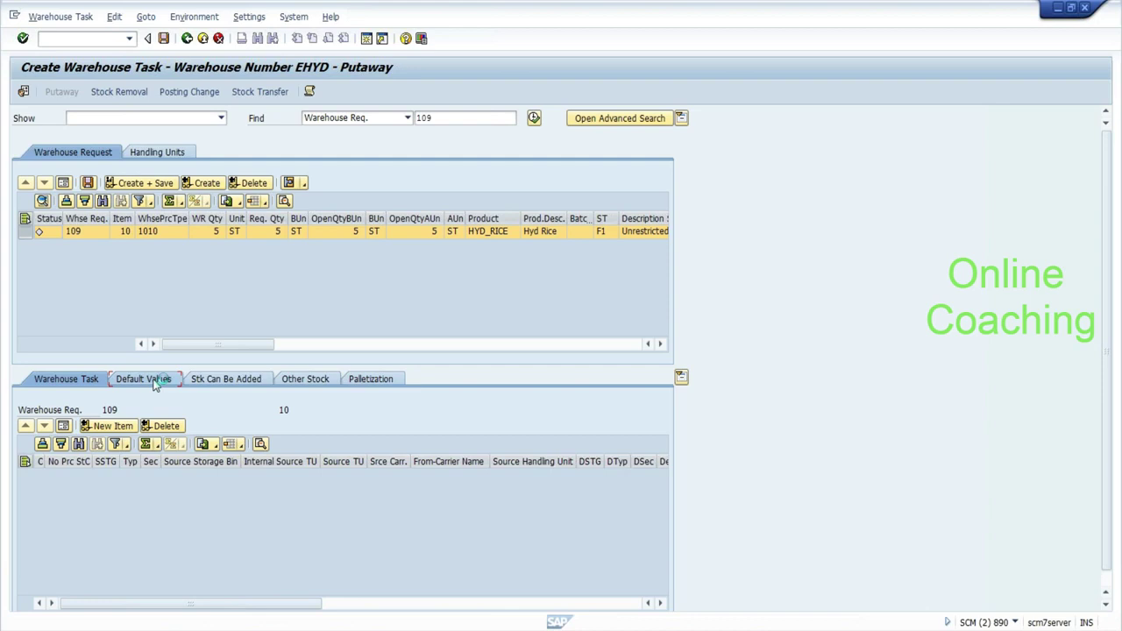
{"action": "left_click", "coordinate": [207, 186]}
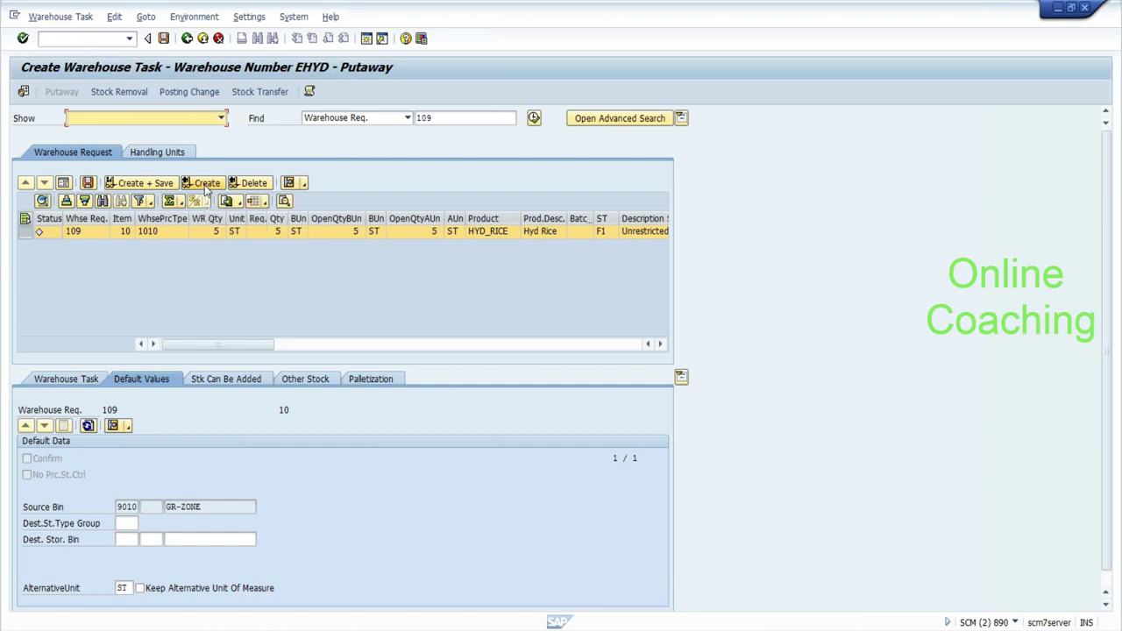
{"action": "left_click", "coordinate": [206, 185]}
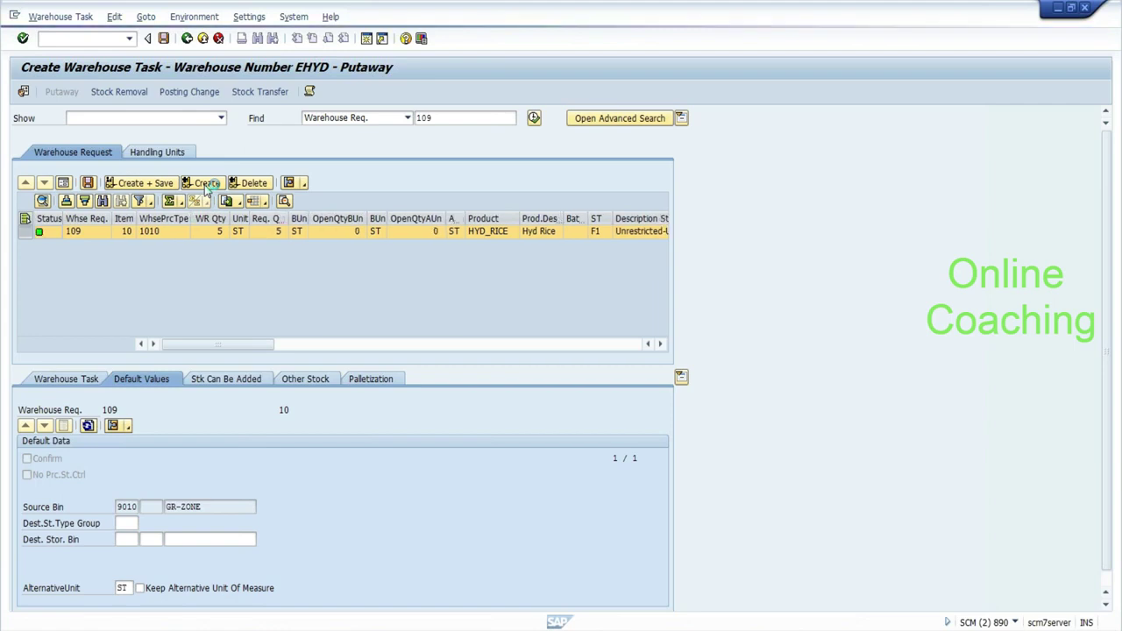
{"action": "key", "text": "alt+Tab"}
Highlight 'warehouse task' and 'warehouse order' in the workflow notes, then return to the task screen.
{"action": "left_click_drag", "start_coordinate": [717, 374], "coordinate": [609, 374]}
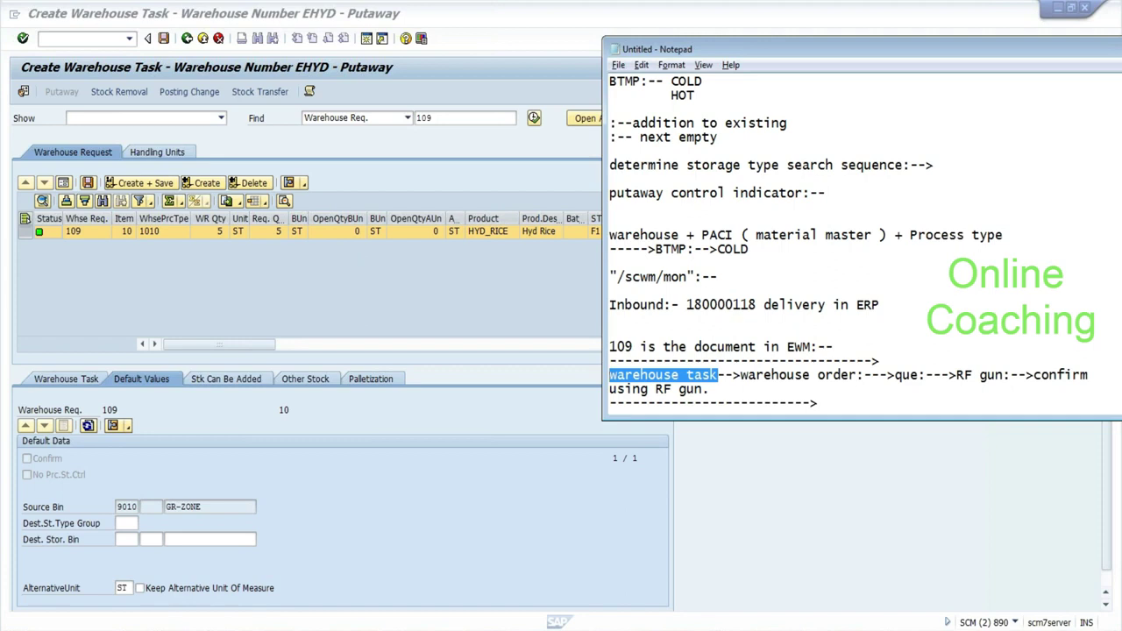
{"action": "left_click_drag", "start_coordinate": [740, 375], "coordinate": [857, 374]}
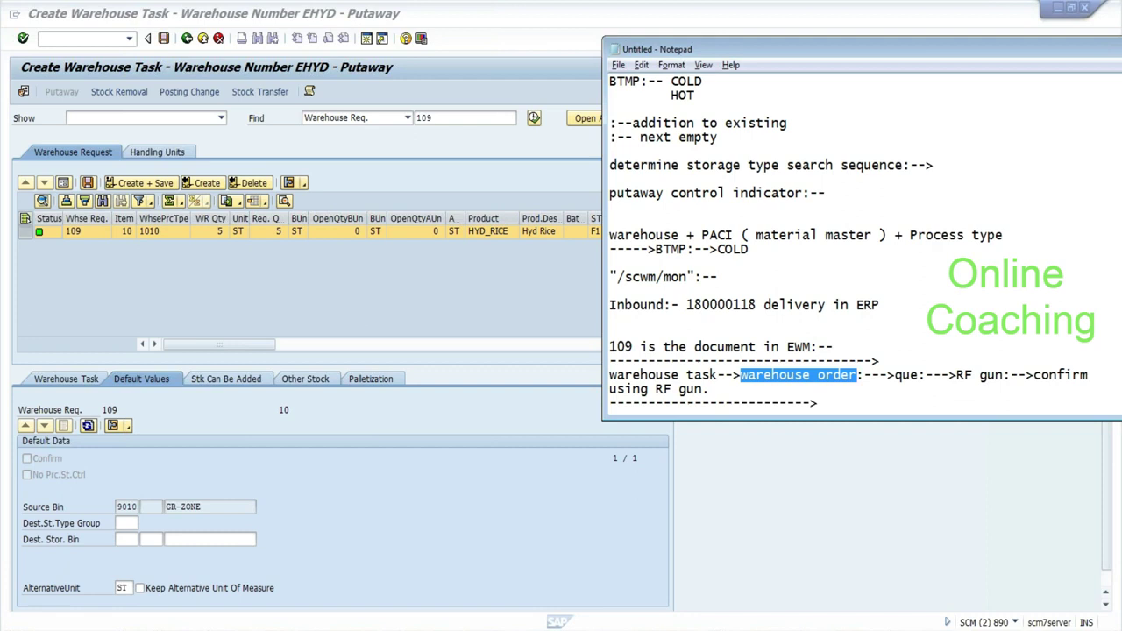
{"action": "left_click", "coordinate": [431, 302]}
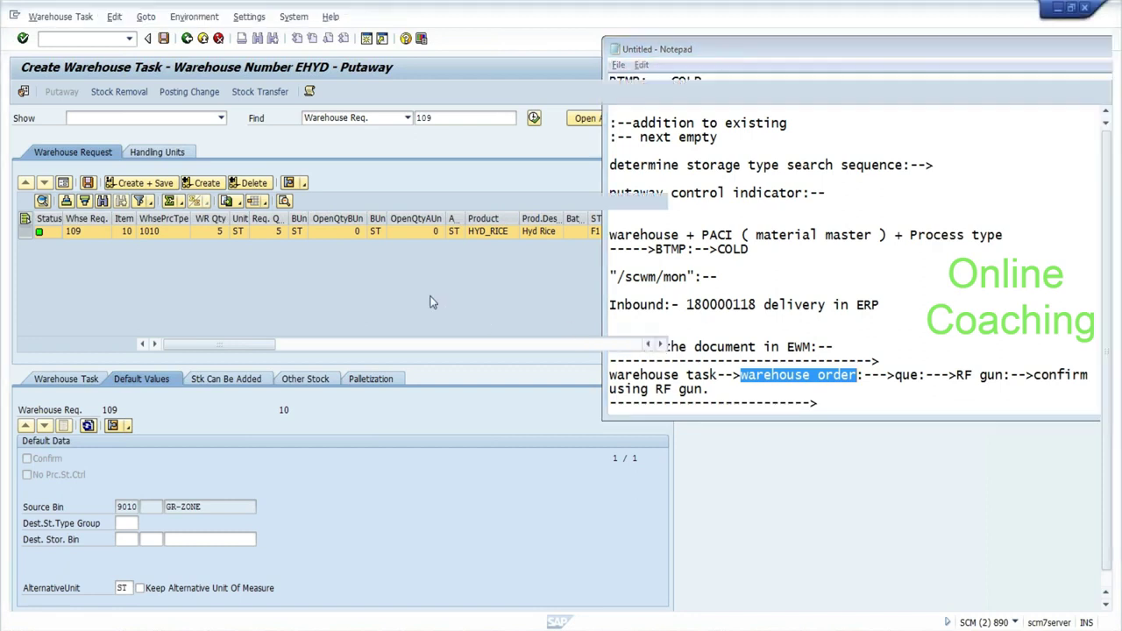
{"action": "left_click_drag", "start_coordinate": [1109, 296], "coordinate": [1107, 263]}
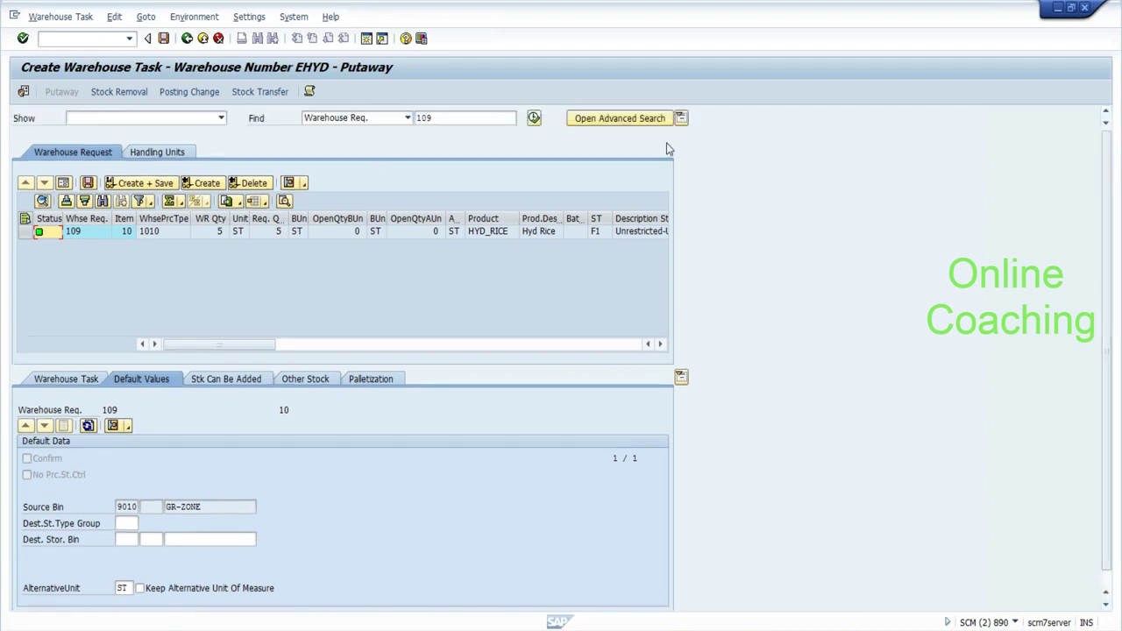
Save the task to create warehouse order 3000002 and open a new SAP session.
{"action": "left_click", "coordinate": [150, 185]}
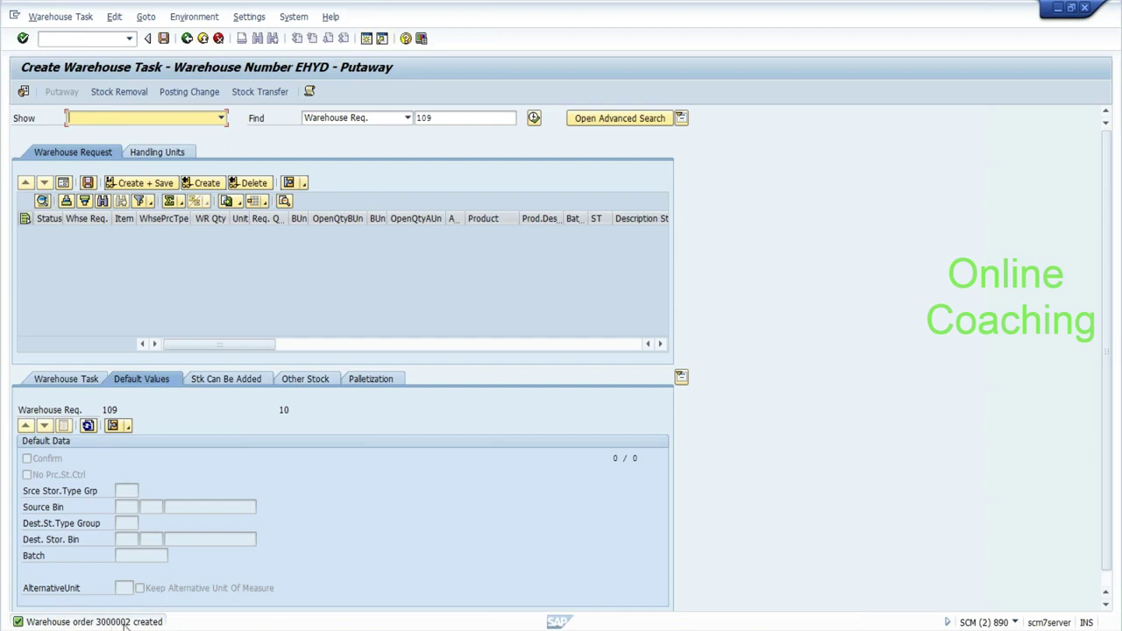
{"action": "left_click", "coordinate": [15, 16]}
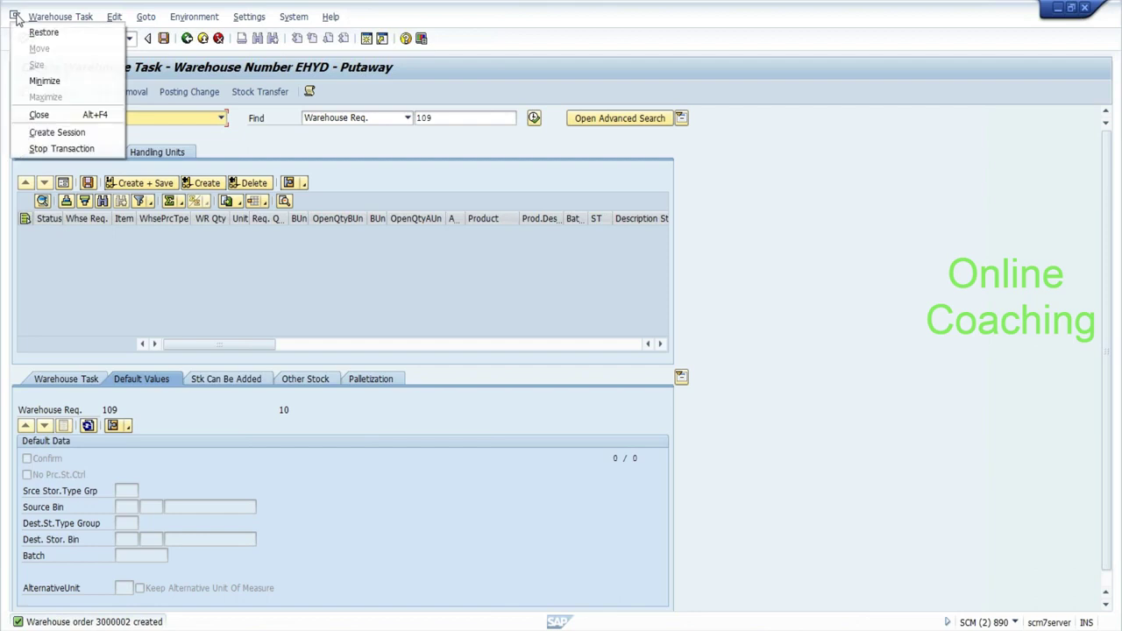
{"action": "left_click", "coordinate": [42, 132]}
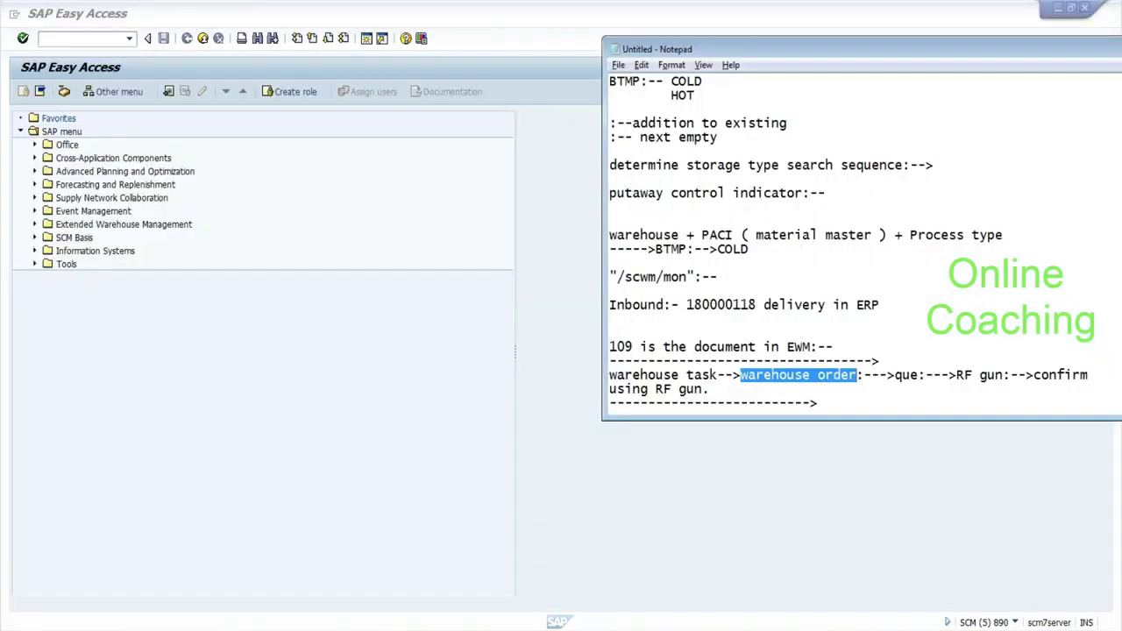
Below the RF gun line, add the heading 'warehouse order creation rules:-->'.
{"action": "left_click", "coordinate": [818, 403]}
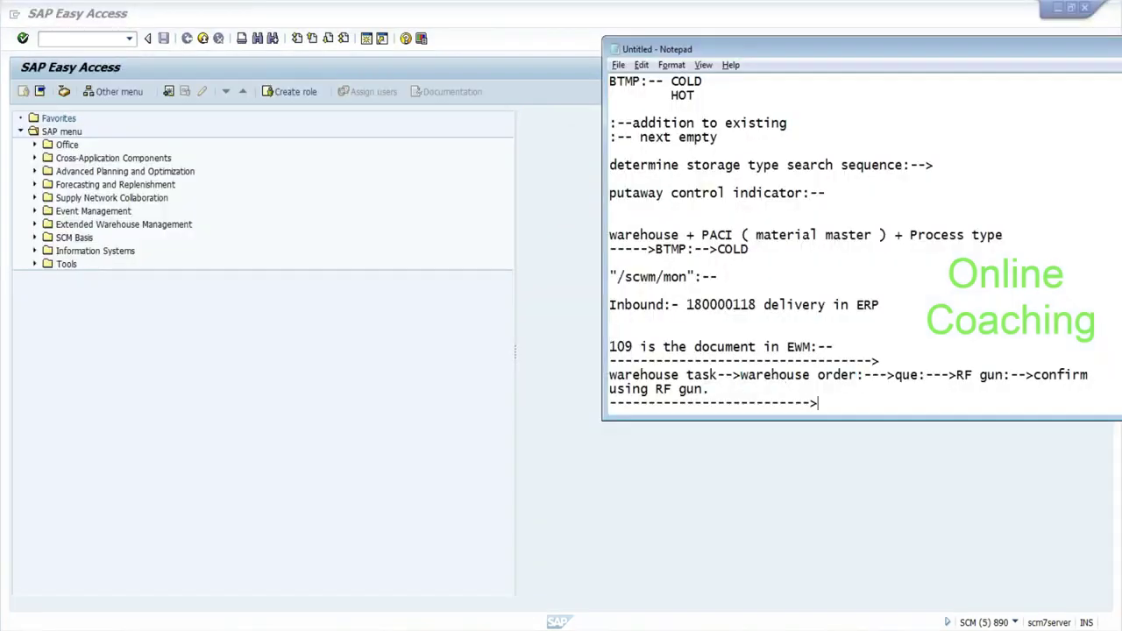
{"action": "key", "text": "Return"}
{"action": "key", "text": "Return"}
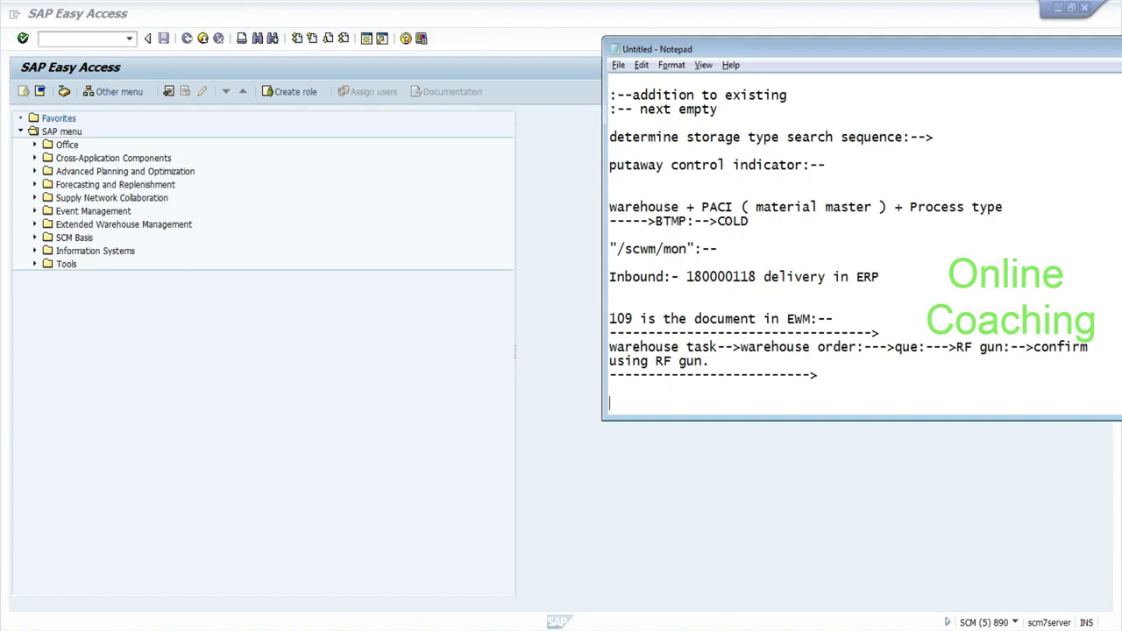
{"action": "left_click", "coordinate": [717, 361]}
{"action": "key", "text": "Return"}
{"action": "key", "text": "Return"}
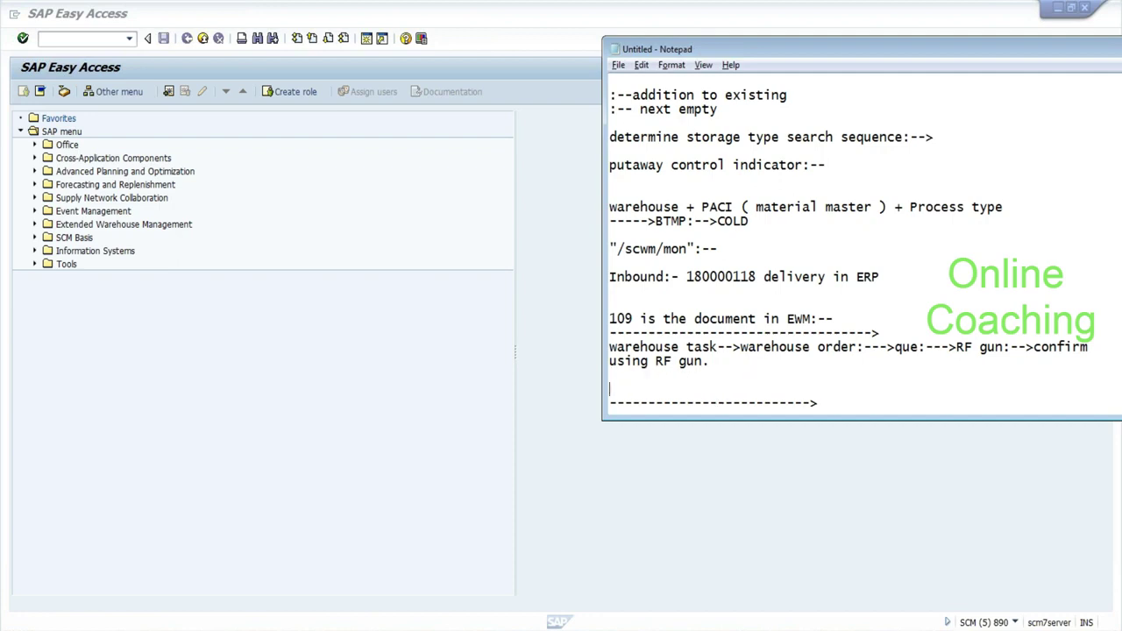
{"action": "type", "text": "warehouse order crea"}
{"action": "key", "text": "BackSpace"}
{"action": "key", "text": "BackSpace"}
{"action": "type", "text": "reation r:-"}
{"action": "key", "text": "BackSpace"}
{"action": "key", "text": "BackSpace"}
{"action": "type", "text": "ul"}
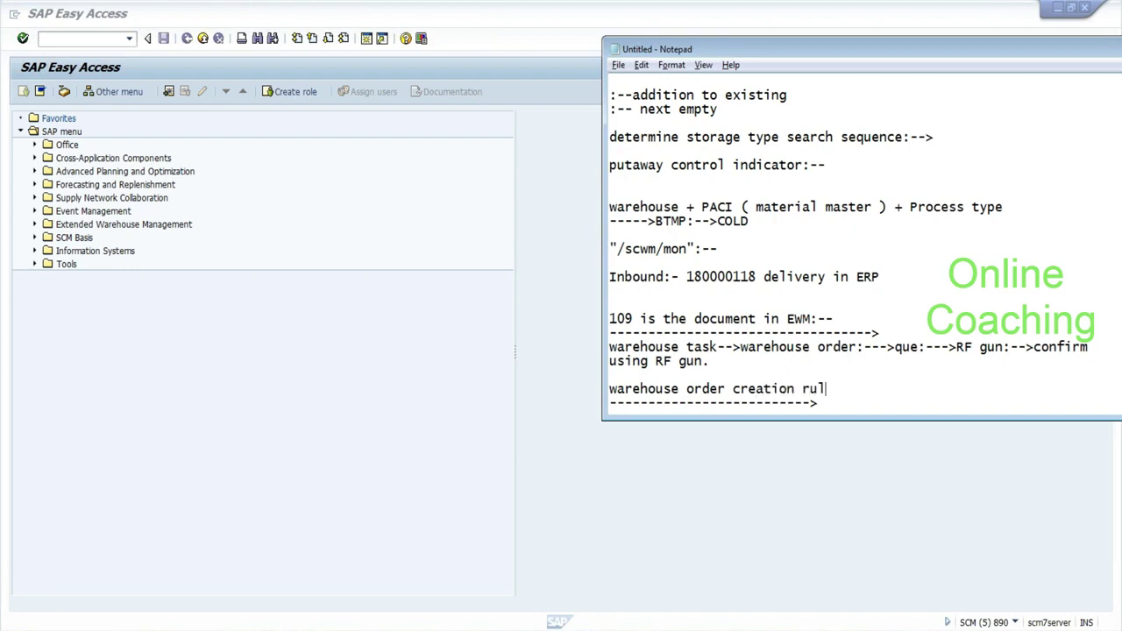
{"action": "type", "text": "es:-->"}
{"action": "key", "text": "Return"}
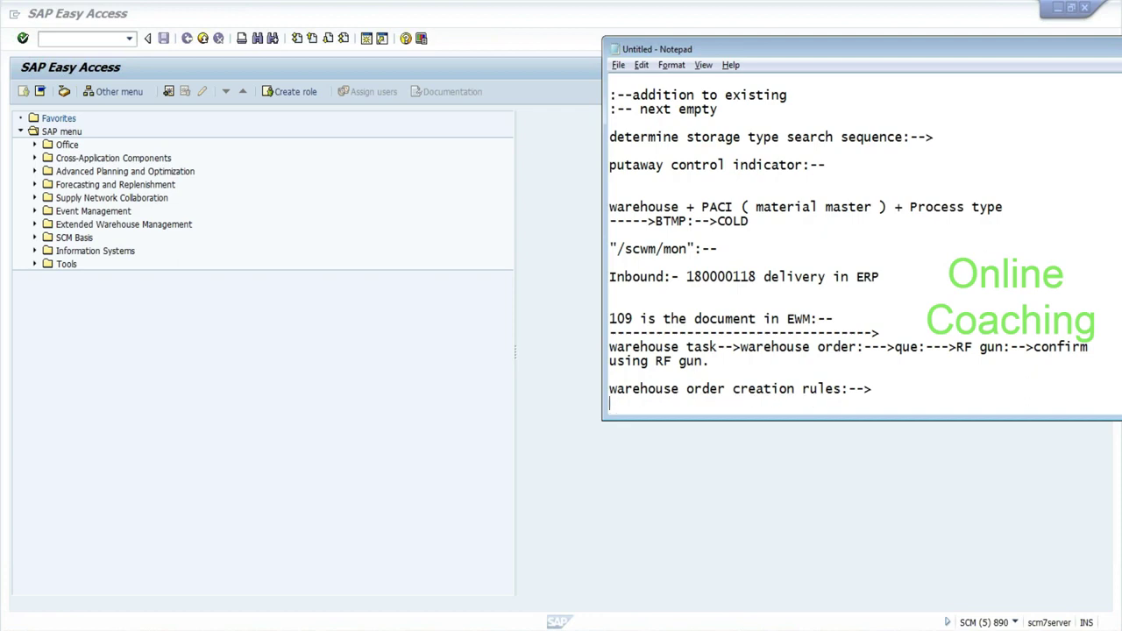
{"action": "key", "text": "Down"}
{"action": "key", "text": "Return"}
{"action": "key", "text": "Up"}
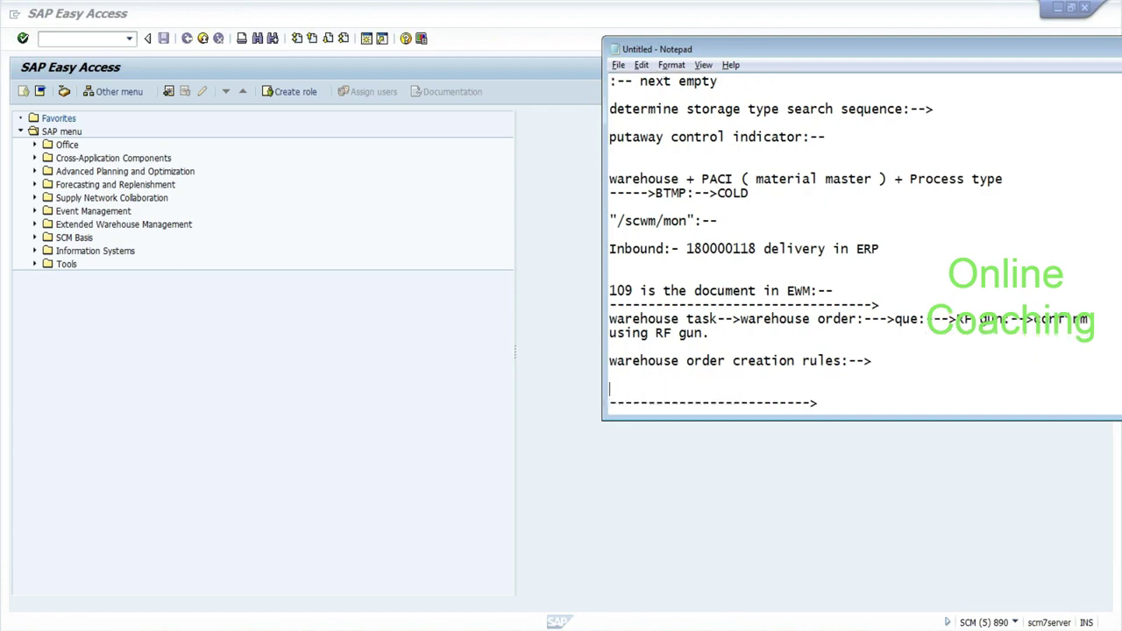
Add the question '( what are possible tasks that can be combined in wo):--' with examples 'frozen + hot' and 'heavey + light'.
{"action": "type", "text": "( what are possible tasks that can be co"}
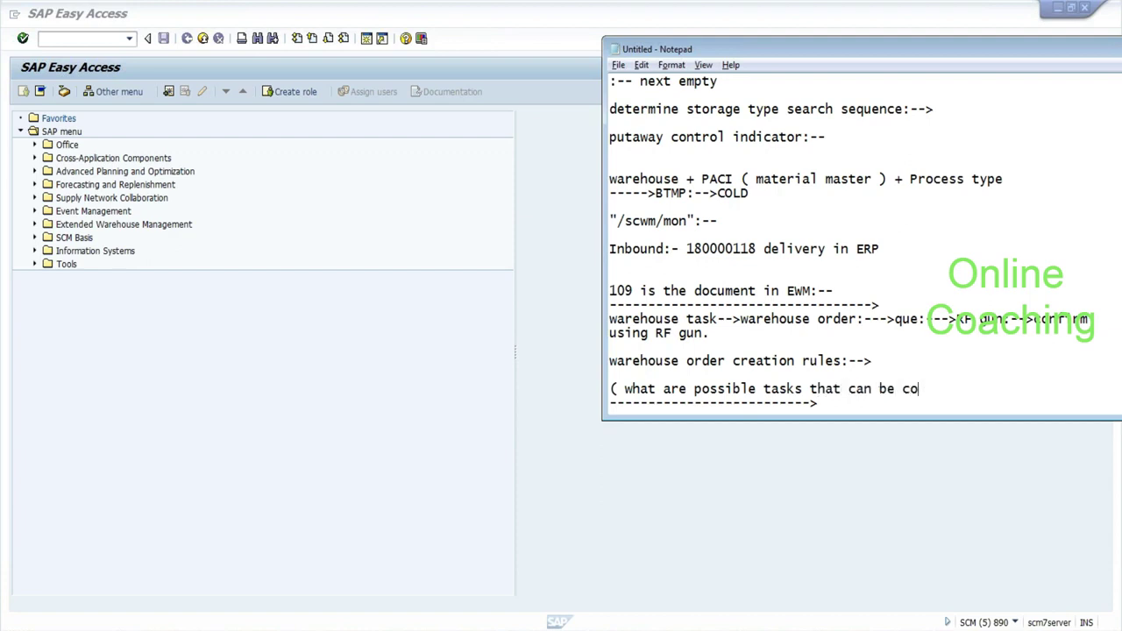
{"action": "type", "text": "mbined in wo):--"}
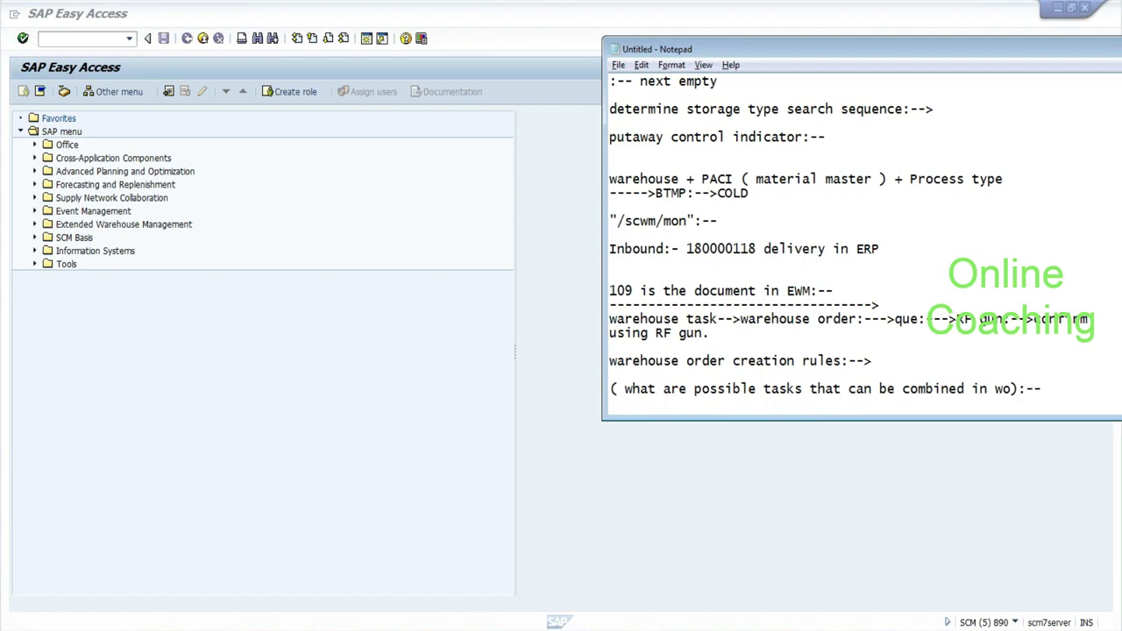
{"action": "key", "text": "Return"}
{"action": "key", "text": "Return"}
{"action": "key", "text": "Return"}
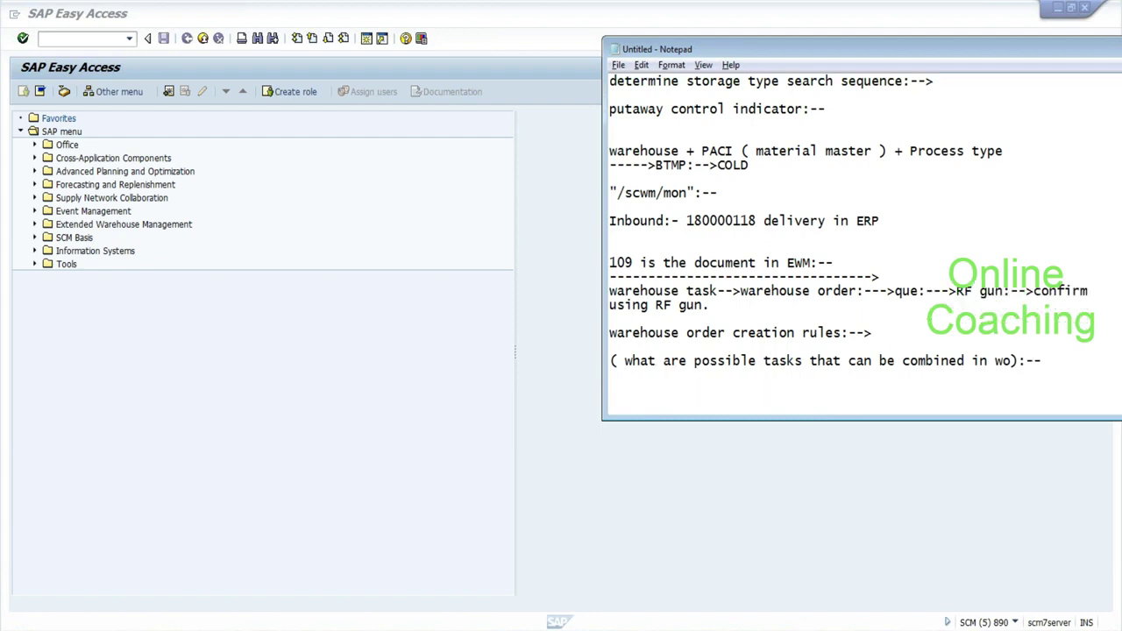
{"action": "key", "text": "BackSpace"}
{"action": "type", "text": "forx"}
{"action": "key", "text": "BackSpace"}
{"action": "type", "text": "zen + hot:-->"}
{"action": "key", "text": "Return"}
{"action": "type", "text": "heavey + light"}
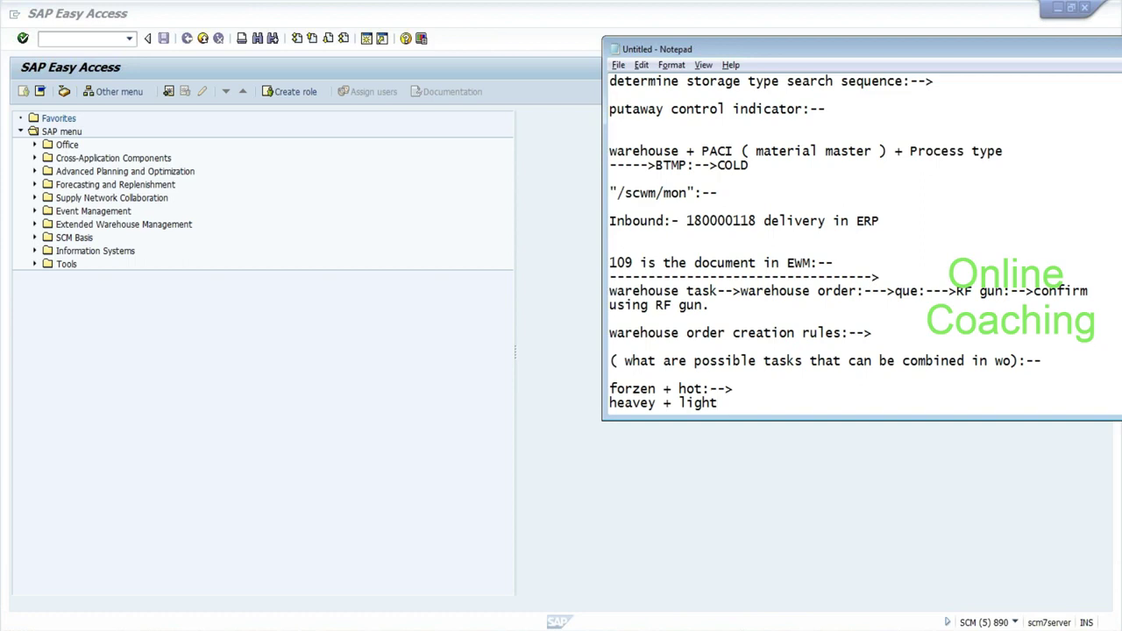
{"action": "key", "text": "Return"}
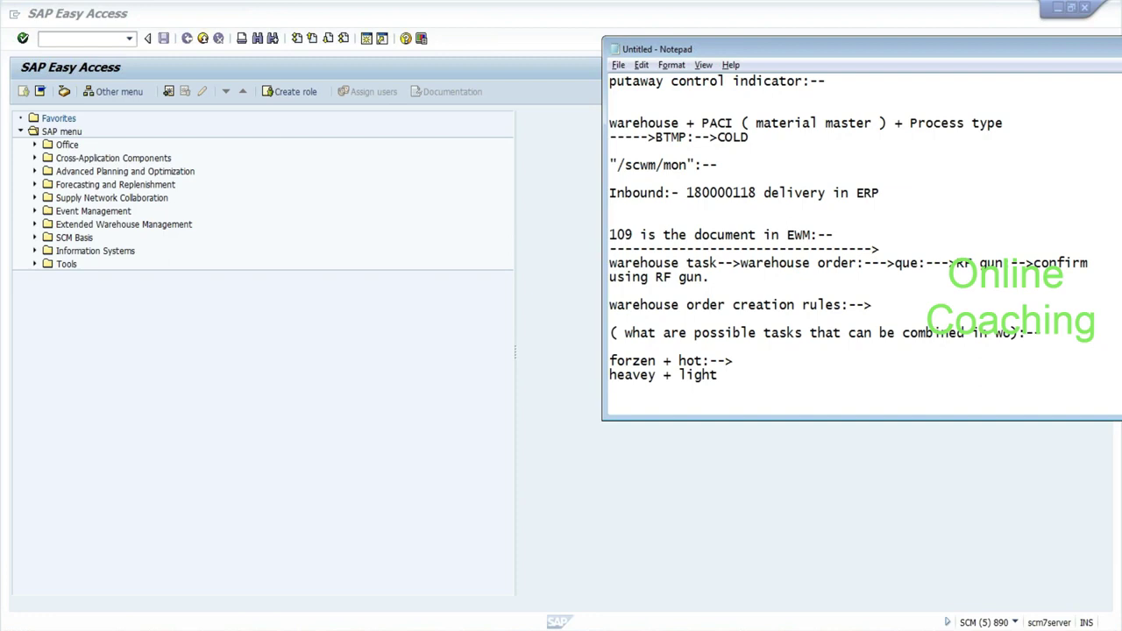
Add the example '100 qty:--> 50 PC's:-- 1 wt:--> 2 wt's:- ( wocr )' and highlight wocr.
{"action": "key", "text": "Up"}
{"action": "key", "text": "Up"}
{"action": "key", "text": "Up"}
{"action": "key", "text": "Up"}
{"action": "key", "text": "Up"}
{"action": "key", "text": "Up"}
{"action": "key", "text": "Down"}
{"action": "key", "text": "Down"}
{"action": "key", "text": "Down"}
{"action": "key", "text": "Down"}
{"action": "type", "text": ":--"}
{"action": "type", "text": "100"}
{"action": "type", "text": " qt"}
{"action": "type", "text": "y:-->"}
{"action": "type", "text": " 50"}
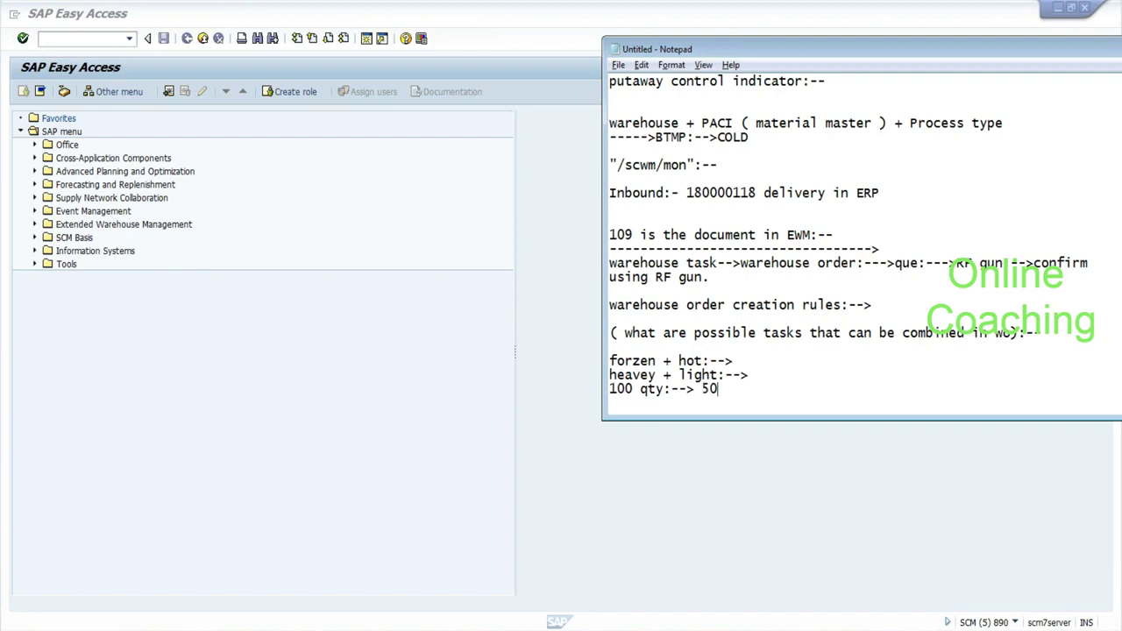
{"action": "type", "text": " PC's:-- 1 wt:--> 2 wt"}
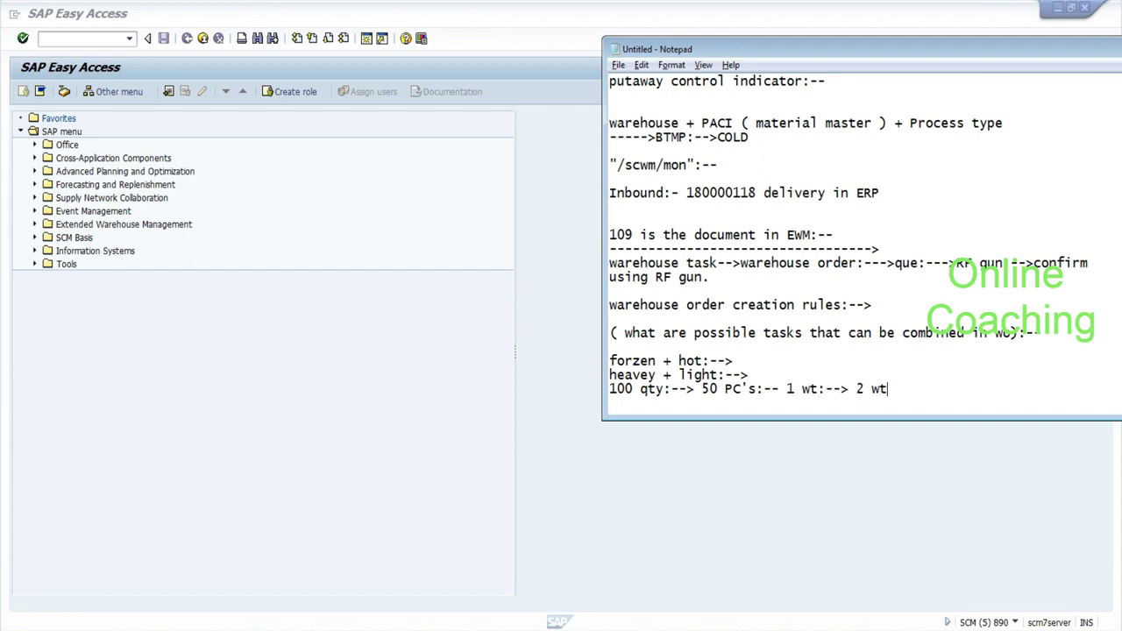
{"action": "type", "text": "'s:- ( wocr )"}
{"action": "left_click_drag", "start_coordinate": [941, 388], "coordinate": [973, 388]}
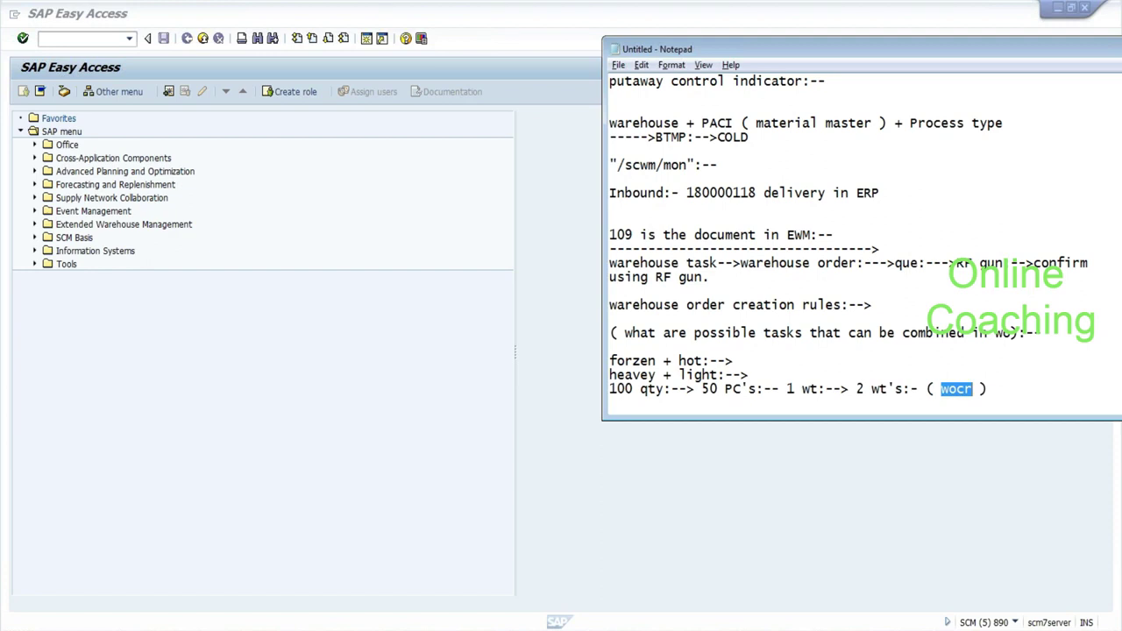
Run the warehouse monitor transaction /n/scwm/mon in the SAP Easy Access session.
{"action": "left_click", "coordinate": [45, 57]}
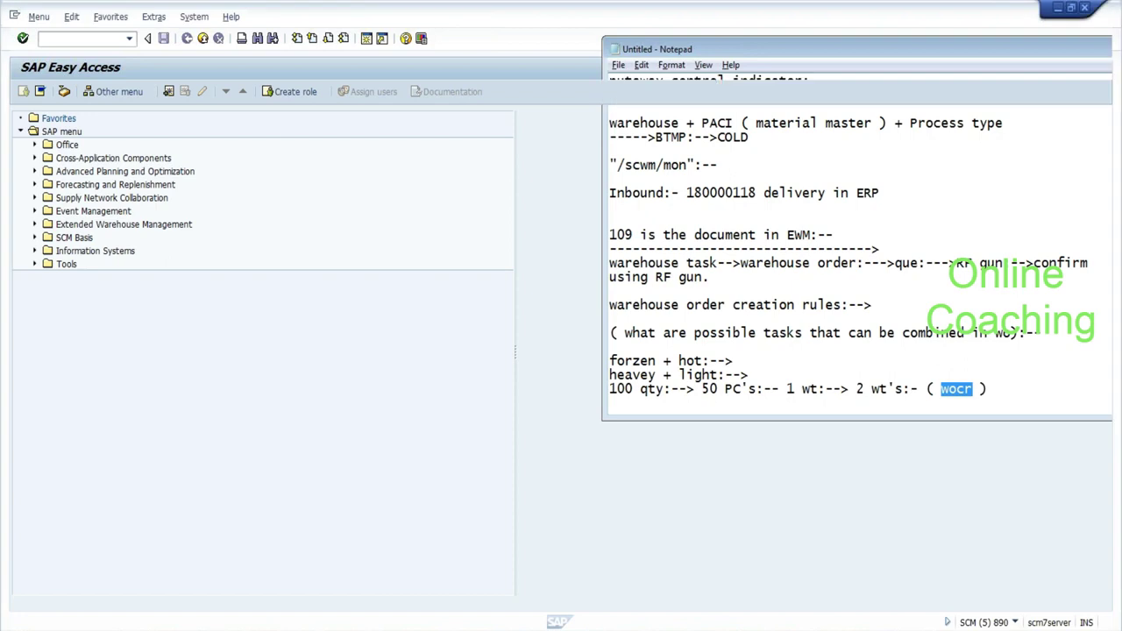
{"action": "type", "text": "/n/scwm/mon"}
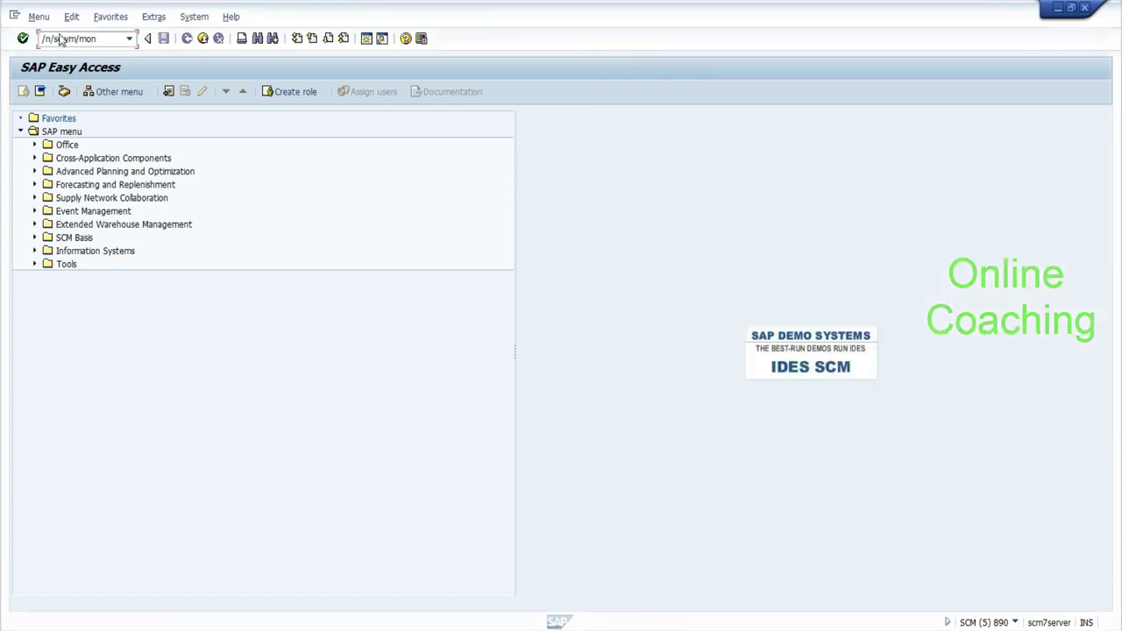
{"action": "key", "text": "Return"}
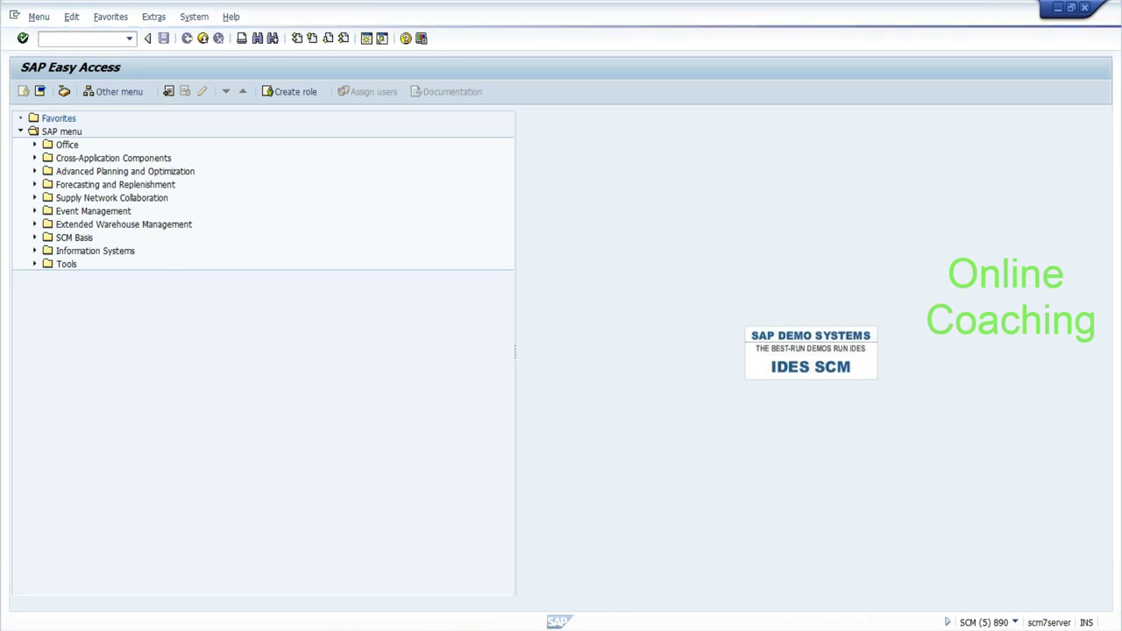
Reposition the Notepad notes window and place the cursor for new notes.
{"action": "left_click", "coordinate": [934, 613]}
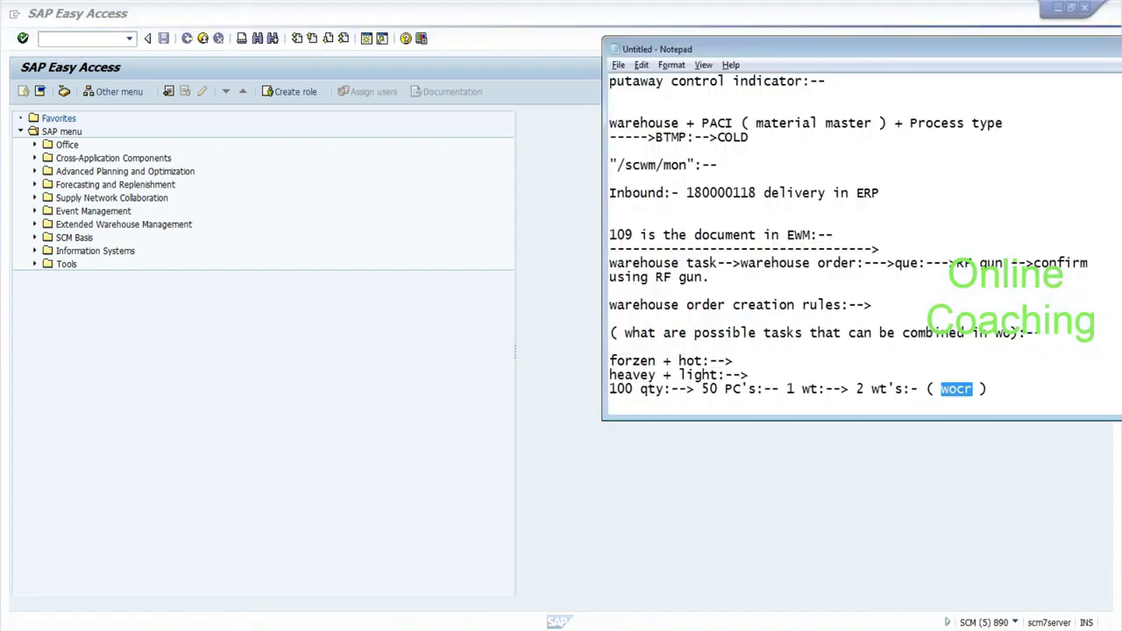
{"action": "left_click_drag", "start_coordinate": [893, 51], "coordinate": [663, 2]}
{"action": "key", "text": "alt+Tab"}
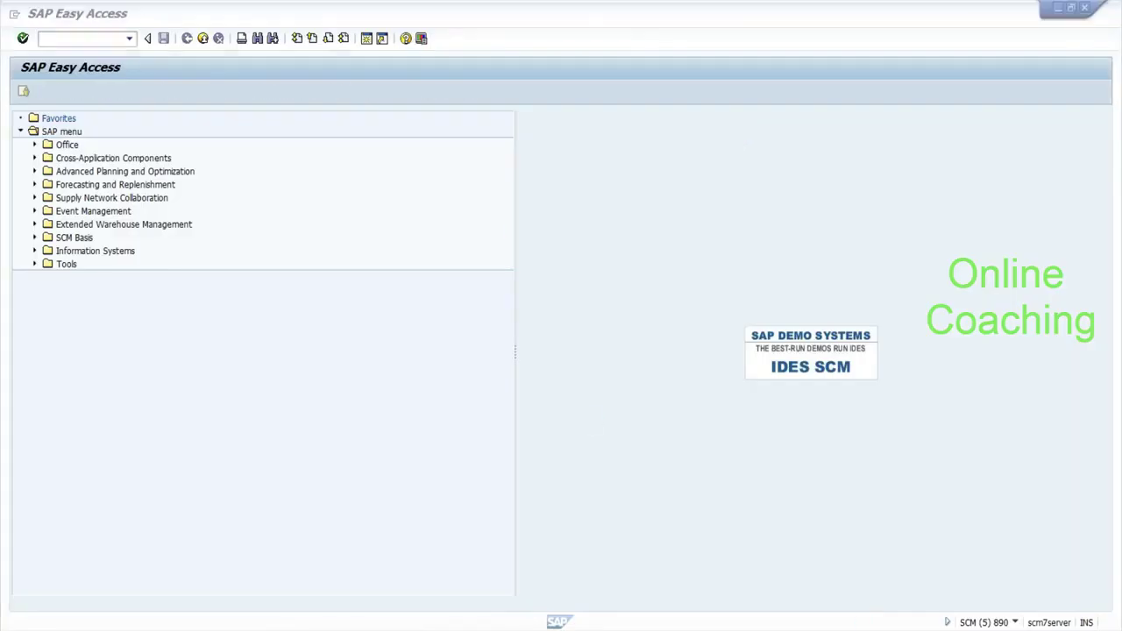
{"action": "key", "text": "alt+Tab"}
{"action": "left_click", "coordinate": [386, 459]}
Type 'warehouse order:--> Q:-->' before 'resource assignment:-->' on a new line, dismissing the SAP connection error.
{"action": "type", "text": "rest"}
{"action": "key", "text": "BackSpace"}
{"action": "type", "text": "ource assignment:-"}
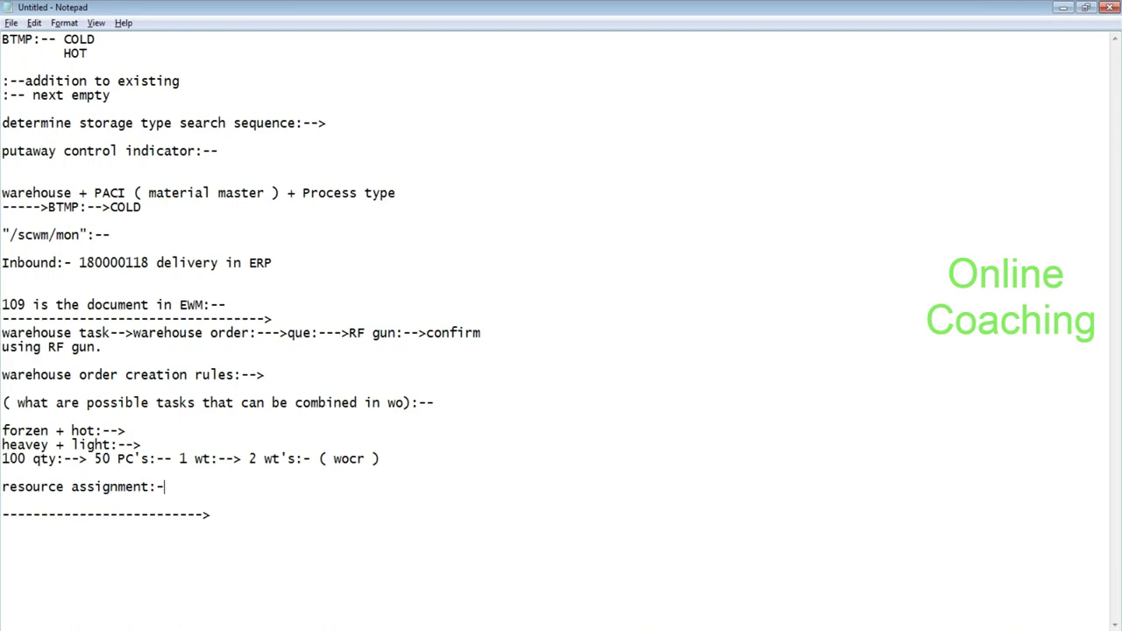
{"action": "type", "text": "->"}
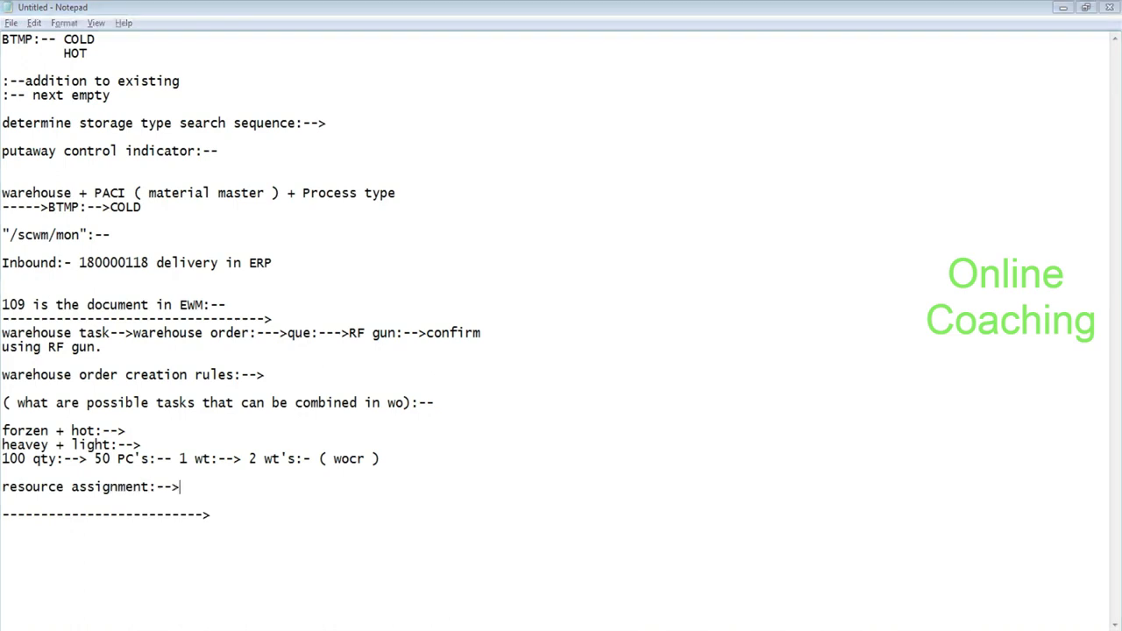
{"action": "left_click", "coordinate": [668, 393]}
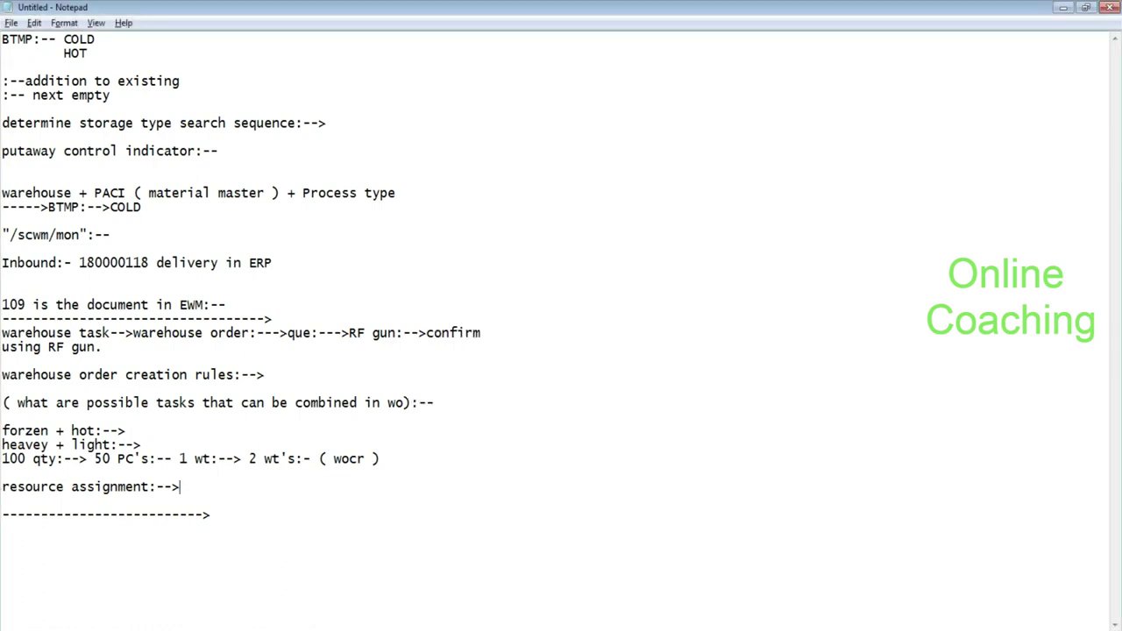
{"action": "left_click", "coordinate": [1, 486]}
{"action": "type", "text": "warehouse order:--"}
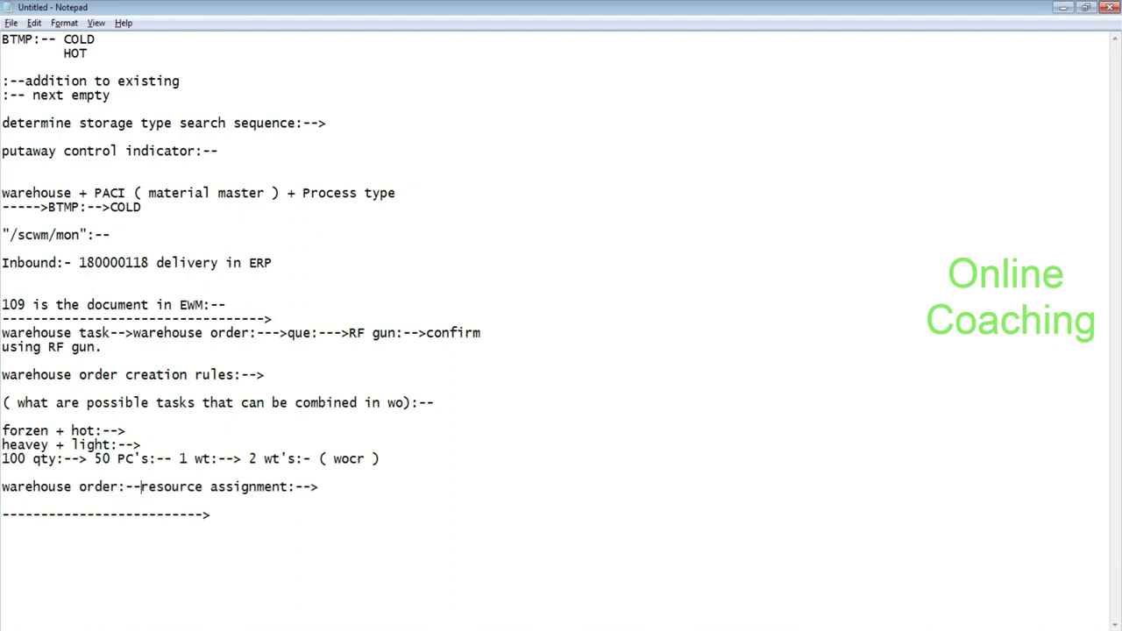
{"action": "type", "text": "> Q:-->"}
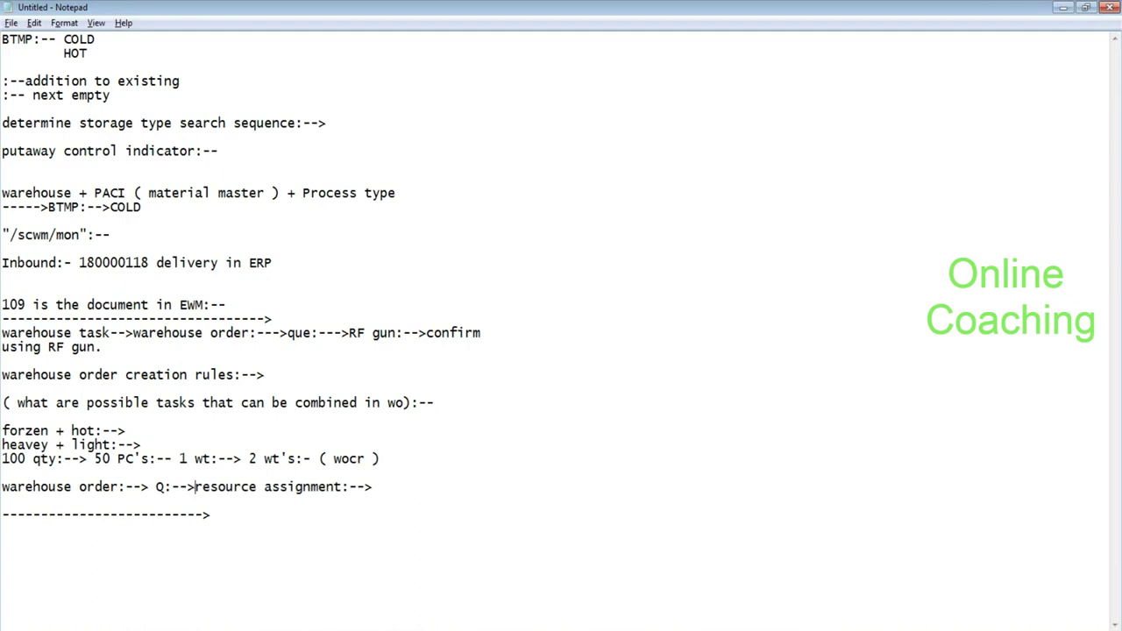
Change 'resource assignment' to 'resource1/resource 2' and highlight the resources and the Q step.
{"action": "key", "text": "shift+Right"}
{"action": "key", "text": "shift+Right"}
{"action": "key", "text": "shift+Right"}
{"action": "key", "text": "shift+Right"}
{"action": "key", "text": "shift+Right"}
{"action": "key", "text": "shift+Right"}
{"action": "key", "text": "shift+Right"}
{"action": "key", "text": "shift+Right"}
{"action": "key", "text": "shift+Right"}
{"action": "key", "text": "shift+Right"}
{"action": "key", "text": "shift+Right"}
{"action": "key", "text": "shift+Right"}
{"action": "key", "text": "Delete"}
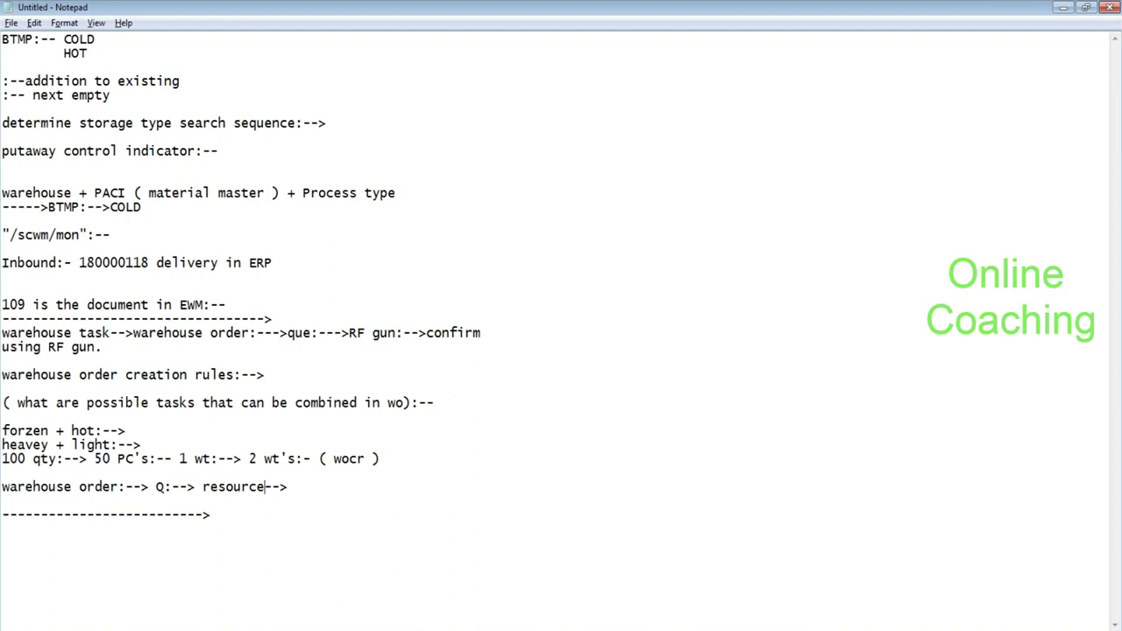
{"action": "type", "text": "1/resource 2"}
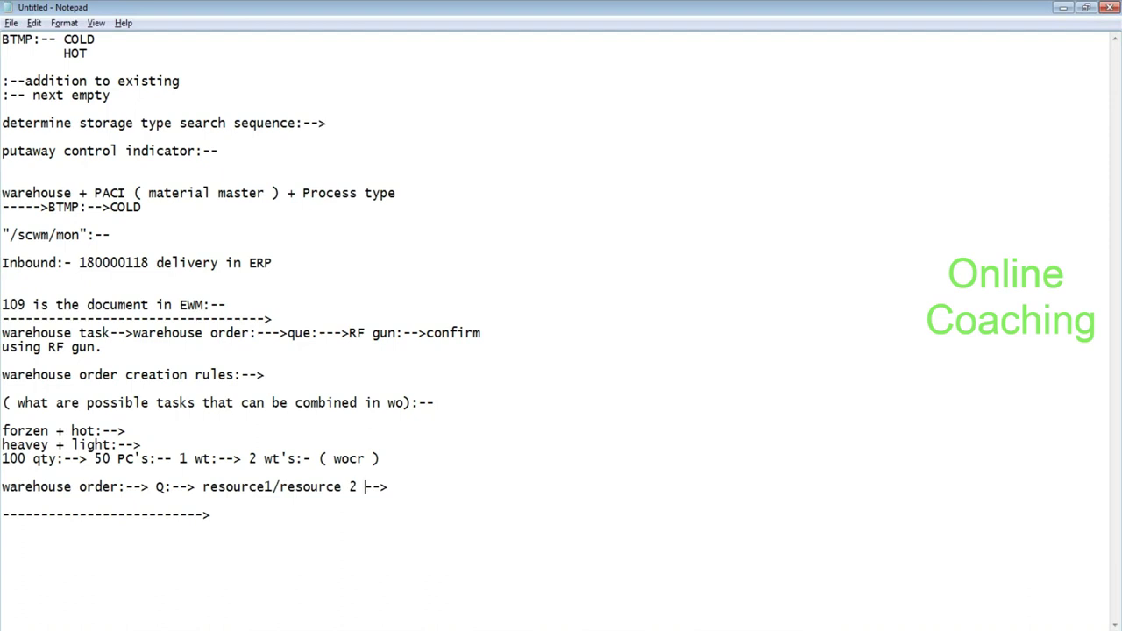
{"action": "left_click_drag", "start_coordinate": [201, 487], "coordinate": [367, 486]}
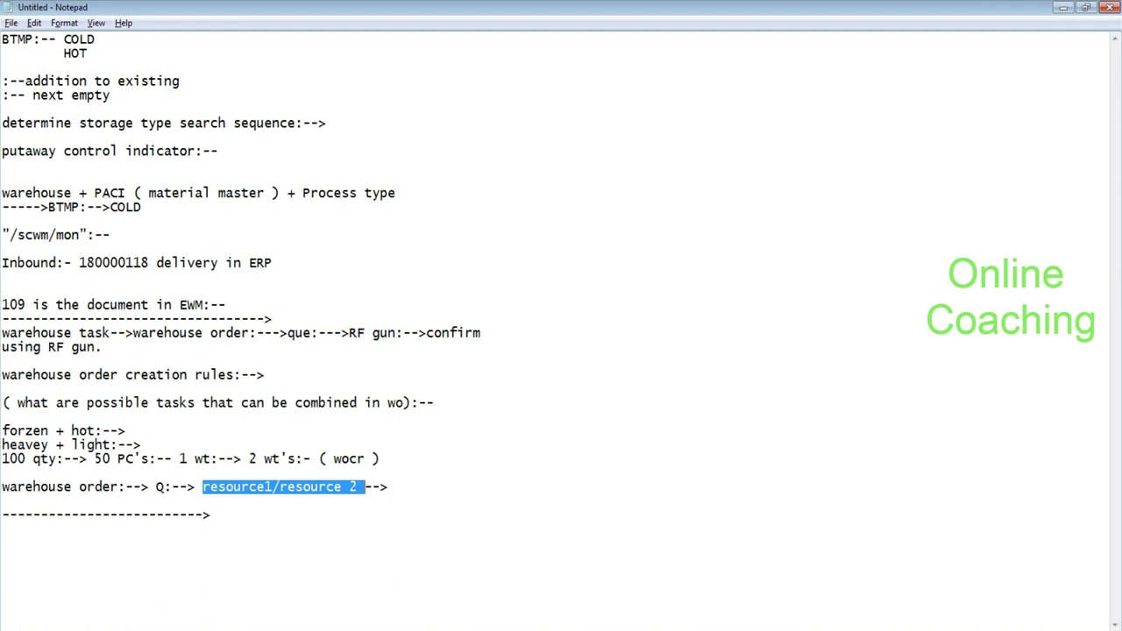
{"action": "left_click", "coordinate": [156, 486]}
{"action": "left_click_drag", "start_coordinate": [156, 486], "coordinate": [166, 487]}
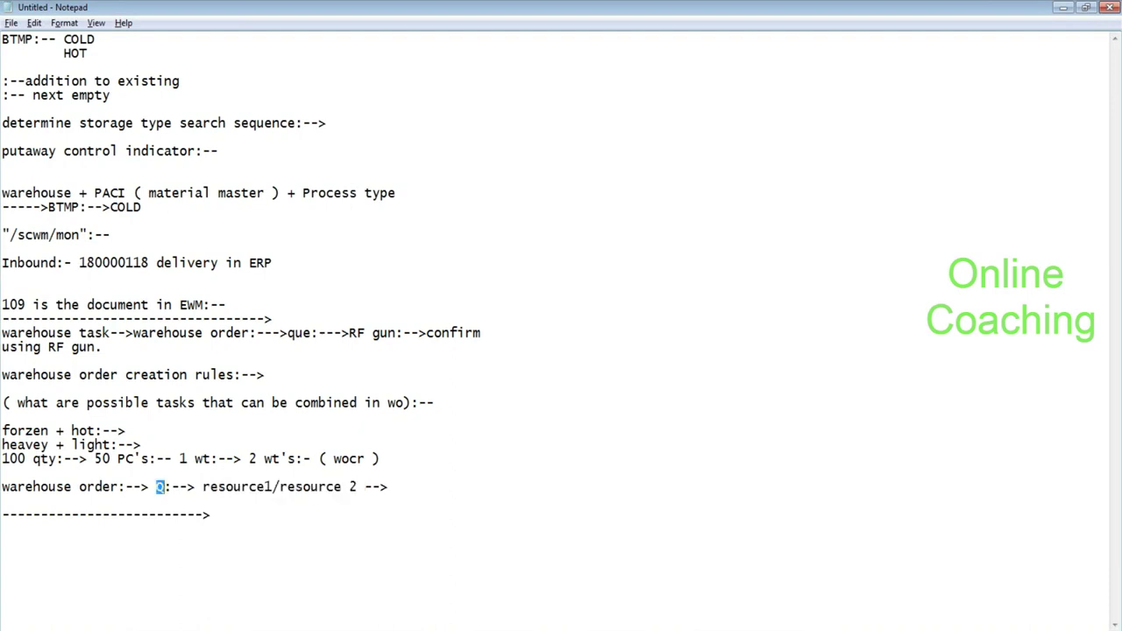
Insert 'Load distribution:-->' after the Q step in the chain.
{"action": "left_click", "coordinate": [195, 486]}
{"action": "type", "text": "Load |"}
{"action": "type", "text": "dis"}
{"action": "type", "text": "tru"}
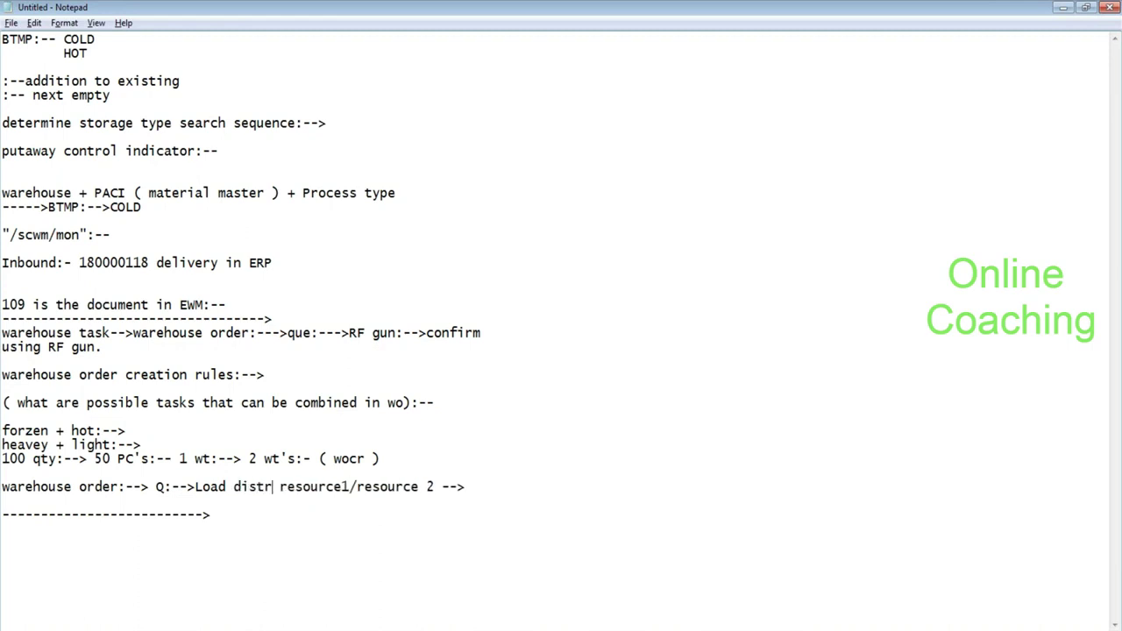
{"action": "key", "text": "BackSpace"}
{"action": "type", "text": "ibution:"}
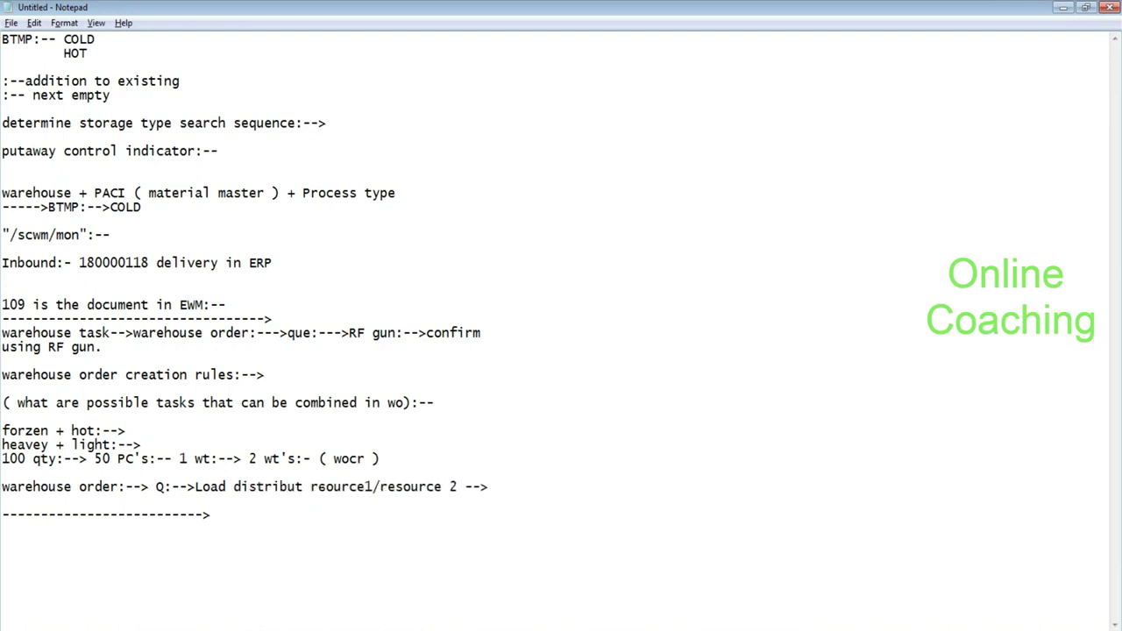
{"action": "type", "text": "-->"}
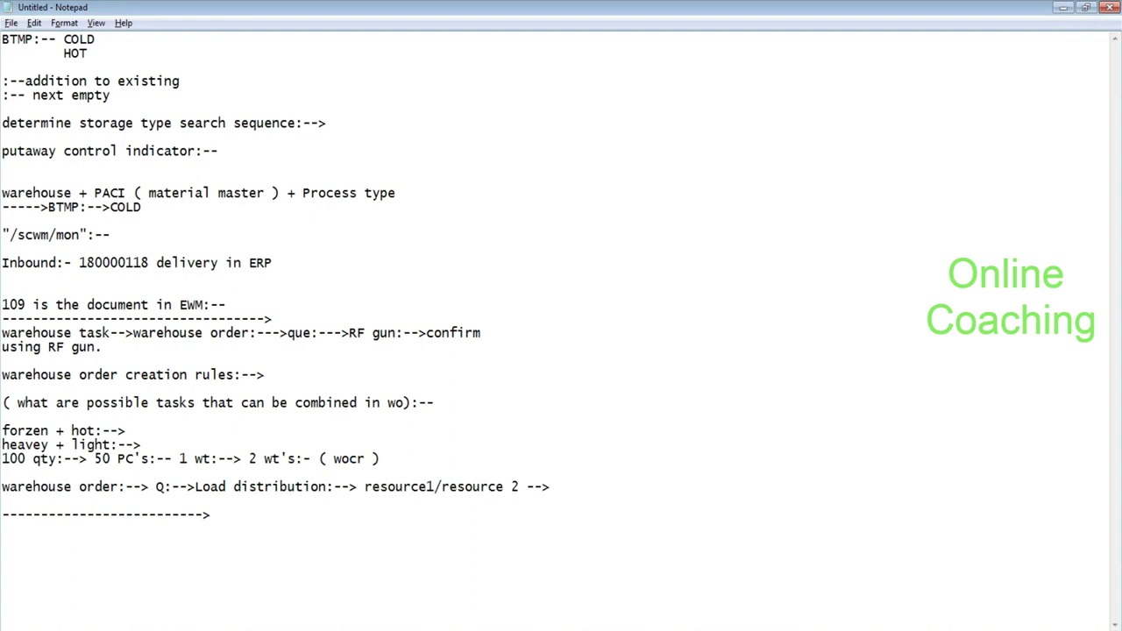
Highlight the chain start, resource1/resource 2 and Q in turn to explain the assignment flow.
{"action": "key", "text": "Right"}
{"action": "key", "text": "shift+Right"}
{"action": "key", "text": "shift+Right"}
{"action": "key", "text": "shift+Right"}
{"action": "key", "text": "shift+Right"}
{"action": "key", "text": "shift+Right"}
{"action": "key", "text": "shift+Right"}
{"action": "key", "text": "shift+Right"}
{"action": "key", "text": "shift+Right"}
{"action": "key", "text": "shift+Right"}
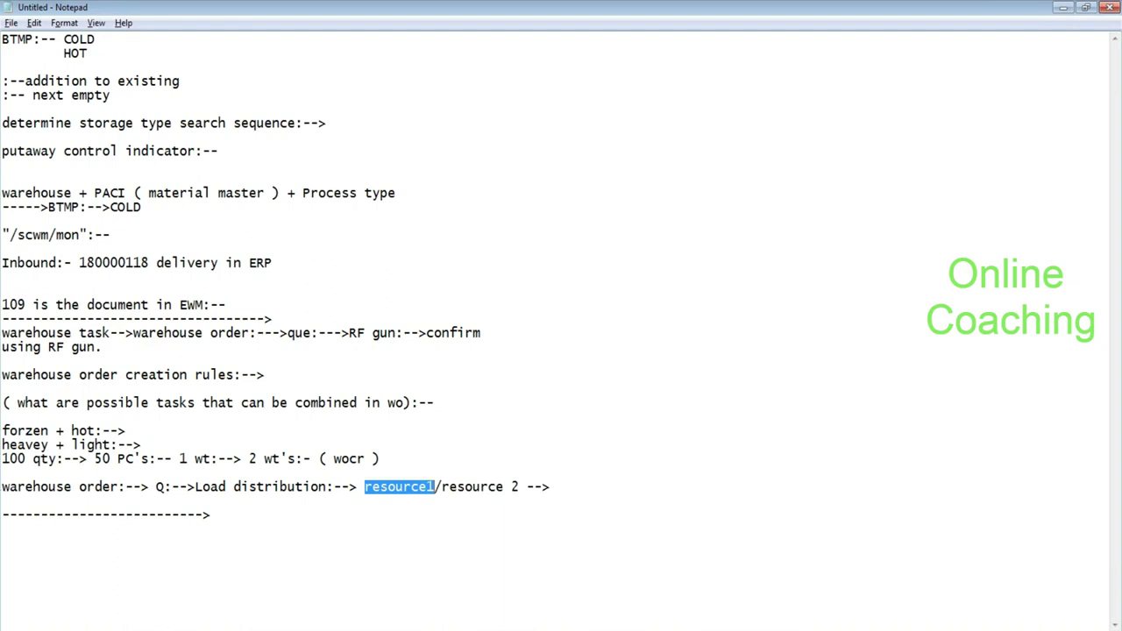
{"action": "left_click", "coordinate": [4, 488]}
{"action": "left_click_drag", "start_coordinate": [4, 488], "coordinate": [296, 488]}
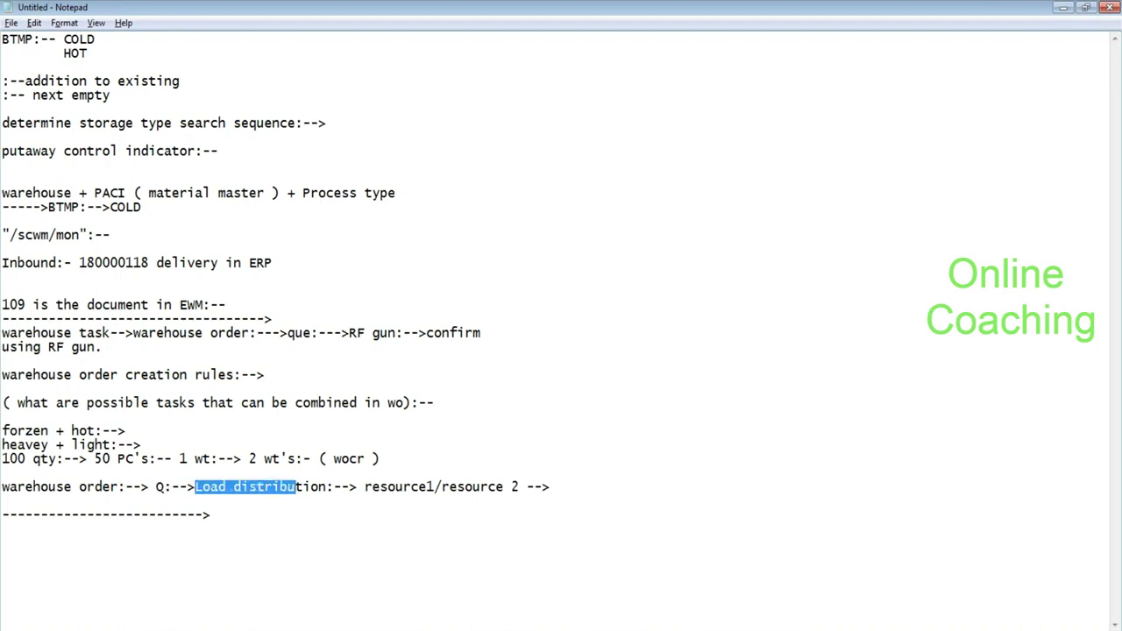
{"action": "left_click_drag", "start_coordinate": [364, 487], "coordinate": [519, 488]}
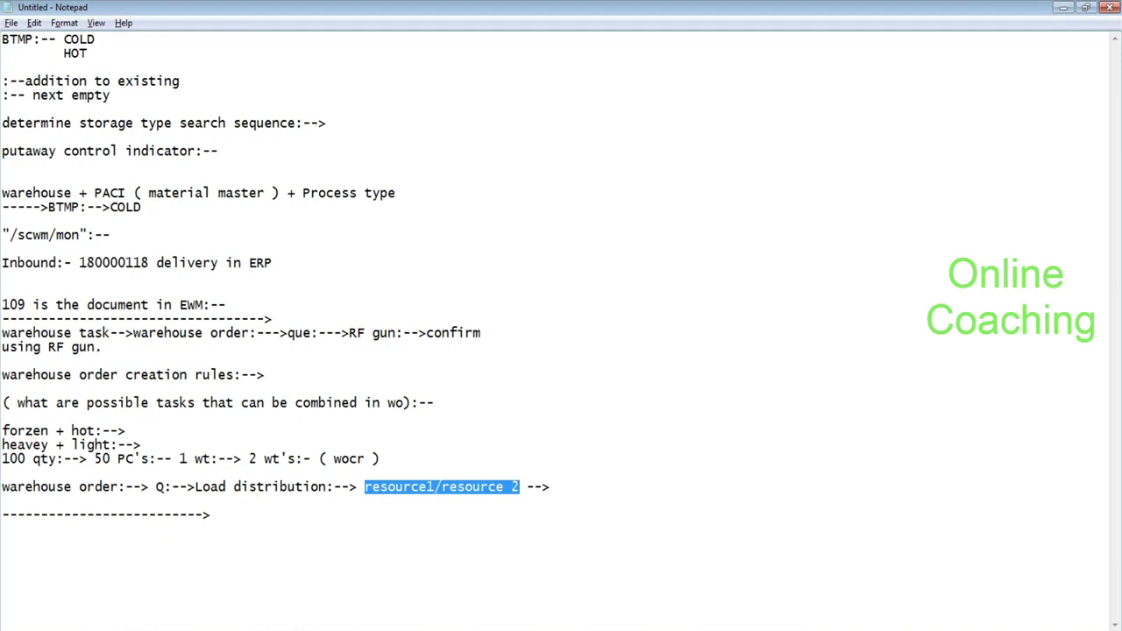
{"action": "left_click_drag", "start_coordinate": [164, 487], "coordinate": [149, 487]}
{"action": "key", "text": "shift+Right"}
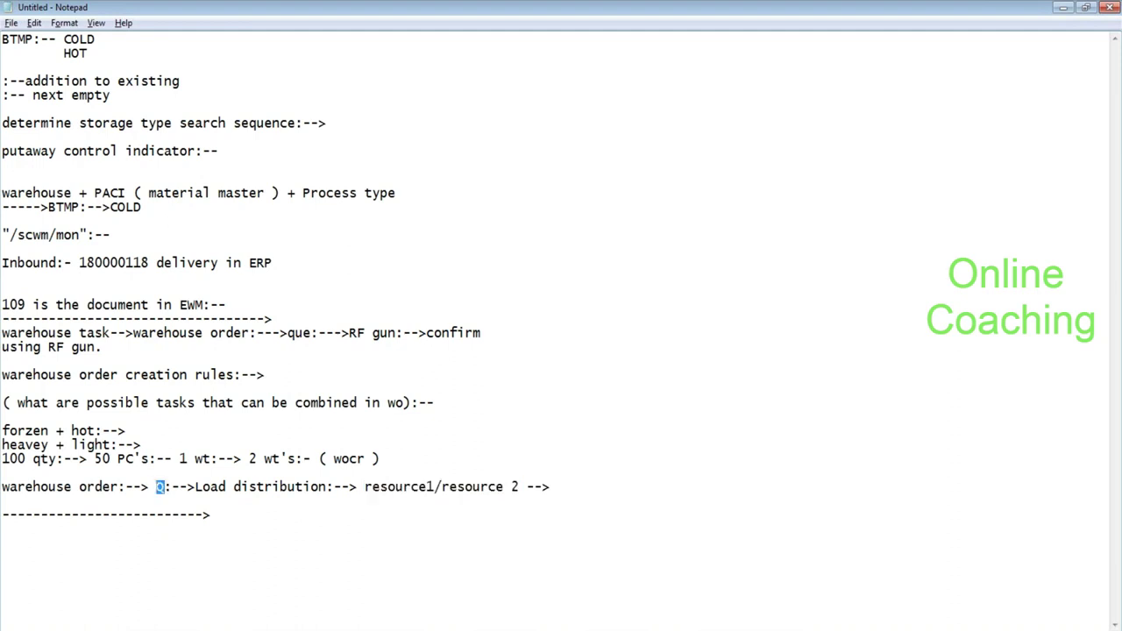
{"action": "key", "text": "alt+Tab"}
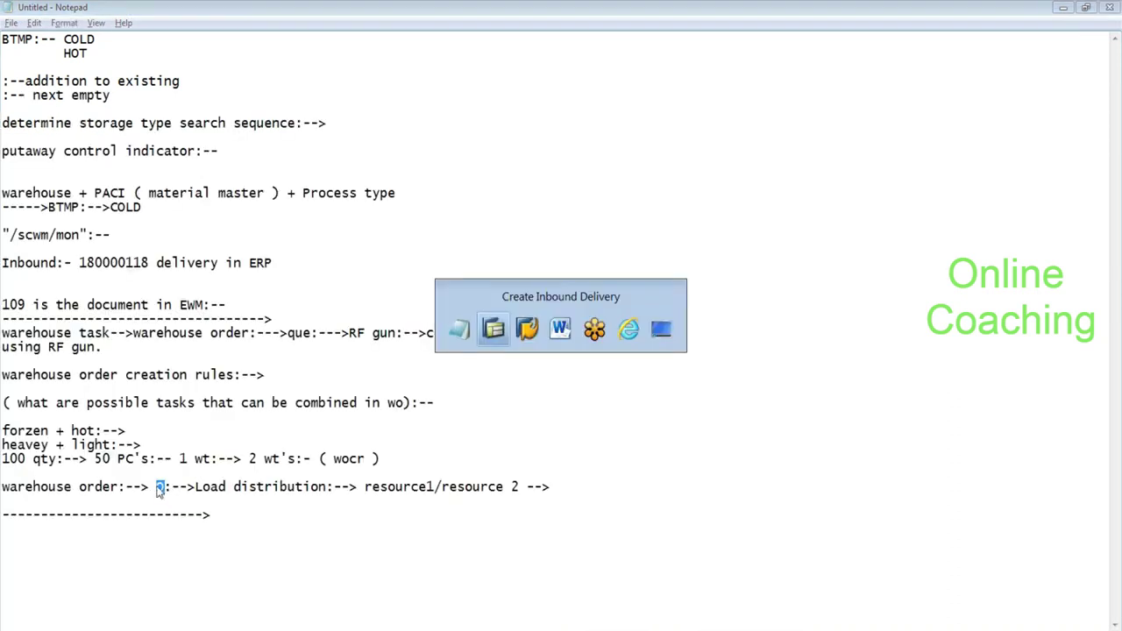
Open the SCM system logon, choose the saved EWM user from history and enter language 'en'.
{"action": "key", "text": "alt+Tab"}
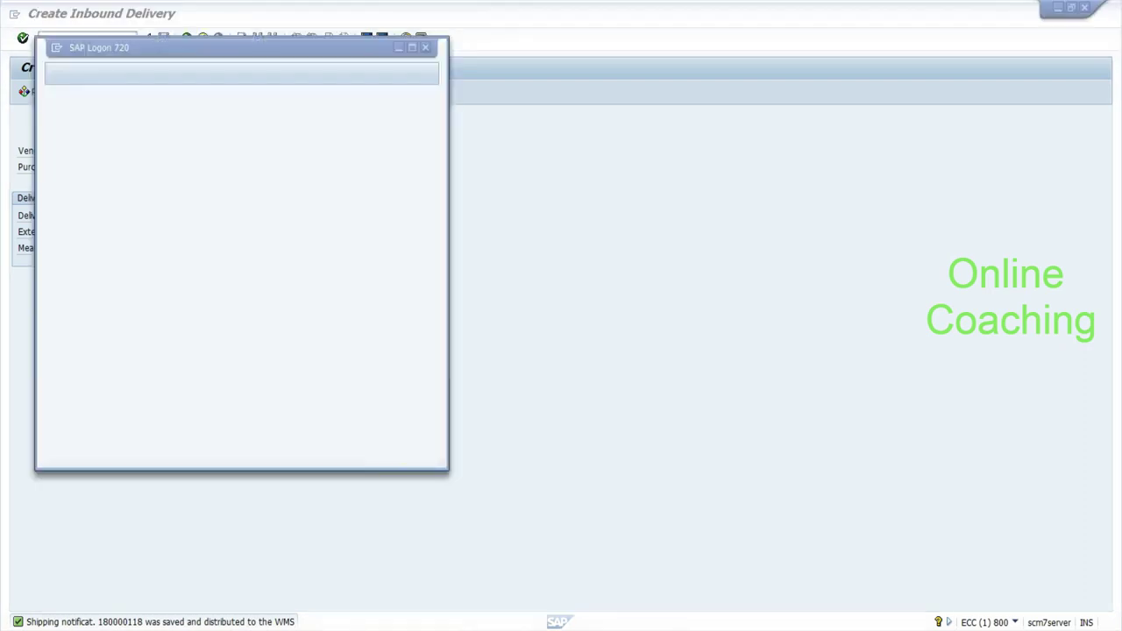
{"action": "left_click", "coordinate": [221, 145]}
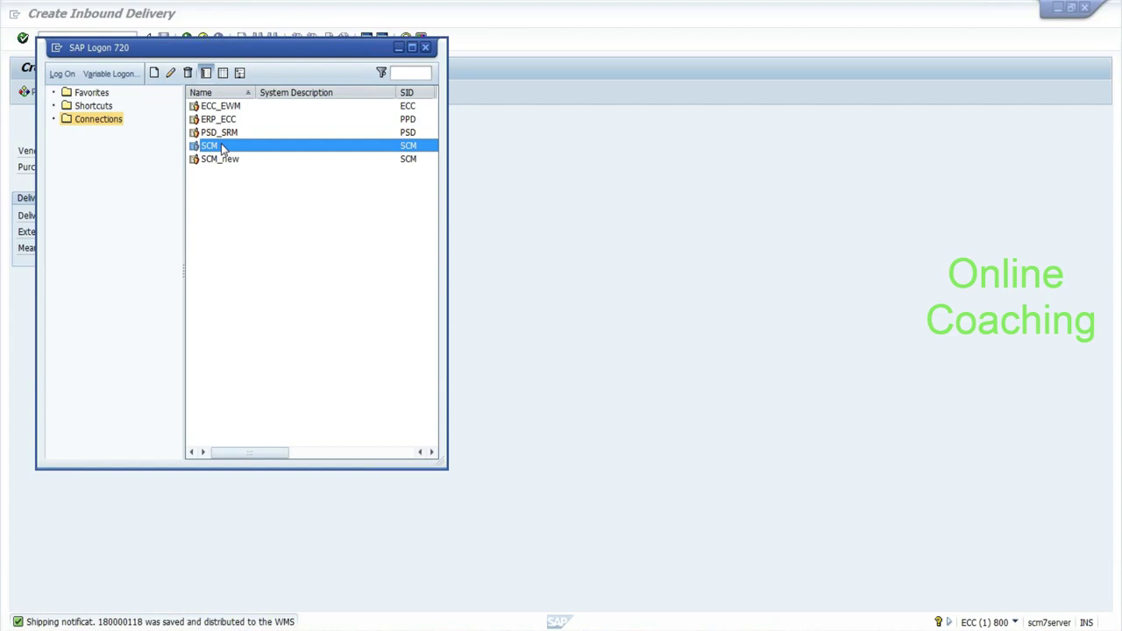
{"action": "double_click", "coordinate": [221, 145]}
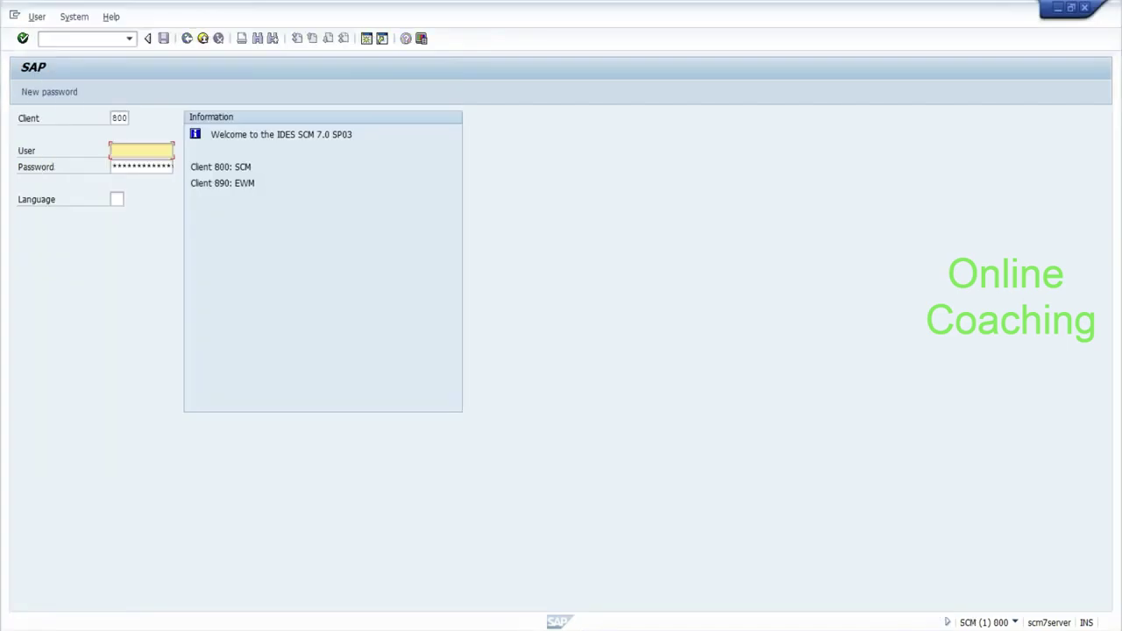
{"action": "left_click", "coordinate": [143, 153]}
{"action": "left_click", "coordinate": [131, 165]}
{"action": "key", "text": "Tab"}
{"action": "key", "text": "Tab"}
{"action": "type", "text": "en"}
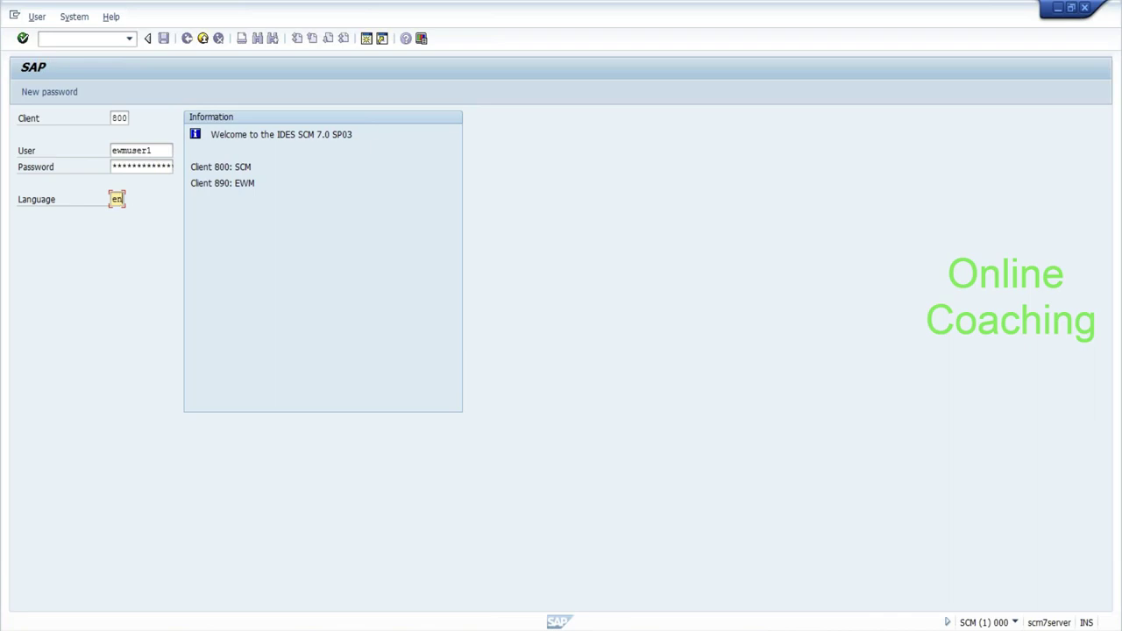
{"action": "left_click", "coordinate": [143, 153]}
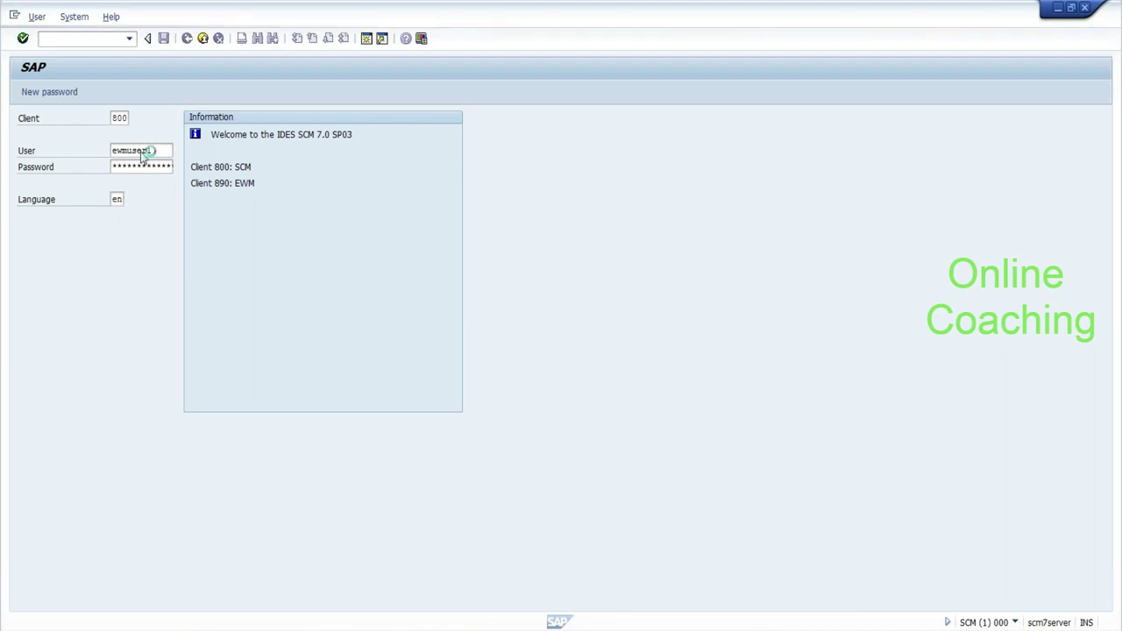
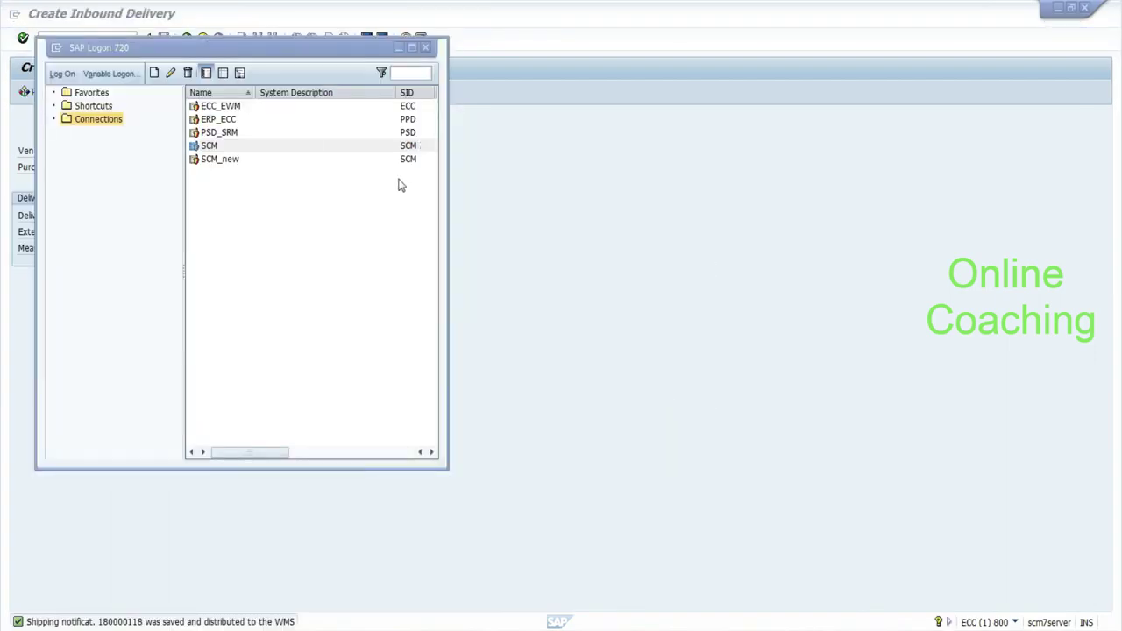
Log on to the SCM system on client 890 with the saved user and language EN.
{"action": "left_click", "coordinate": [291, 153]}
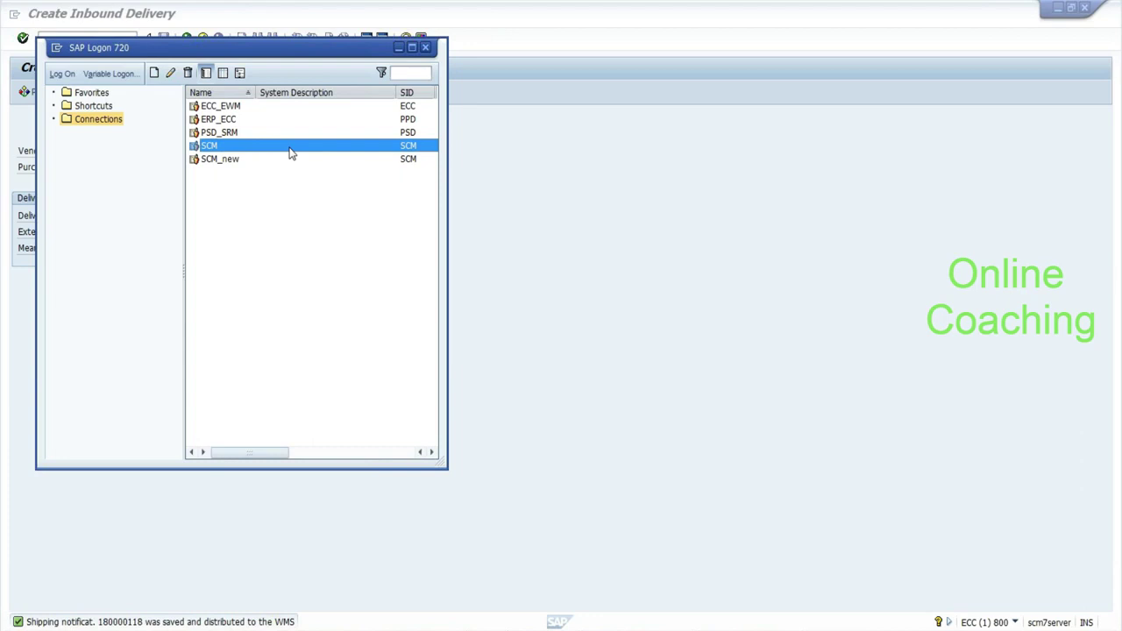
{"action": "double_click", "coordinate": [291, 152]}
{"action": "type", "text": "8"}
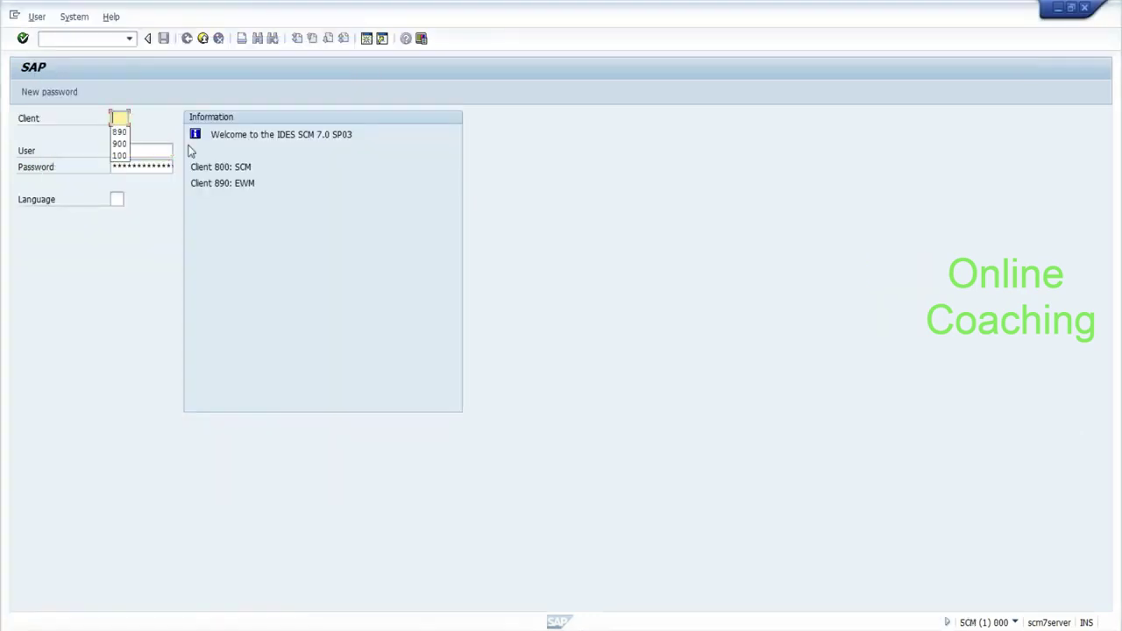
{"action": "type", "text": "90"}
{"action": "key", "text": "Tab"}
{"action": "key", "text": "Down"}
{"action": "key", "text": "Down"}
{"action": "key", "text": "Tab"}
{"action": "key", "text": "Tab"}
{"action": "type", "text": "en"}
{"action": "key", "text": "Return"}
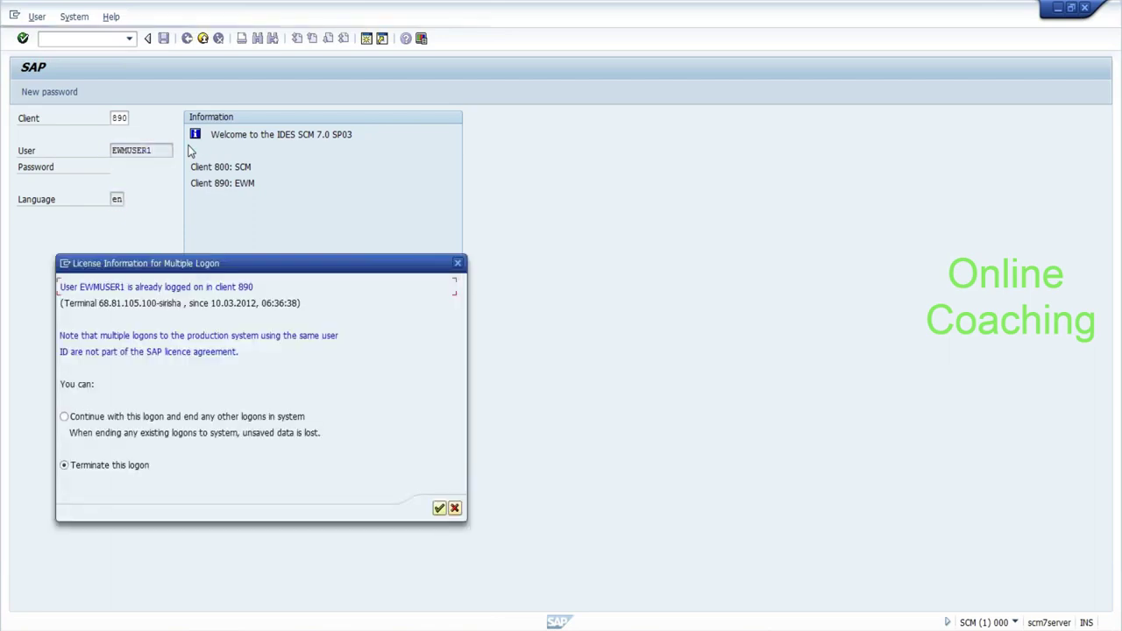
Continue with this logon despite the existing session, and enter /n/scwm/mon in the command field.
{"action": "left_click", "coordinate": [64, 416]}
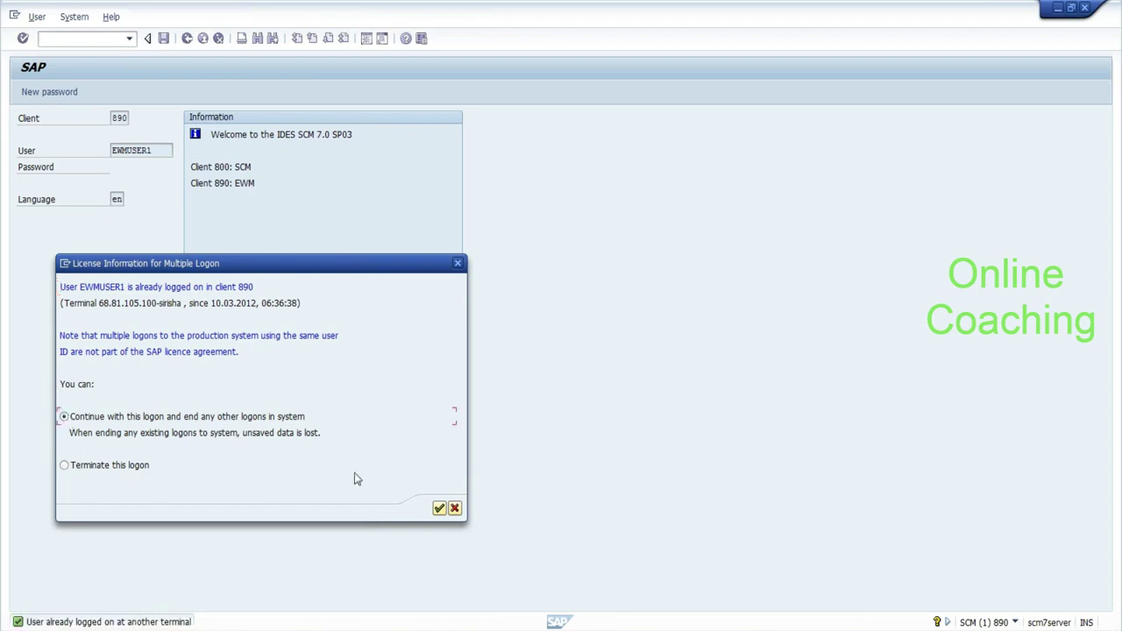
{"action": "left_click", "coordinate": [439, 509]}
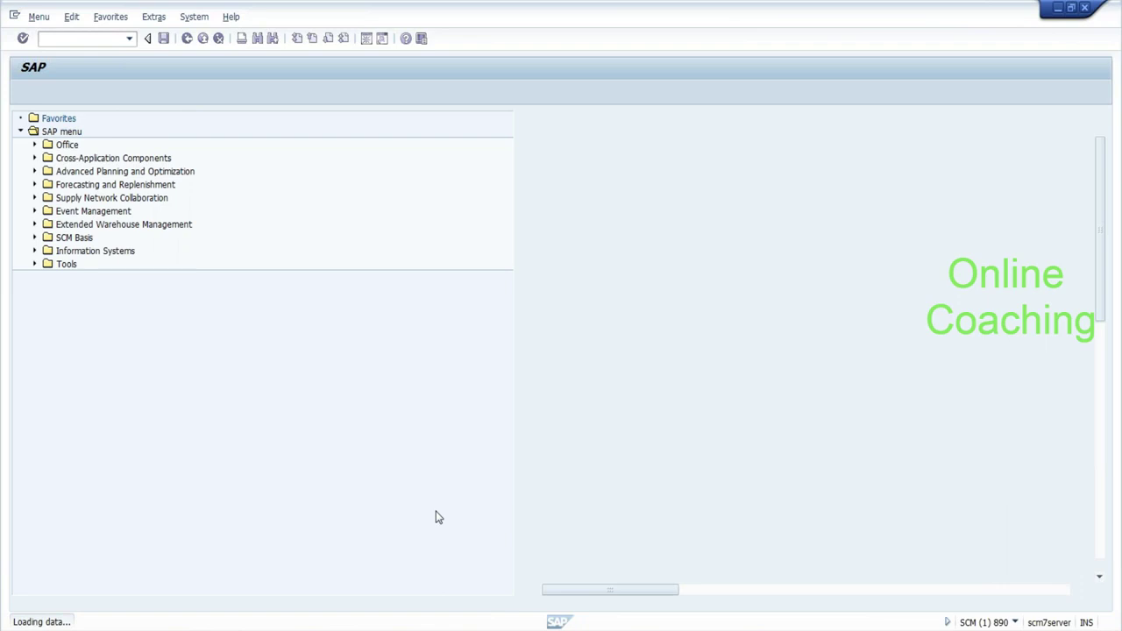
{"action": "type", "text": "/n/s"}
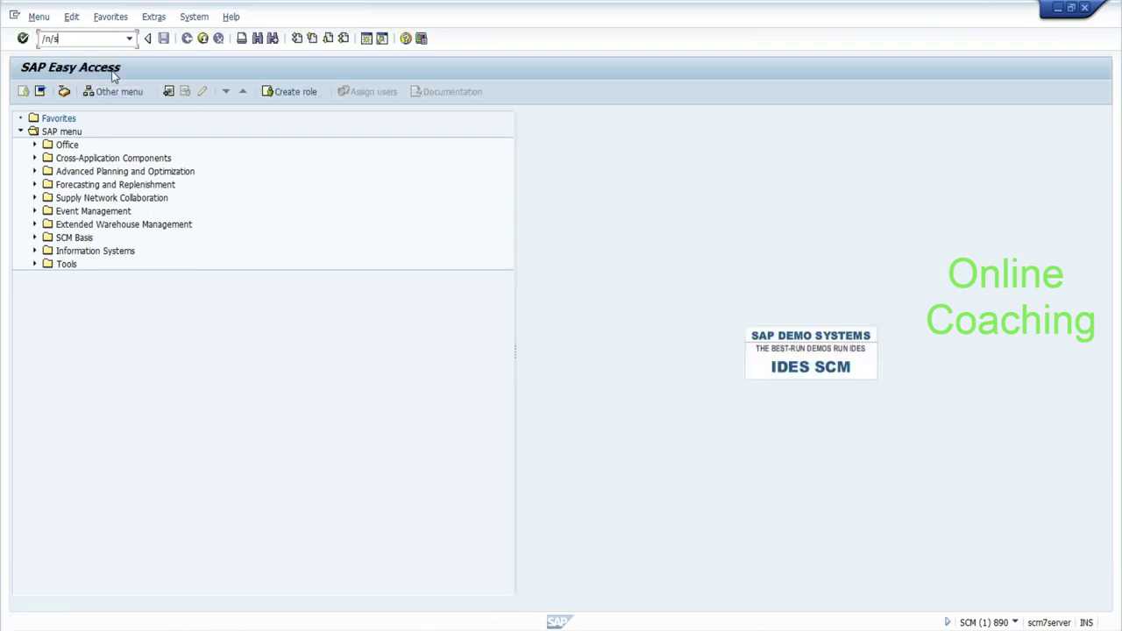
{"action": "type", "text": "cwm/mon"}
Run the warehouse monitor for warehouse EHYD with monitor SAP.
{"action": "key", "text": "Return"}
{"action": "type", "text": "ehyd"}
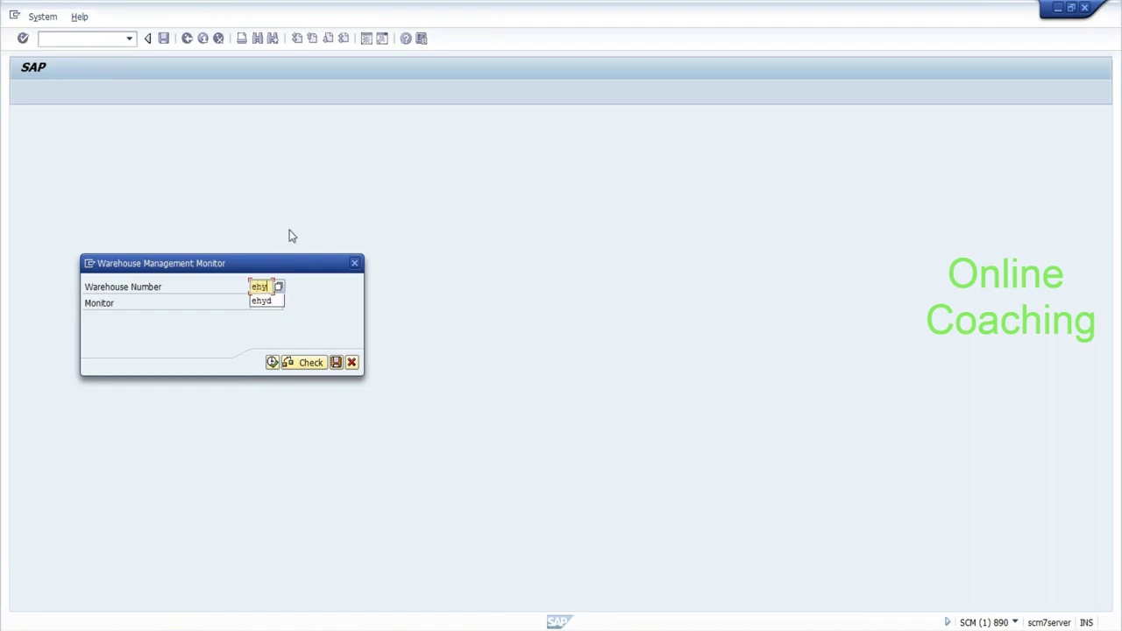
{"action": "key", "text": "Tab"}
{"action": "type", "text": "sap"}
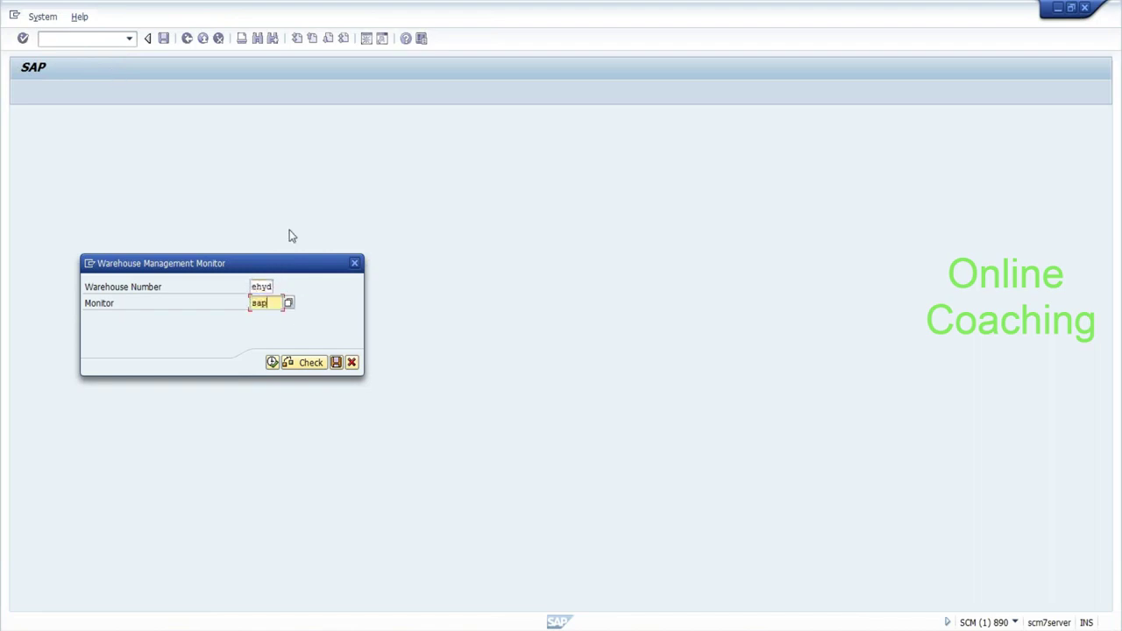
{"action": "left_click", "coordinate": [273, 362]}
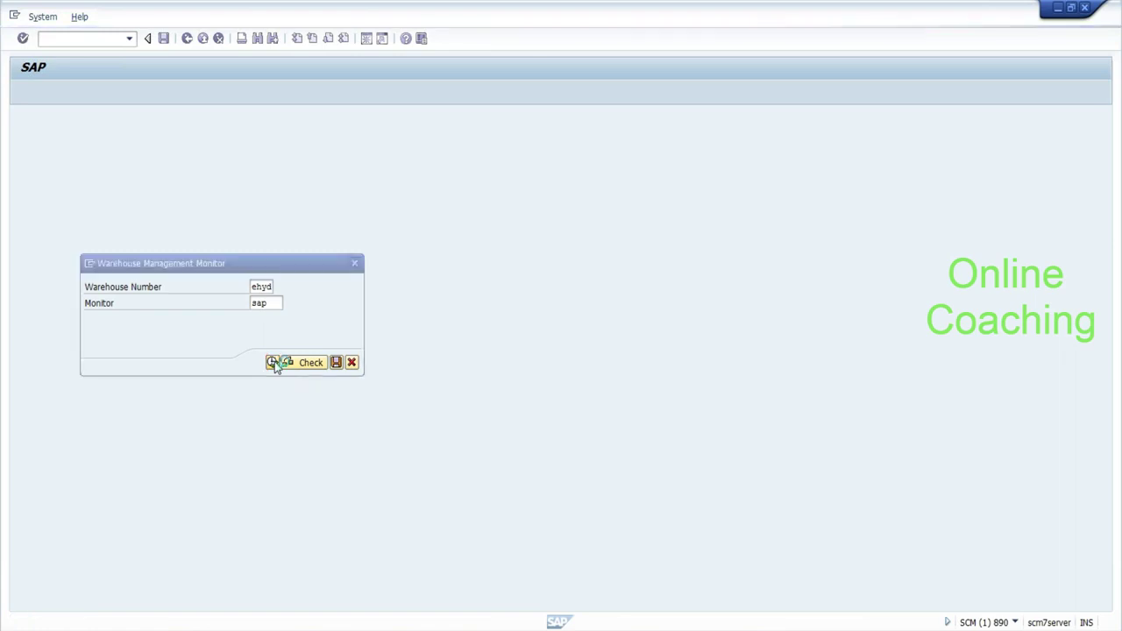
Expand Documents and open the Warehouse Order selection criteria.
{"action": "left_click", "coordinate": [19, 153]}
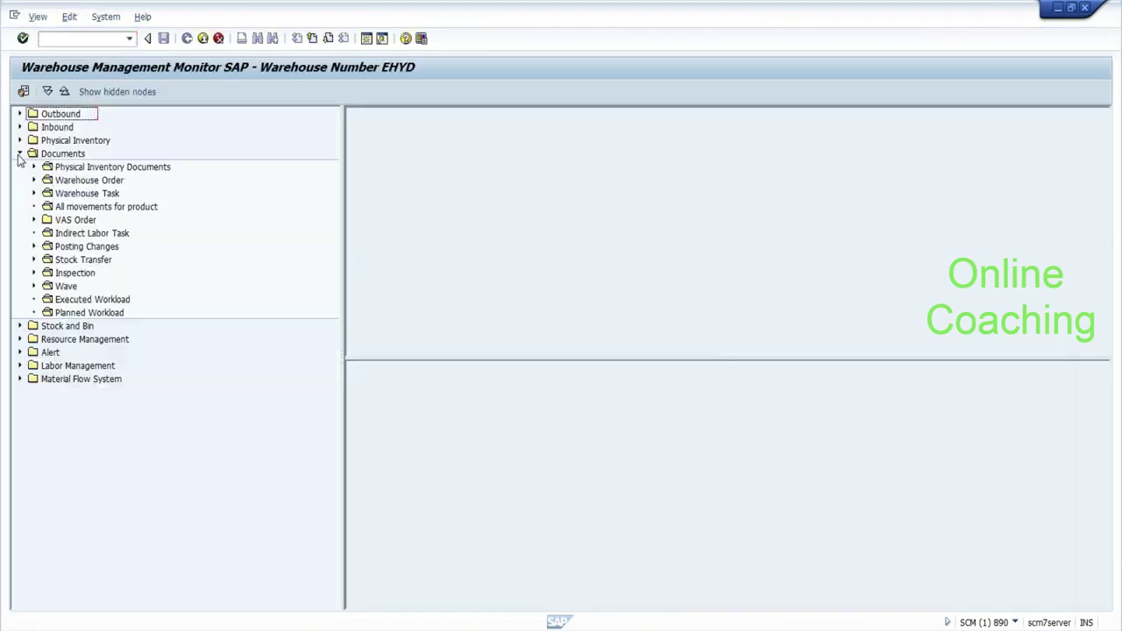
{"action": "left_click", "coordinate": [34, 179]}
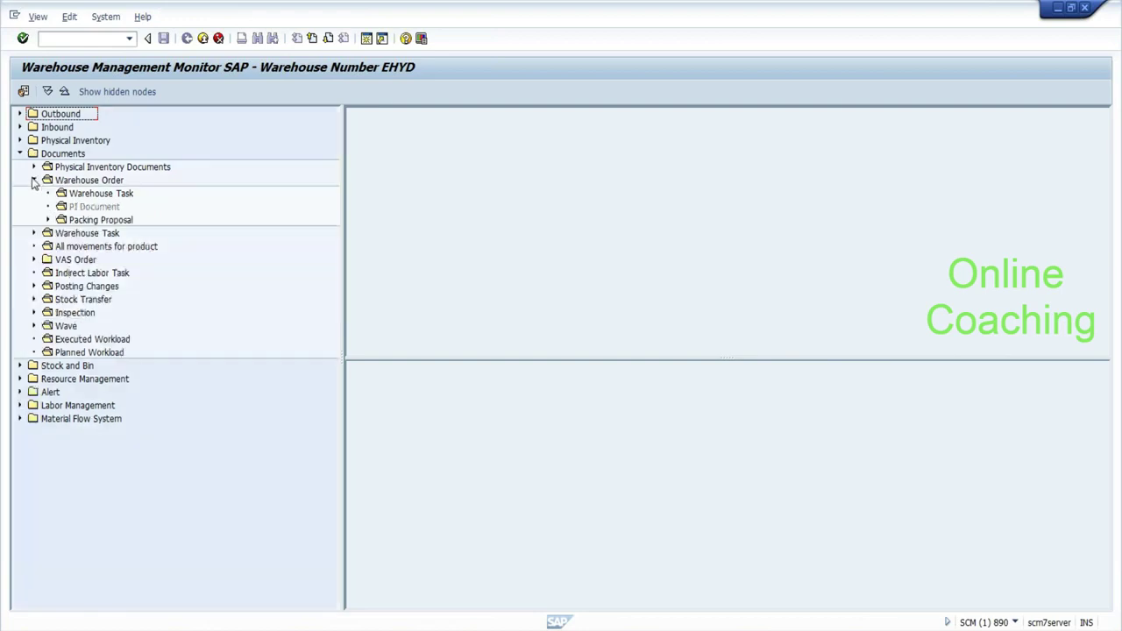
{"action": "left_click", "coordinate": [66, 182]}
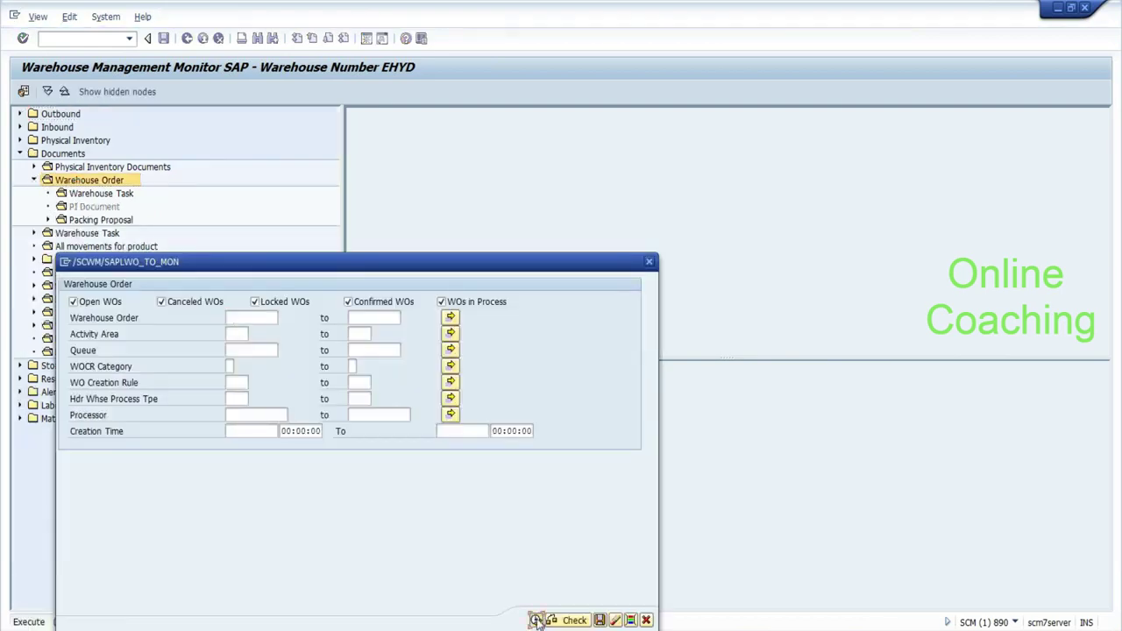
Execute the selection, widen the results pane, and select warehouse order 3000002.
{"action": "left_click", "coordinate": [535, 619]}
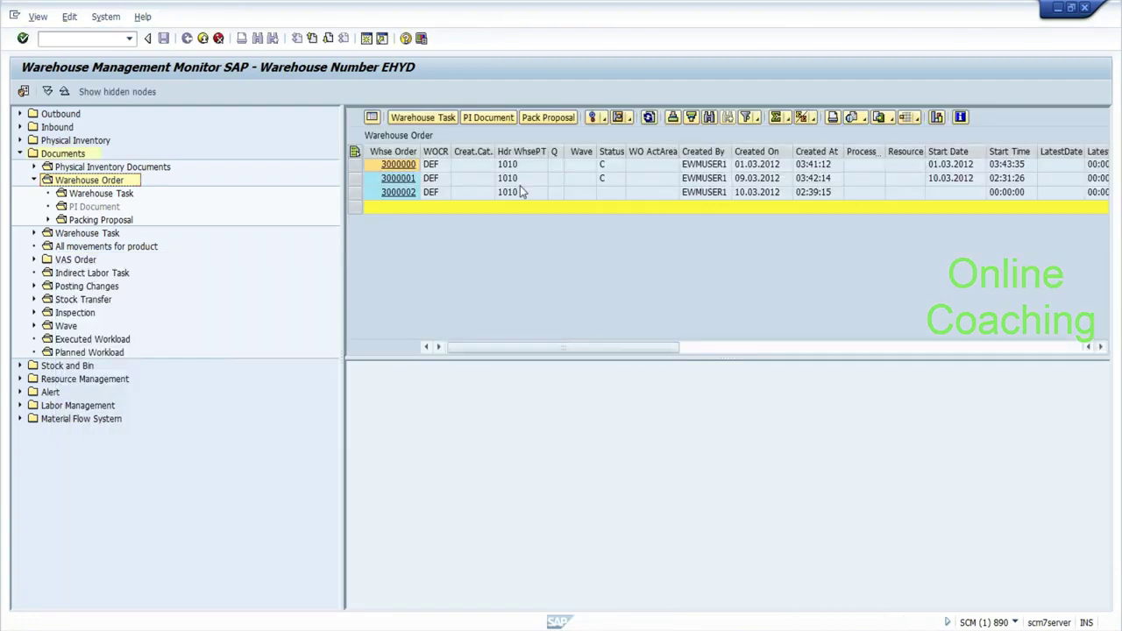
{"action": "left_click_drag", "start_coordinate": [341, 216], "coordinate": [93, 208]}
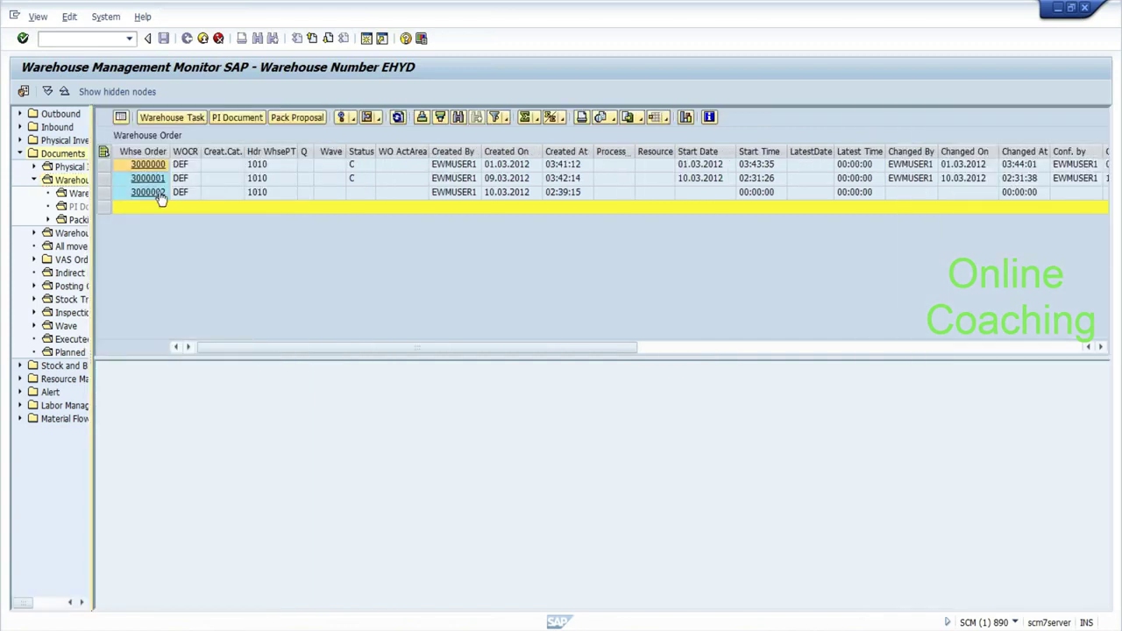
{"action": "left_click", "coordinate": [256, 194]}
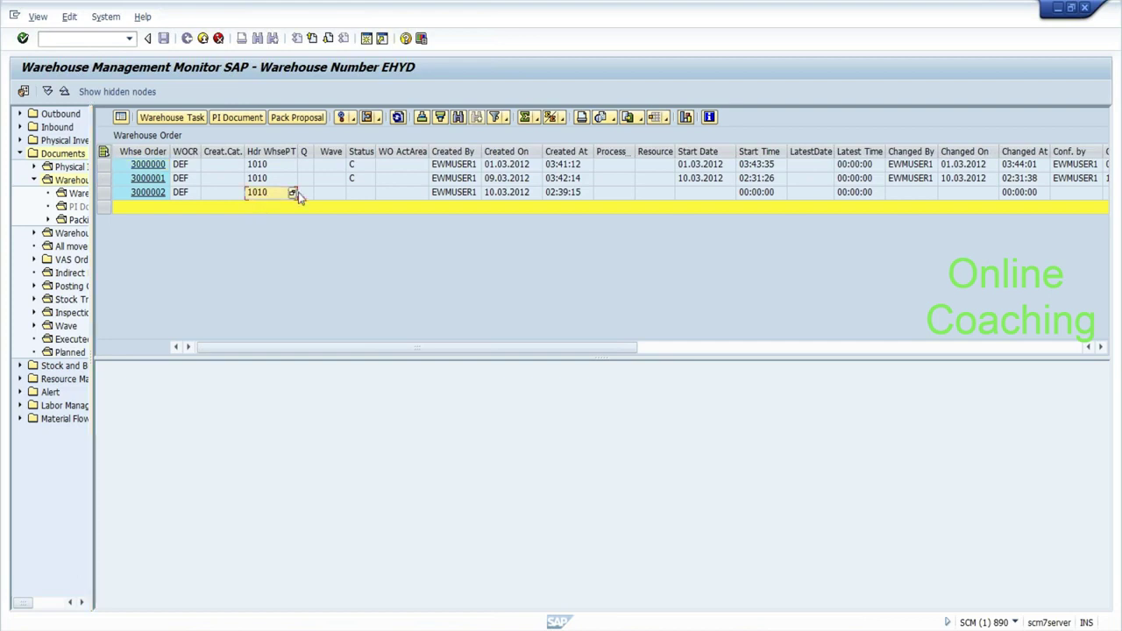
{"action": "left_click", "coordinate": [358, 193]}
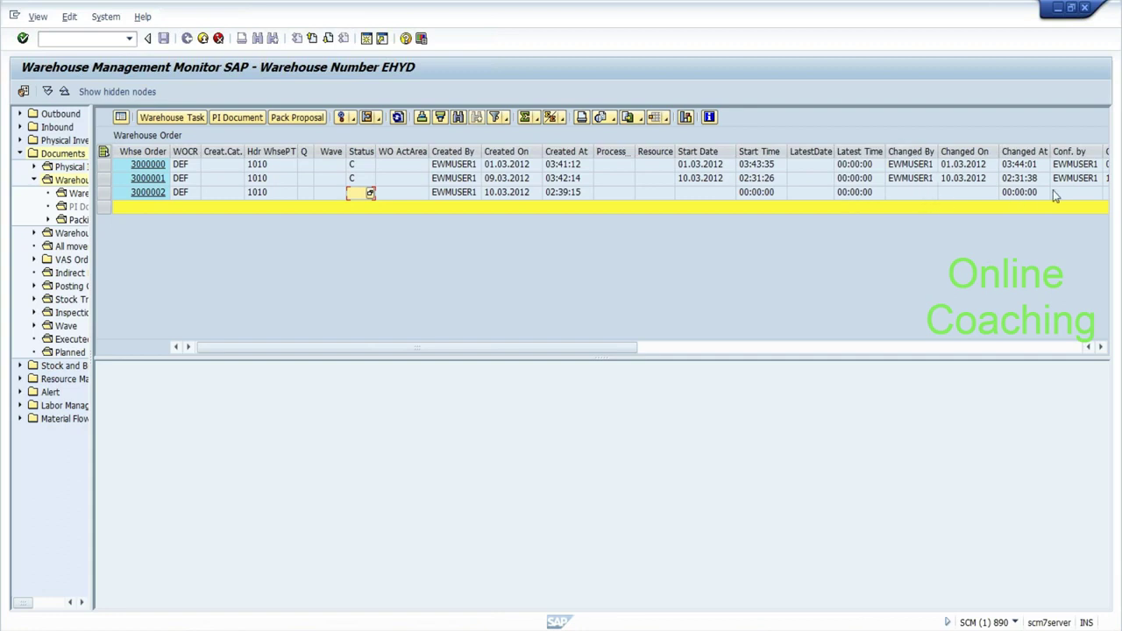
{"action": "left_click", "coordinate": [103, 192]}
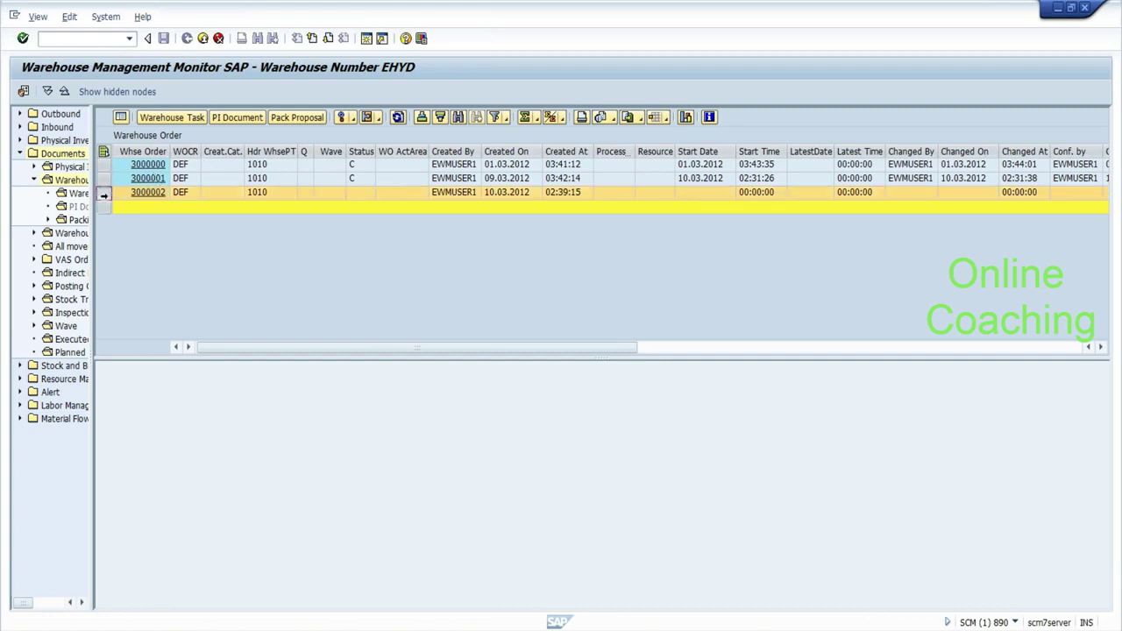
{"action": "left_click", "coordinate": [353, 119]}
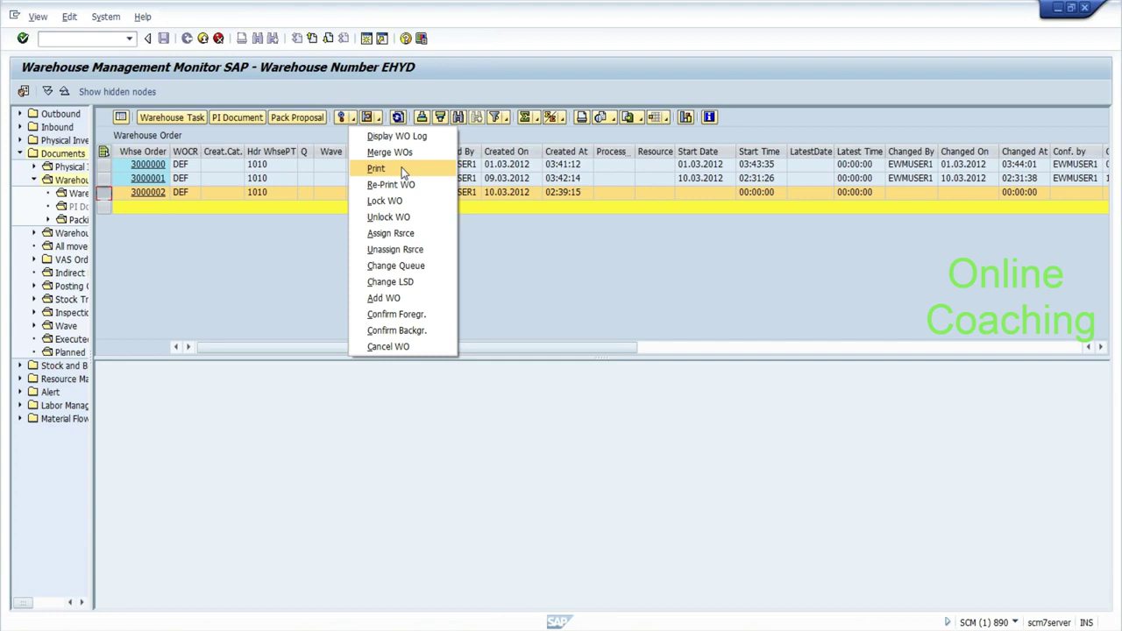
{"action": "left_click", "coordinate": [379, 298]}
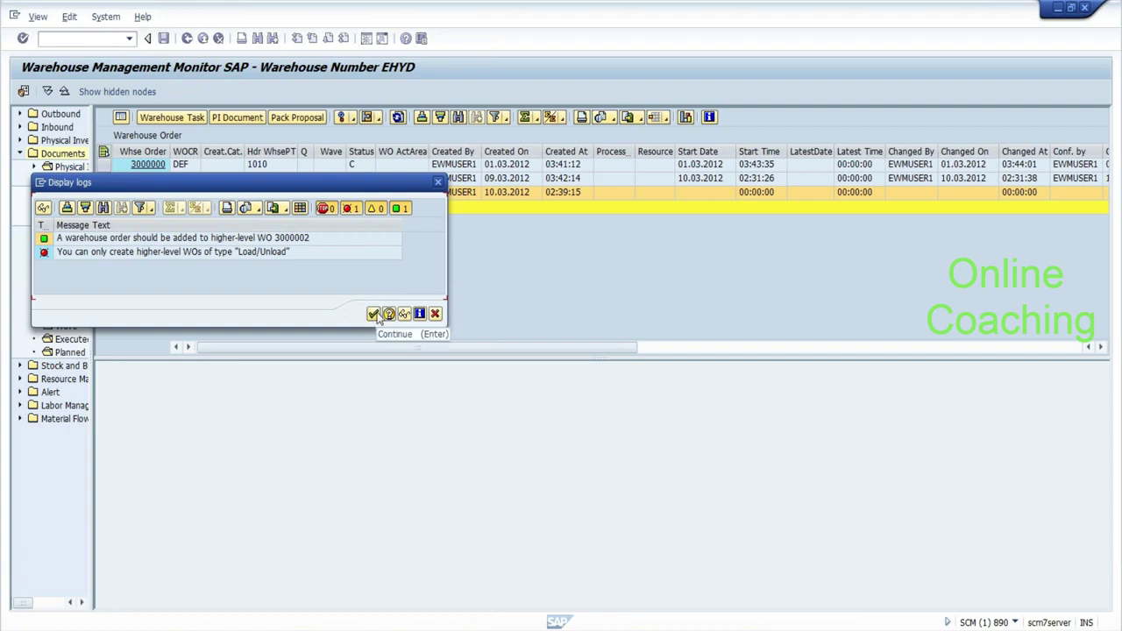
{"action": "left_click", "coordinate": [374, 314]}
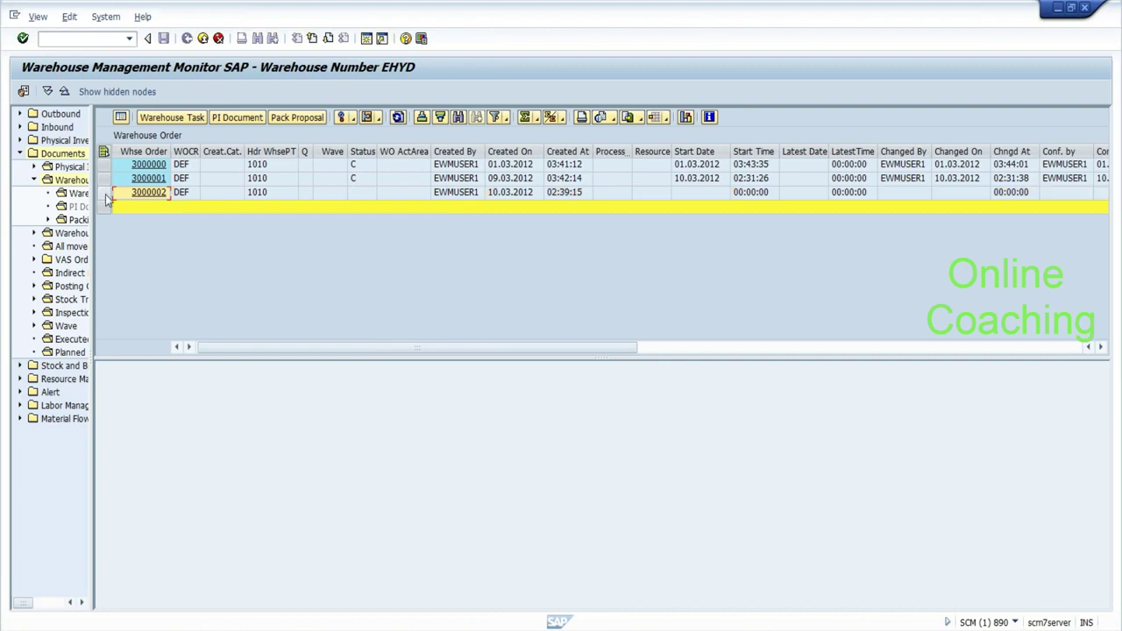
Select order 3000002 and choose Confirm Foregr. from the More Methods dropdown.
{"action": "left_click", "coordinate": [105, 193]}
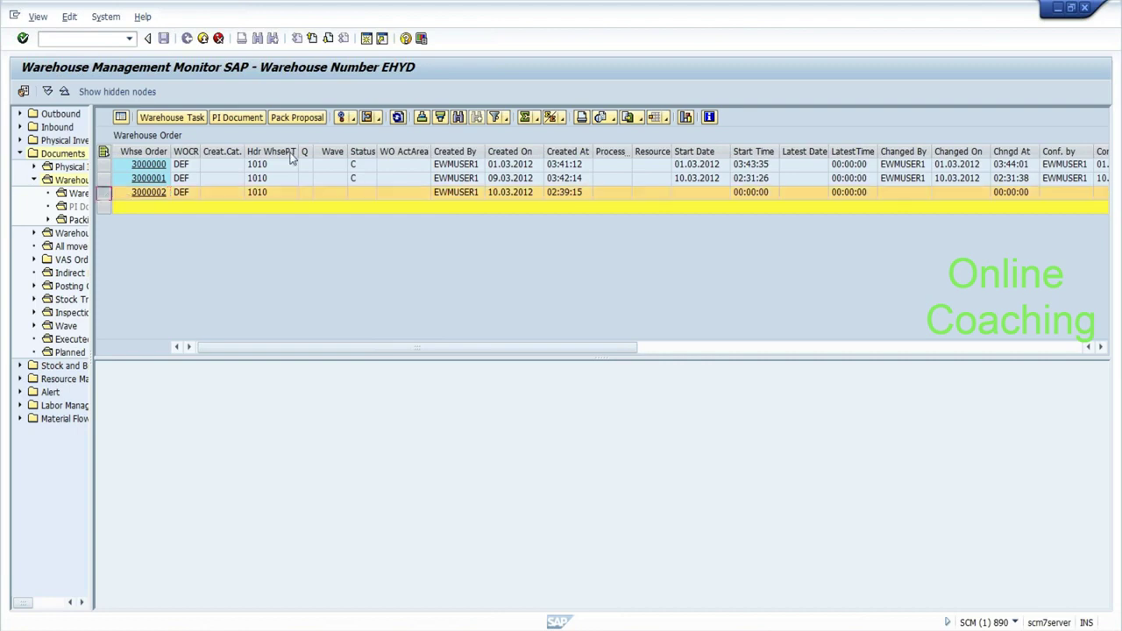
{"action": "left_click", "coordinate": [352, 121]}
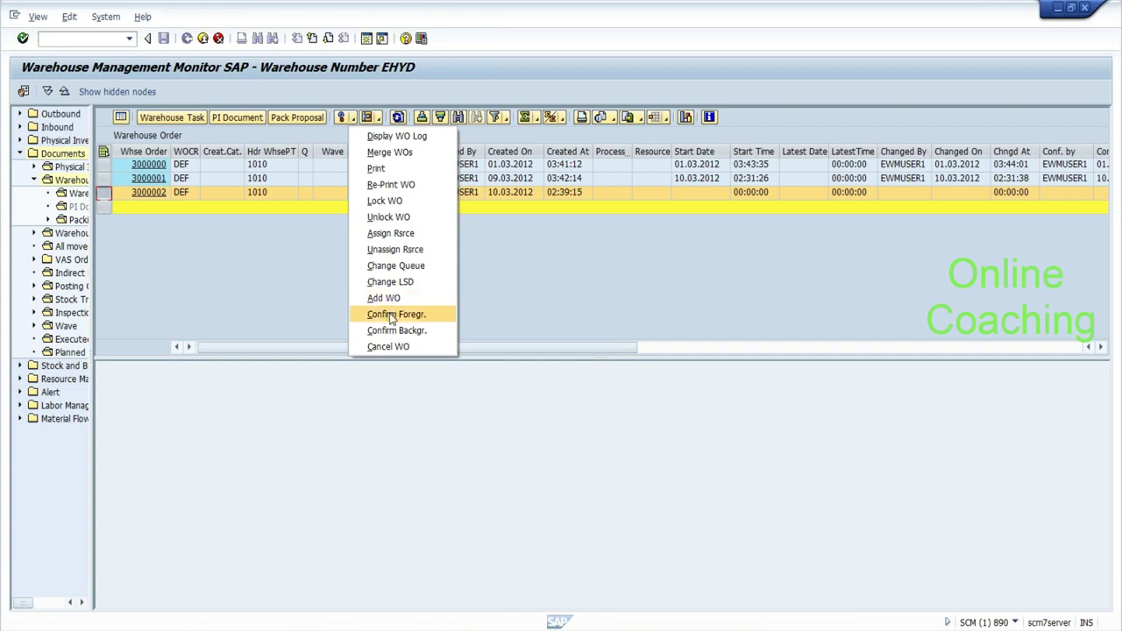
{"action": "left_click", "coordinate": [391, 316]}
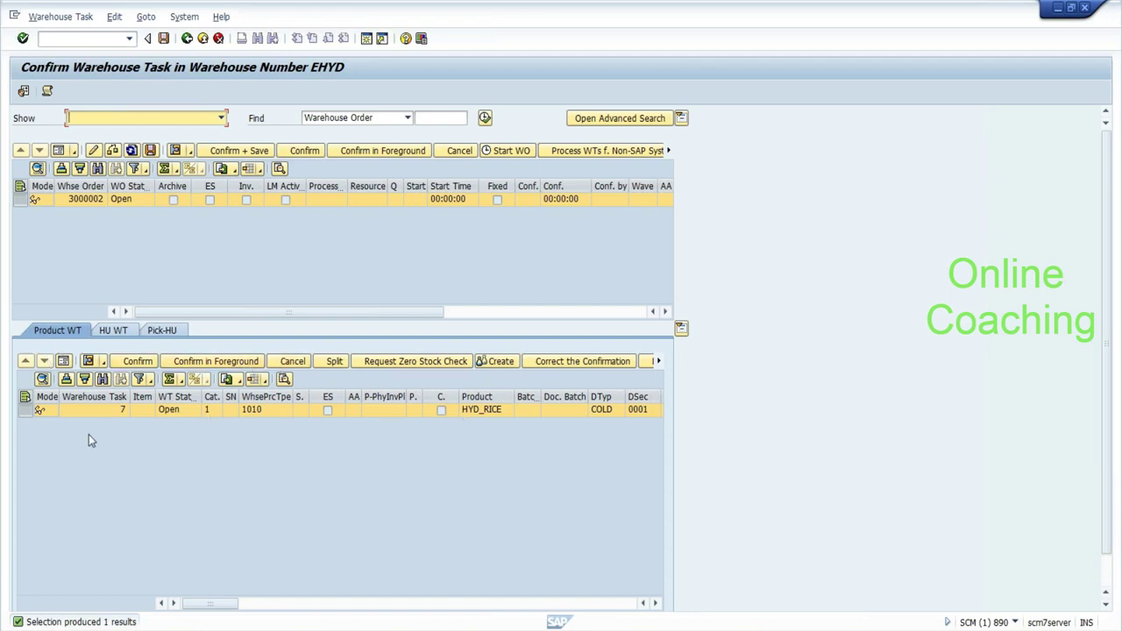
Show task 7 in form view, set it to Confirm in Foreground, and check its 5 ST destination quantity.
{"action": "left_click", "coordinate": [64, 362]}
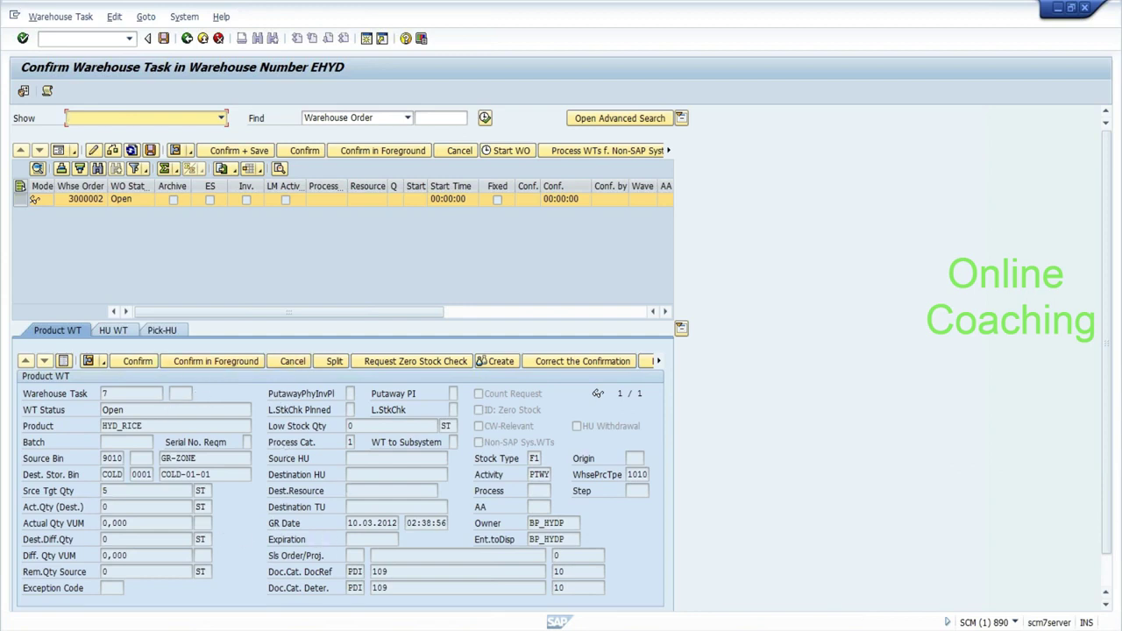
{"action": "left_click", "coordinate": [207, 369]}
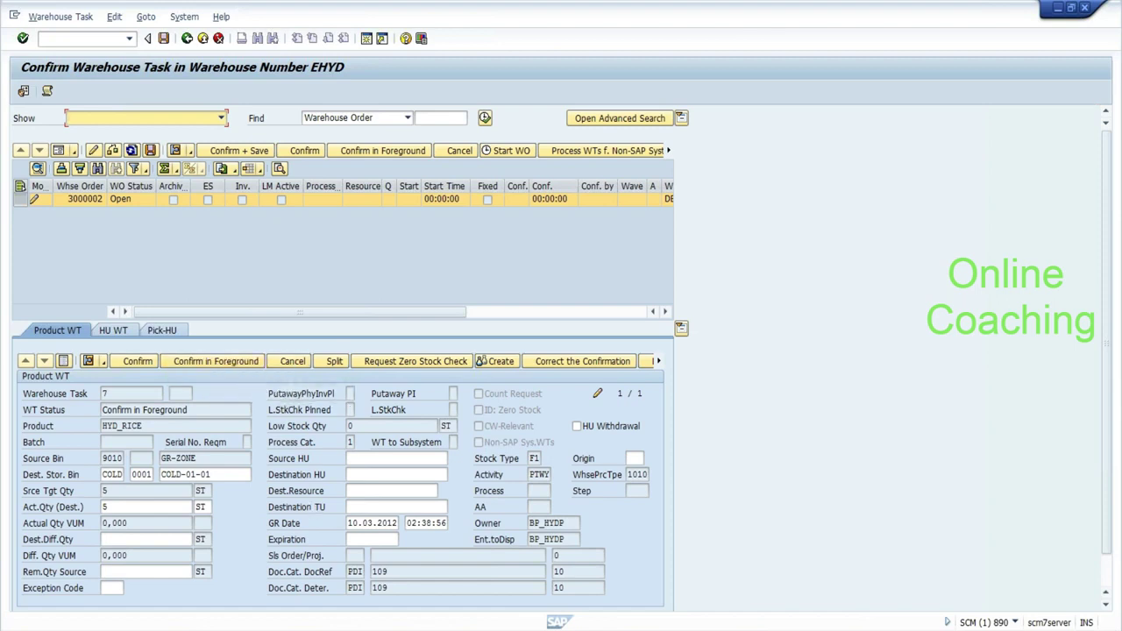
{"action": "left_click", "coordinate": [148, 507]}
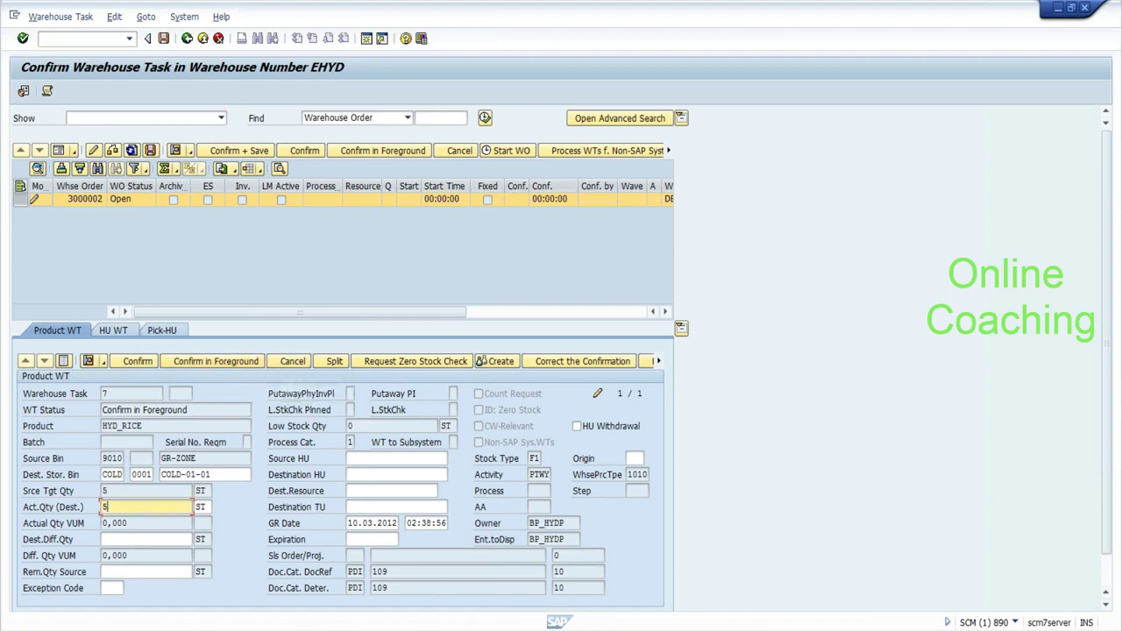
{"action": "left_click", "coordinate": [224, 474]}
{"action": "left_click", "coordinate": [123, 506]}
{"action": "left_click", "coordinate": [111, 588]}
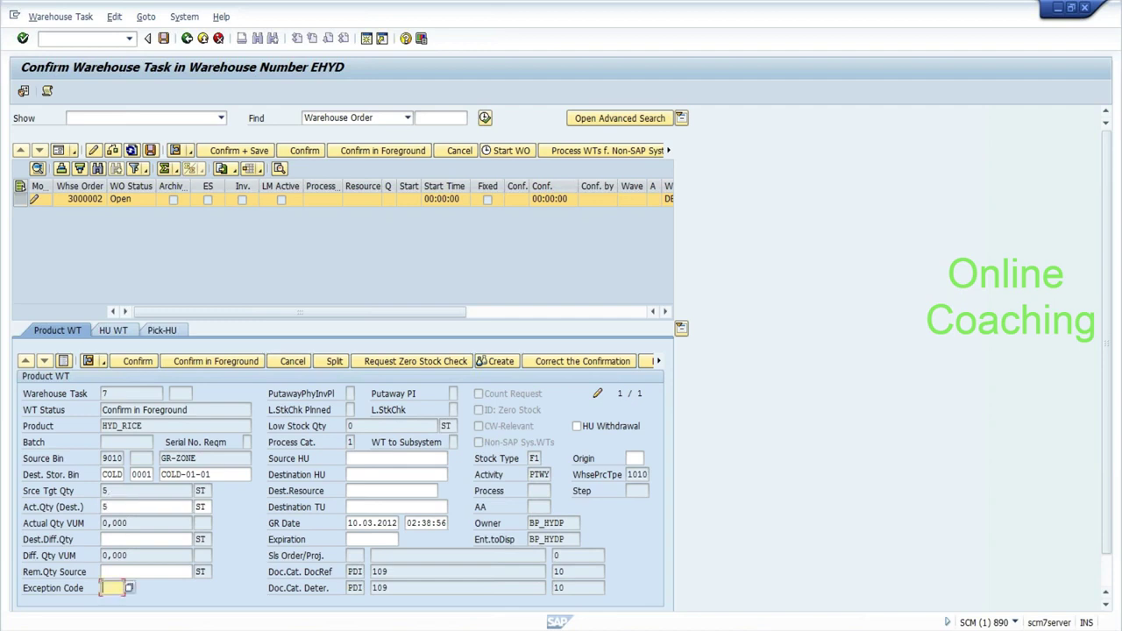
Show order 3000002 in form view and inspect its empty Resource and Queue fields.
{"action": "left_click", "coordinate": [58, 151]}
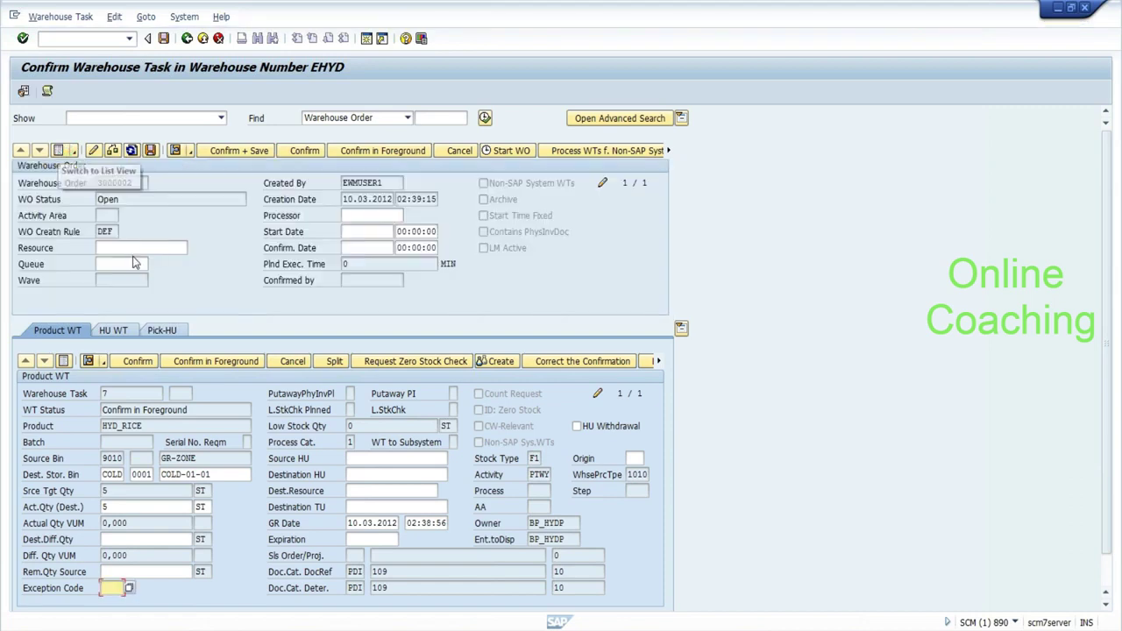
{"action": "left_click", "coordinate": [140, 247]}
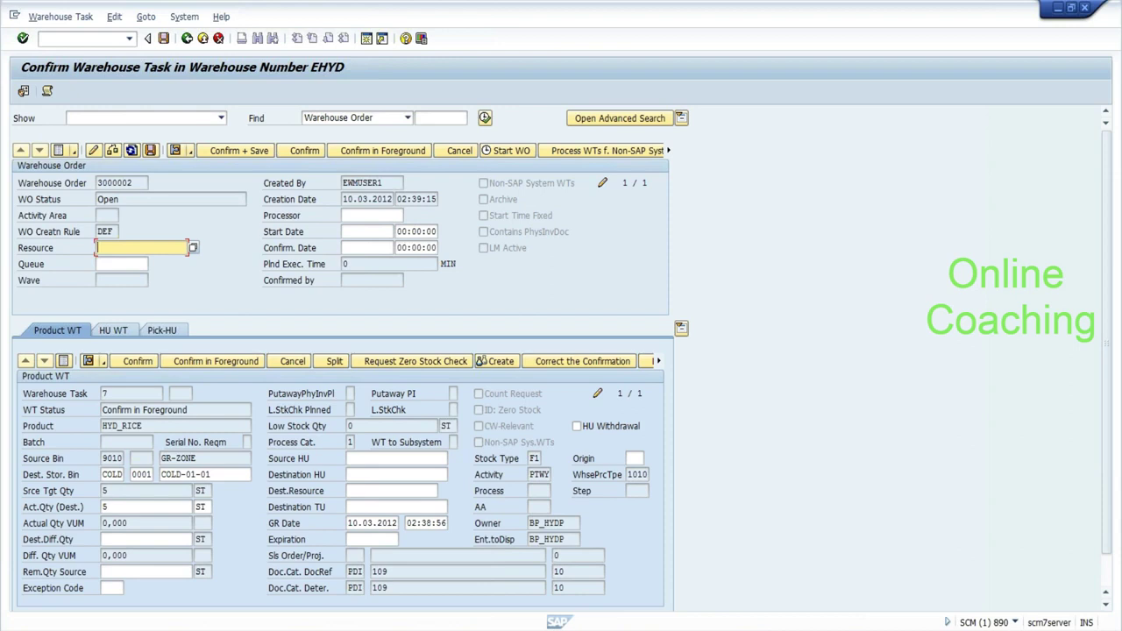
{"action": "left_click", "coordinate": [122, 264]}
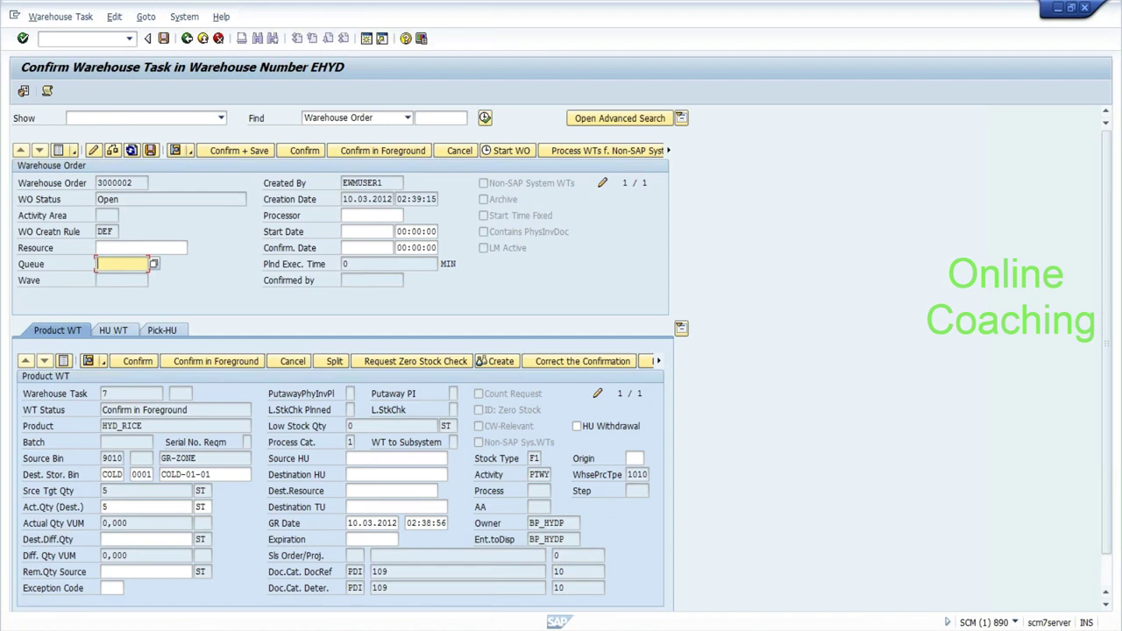
{"action": "left_click", "coordinate": [141, 246]}
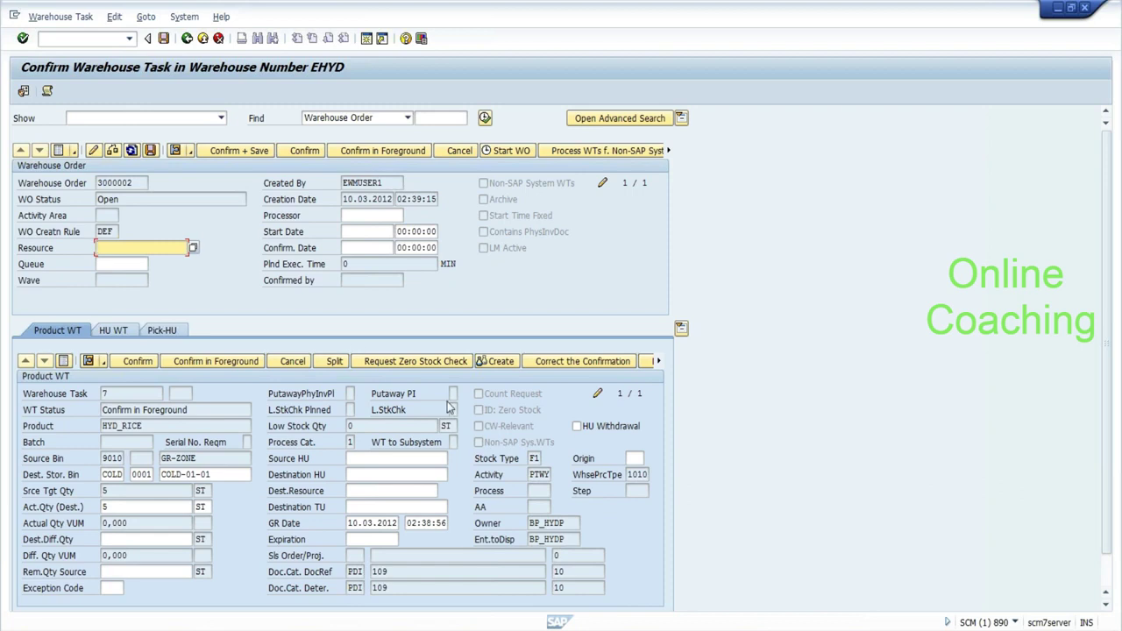
Shrink the Notepad notes window, then return to the order's DEF creation rule and Resource field.
{"action": "key", "text": "alt+Tab"}
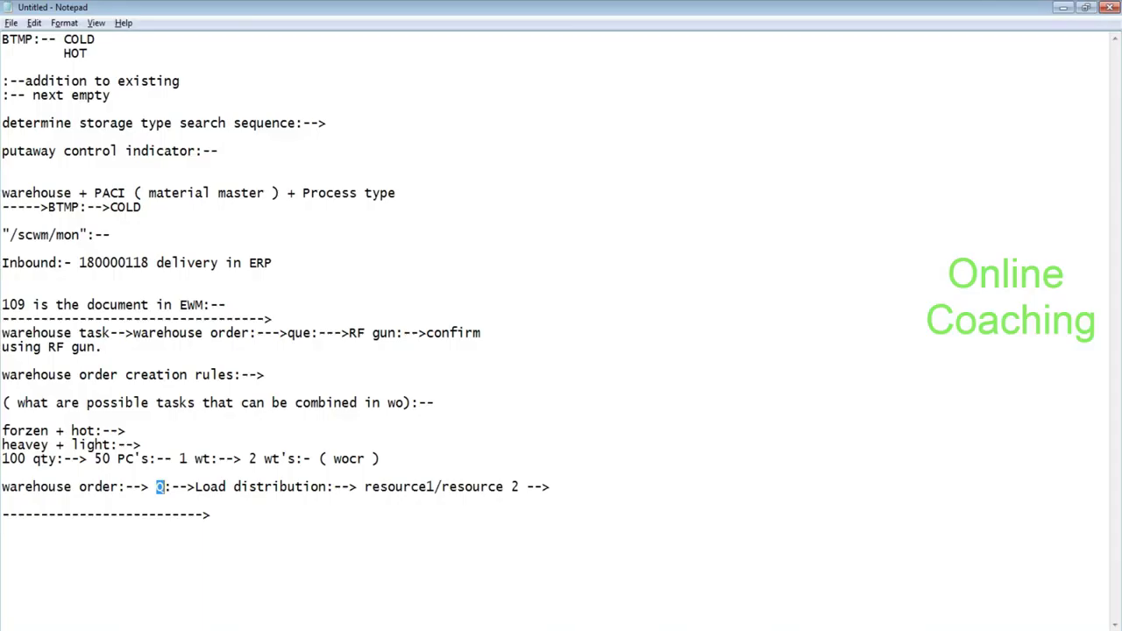
{"action": "left_click", "coordinate": [1086, 9]}
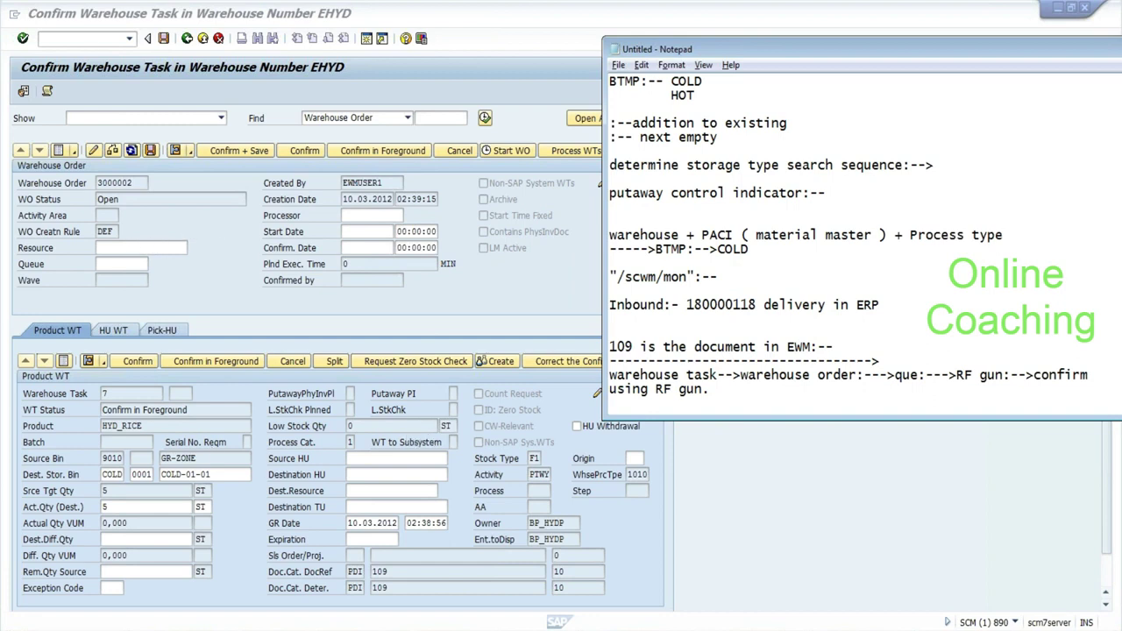
{"action": "left_click", "coordinate": [105, 232]}
{"action": "double_click", "coordinate": [105, 231]}
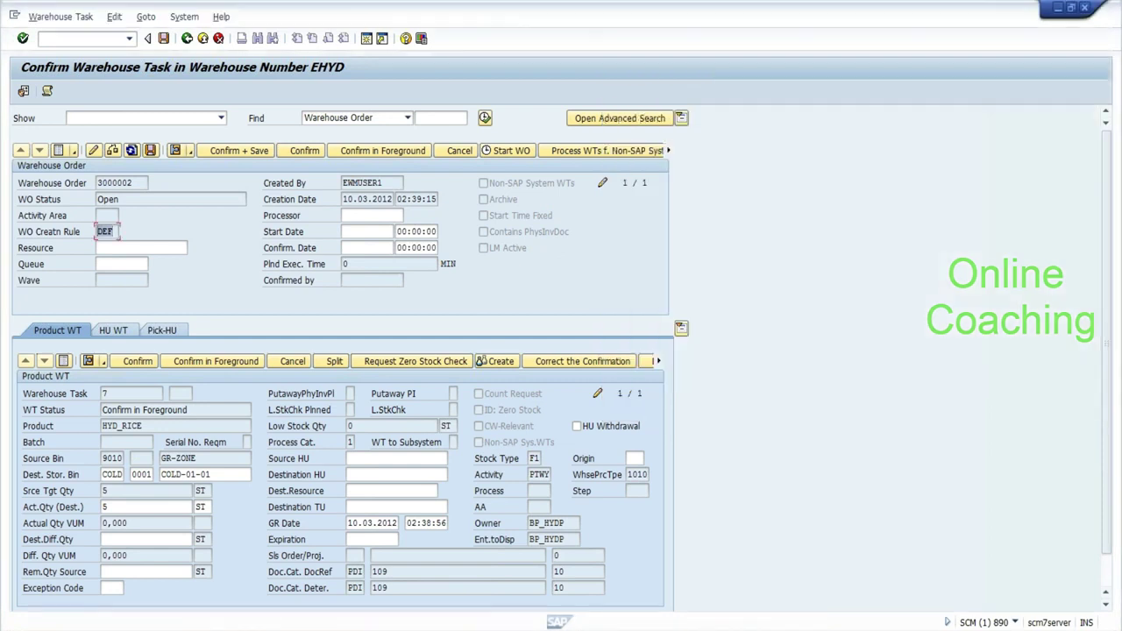
{"action": "left_click", "coordinate": [140, 247]}
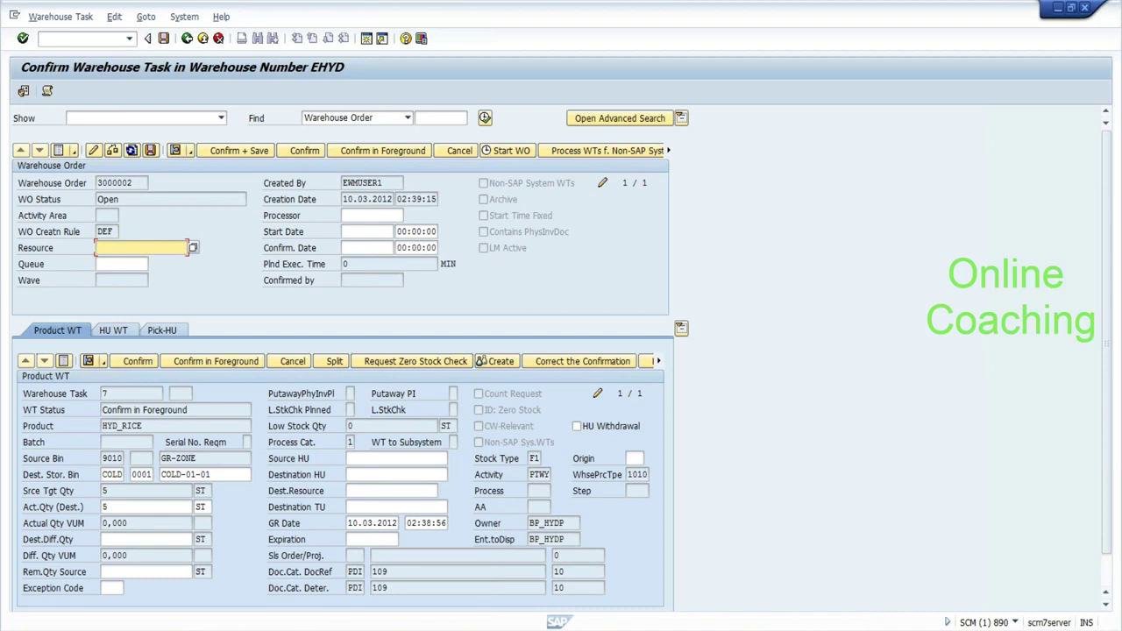
Reposition the Notepad notes window beside the SAP warehouse order screen.
{"action": "left_click", "coordinate": [121, 263]}
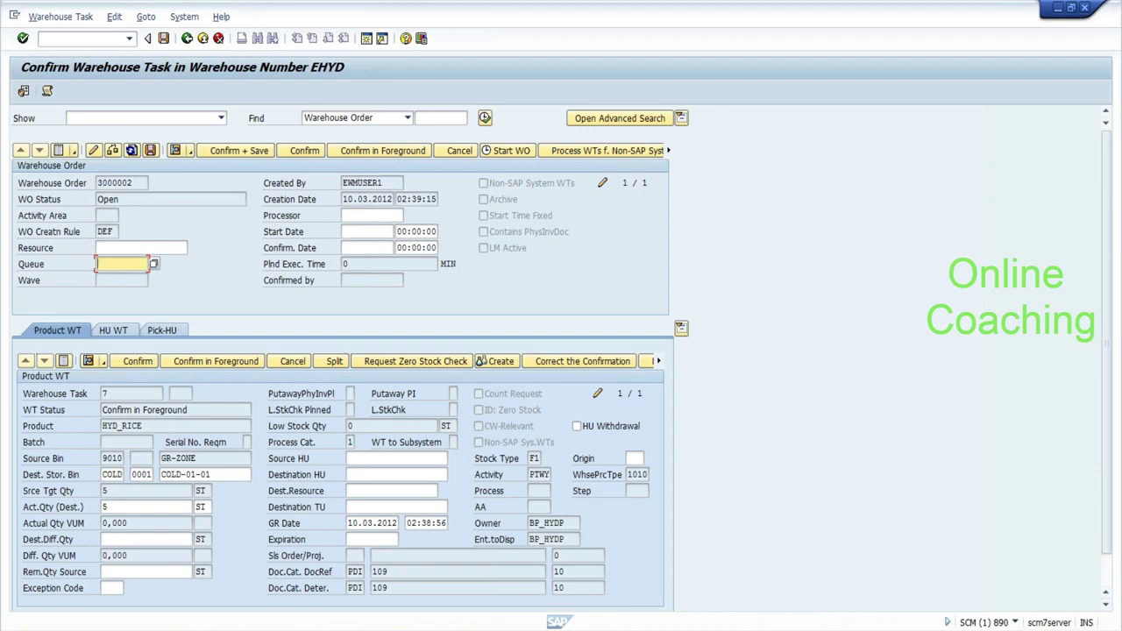
{"action": "key", "text": "alt+Tab"}
{"action": "left_click_drag", "start_coordinate": [901, 53], "coordinate": [829, 2]}
{"action": "key", "text": "alt+Tab"}
Pick the INBOUND queue for order 3000002 from the F4 list and Confirm + Save.
{"action": "left_click", "coordinate": [142, 248]}
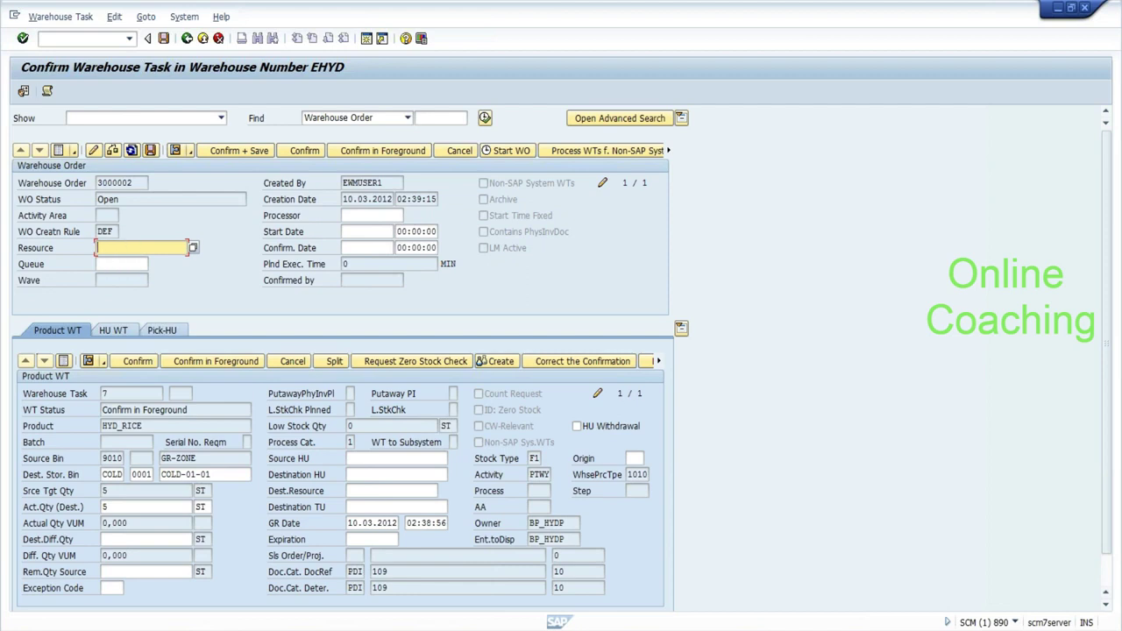
{"action": "left_click", "coordinate": [121, 264]}
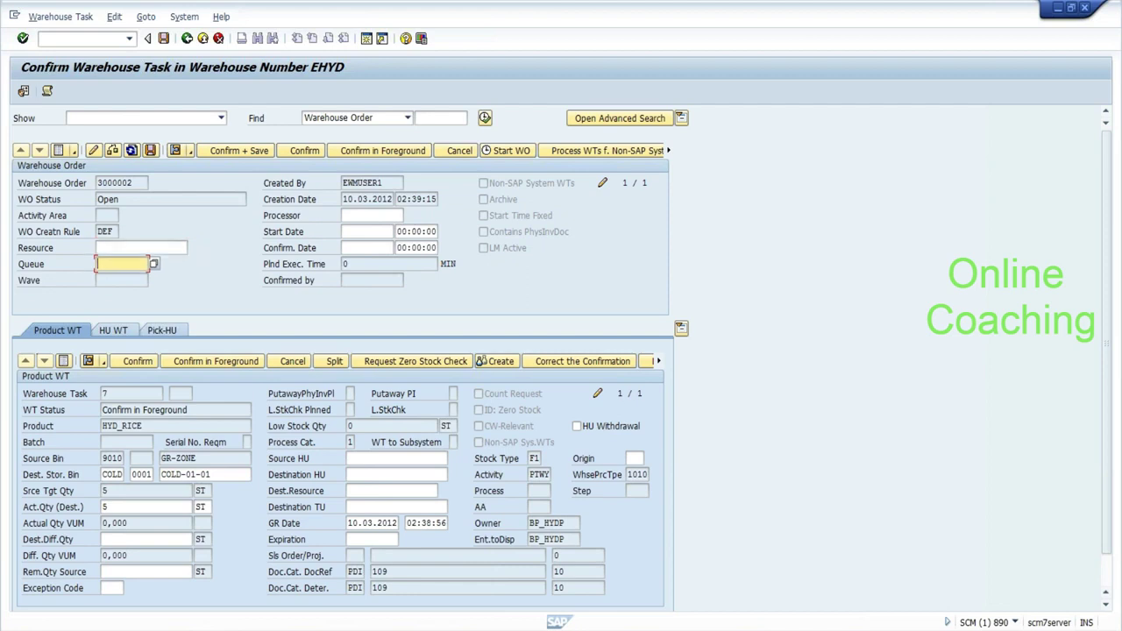
{"action": "left_click", "coordinate": [154, 265]}
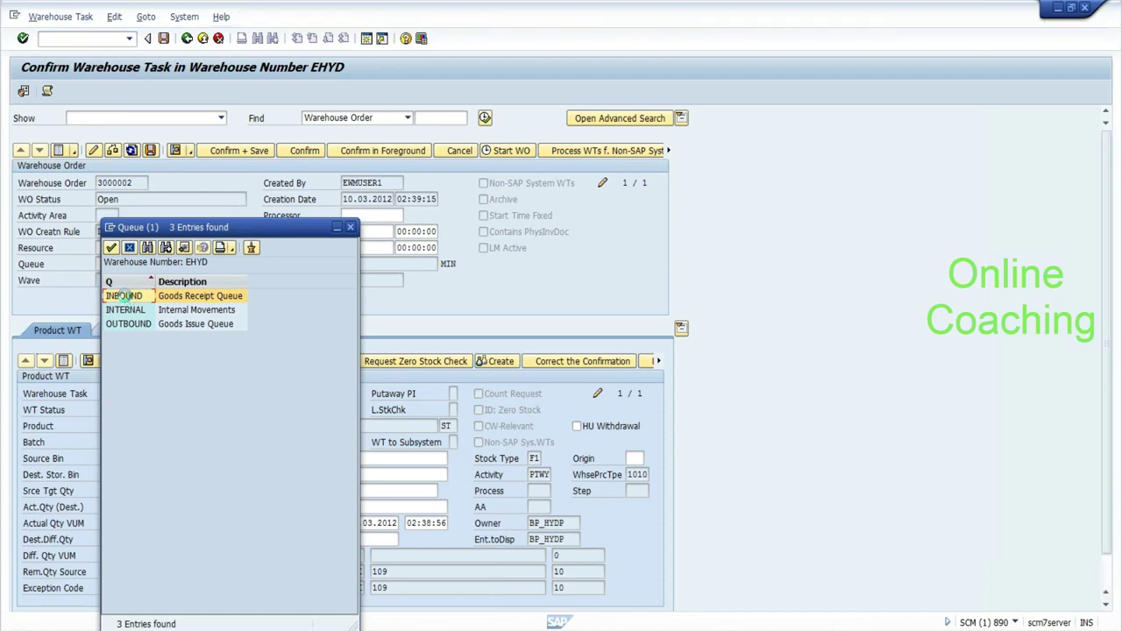
{"action": "double_click", "coordinate": [124, 297]}
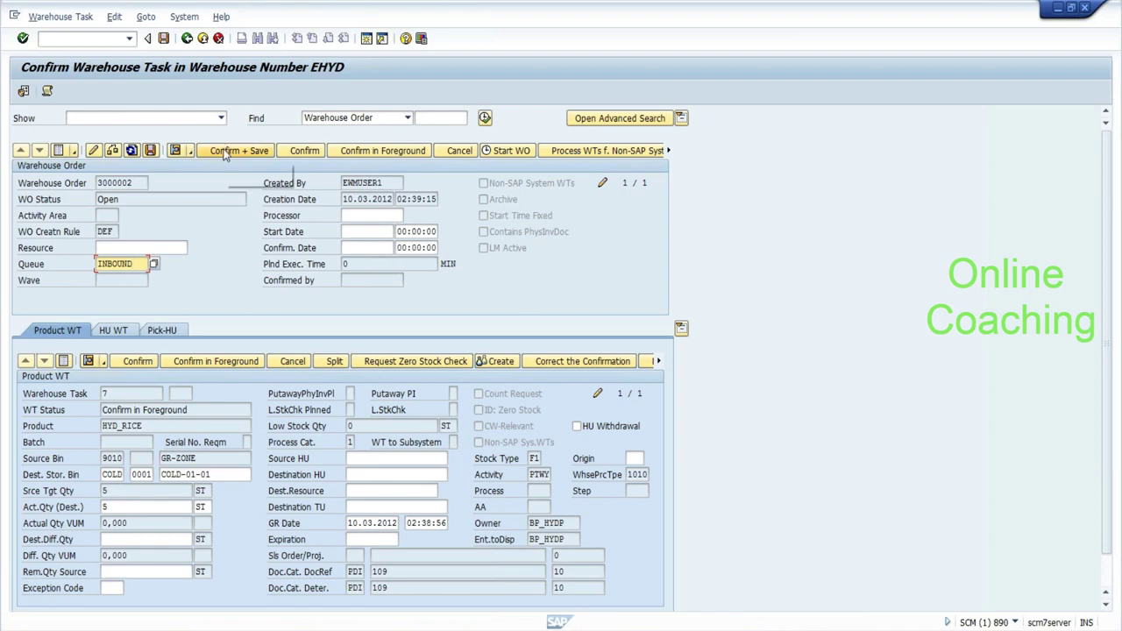
{"action": "left_click", "coordinate": [164, 38]}
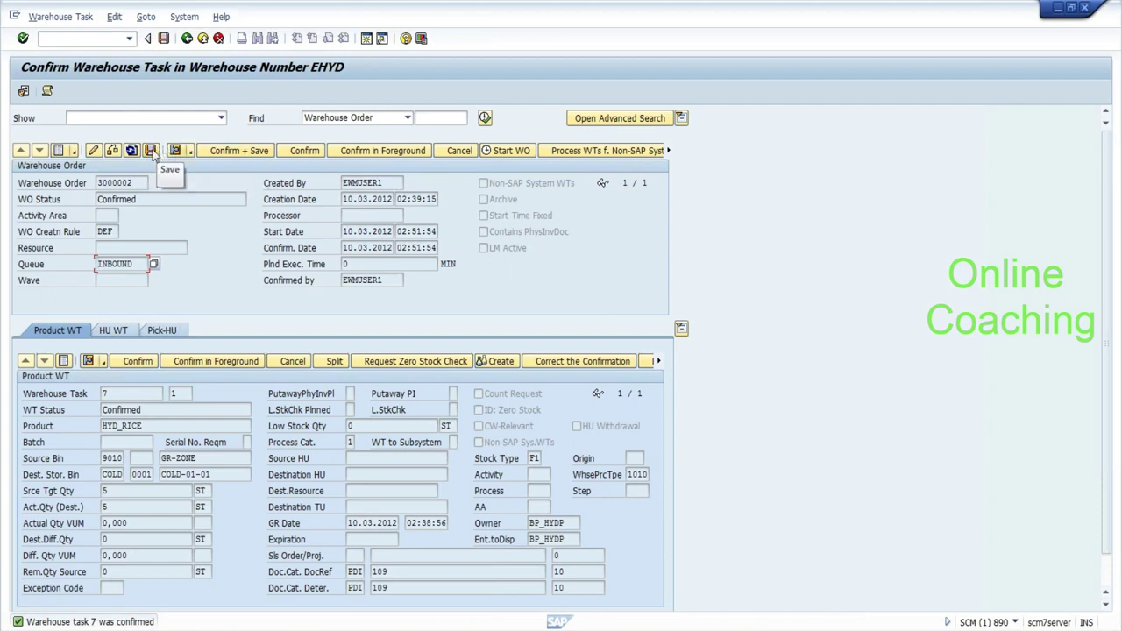
Review the confirmed task's destination bin COLD-01-01.
{"action": "left_click", "coordinate": [80, 38]}
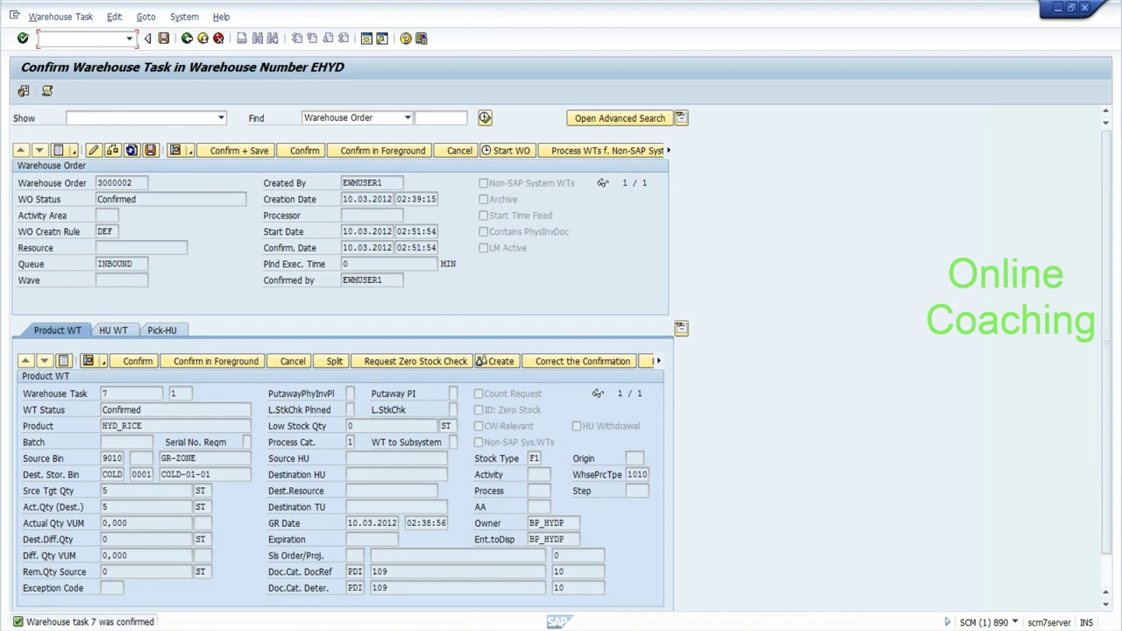
{"action": "left_click", "coordinate": [211, 474]}
{"action": "left_click_drag", "start_coordinate": [211, 474], "coordinate": [161, 474]}
{"action": "left_click", "coordinate": [161, 474]}
Enter /n/scwm/adprod in the command field, then switch to the Notepad notes.
{"action": "left_click", "coordinate": [96, 38]}
{"action": "type", "text": "/n/scwm/adprod"}
{"action": "left_click_drag", "start_coordinate": [107, 38], "coordinate": [98, 38]}
{"action": "key", "text": "alt+Tab"}
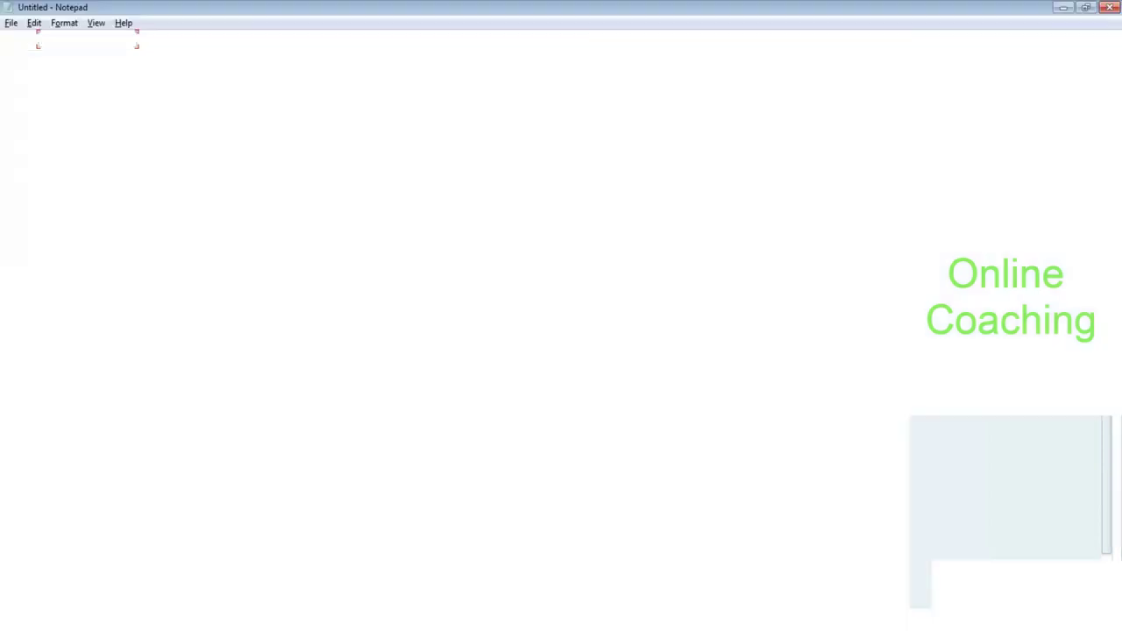
Add note lines '/scwm/adprod:-- product mo' and '/scwm/adhoc:--> HU move'.
{"action": "left_click", "coordinate": [1085, 7]}
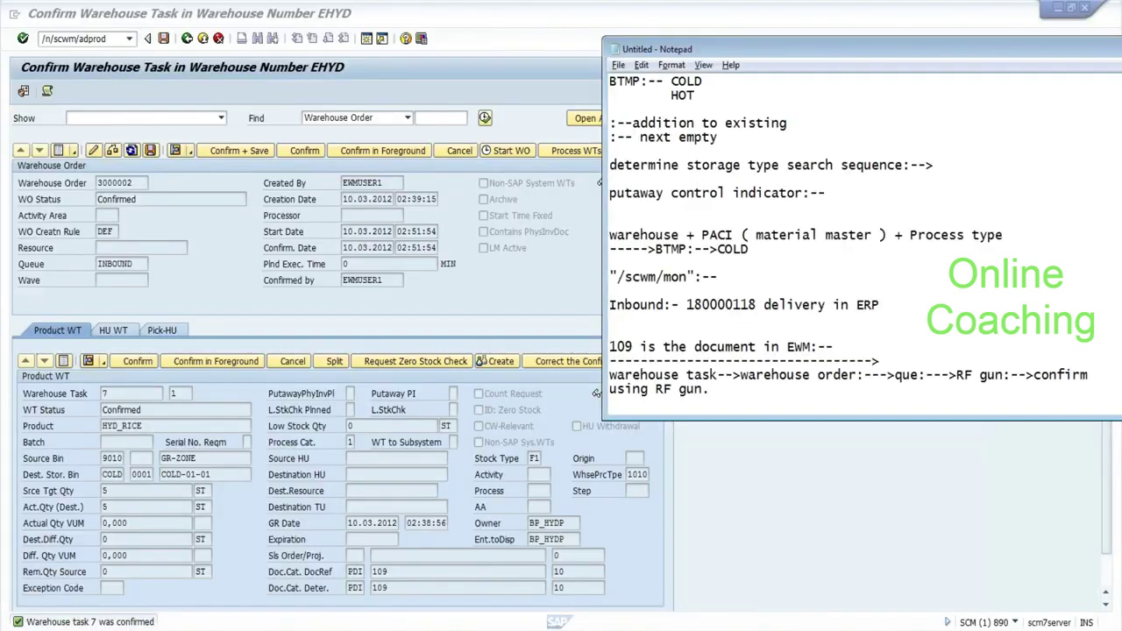
{"action": "key", "text": "Return"}
{"action": "key", "text": "Return"}
{"action": "type", "text": "/scwm/adprod:-- product mo"}
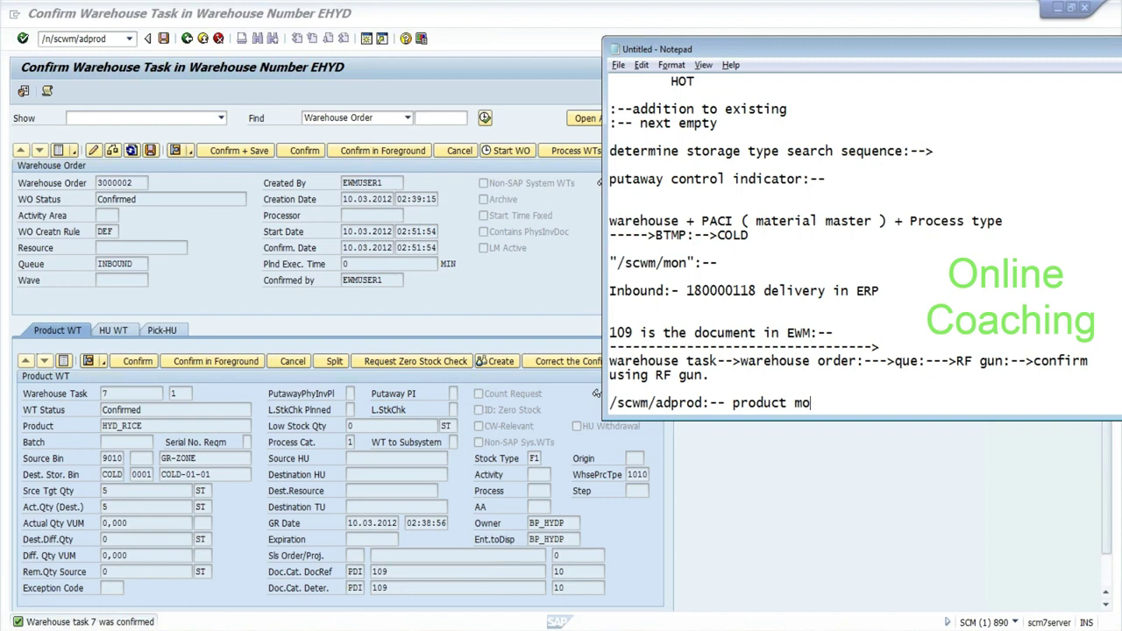
{"action": "key", "text": "Return"}
{"action": "type", "text": "/scwm/"}
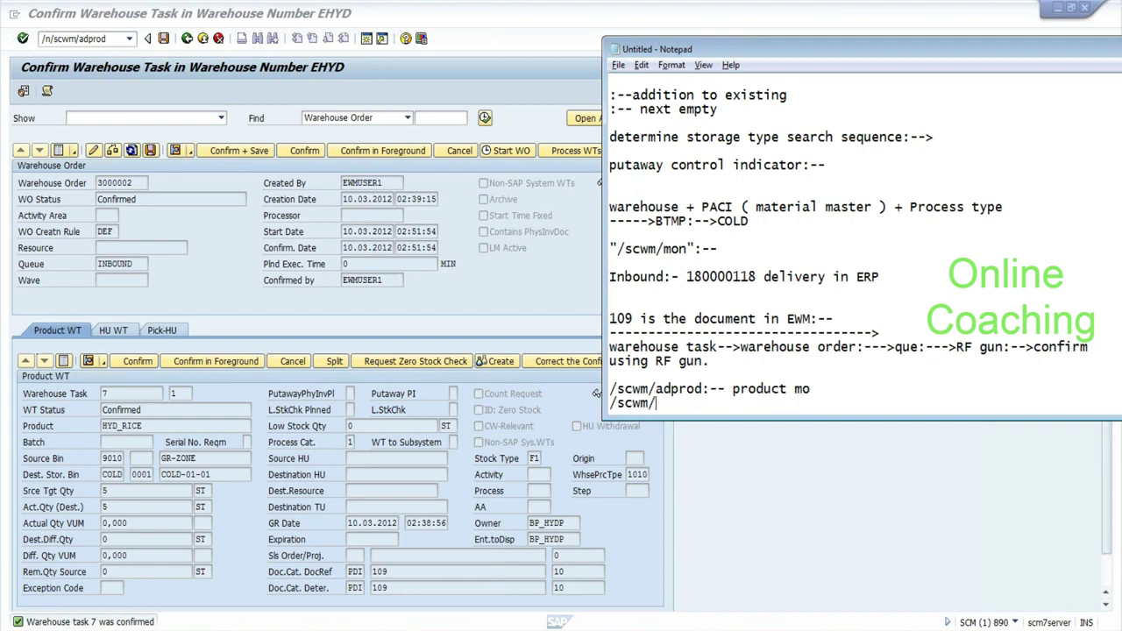
{"action": "type", "text": "adhoc:--> HU move"}
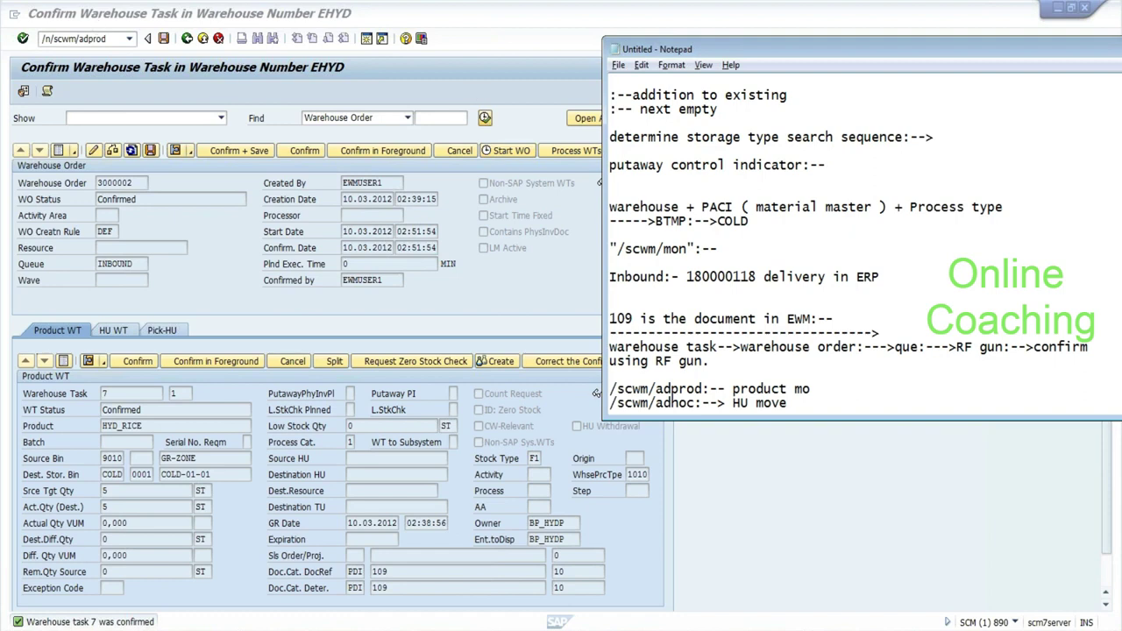
Run /n/scwm/adprod to open Create Product Warehouse Task, then mark 'warehouse order' in the notes.
{"action": "left_click", "coordinate": [93, 37]}
{"action": "key", "text": "Return"}
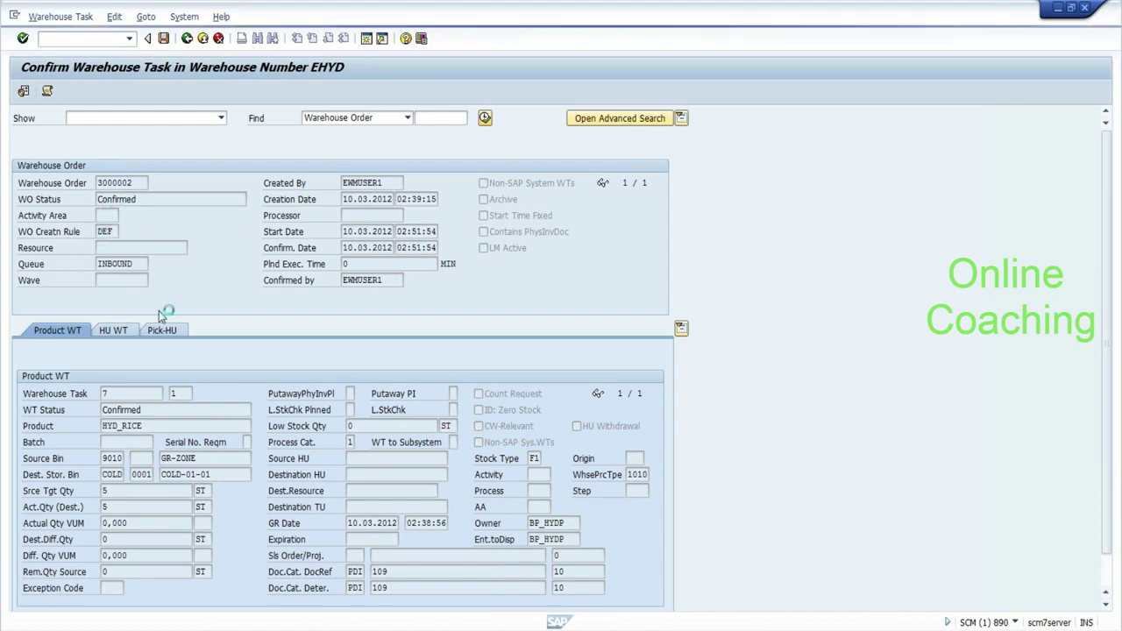
{"action": "key", "text": "alt+Tab"}
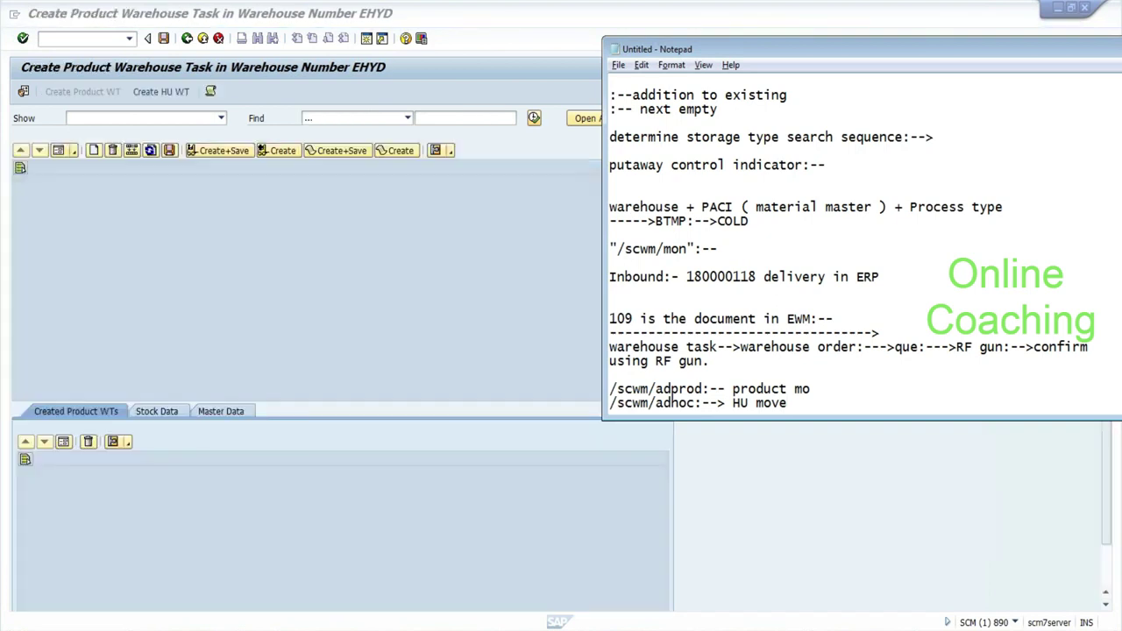
{"action": "left_click_drag", "start_coordinate": [857, 347], "coordinate": [741, 347]}
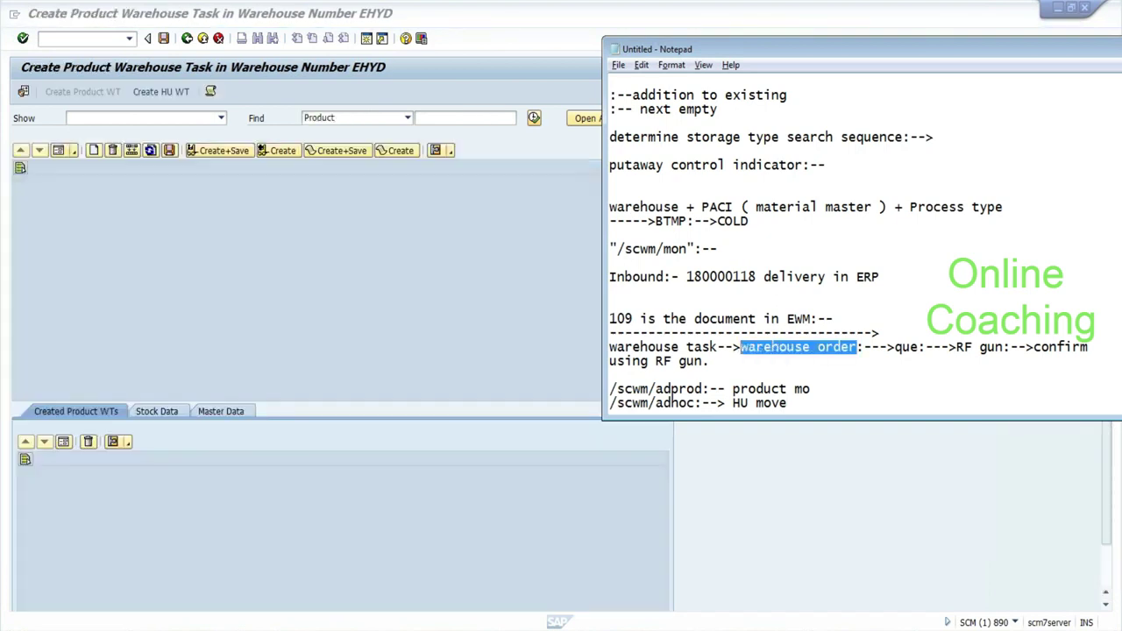
Search for product HYD_RICE and load it into the warehouse task form.
{"action": "left_click", "coordinate": [469, 248]}
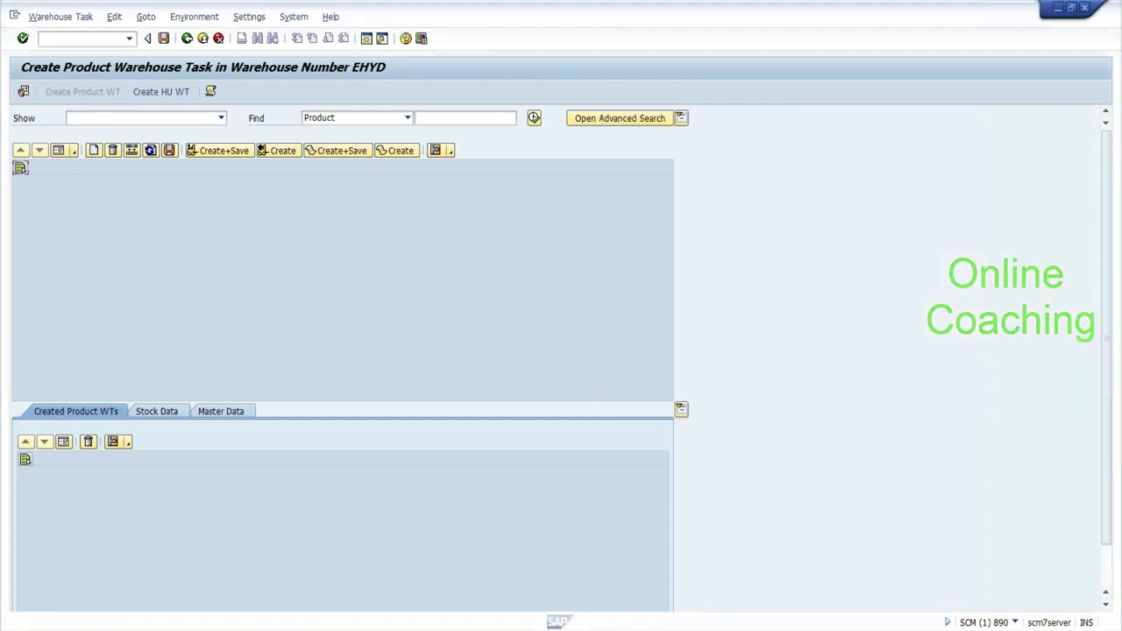
{"action": "left_click", "coordinate": [419, 118]}
{"action": "type", "text": "hyd_rice"}
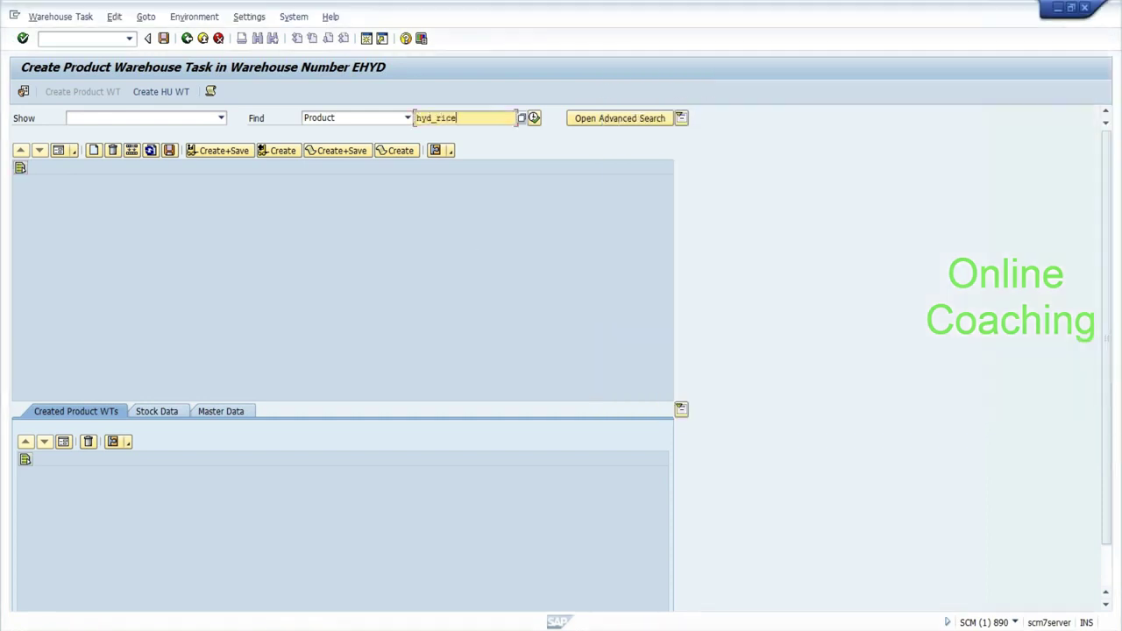
{"action": "left_click", "coordinate": [533, 118]}
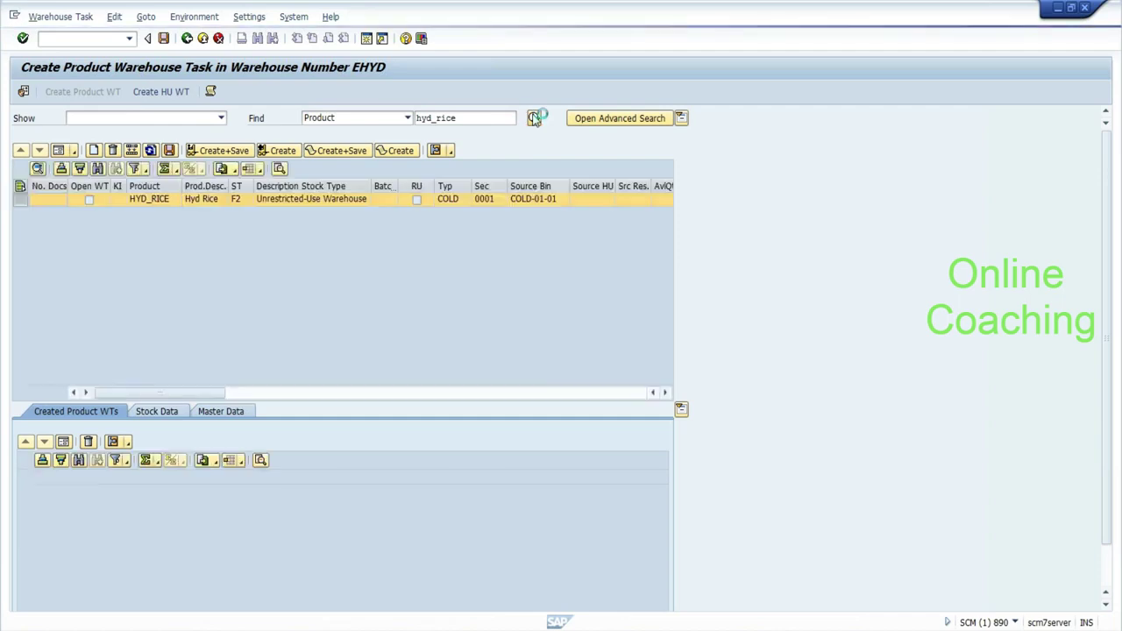
{"action": "left_click", "coordinate": [60, 151]}
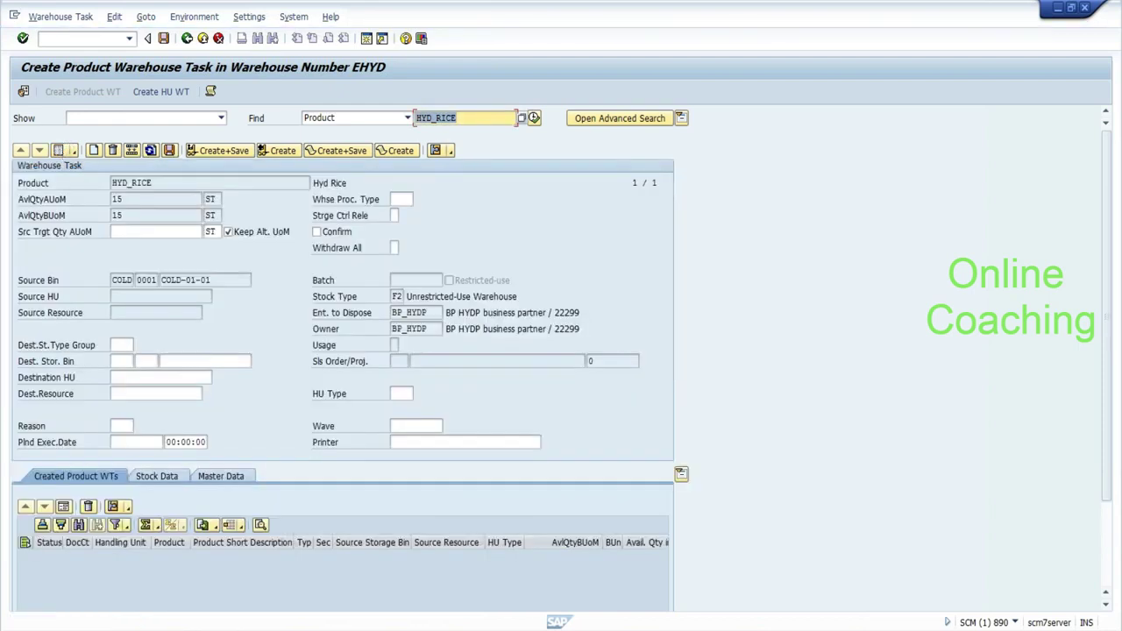
Enter quantity 5 and destination bin GR-ZONE, then attempt Create+Save.
{"action": "left_click", "coordinate": [130, 231]}
{"action": "type", "text": "5"}
{"action": "key", "text": "Return"}
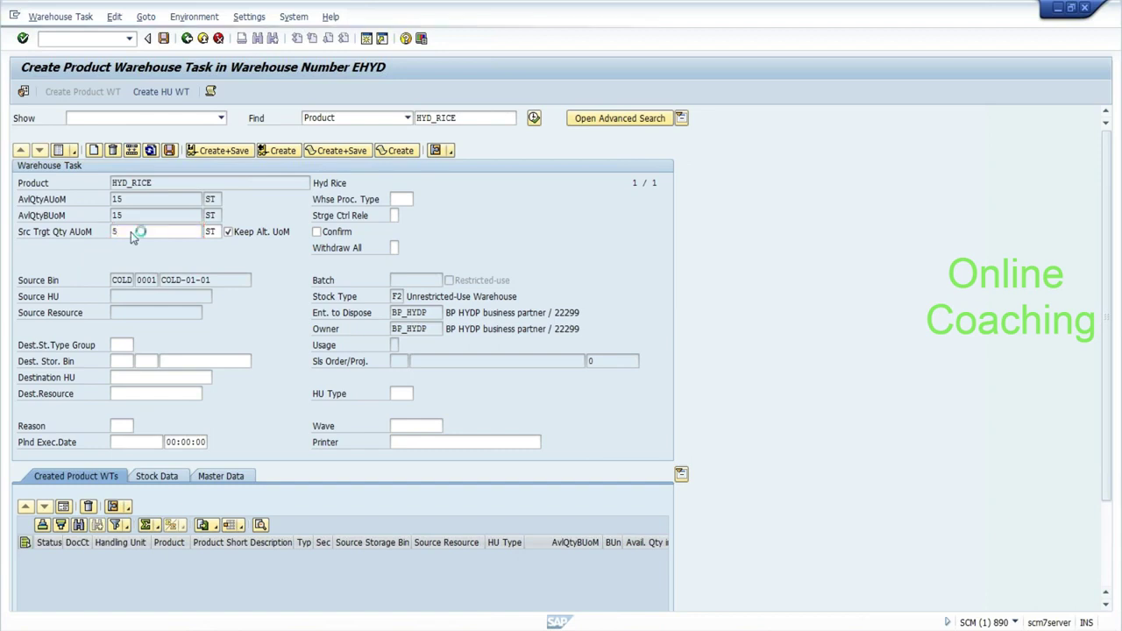
{"action": "left_click", "coordinate": [192, 362]}
{"action": "type", "text": "gr"}
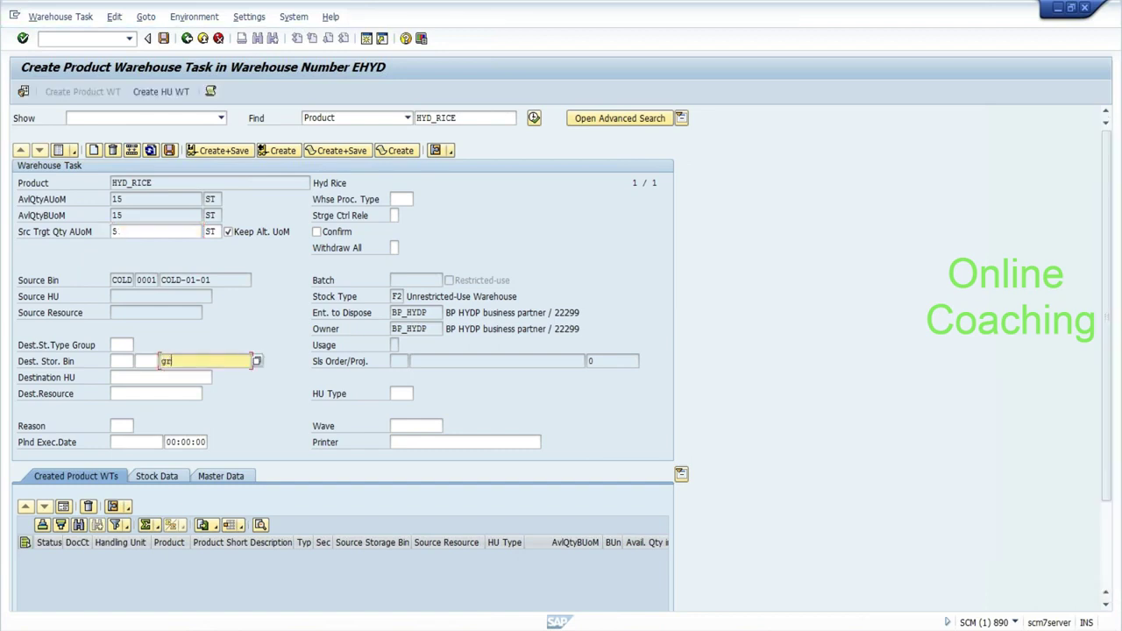
{"action": "type", "text": "-zone"}
{"action": "key", "text": "Return"}
{"action": "left_click", "coordinate": [231, 153]}
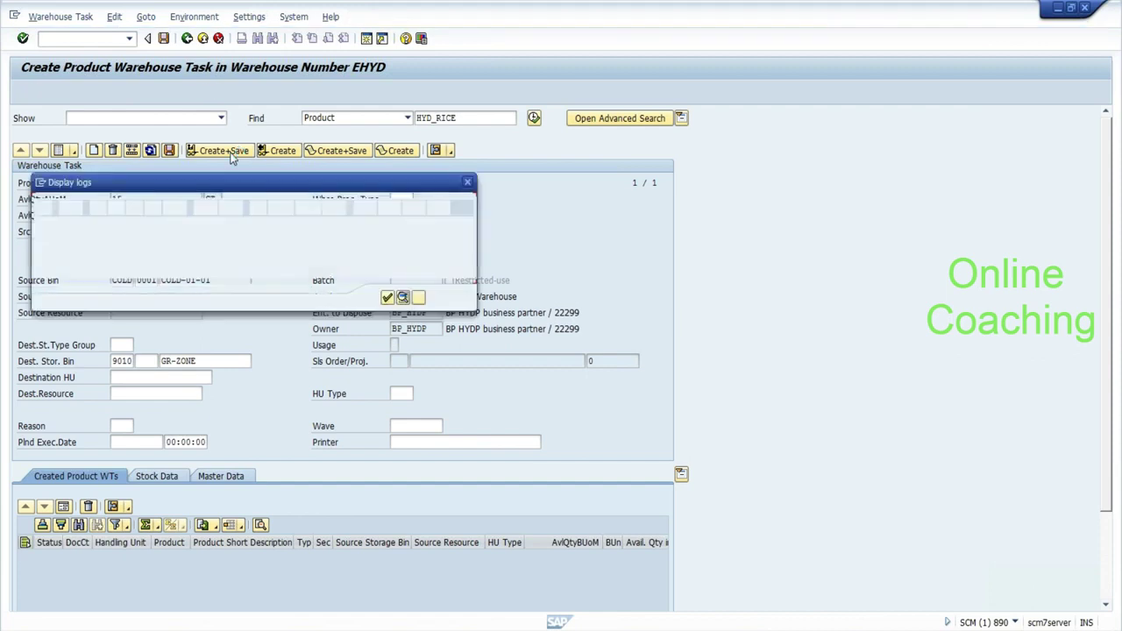
Set warehouse process type 9999 Warehouse Supervision and save, creating warehouse order 3000003.
{"action": "left_click", "coordinate": [387, 298]}
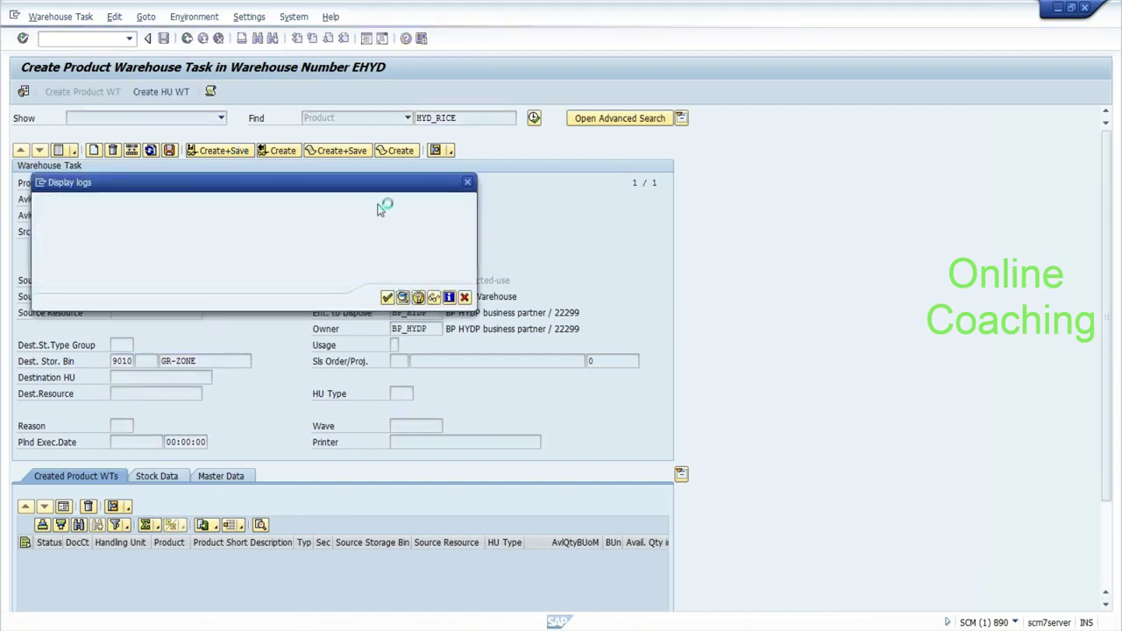
{"action": "left_click", "coordinate": [419, 200]}
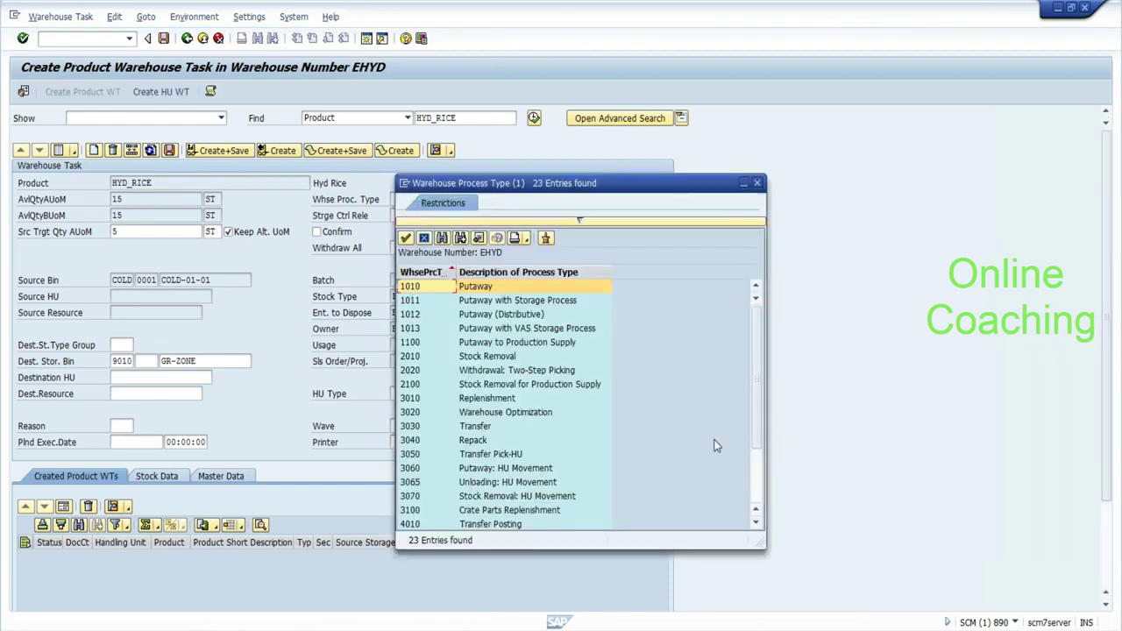
{"action": "left_click", "coordinate": [759, 473]}
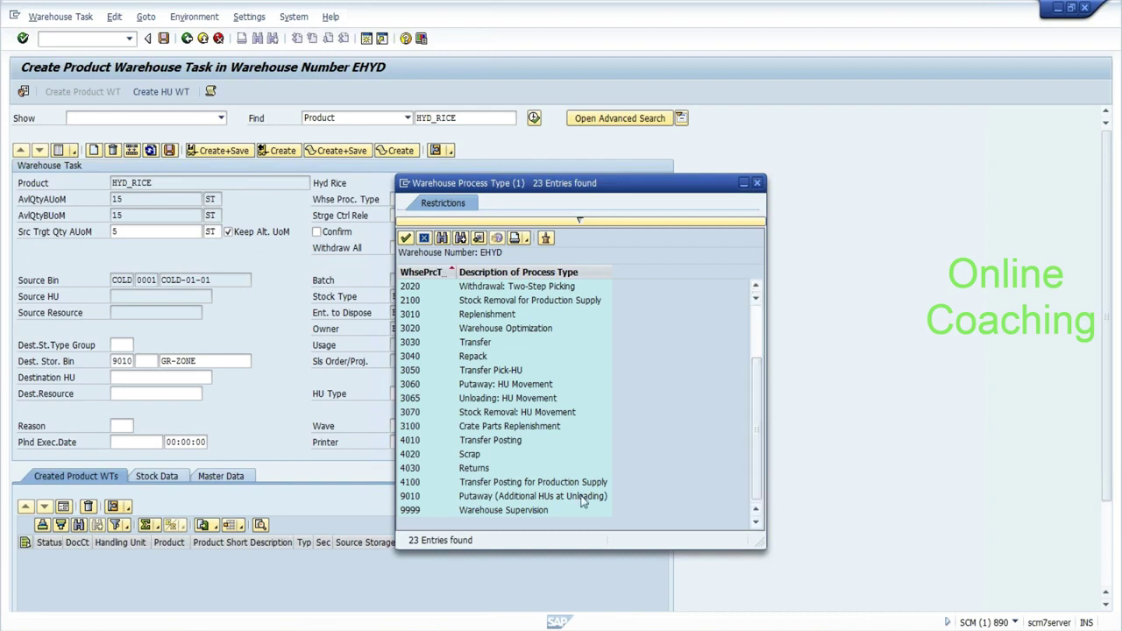
{"action": "left_click", "coordinate": [413, 514]}
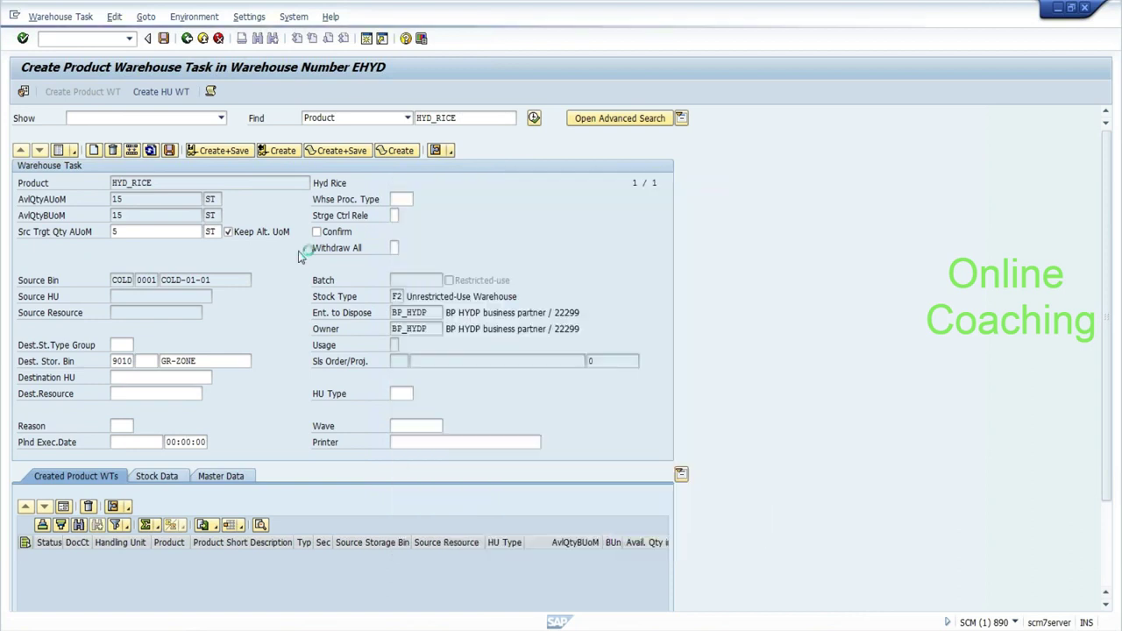
{"action": "left_click", "coordinate": [229, 157]}
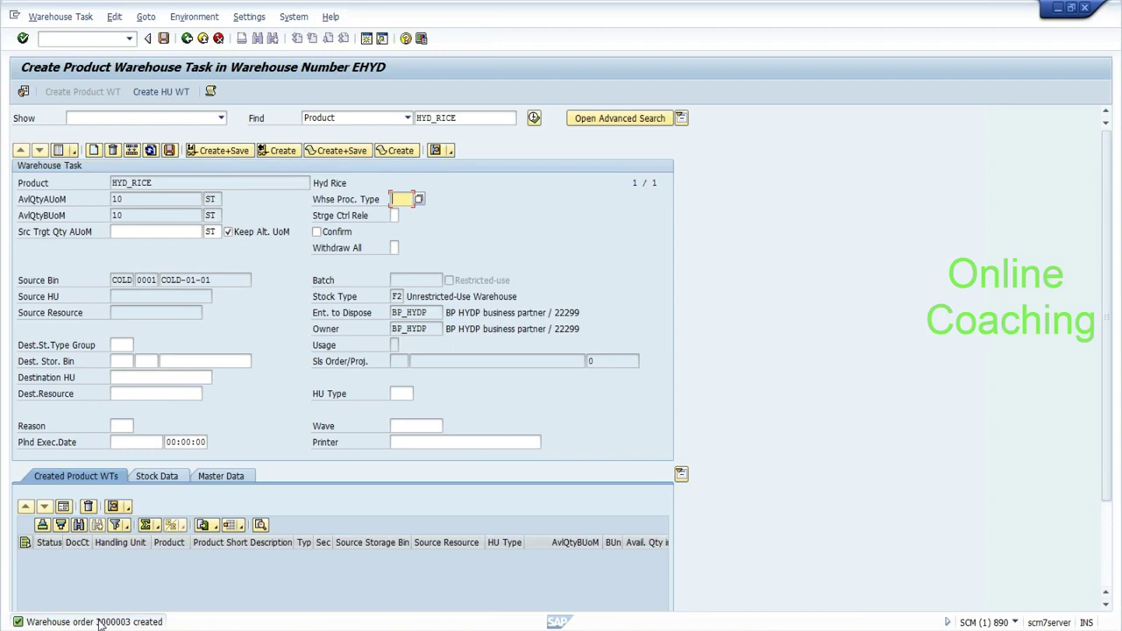
{"action": "left_click", "coordinate": [54, 18]}
Show warehouse order 3000003 as a detail form under Confirm and select its queue value INTERNAL.
{"action": "left_click", "coordinate": [62, 37]}
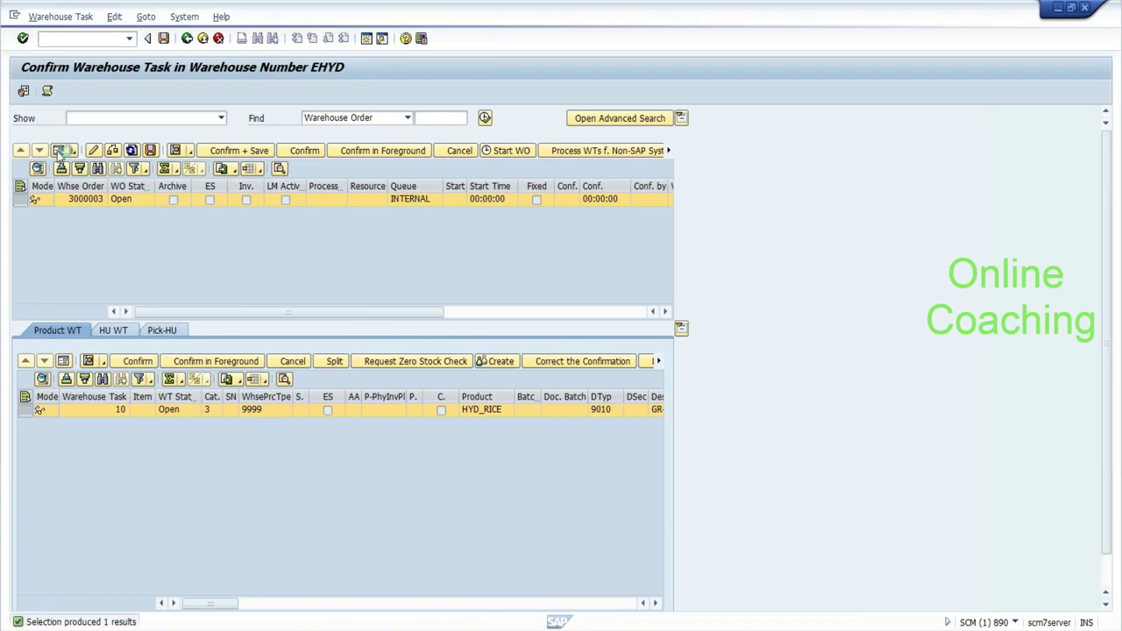
{"action": "left_click", "coordinate": [58, 151]}
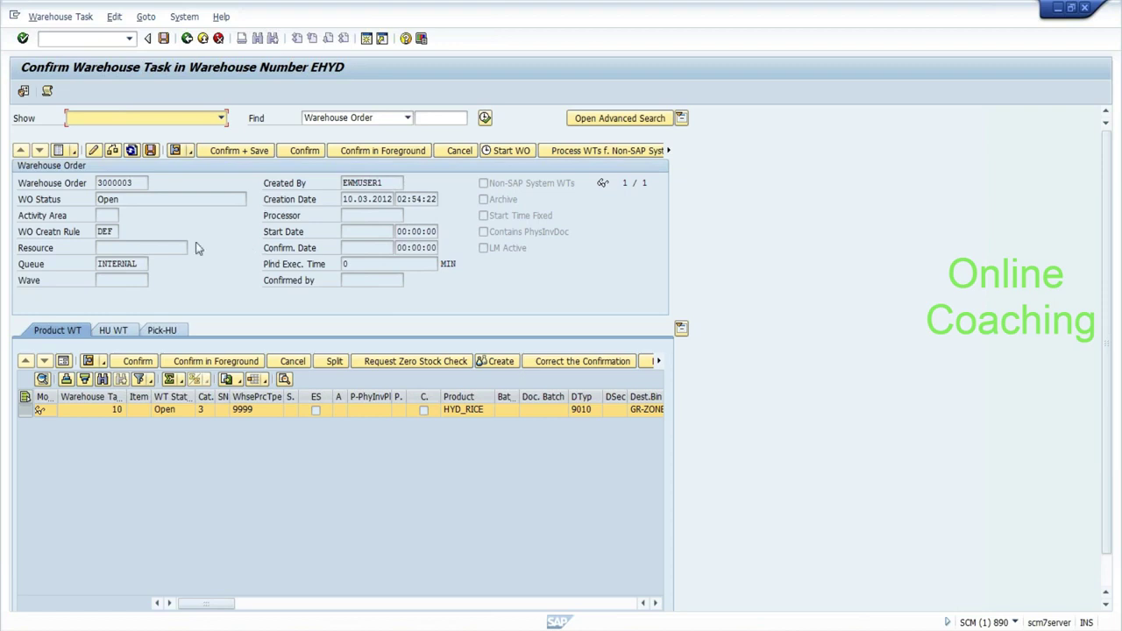
{"action": "left_click_drag", "start_coordinate": [140, 264], "coordinate": [97, 264]}
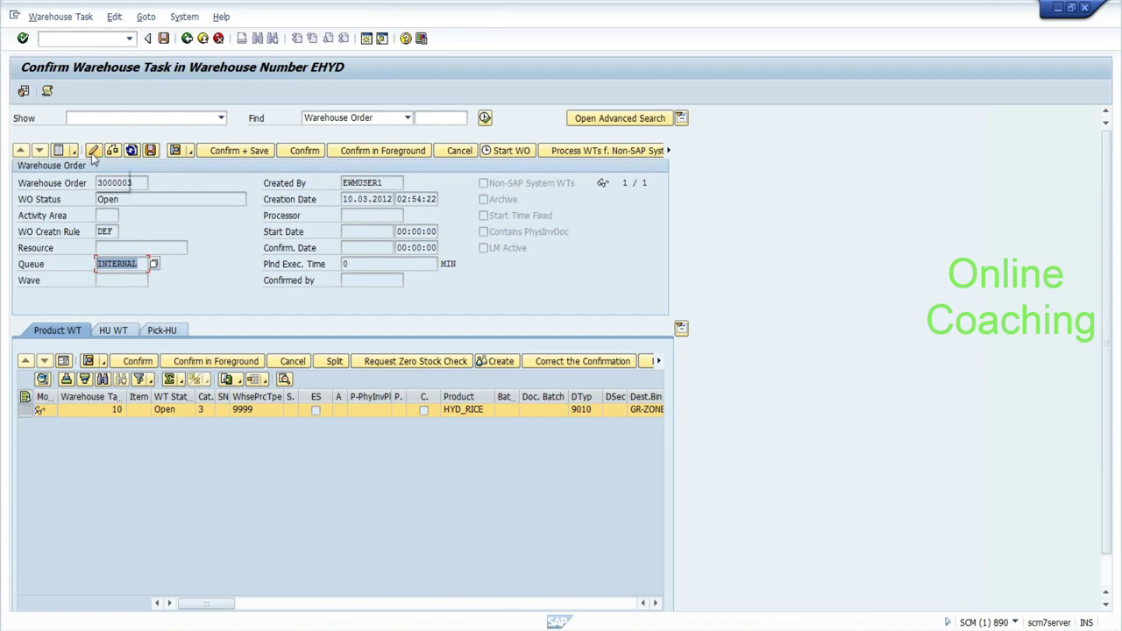
{"action": "left_click", "coordinate": [138, 264]}
{"action": "left_click_drag", "start_coordinate": [137, 264], "coordinate": [97, 264]}
Run /ospro from the command field to open the IMG in a new session.
{"action": "left_click", "coordinate": [15, 20]}
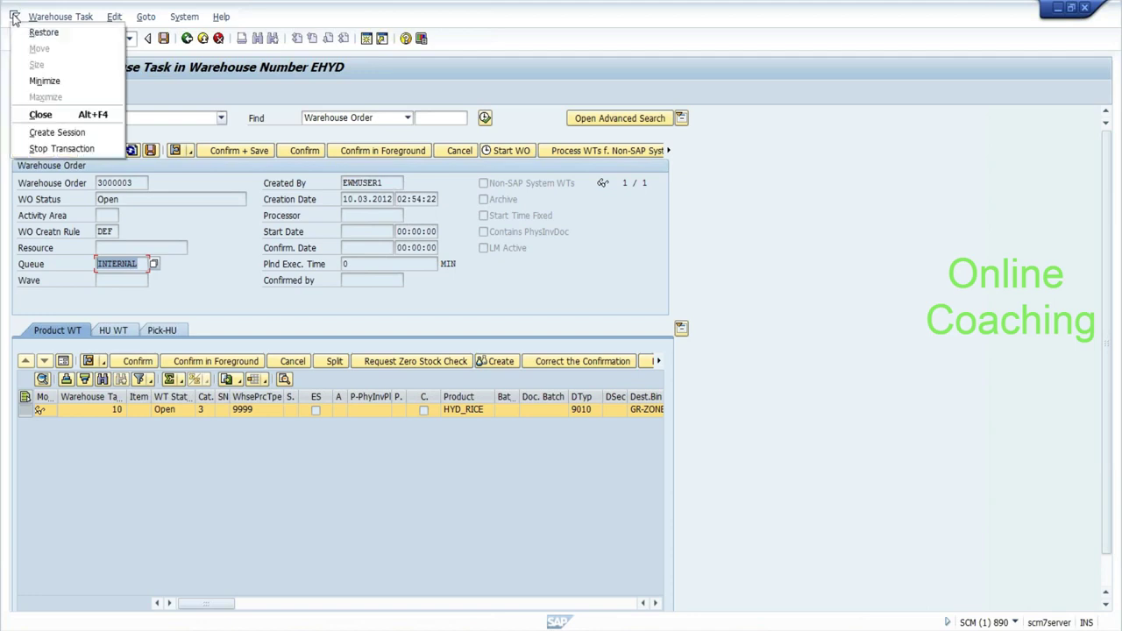
{"action": "left_click", "coordinate": [43, 131]}
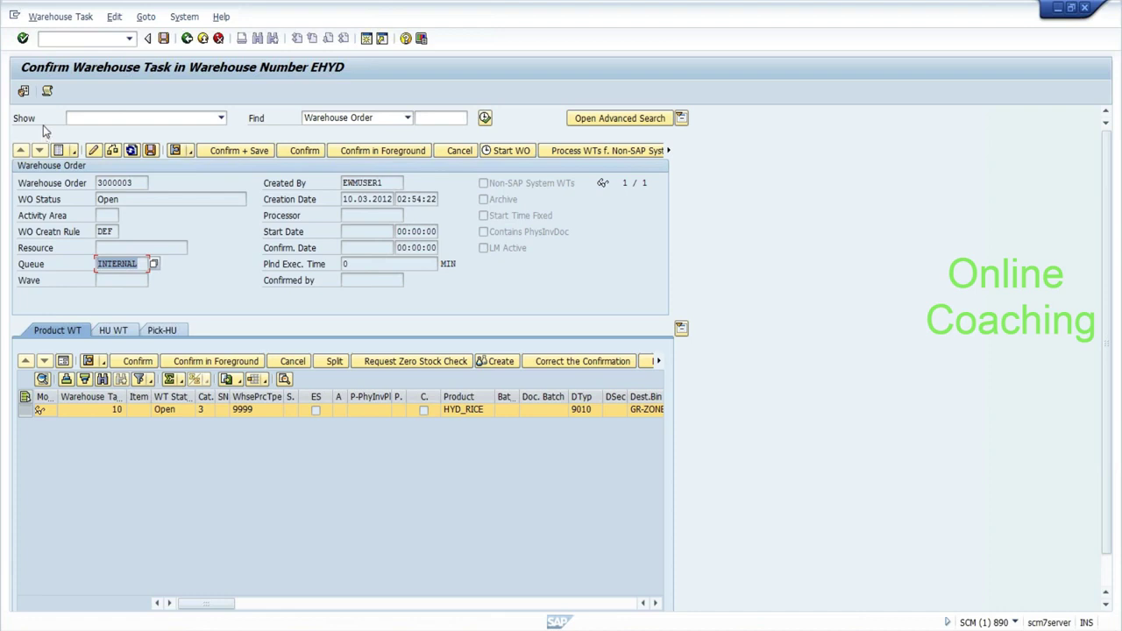
{"action": "left_click", "coordinate": [14, 18]}
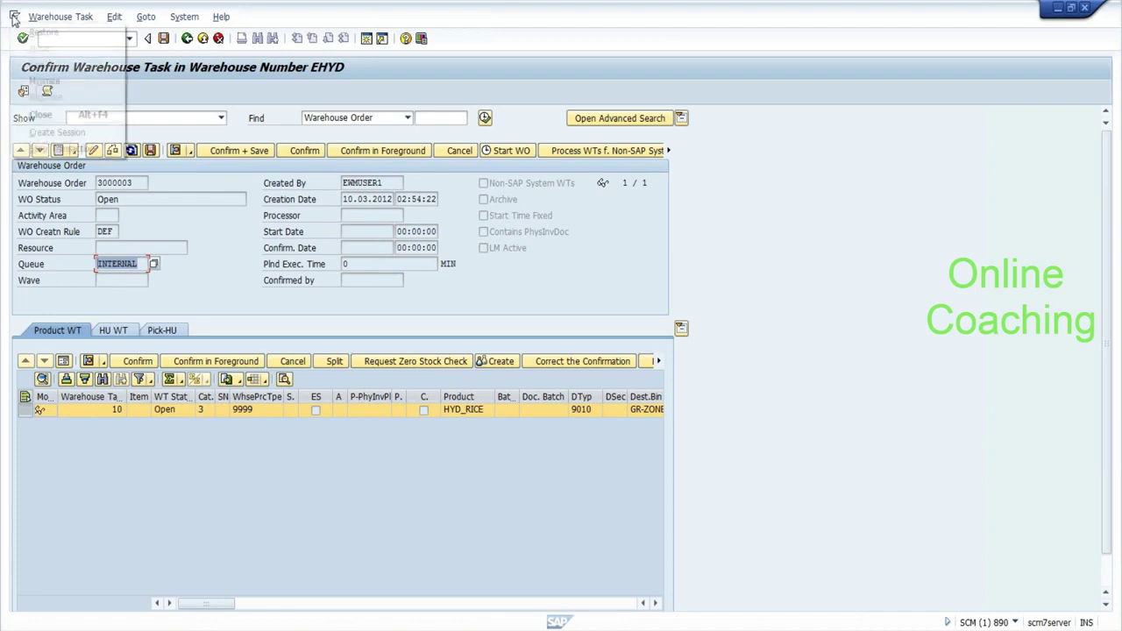
{"action": "left_click", "coordinate": [39, 131]}
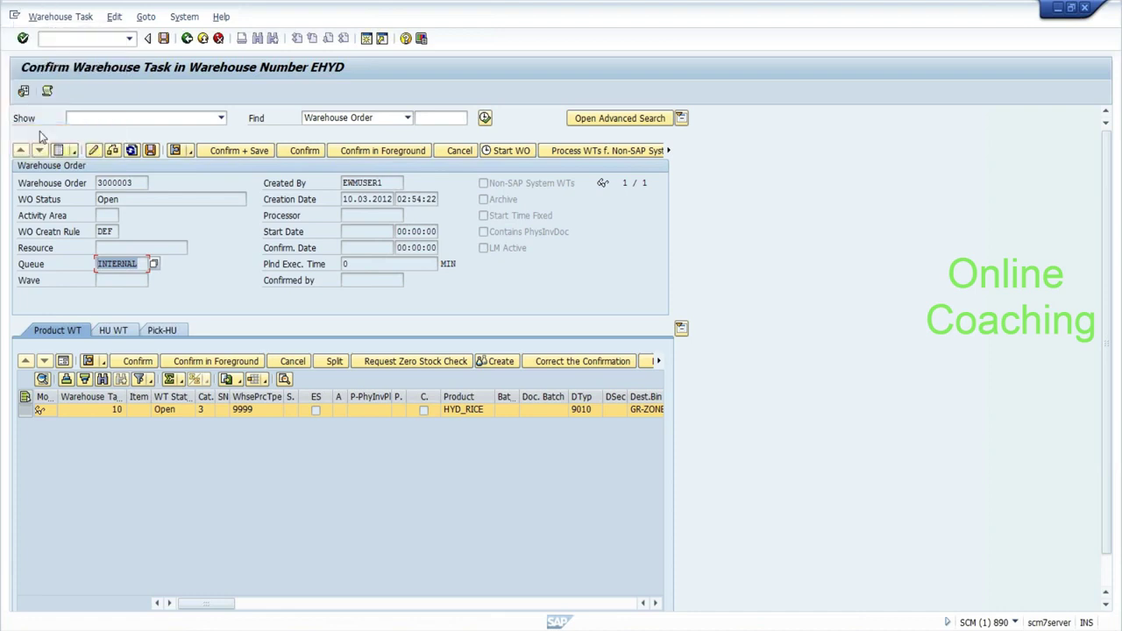
{"action": "left_click", "coordinate": [40, 38]}
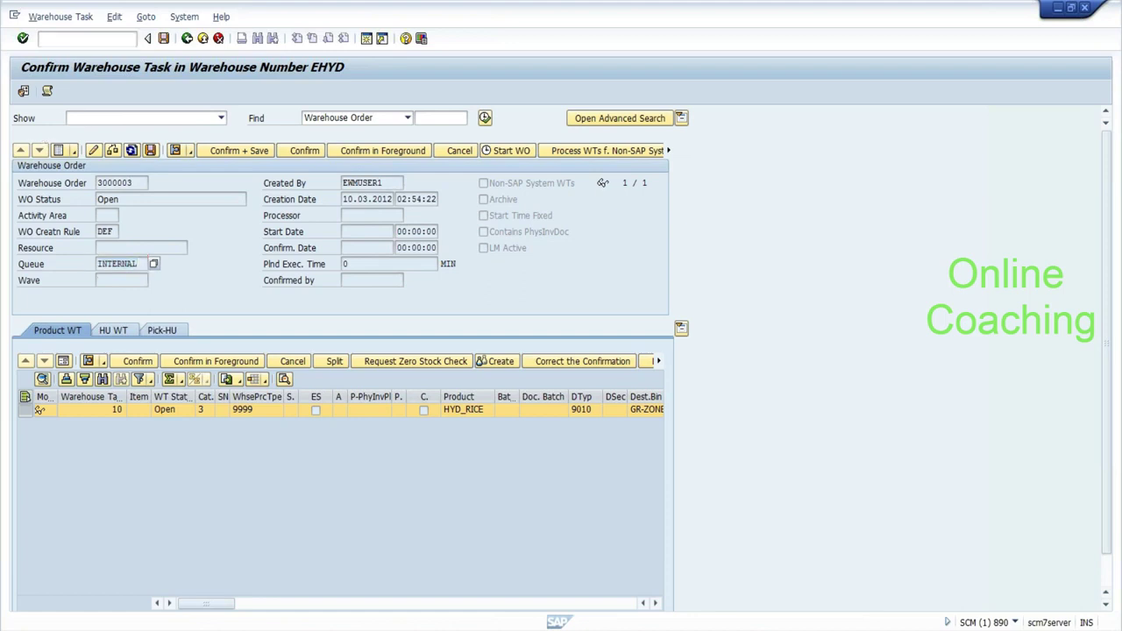
{"action": "type", "text": "/"}
{"action": "type", "text": "spro"}
{"action": "key", "text": "Return"}
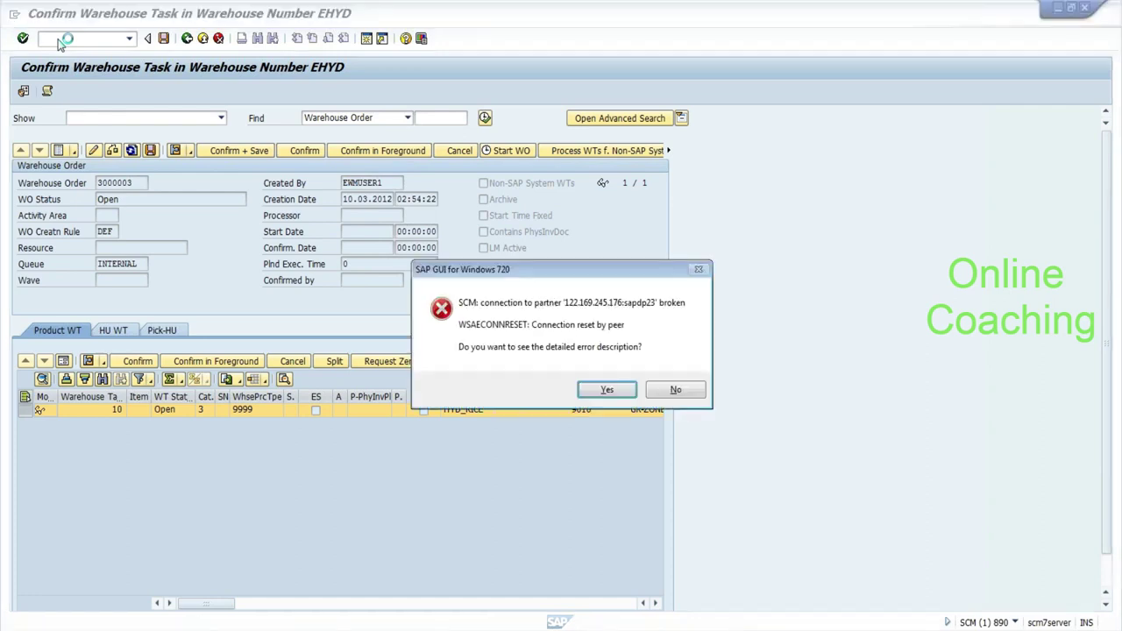
Dismiss the connection error and resubmit the SCM logon with the previous user and language EN.
{"action": "left_click", "coordinate": [675, 390]}
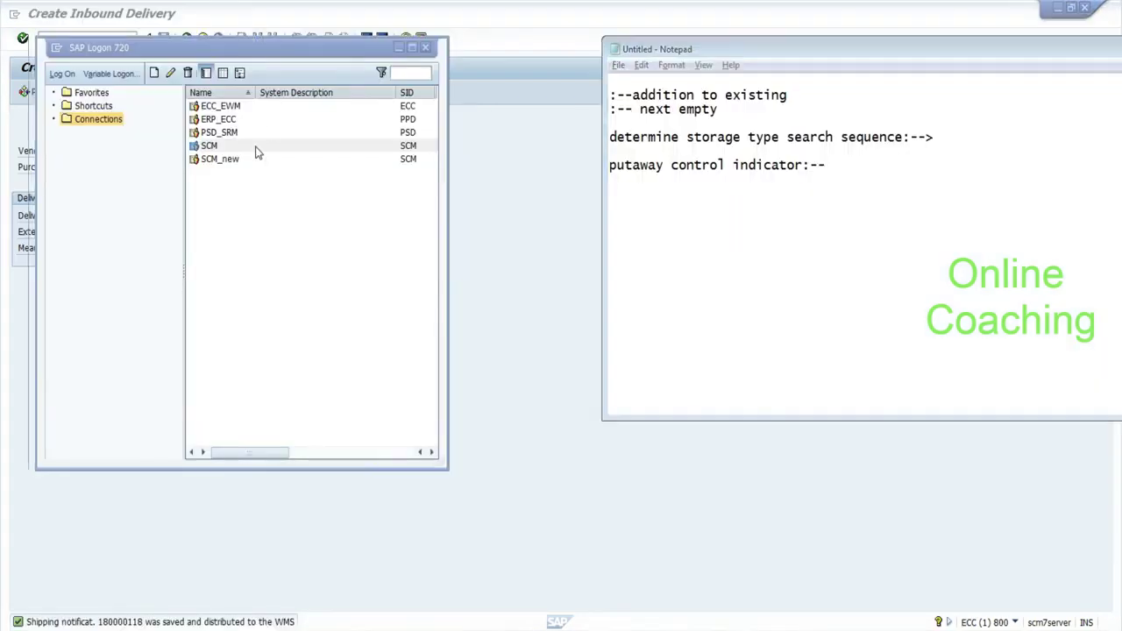
{"action": "left_click", "coordinate": [257, 152]}
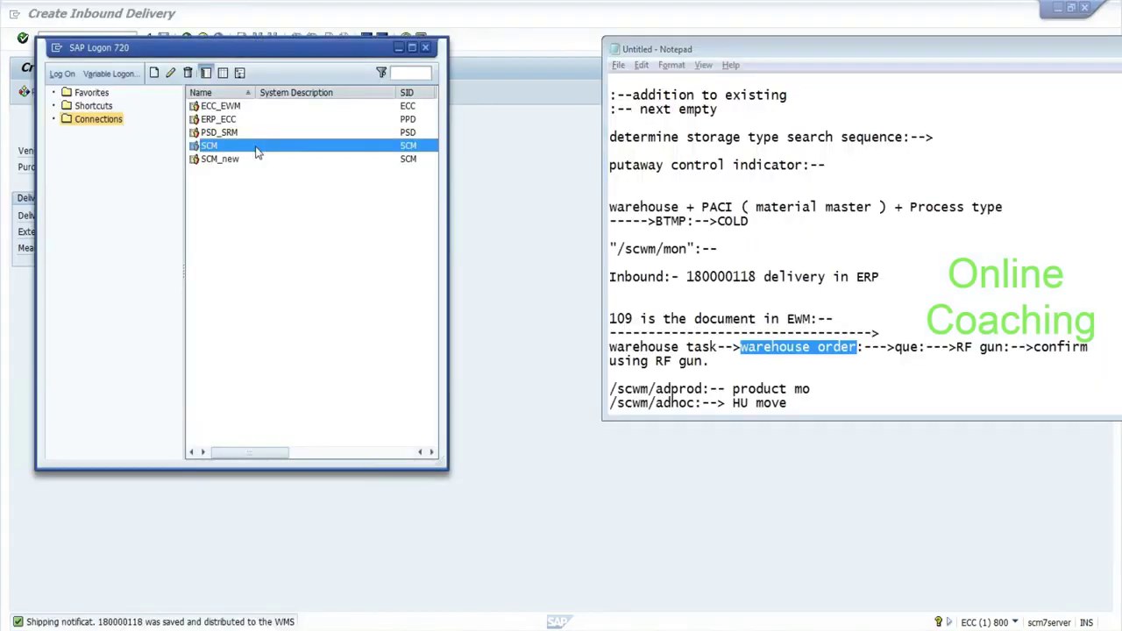
{"action": "double_click", "coordinate": [257, 152]}
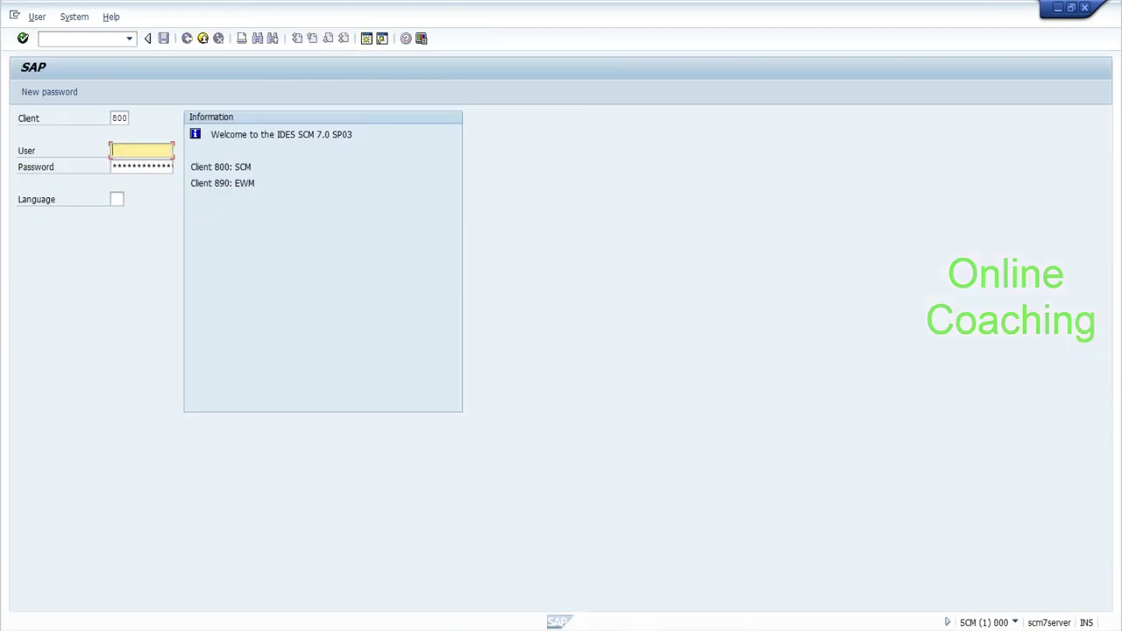
{"action": "key", "text": "Down"}
{"action": "key", "text": "Down"}
{"action": "key", "text": "Tab"}
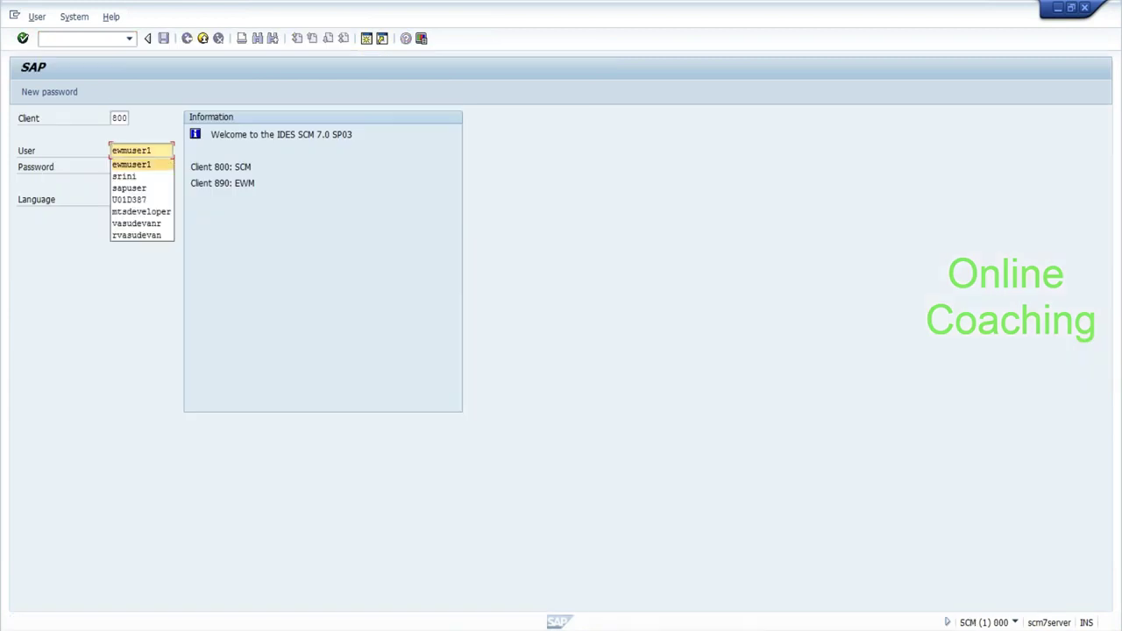
{"action": "key", "text": "Tab"}
{"action": "type", "text": "en"}
{"action": "key", "text": "Return"}
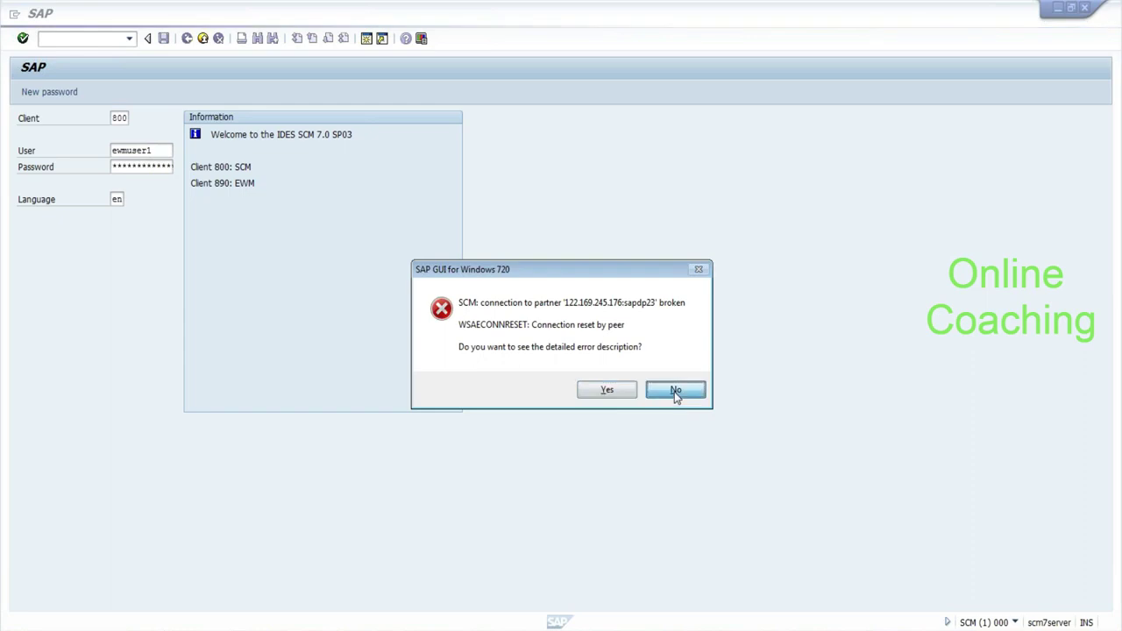
Decline error details, pick the EWM user from history, paste the password, and resubmit with language EN.
{"action": "left_click", "coordinate": [675, 389]}
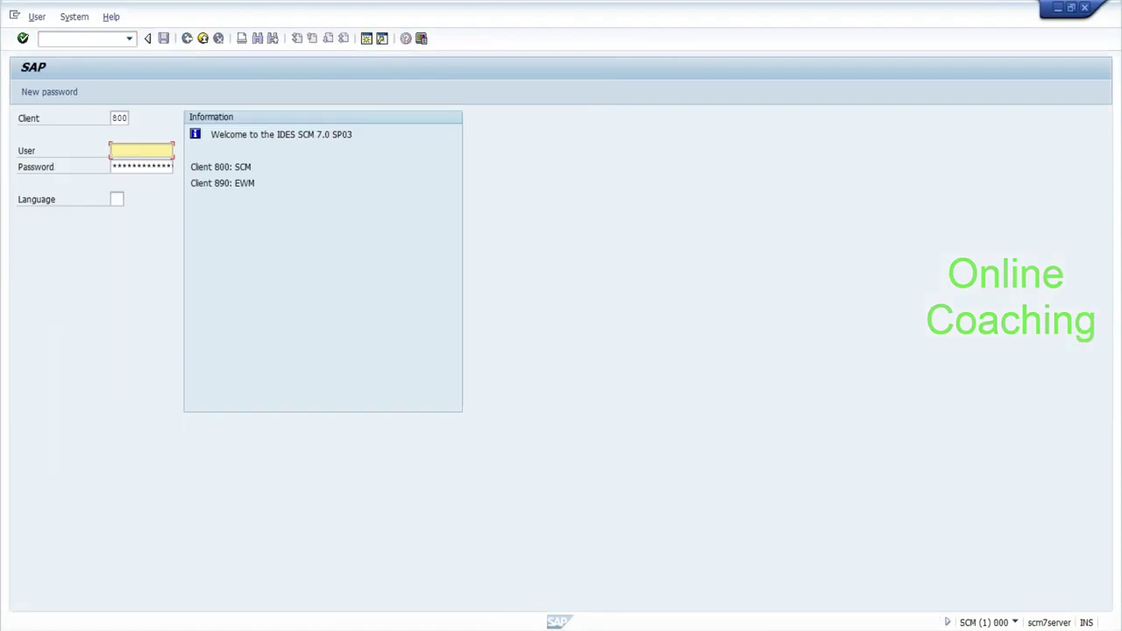
{"action": "key", "text": "BackSpace"}
{"action": "key", "text": "Down"}
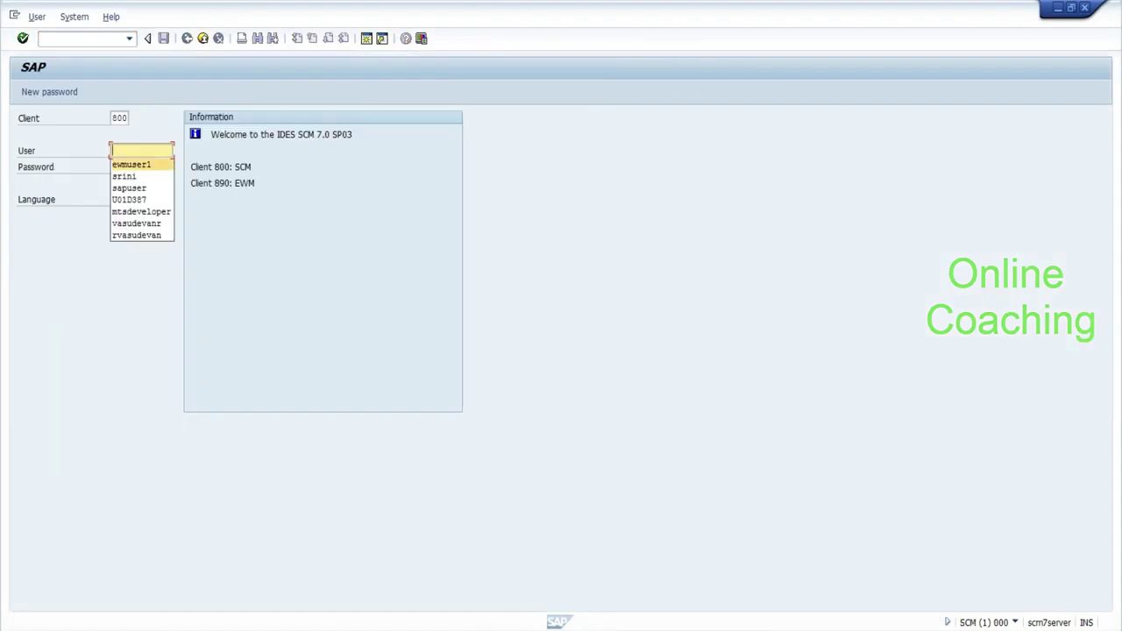
{"action": "key", "text": "Return"}
{"action": "key", "text": "Tab"}
{"action": "key", "text": "ctrl+v"}
{"action": "key", "text": "Tab"}
{"action": "type", "text": "en"}
{"action": "key", "text": "Return"}
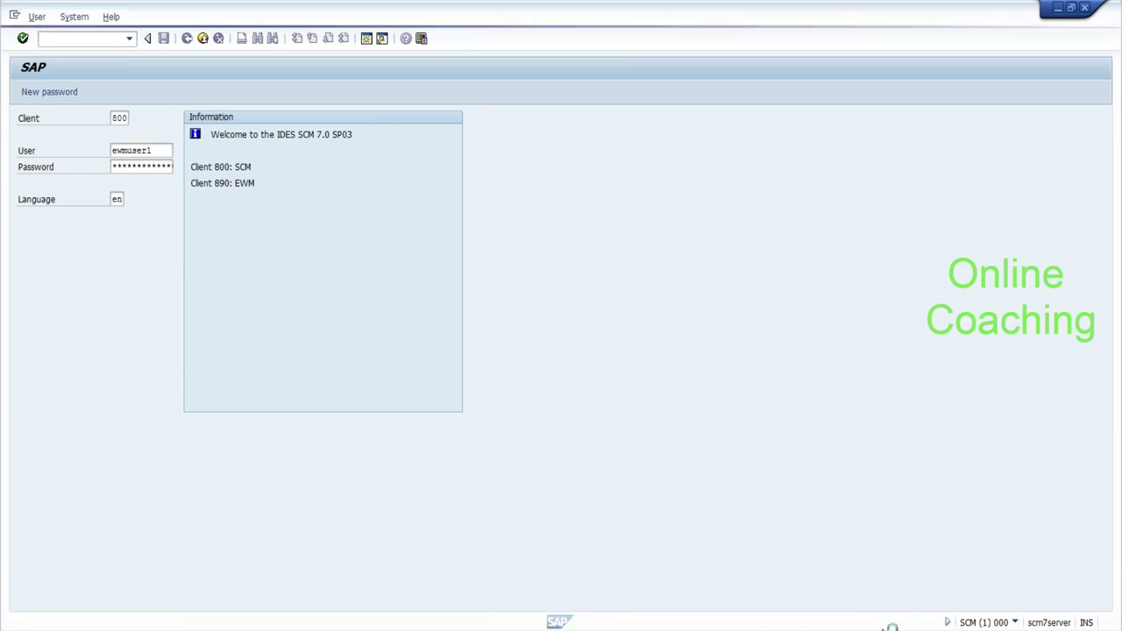
Bring the EWM notes in Notepad forward, deselect their text, and decline the SAP error details.
{"action": "left_click", "coordinate": [847, 624]}
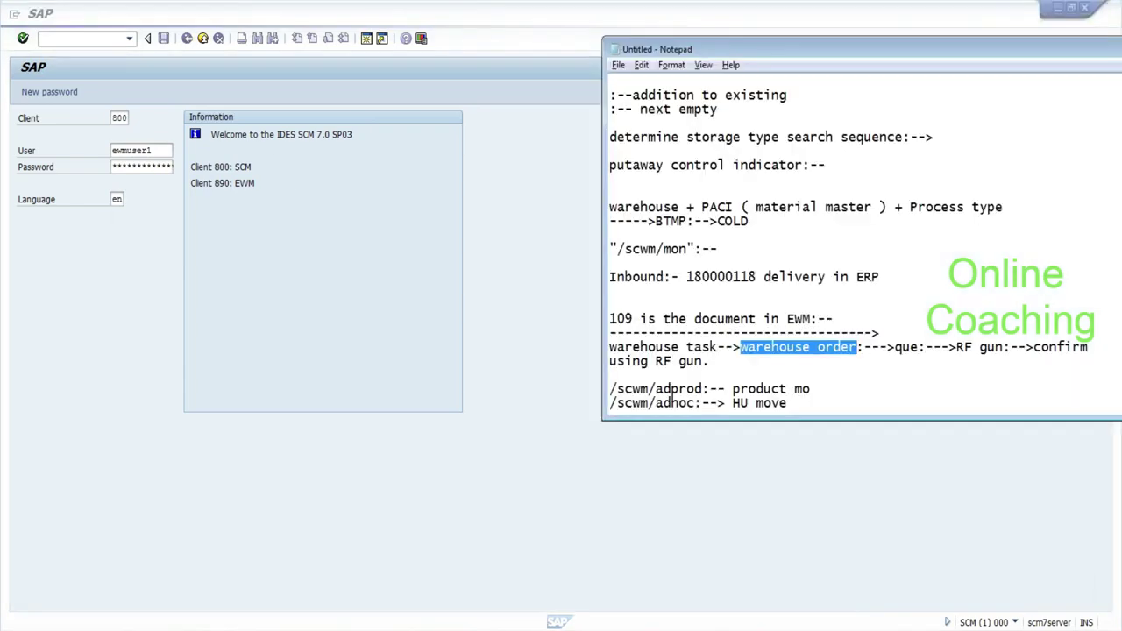
{"action": "left_click", "coordinate": [672, 399]}
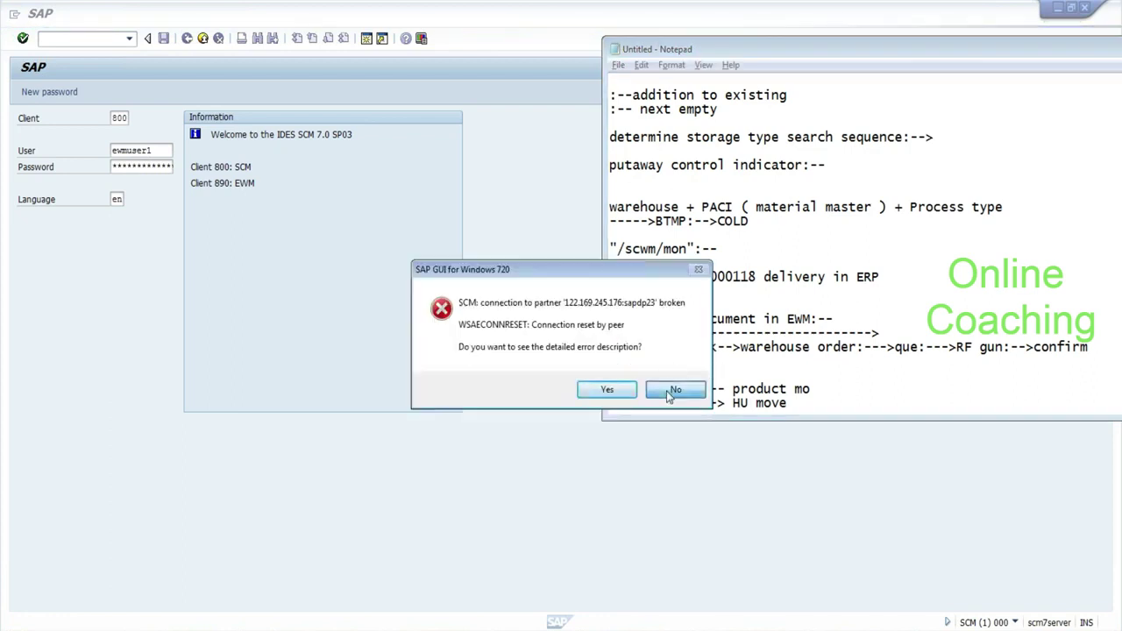
{"action": "left_click", "coordinate": [674, 391]}
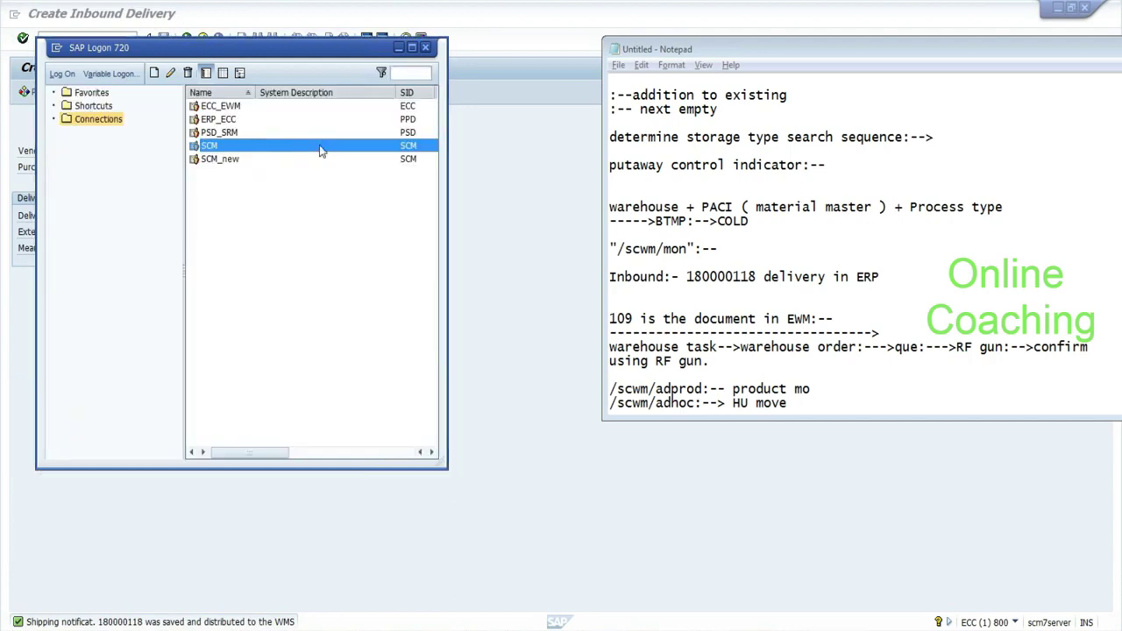
Submit the SCM logon with client 890 and the EWM user from history, the password, and language EN.
{"action": "double_click", "coordinate": [321, 151]}
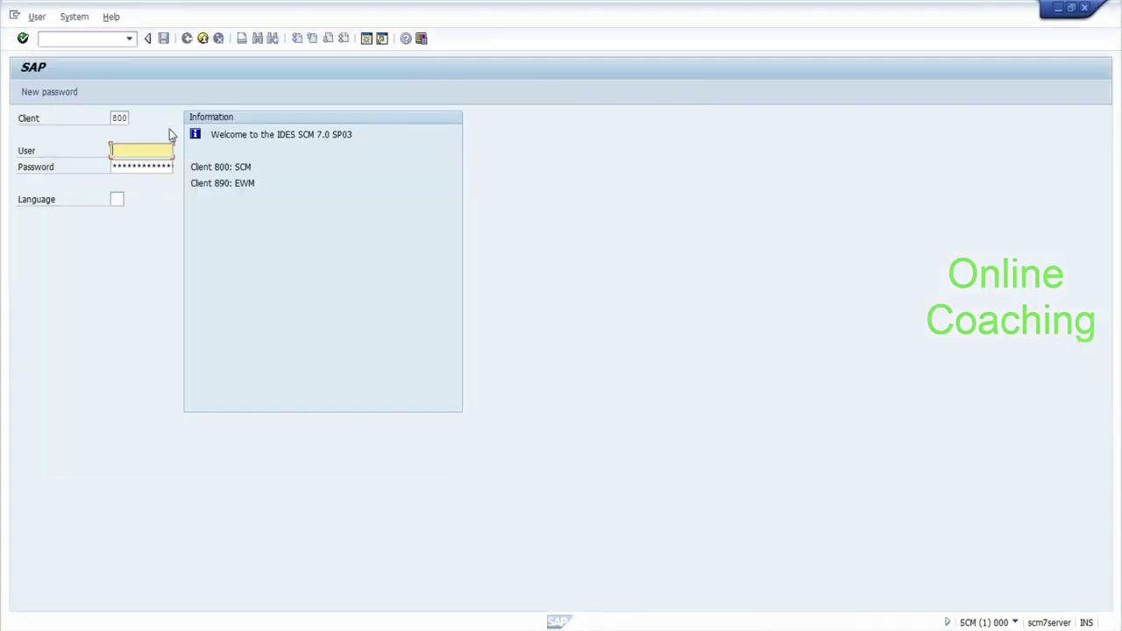
{"action": "key", "text": "BackSpace"}
{"action": "key", "text": "Down"}
{"action": "key", "text": "Return"}
{"action": "key", "text": "Tab"}
{"action": "key", "text": "BackSpace"}
{"action": "key", "text": "Down"}
{"action": "key", "text": "Return"}
{"action": "key", "text": "Tab"}
{"action": "type", "text": "****"}
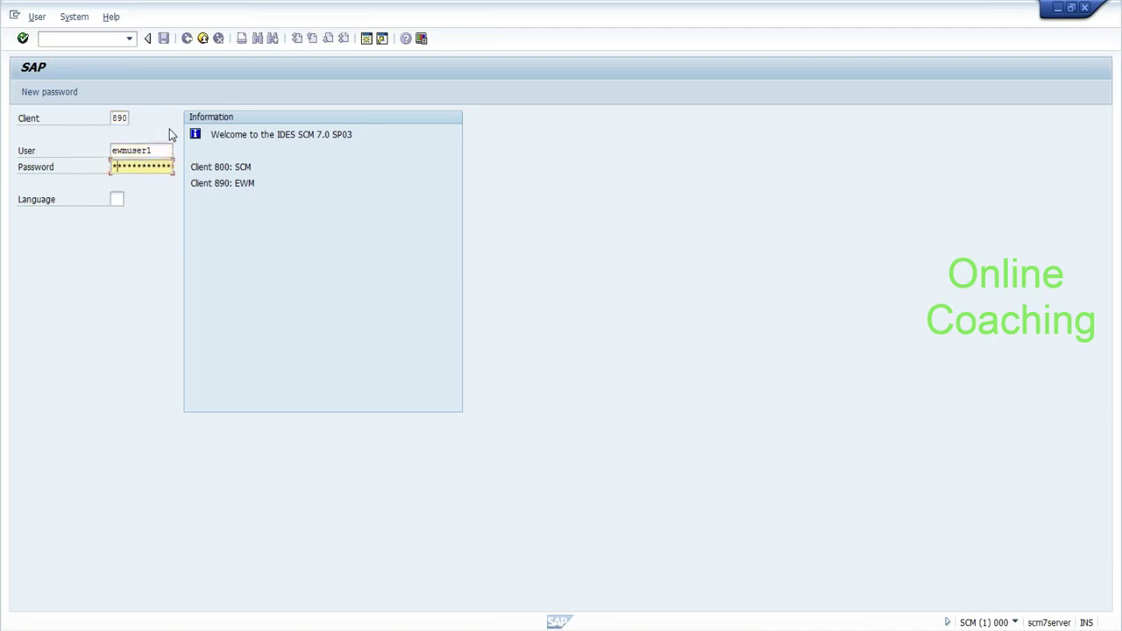
{"action": "key", "text": "Tab"}
{"action": "type", "text": "en"}
{"action": "key", "text": "Return"}
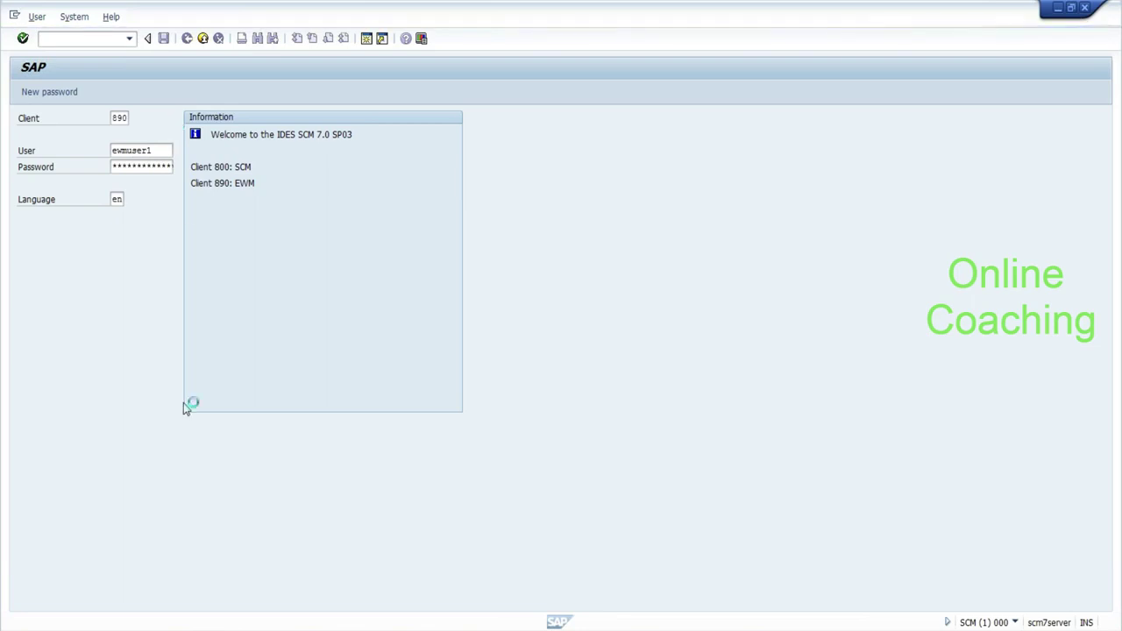
Return to SAP Logon from the taskbar and select the SCM_new system entry.
{"action": "mouse_move", "coordinate": [175, 624]}
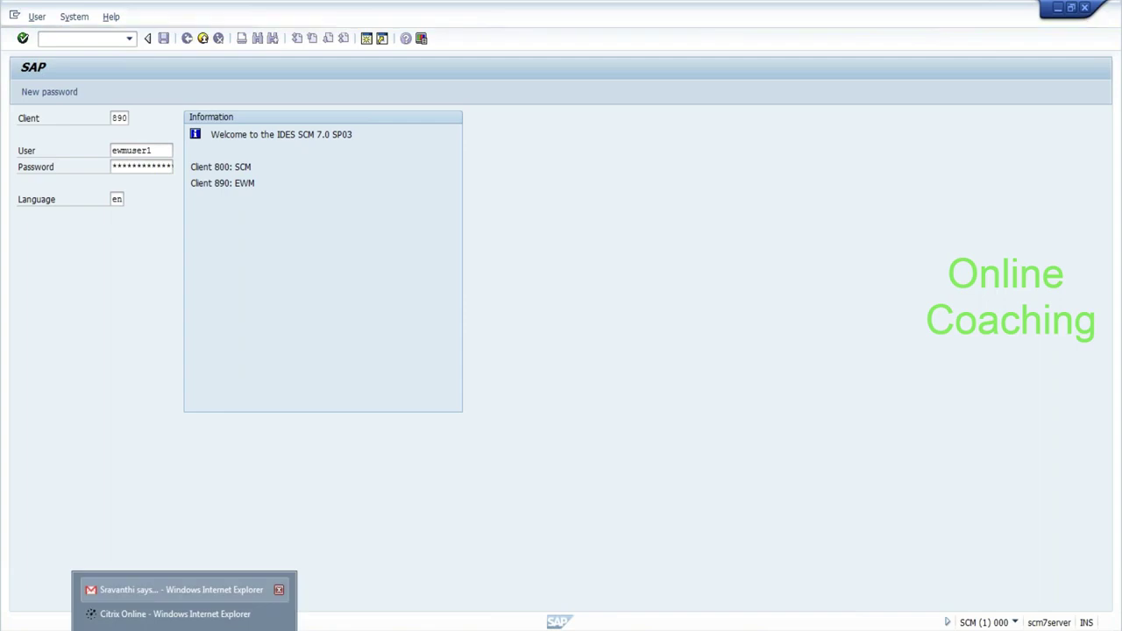
{"action": "mouse_move", "coordinate": [362, 623]}
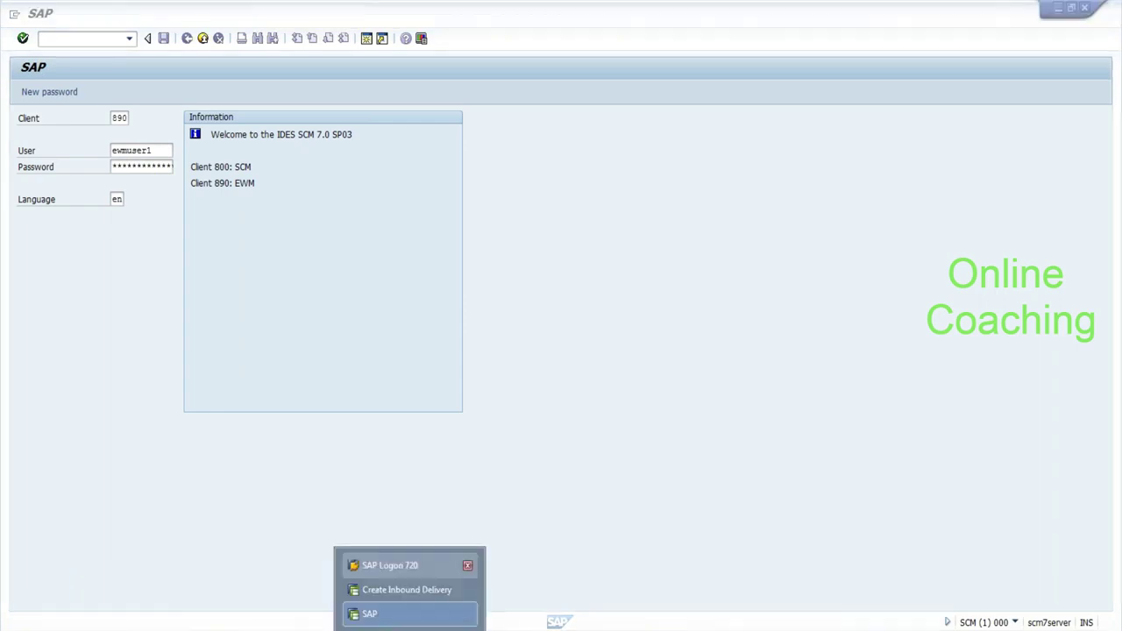
{"action": "left_click", "coordinate": [376, 566]}
{"action": "left_click", "coordinate": [226, 161]}
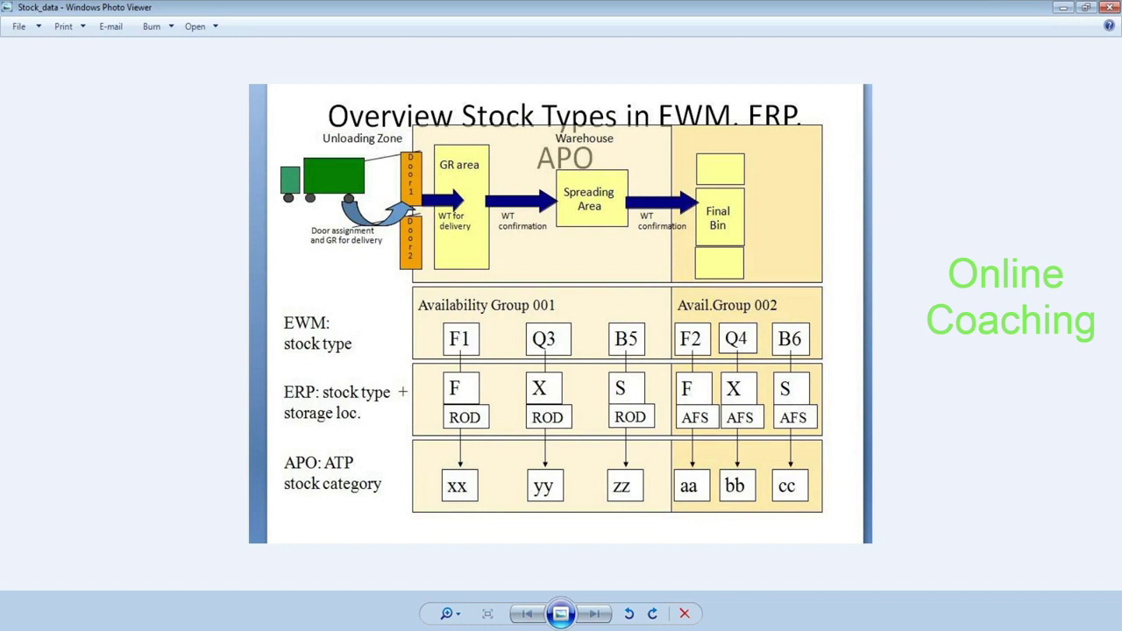
Bring the SAP Logon window back in front of the Stock_data diagram.
{"action": "left_click", "coordinate": [338, 630]}
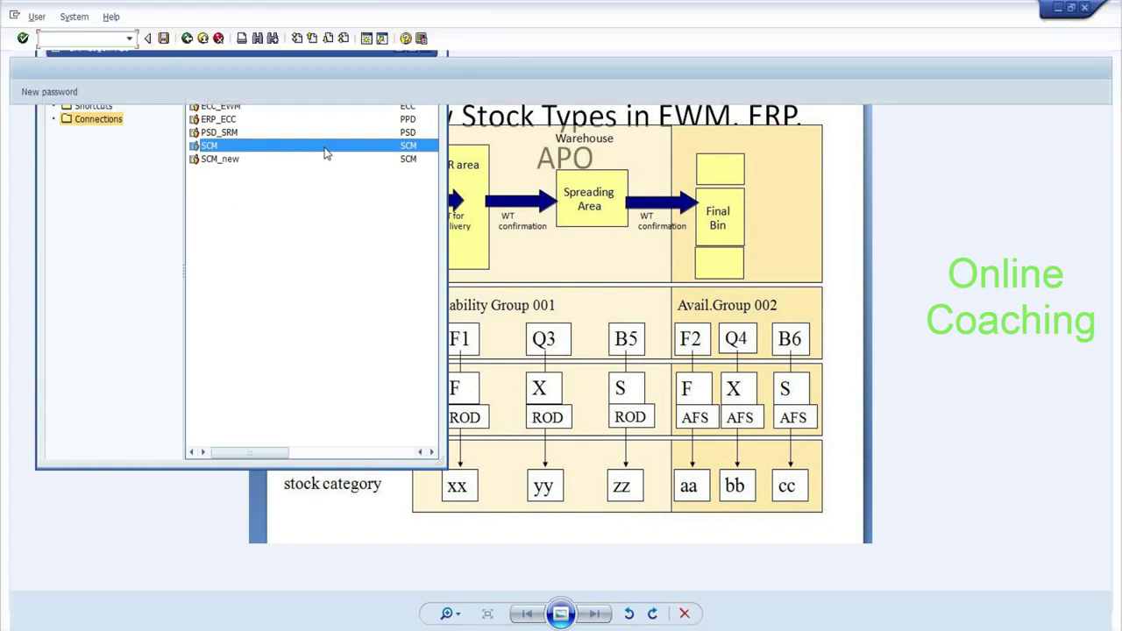
Log on to client 890 as the EWM user in EN, continuing this logon and ending other sessions.
{"action": "key", "text": "shift+Tab"}
{"action": "type", "text": "890"}
{"action": "key", "text": "Tab"}
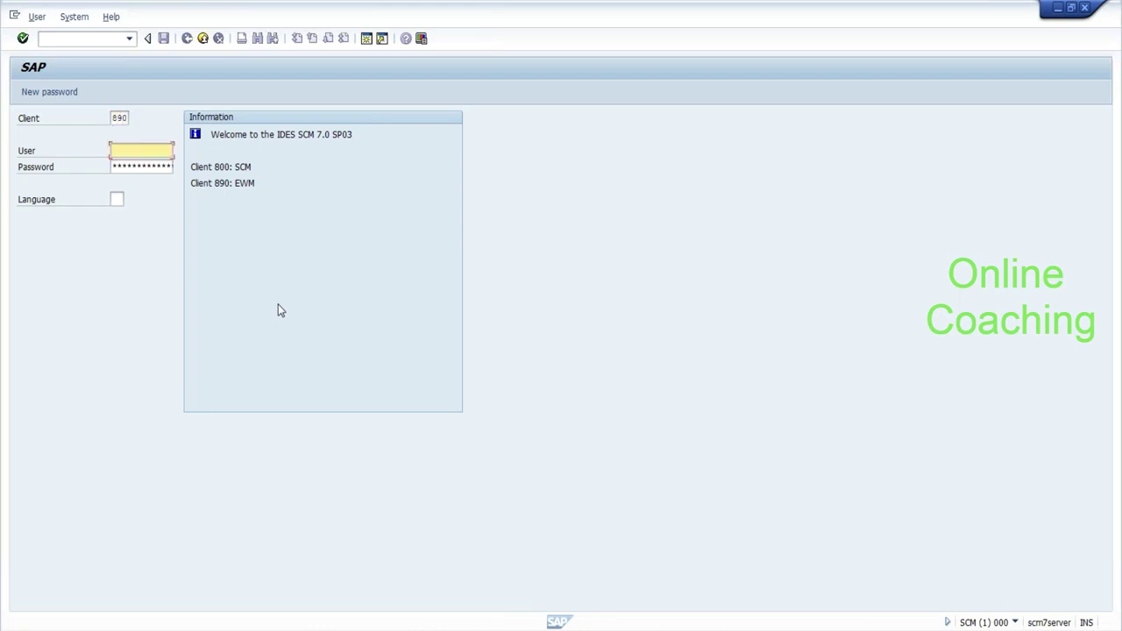
{"action": "type", "text": "e"}
{"action": "key", "text": "Down"}
{"action": "key", "text": "Return"}
{"action": "key", "text": "Tab"}
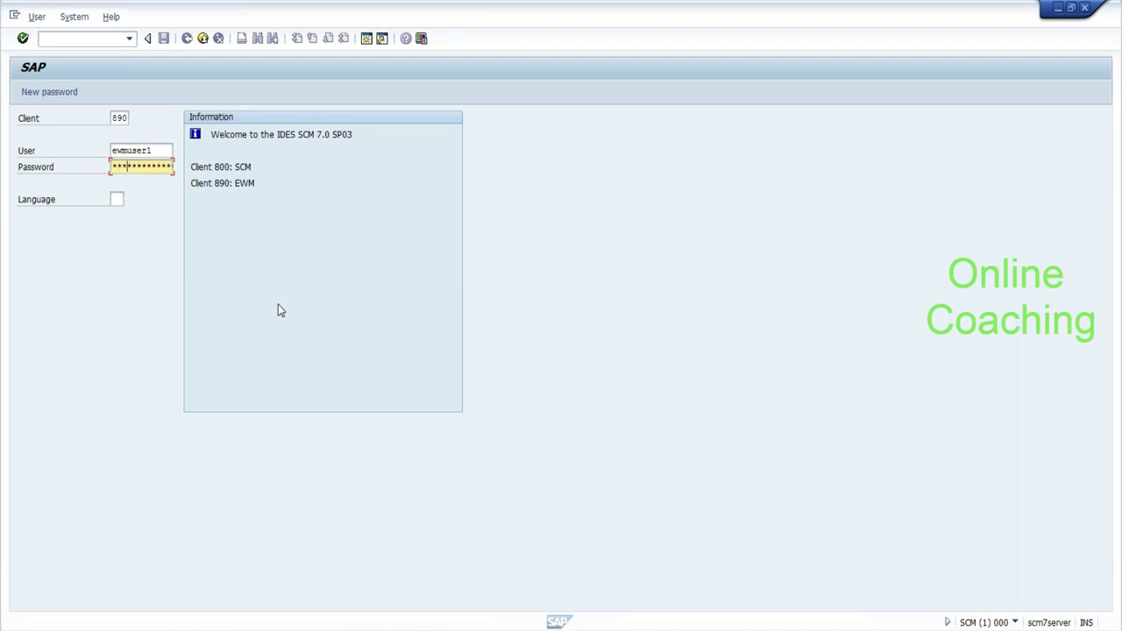
{"action": "key", "text": "Tab"}
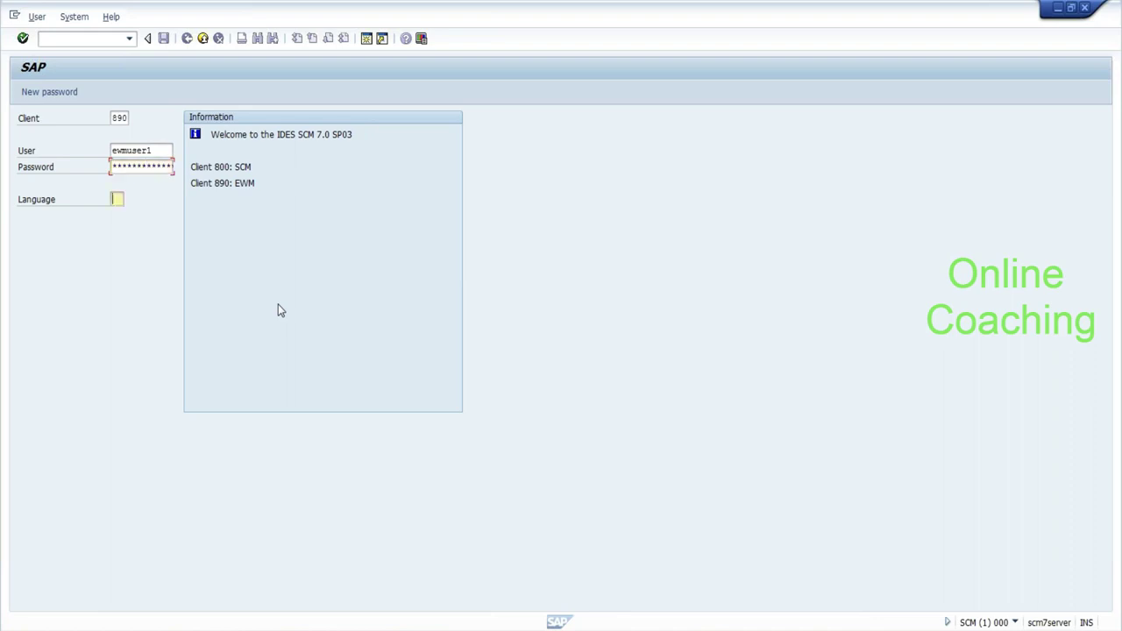
{"action": "type", "text": "en"}
{"action": "key", "text": "Return"}
{"action": "left_click", "coordinate": [80, 419]}
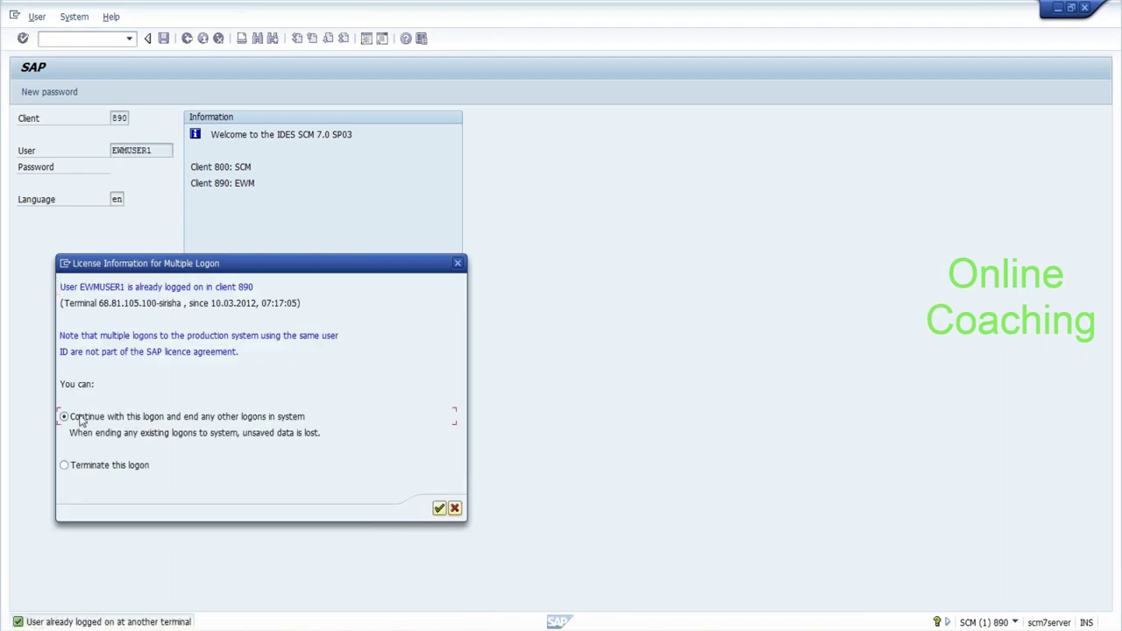
{"action": "left_click", "coordinate": [438, 509]}
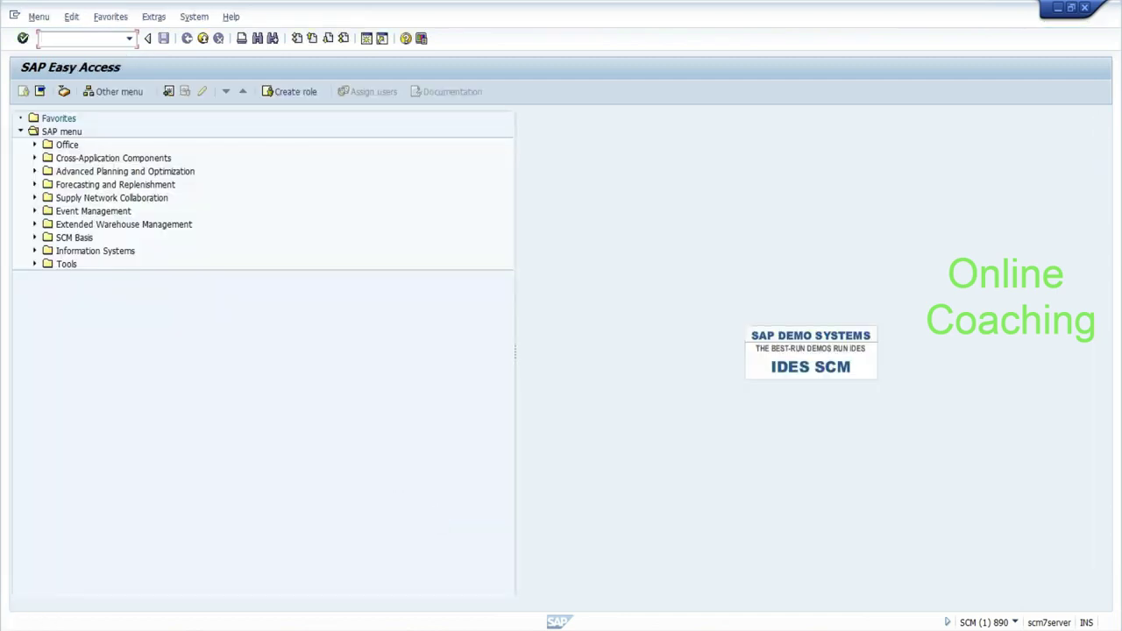
Run spro, open the SAP Reference IMG, and expand Extended Warehouse Management.
{"action": "type", "text": "spro"}
{"action": "key", "text": "Return"}
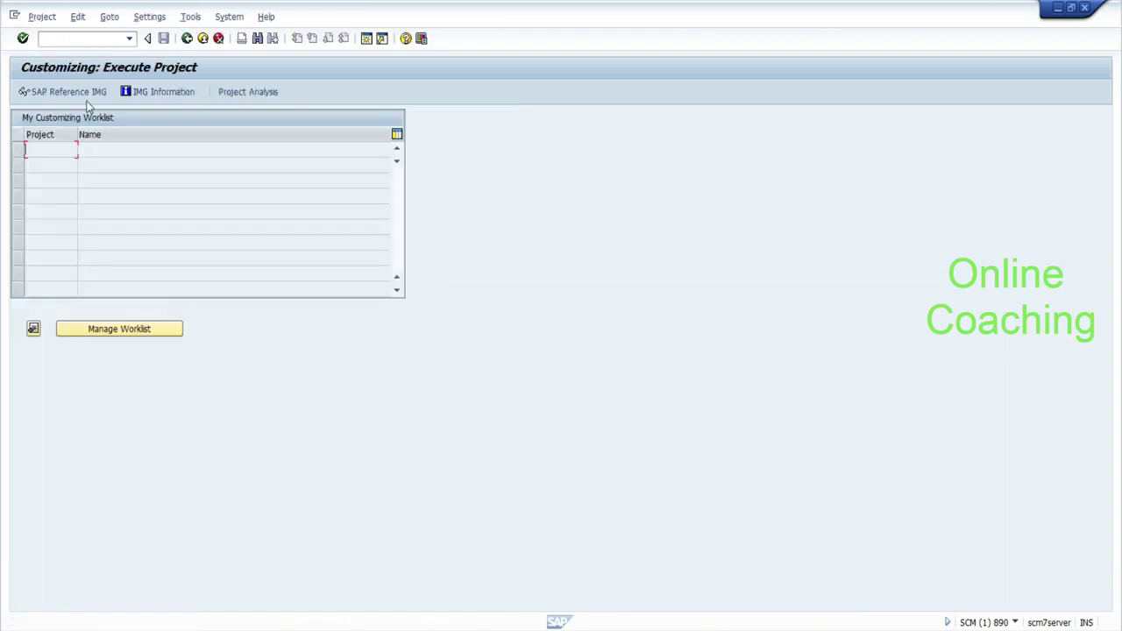
{"action": "left_click", "coordinate": [86, 98]}
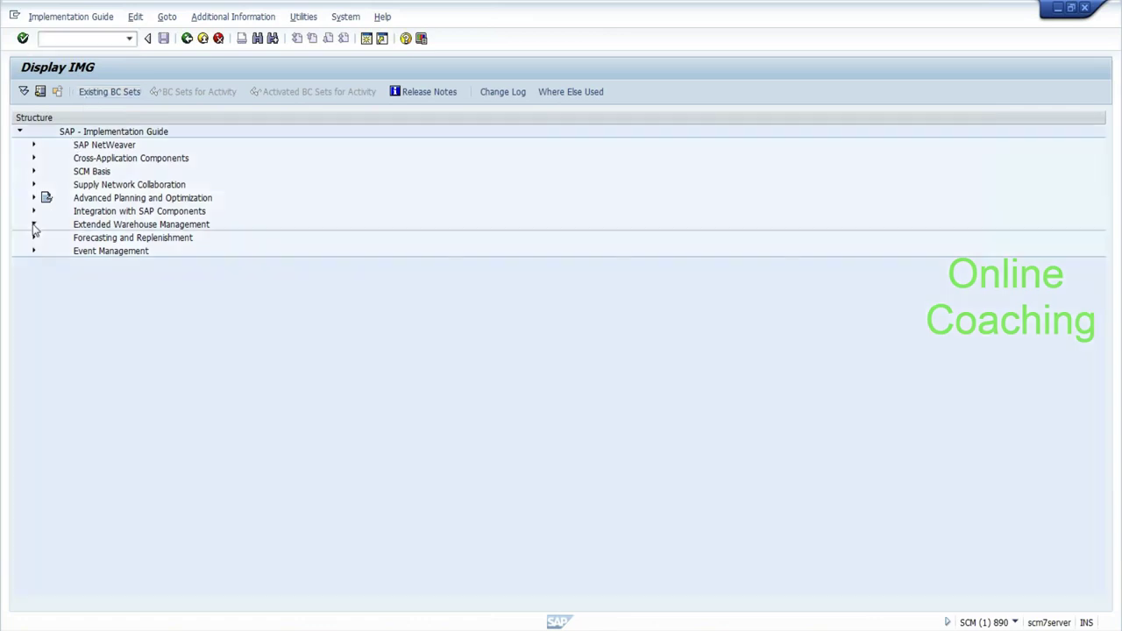
{"action": "left_click", "coordinate": [35, 225]}
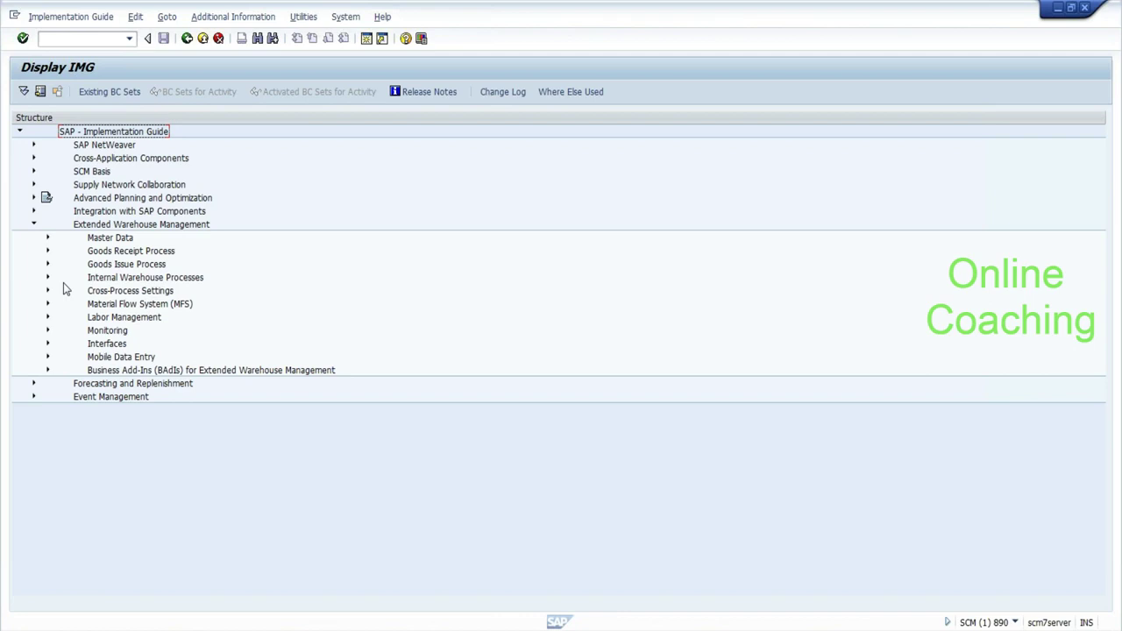
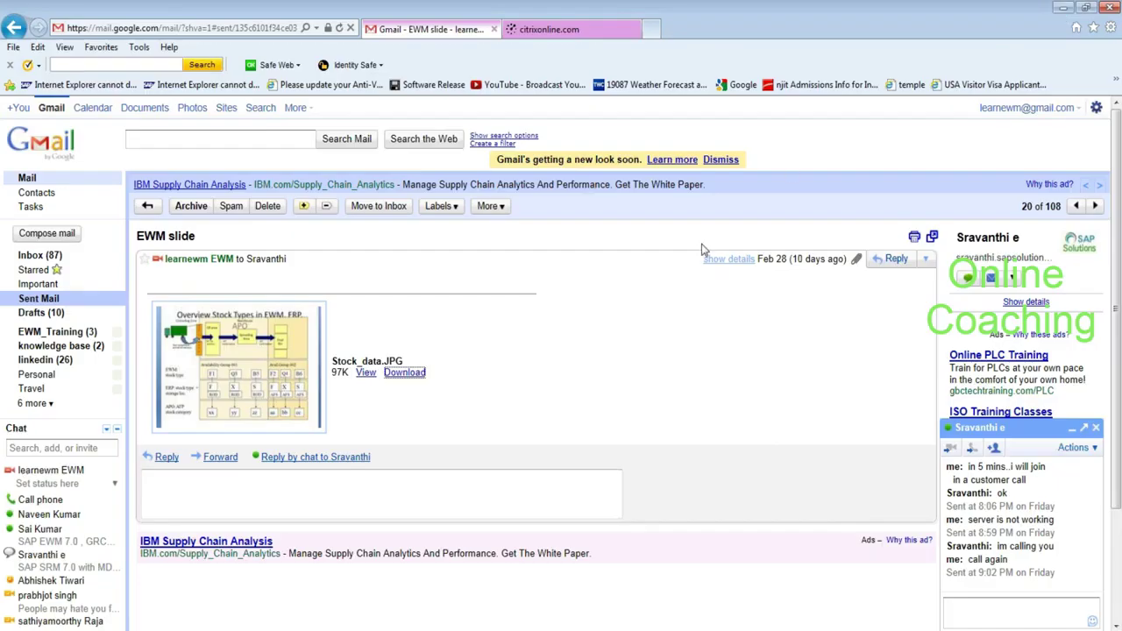
Download the Stock_data.JPG attachment and open it in Windows Photo Viewer.
{"action": "left_click", "coordinate": [417, 375]}
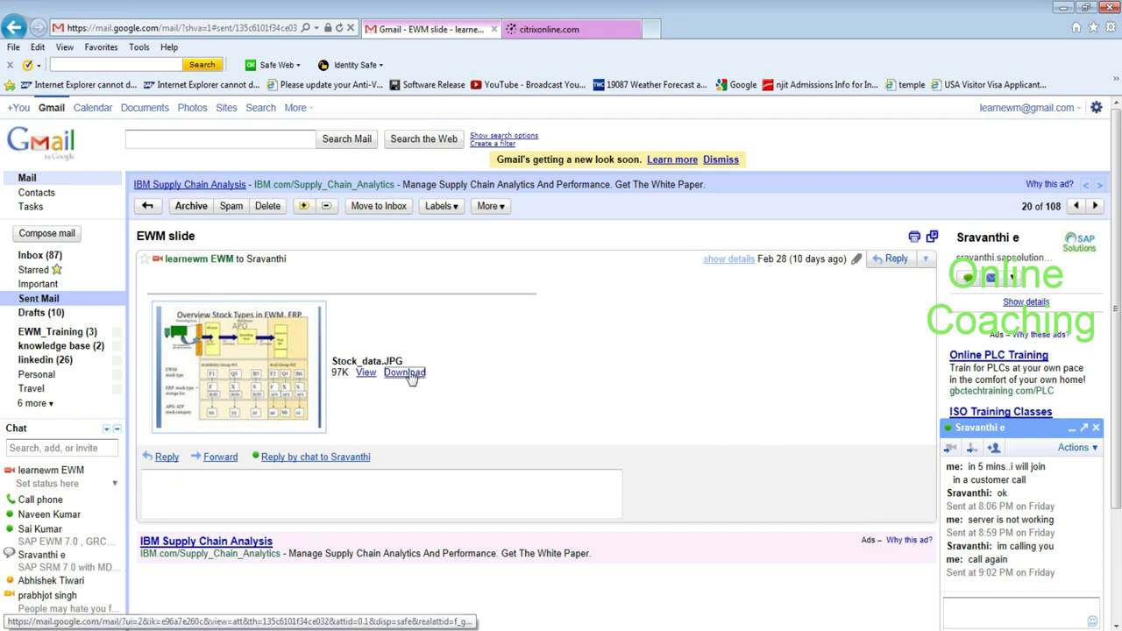
{"action": "left_click", "coordinate": [733, 616]}
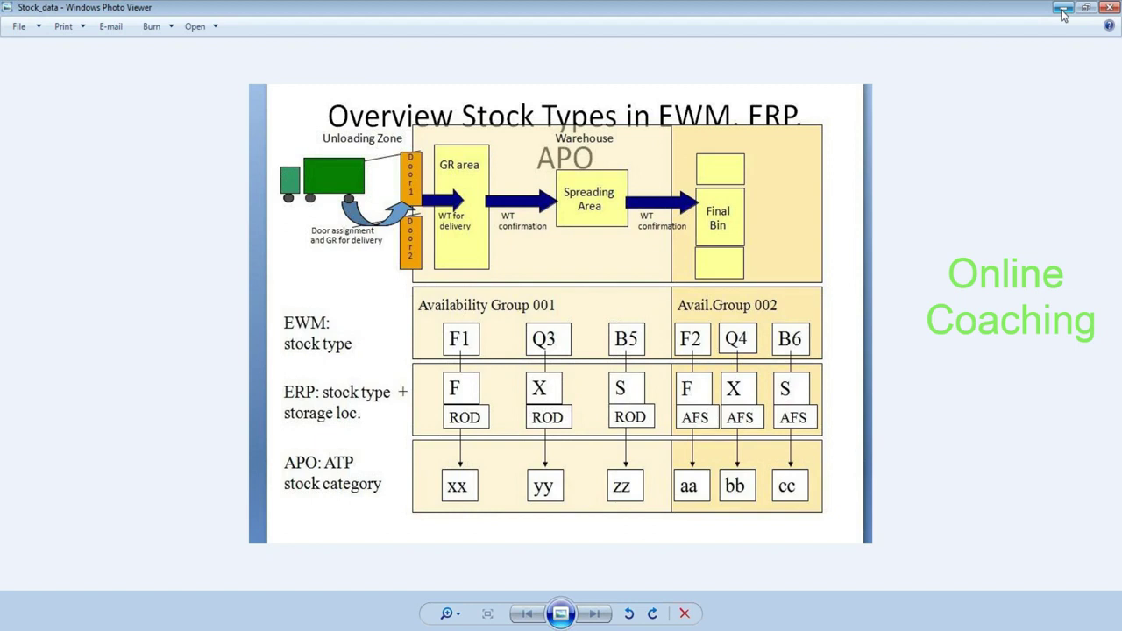
Minimize the Photo Viewer window showing the stock types overview slide.
{"action": "left_click", "coordinate": [1061, 10]}
{"action": "left_click", "coordinate": [1063, 10]}
Expand Cross-Process Settings > Warehouse Task and browse the warehouse process type activities.
{"action": "left_click", "coordinate": [1062, 9]}
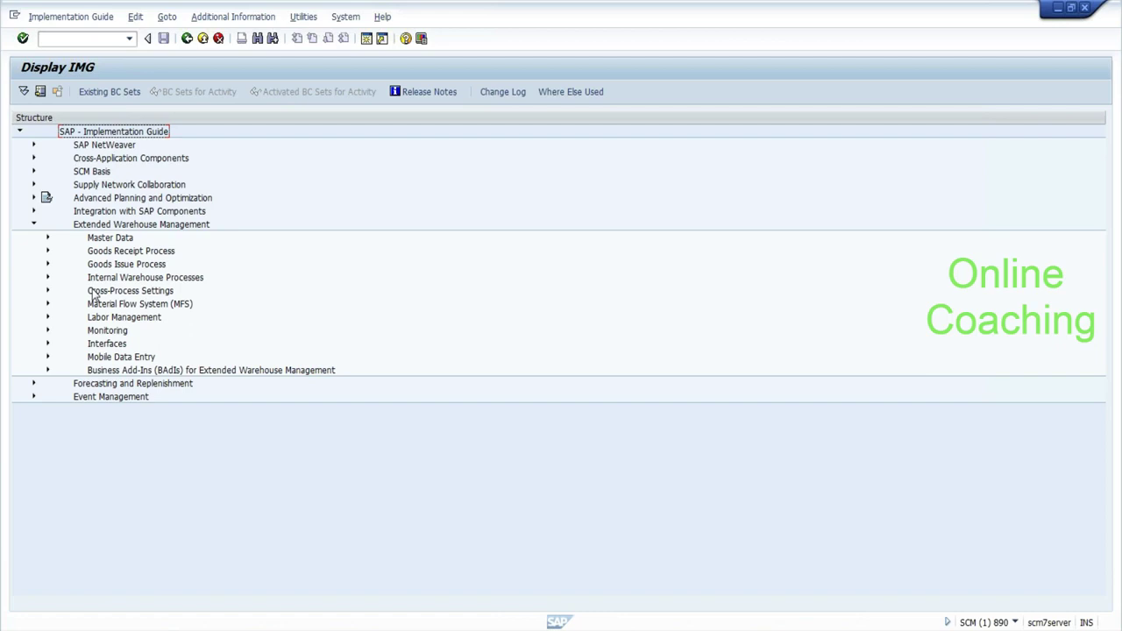
{"action": "left_click", "coordinate": [49, 291]}
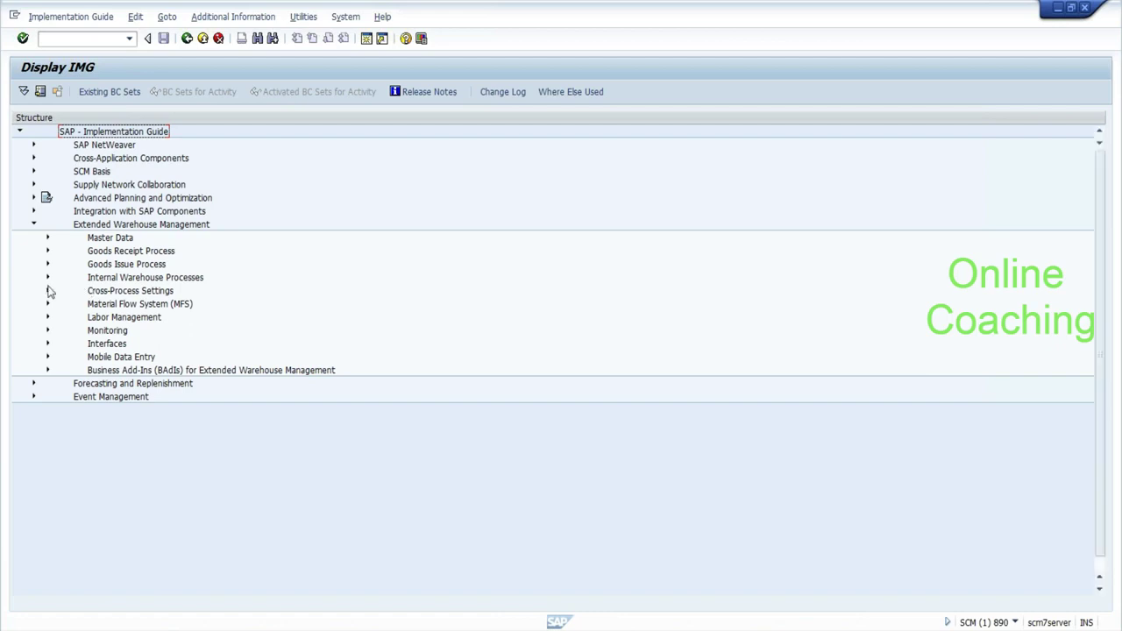
{"action": "left_click", "coordinate": [61, 357]}
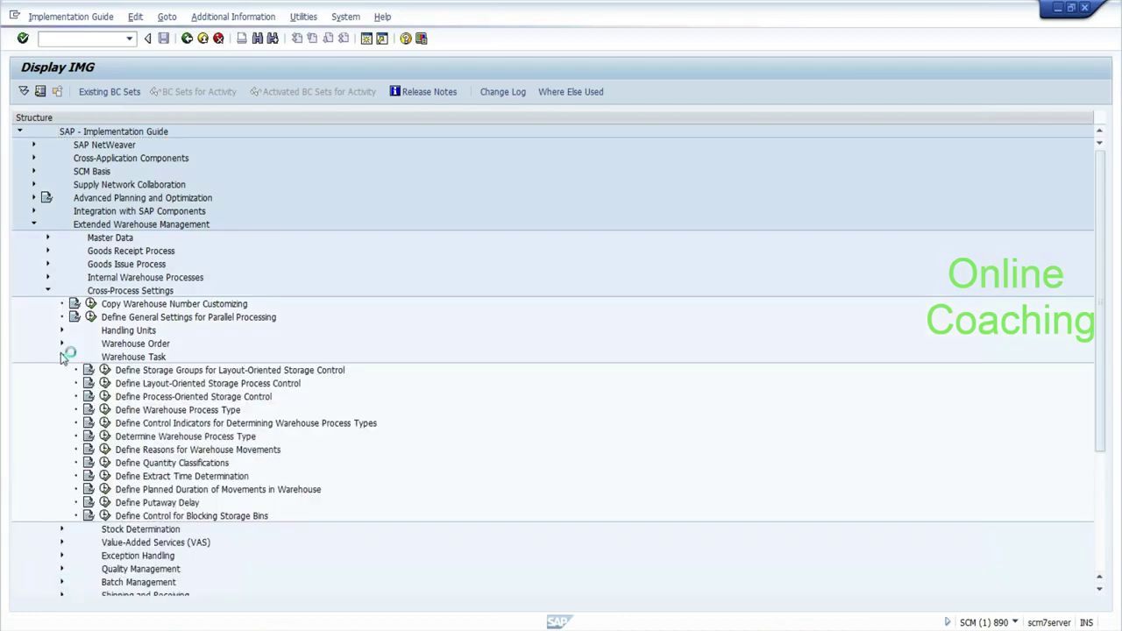
{"action": "left_click", "coordinate": [176, 411]}
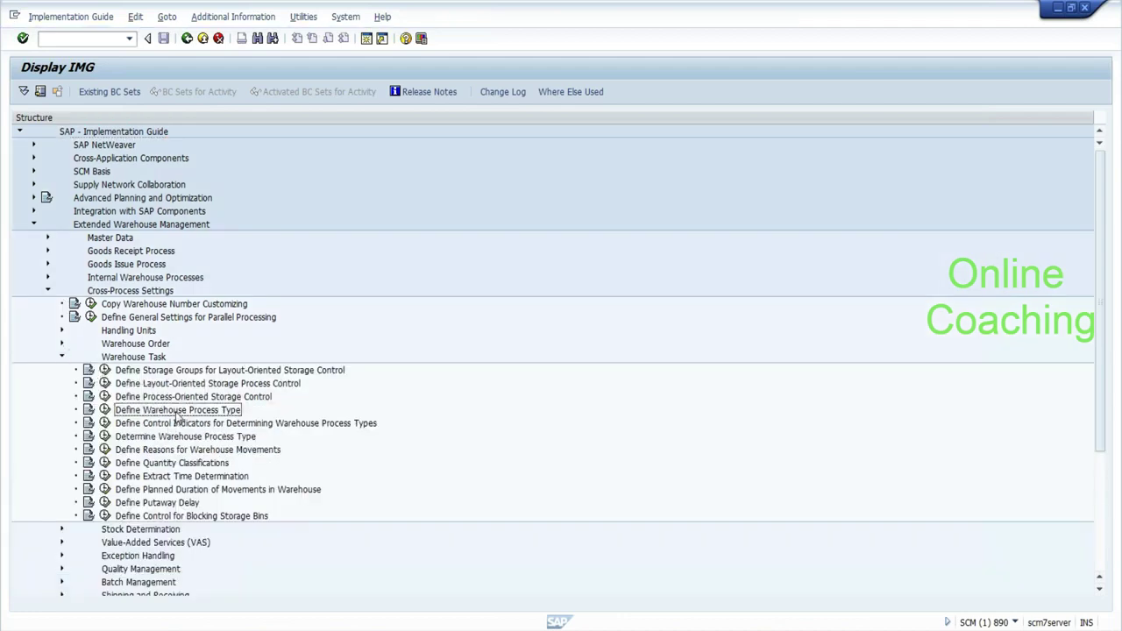
{"action": "left_click", "coordinate": [176, 424]}
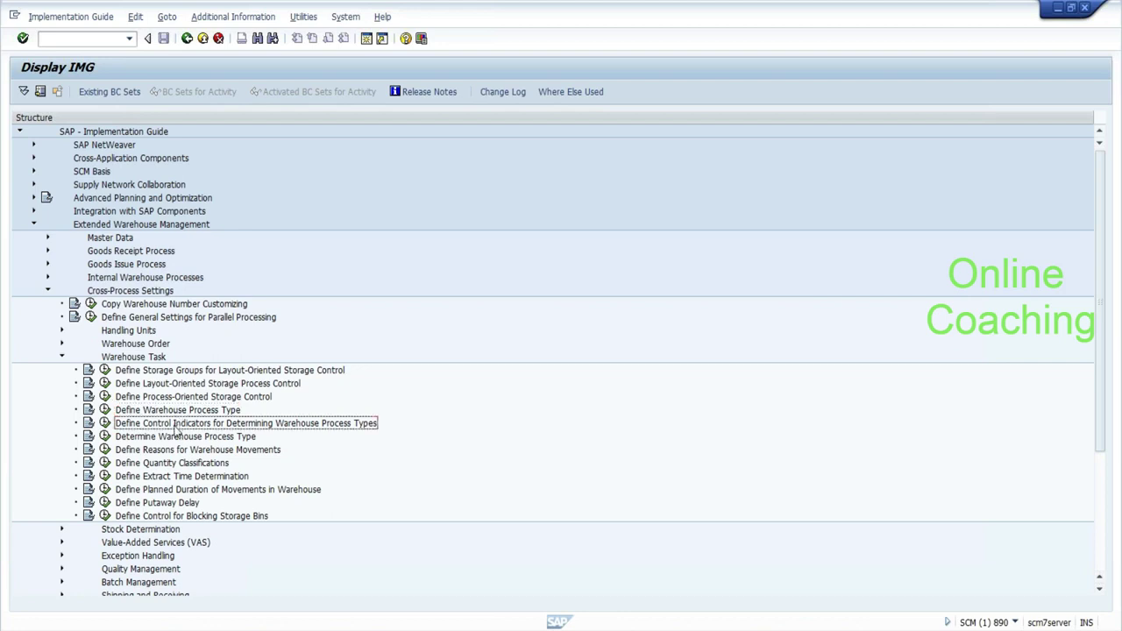
Browse the Warehouse Order activities, from number ranges to creation rule search sequence, then collapse them.
{"action": "left_click", "coordinate": [62, 345]}
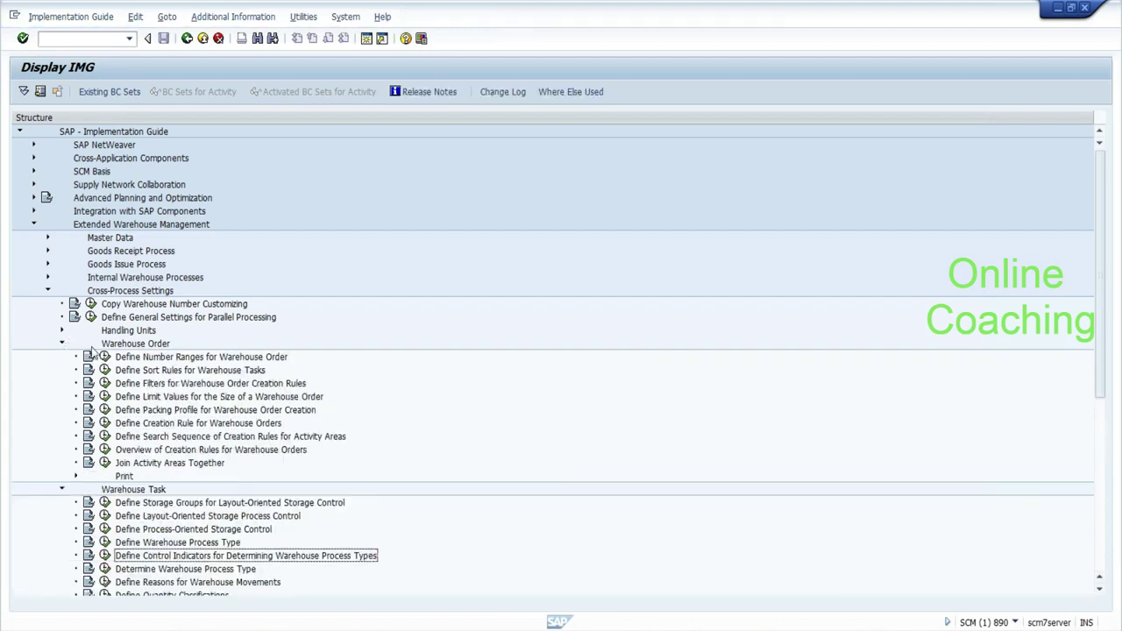
{"action": "left_click", "coordinate": [160, 360]}
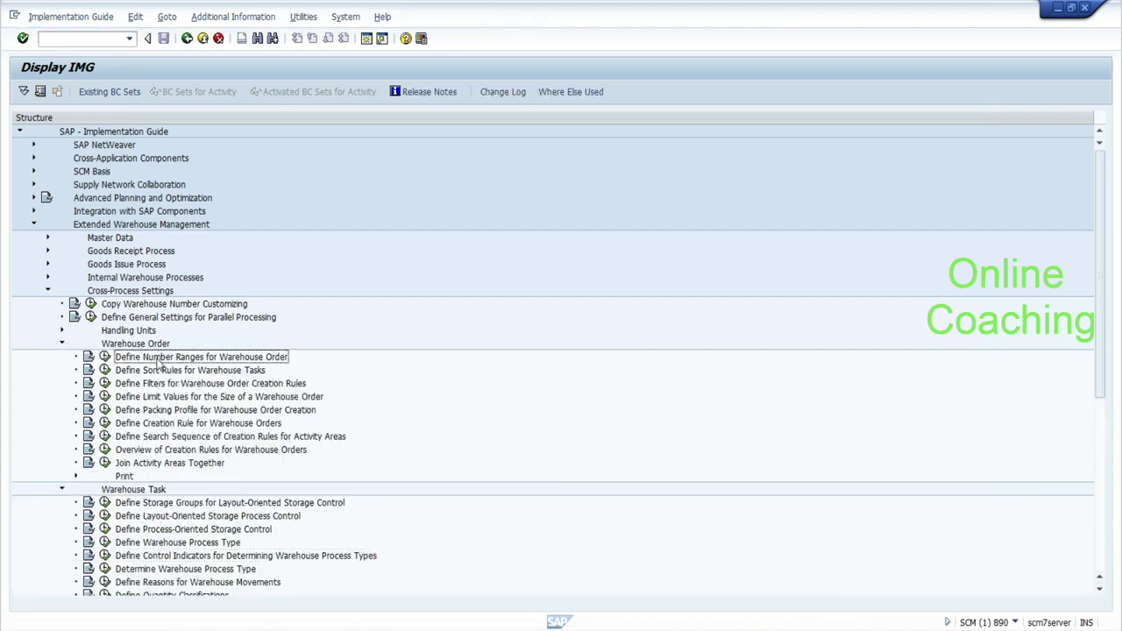
{"action": "left_click", "coordinate": [165, 371]}
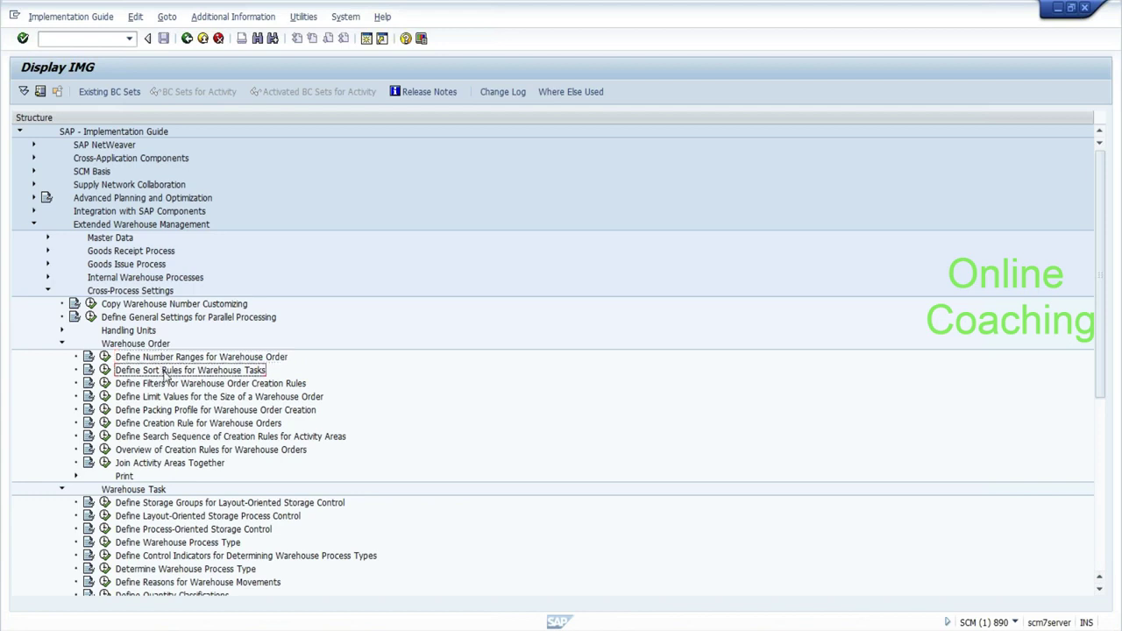
{"action": "left_click", "coordinate": [237, 386]}
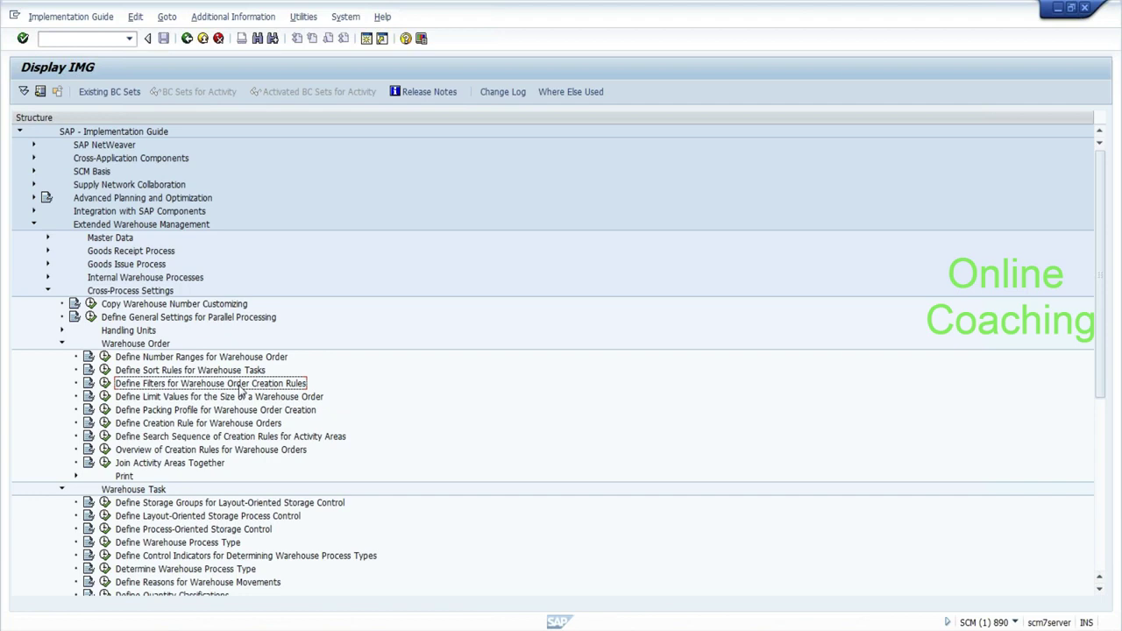
{"action": "left_click", "coordinate": [237, 399]}
{"action": "left_click", "coordinate": [234, 423]}
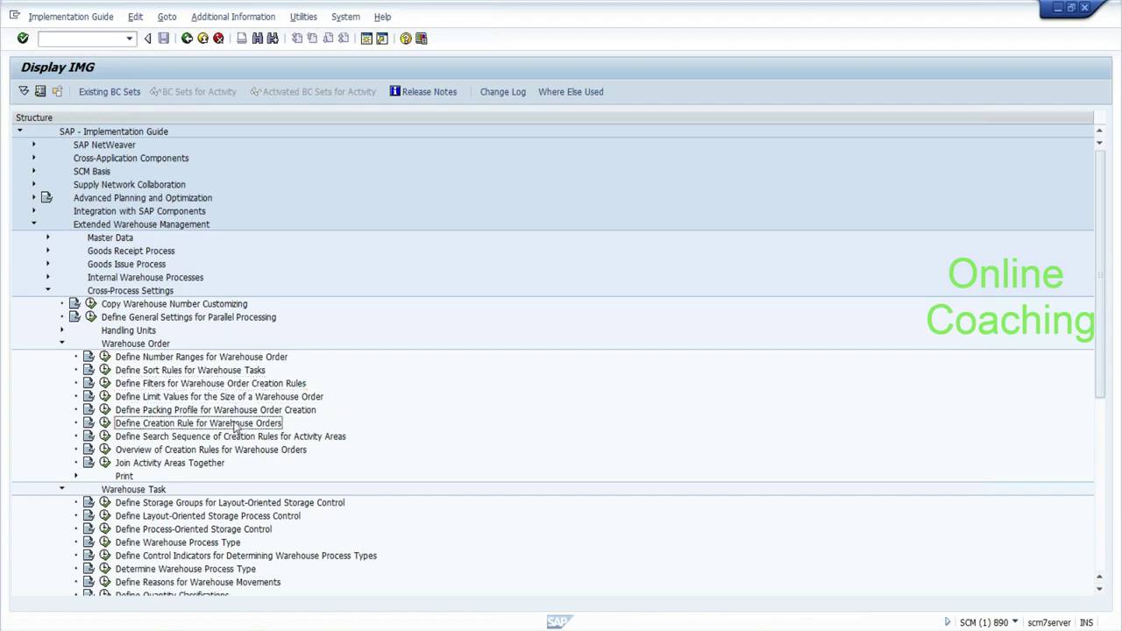
{"action": "left_click", "coordinate": [248, 436]}
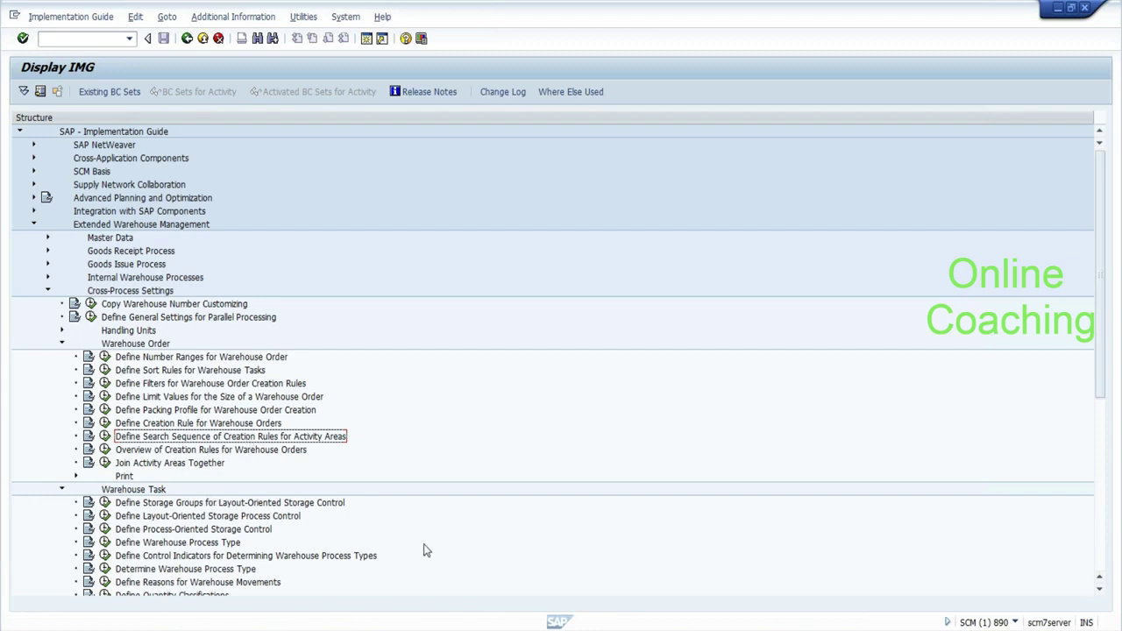
{"action": "left_click", "coordinate": [61, 342]}
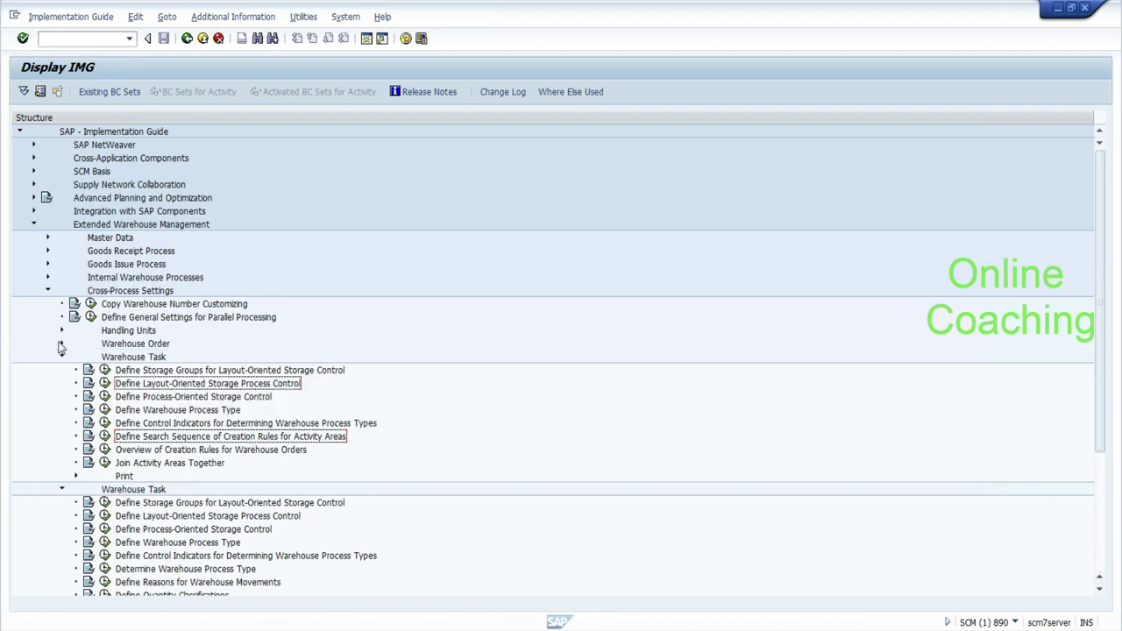
Expand the Master Data branch and its Activity Areas node in the IMG tree.
{"action": "left_click", "coordinate": [48, 237]}
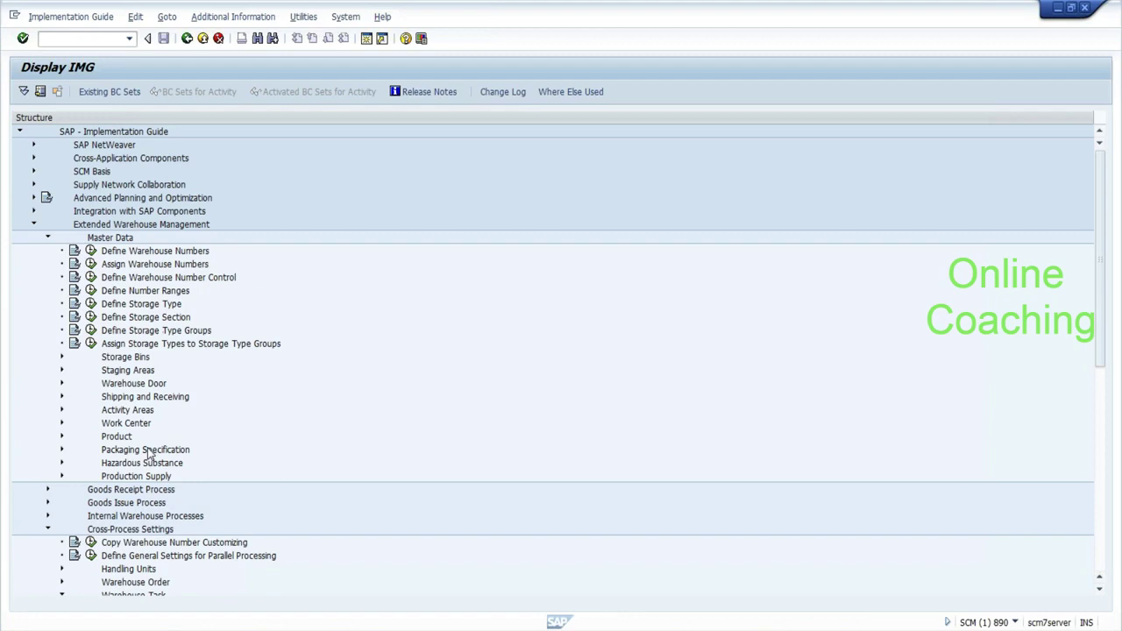
{"action": "left_click", "coordinate": [62, 410]}
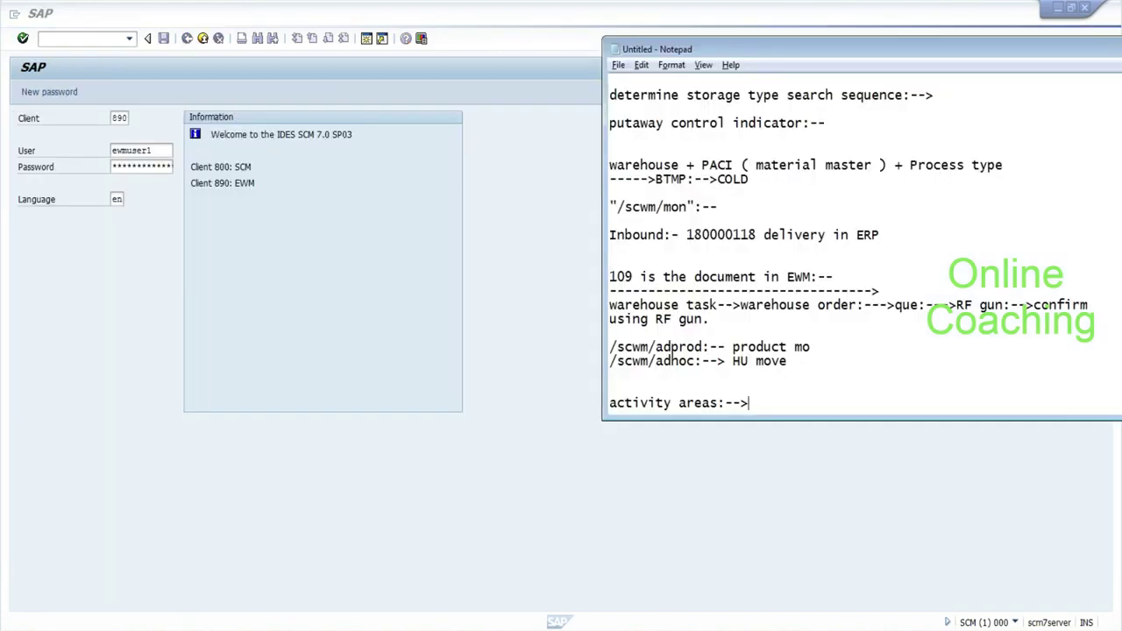
Append 'consolidation group:--' to the activity areas note and add two blank lines.
{"action": "type", "text": "co"}
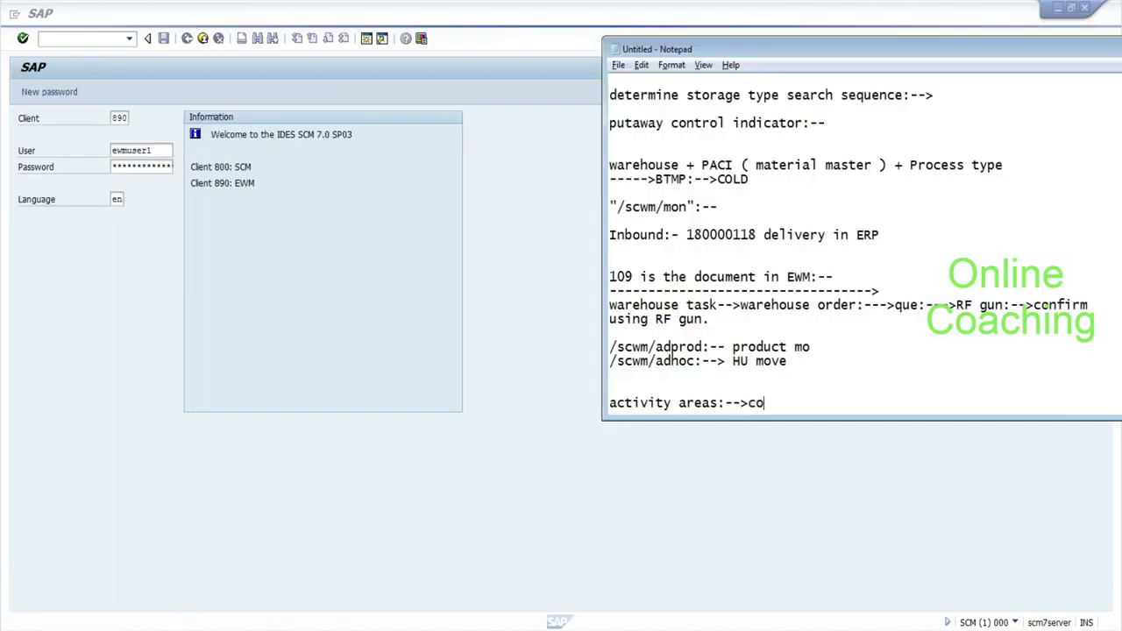
{"action": "type", "text": "nsol"}
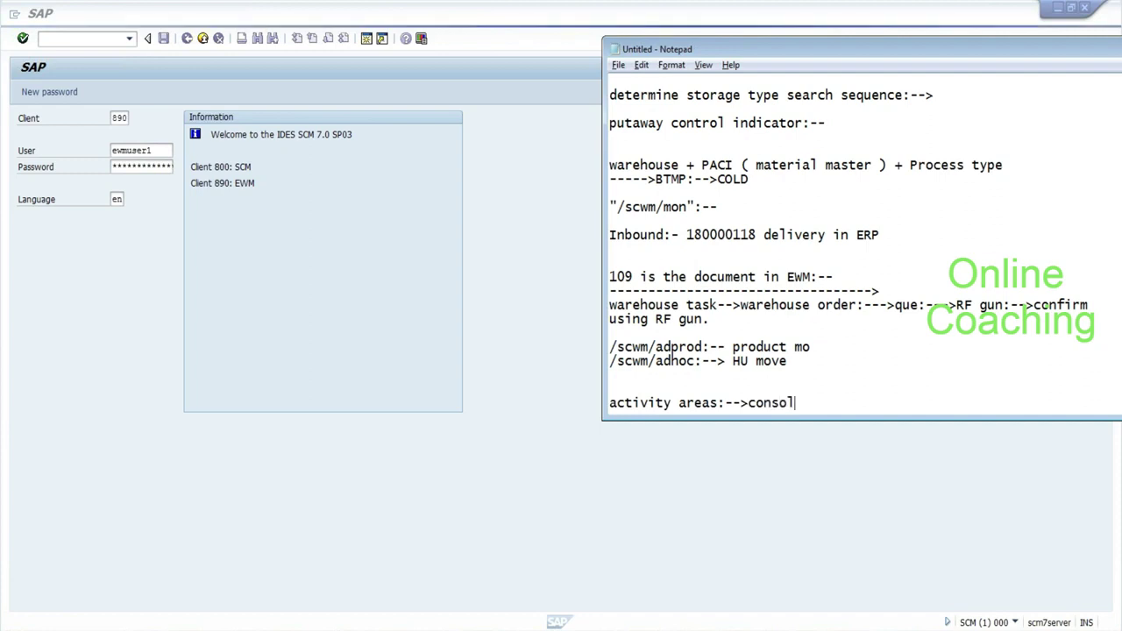
{"action": "type", "text": "idation gro"}
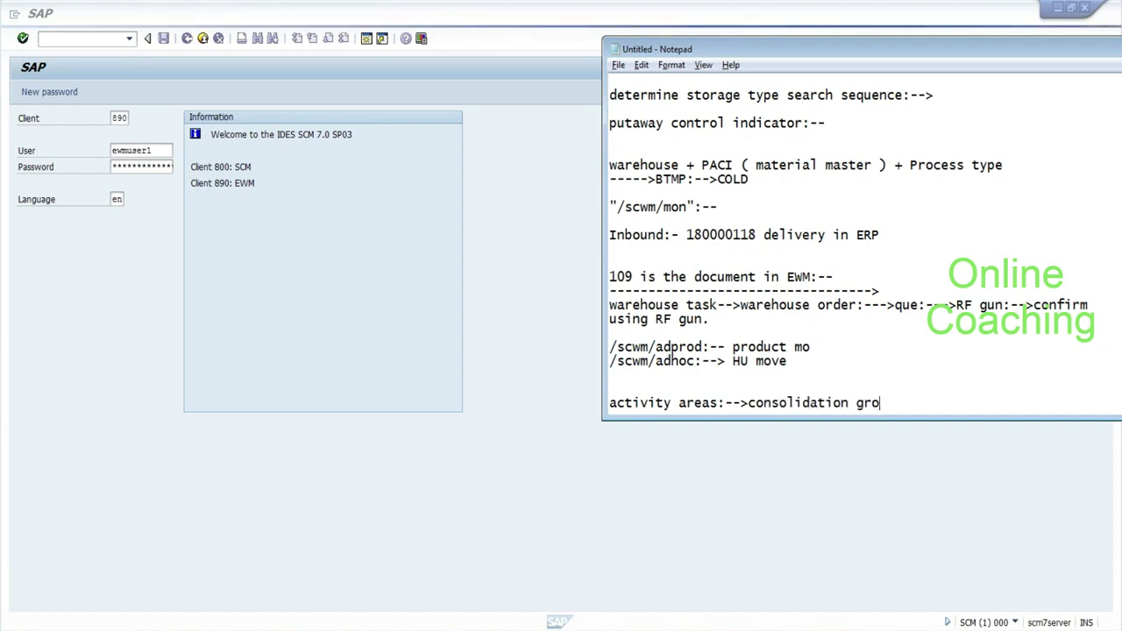
{"action": "type", "text": "up:--"}
{"action": "key", "text": "Return"}
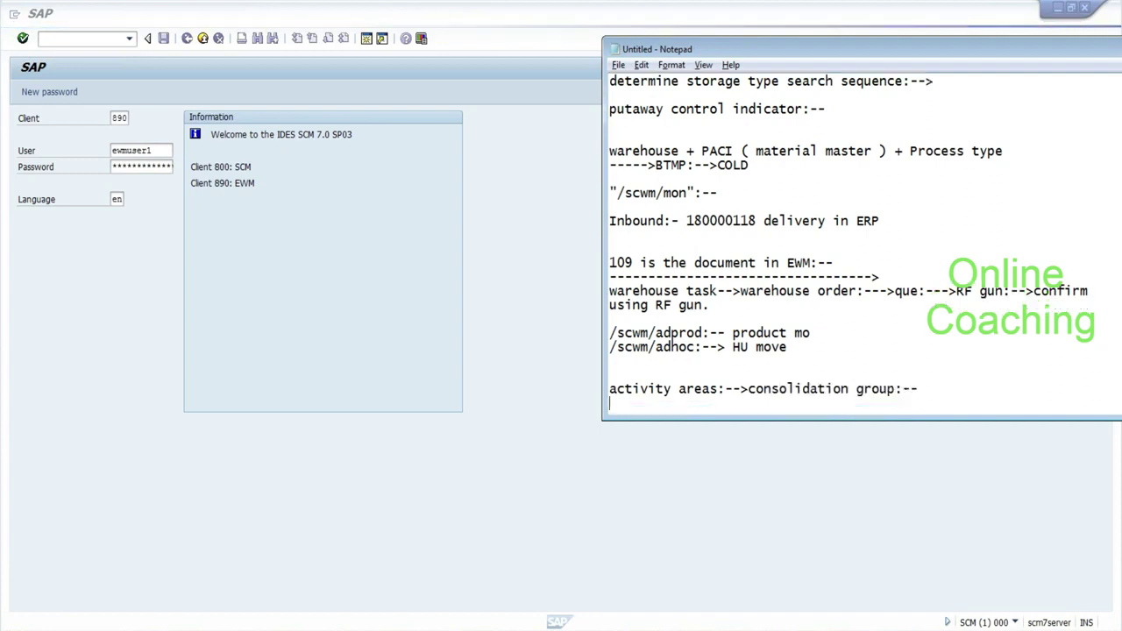
{"action": "key", "text": "Return"}
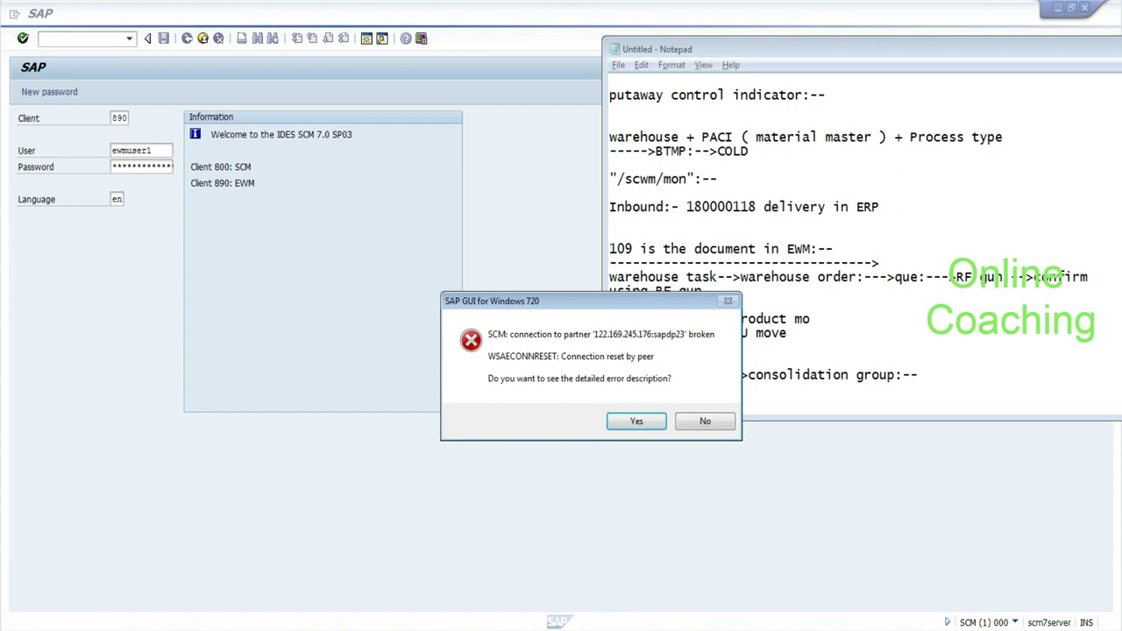
Dismiss the connection error and relaunch the SCM system logon.
{"action": "left_click", "coordinate": [706, 423]}
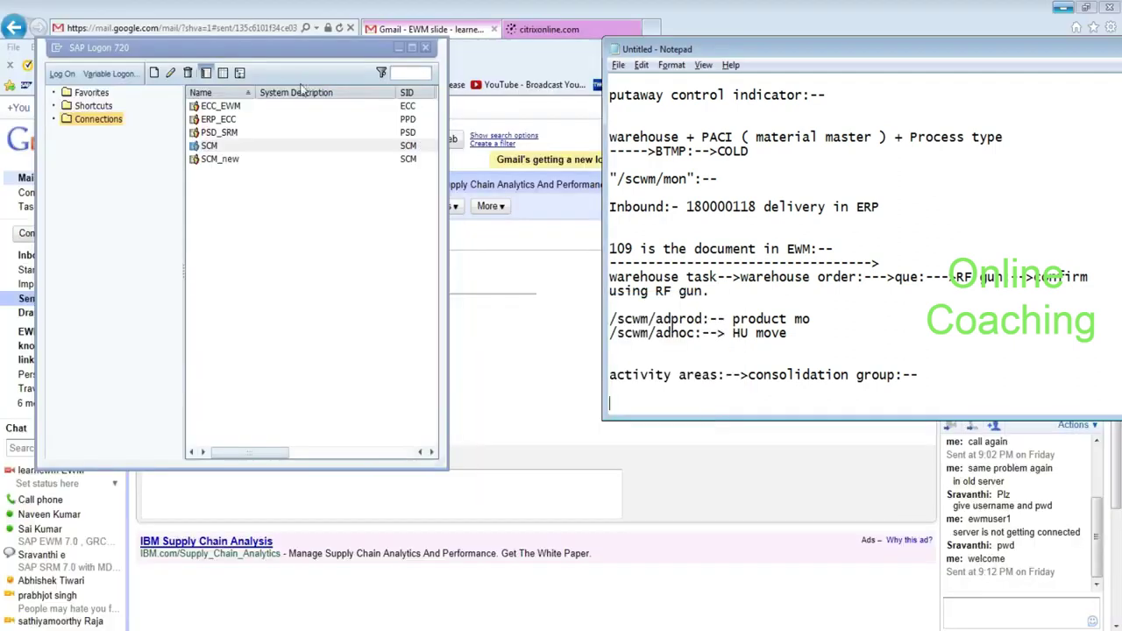
{"action": "left_click", "coordinate": [271, 149]}
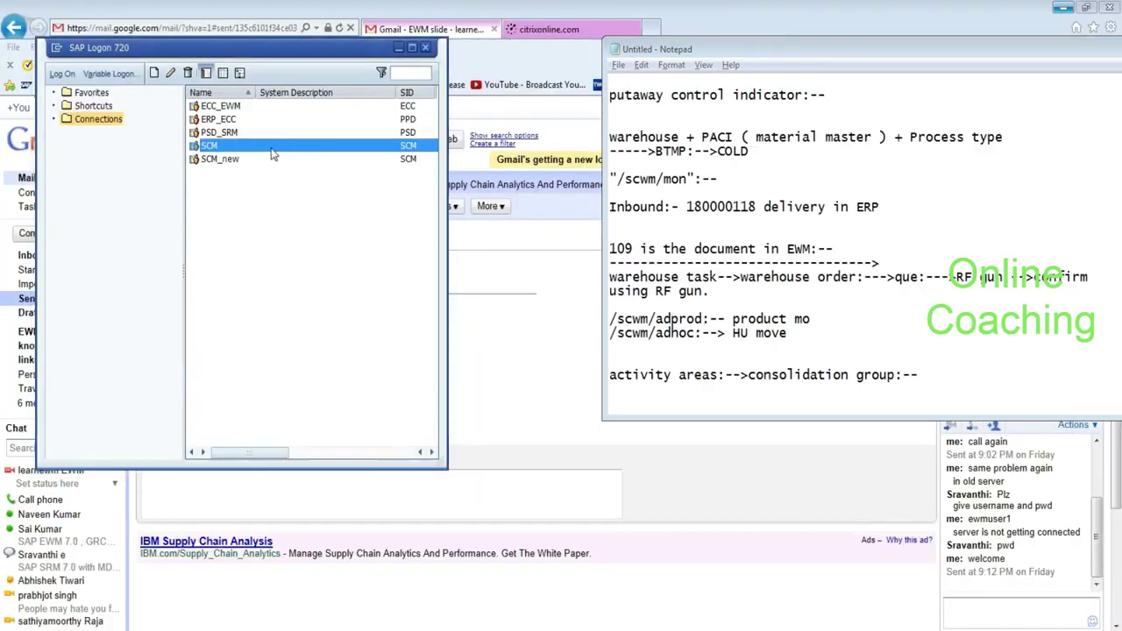
{"action": "double_click", "coordinate": [271, 154]}
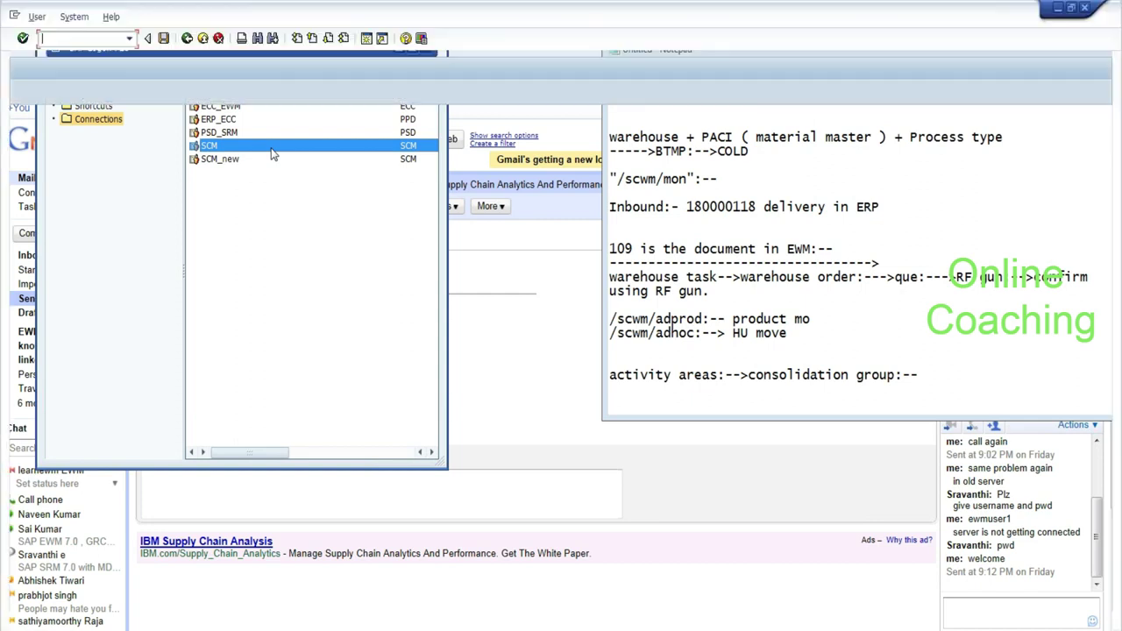
Log on to client 890 with the saved user, the password and language EN.
{"action": "key", "text": "Down"}
{"action": "key", "text": "Return"}
{"action": "key", "text": "Tab"}
{"action": "key", "text": "Down"}
{"action": "key", "text": "Return"}
{"action": "key", "text": "Tab"}
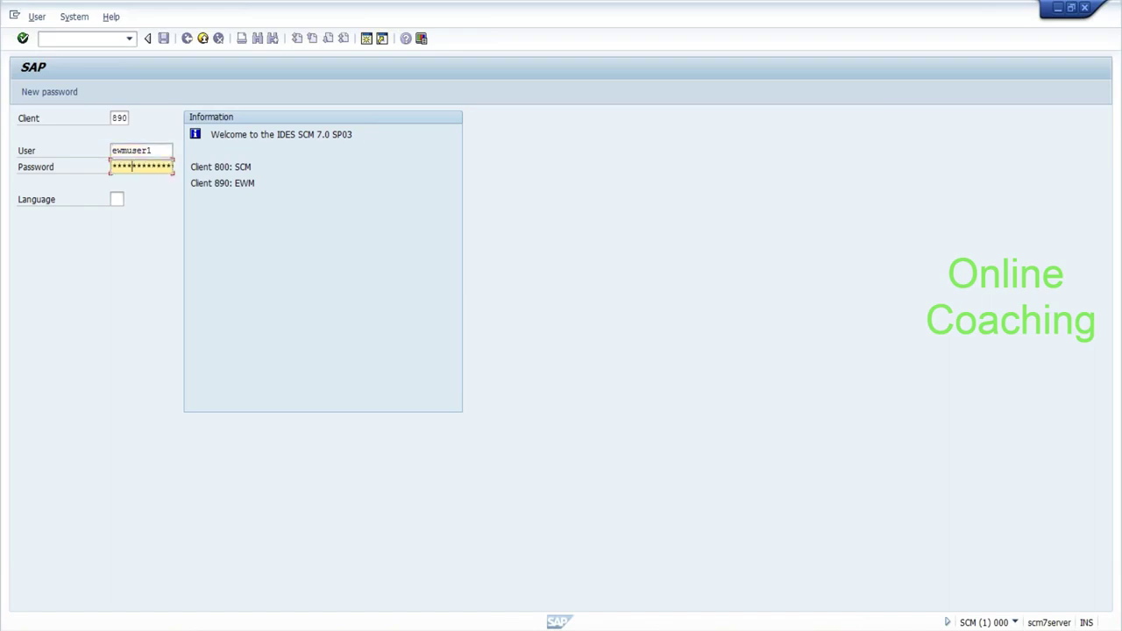
{"action": "key", "text": "Tab"}
{"action": "key", "text": "Return"}
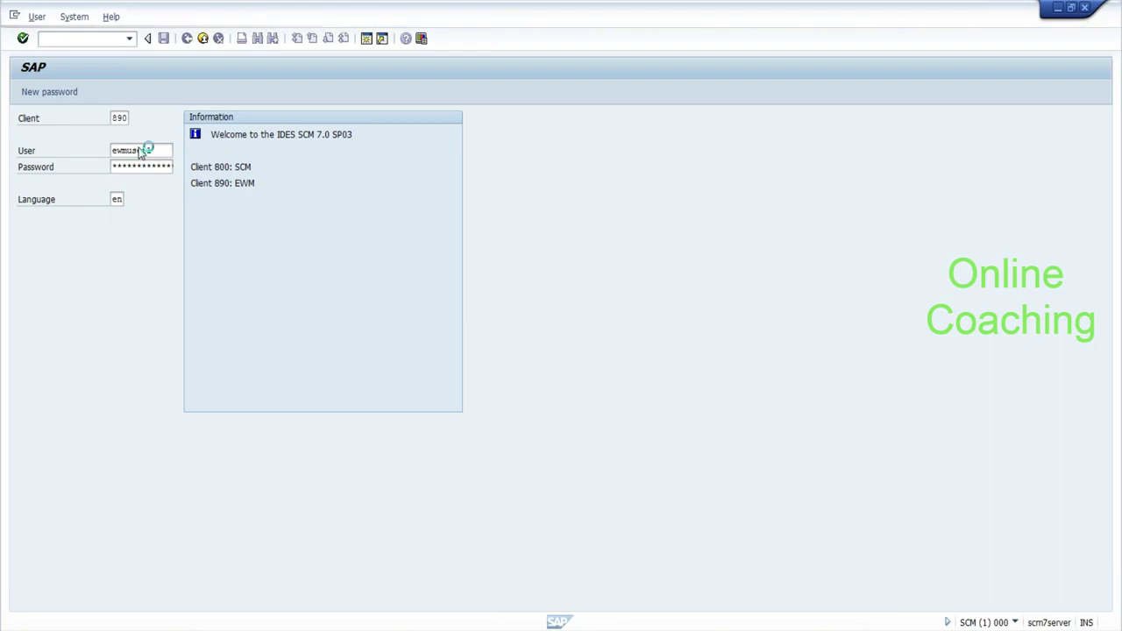
In Notepad, highlight 'activity areas', the warehouse order to queue flow, and 'RF gun'.
{"action": "key", "text": "alt+Tab"}
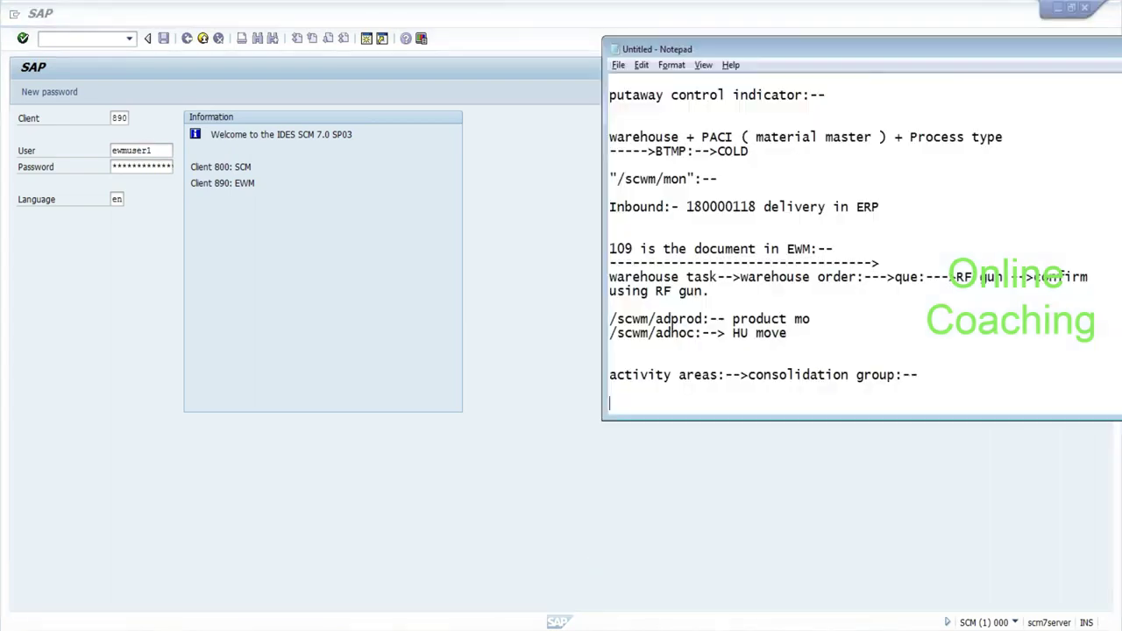
{"action": "key", "text": "Up"}
{"action": "key", "text": "Up"}
{"action": "key", "text": "shift+Down"}
{"action": "key", "text": "shift+Up"}
{"action": "key", "text": "ctrl+shift+Right"}
{"action": "key", "text": "ctrl+shift+Right"}
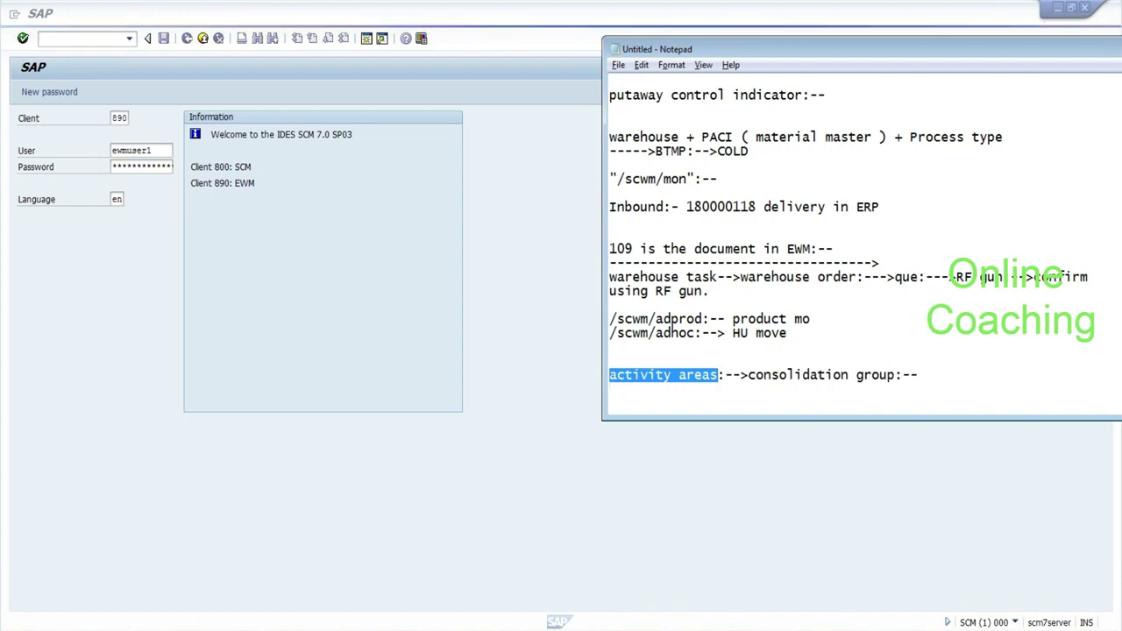
{"action": "left_click_drag", "start_coordinate": [748, 276], "coordinate": [917, 277]}
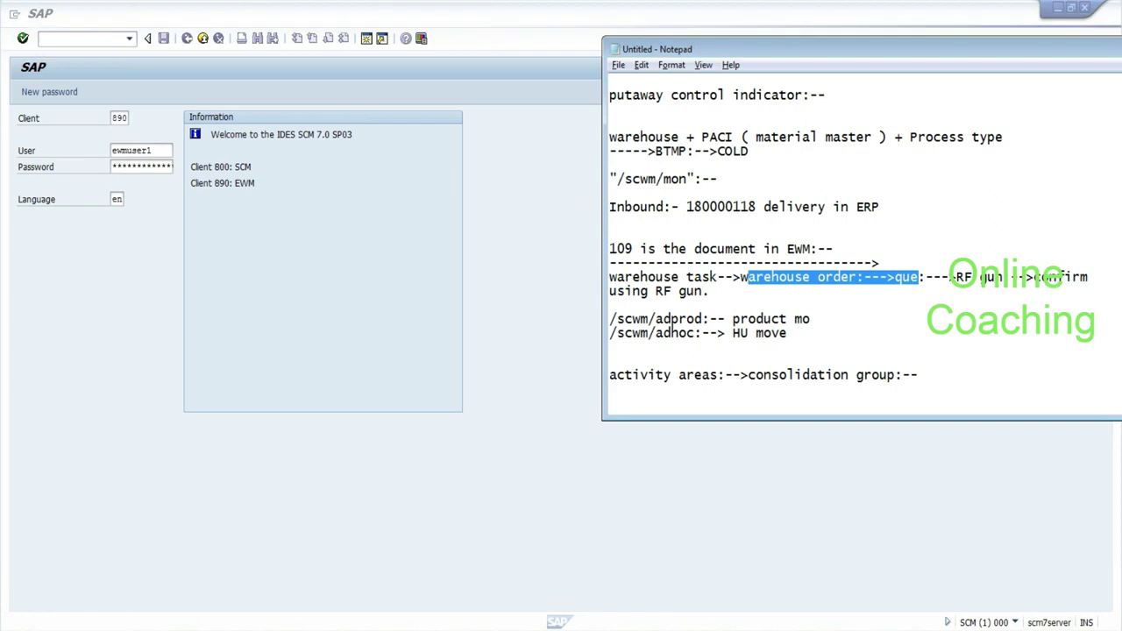
{"action": "left_click", "coordinate": [956, 277]}
{"action": "left_click_drag", "start_coordinate": [954, 277], "coordinate": [1000, 277]}
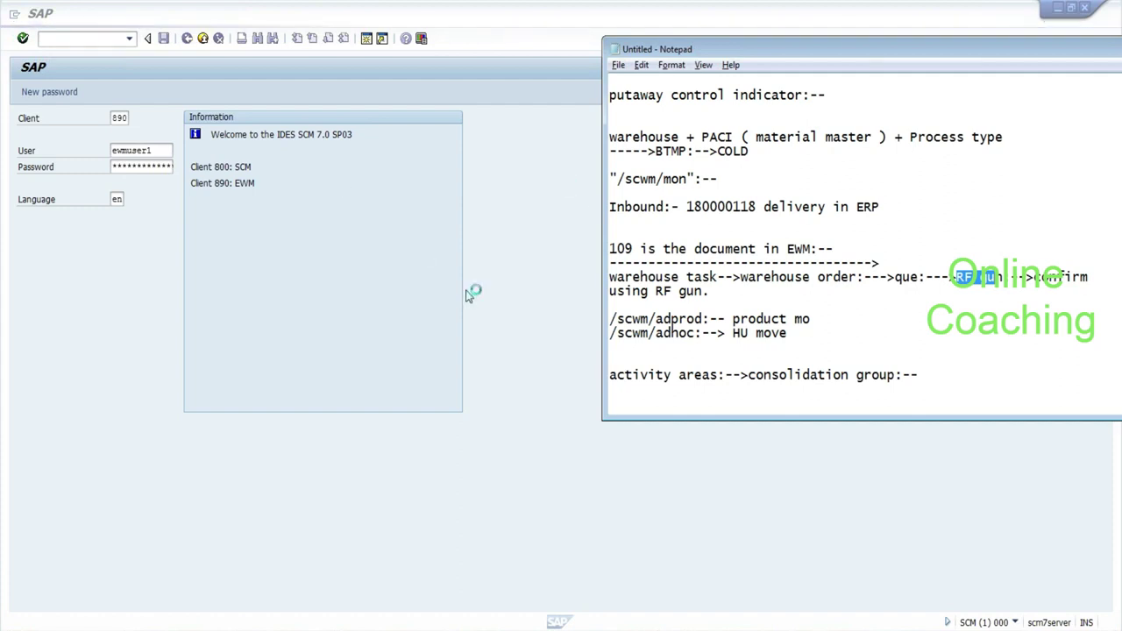
Add a new line '/scwm/rf:-->' below the consolidation group note.
{"action": "left_click", "coordinate": [918, 375]}
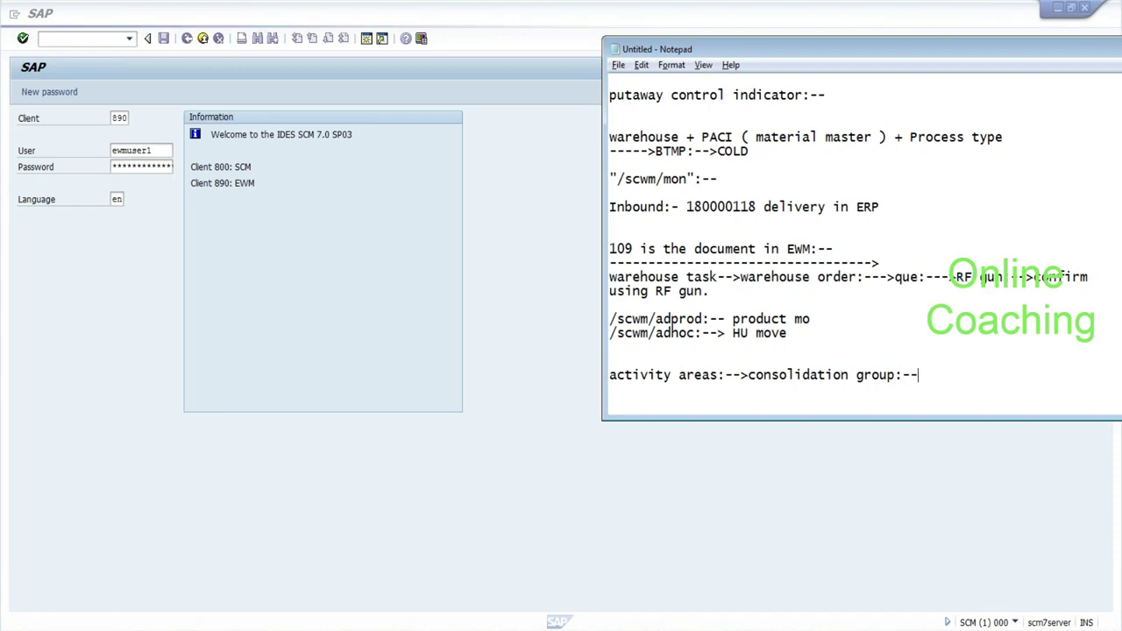
{"action": "key", "text": "Return"}
{"action": "key", "text": "Return"}
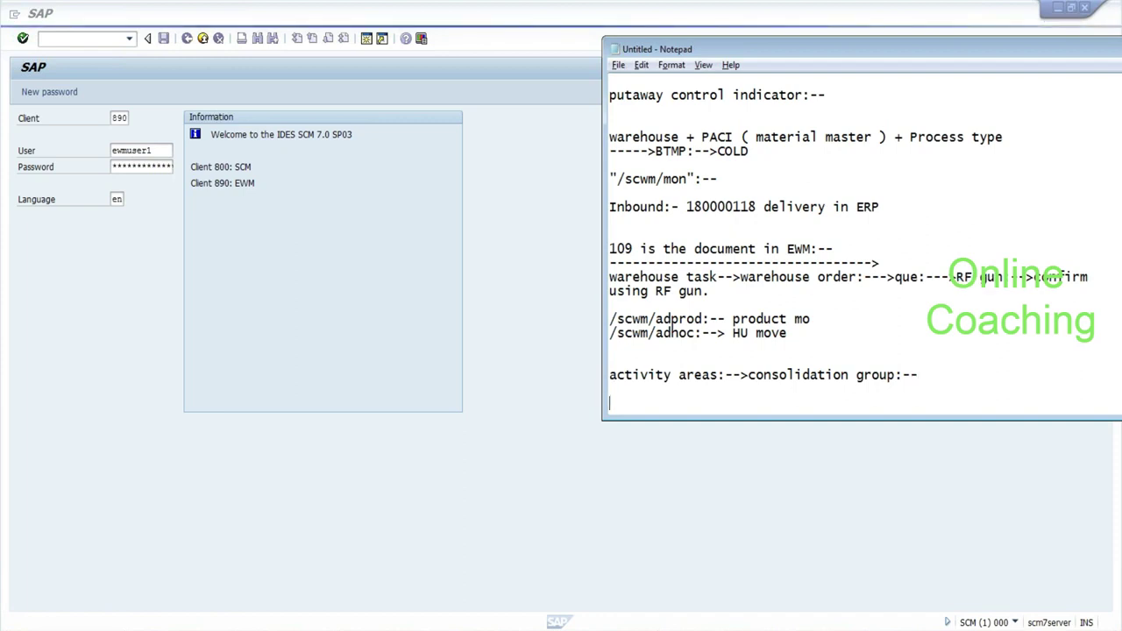
{"action": "type", "text": "/scwm/rf:-->"}
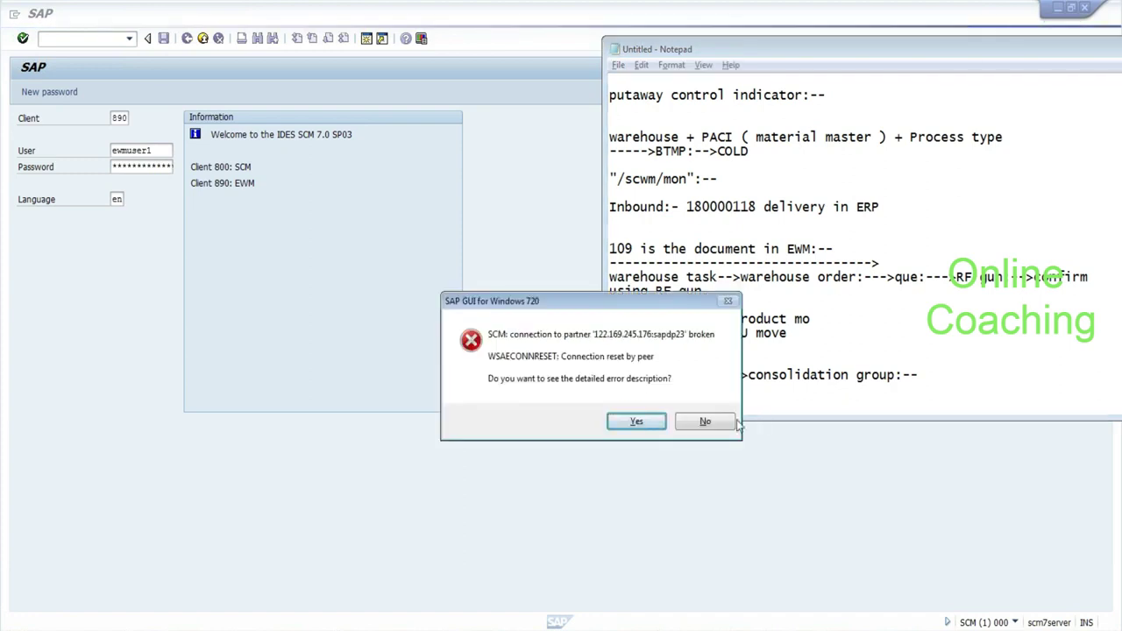
Decline the connection error details and reopen the SCM system logon.
{"action": "left_click", "coordinate": [710, 421]}
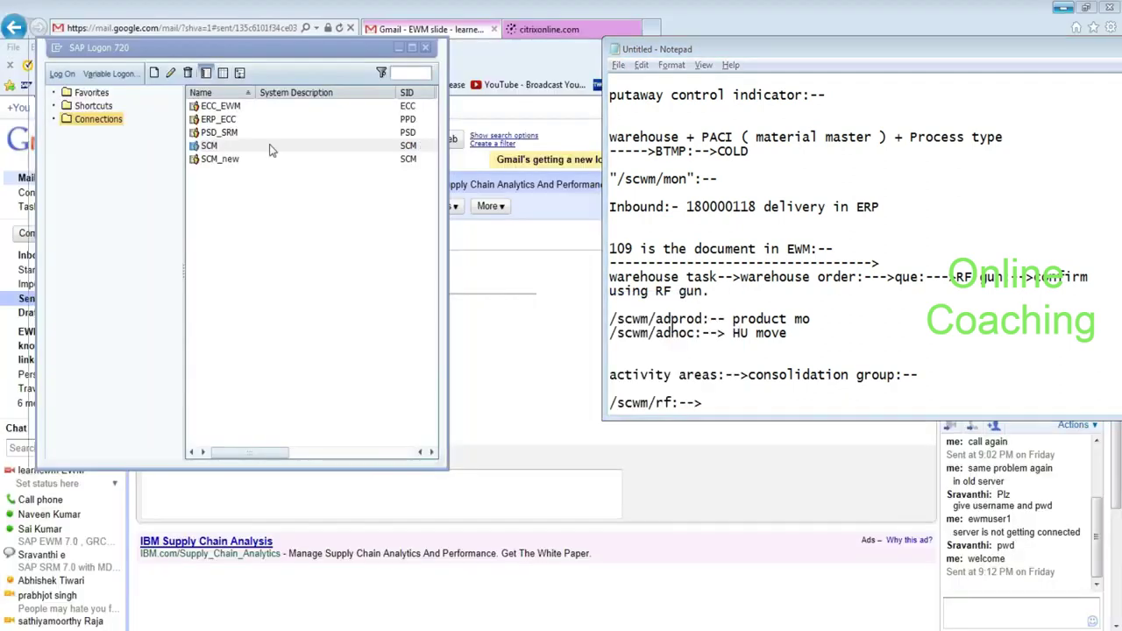
{"action": "left_click", "coordinate": [270, 147]}
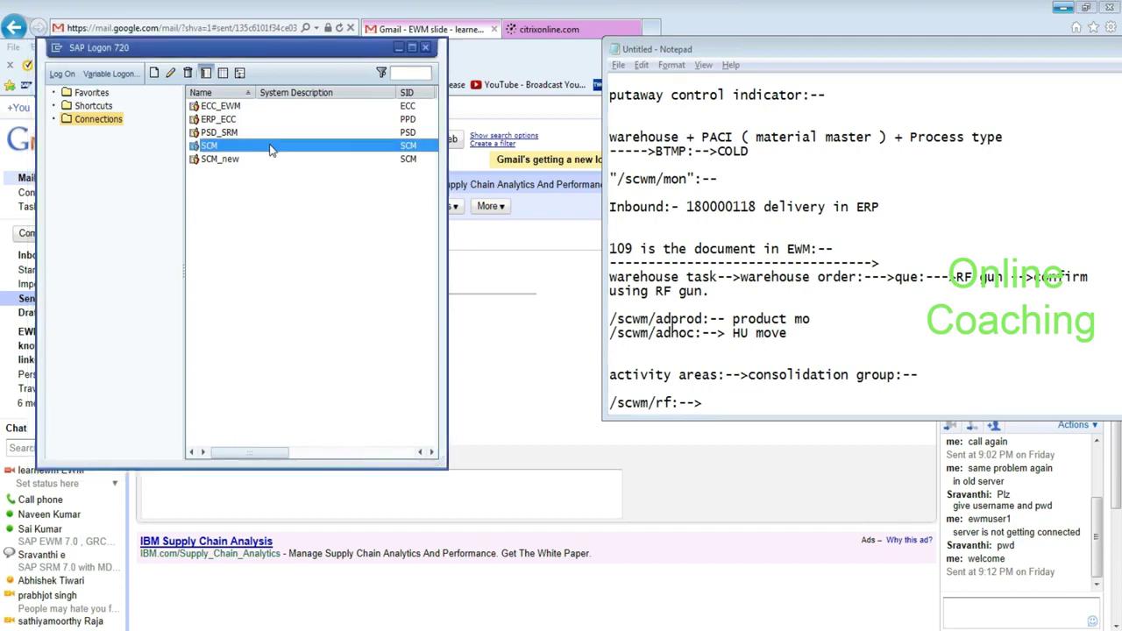
{"action": "double_click", "coordinate": [270, 147]}
Submit the logon for client 890 with the remembered user, password and language EN.
{"action": "left_click", "coordinate": [118, 118]}
{"action": "key", "text": "Tab"}
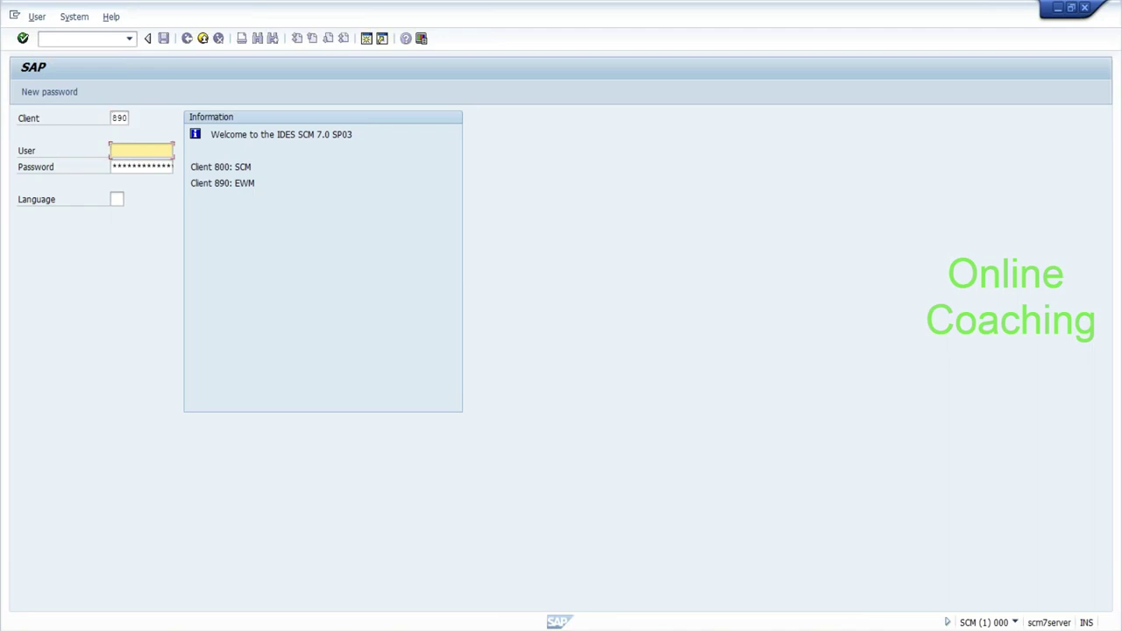
{"action": "key", "text": "Down"}
{"action": "key", "text": "Down"}
{"action": "key", "text": "Return"}
{"action": "key", "text": "Tab"}
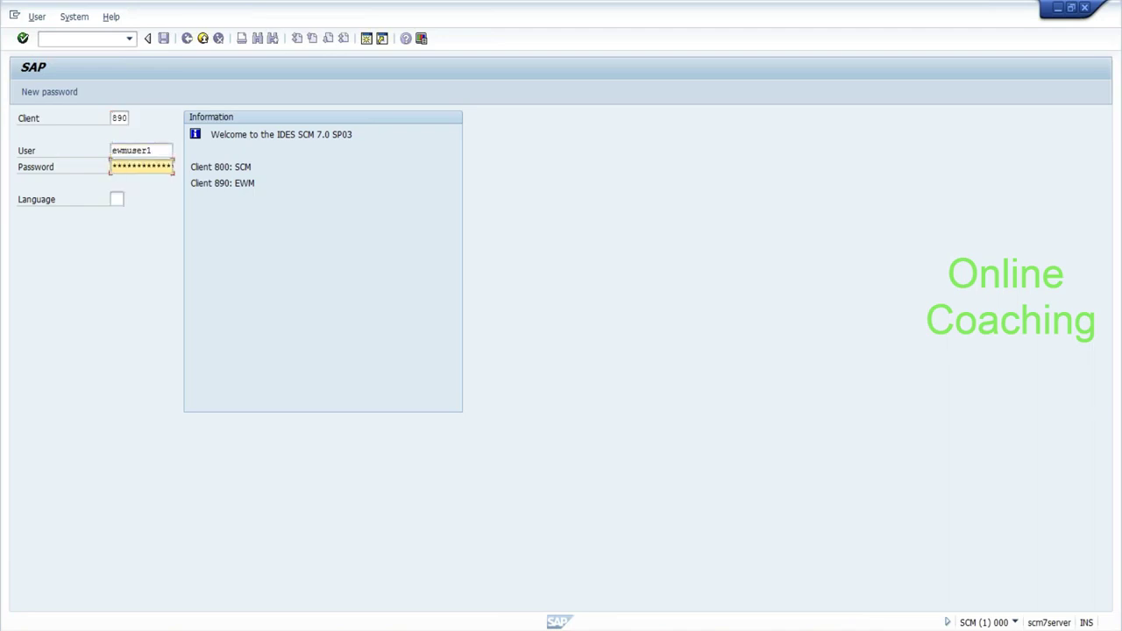
{"action": "key", "text": "Tab"}
{"action": "type", "text": "en"}
{"action": "key", "text": "Return"}
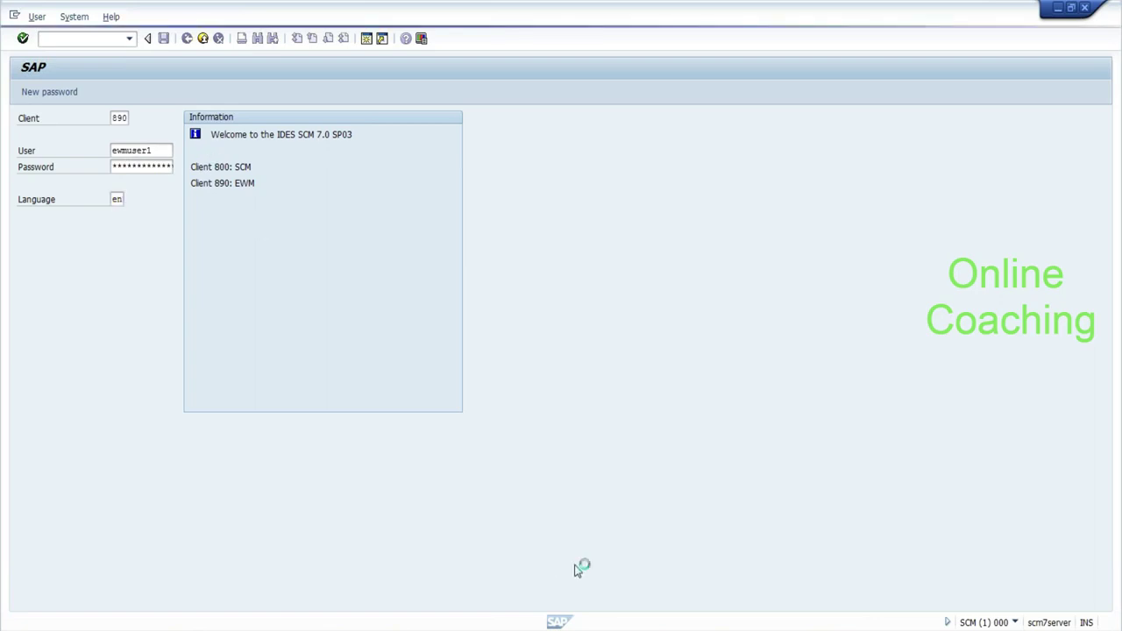
Add the line 'fruit + meat:--> one box:-->' below the consolidation group note.
{"action": "left_click", "coordinate": [623, 628]}
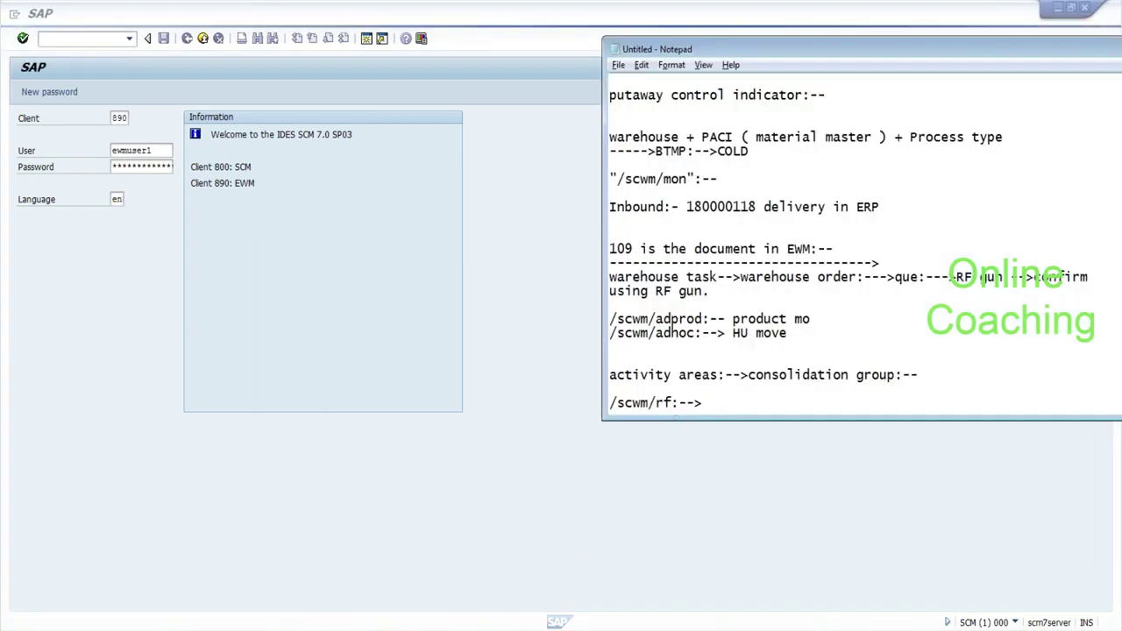
{"action": "left_click_drag", "start_coordinate": [747, 375], "coordinate": [895, 374]}
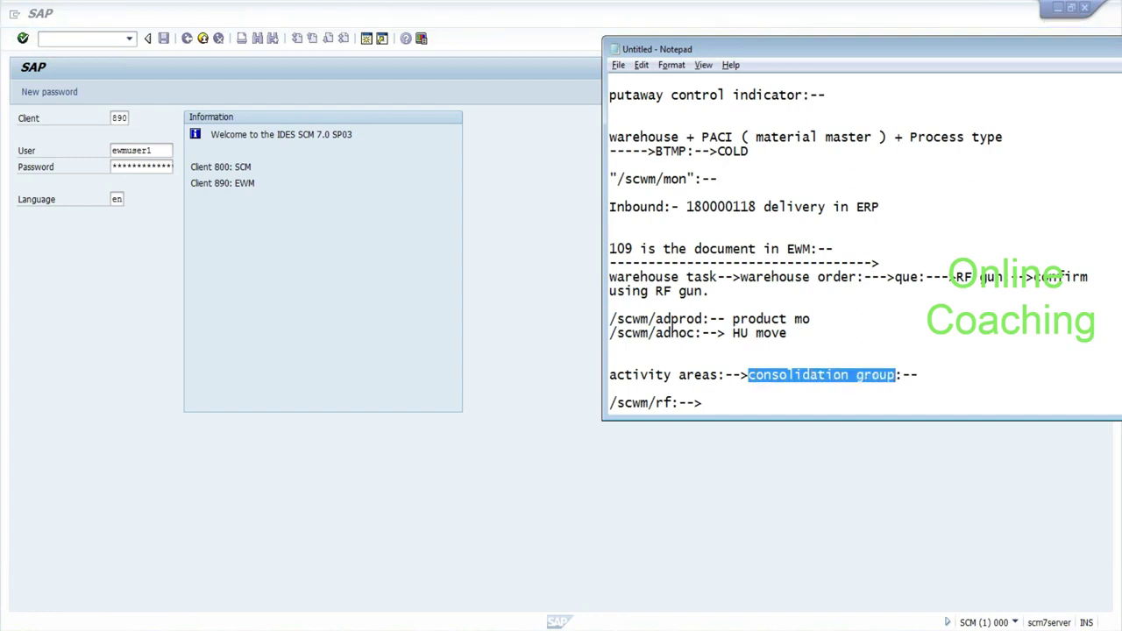
{"action": "left_click", "coordinate": [919, 375]}
{"action": "key", "text": "Return"}
{"action": "key", "text": "Return"}
{"action": "key", "text": "Return"}
{"action": "key", "text": "Return"}
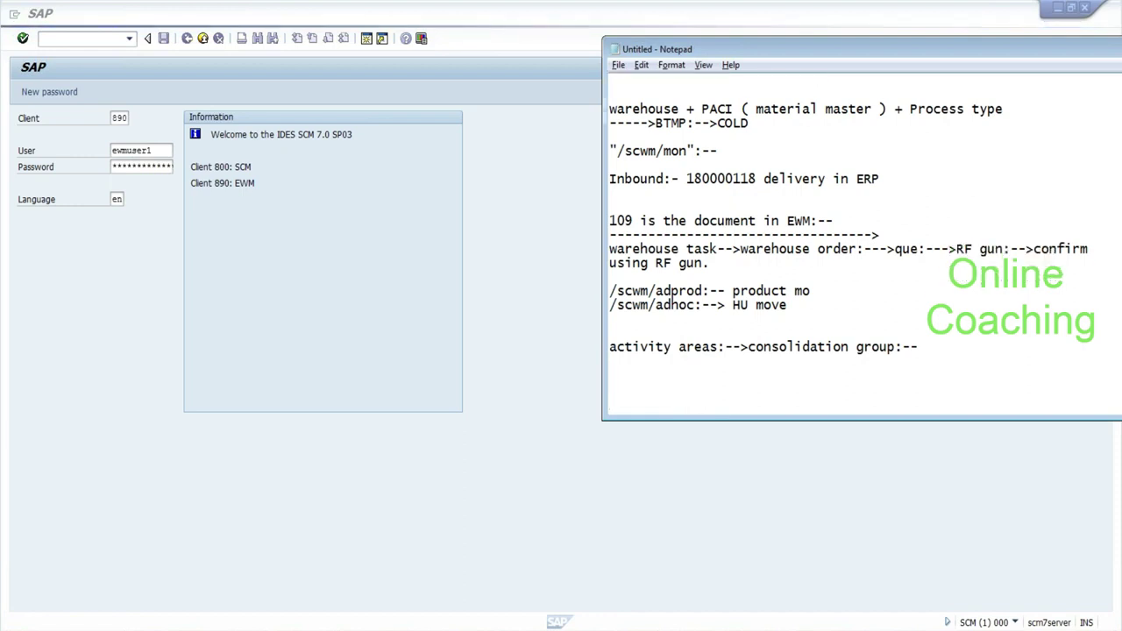
{"action": "type", "text": "meat"}
{"action": "key", "text": "BackSpace"}
{"action": "key", "text": "BackSpace"}
{"action": "key", "text": "BackSpace"}
{"action": "key", "text": "BackSpace"}
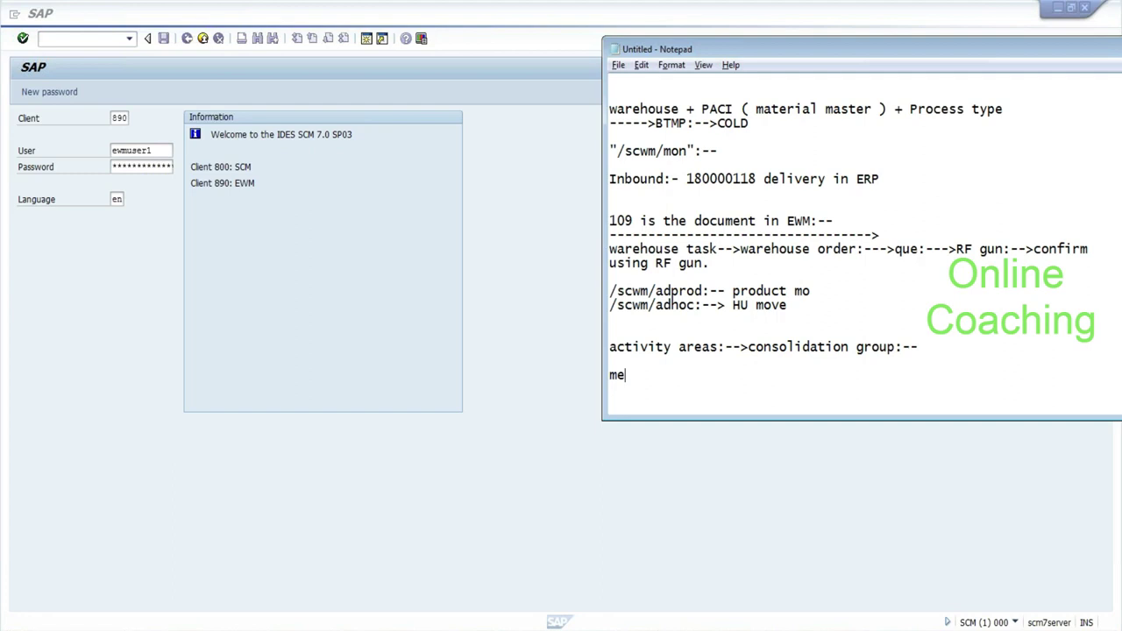
{"action": "type", "text": "fruit"}
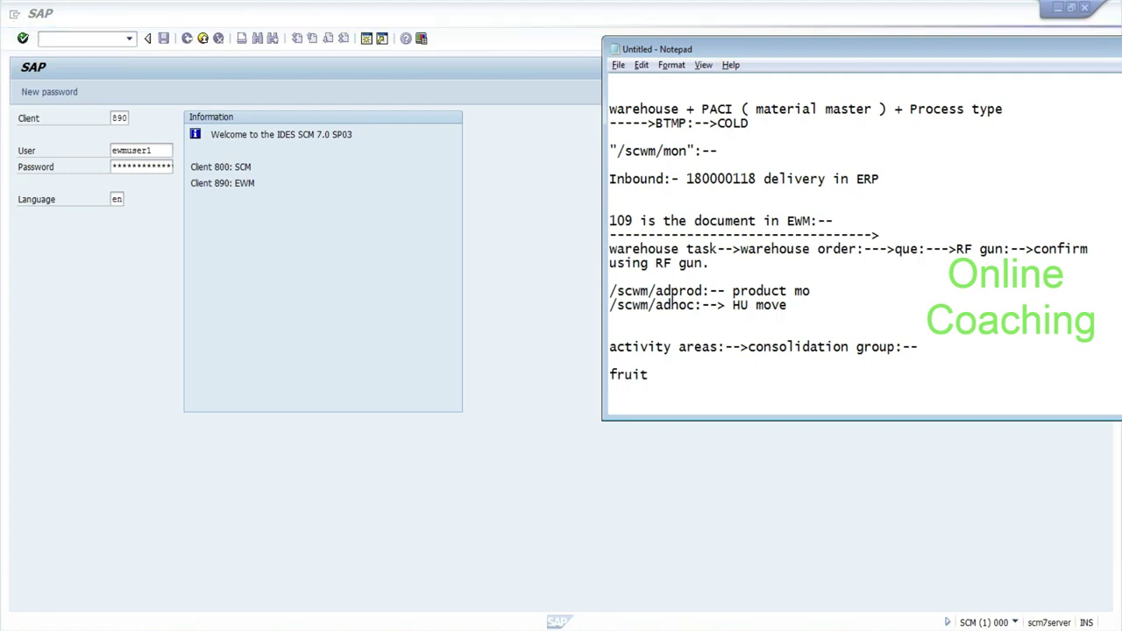
{"action": "type", "text": " + meat:"}
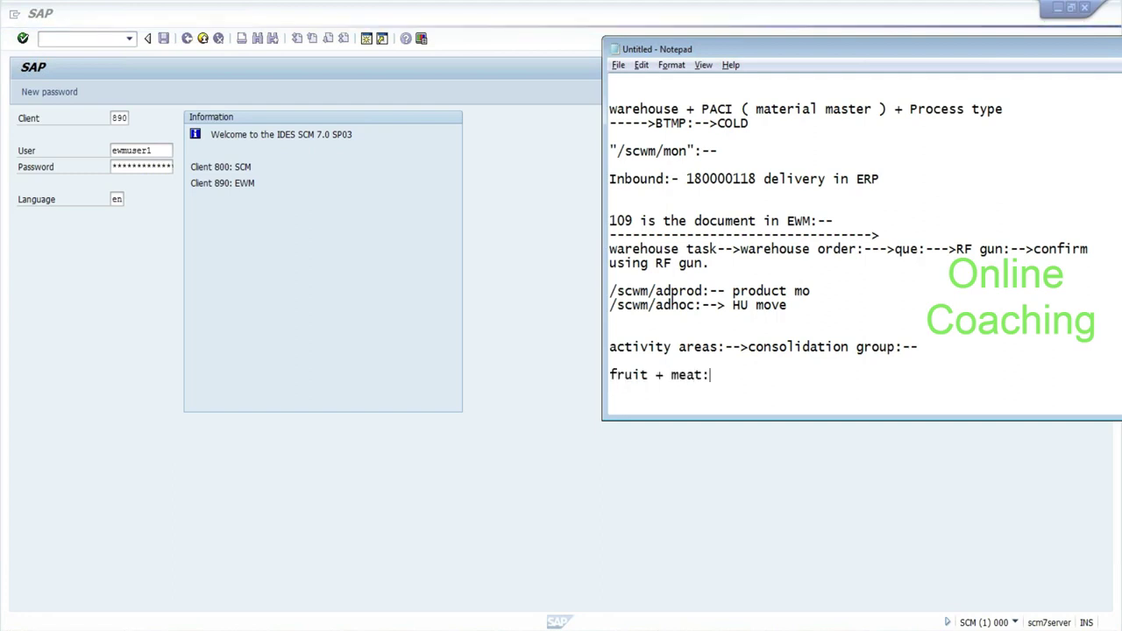
{"action": "type", "text": "--> one box:-->"}
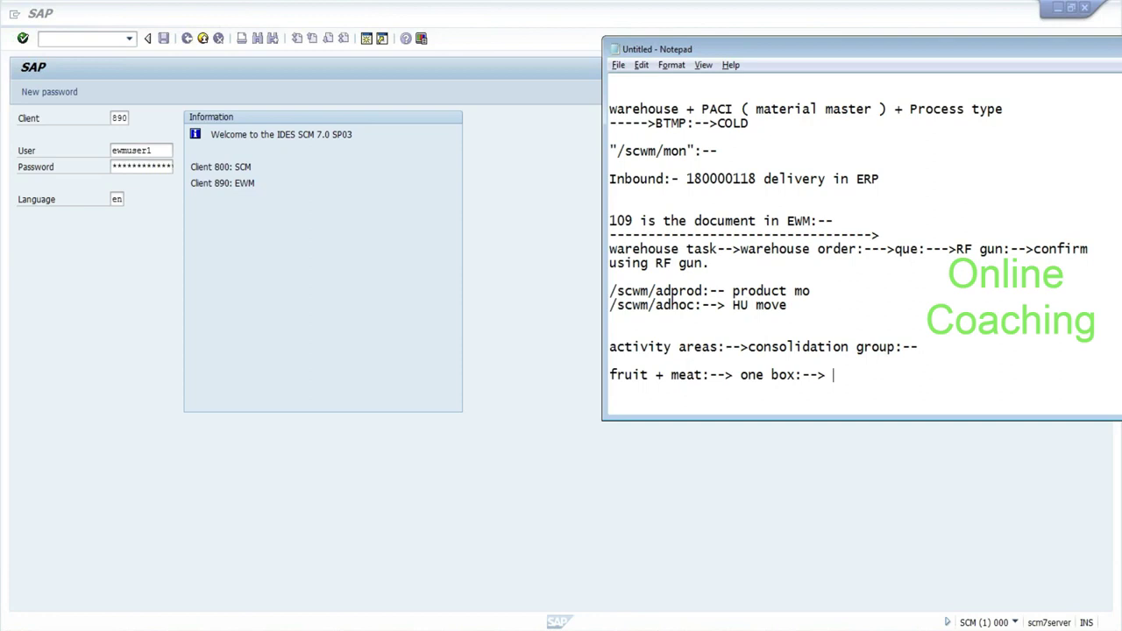
Highlight 'consolidation group' and 'fruit', then type 'hots cold' on the last line.
{"action": "left_click_drag", "start_coordinate": [747, 347], "coordinate": [894, 347]}
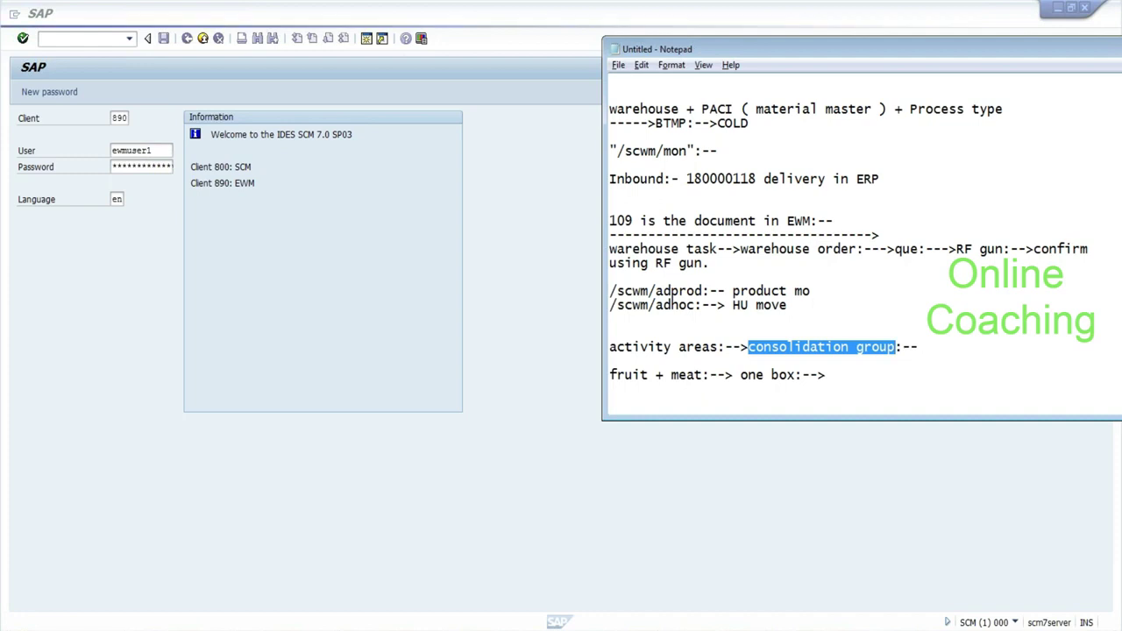
{"action": "left_click", "coordinate": [903, 347]}
{"action": "left_click_drag", "start_coordinate": [896, 347], "coordinate": [748, 347]}
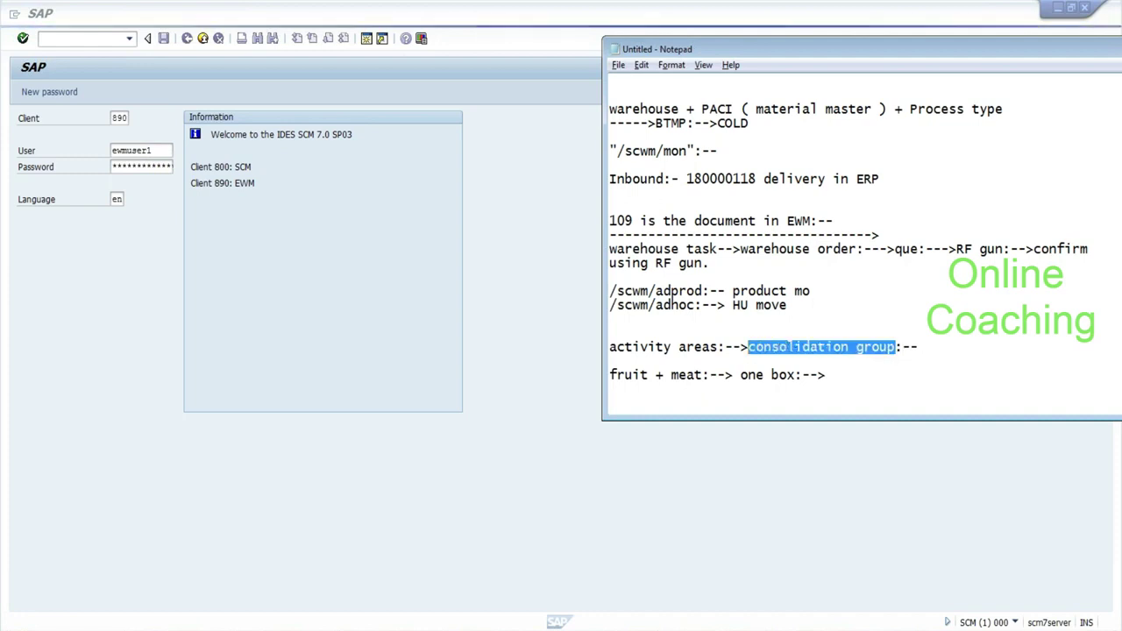
{"action": "left_click", "coordinate": [816, 349]}
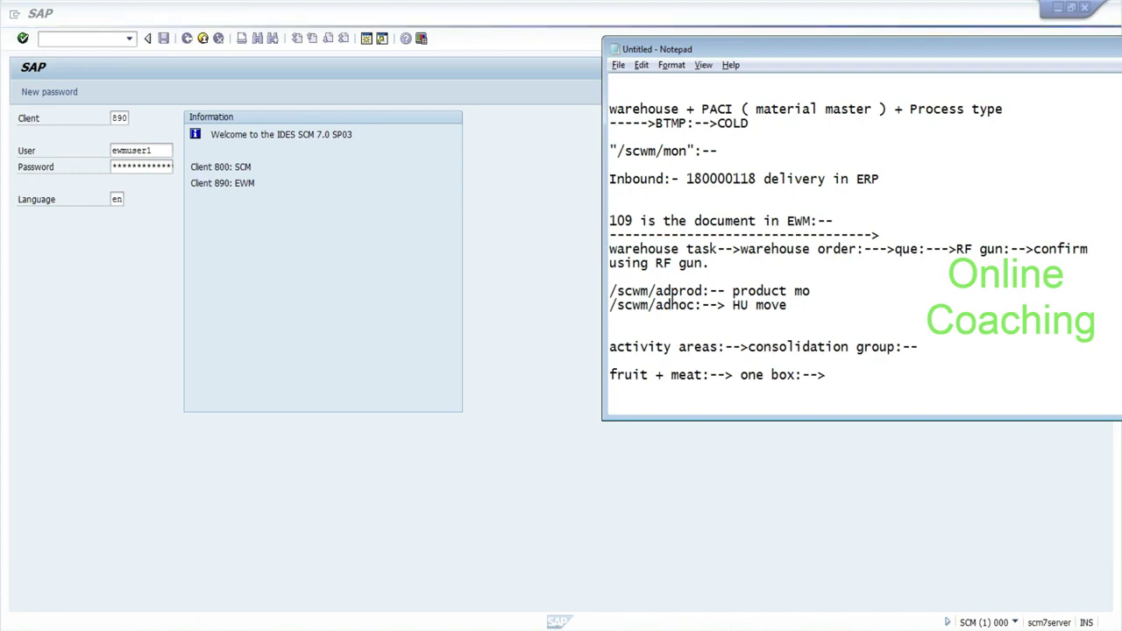
{"action": "double_click", "coordinate": [624, 374]}
{"action": "left_click", "coordinate": [611, 402]}
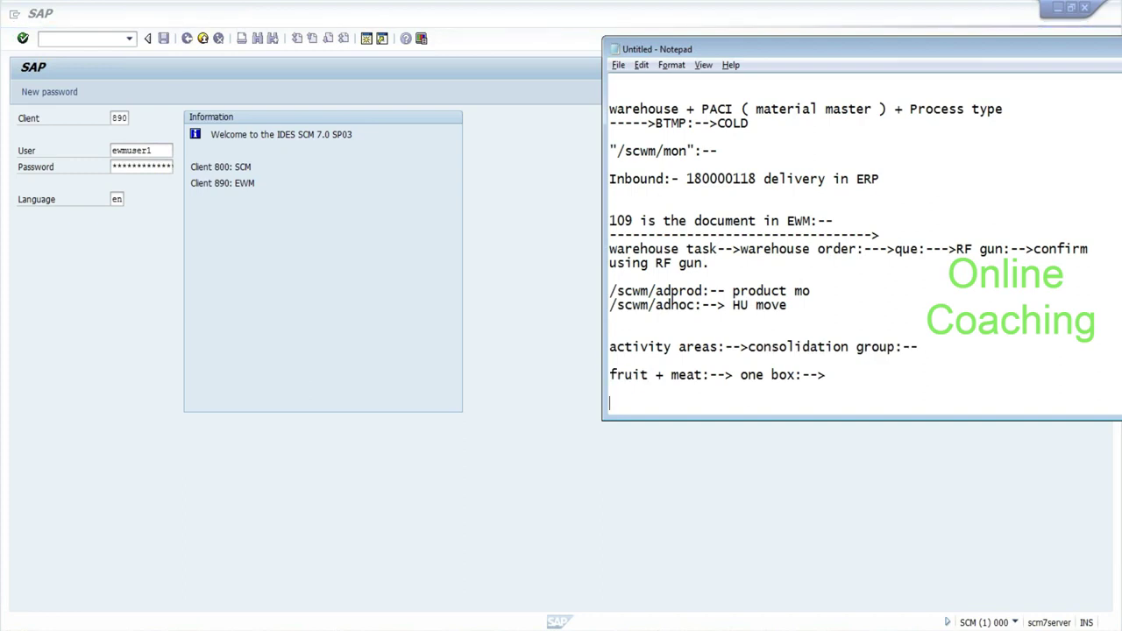
{"action": "type", "text": "hots"}
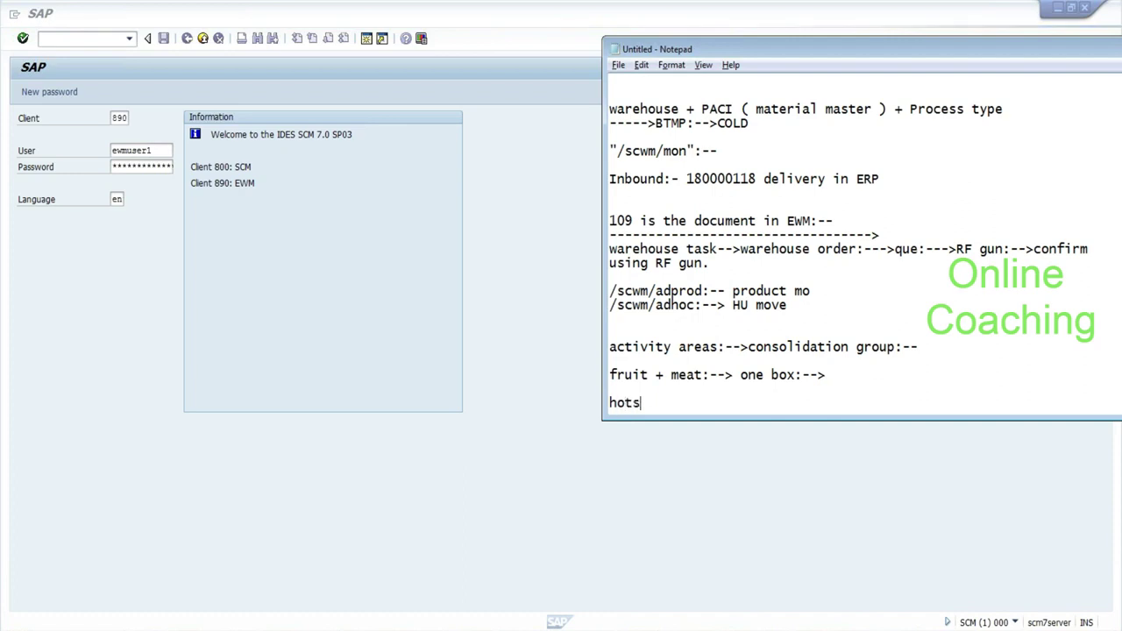
{"action": "type", "text": "    cold"}
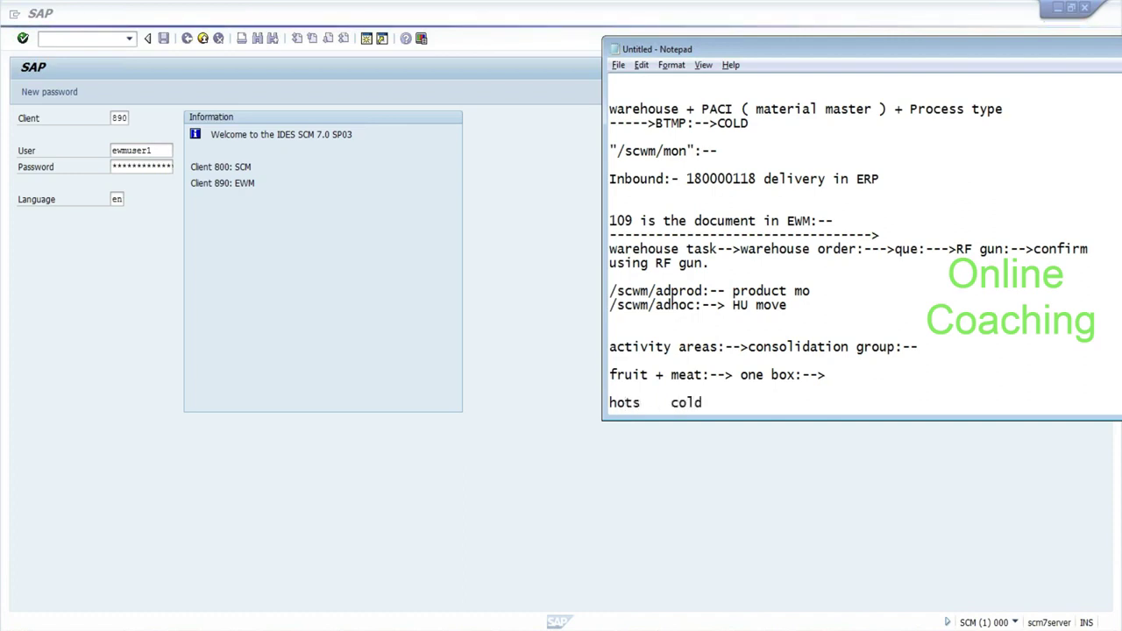
{"action": "double_click", "coordinate": [672, 402]}
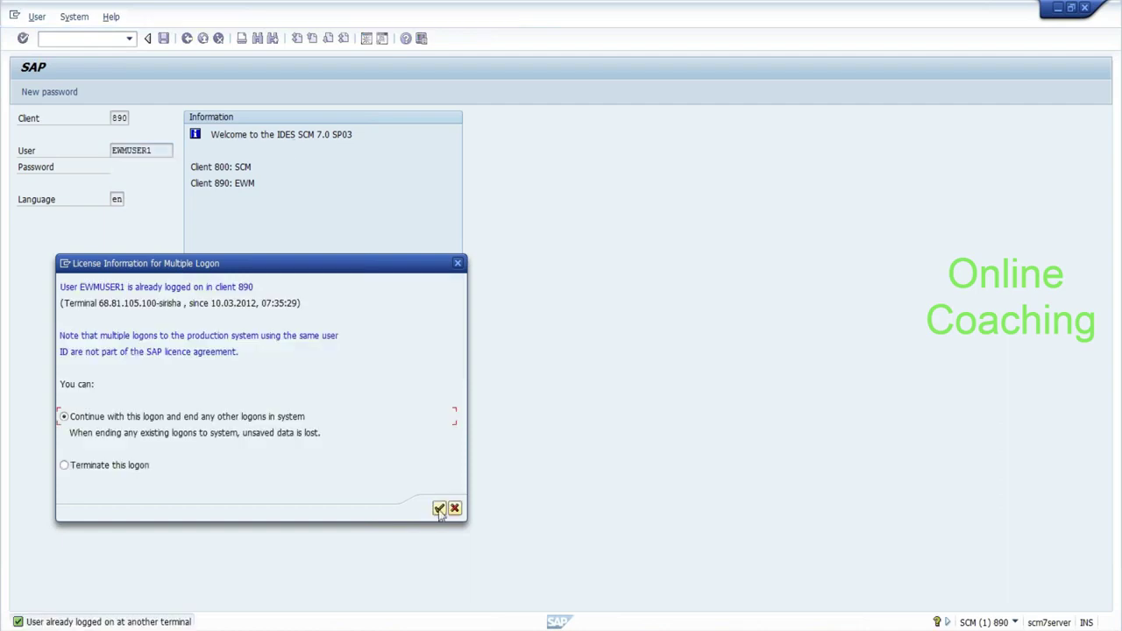
Continue the logon, ending other sessions, and open the SAP Reference IMG via spro.
{"action": "left_click", "coordinate": [439, 508]}
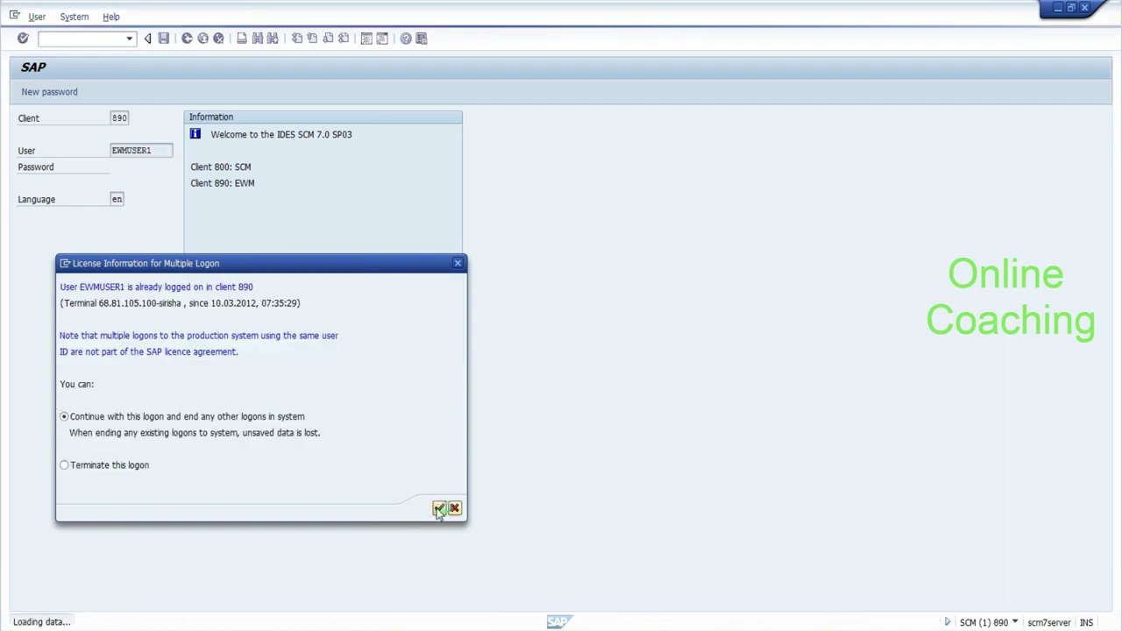
{"action": "type", "text": "spro"}
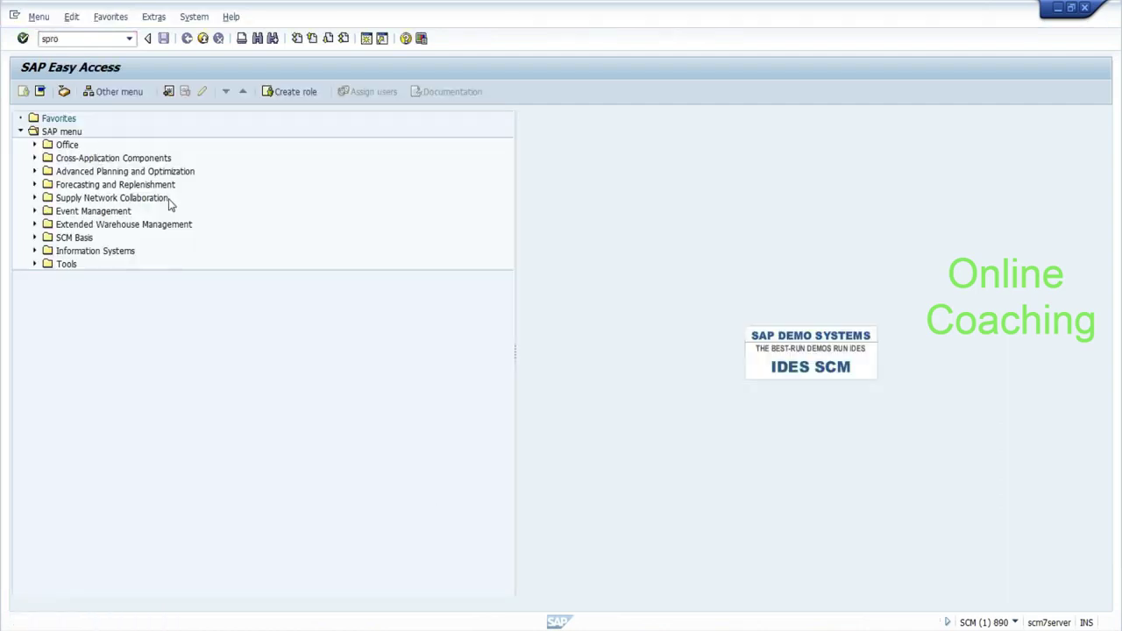
{"action": "key", "text": "Return"}
{"action": "left_click", "coordinate": [54, 92]}
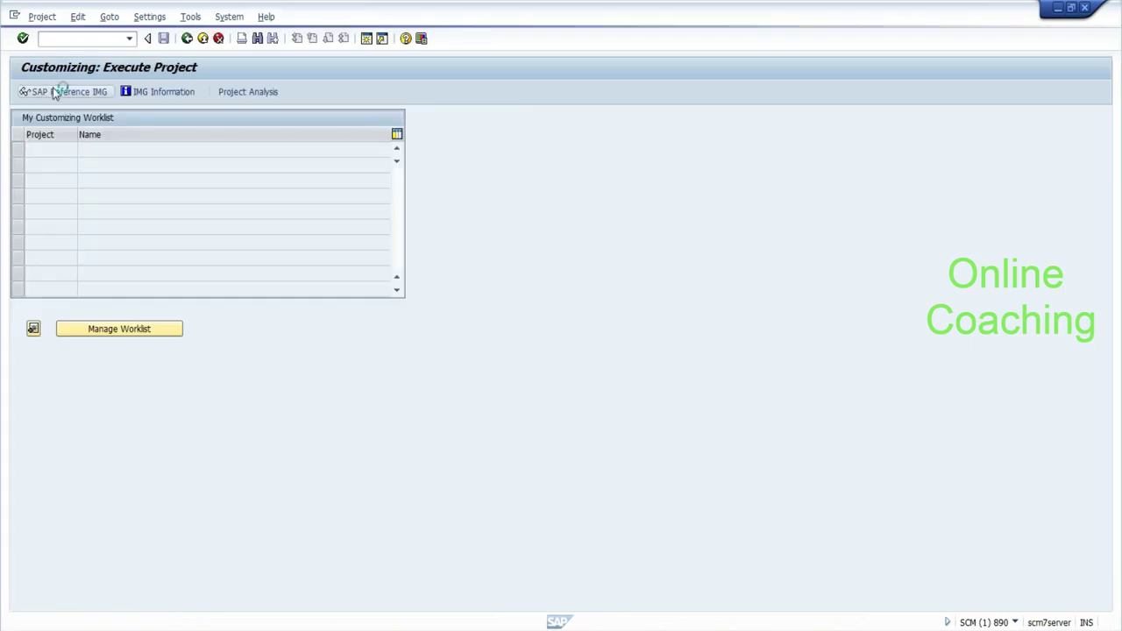
Open Define Activity Area under EWM > Master Data > Activity Areas and start a Position lookup.
{"action": "left_click", "coordinate": [34, 226]}
{"action": "left_click", "coordinate": [47, 237]}
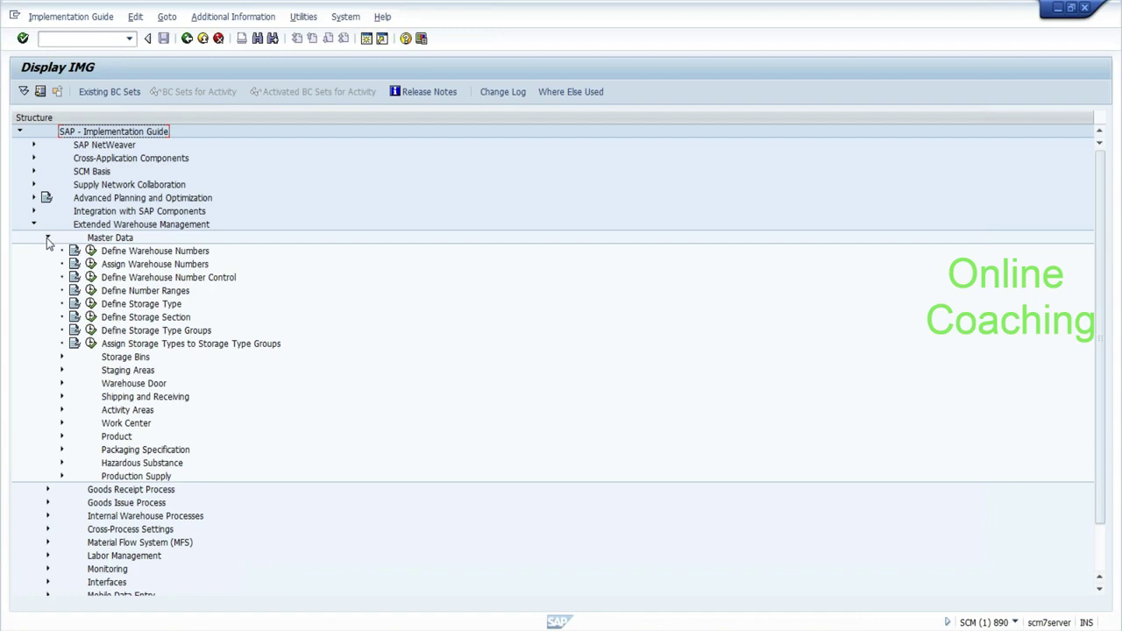
{"action": "left_click", "coordinate": [62, 410]}
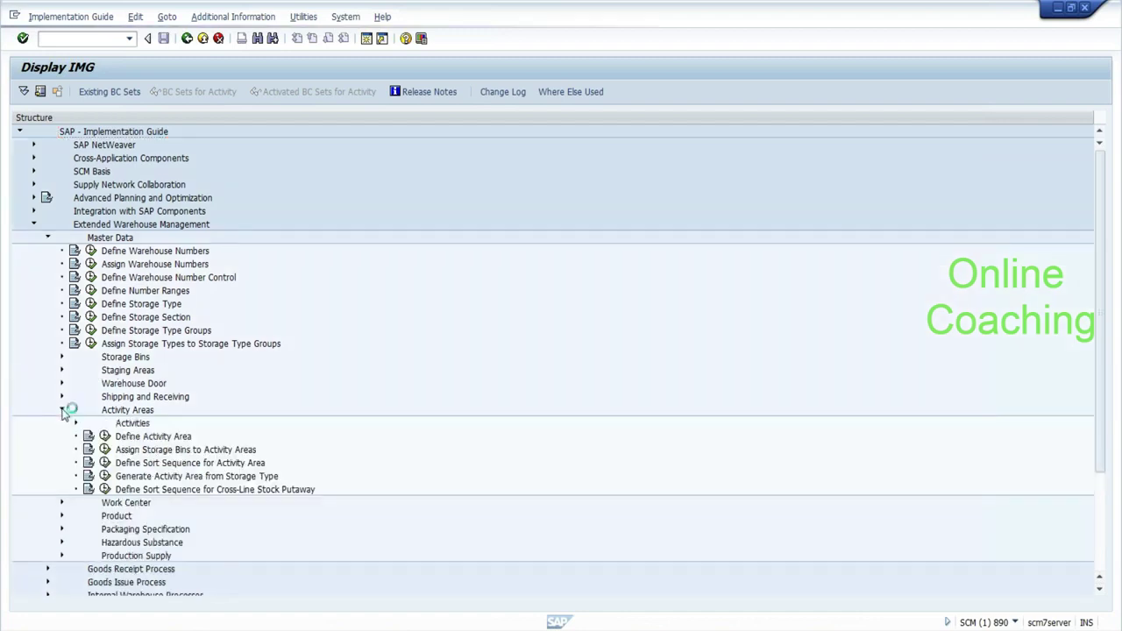
{"action": "left_click", "coordinate": [104, 436]}
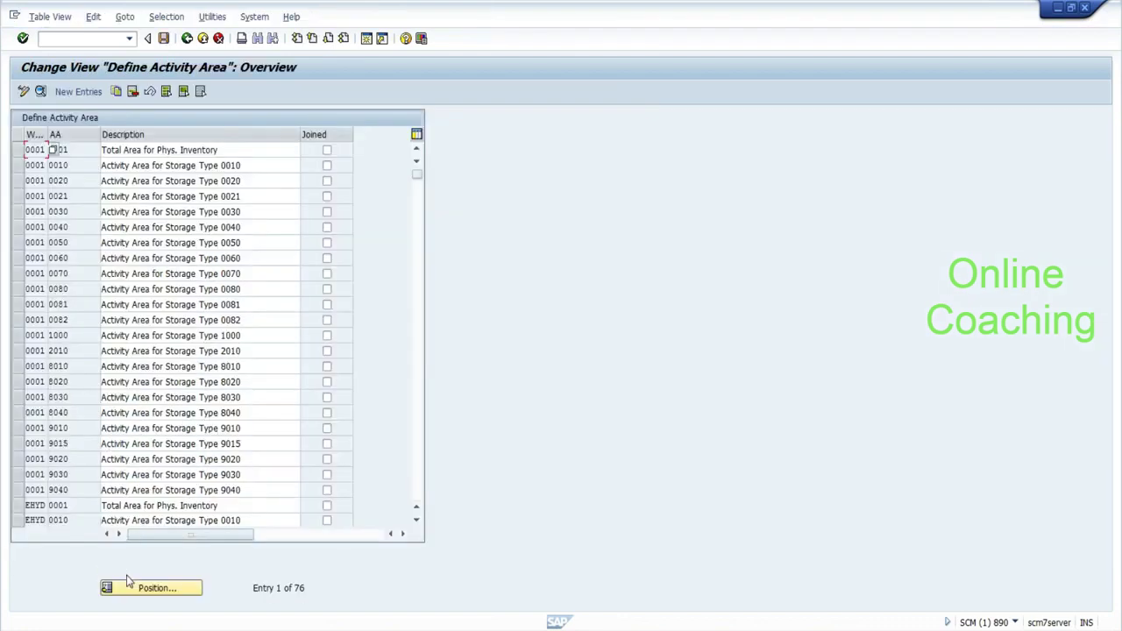
{"action": "left_click", "coordinate": [126, 585]}
Copy the EWM1 0001 activity area as EHYD / COLD, described as 'Cold storage activity area'.
{"action": "type", "text": "ehyd"}
{"action": "type", "text": "cold"}
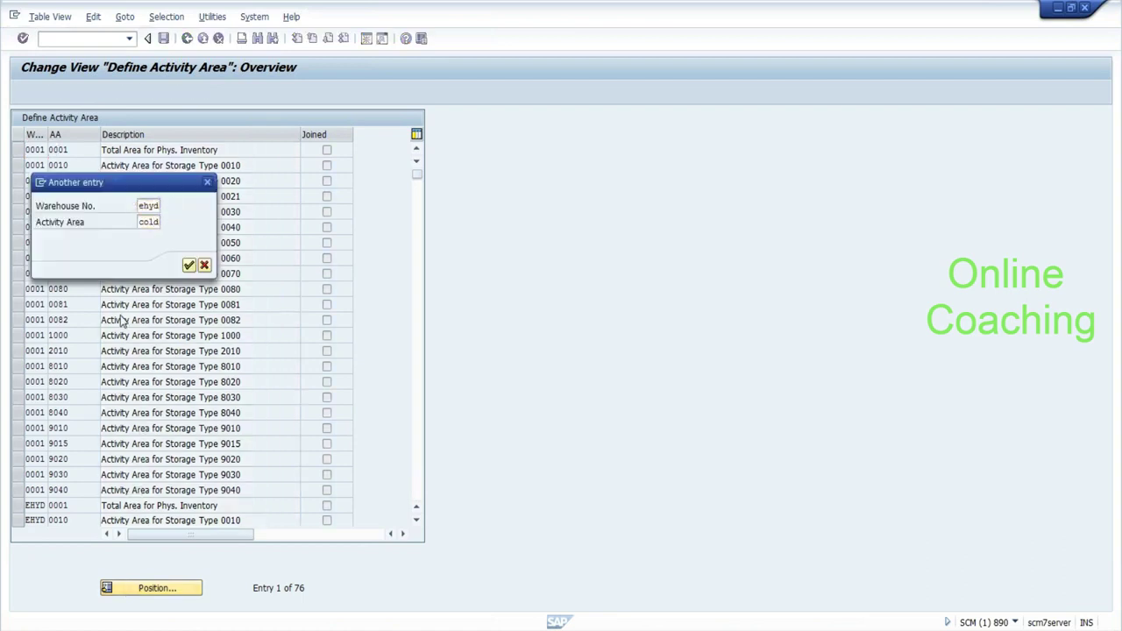
{"action": "key", "text": "Return"}
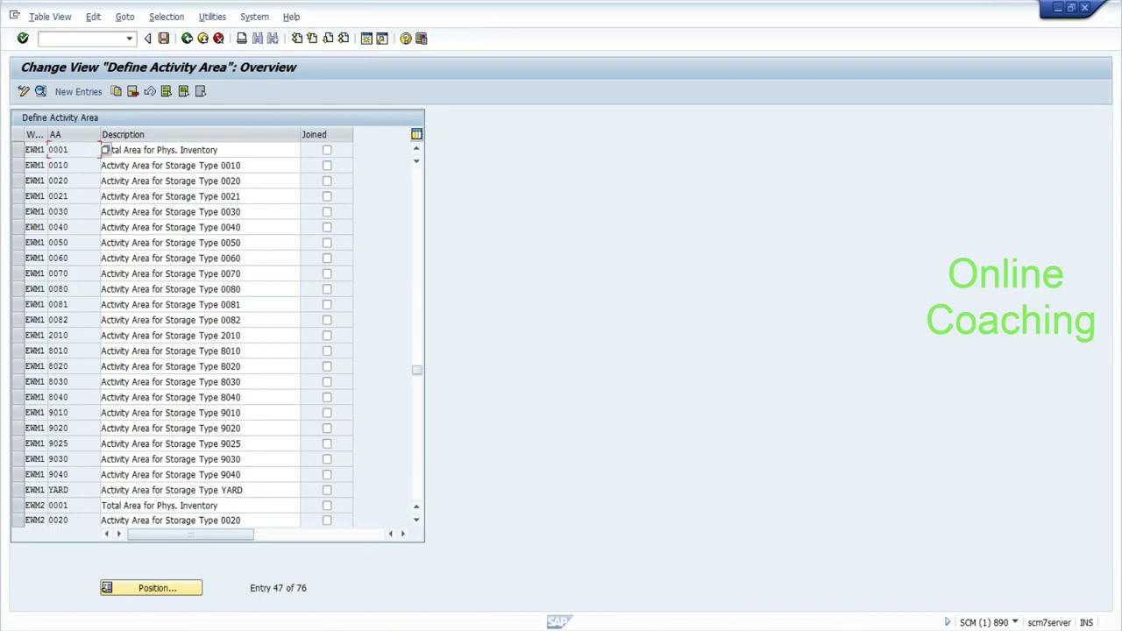
{"action": "left_click", "coordinate": [18, 150]}
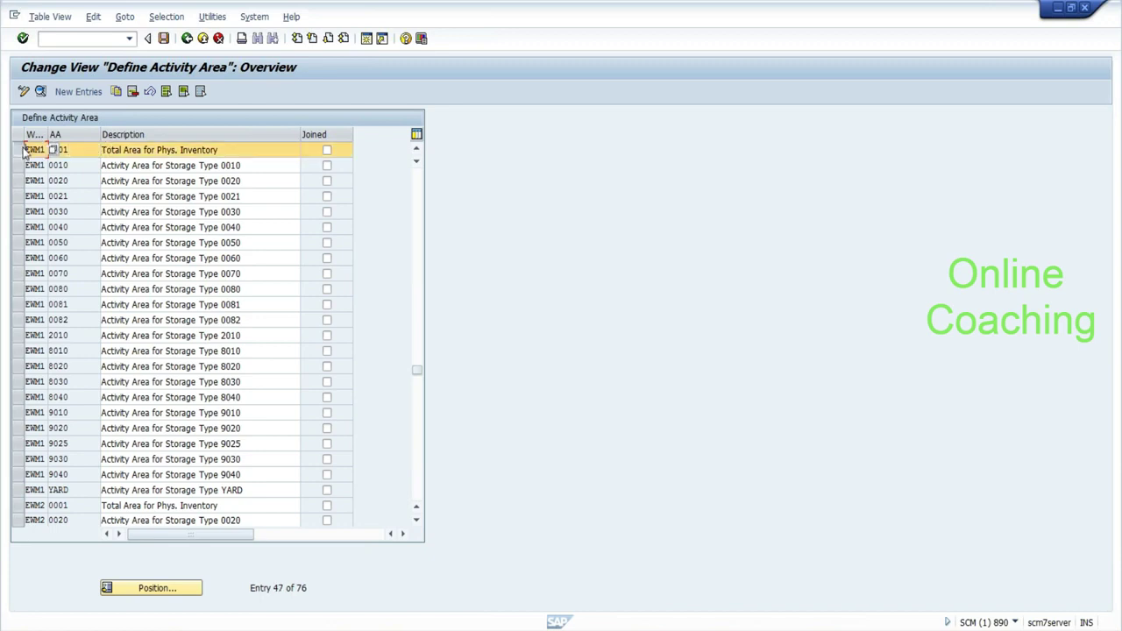
{"action": "left_click", "coordinate": [97, 92]}
{"action": "left_click", "coordinate": [115, 92]}
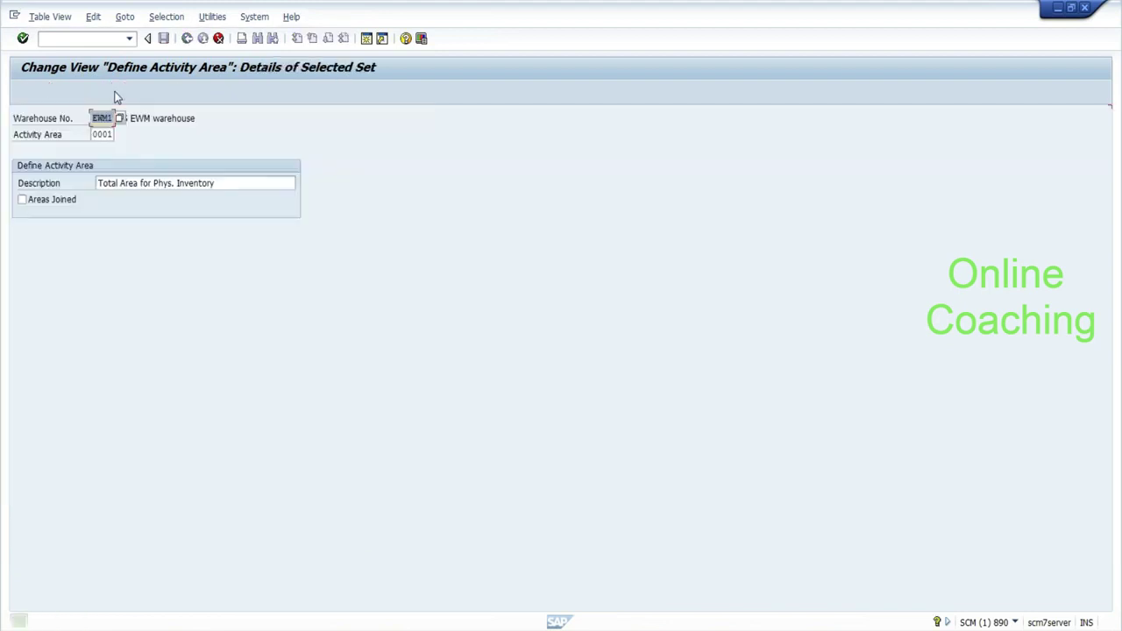
{"action": "type", "text": "EHYD"}
{"action": "key", "text": "Tab"}
{"action": "type", "text": "COLD"}
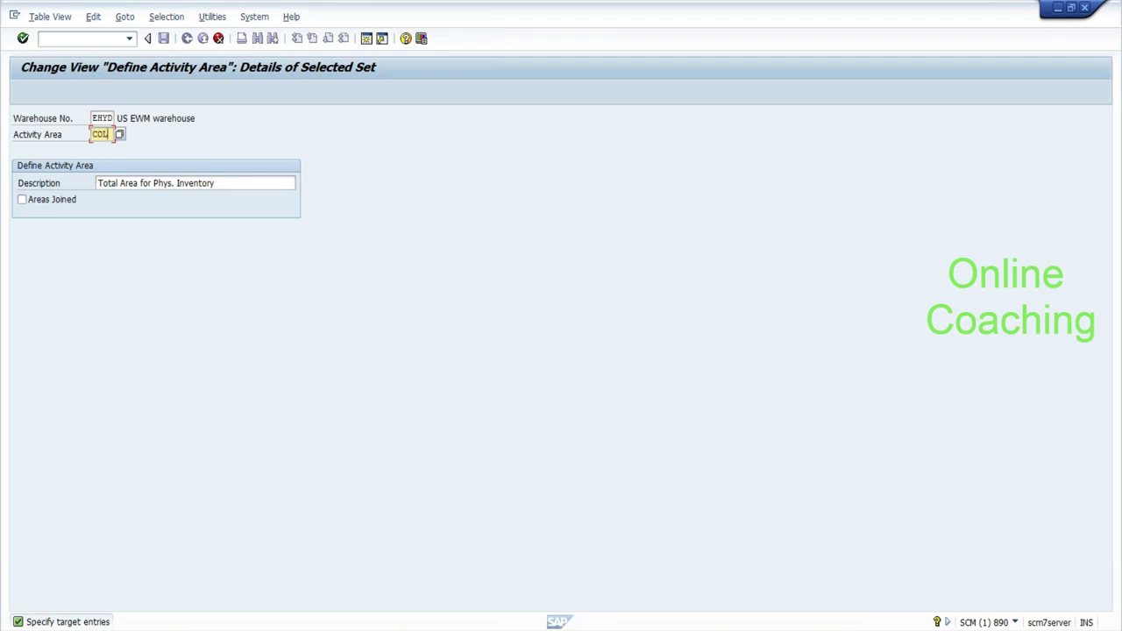
{"action": "key", "text": "Tab"}
{"action": "type", "text": "Col"}
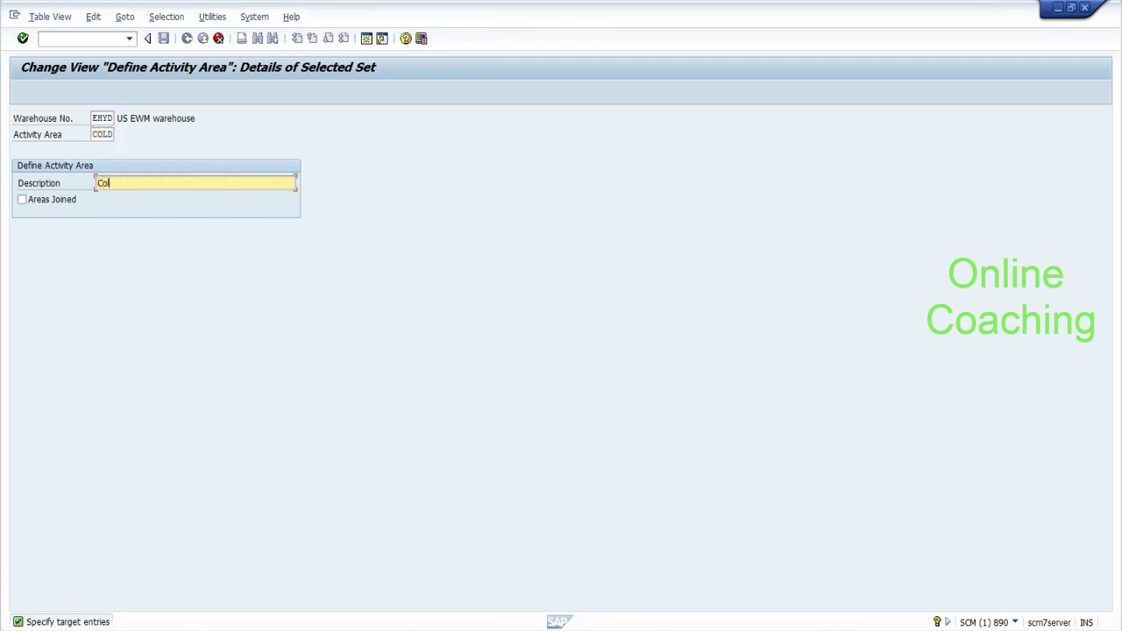
{"action": "type", "text": "d storage activity area"}
{"action": "key", "text": "Return"}
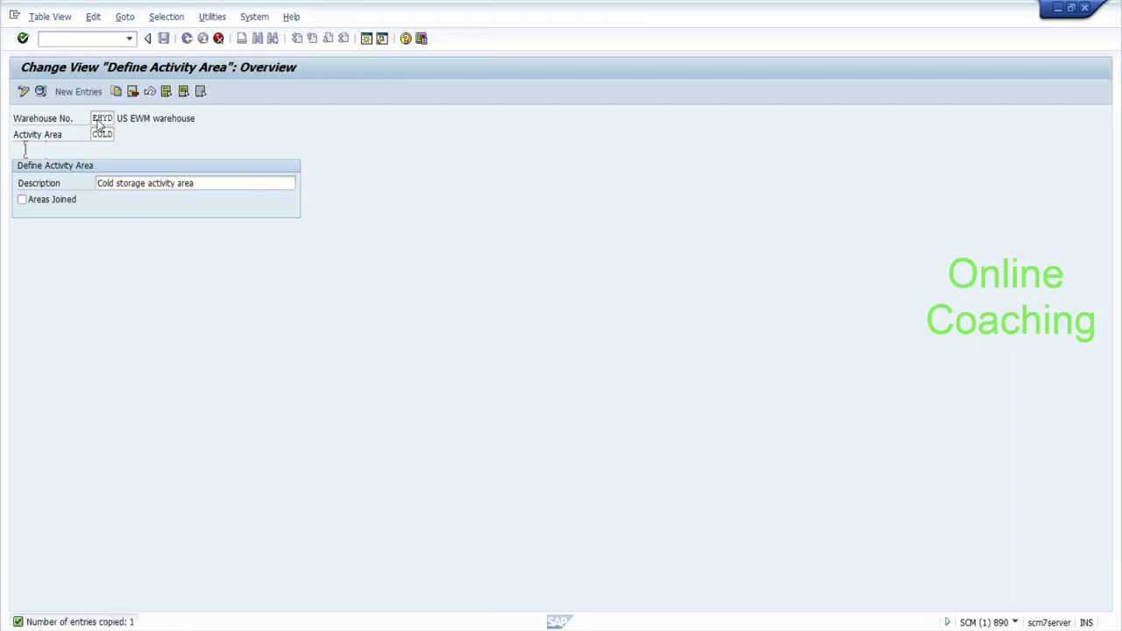
Save the new COLD activity area under the customizing request and return to the guide.
{"action": "left_click", "coordinate": [163, 39]}
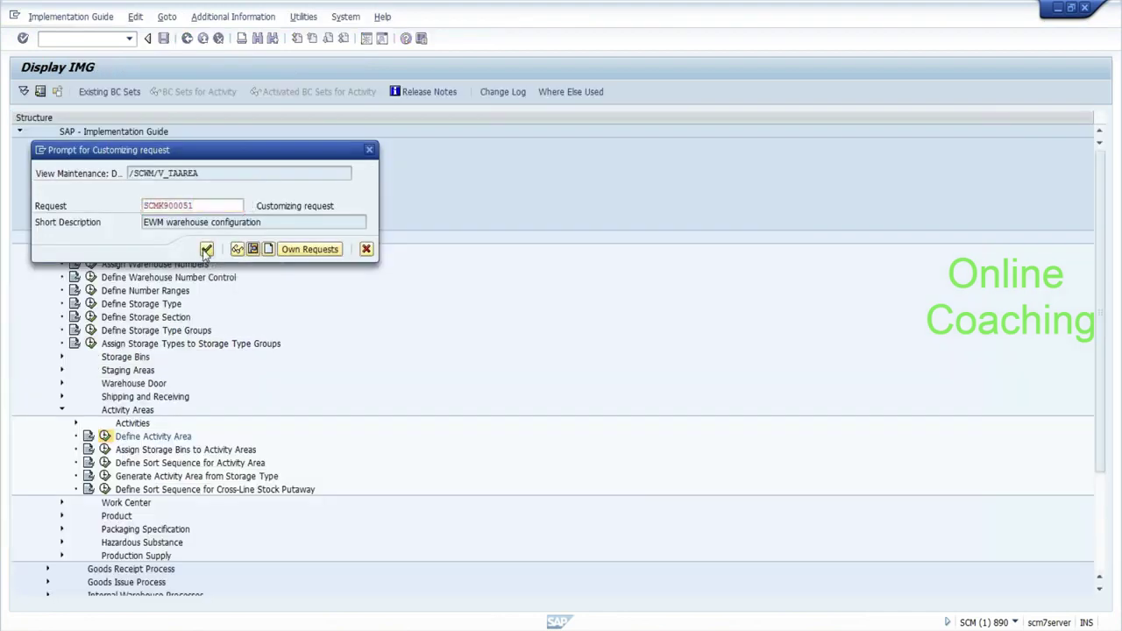
{"action": "left_click", "coordinate": [207, 250]}
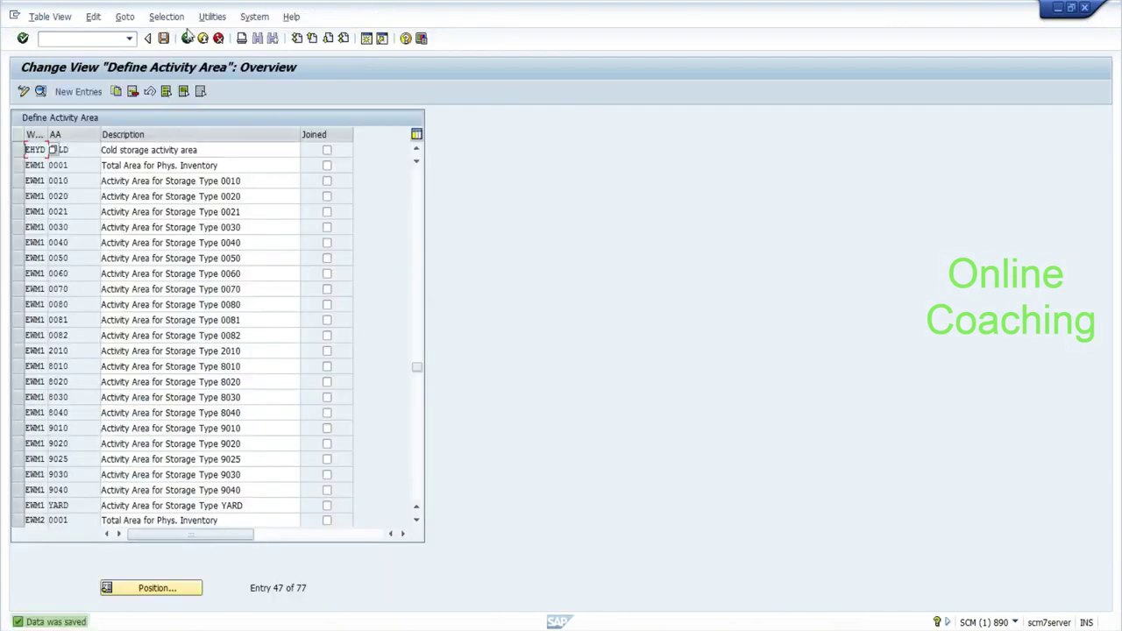
{"action": "left_click", "coordinate": [187, 41]}
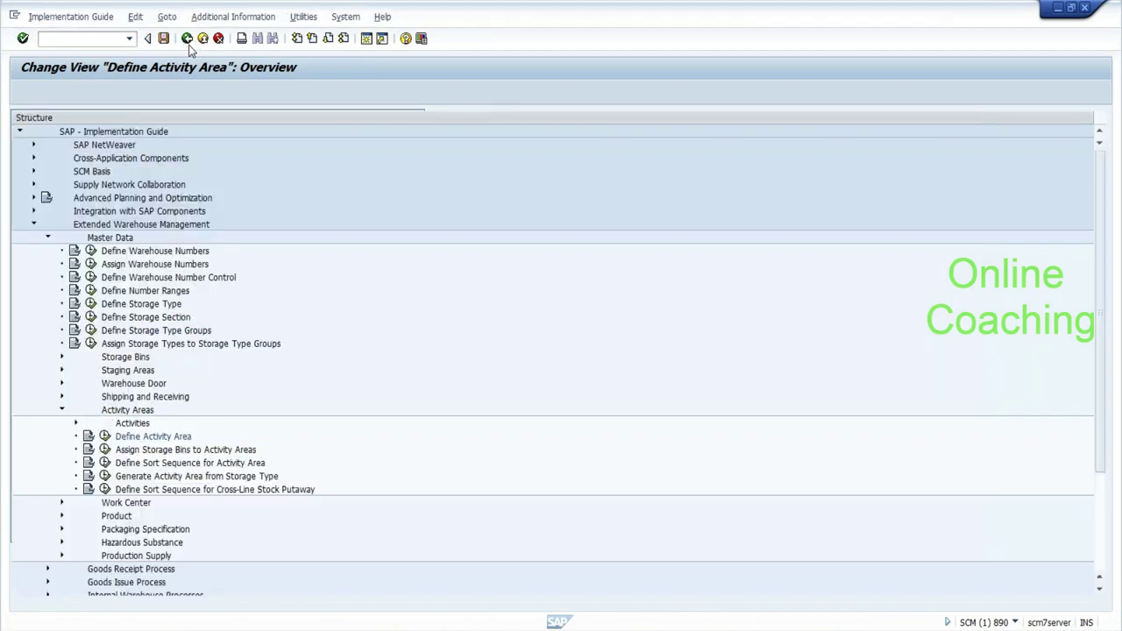
Open Assign Storage Bins to Activity Areas and widen its Storage Type column.
{"action": "left_click", "coordinate": [182, 450]}
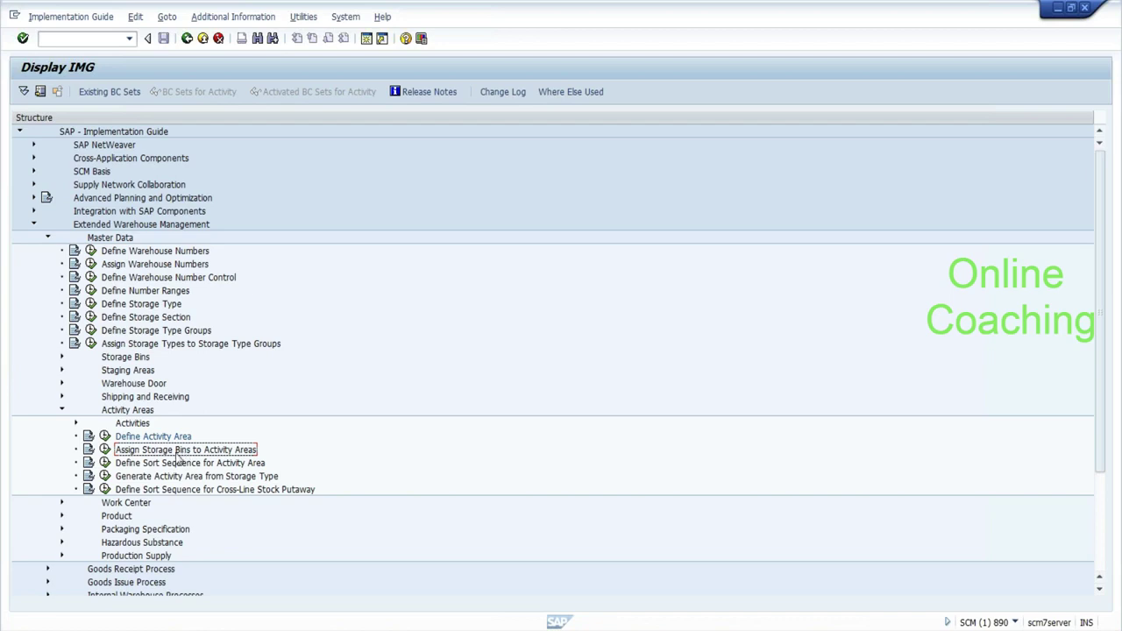
{"action": "left_click", "coordinate": [104, 449]}
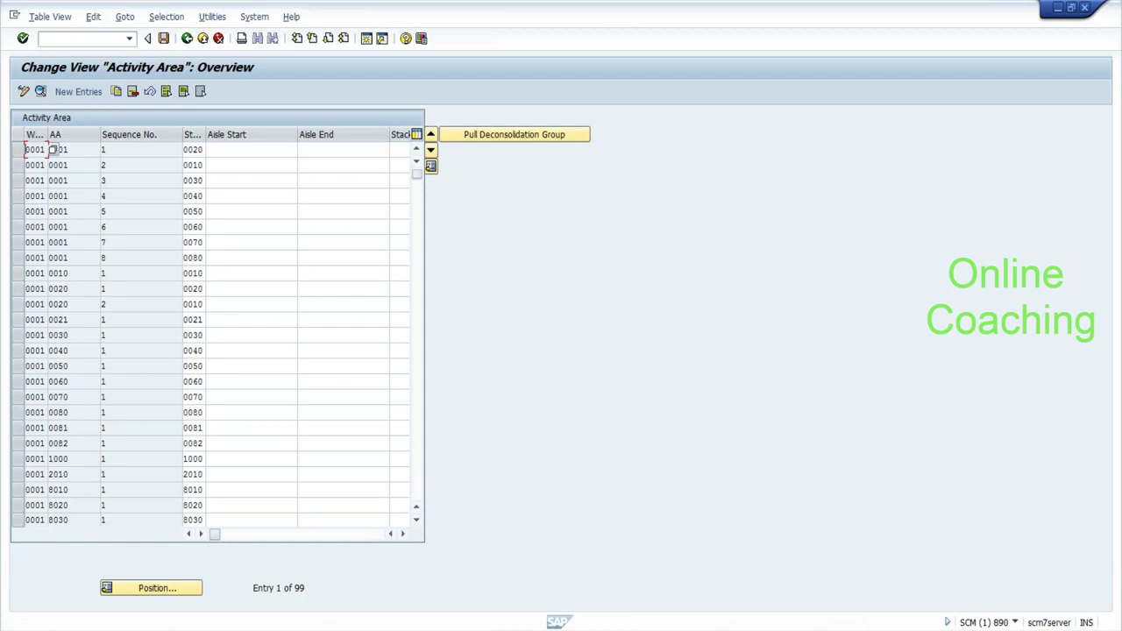
{"action": "left_click_drag", "start_coordinate": [205, 138], "coordinate": [250, 140]}
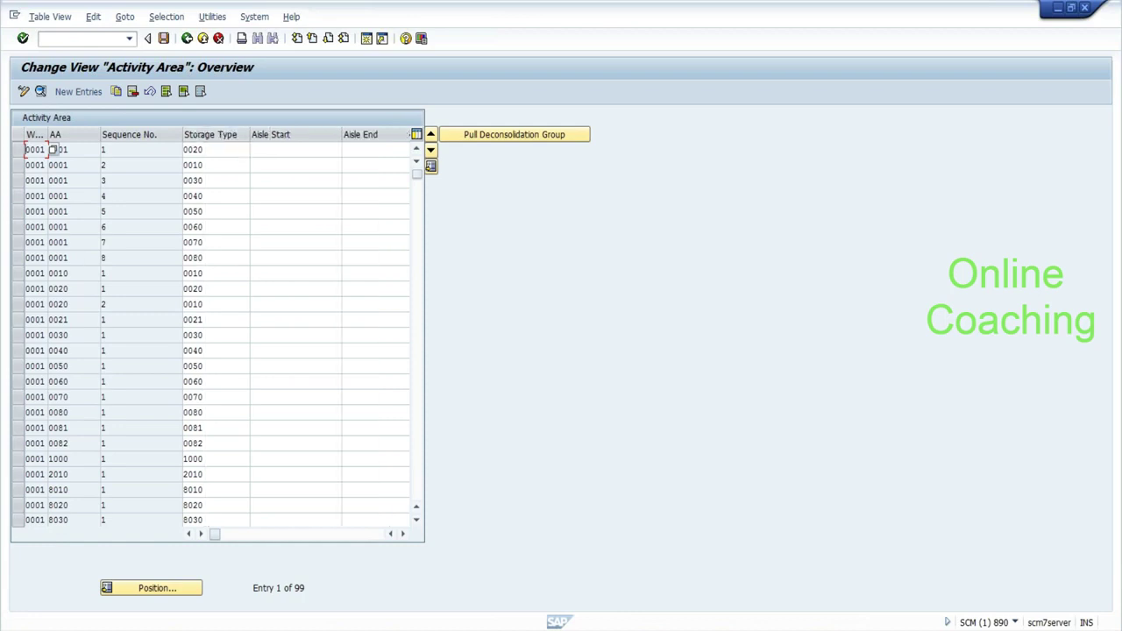
{"action": "key", "text": "Tab"}
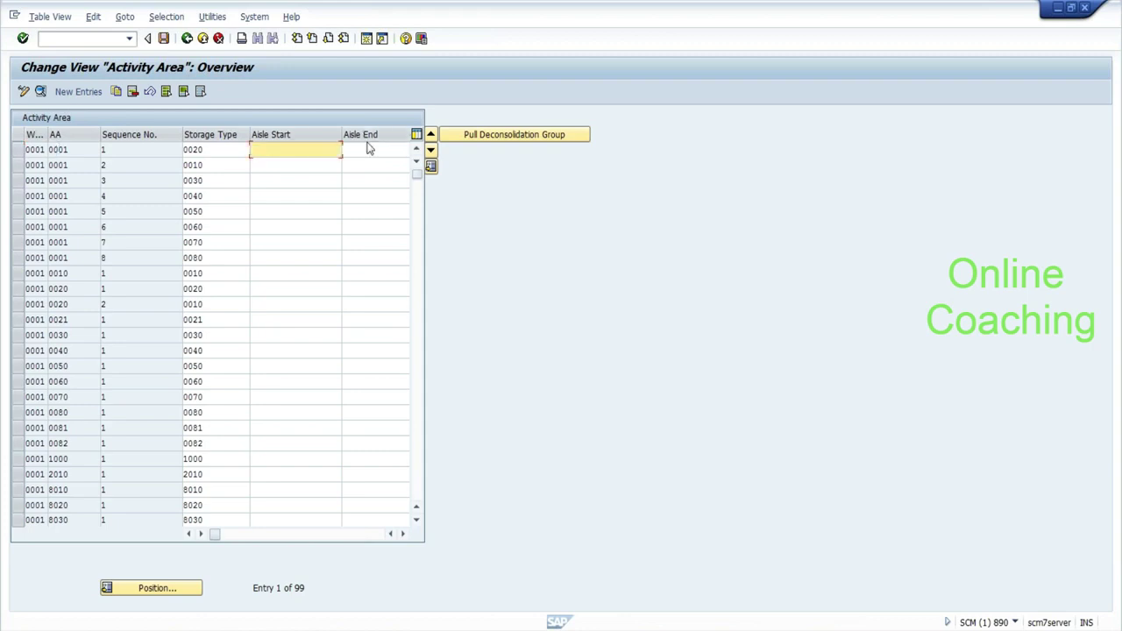
{"action": "left_click", "coordinate": [343, 151]}
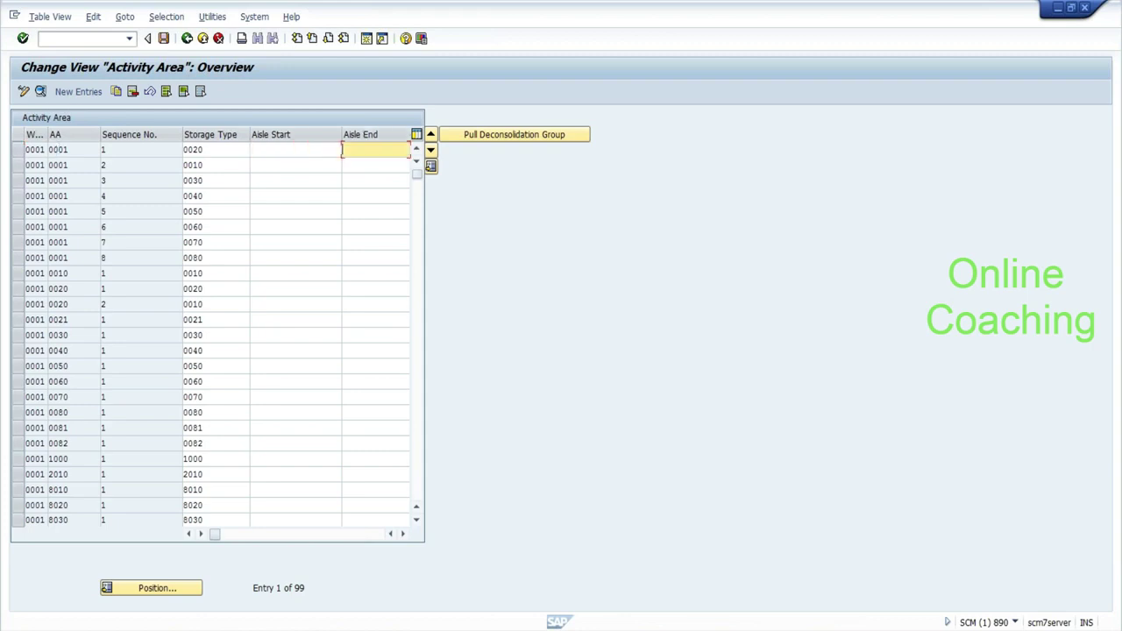
Add a new bin assignment for warehouse EHYD, activity area COLD, storage type COLD.
{"action": "left_click", "coordinate": [77, 92]}
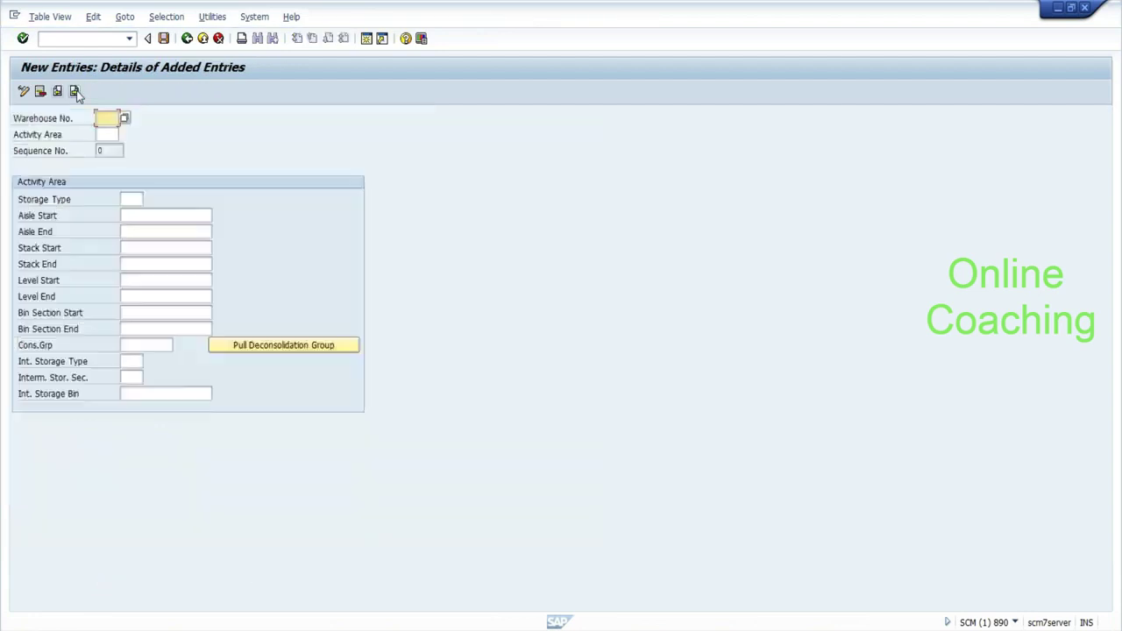
{"action": "type", "text": "EHYD"}
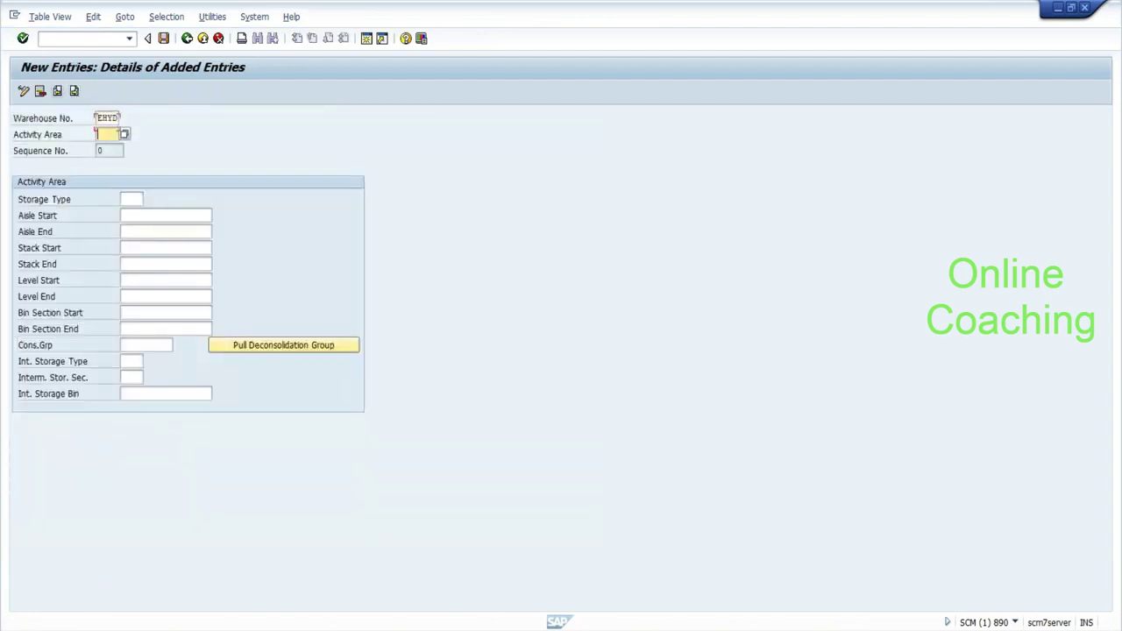
{"action": "type", "text": "COLD"}
{"action": "left_click", "coordinate": [130, 199]}
{"action": "type", "text": "COLD"}
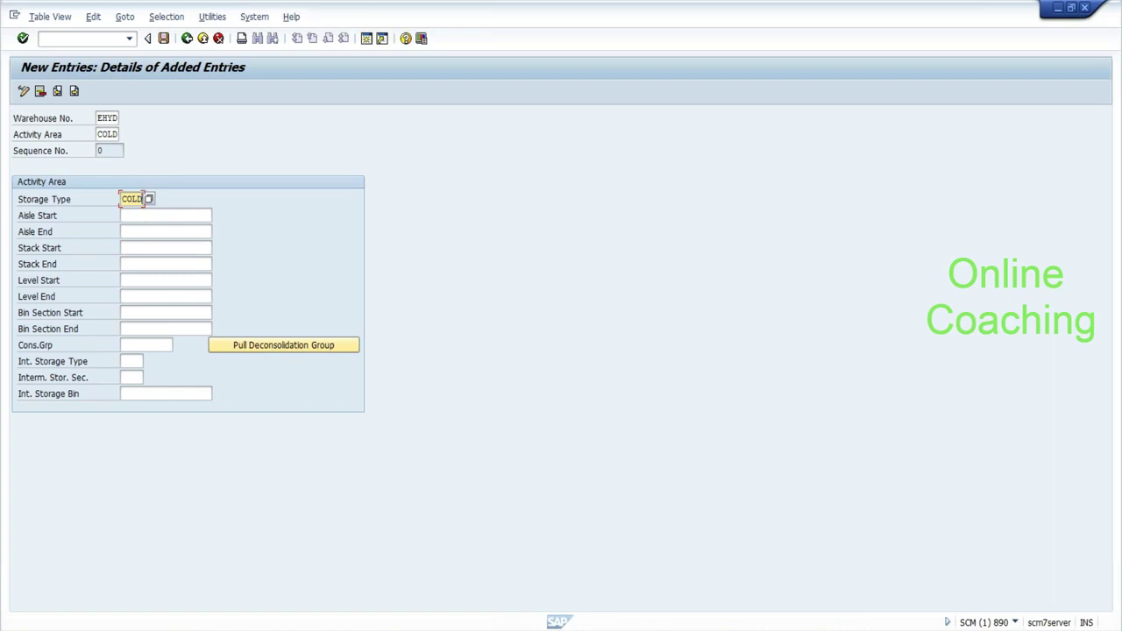
{"action": "left_click", "coordinate": [150, 345]}
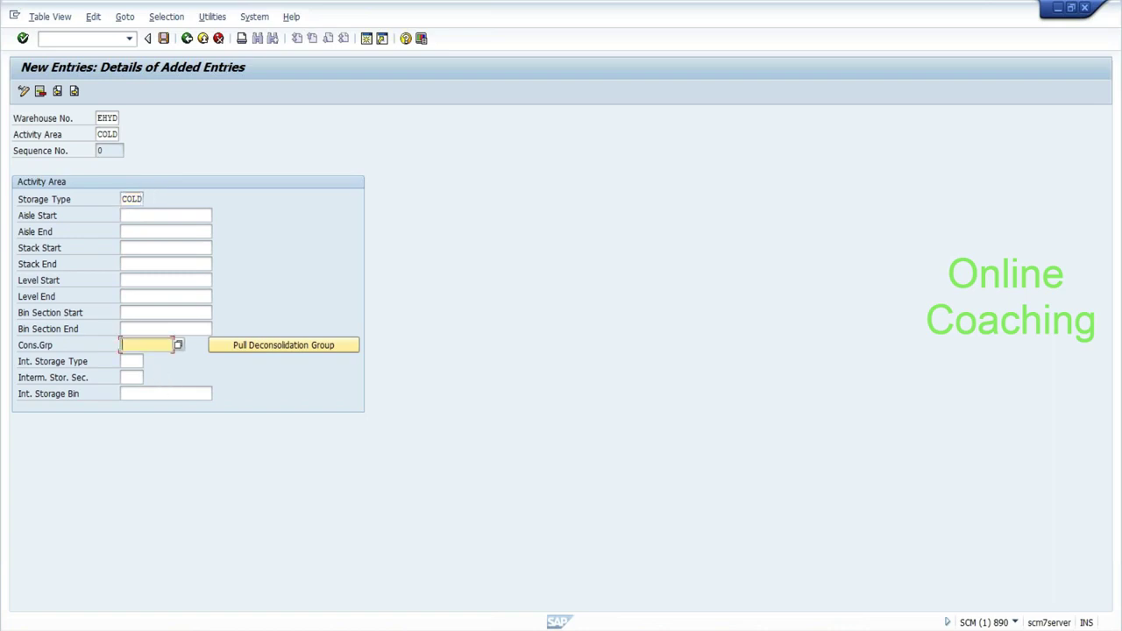
{"action": "left_click", "coordinate": [244, 347]}
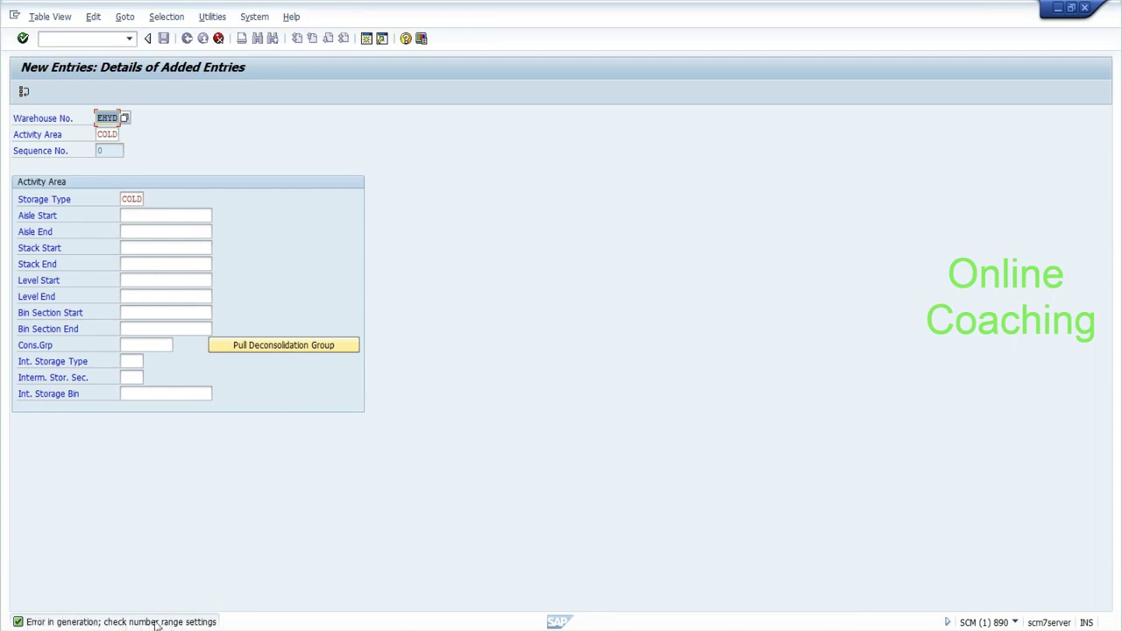
{"action": "key", "text": "Return"}
Cancel the new EHYD/COLD assignment and discard the unsaved entry.
{"action": "left_click", "coordinate": [218, 38]}
{"action": "left_click", "coordinate": [189, 271]}
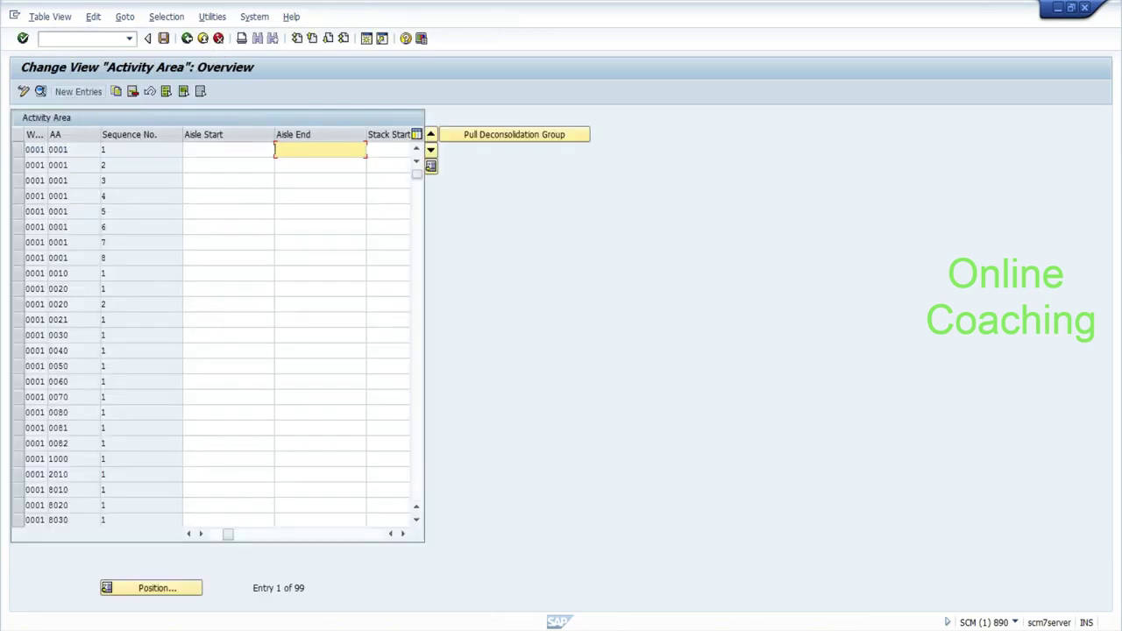
{"action": "left_click", "coordinate": [320, 258]}
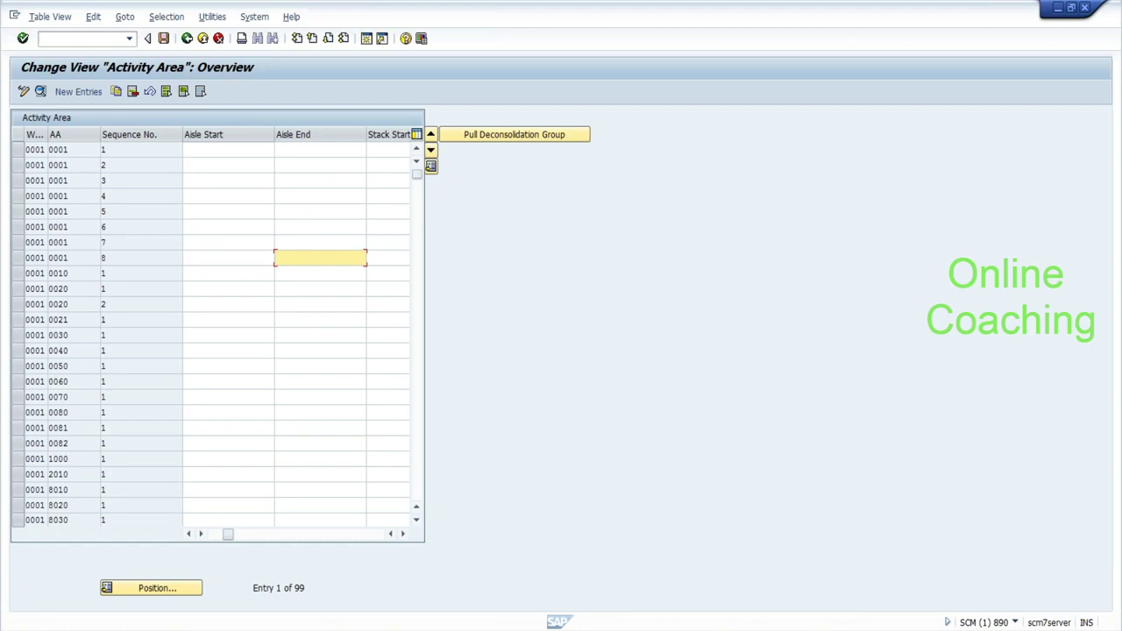
Reopen the Assign Storage Bins to Activity Areas table from the guide.
{"action": "left_click", "coordinate": [187, 38]}
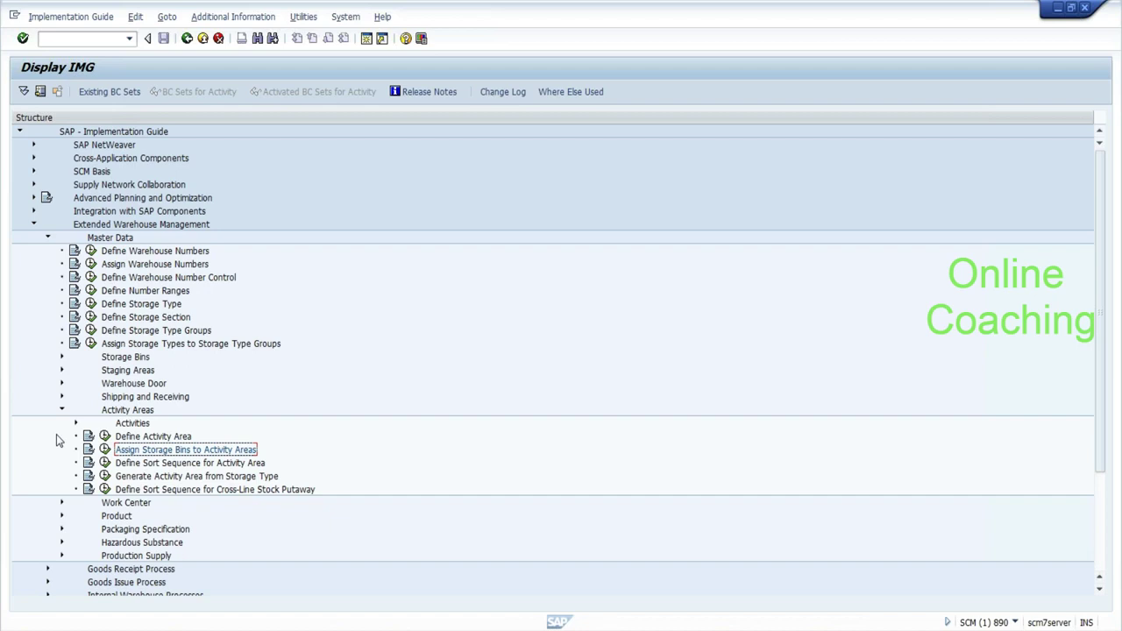
{"action": "left_click", "coordinate": [104, 449]}
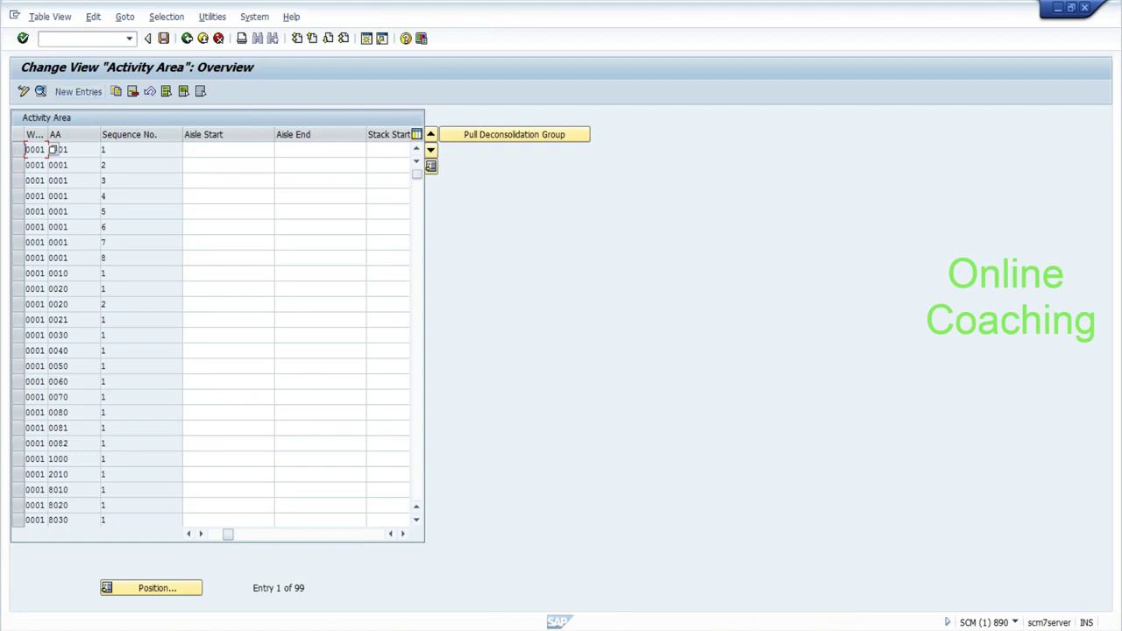
{"action": "left_click", "coordinate": [229, 336]}
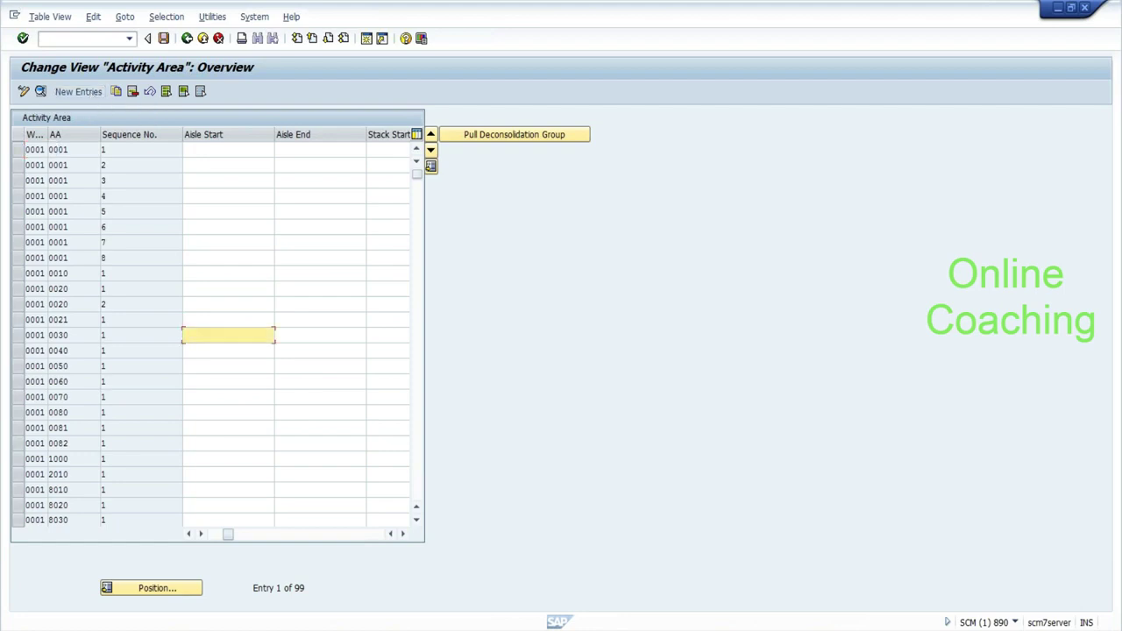
Add the EHYD / COLD entry with storage type COLD and save it under the customizing request.
{"action": "left_click", "coordinate": [92, 94]}
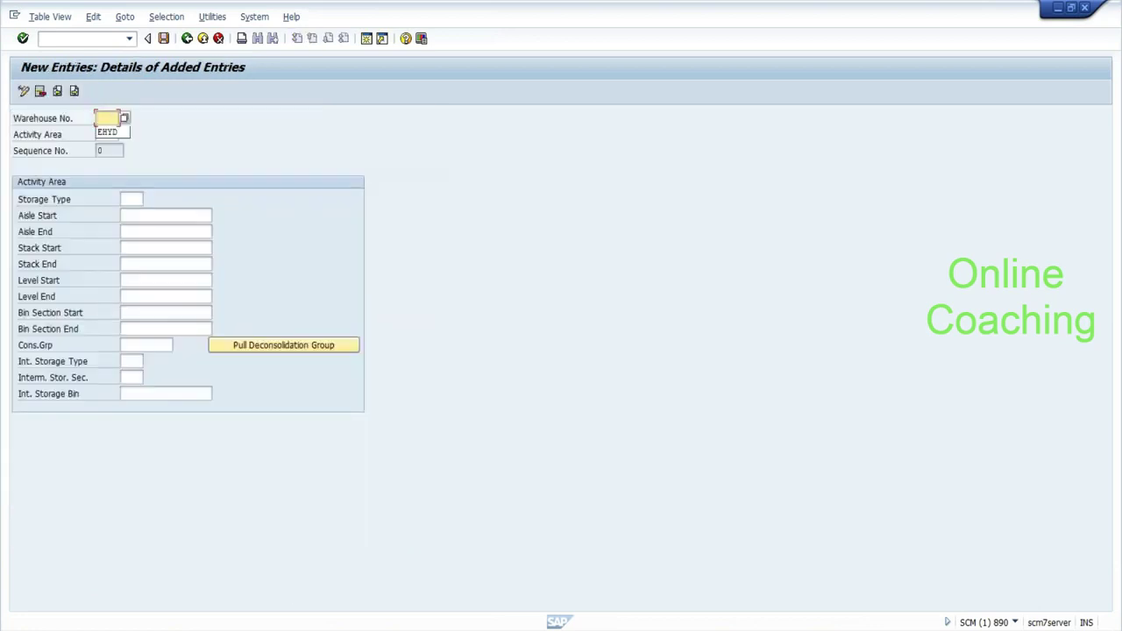
{"action": "key", "text": "Tab"}
{"action": "key", "text": "Down"}
{"action": "key", "text": "Return"}
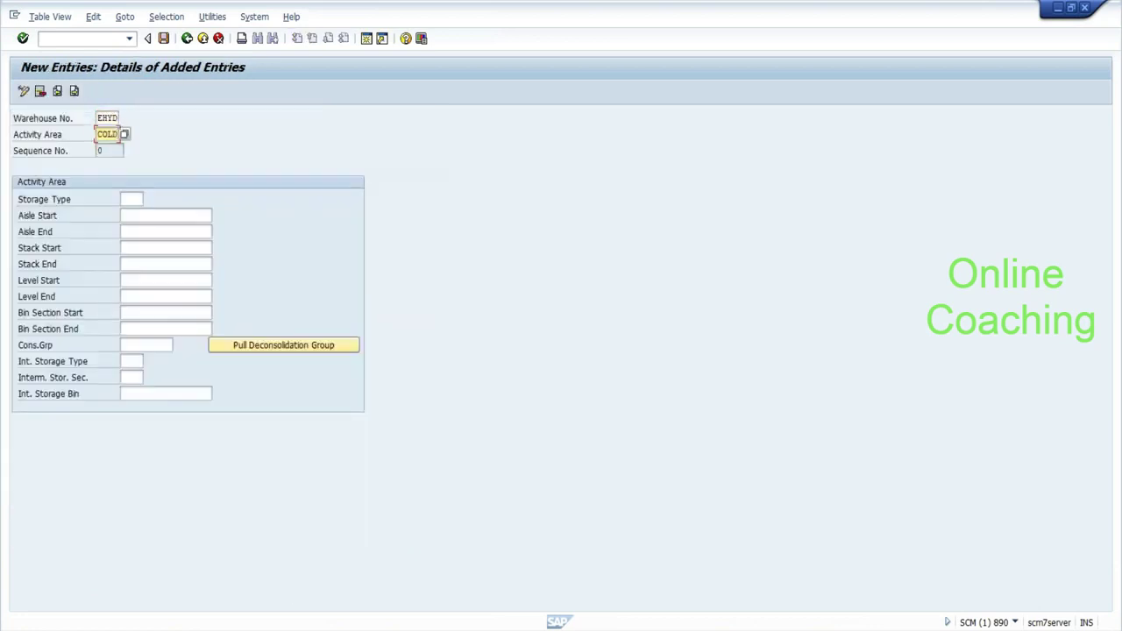
{"action": "key", "text": "Tab"}
{"action": "key", "text": "Down"}
{"action": "key", "text": "Down"}
{"action": "key", "text": "Return"}
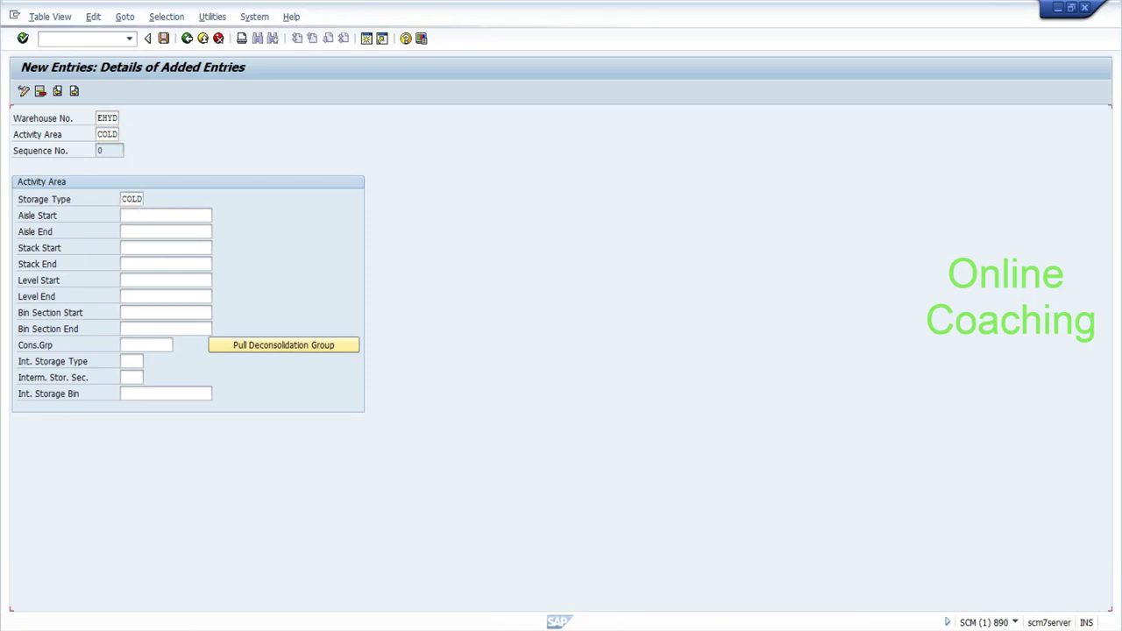
{"action": "left_click", "coordinate": [164, 38]}
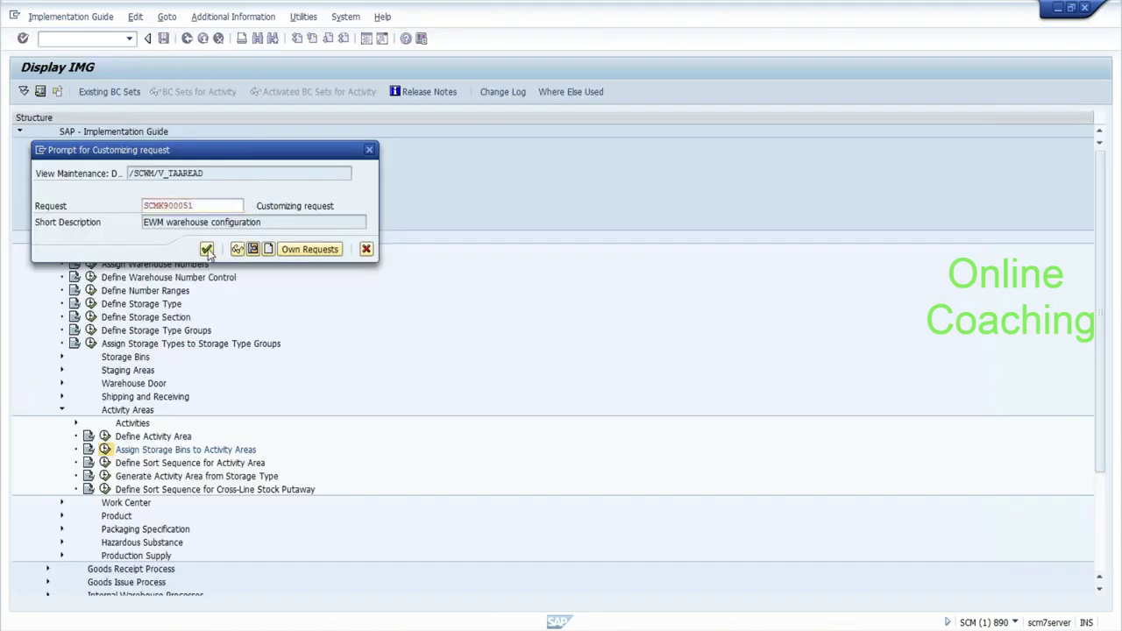
{"action": "left_click", "coordinate": [207, 250]}
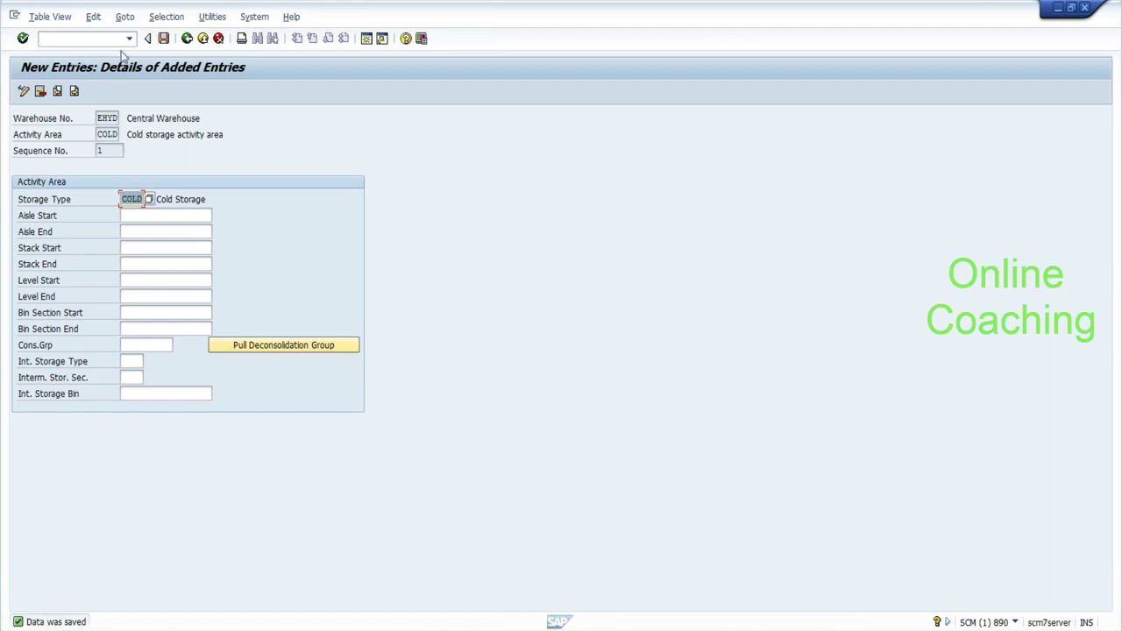
{"action": "left_click", "coordinate": [187, 38]}
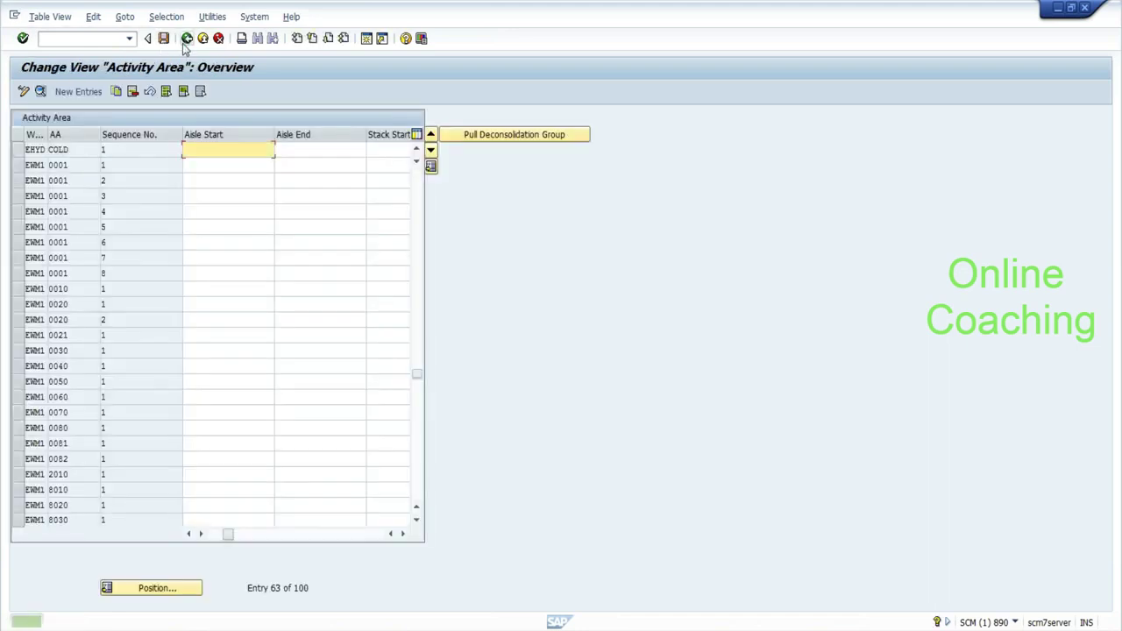
Open Define Sort Sequence for Activity Area and select the EHYD 0010 PTWY row.
{"action": "left_click", "coordinate": [185, 41]}
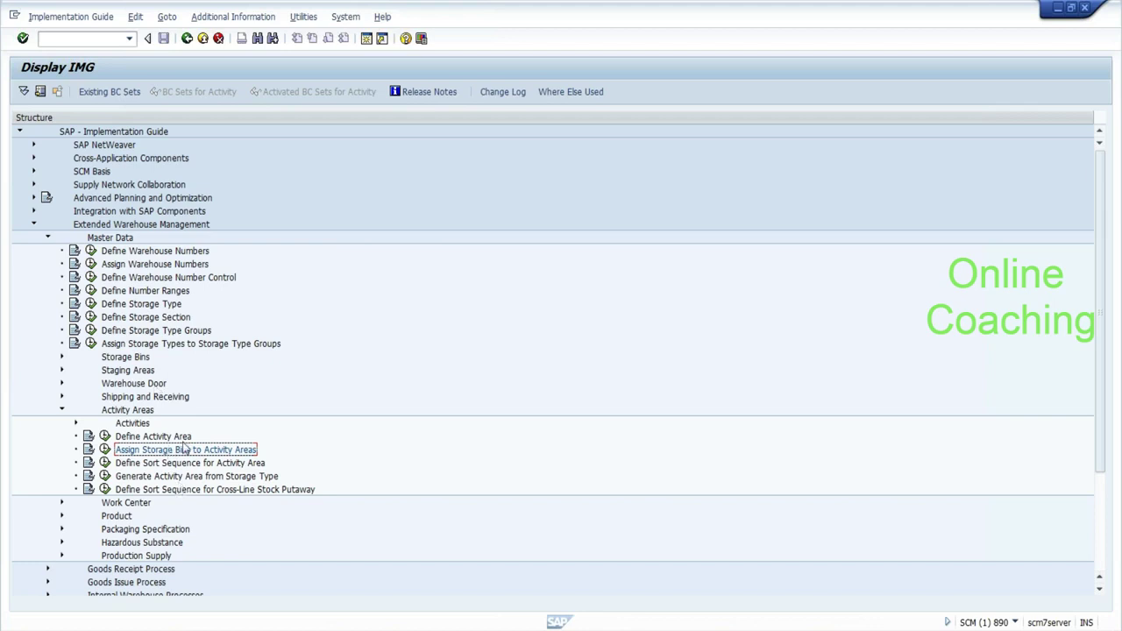
{"action": "left_click", "coordinate": [105, 463]}
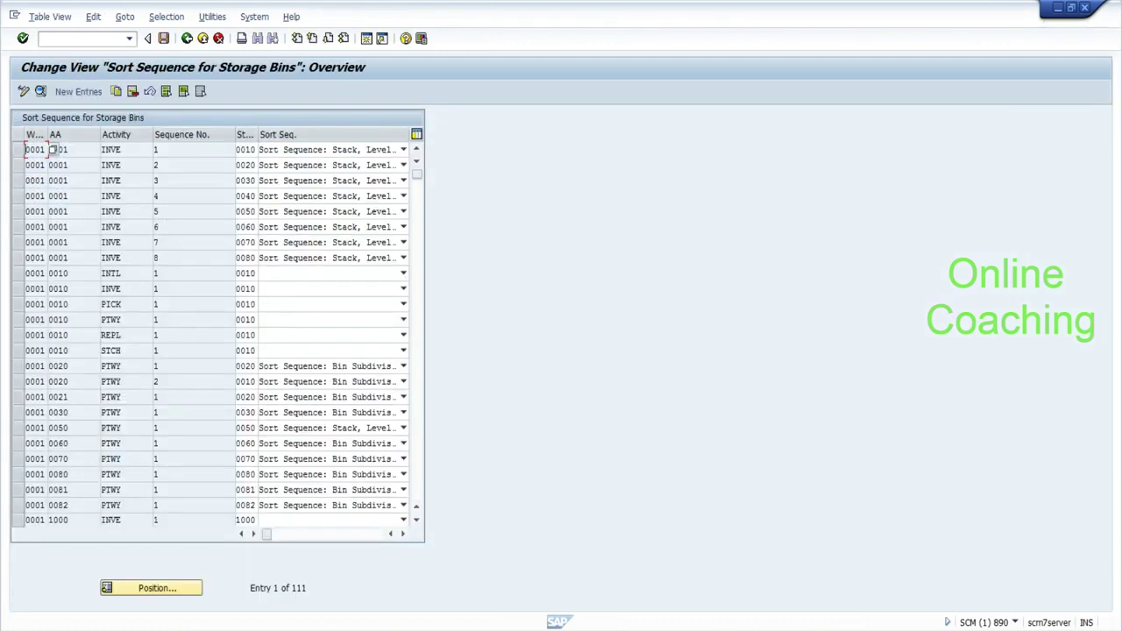
{"action": "left_click", "coordinate": [419, 476]}
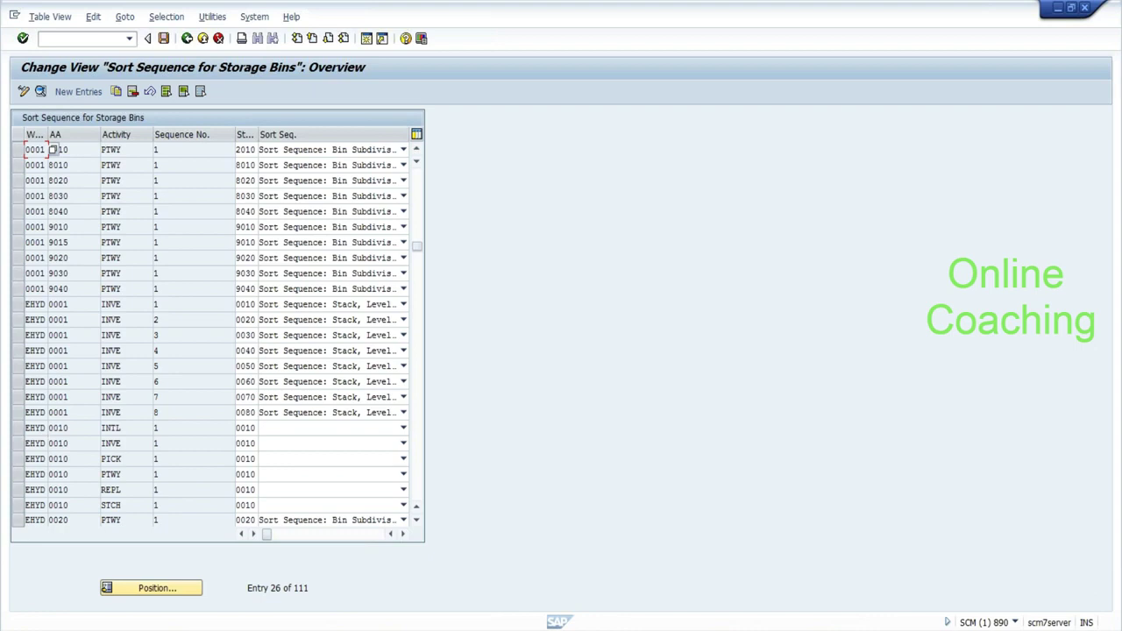
{"action": "left_click", "coordinate": [18, 474]}
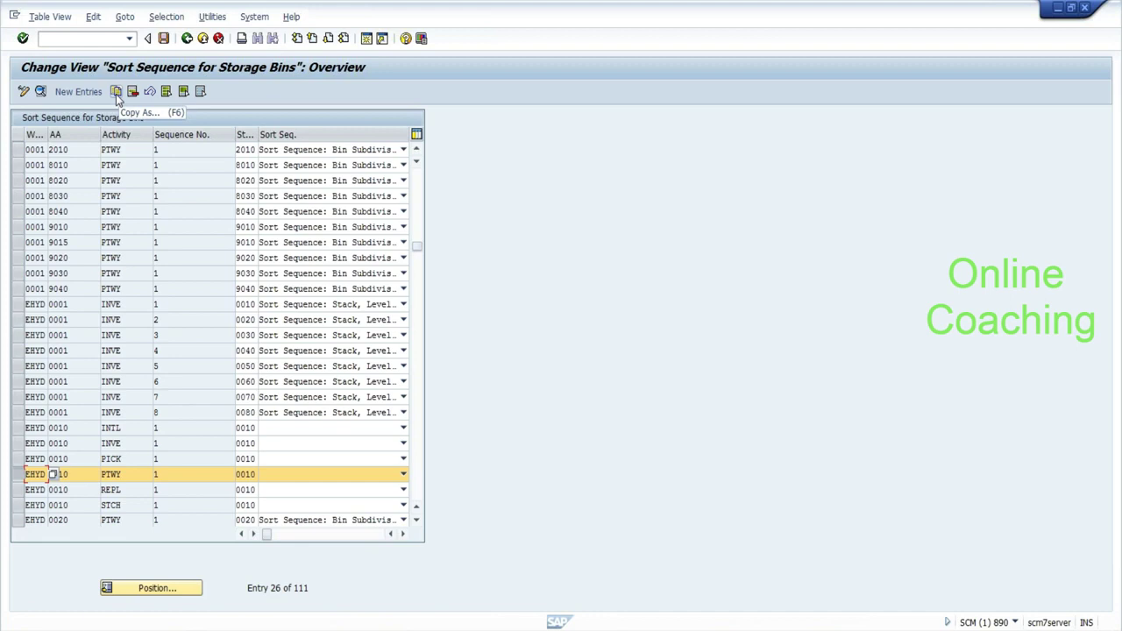
Copy the EHYD 0010 putaway entry with activity area COLD and storage type COLD.
{"action": "left_click", "coordinate": [116, 92]}
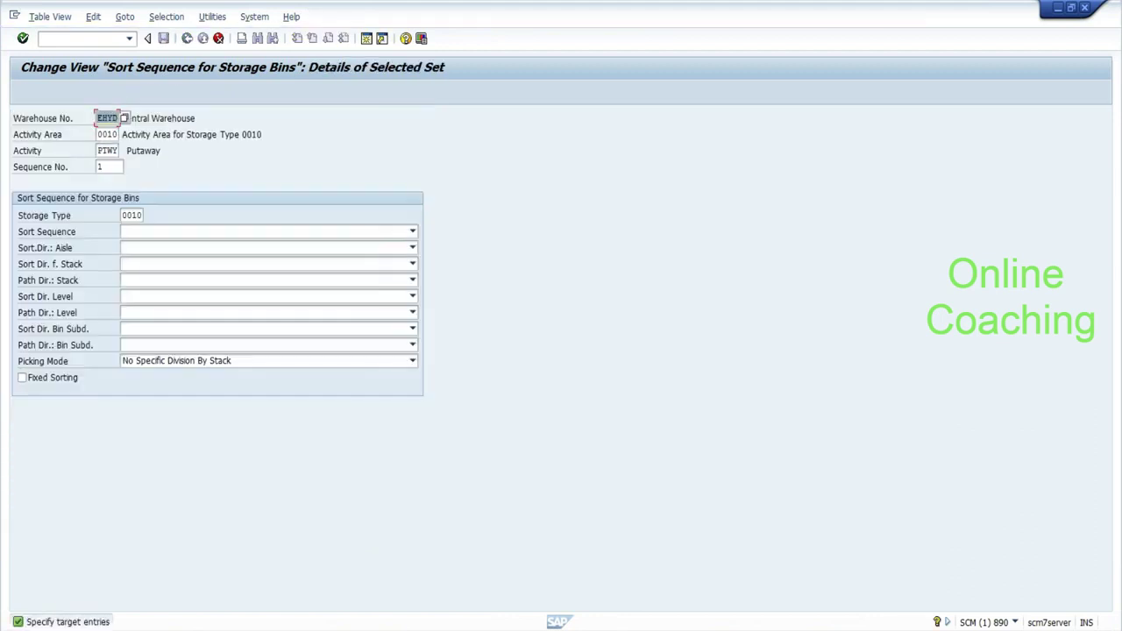
{"action": "left_click", "coordinate": [98, 135]}
{"action": "key", "text": "BackSpace"}
{"action": "key", "text": "BackSpace"}
{"action": "key", "text": "BackSpace"}
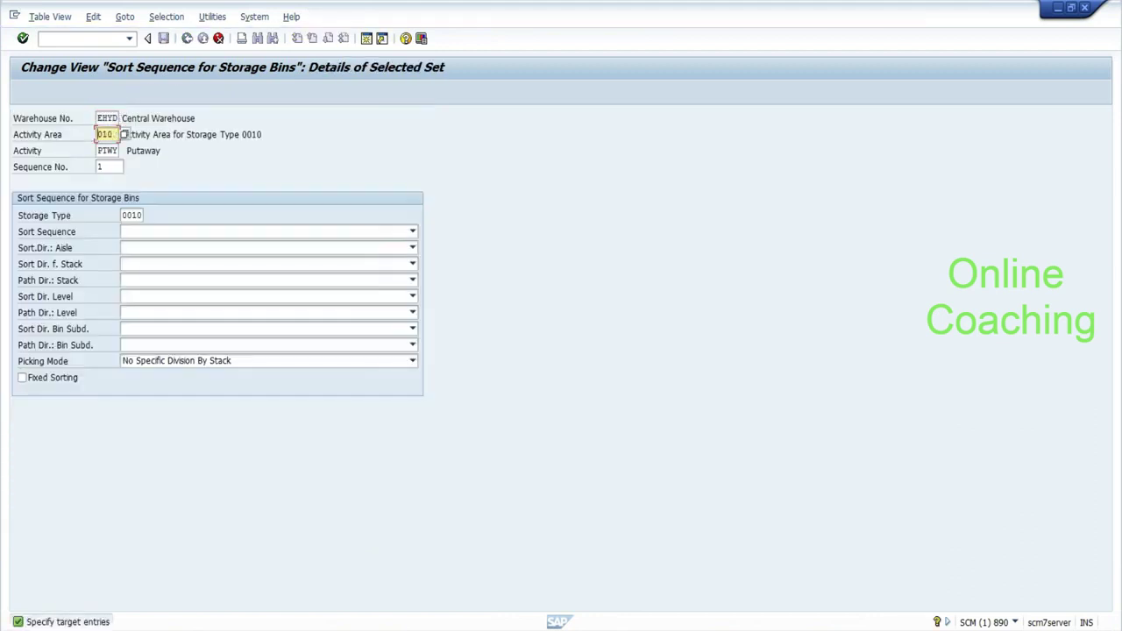
{"action": "type", "text": "COLD"}
{"action": "key", "text": "Tab"}
{"action": "key", "text": "Tab"}
{"action": "key", "text": "Tab"}
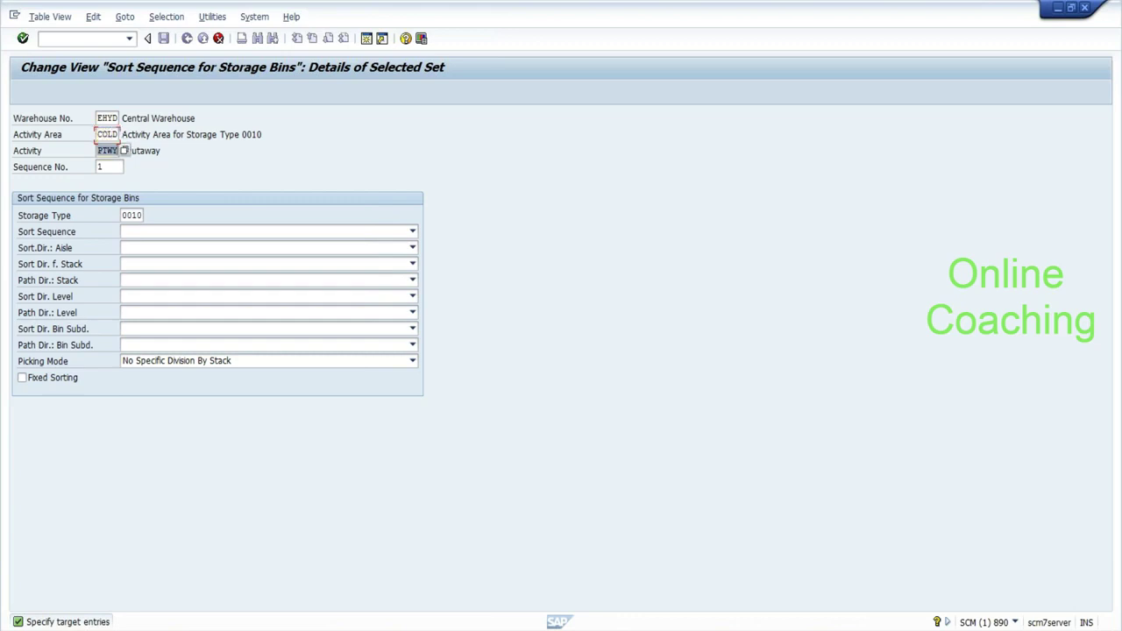
{"action": "key", "text": "Delete"}
{"action": "type", "text": "COLD"}
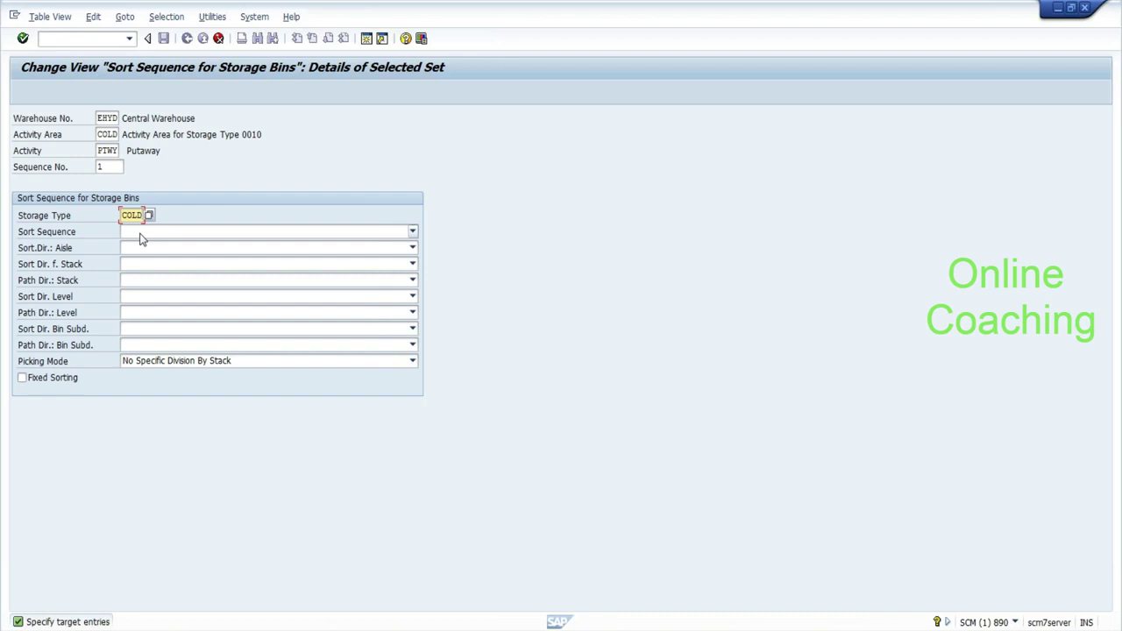
{"action": "key", "text": "Return"}
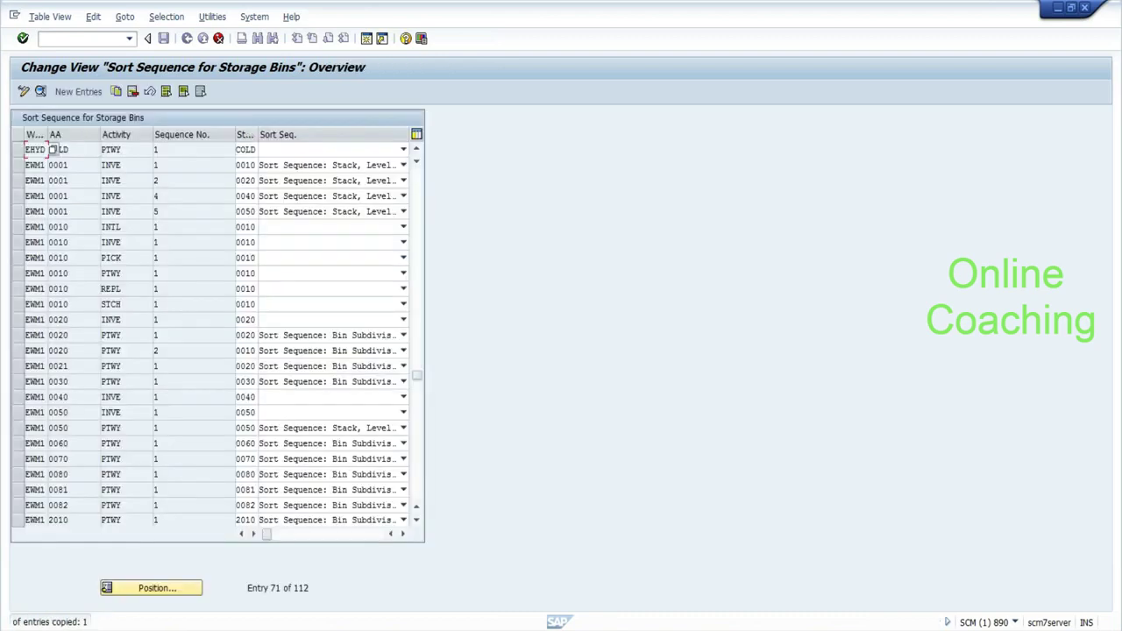
Set the COLD row's sort sequence to Stack, Level, Bin Subdivision and save it.
{"action": "key", "text": "Tab"}
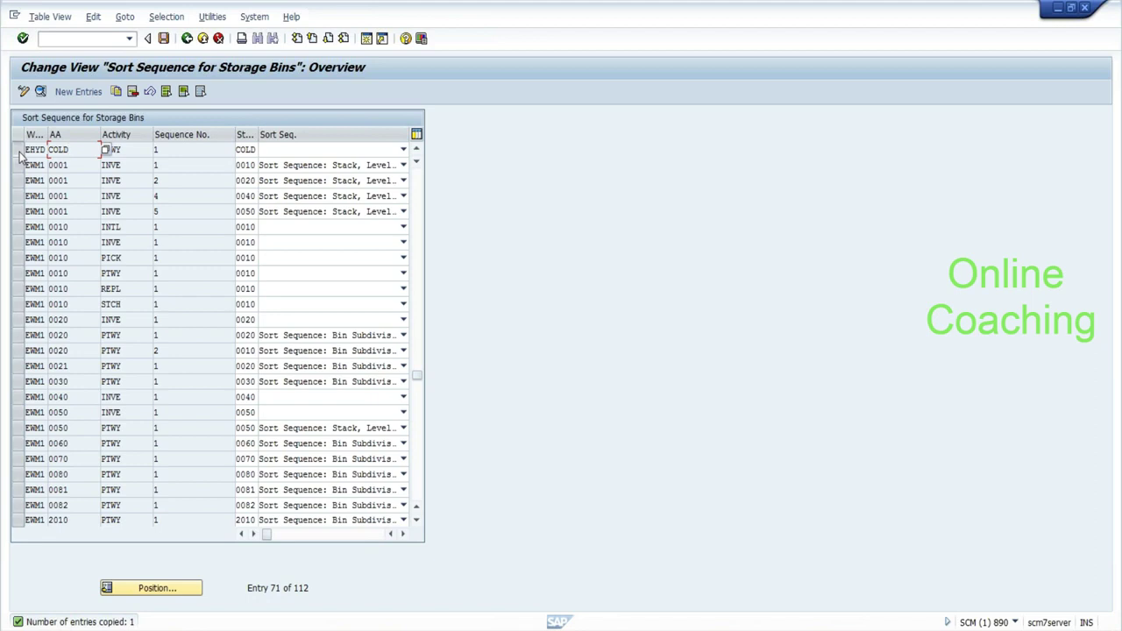
{"action": "left_click", "coordinate": [18, 151]}
{"action": "left_click", "coordinate": [317, 152]}
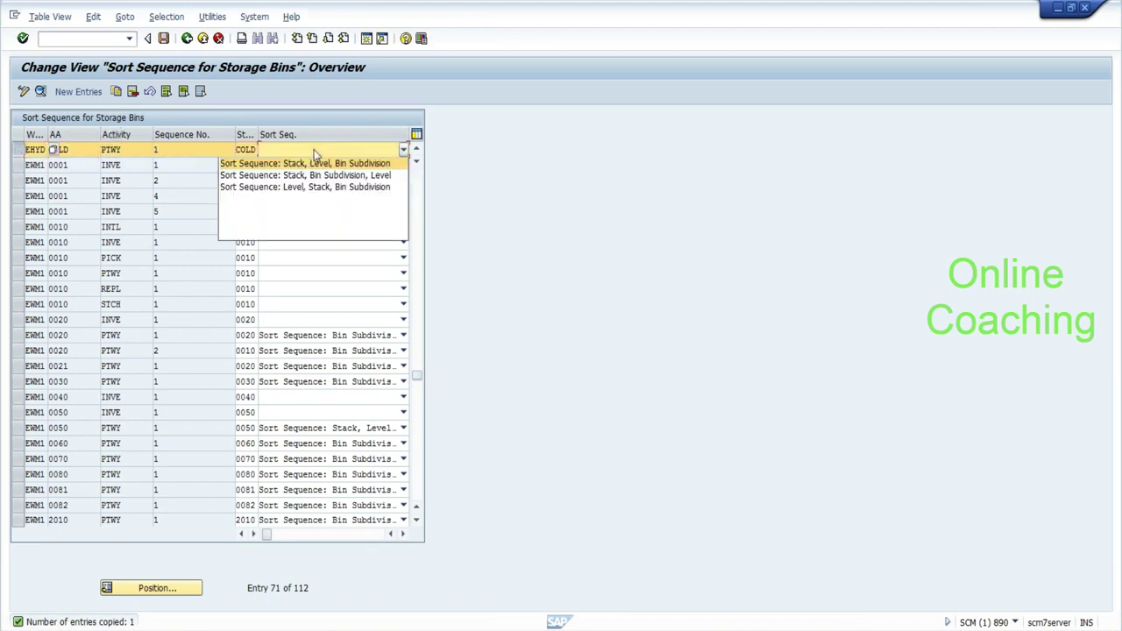
{"action": "left_click", "coordinate": [315, 163]}
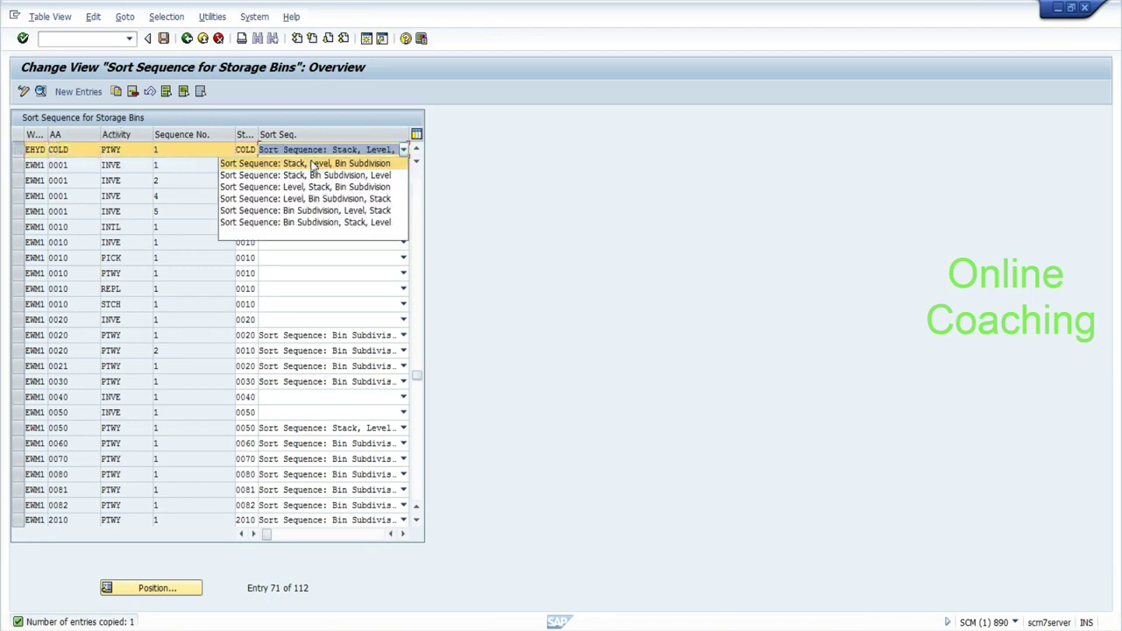
{"action": "left_click", "coordinate": [165, 40]}
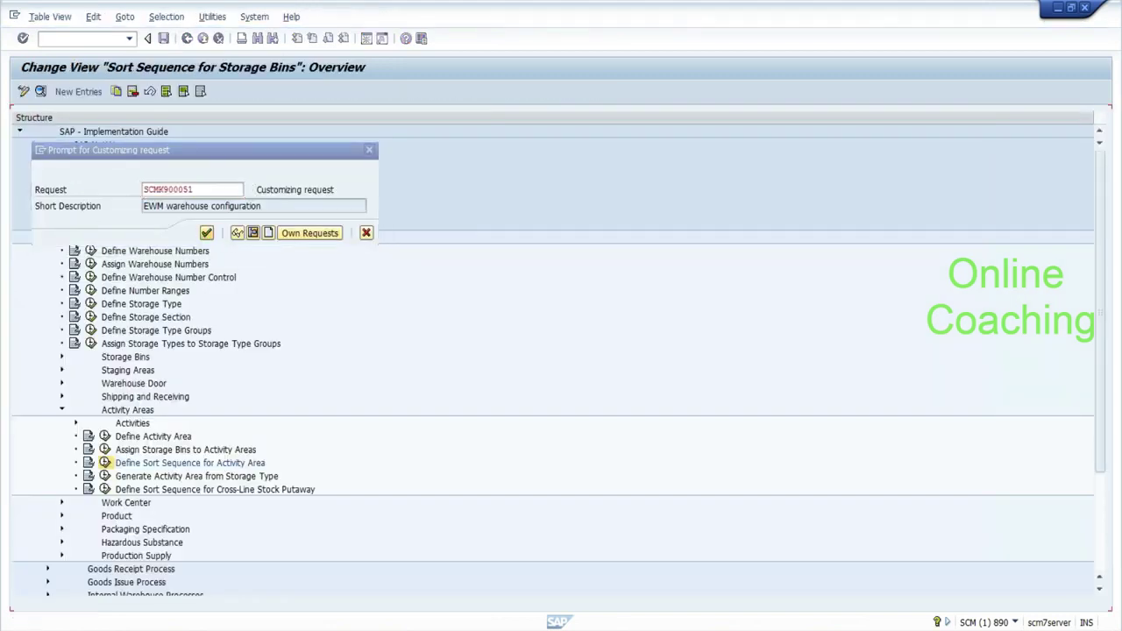
{"action": "left_click", "coordinate": [206, 233]}
{"action": "left_click", "coordinate": [190, 41]}
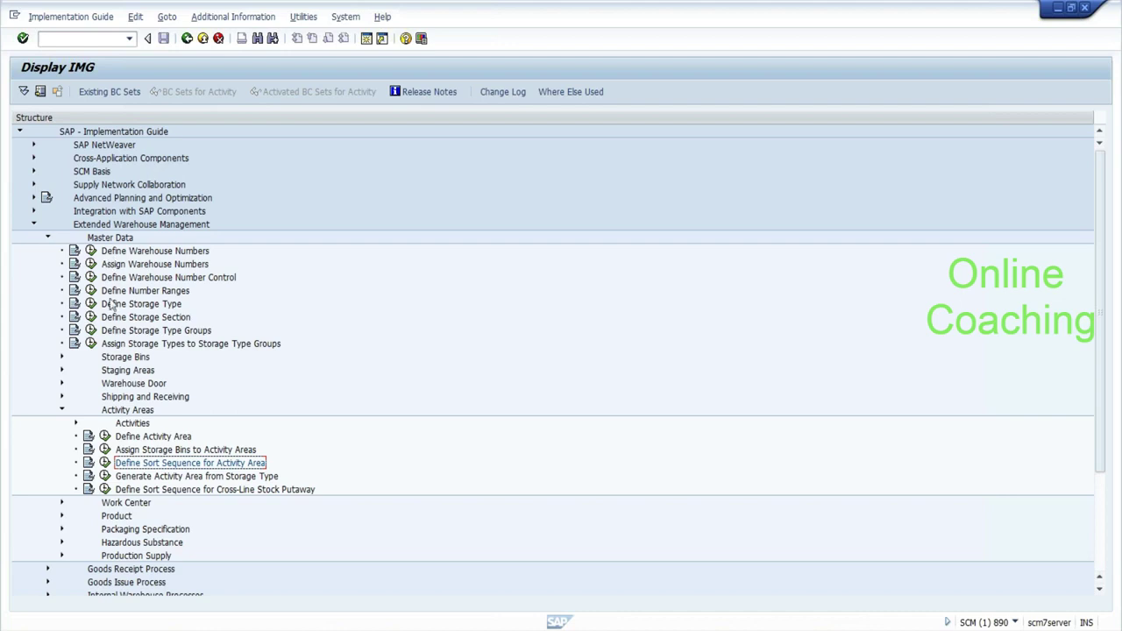
Search the guide for 'consolidation' and open Assign Number Range Intervals to Consolidation Groups.
{"action": "left_click", "coordinate": [259, 41]}
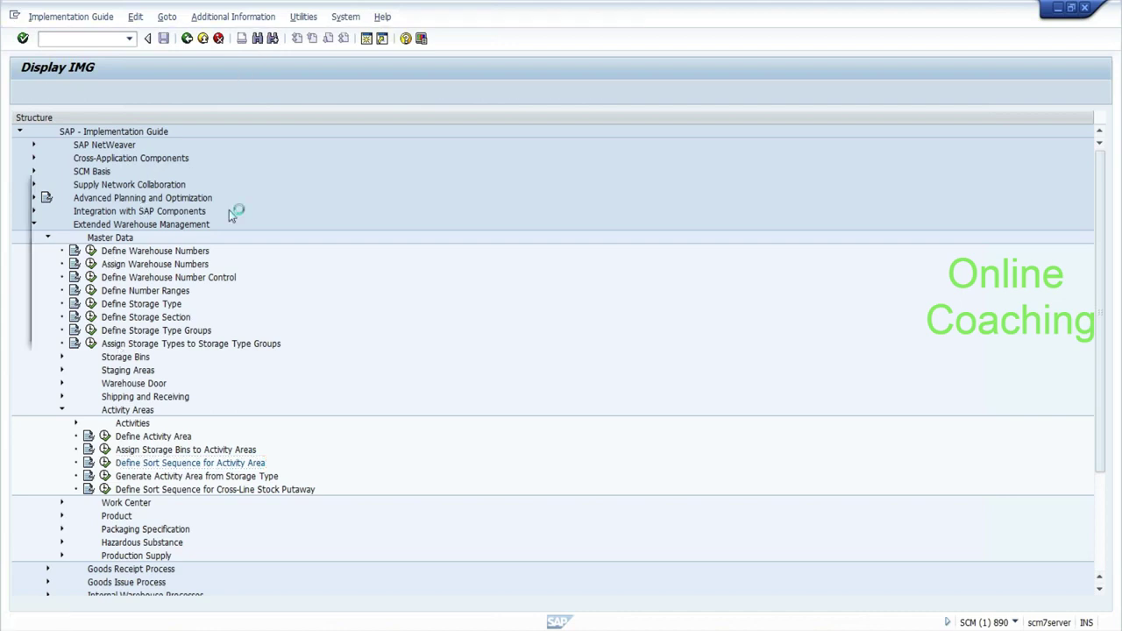
{"action": "type", "text": "consol"}
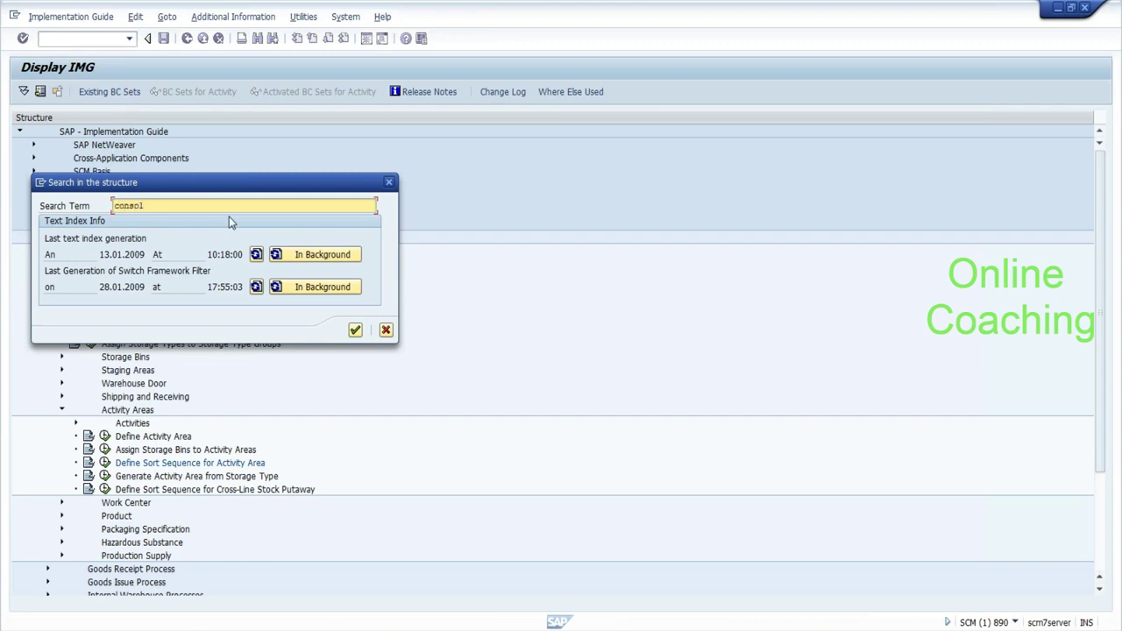
{"action": "type", "text": "idation"}
{"action": "key", "text": "Return"}
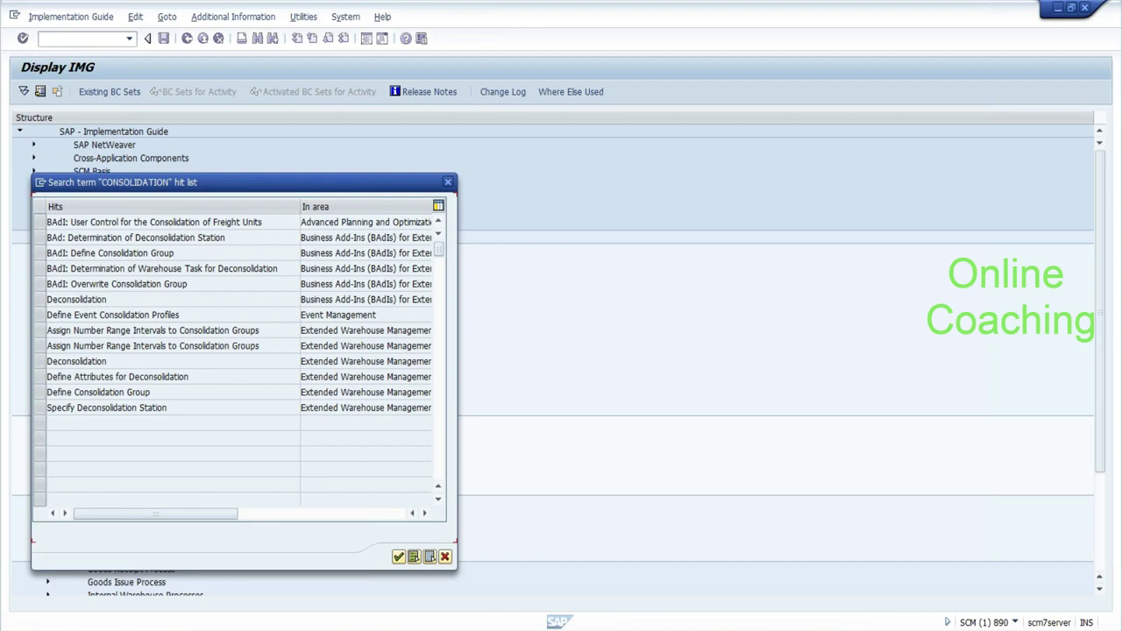
{"action": "left_click", "coordinate": [42, 391]}
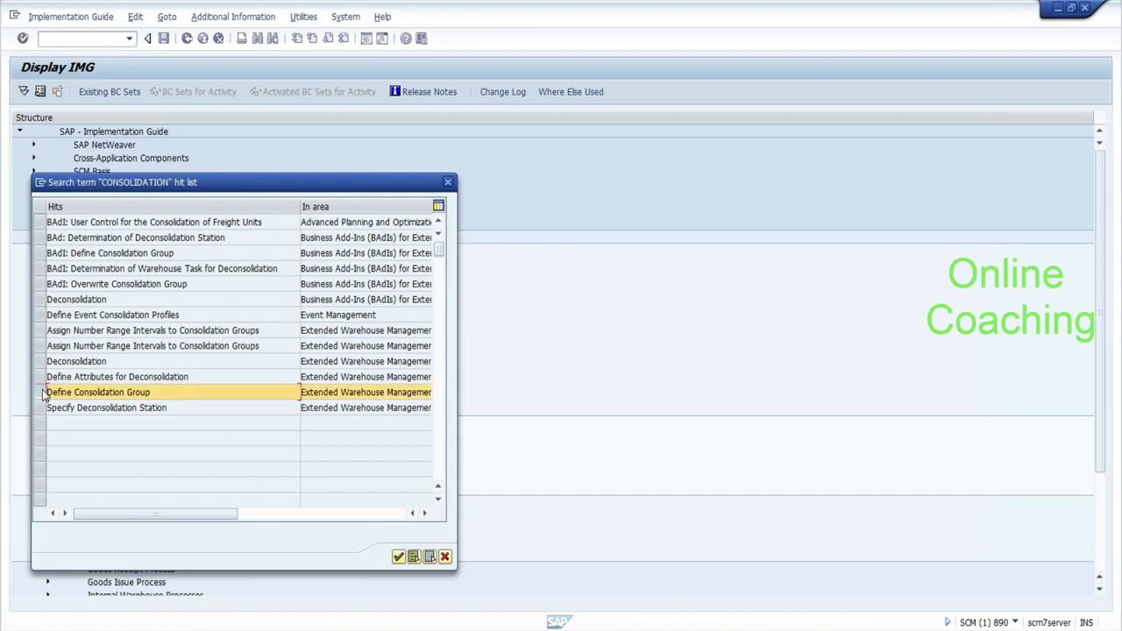
{"action": "left_click", "coordinate": [398, 558]}
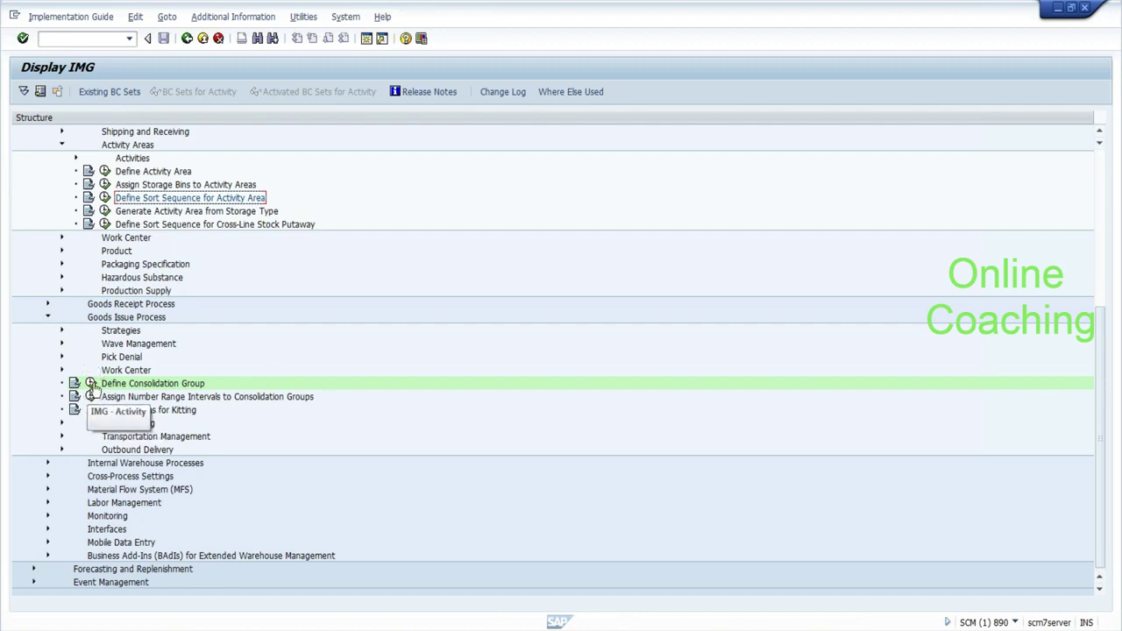
{"action": "left_click", "coordinate": [91, 397]}
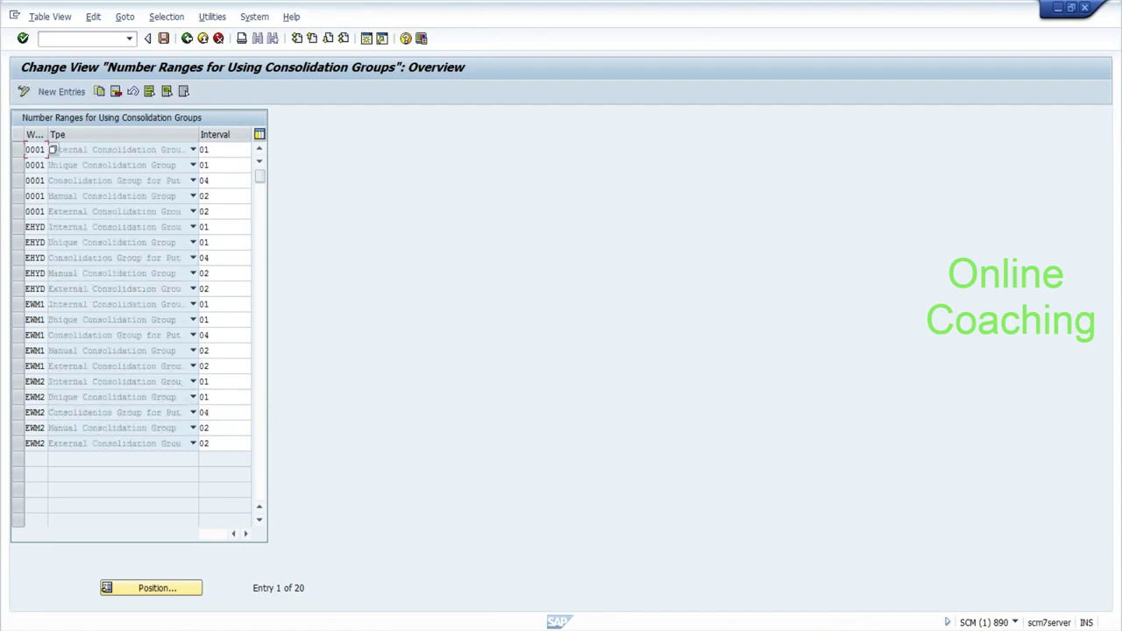
Leave the number range table unchanged and scroll the IMG tree back up toward Master Data.
{"action": "left_click", "coordinate": [204, 244]}
{"action": "left_click", "coordinate": [186, 38]}
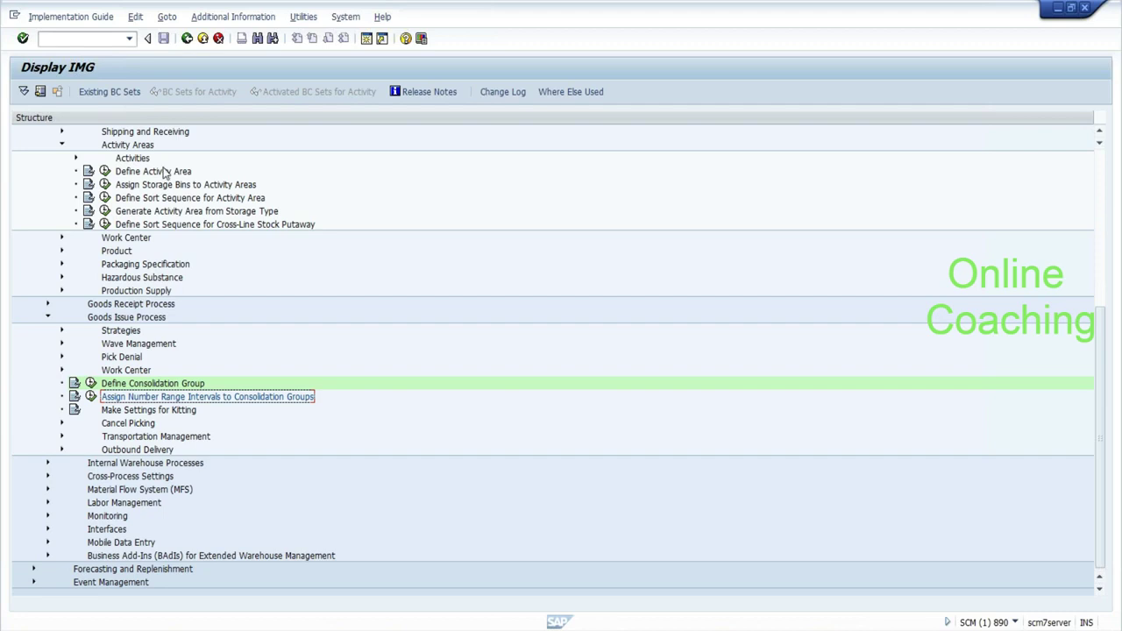
{"action": "left_click_drag", "start_coordinate": [1101, 351], "coordinate": [1102, 294]}
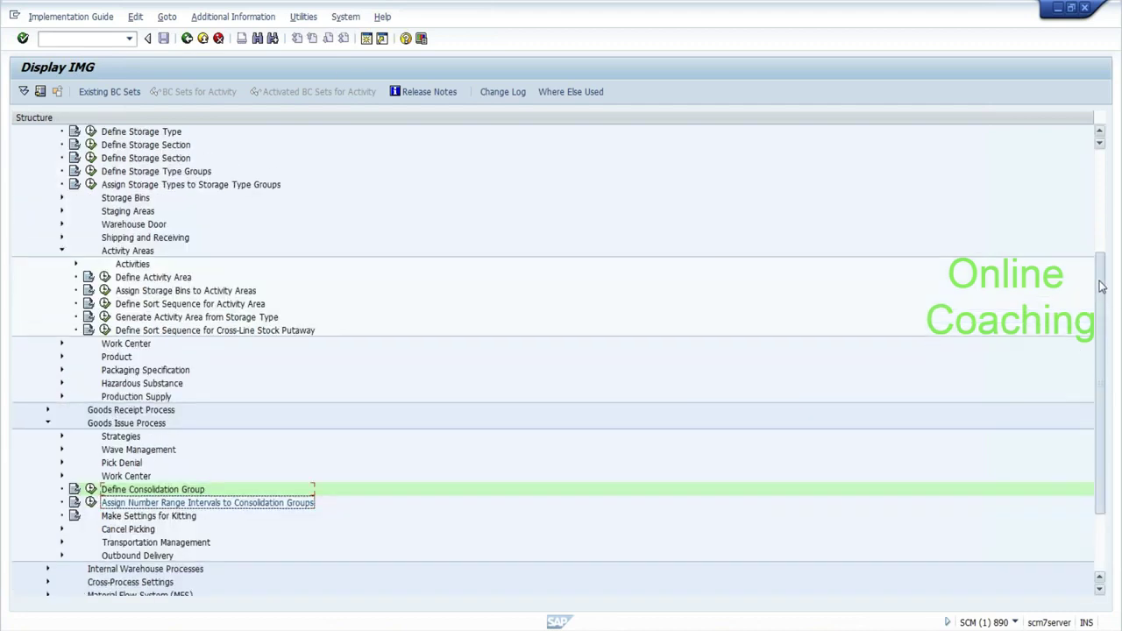
{"action": "left_click_drag", "start_coordinate": [1101, 294], "coordinate": [1099, 207]}
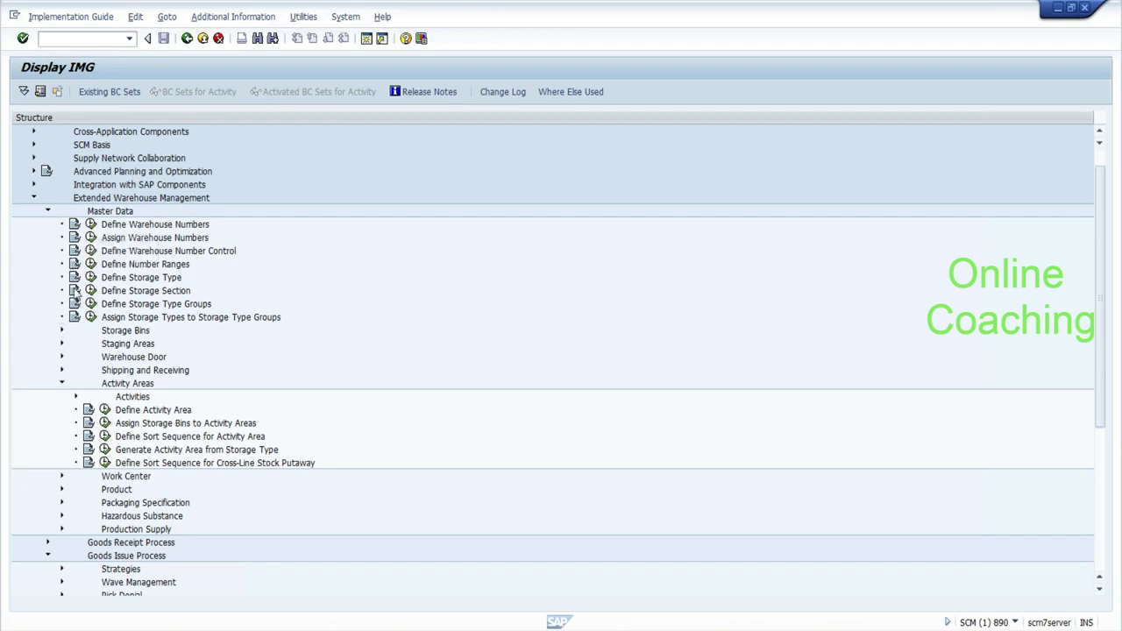
Collapse the Activity Areas and Goods Issue Process branches and launch Define Number Ranges.
{"action": "left_click", "coordinate": [62, 383]}
{"action": "left_click", "coordinate": [47, 476]}
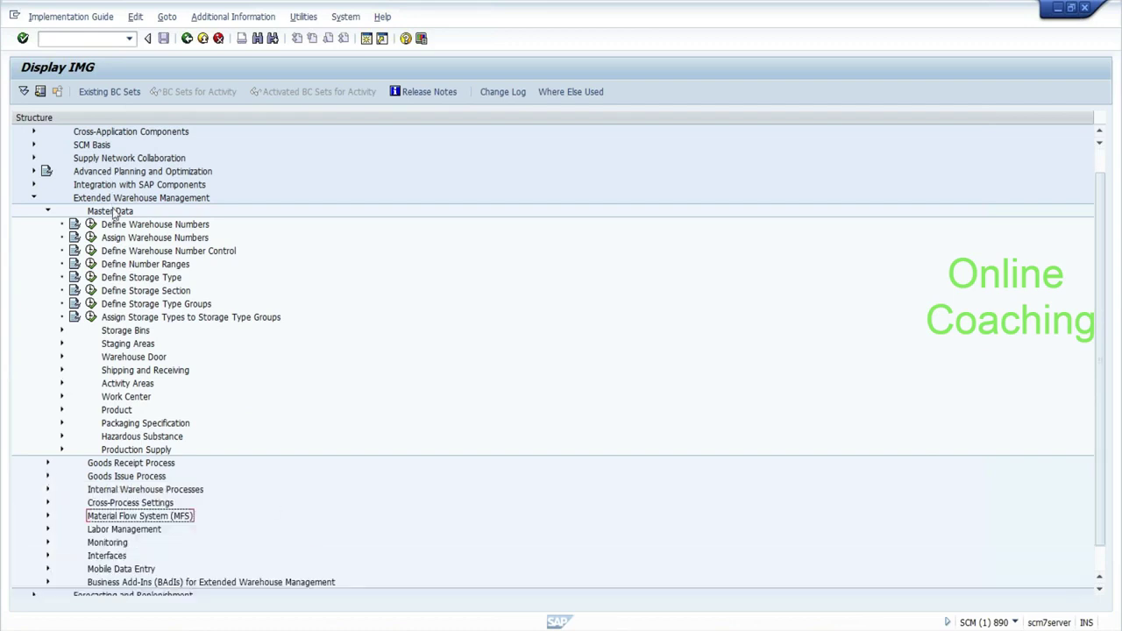
{"action": "left_click", "coordinate": [91, 263]}
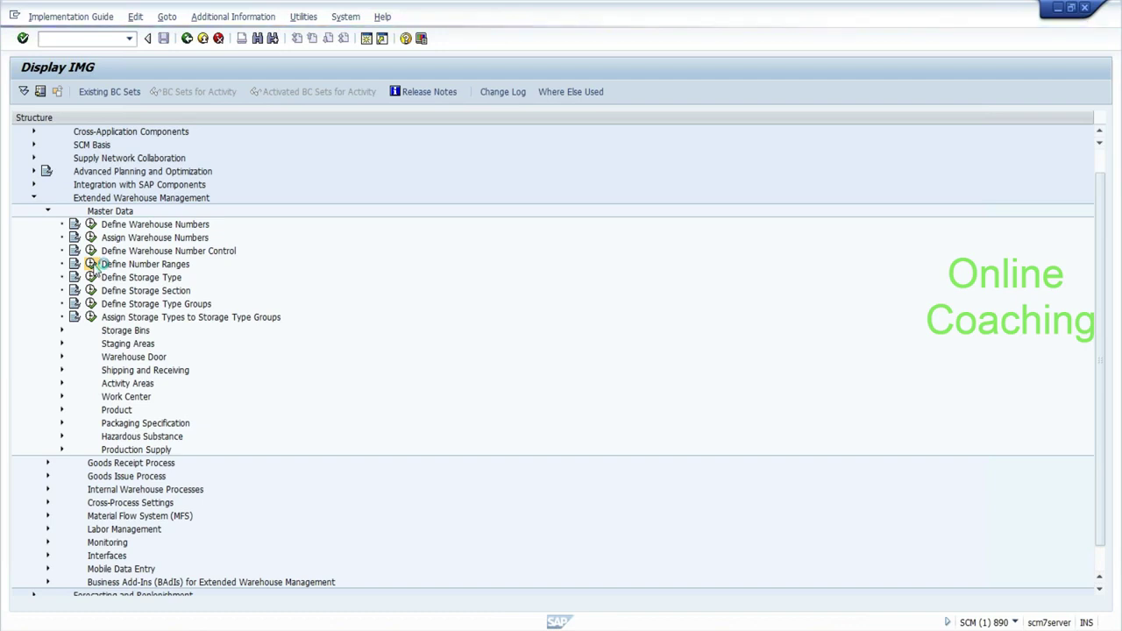
{"action": "left_click", "coordinate": [655, 623]}
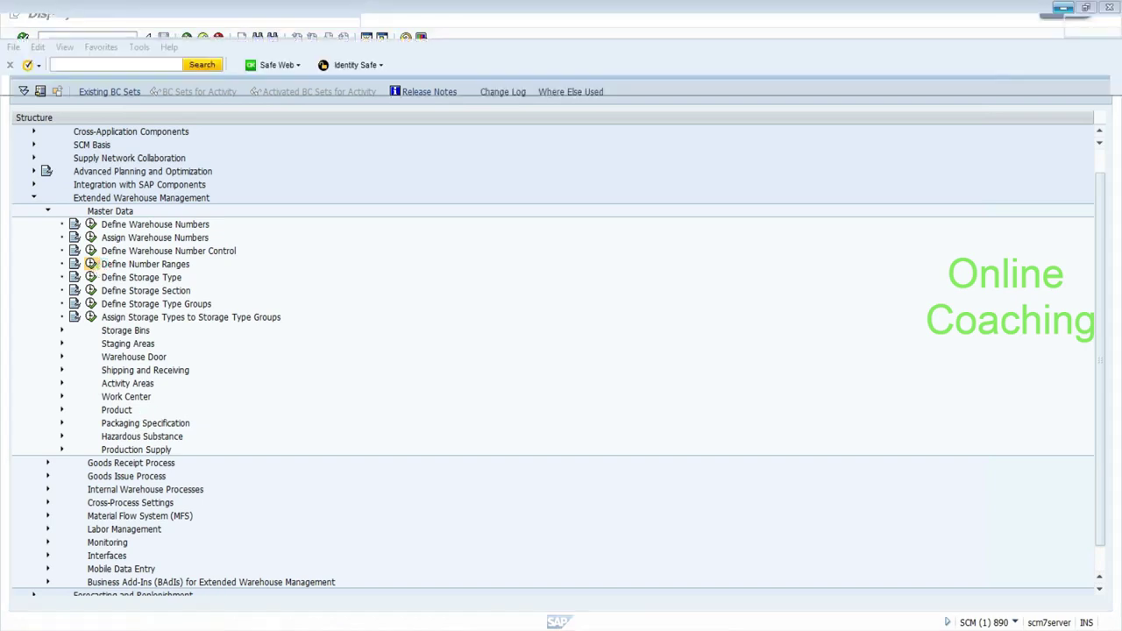
Decline SAP's connection-error details and send the Gmail chat message 'it is again'.
{"action": "type", "text": "it is again"}
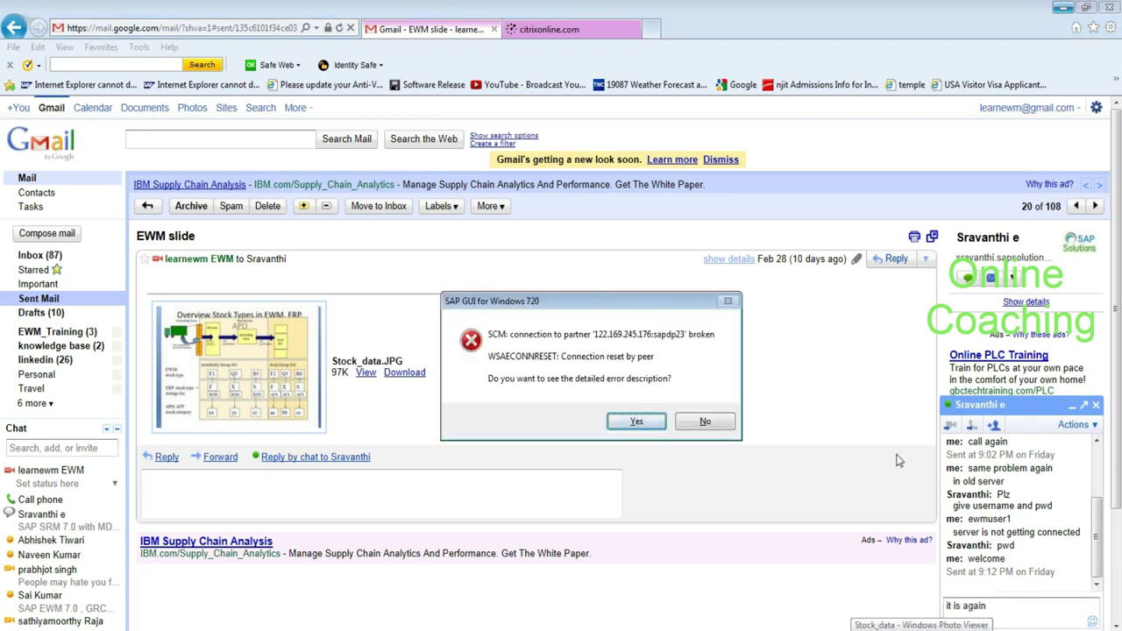
{"action": "left_click", "coordinate": [721, 421]}
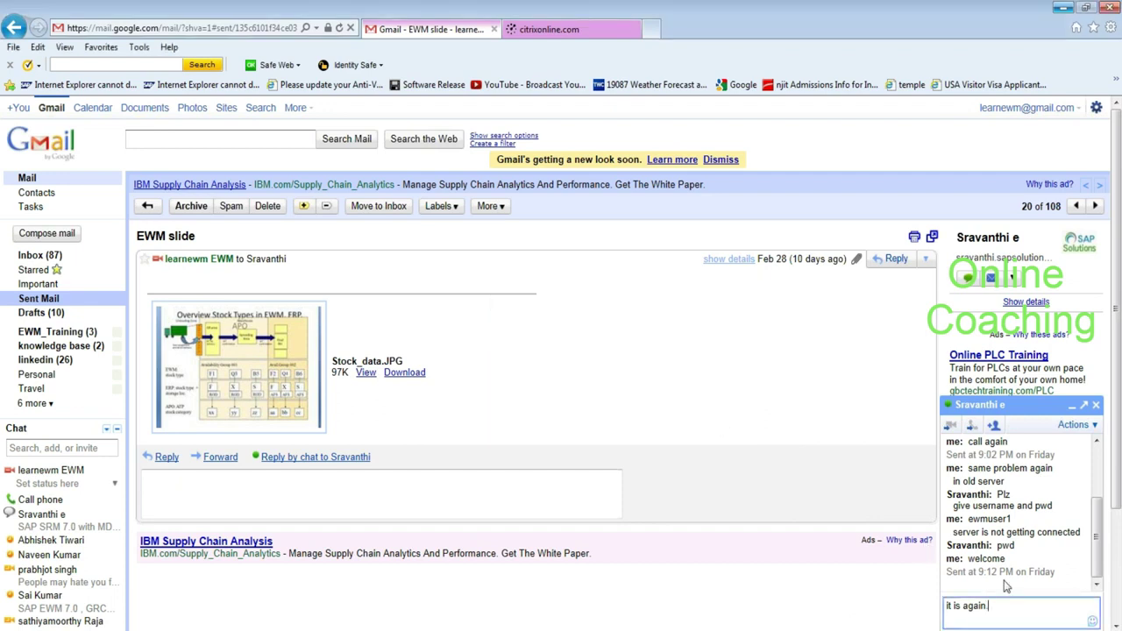
{"action": "key", "text": "Return"}
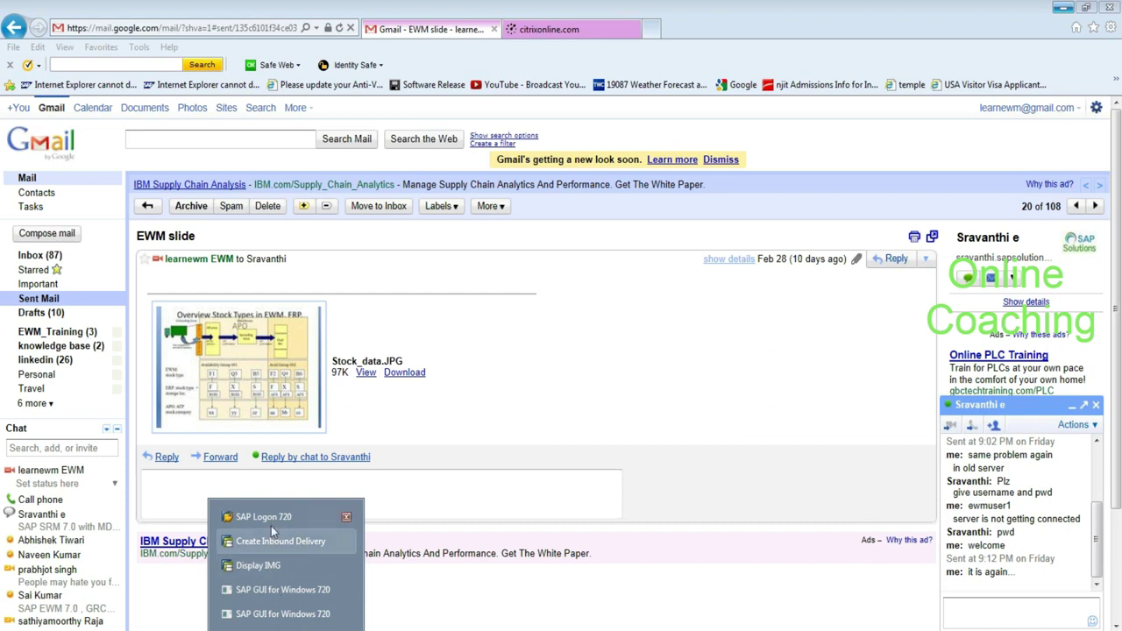
Log back on to SCM in client 890 with the saved user, the password and language EN.
{"action": "left_click", "coordinate": [271, 524]}
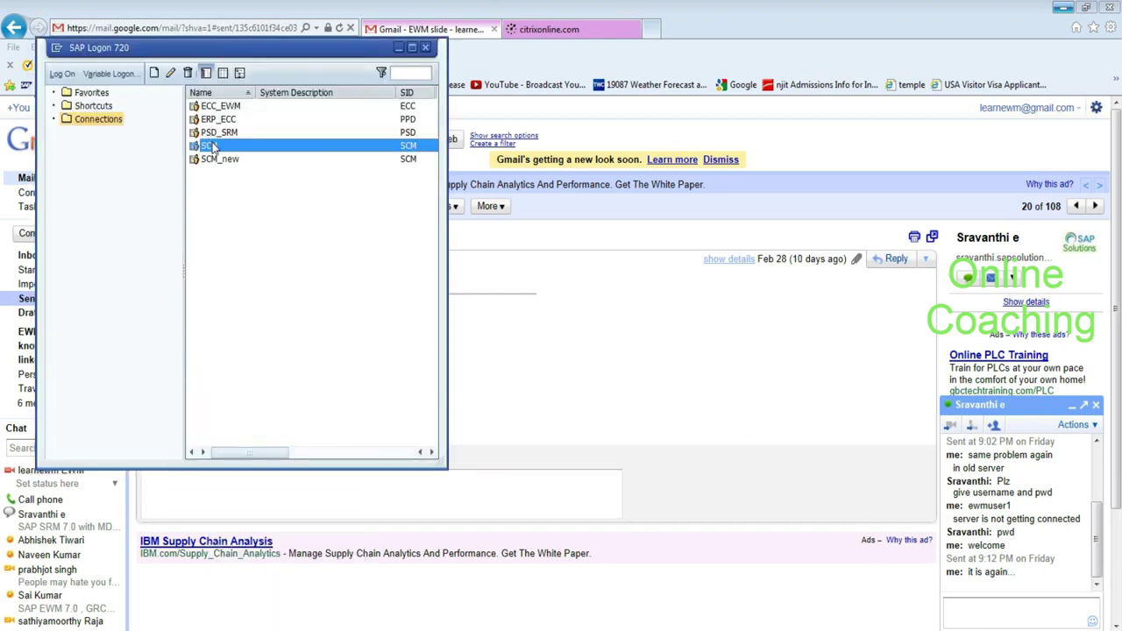
{"action": "double_click", "coordinate": [212, 146]}
{"action": "key", "text": "shift+Tab"}
{"action": "type", "text": "890"}
{"action": "left_click", "coordinate": [131, 151]}
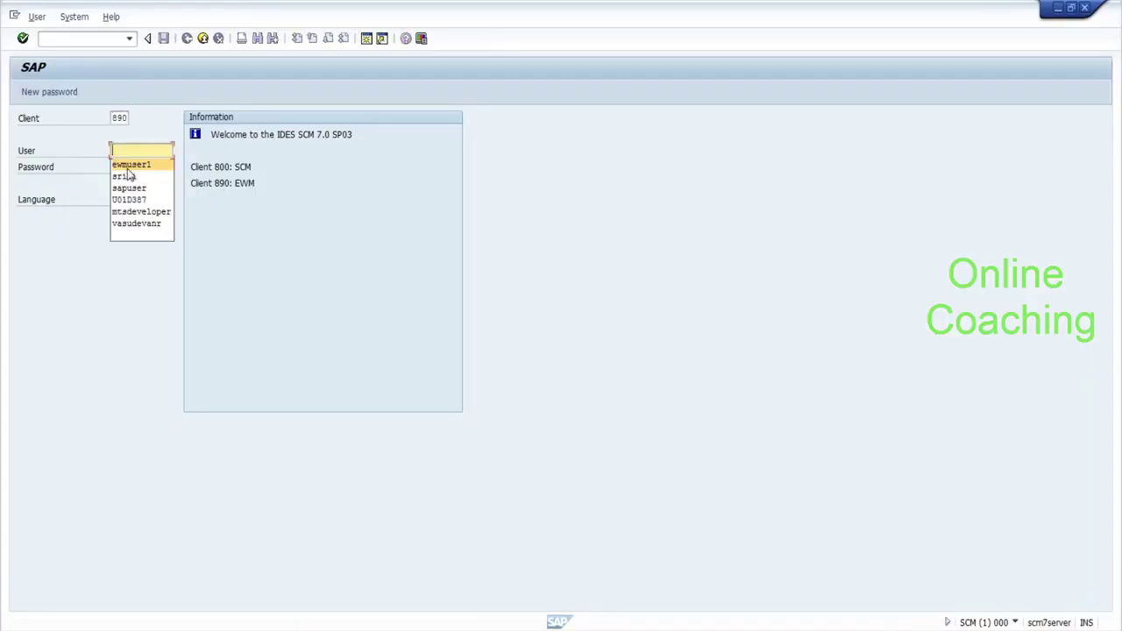
{"action": "left_click", "coordinate": [131, 164]}
{"action": "key", "text": "Tab"}
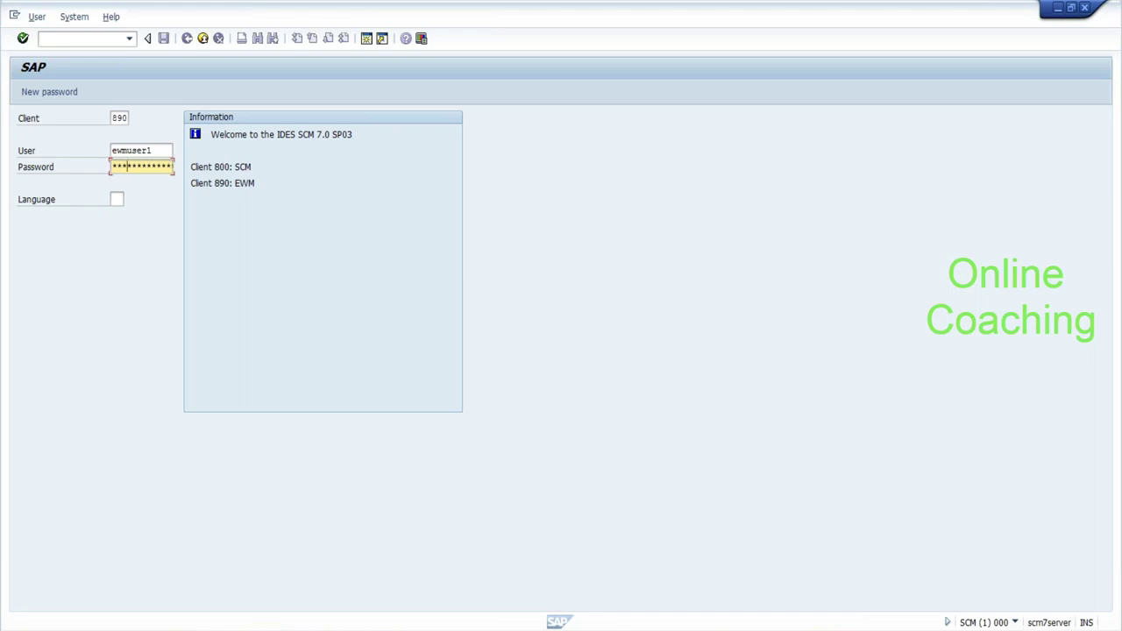
{"action": "key", "text": "Tab"}
{"action": "type", "text": "en"}
{"action": "key", "text": "Return"}
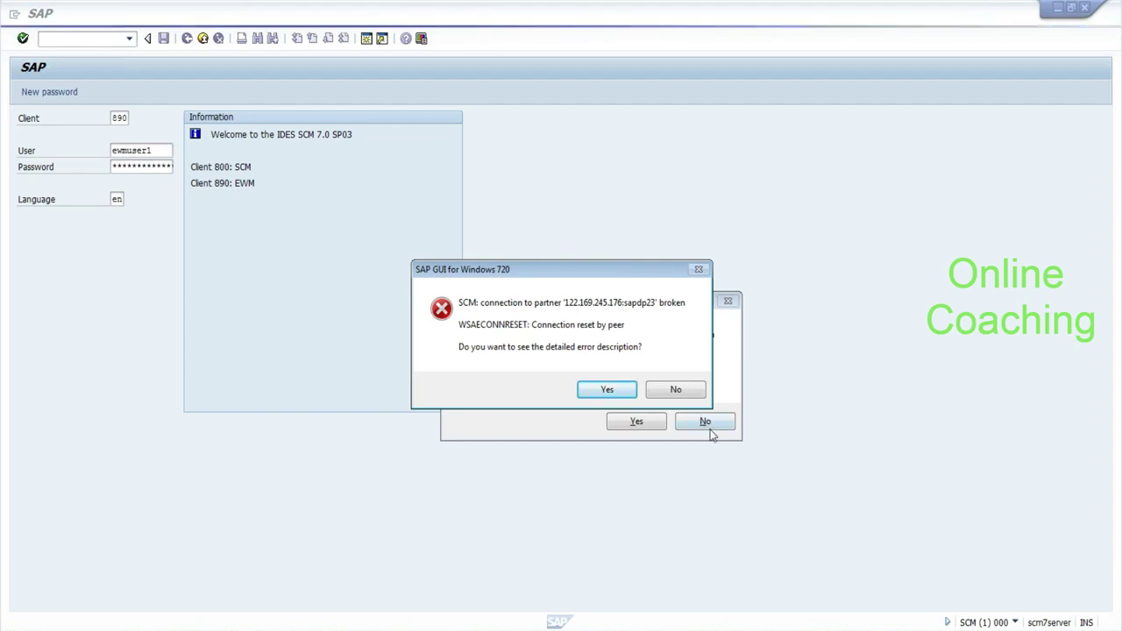
Decline details on both connection-reset errors and reconnect to the SCM system.
{"action": "left_click", "coordinate": [681, 388]}
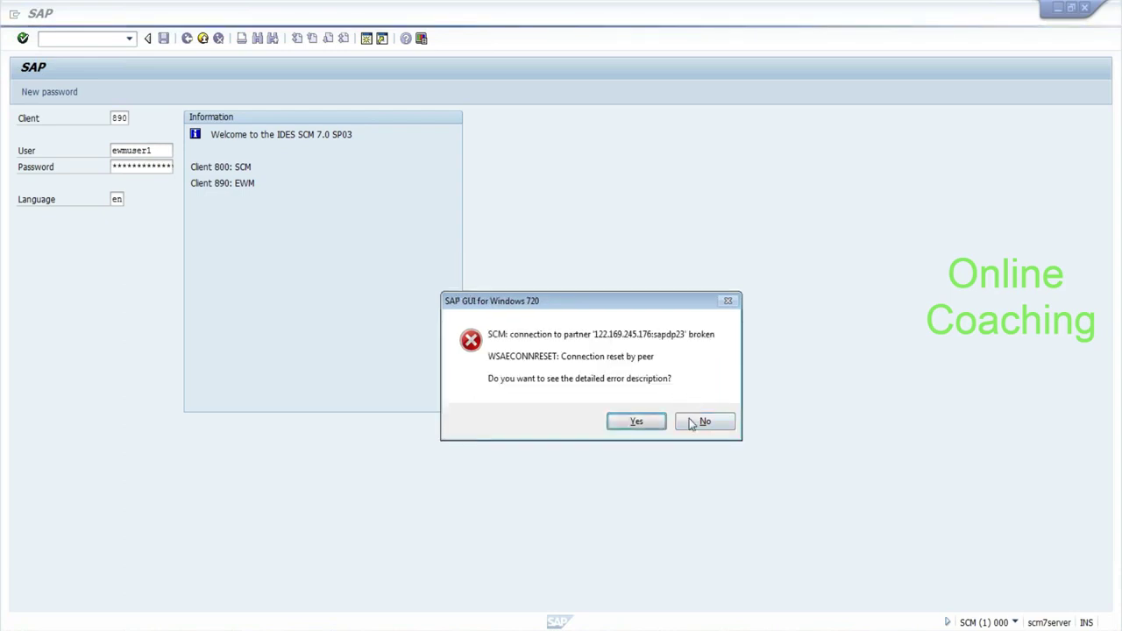
{"action": "left_click", "coordinate": [690, 422]}
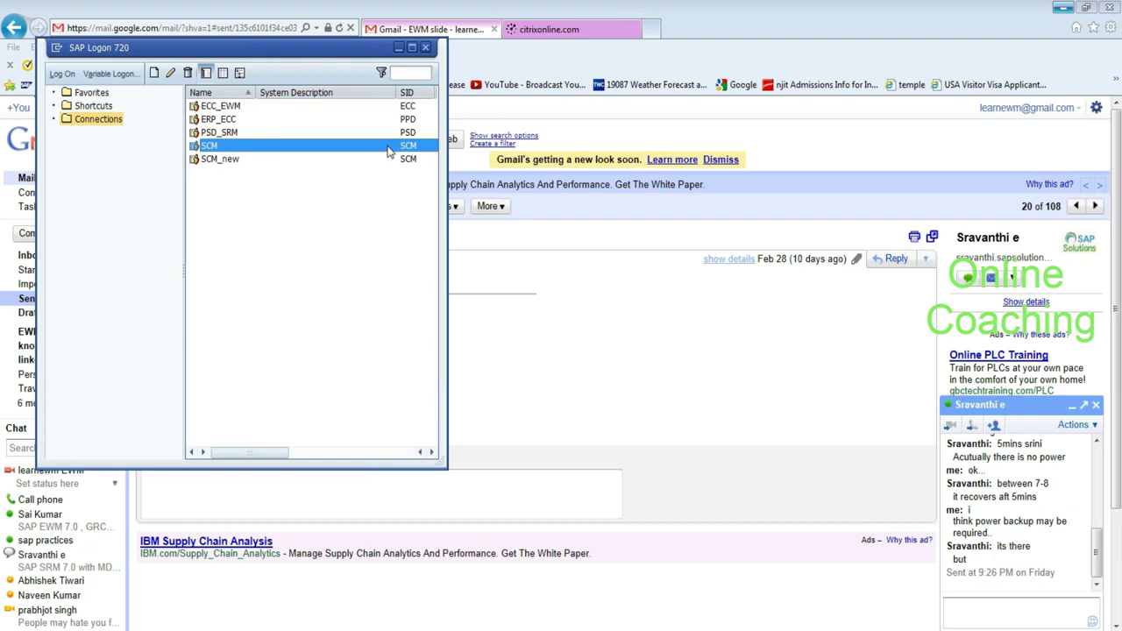
{"action": "double_click", "coordinate": [389, 152]}
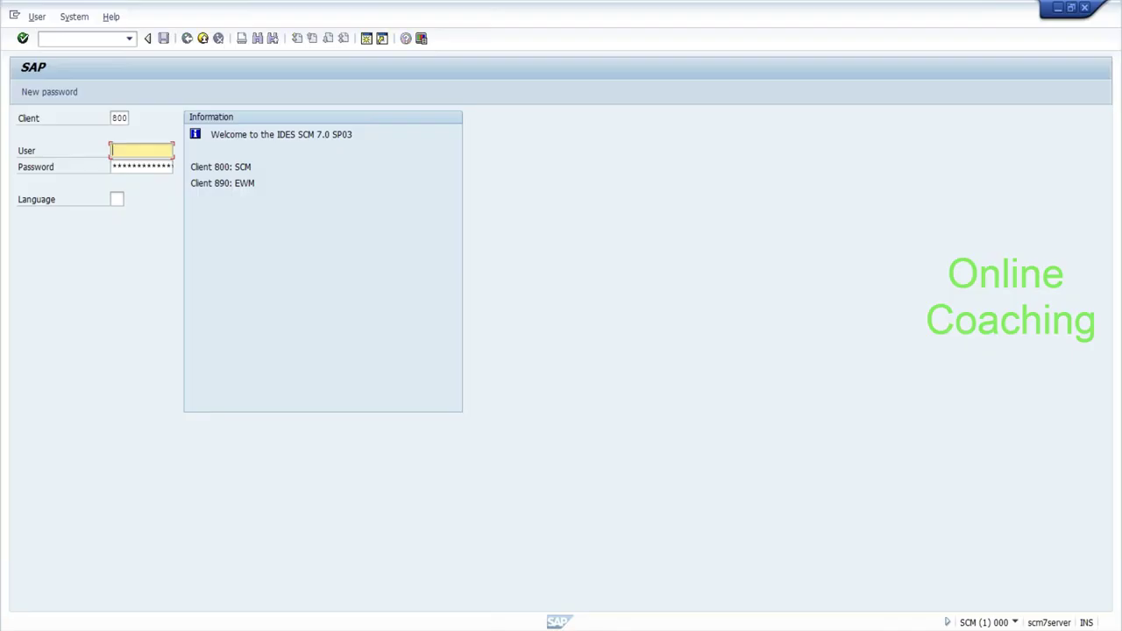
Fill in the logon with the remembered user, the password and language EN, and submit.
{"action": "key", "text": "Down"}
{"action": "key", "text": "Down"}
{"action": "key", "text": "Tab"}
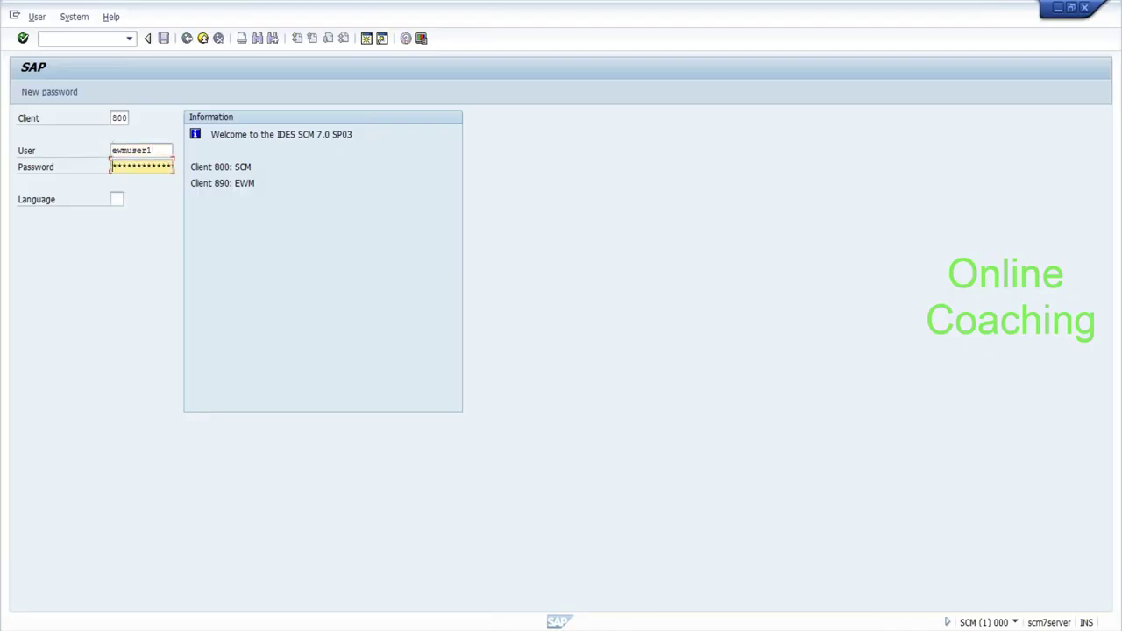
{"action": "key", "text": "Tab"}
{"action": "type", "text": "en"}
{"action": "key", "text": "Return"}
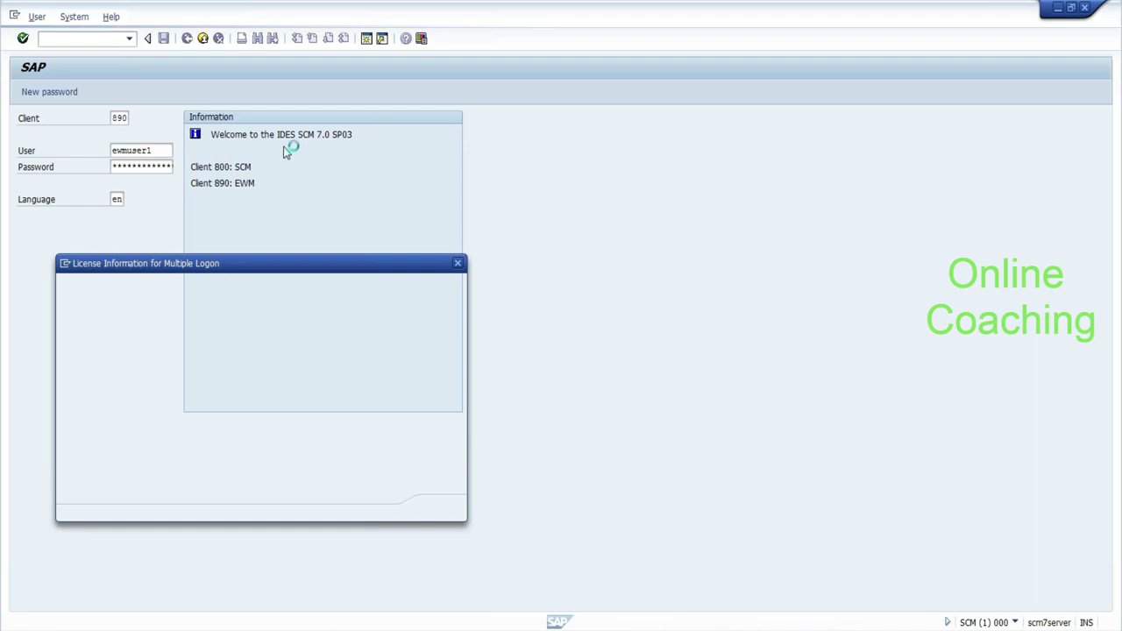
Log on to client 890 in English and continue this logon, ending the other session.
{"action": "type", "text": "890"}
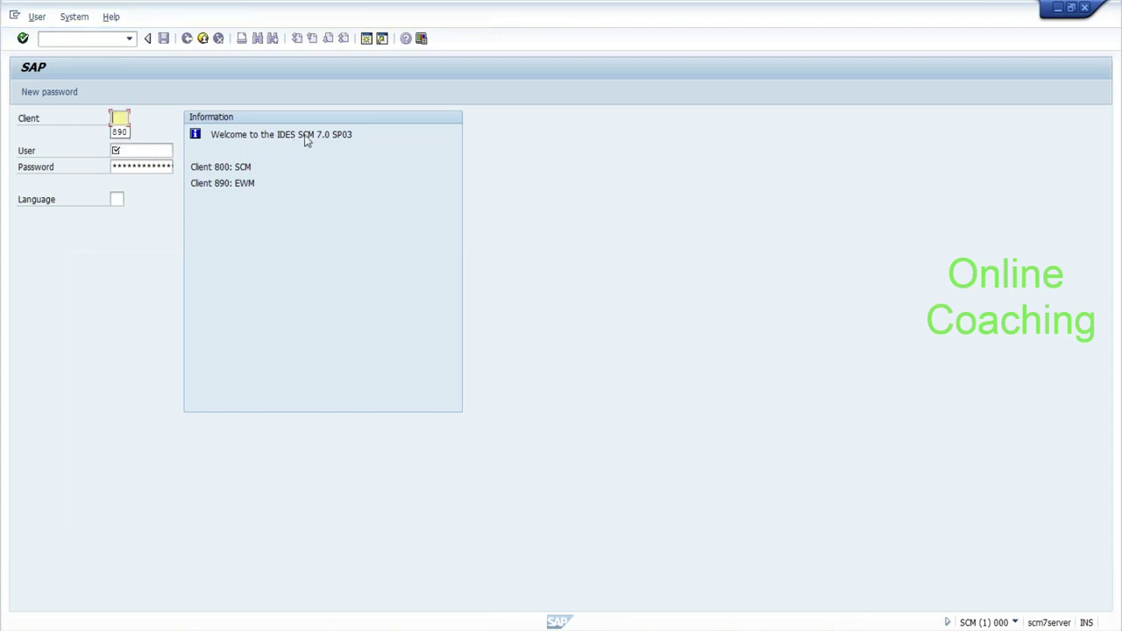
{"action": "key", "text": "Tab"}
{"action": "key", "text": "Return"}
{"action": "key", "text": "Tab"}
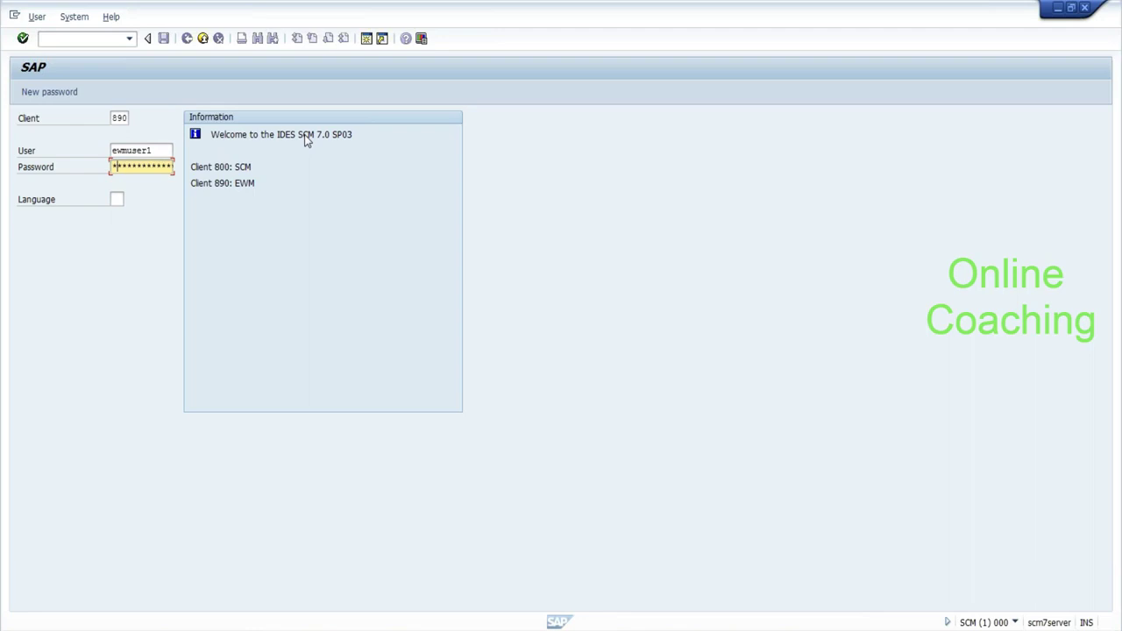
{"action": "key", "text": "Tab"}
{"action": "type", "text": "en"}
{"action": "key", "text": "Return"}
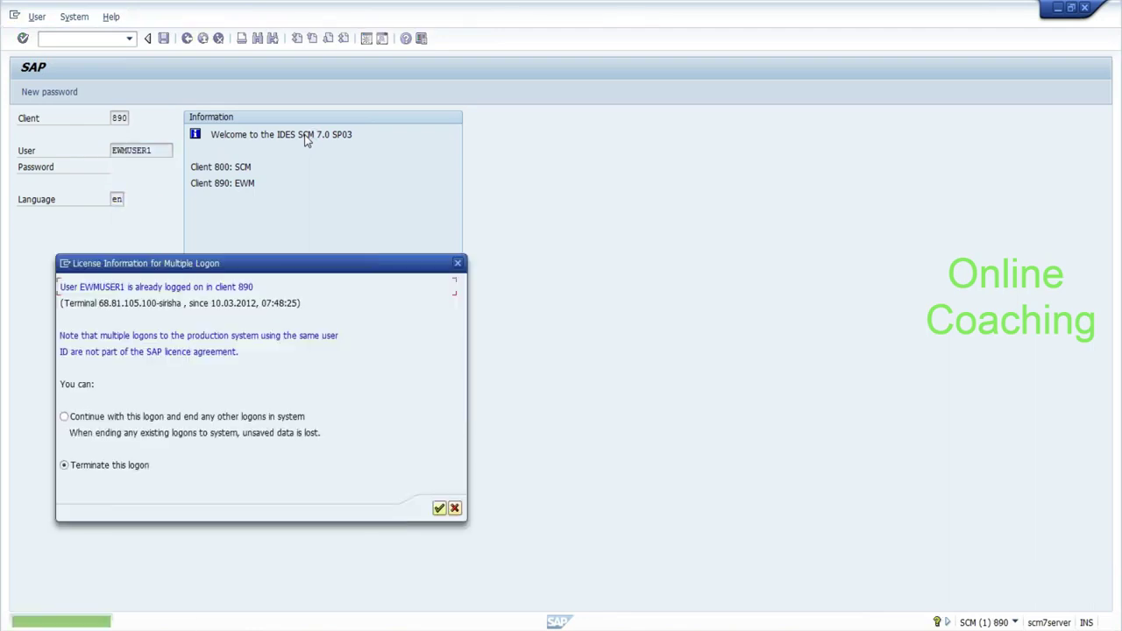
{"action": "left_click", "coordinate": [64, 416]}
{"action": "left_click", "coordinate": [439, 509]}
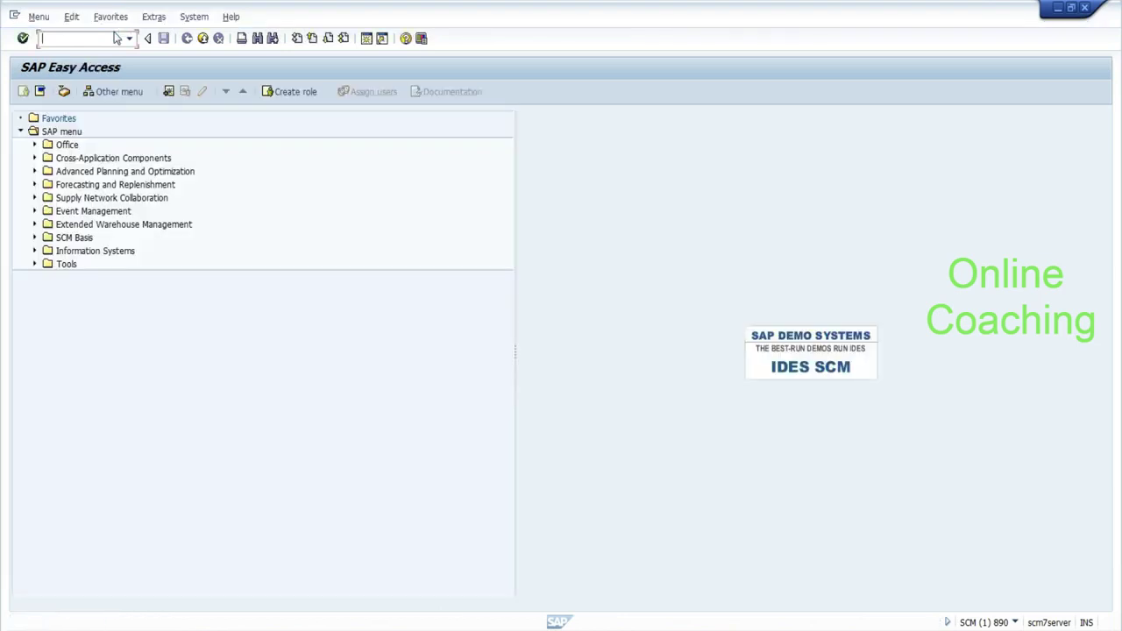
Run SPRO to show the SAP Reference IMG, then bring the Notepad notes forward.
{"action": "type", "text": "spro"}
{"action": "key", "text": "Return"}
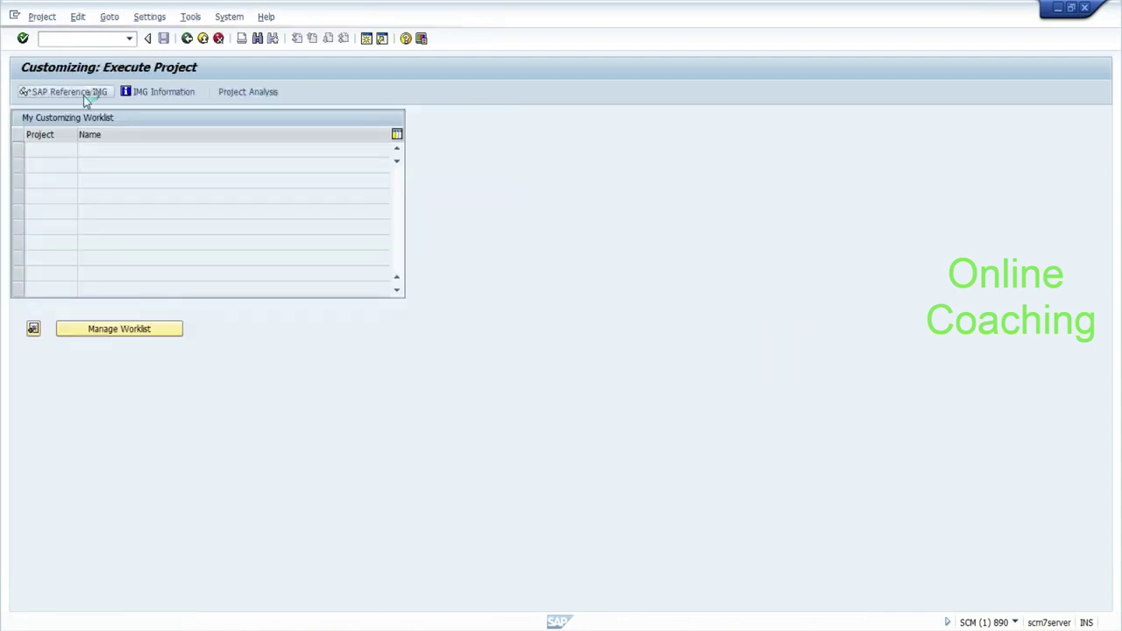
{"action": "left_click", "coordinate": [84, 96]}
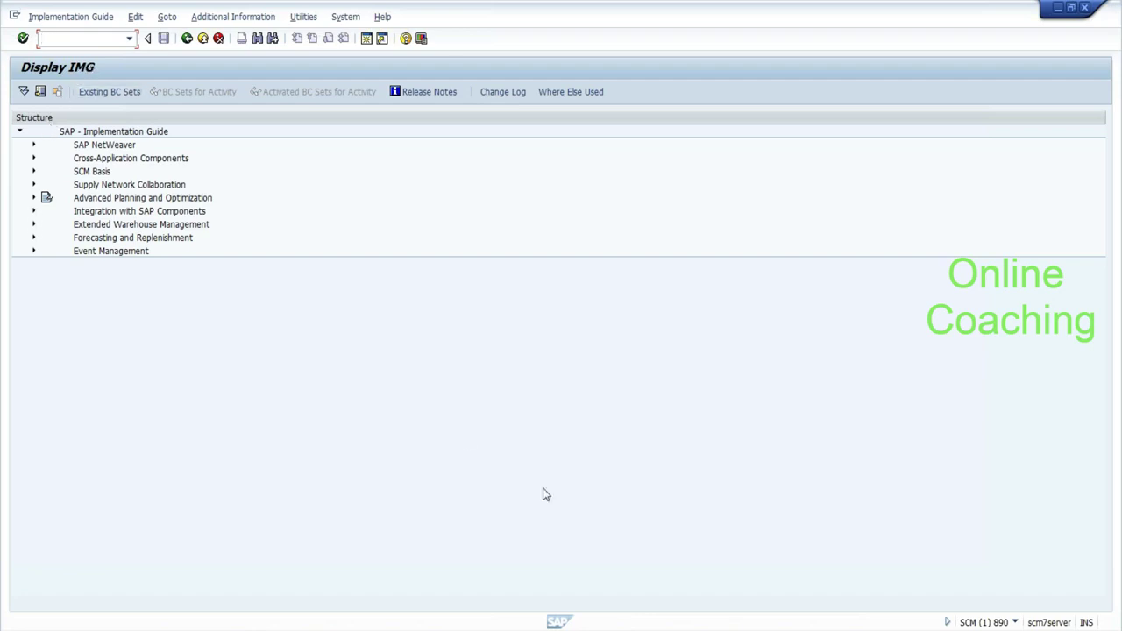
{"action": "left_click", "coordinate": [736, 629]}
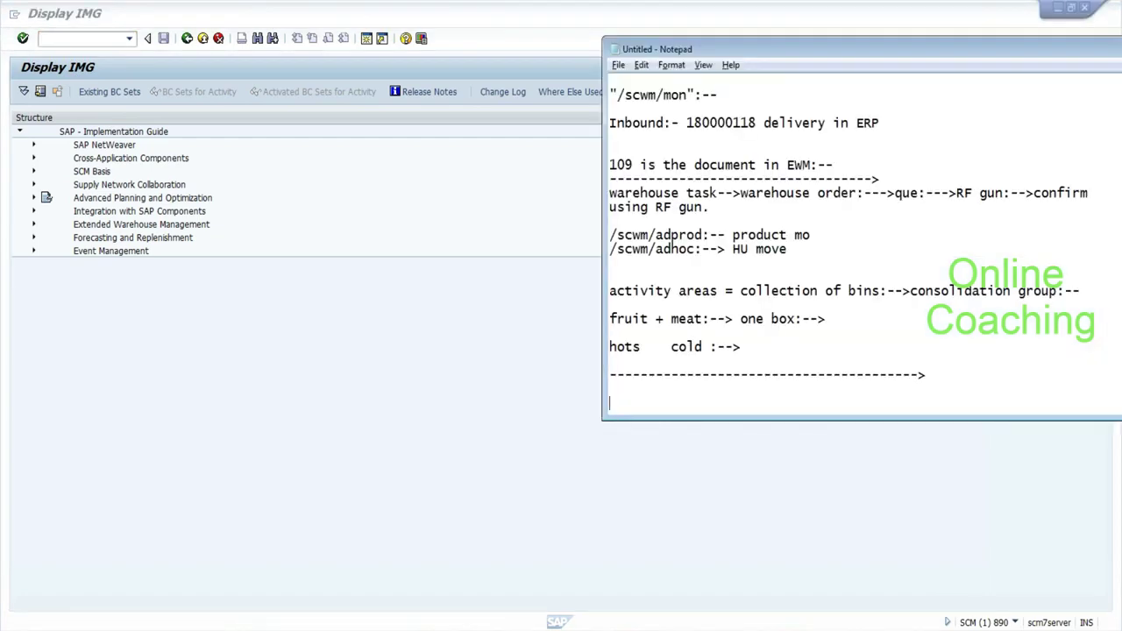
Add the note '"/scwm/rfui":-->' on the line below the dashed separator.
{"action": "left_click", "coordinate": [610, 390]}
{"action": "type", "text": "/scwm/rfui\":-->"}
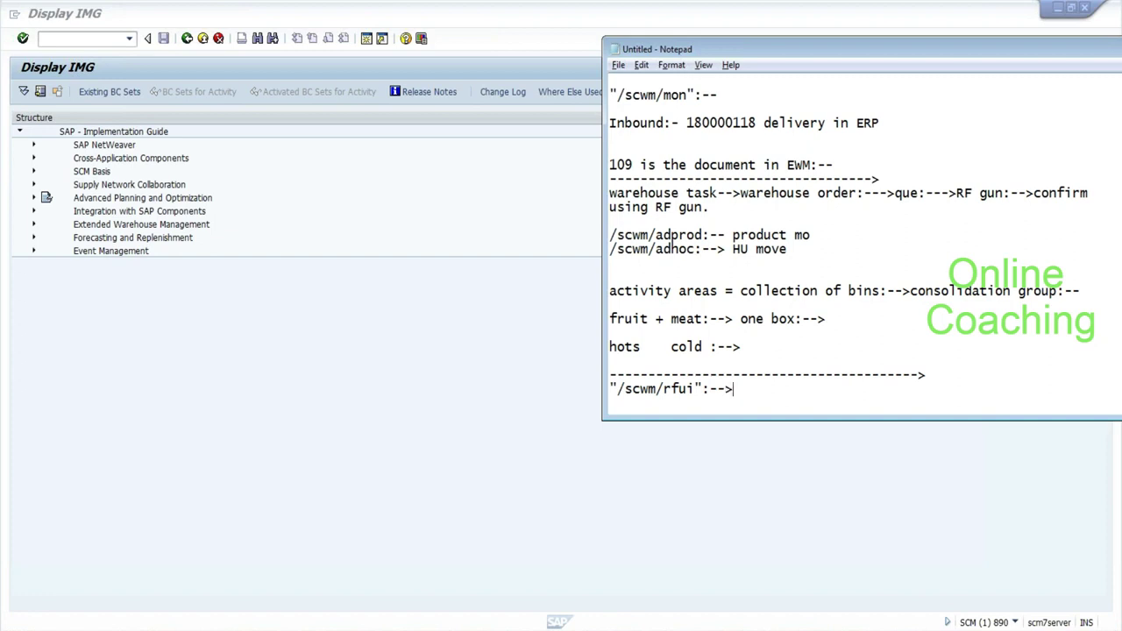
{"action": "left_click", "coordinate": [85, 24]}
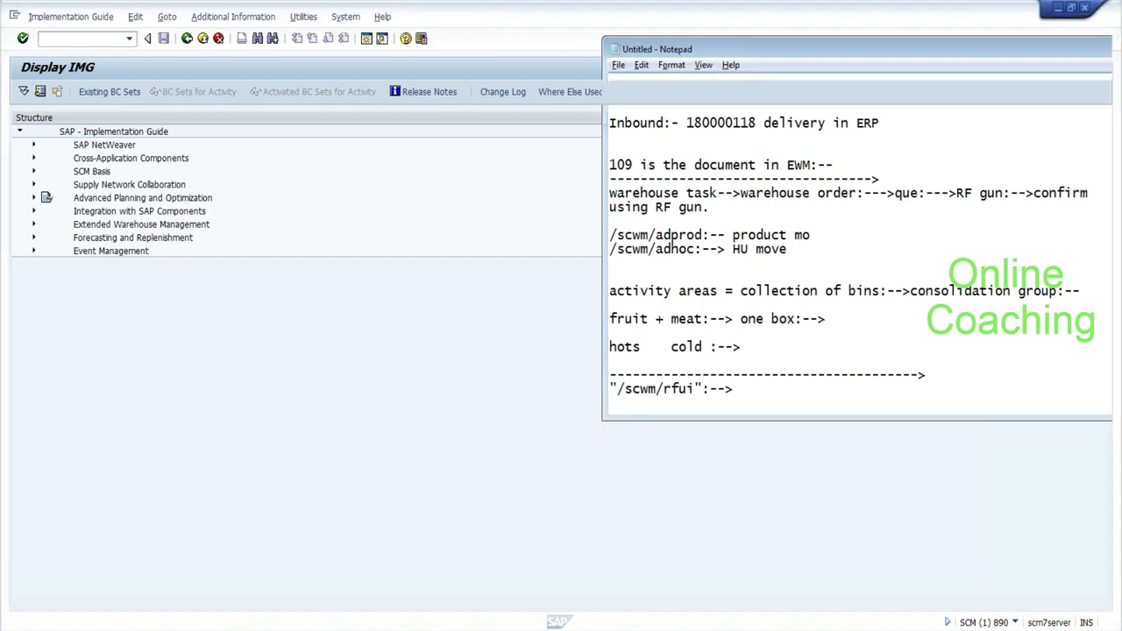
Start /scwm/rfui in a new session with warehouse EHYD, then open another SAP session.
{"action": "type", "text": "/o/scwm/"}
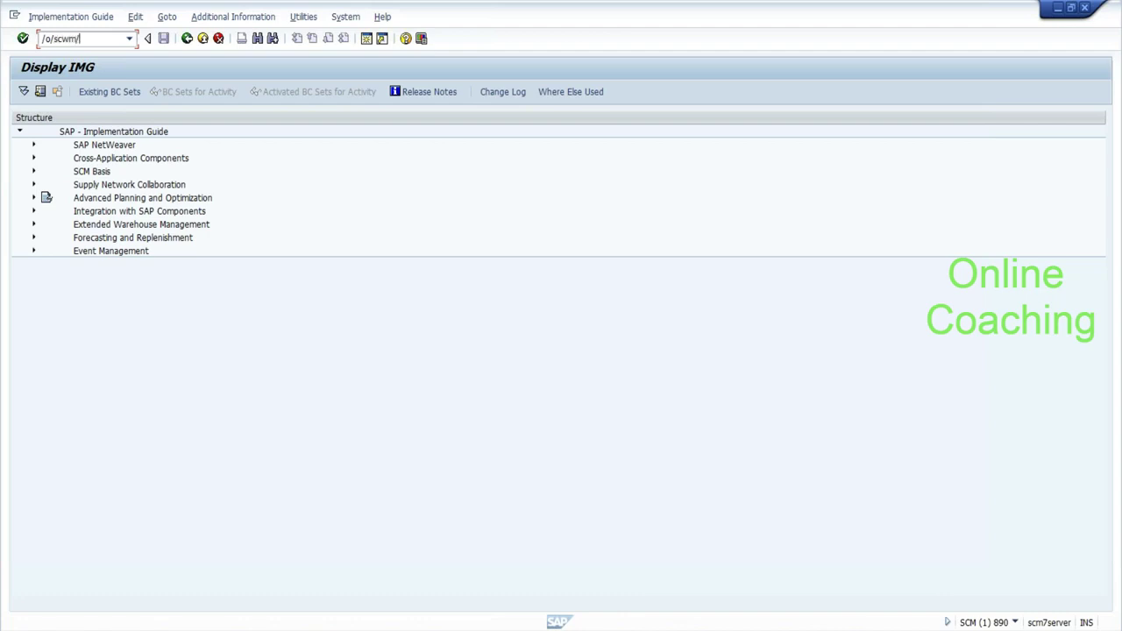
{"action": "type", "text": "rfui"}
{"action": "key", "text": "Return"}
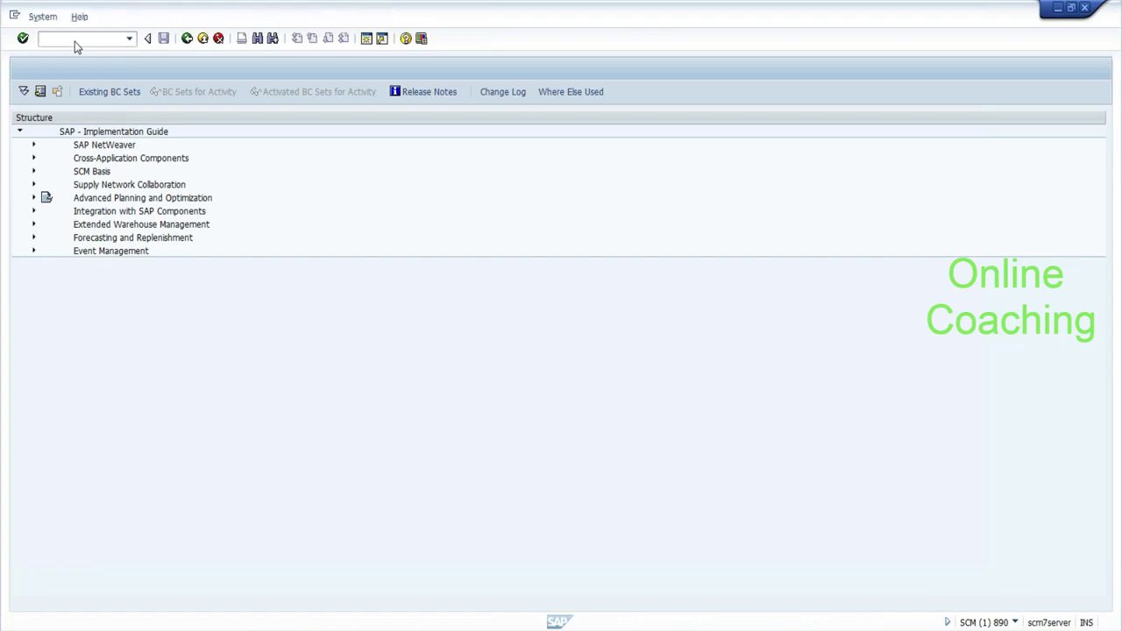
{"action": "type", "text": "EHYD"}
{"action": "left_click", "coordinate": [14, 16]}
{"action": "left_click", "coordinate": [31, 132]}
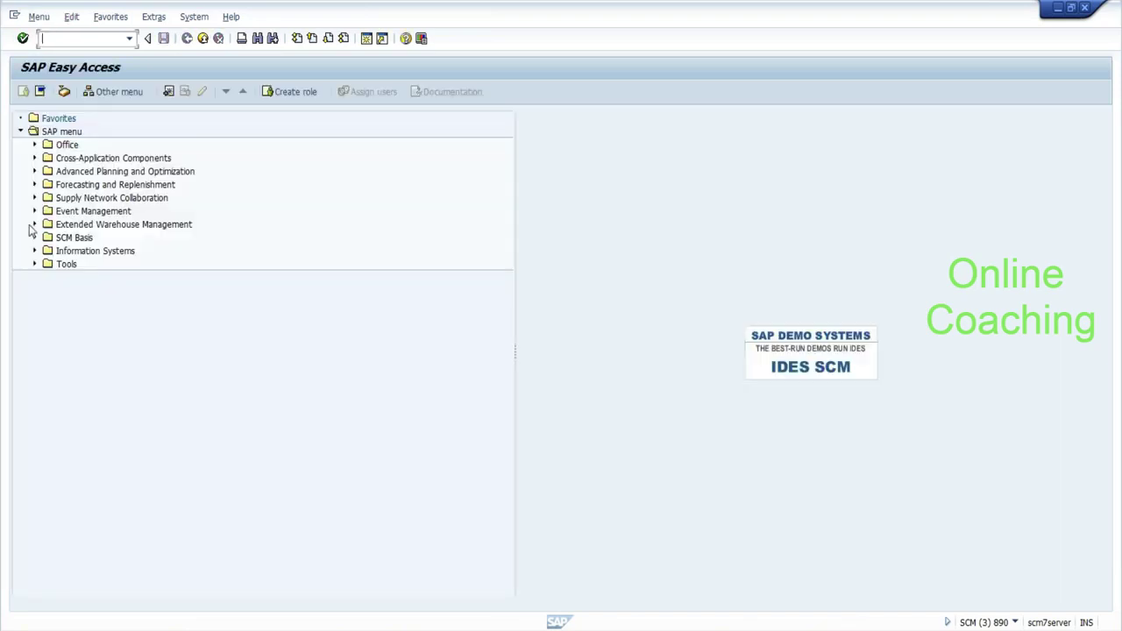
Expand Extended Warehouse Management > Master Data > Resource Management and select /SCWM/RSRC.
{"action": "left_click", "coordinate": [34, 224]}
{"action": "left_click", "coordinate": [49, 331]}
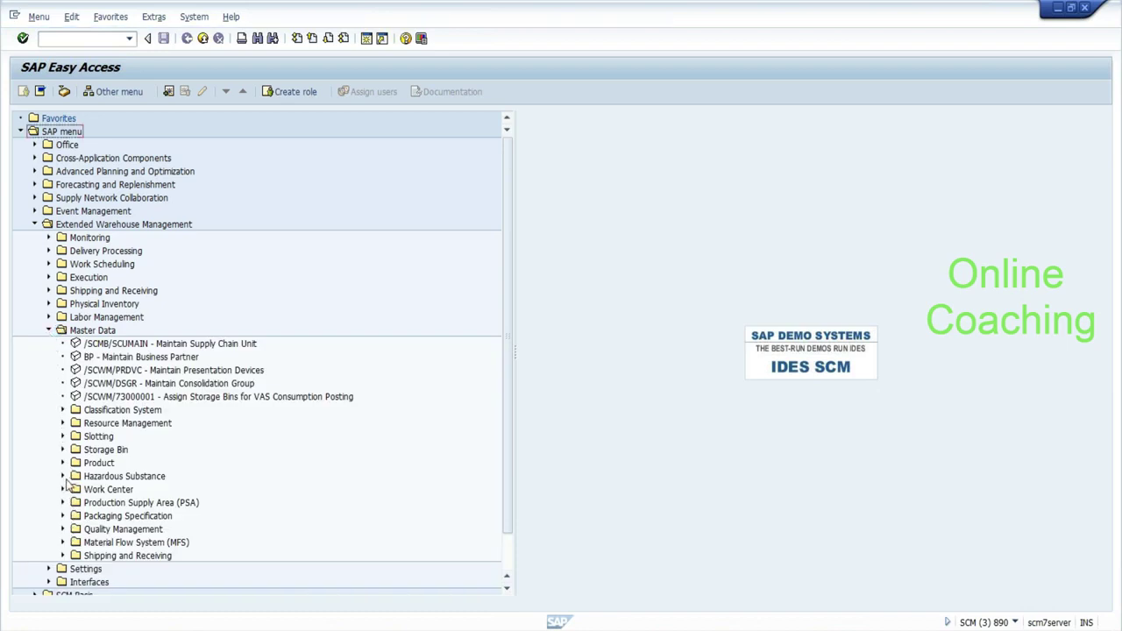
{"action": "left_click", "coordinate": [62, 424]}
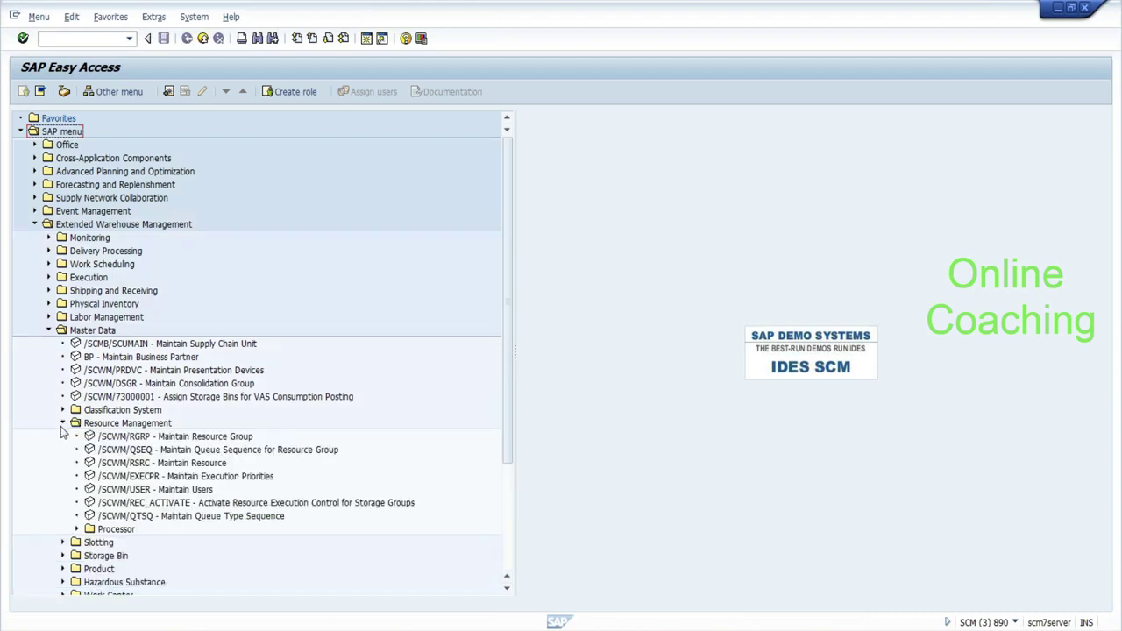
{"action": "left_click", "coordinate": [131, 463]}
Open Maintain Resource for warehouse EHYD in change mode and start new entries.
{"action": "double_click", "coordinate": [131, 462]}
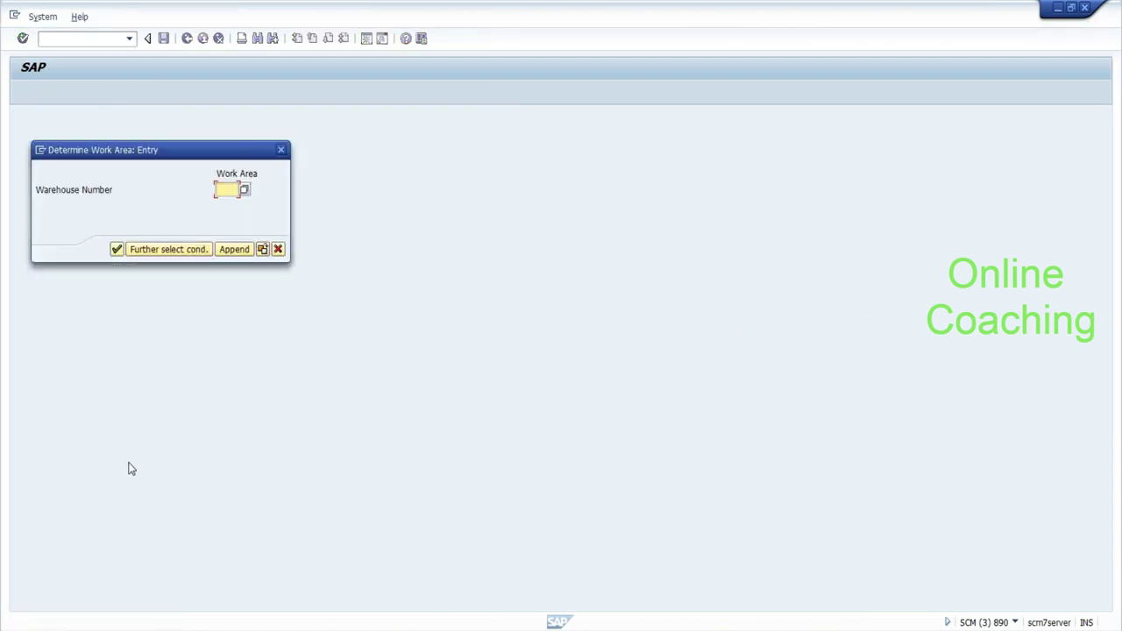
{"action": "type", "text": "ehyd"}
{"action": "key", "text": "Return"}
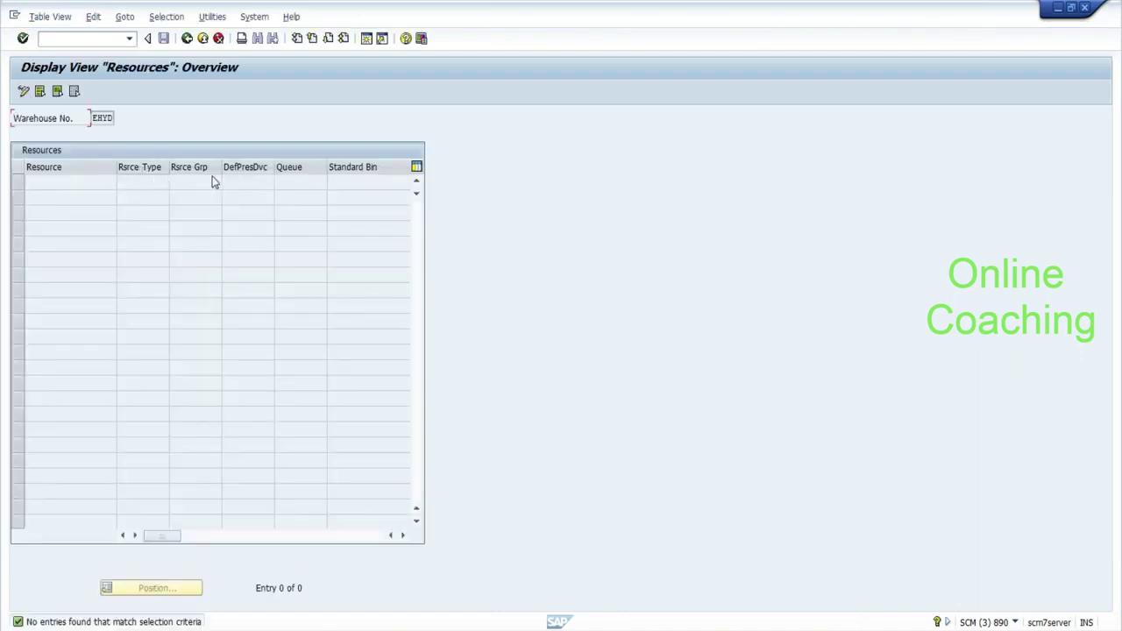
{"action": "left_click", "coordinate": [24, 92]}
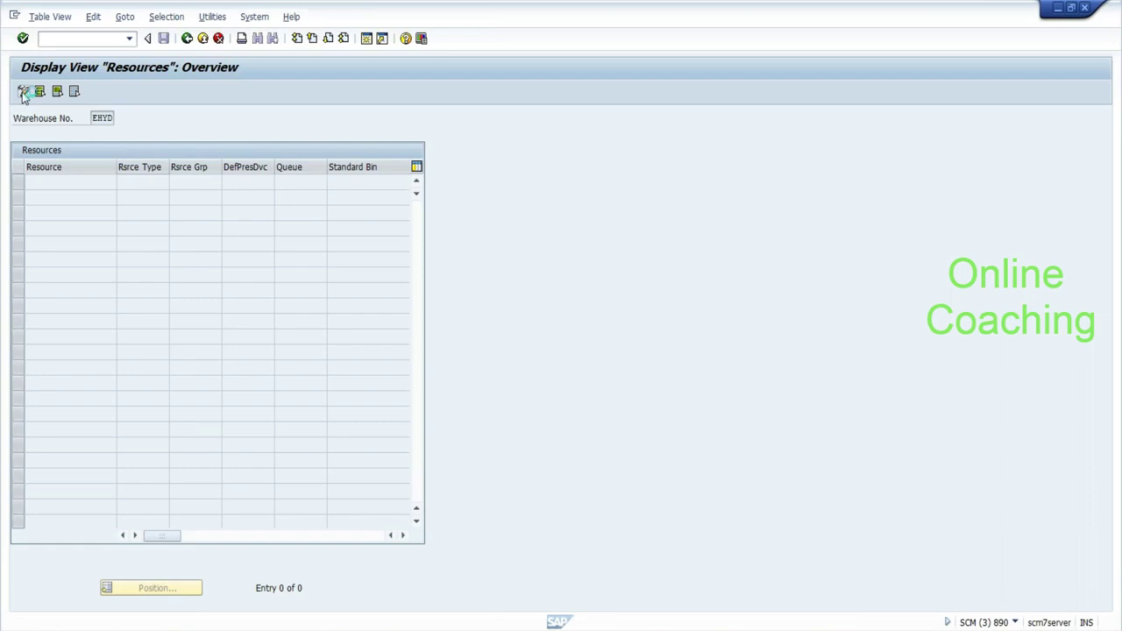
{"action": "left_click", "coordinate": [58, 93]}
Enter resource WORK1 and set its resource type to RT01.
{"action": "left_click", "coordinate": [143, 181]}
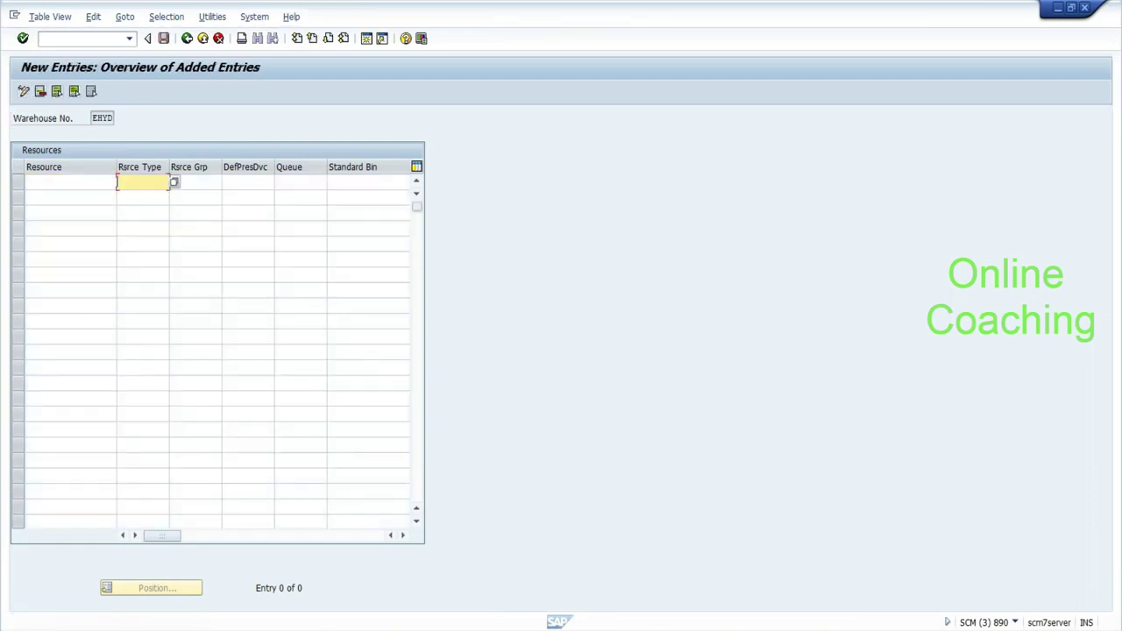
{"action": "left_click", "coordinate": [195, 182]}
{"action": "left_click", "coordinate": [71, 182]}
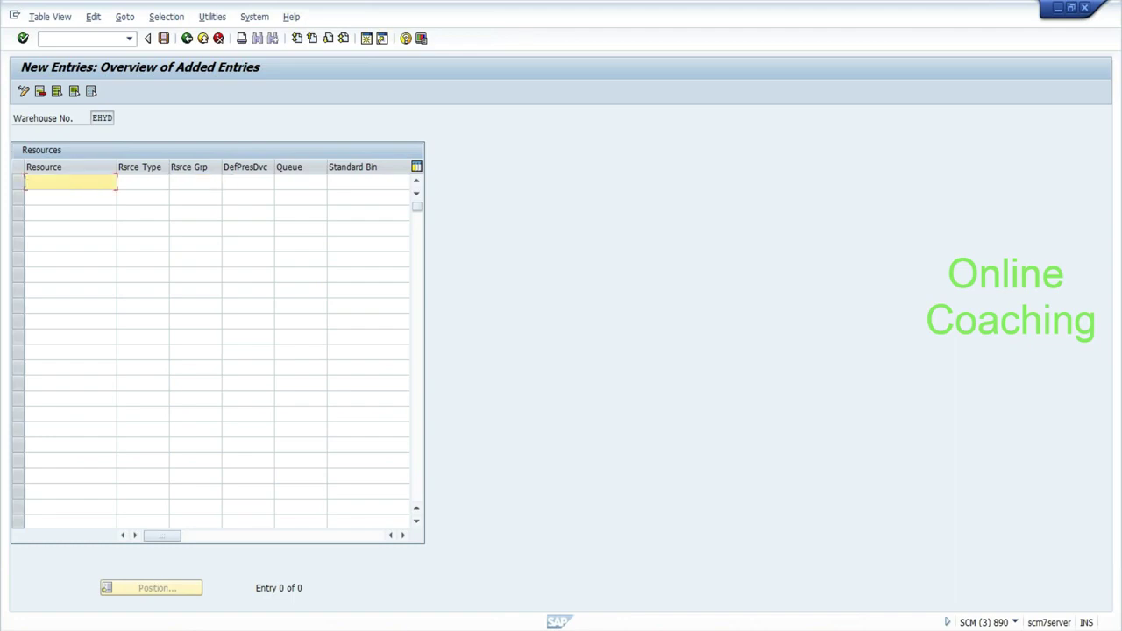
{"action": "type", "text": "WORK1"}
{"action": "key", "text": "Tab"}
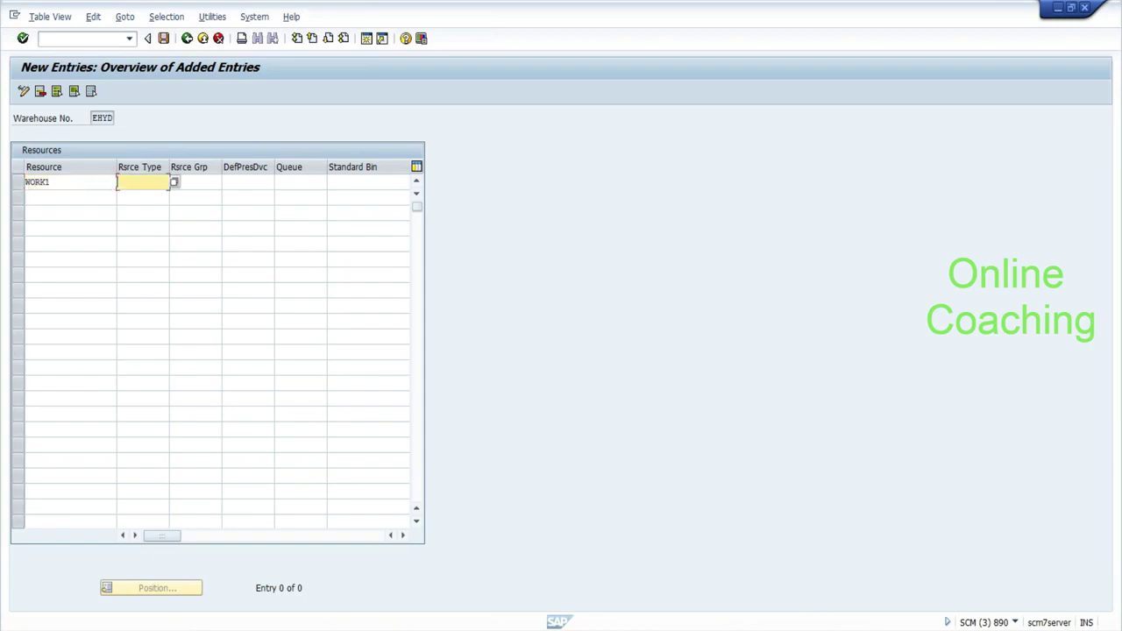
{"action": "left_click", "coordinate": [173, 181]}
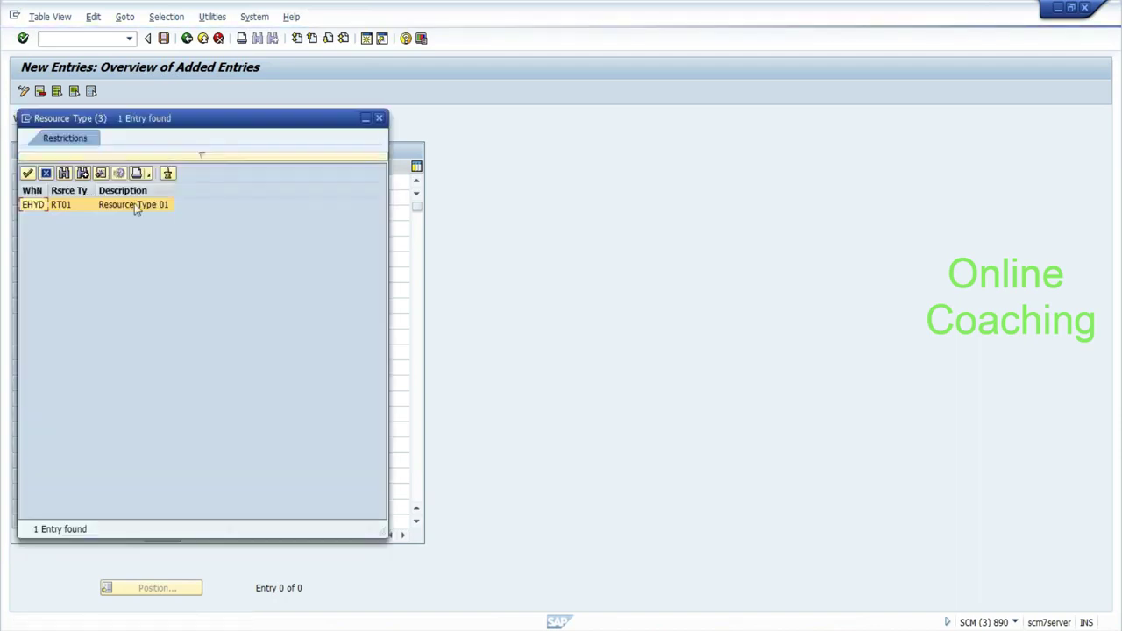
{"action": "left_click", "coordinate": [33, 204]}
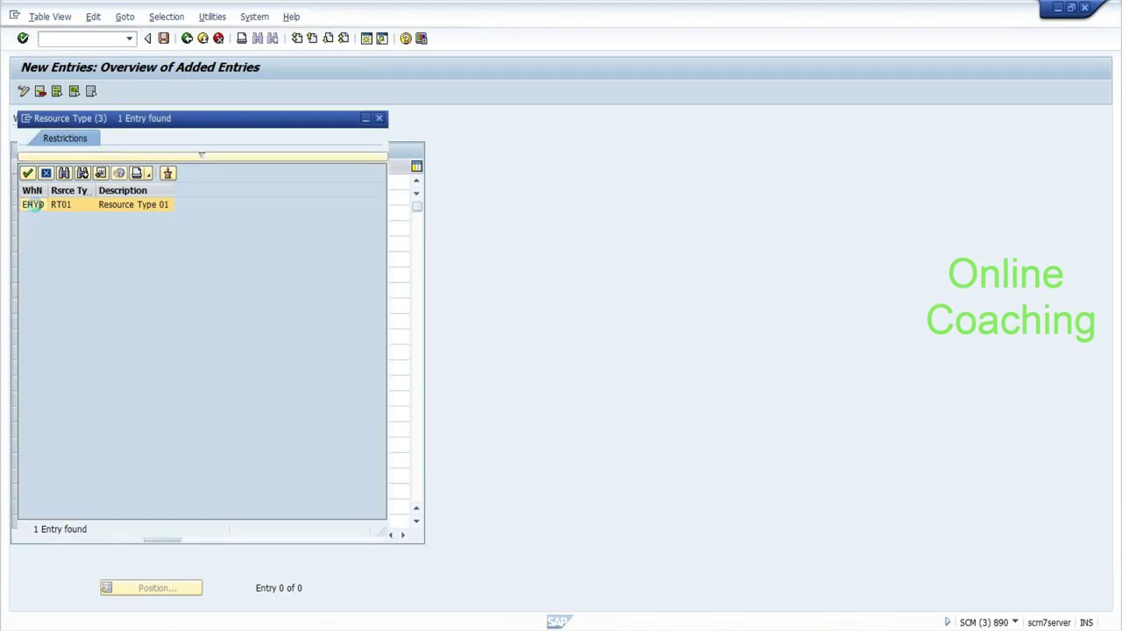
{"action": "left_click", "coordinate": [219, 182]}
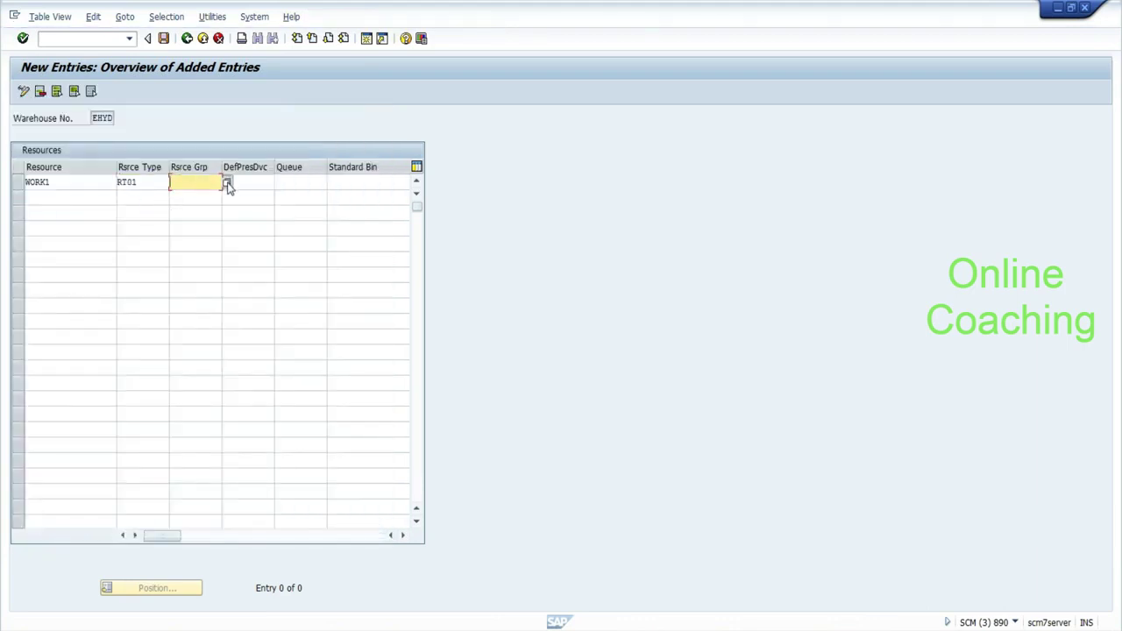
Set presentation device PRES and queue INBOUND, then save resource WORK1.
{"action": "left_click", "coordinate": [227, 183]}
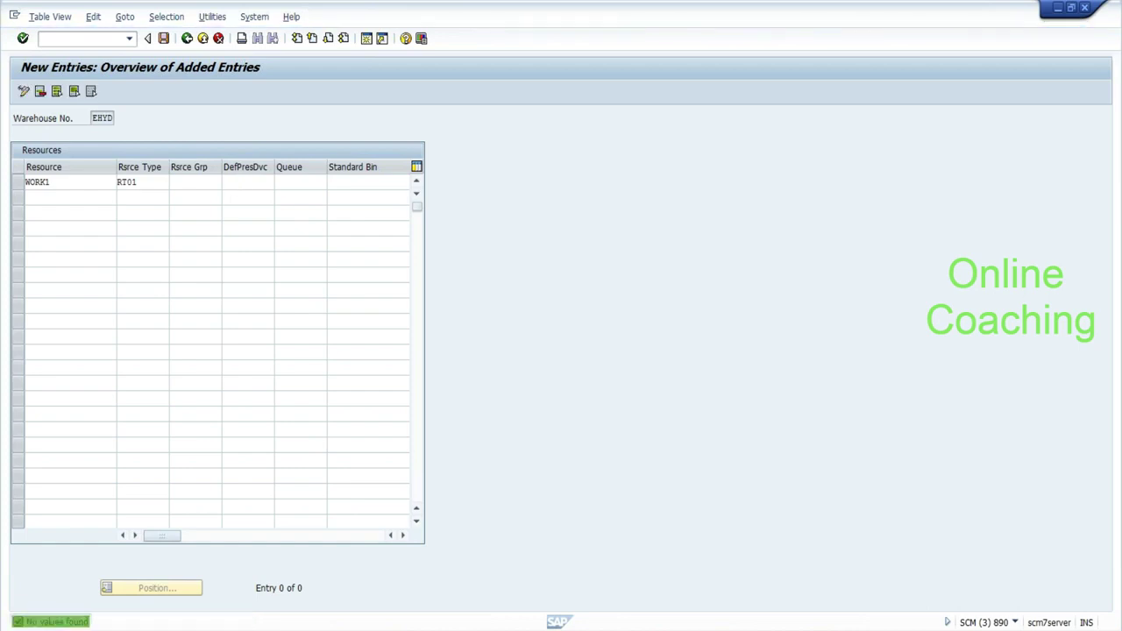
{"action": "left_click", "coordinate": [276, 182]}
{"action": "left_click", "coordinate": [279, 184]}
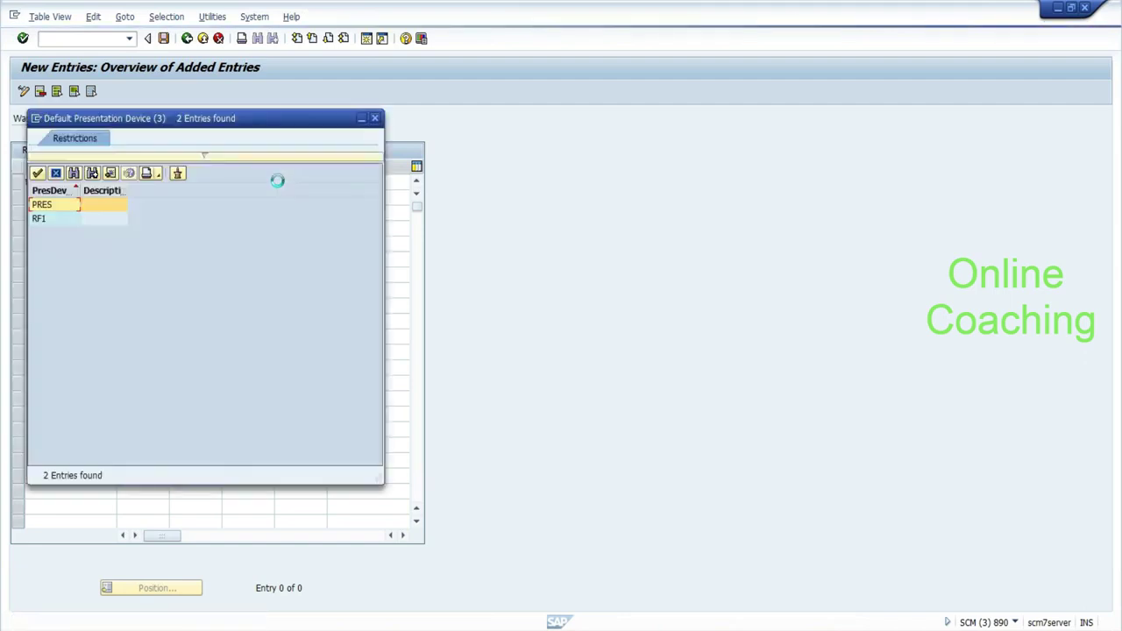
{"action": "double_click", "coordinate": [41, 204]}
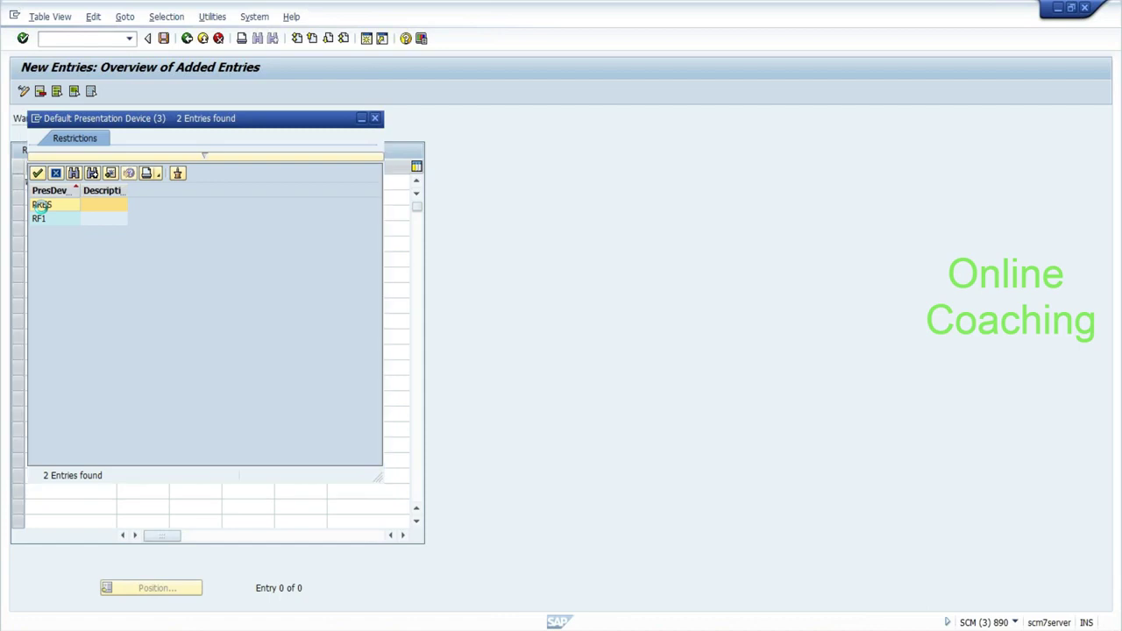
{"action": "left_click", "coordinate": [301, 181]}
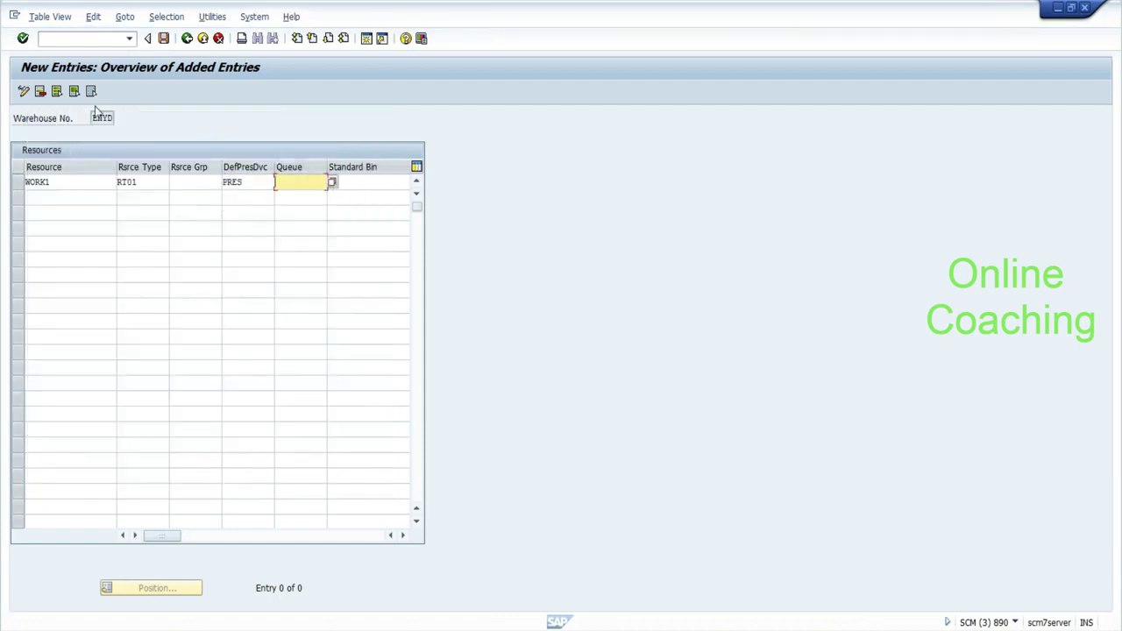
{"action": "left_click", "coordinate": [331, 183]}
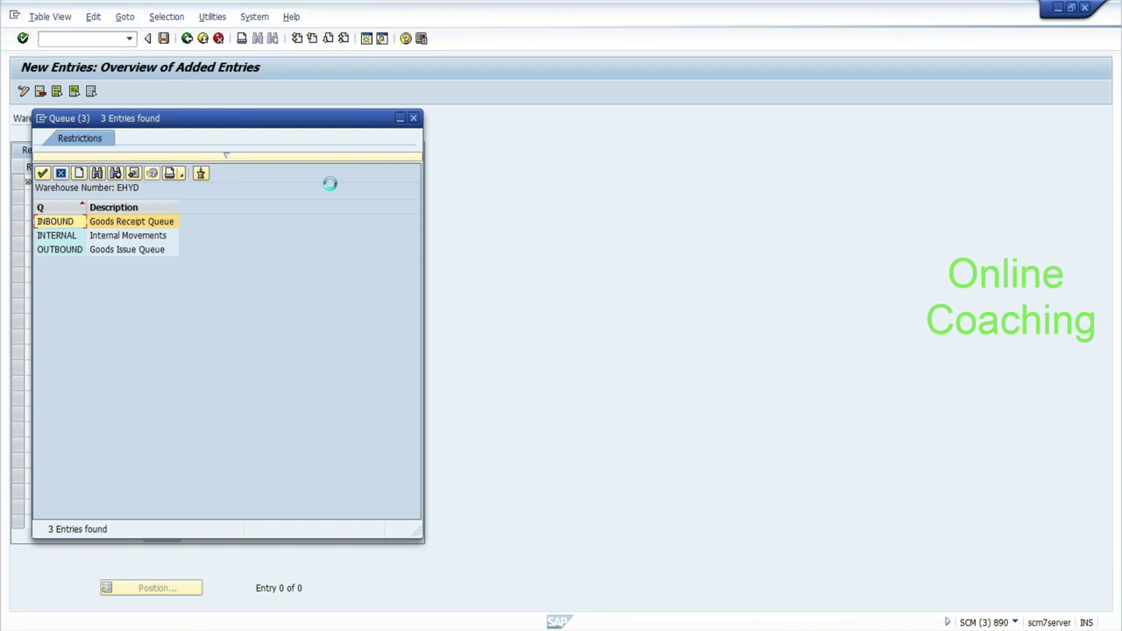
{"action": "double_click", "coordinate": [66, 225]}
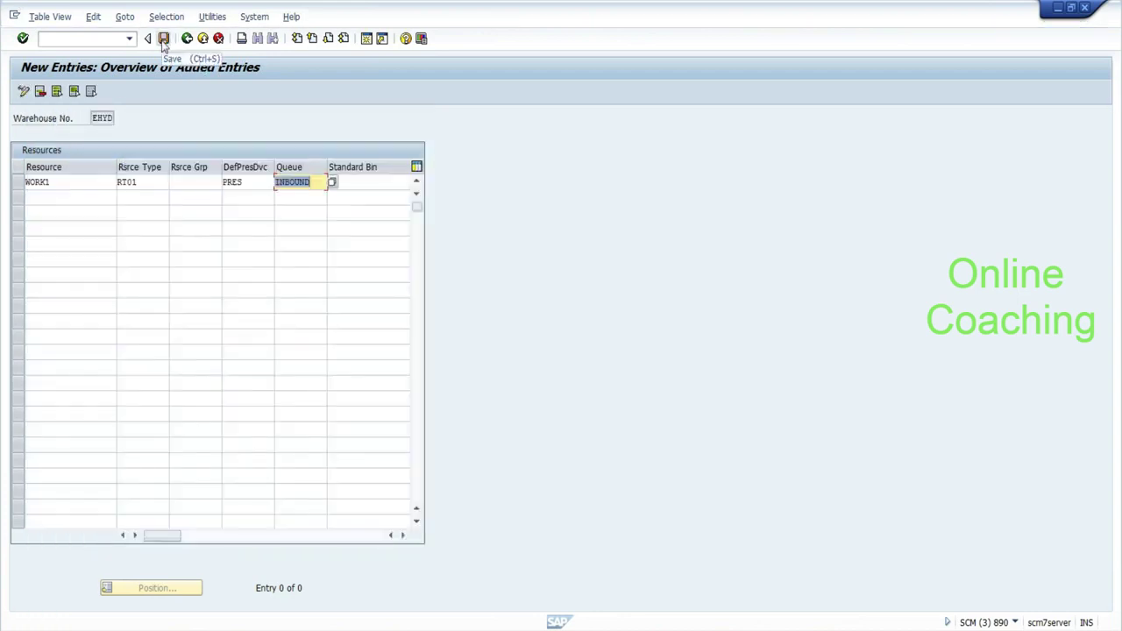
{"action": "left_click", "coordinate": [163, 43]}
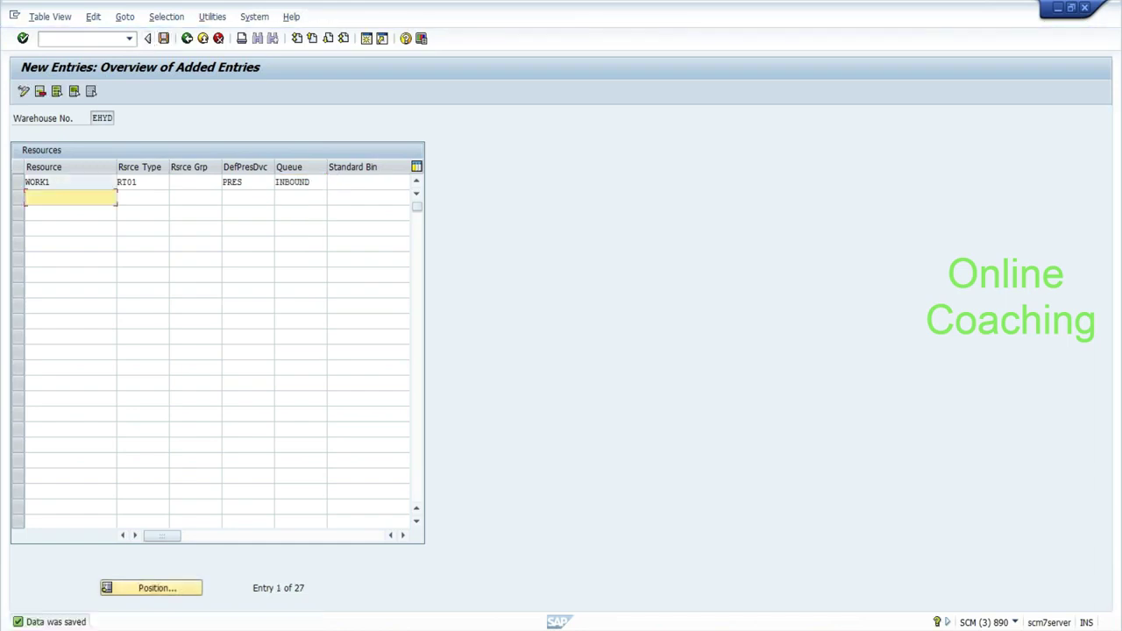
Select the WORK1 resource name in the saved resources row.
{"action": "left_click", "coordinate": [83, 39]}
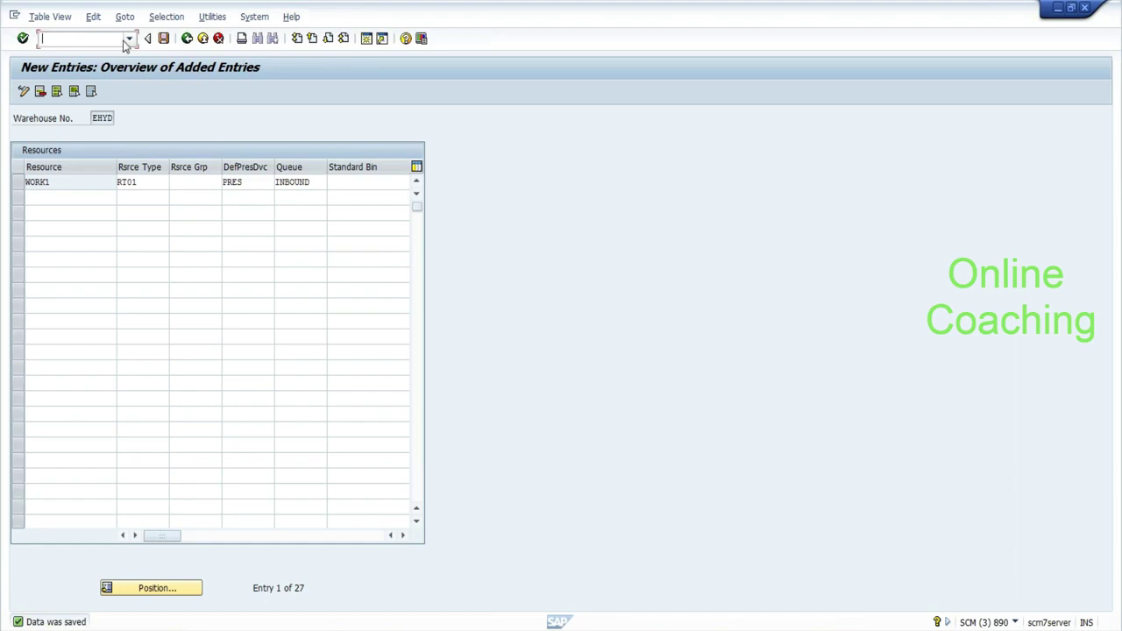
{"action": "left_click", "coordinate": [37, 182]}
{"action": "left_click", "coordinate": [51, 182]}
{"action": "key", "text": "shift+Home"}
{"action": "key", "text": "shift+Right"}
{"action": "key", "text": "shift+Right"}
{"action": "key", "text": "shift+Home"}
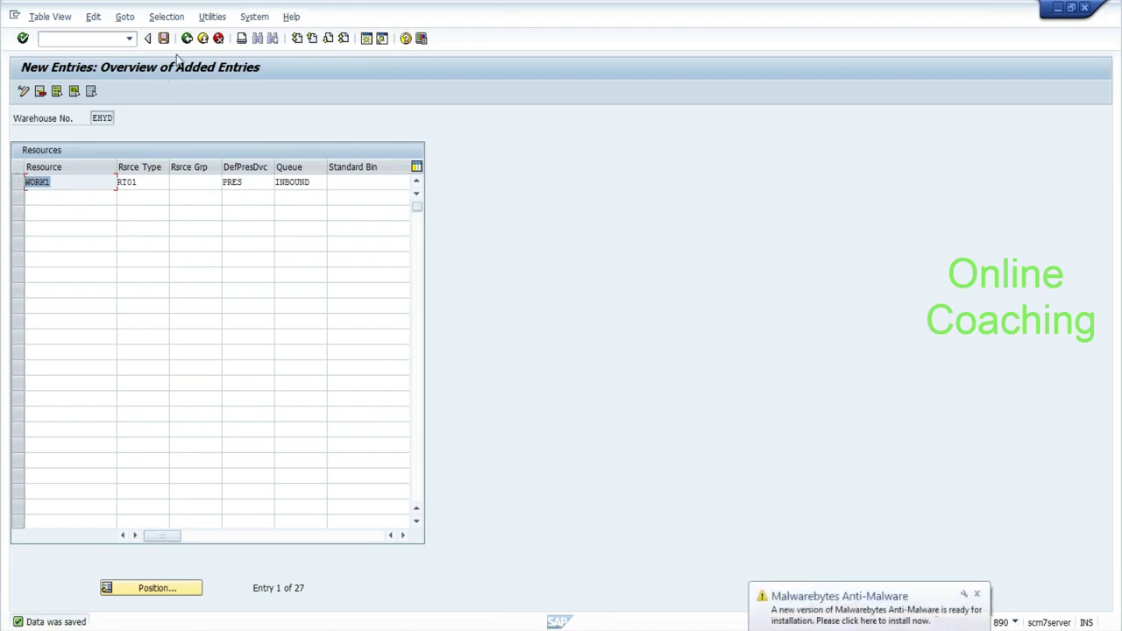
Return to the Easy Access menu and launch /SCWM/USER Maintain Users.
{"action": "left_click", "coordinate": [187, 39]}
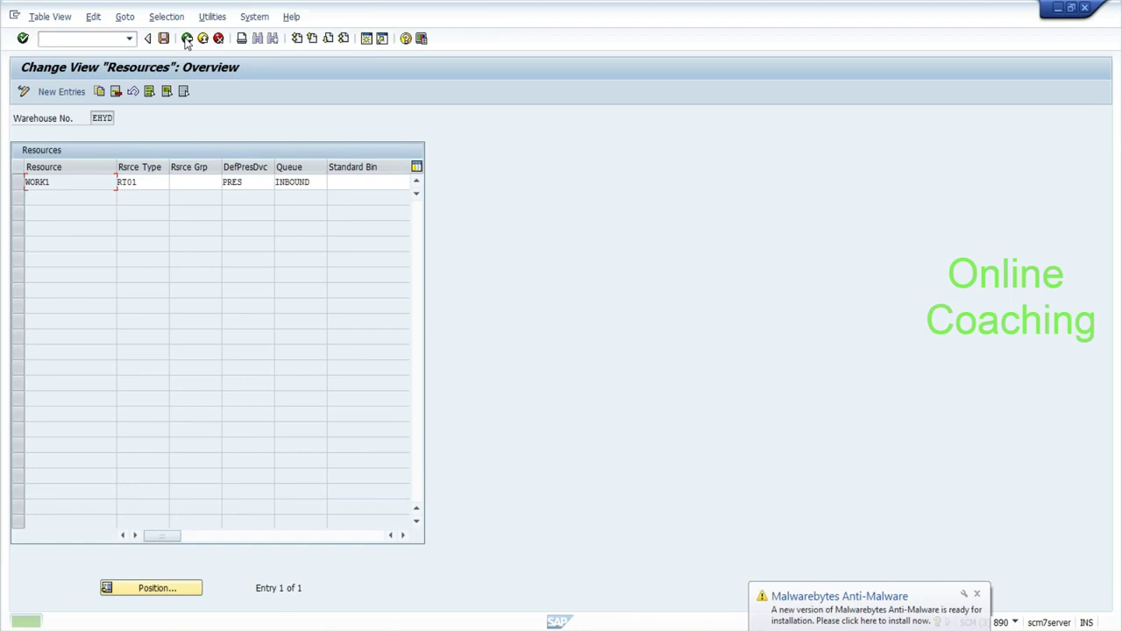
{"action": "left_click", "coordinate": [187, 39]}
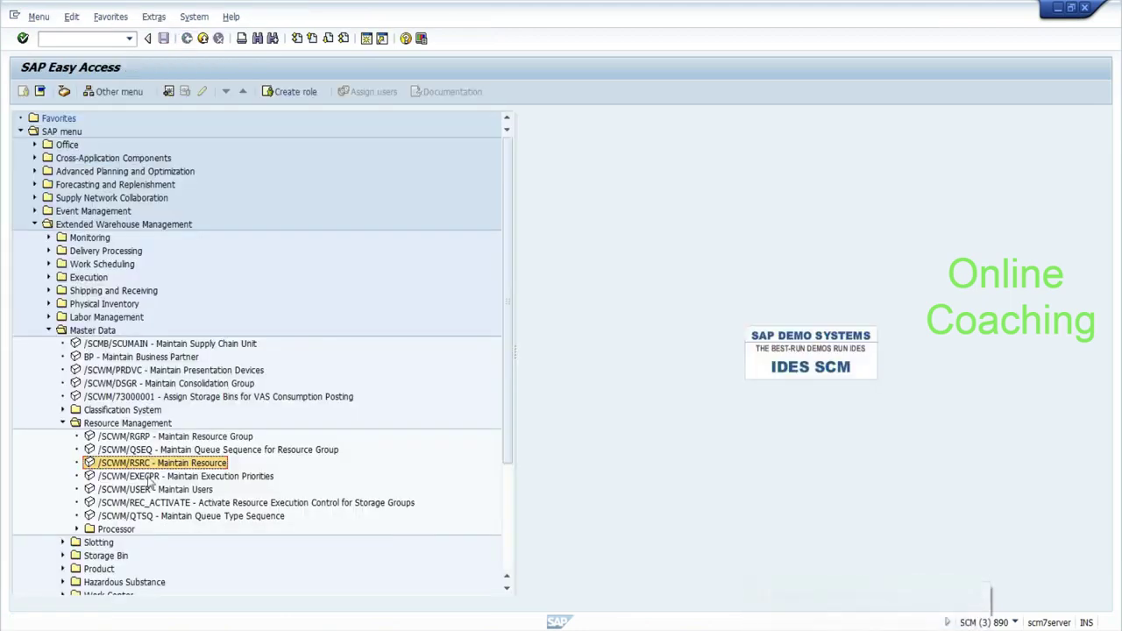
{"action": "left_click", "coordinate": [142, 490]}
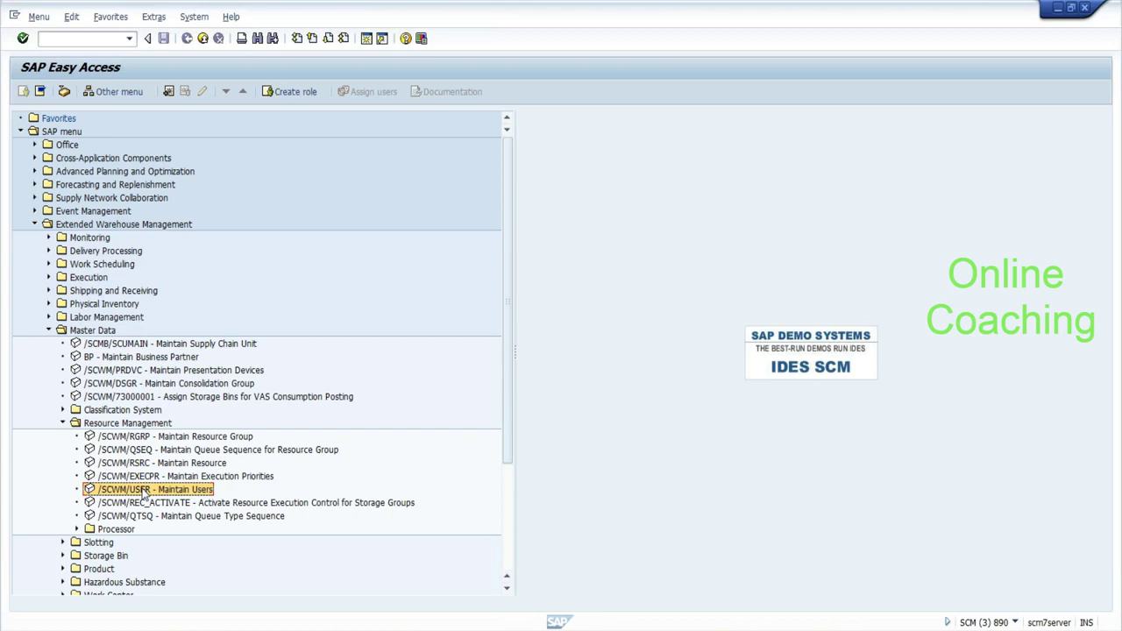
{"action": "double_click", "coordinate": [143, 493]}
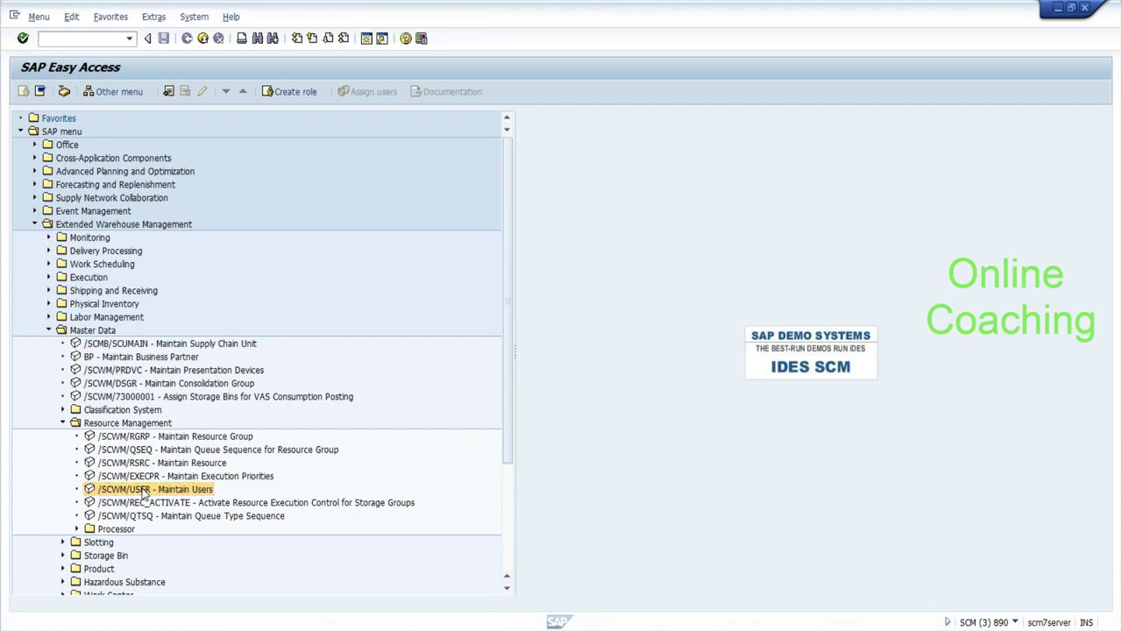
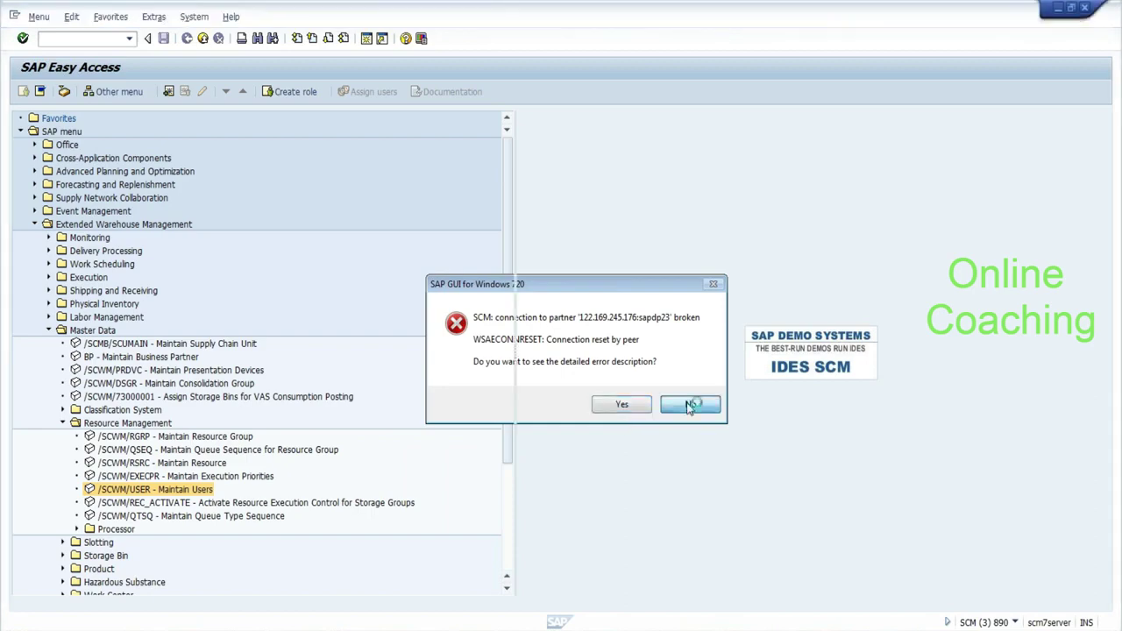
Dismiss the broken-connection error and open the SCM system logon from SAP Logon.
{"action": "left_click", "coordinate": [690, 404]}
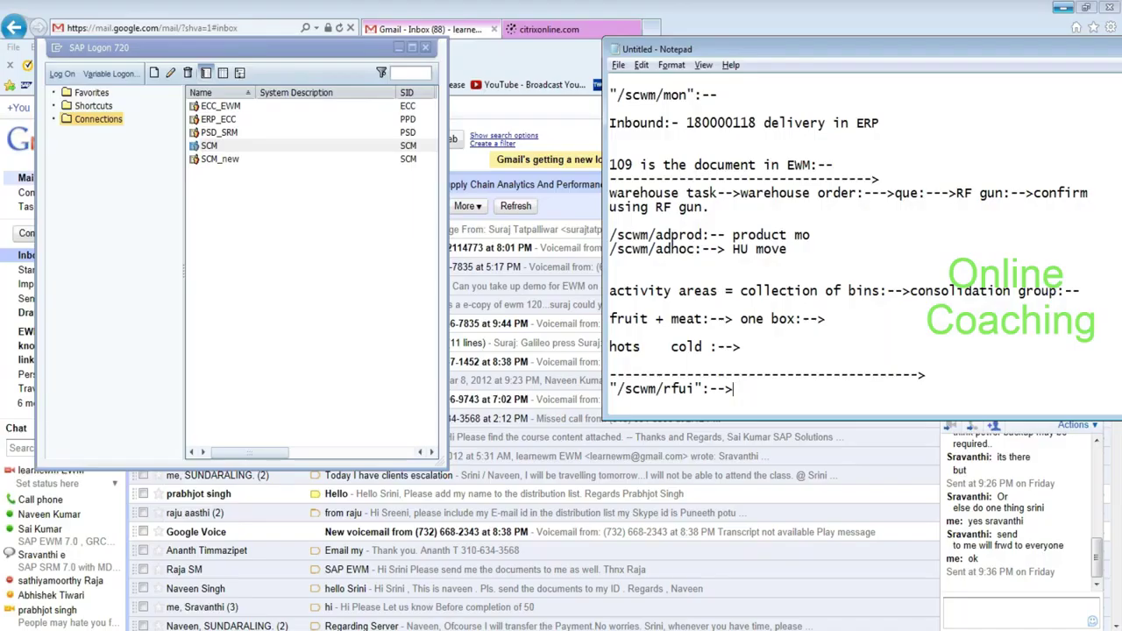
{"action": "left_click", "coordinate": [256, 149]}
{"action": "double_click", "coordinate": [257, 151]}
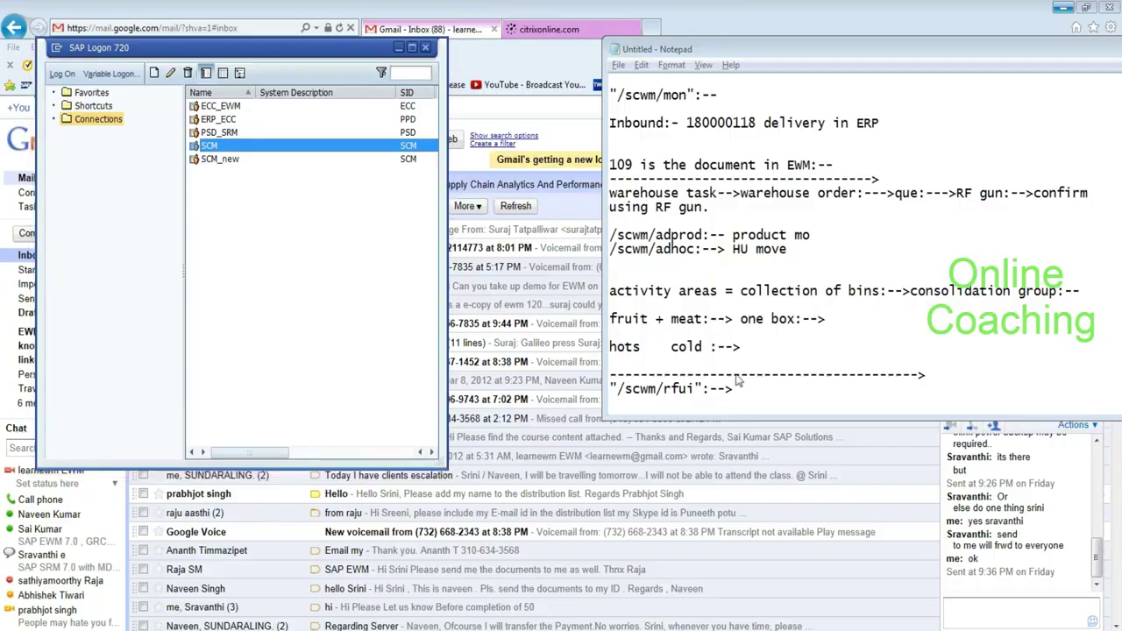
Log on with client 890, the saved EWM user, its password and language EN.
{"action": "type", "text": "890"}
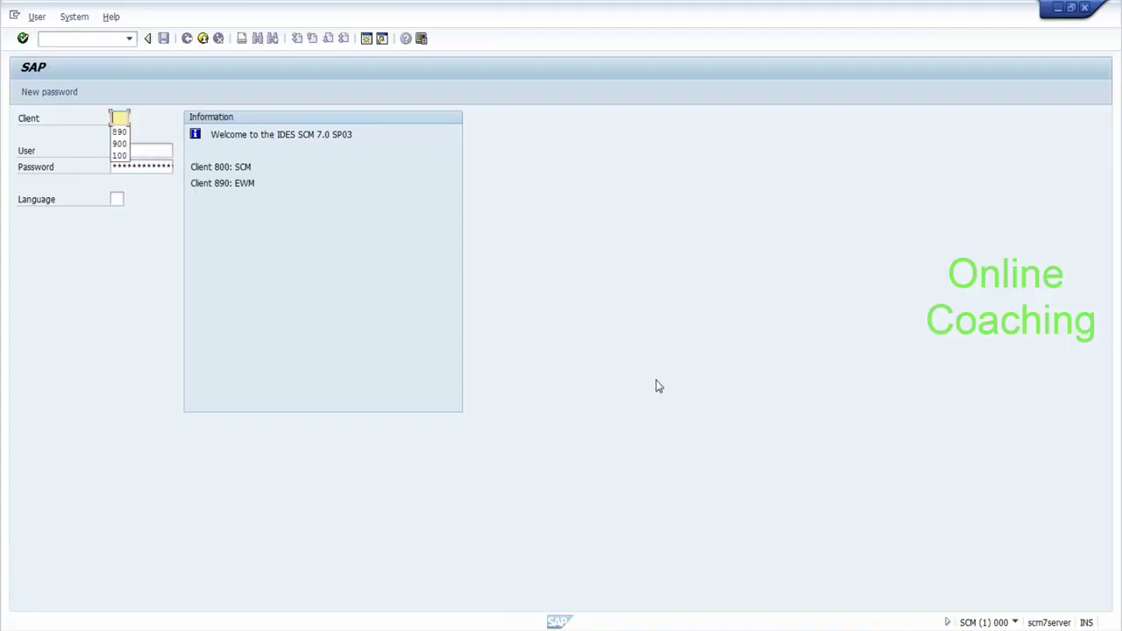
{"action": "key", "text": "Down"}
{"action": "key", "text": "Down"}
{"action": "key", "text": "Return"}
{"action": "key", "text": "Tab"}
{"action": "type", "text": "*"}
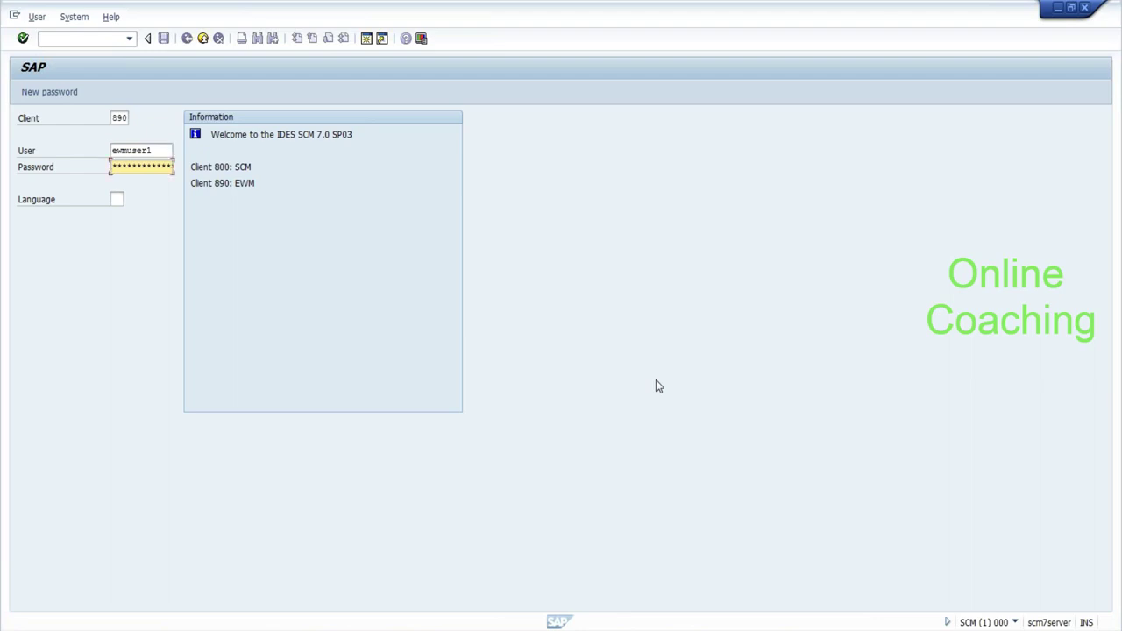
{"action": "key", "text": "Tab"}
{"action": "type", "text": "en"}
{"action": "key", "text": "Return"}
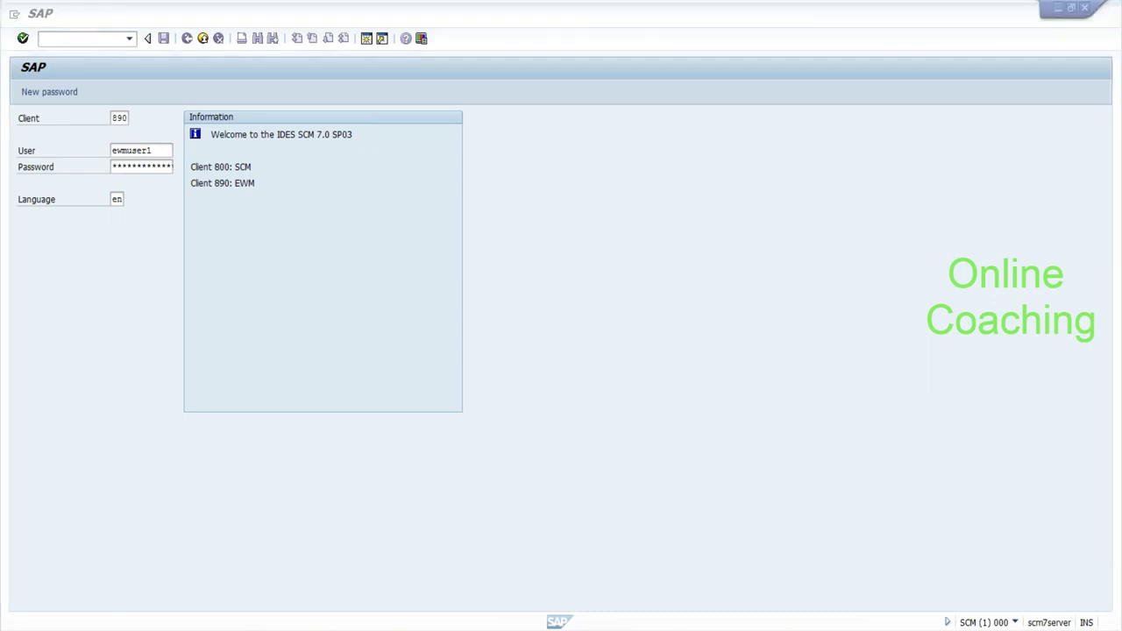
{"action": "key", "text": "alt+Tab"}
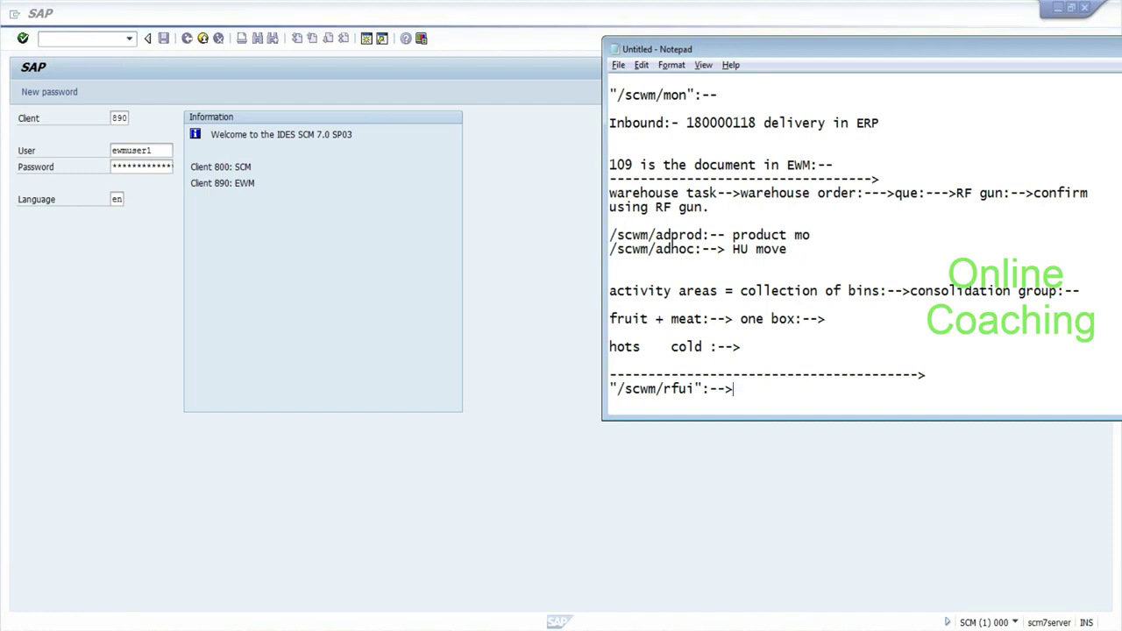
Add a dashed separator and the note 'calculate productivity of warehose workers?' under /scwm/rfui.
{"action": "key", "text": "Return"}
{"action": "key", "text": "Return"}
{"action": "key", "text": "Return"}
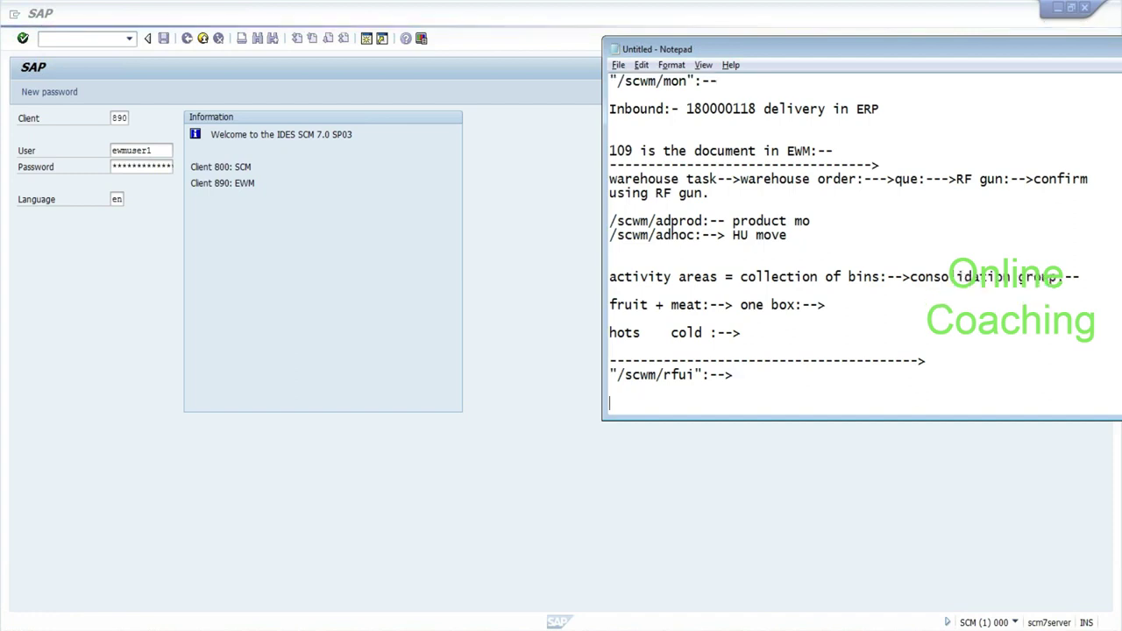
{"action": "type", "text": "----------------------------------"}
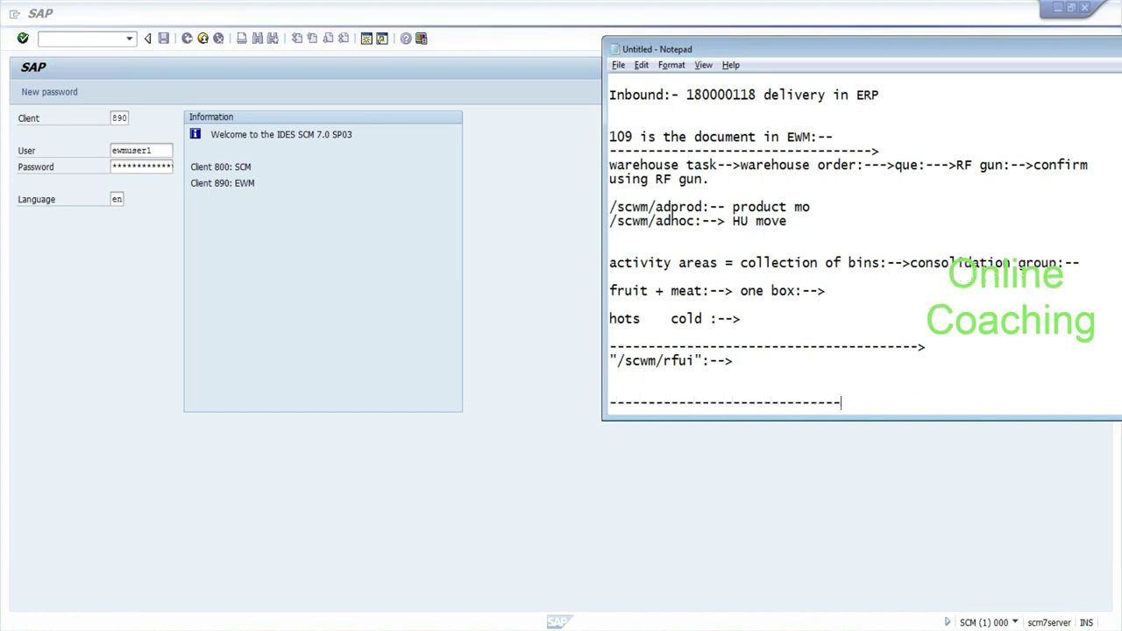
{"action": "type", "text": "-->"}
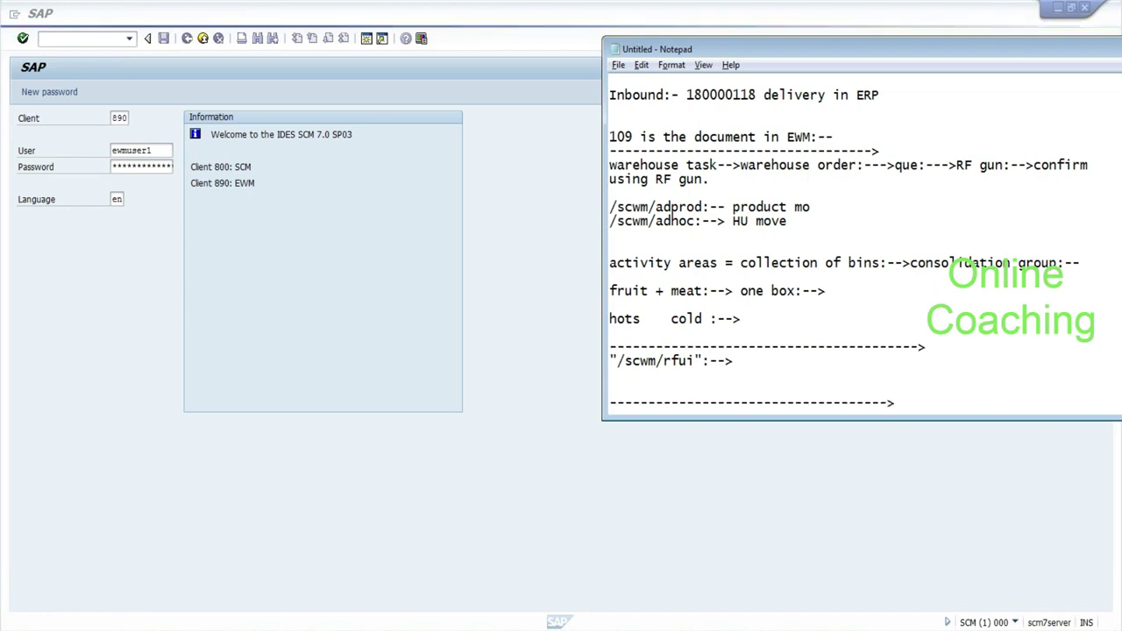
{"action": "left_click", "coordinate": [609, 374]}
{"action": "type", "text": "calculate prod"}
{"action": "type", "text": "uct"}
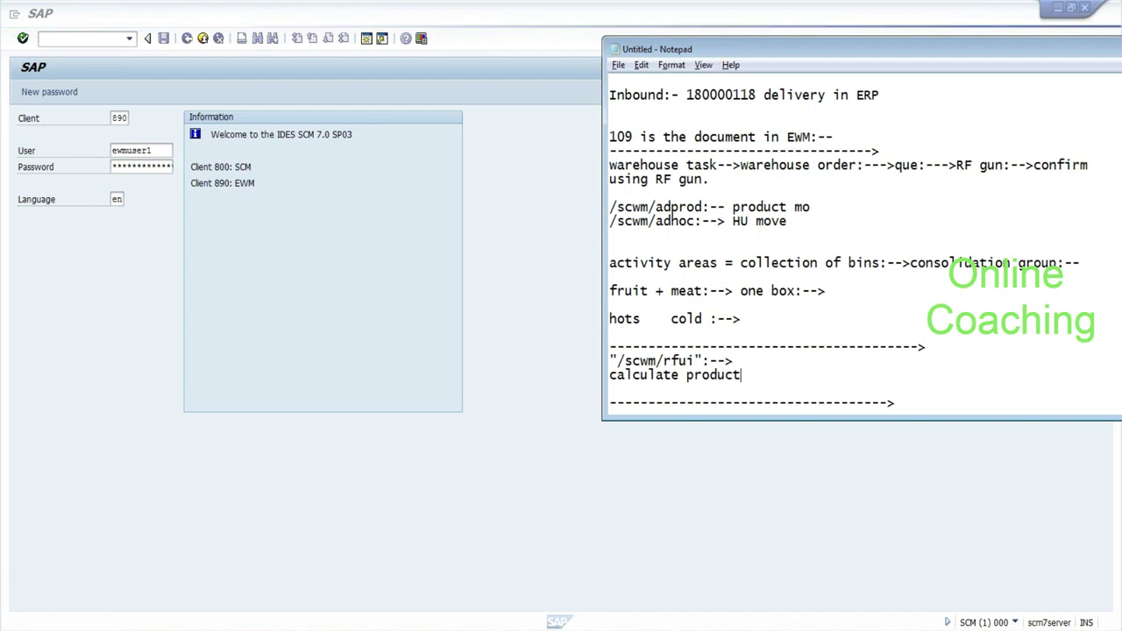
{"action": "type", "text": "ivity of ware"}
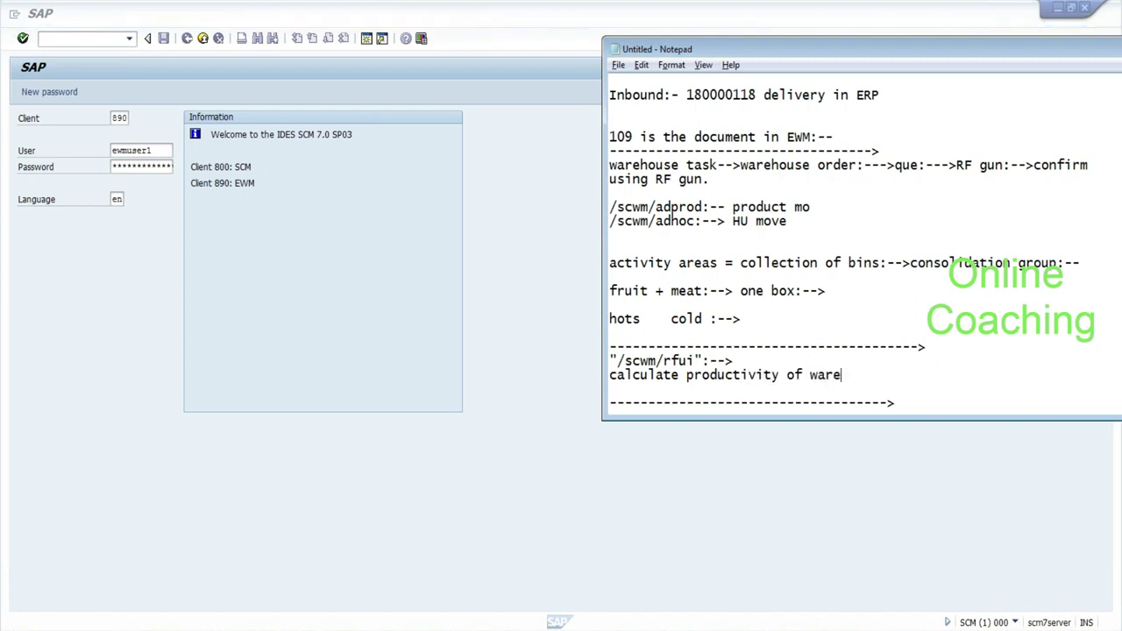
{"action": "type", "text": "hose workers?"}
Note the chain 'resource:-->processor:-->Busines Partner:-->Info type 1005:--' on the next line.
{"action": "key", "text": "Return"}
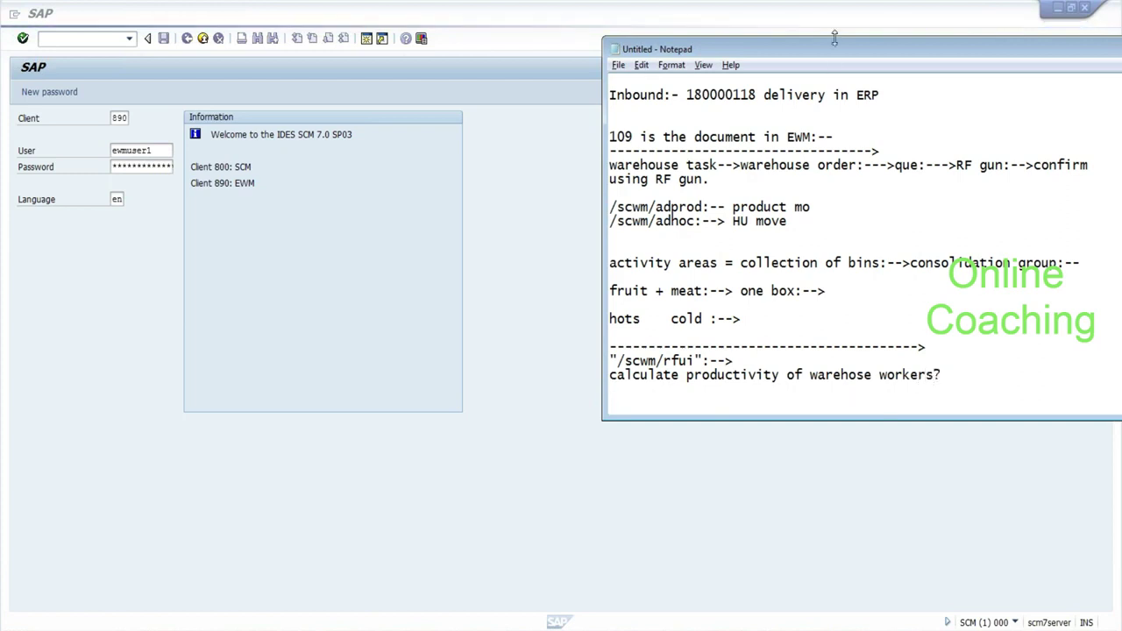
{"action": "left_click_drag", "start_coordinate": [827, 54], "coordinate": [796, 42]}
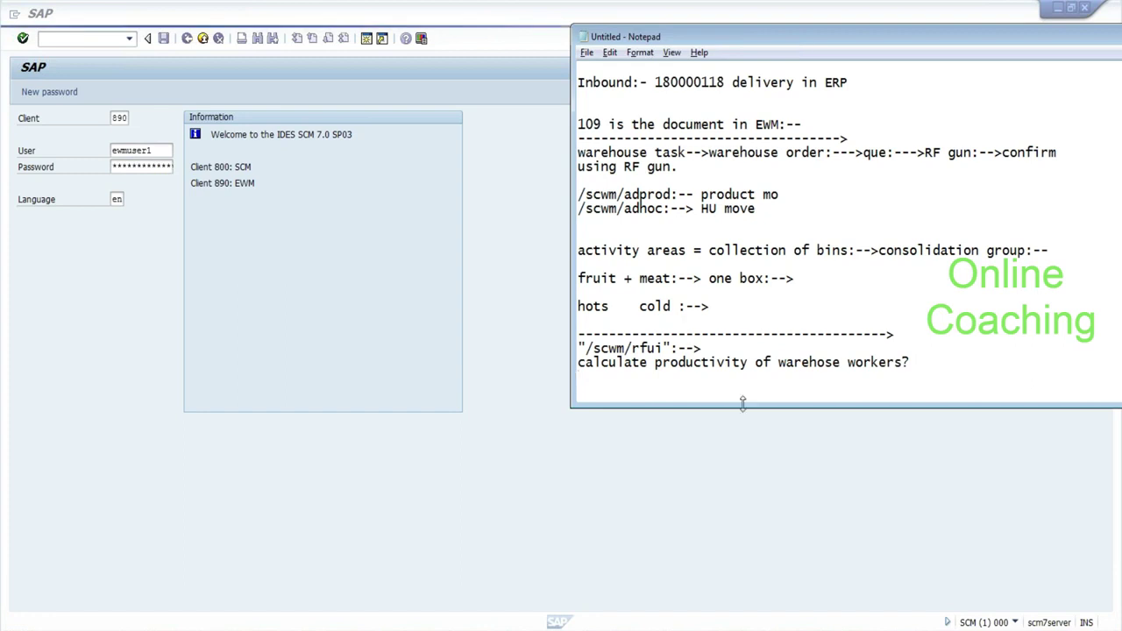
{"action": "type", "text": "res"}
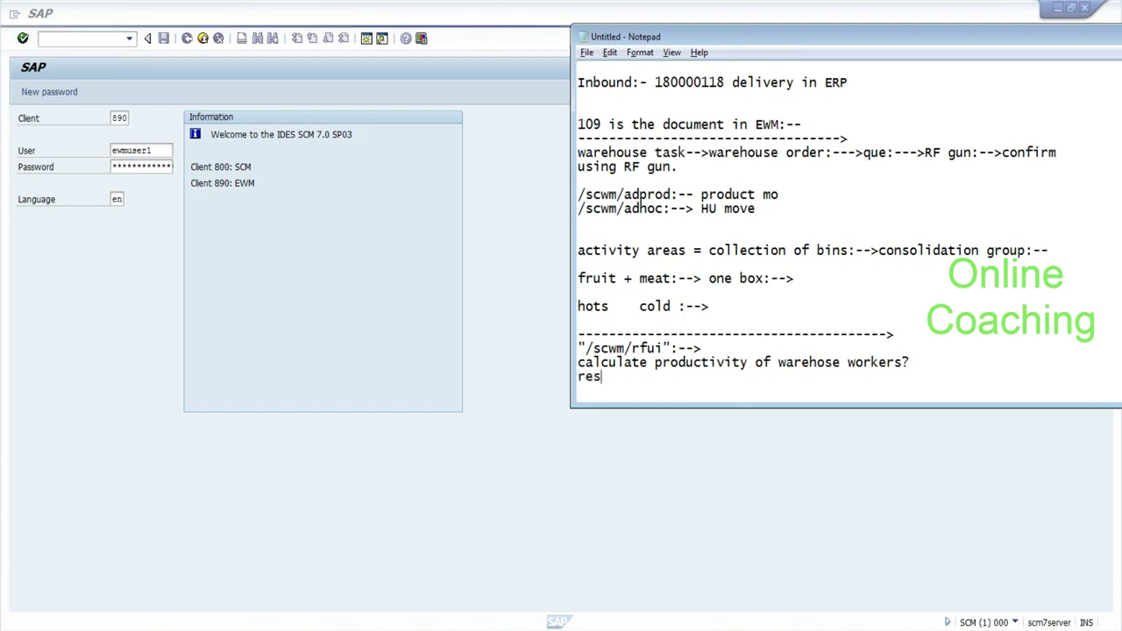
{"action": "type", "text": "ource"}
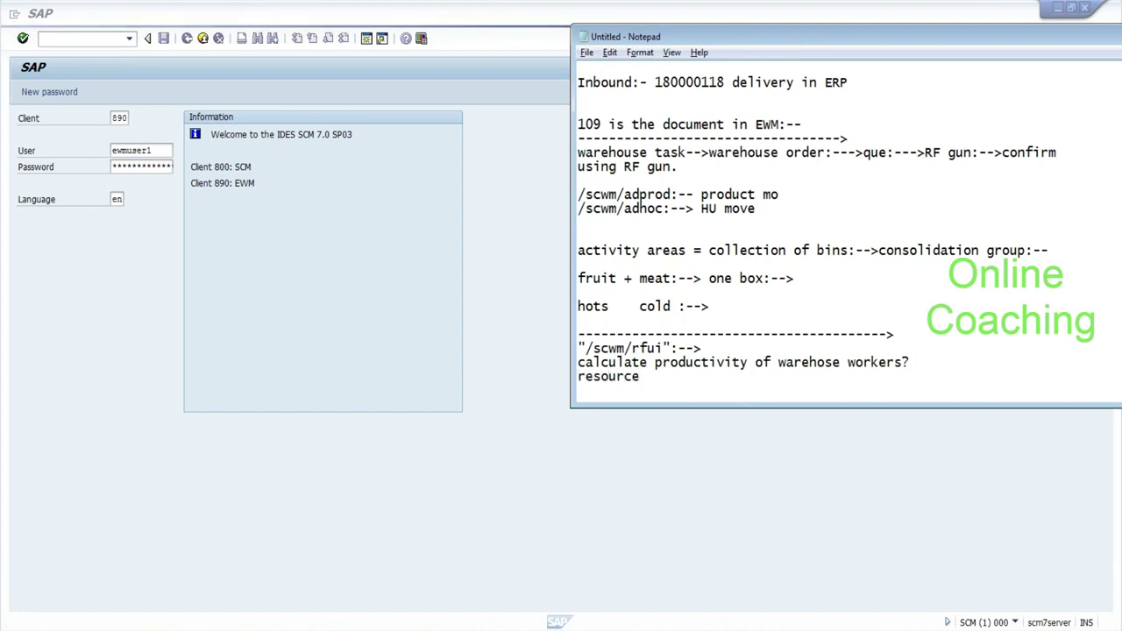
{"action": "type", "text": ":-->p"}
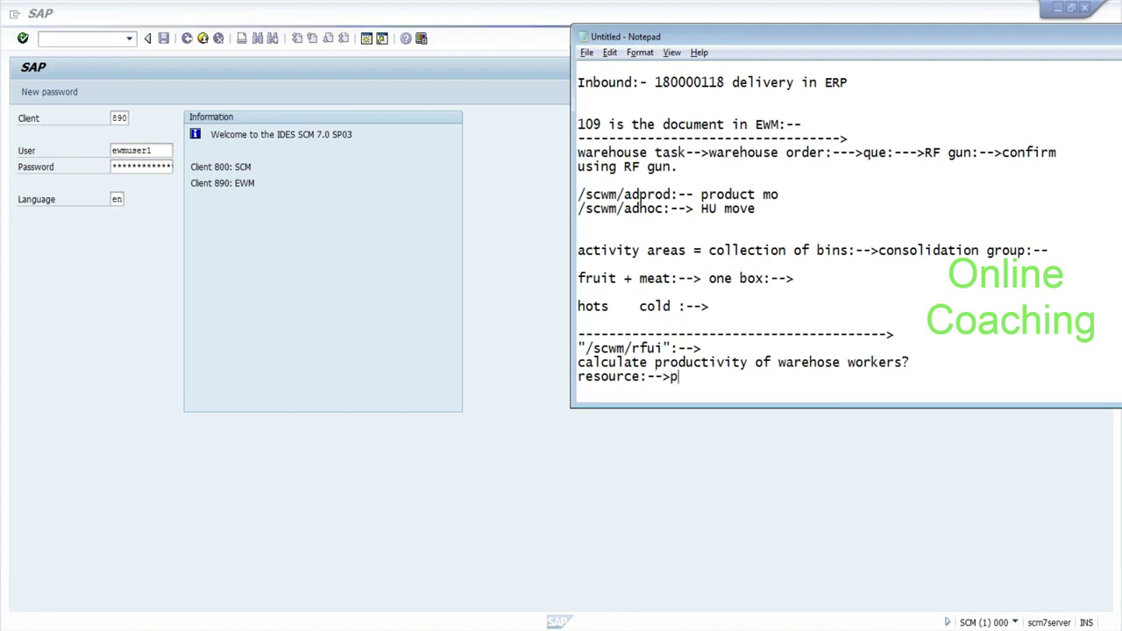
{"action": "type", "text": "rocessor"}
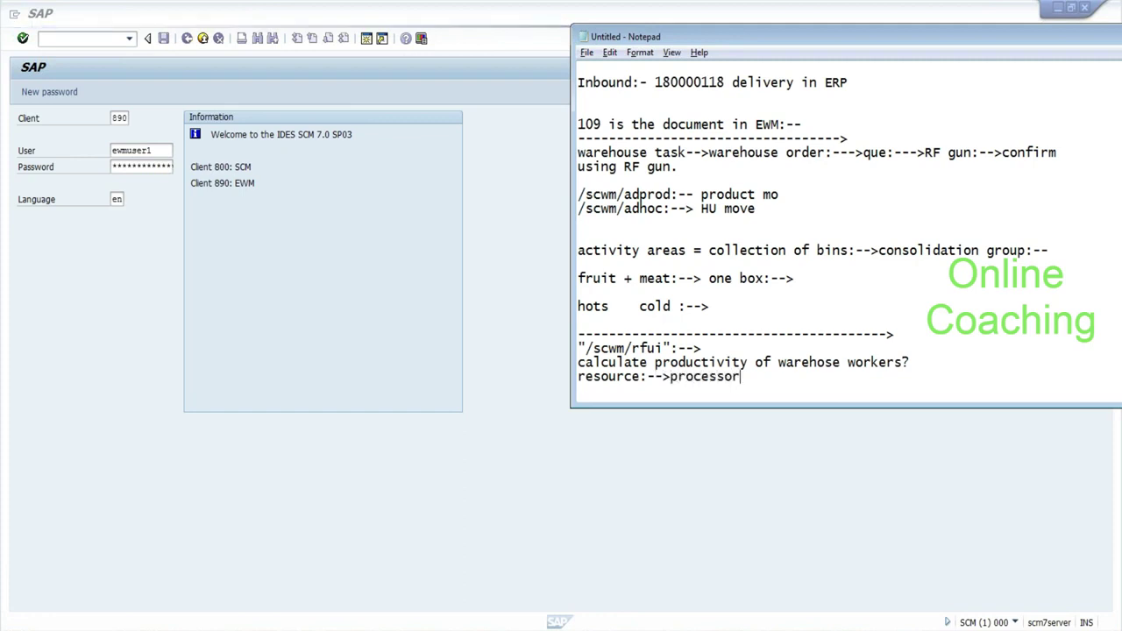
{"action": "type", "text": ":-->Busine"}
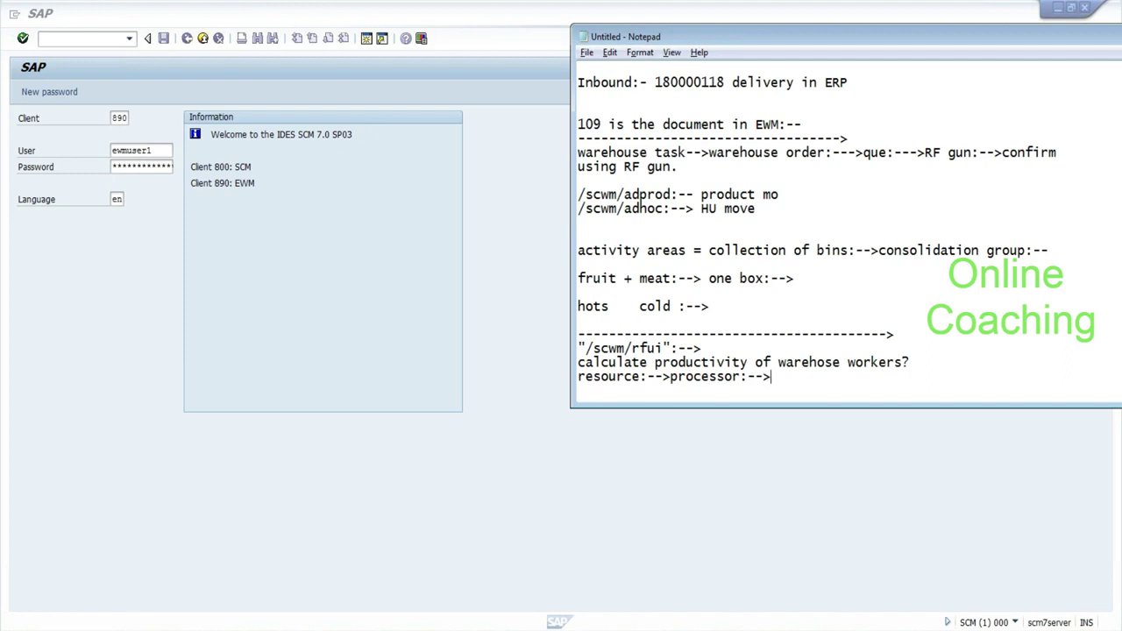
{"action": "type", "text": "s "}
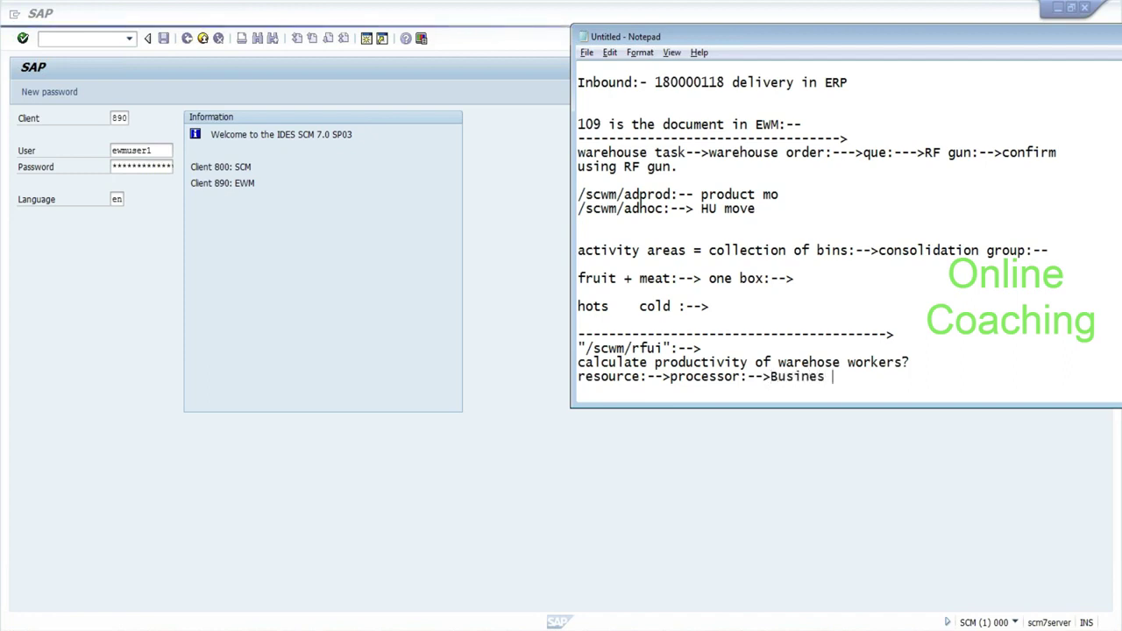
{"action": "type", "text": "Partner"}
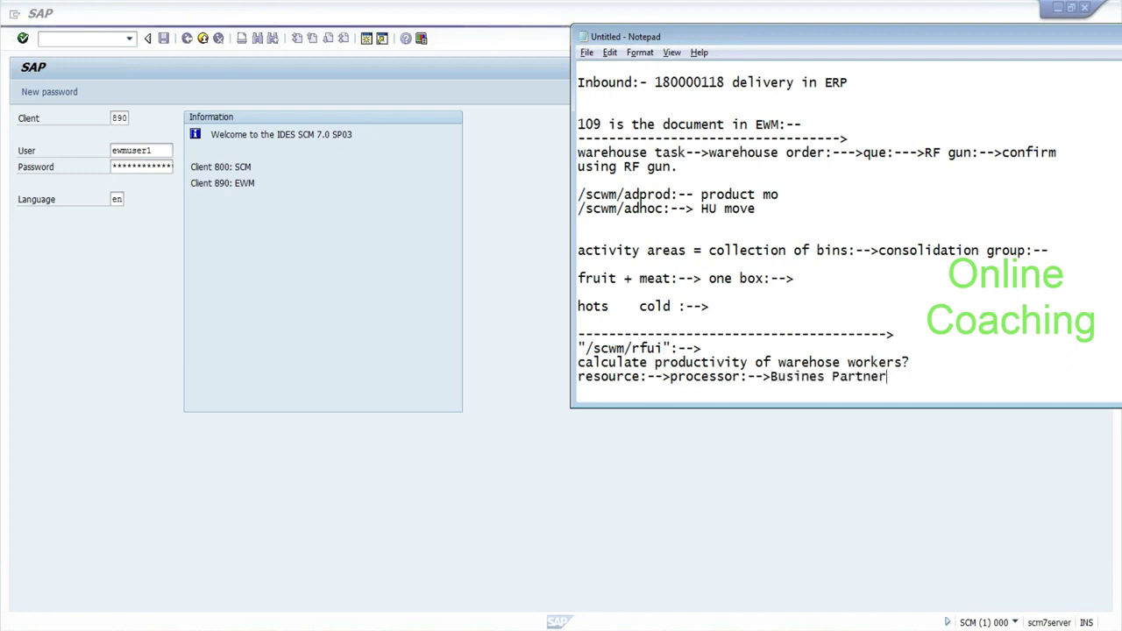
{"action": "type", "text": ":-->I"}
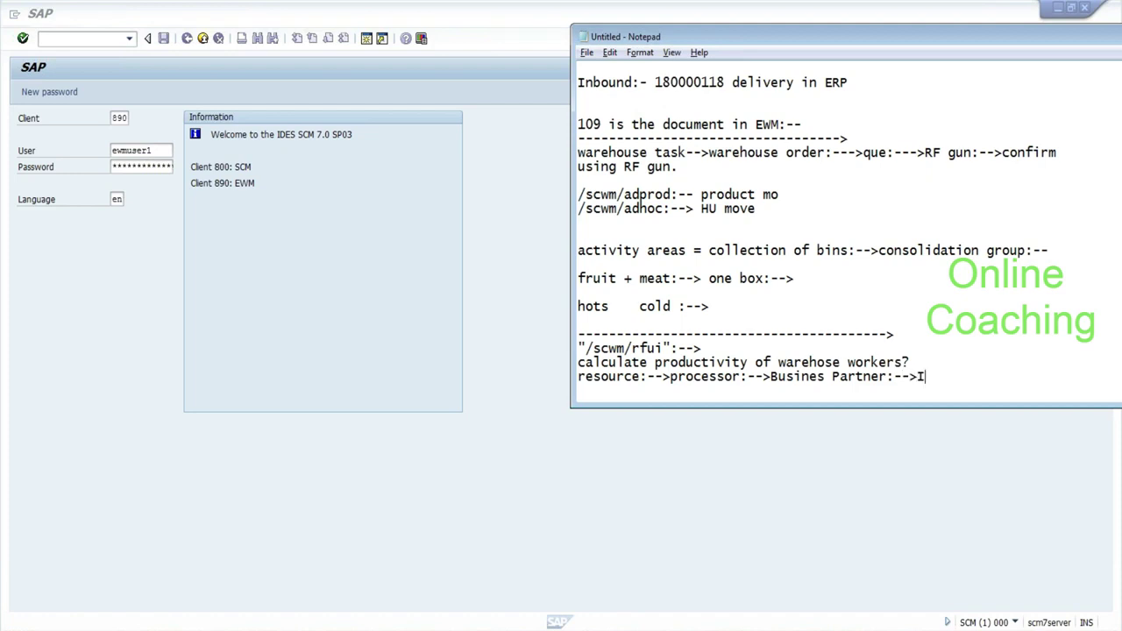
{"action": "type", "text": "nfo type 1"}
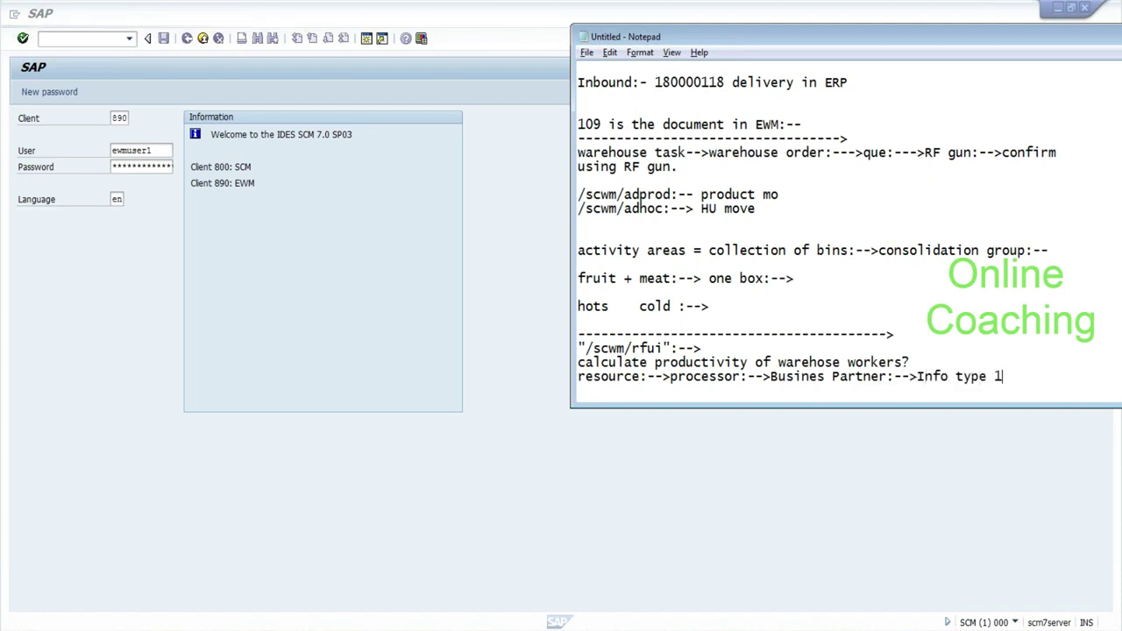
{"action": "type", "text": "005:--"}
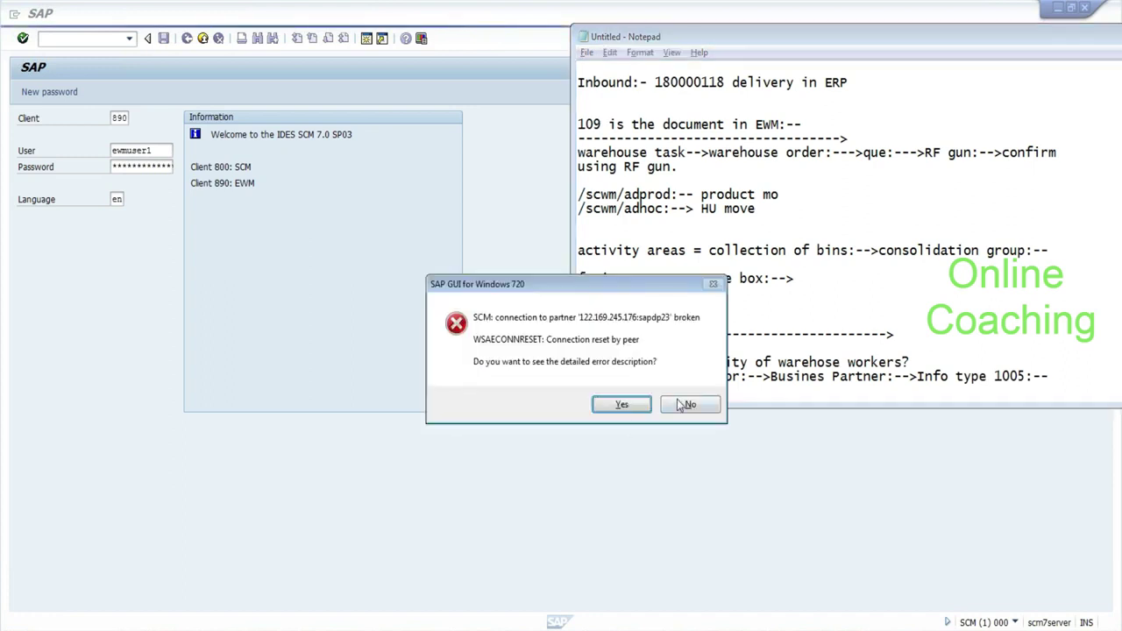
Dismiss the connection error and finish the resource note with 'person id in HR:- Cp20'.
{"action": "left_click", "coordinate": [681, 404]}
{"action": "type", "text": "per"}
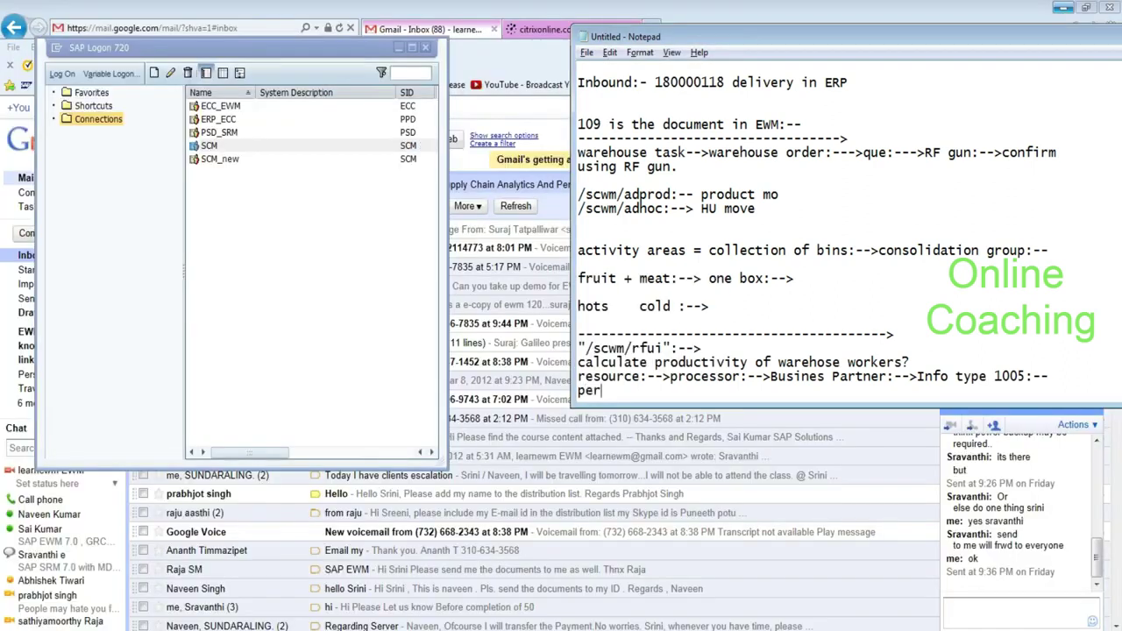
{"action": "type", "text": "son id in HR"}
{"action": "left_click_drag", "start_coordinate": [804, 39], "coordinate": [685, 2]}
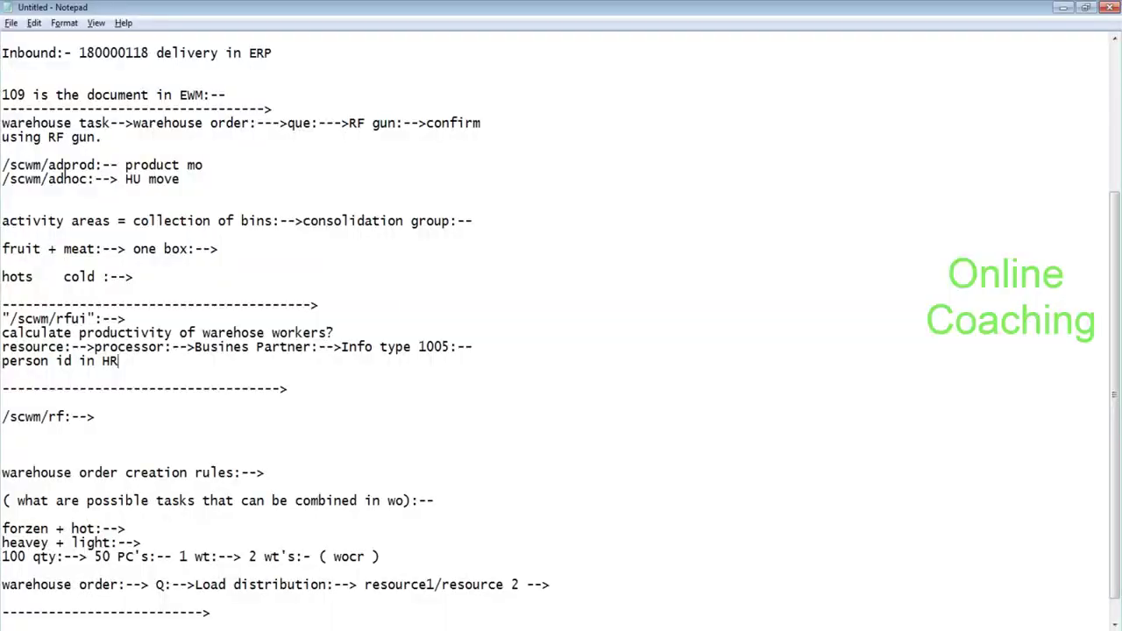
{"action": "left_click", "coordinate": [1085, 7]}
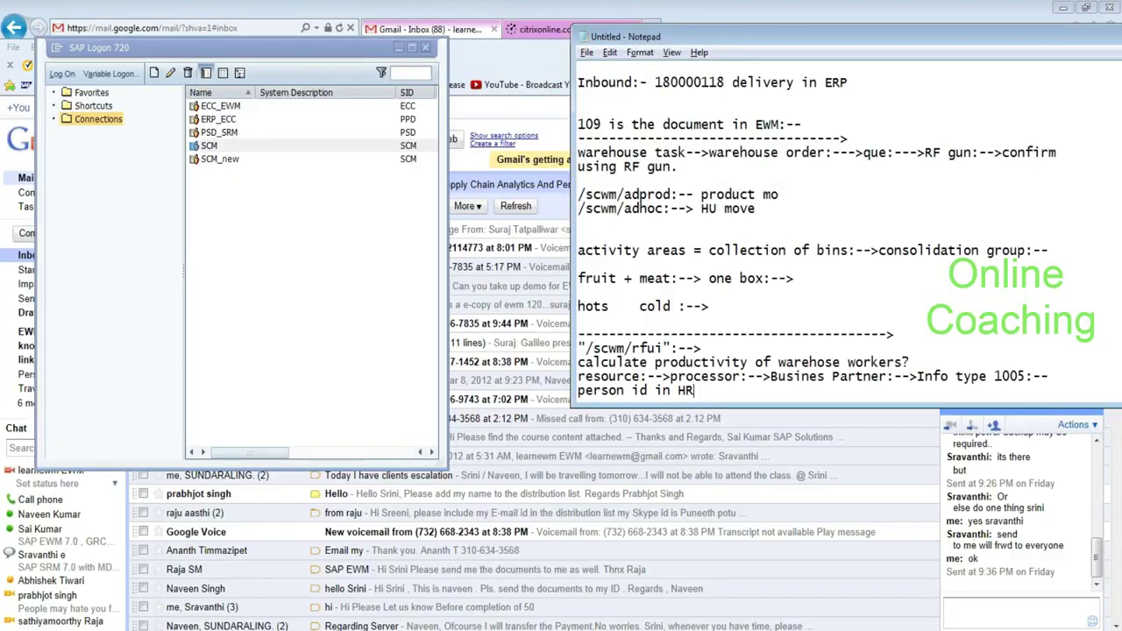
{"action": "left_click_drag", "start_coordinate": [917, 376], "coordinate": [1025, 376]}
{"action": "left_click", "coordinate": [693, 390]}
{"action": "left_click_drag", "start_coordinate": [647, 390], "coordinate": [593, 390]}
{"action": "left_click", "coordinate": [640, 203]}
{"action": "type", "text": ":- Cp20"}
{"action": "key", "text": "alt+Tab"}
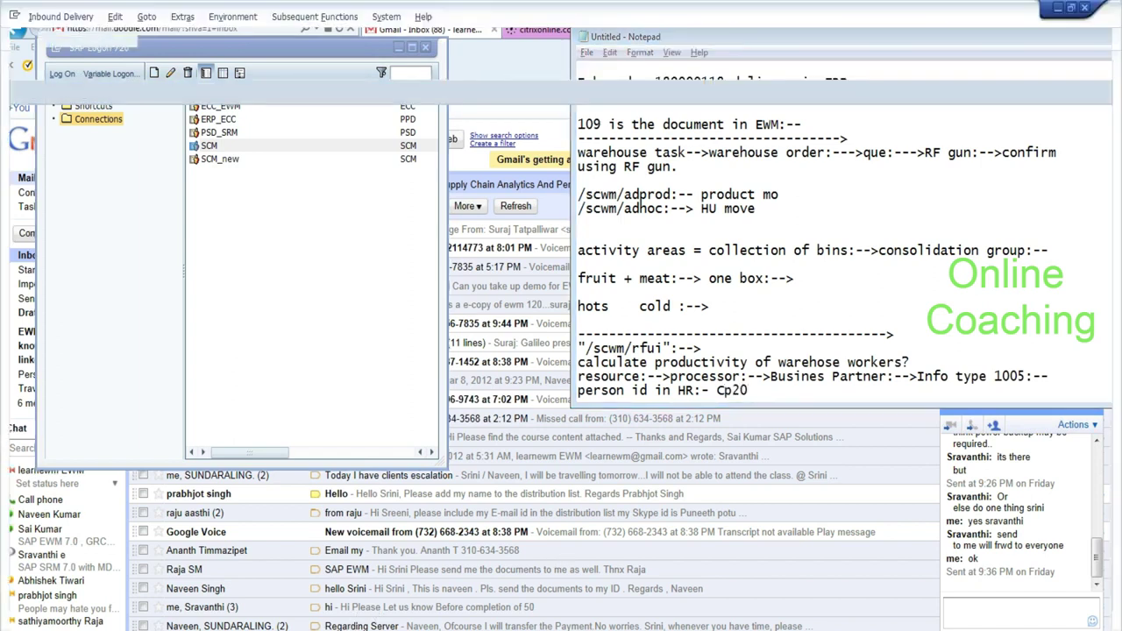
Run transaction /ncp20, then dismiss the resulting SAP connection error from the notes.
{"action": "type", "text": "/ncp"}
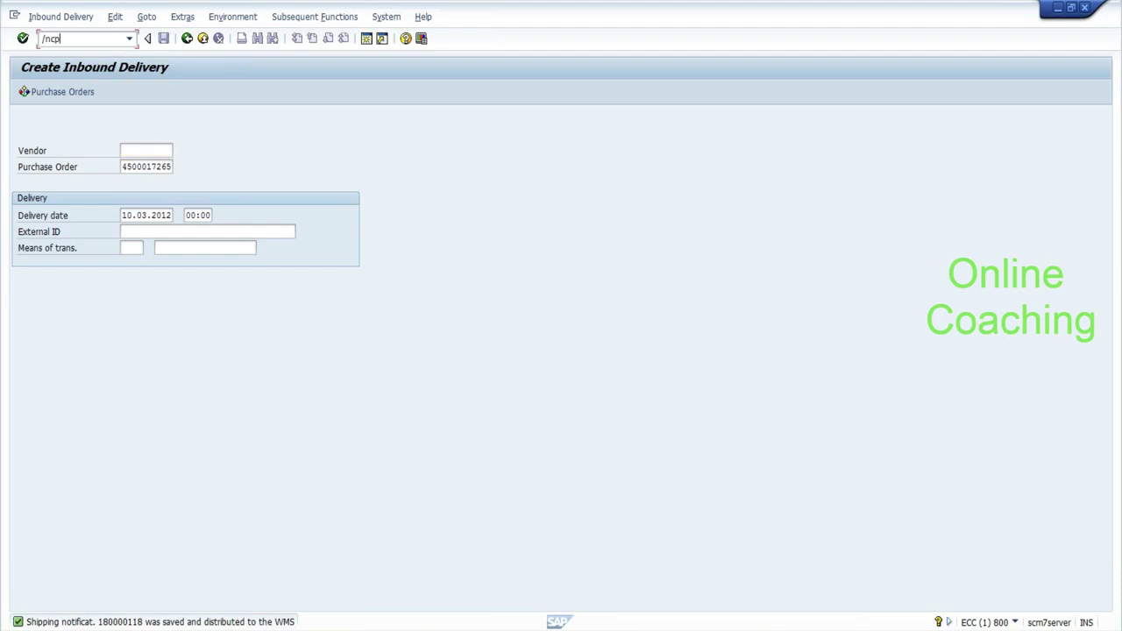
{"action": "type", "text": "20"}
{"action": "key", "text": "Return"}
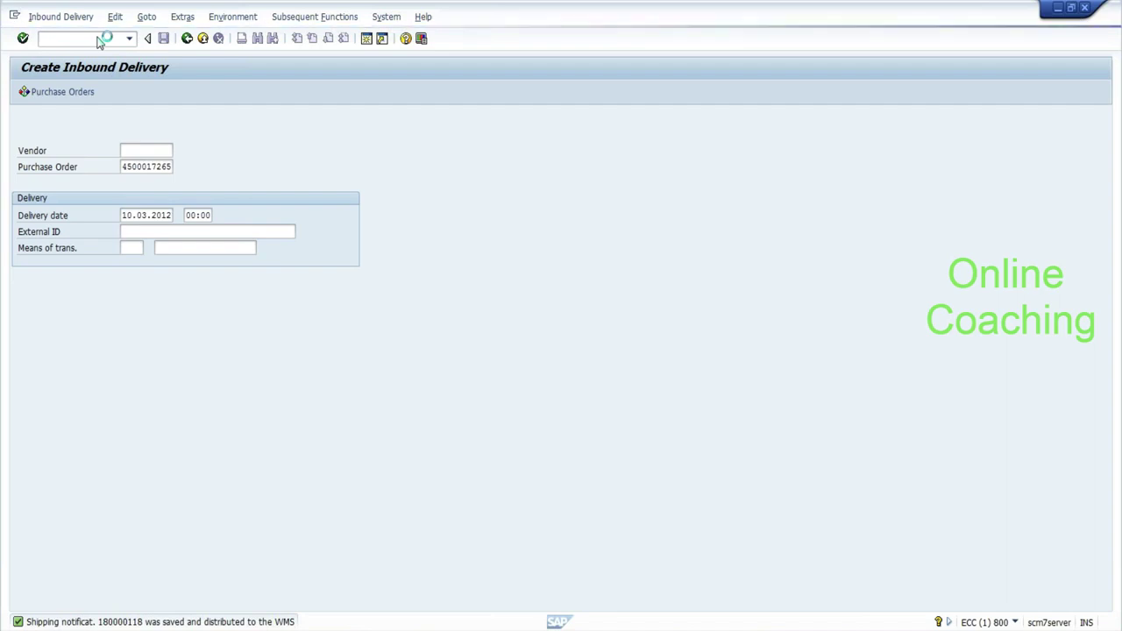
{"action": "key", "text": "alt+Tab"}
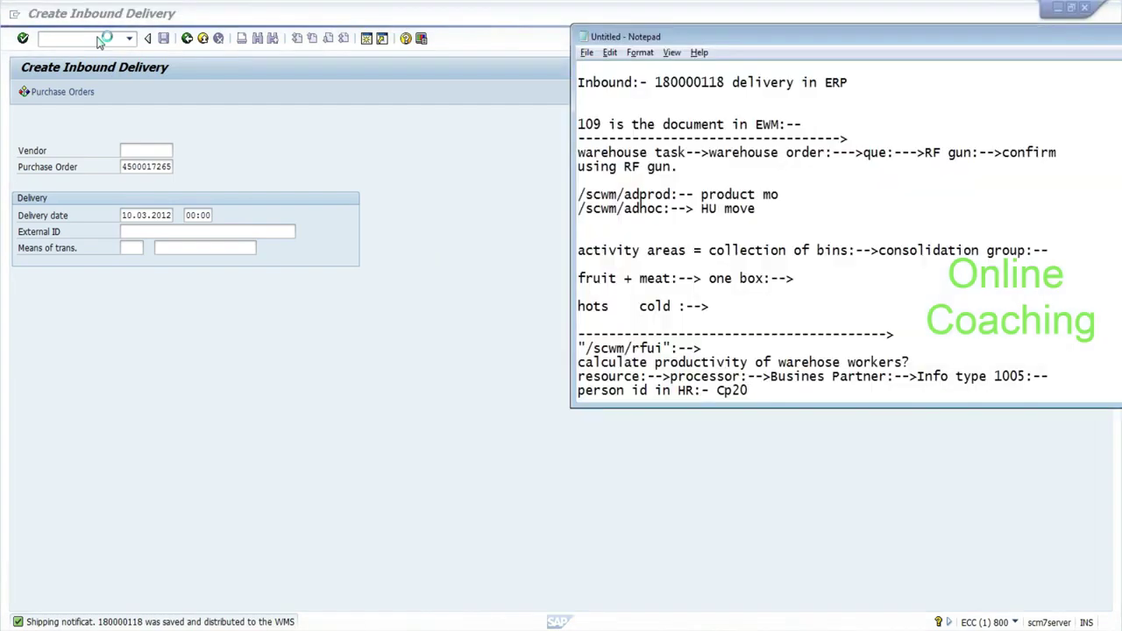
{"action": "key", "text": "shift+Right"}
{"action": "key", "text": "shift+Right"}
{"action": "key", "text": "shift+Right"}
{"action": "key", "text": "shift+Right"}
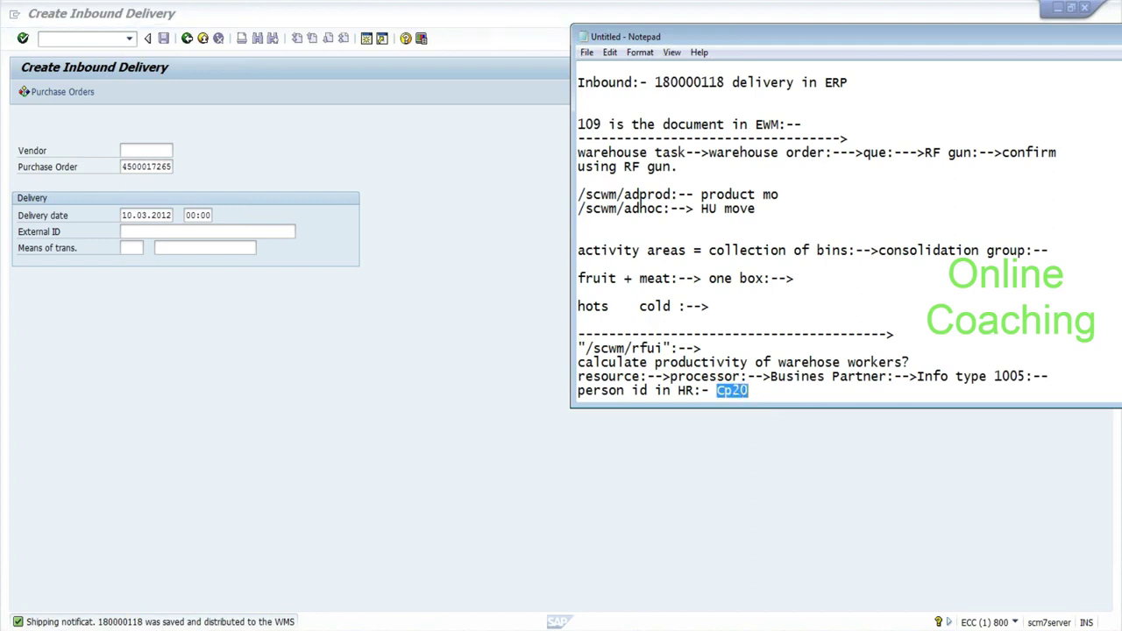
{"action": "key", "text": "Right"}
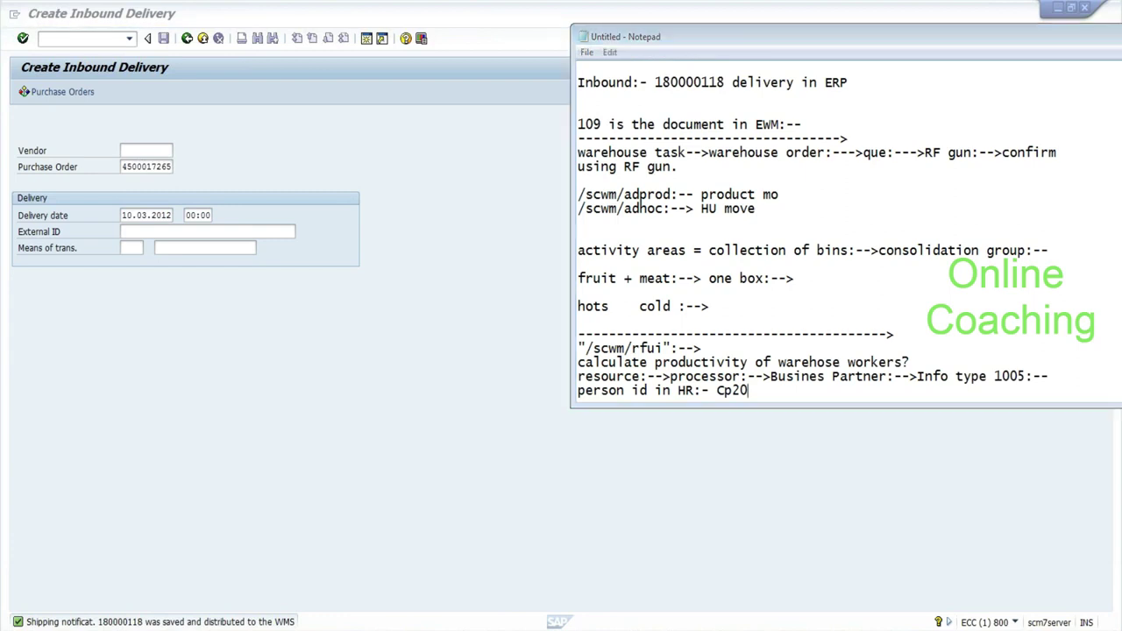
{"action": "left_click", "coordinate": [677, 403]}
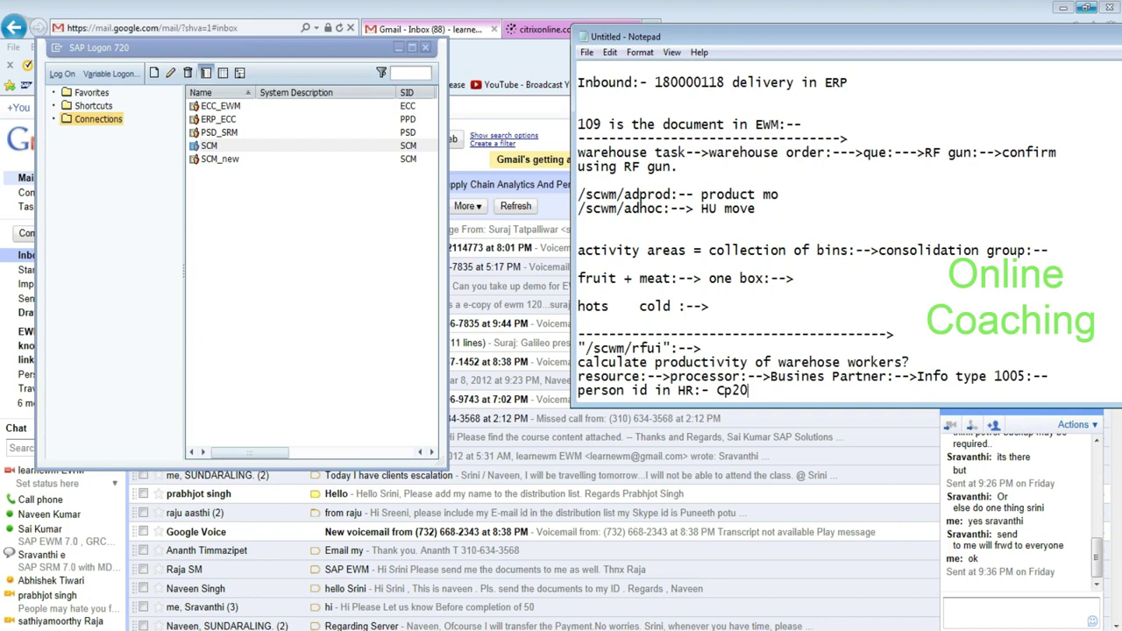
{"action": "left_click_drag", "start_coordinate": [741, 376], "coordinate": [671, 376]}
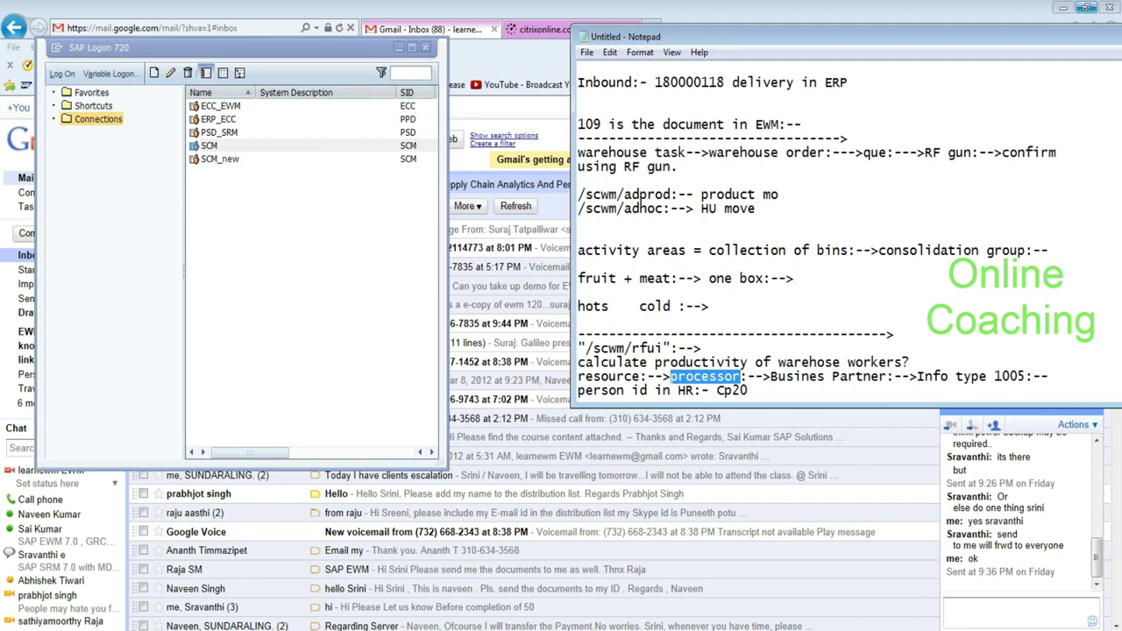
Open the SCM system logon and replace client 800 with 890 from history.
{"action": "left_click", "coordinate": [748, 391]}
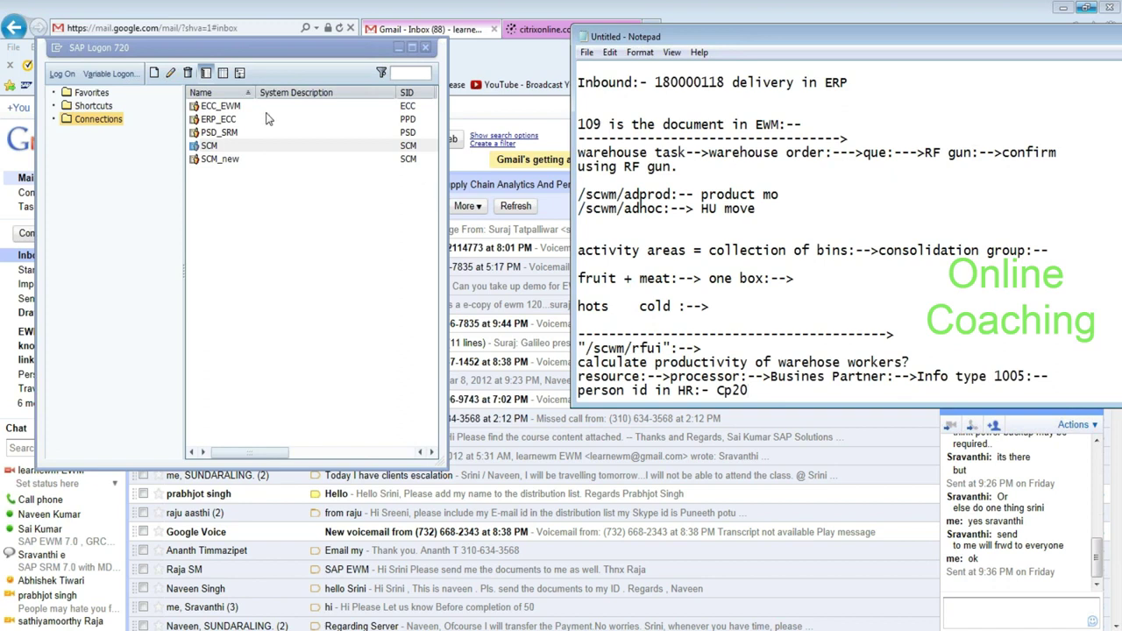
{"action": "left_click", "coordinate": [237, 149]}
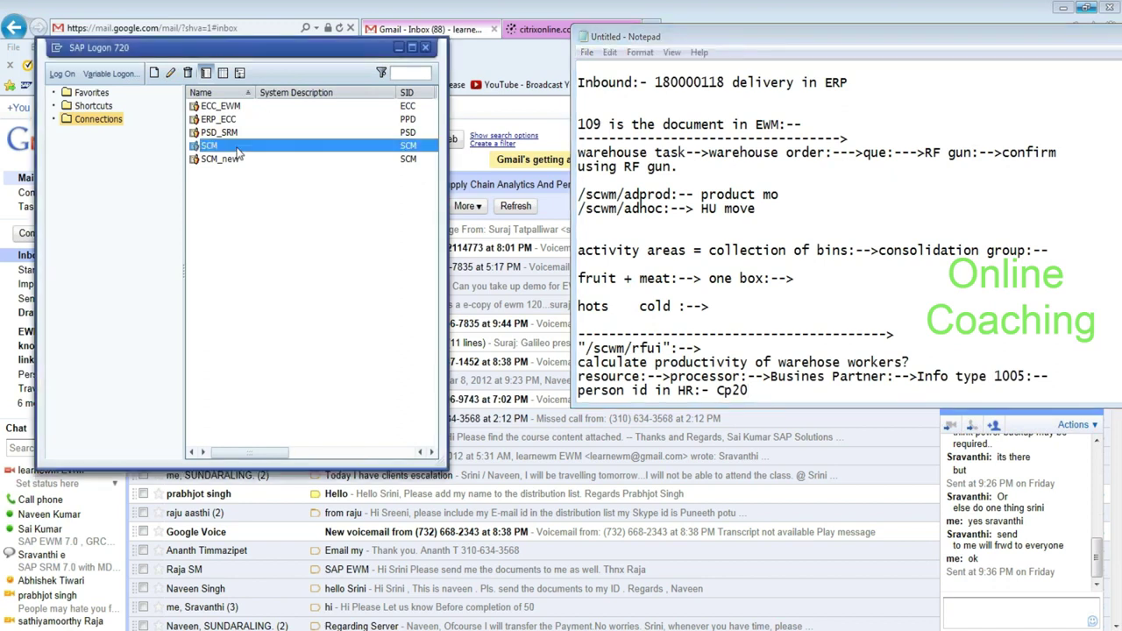
{"action": "double_click", "coordinate": [237, 149]}
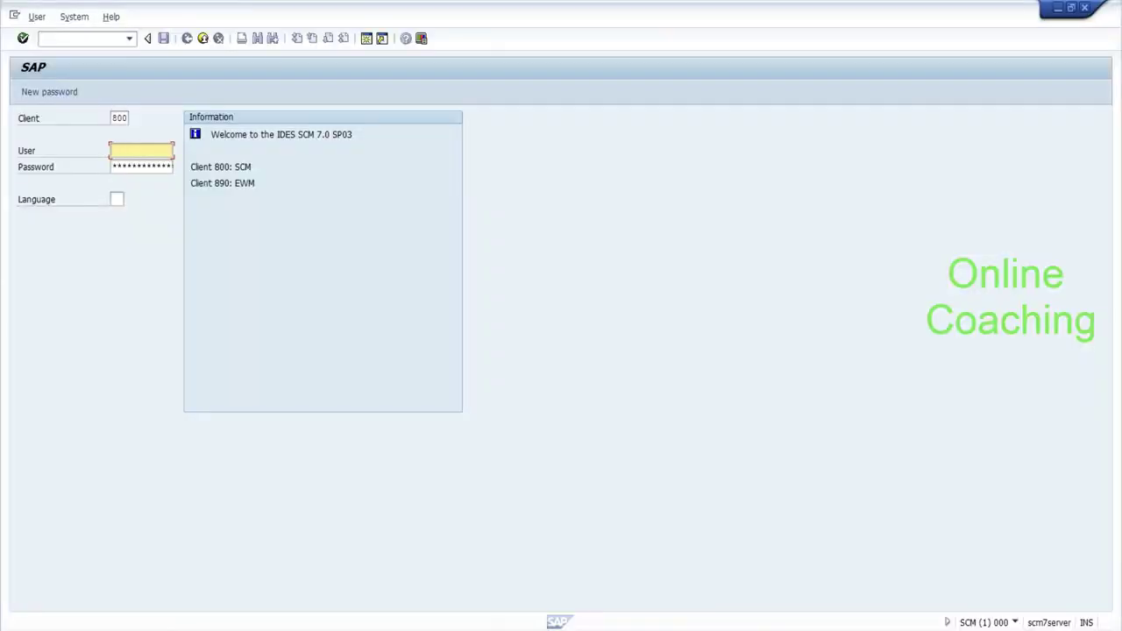
{"action": "key", "text": "shift+Tab"}
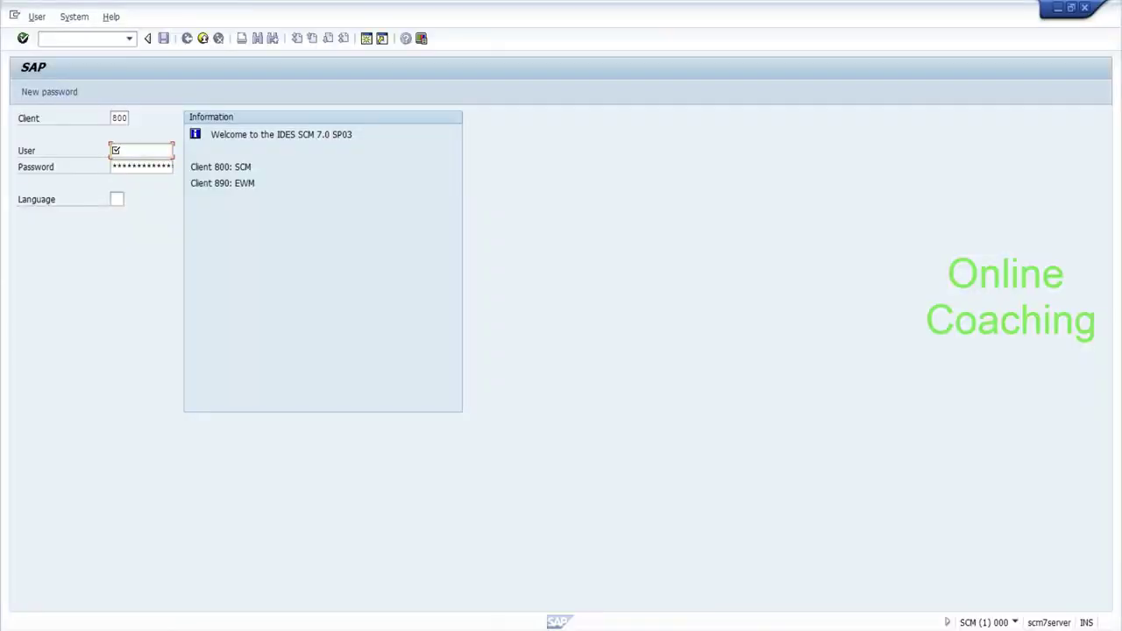
{"action": "key", "text": "BackSpace"}
{"action": "key", "text": "Down"}
{"action": "key", "text": "Return"}
Choose the saved EWM user, enter the password and language en, and submit.
{"action": "key", "text": "Tab"}
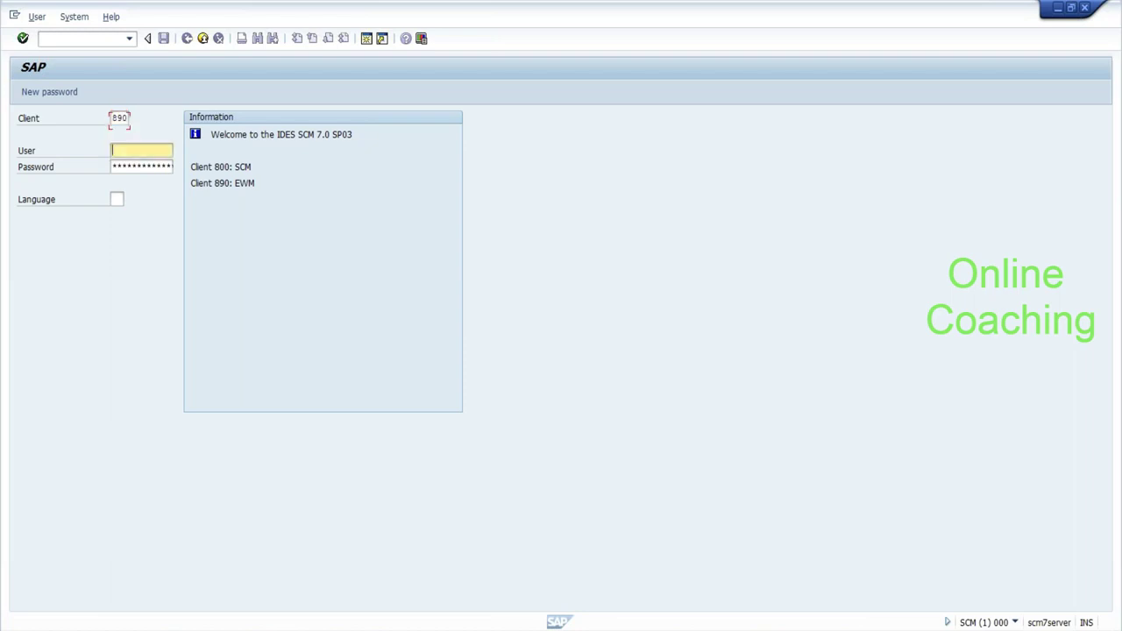
{"action": "key", "text": "BackSpace"}
{"action": "key", "text": "Down"}
{"action": "key", "text": "Return"}
{"action": "key", "text": "Tab"}
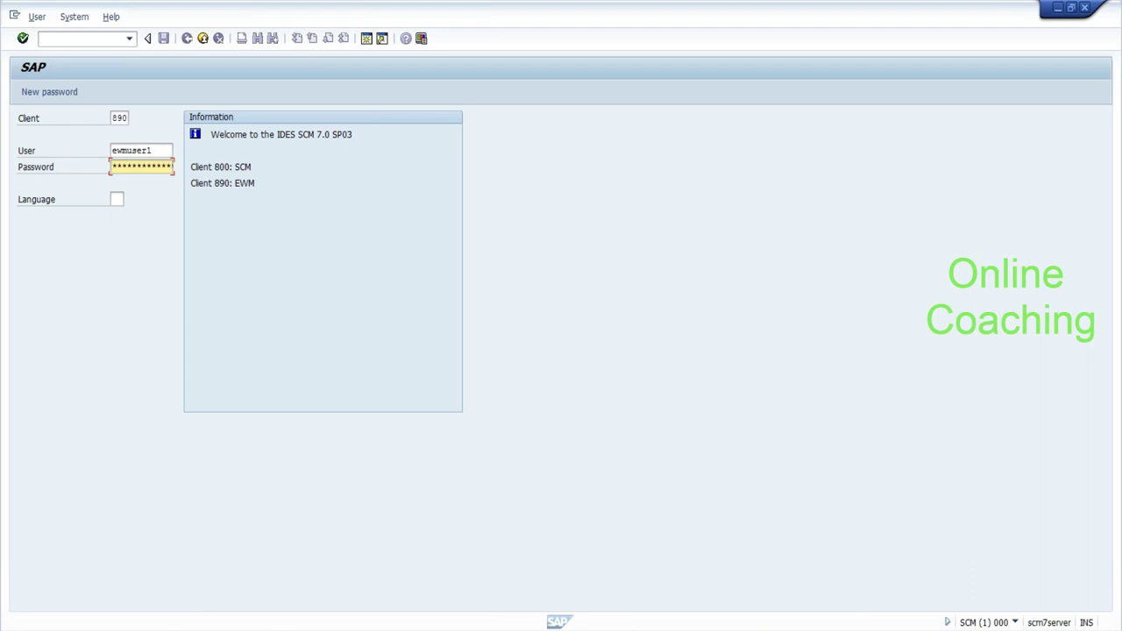
{"action": "key", "text": "Tab"}
{"action": "type", "text": "en"}
{"action": "key", "text": "Return"}
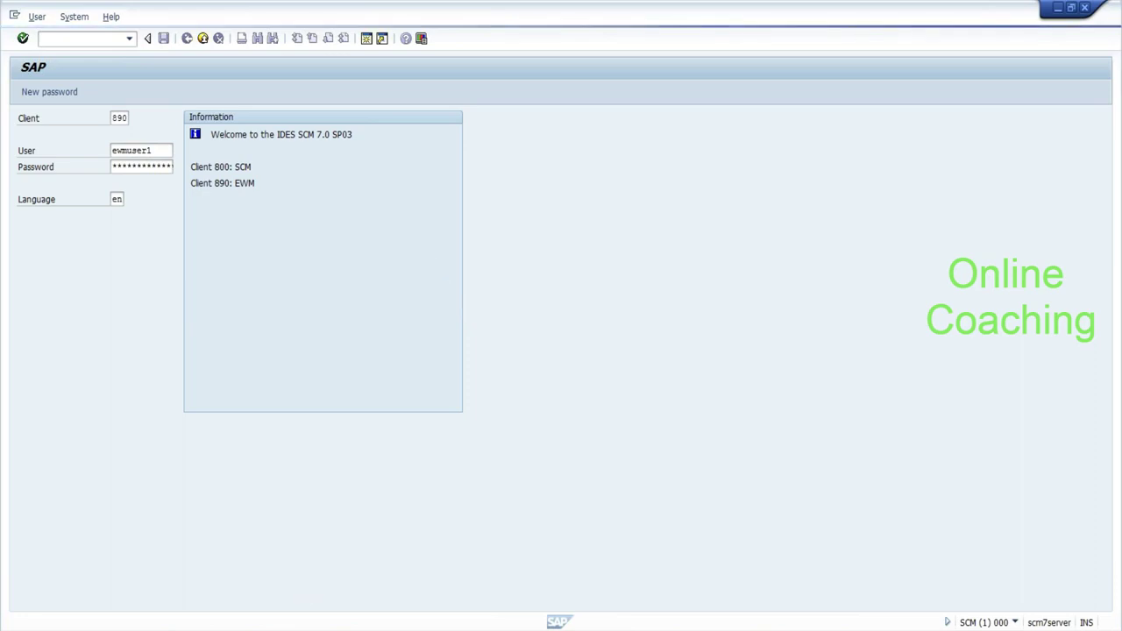
{"action": "key", "text": "alt+Tab"}
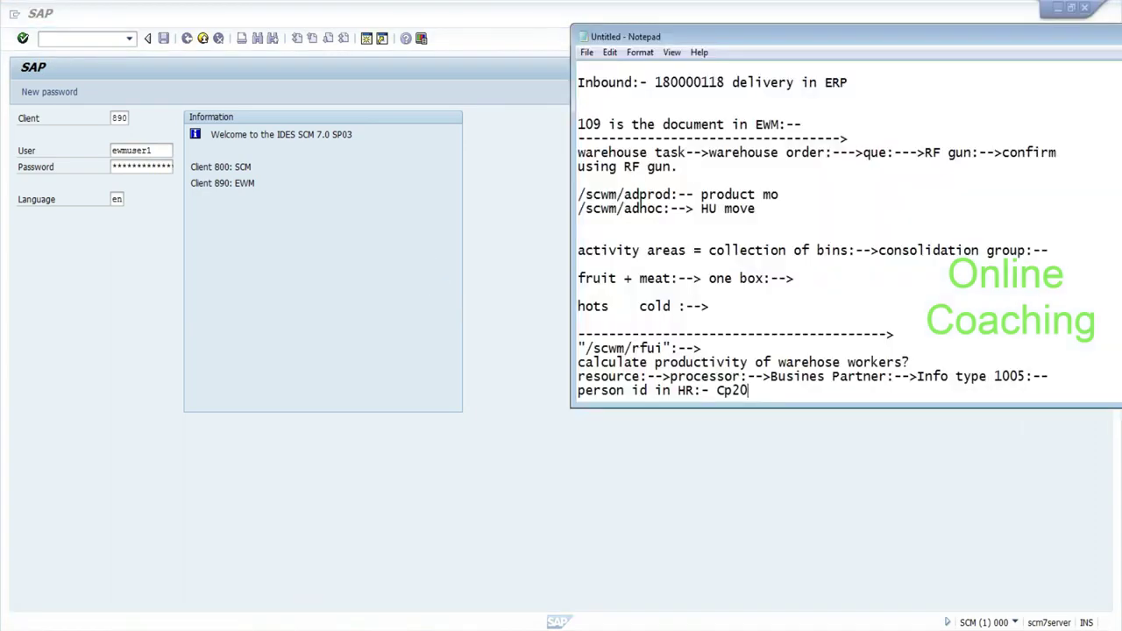
Bring the SAP logon screen back in front of Notepad to await the logon result.
{"action": "left_click", "coordinate": [430, 290]}
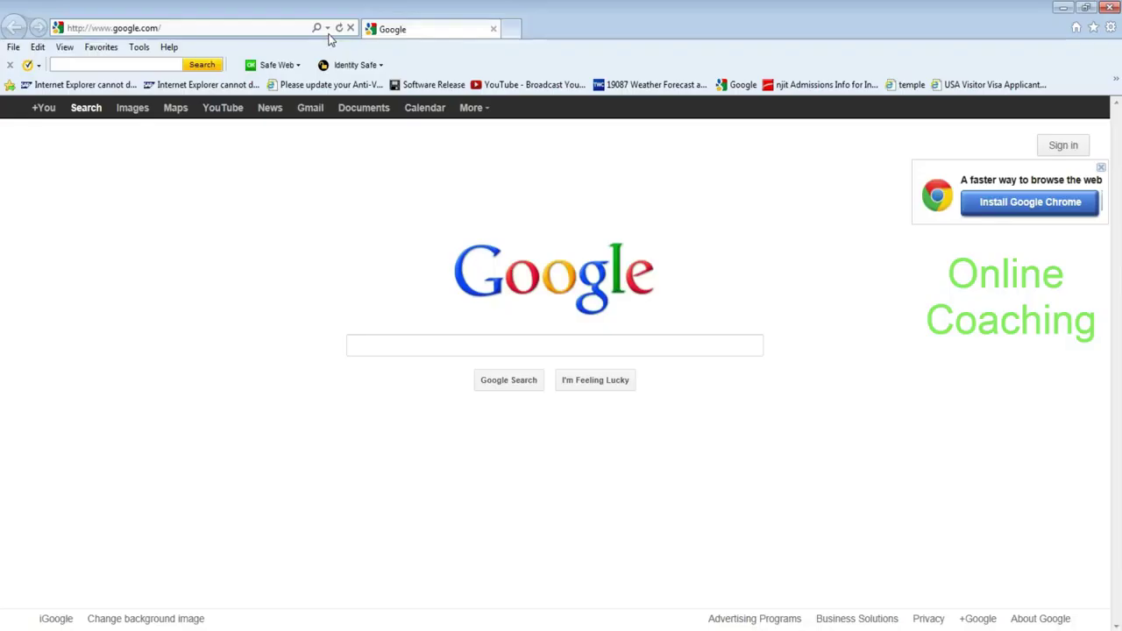
Search 'world clock', open timeanddate.com's World Clock page, and show the system calendar and clocks.
{"action": "type", "text": "world cloc"}
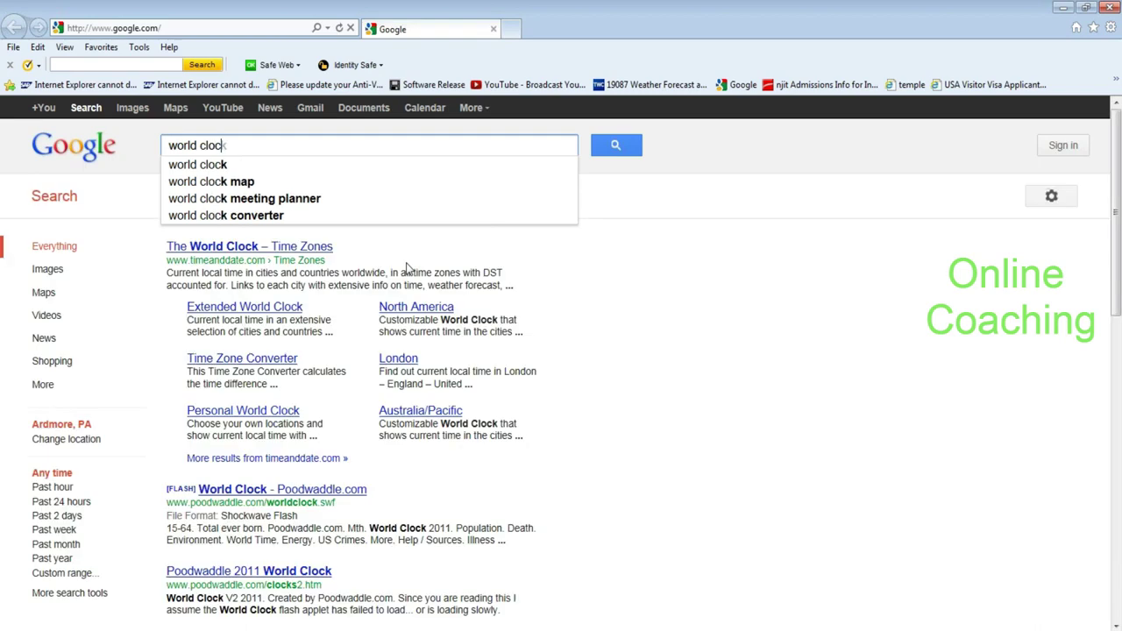
{"action": "type", "text": "k"}
{"action": "key", "text": "Return"}
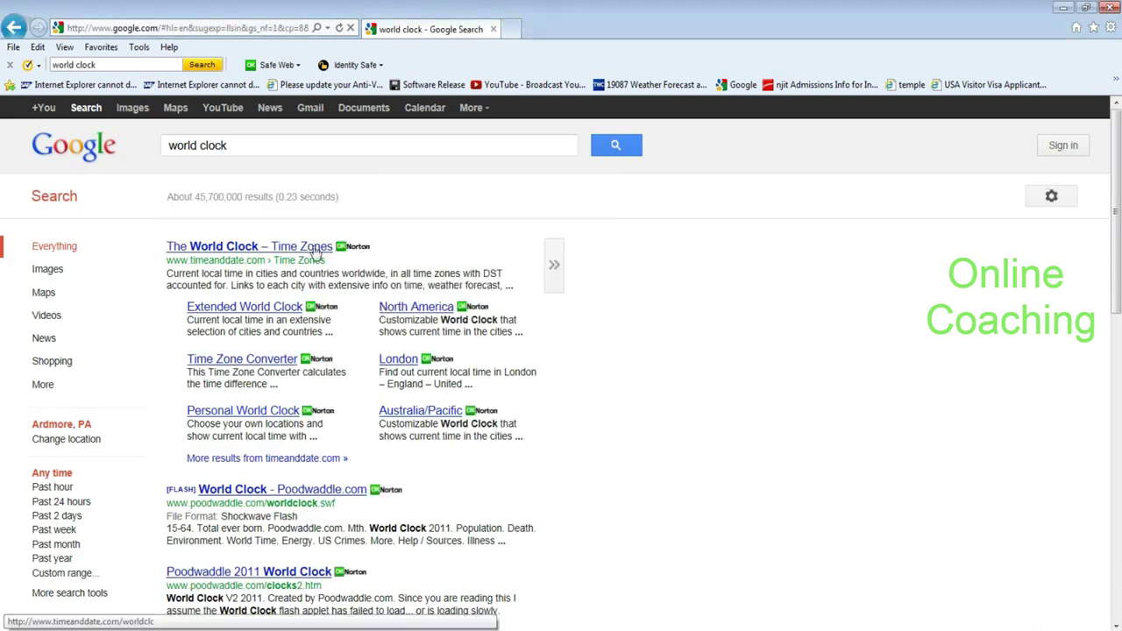
{"action": "left_click", "coordinate": [315, 250]}
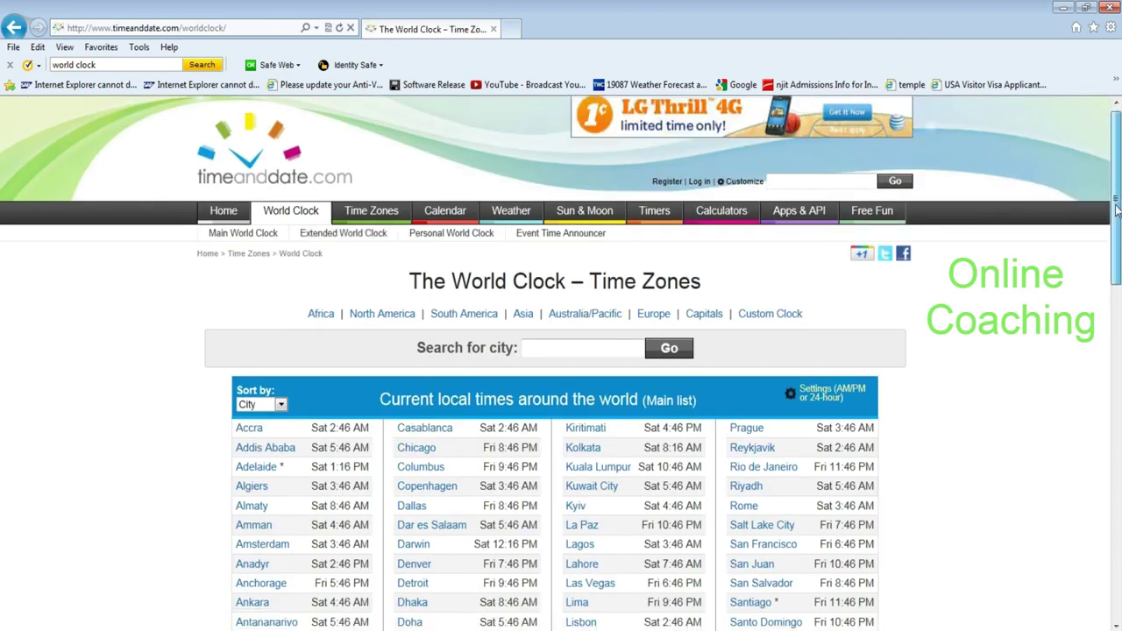
{"action": "left_click_drag", "start_coordinate": [1115, 209], "coordinate": [1120, 553]}
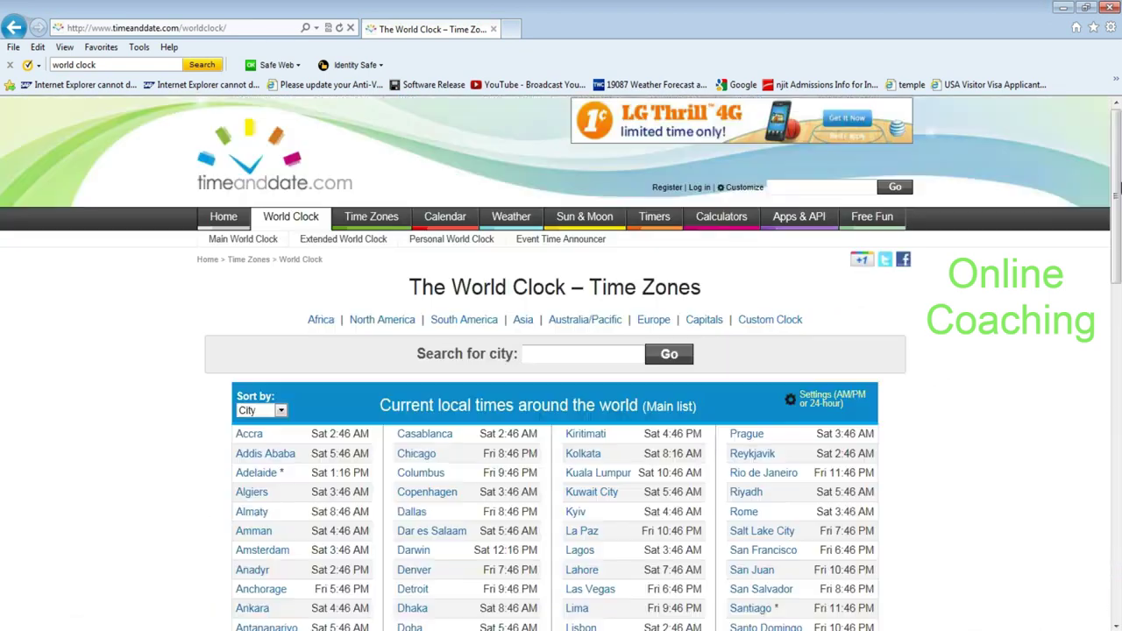
{"action": "left_click", "coordinate": [1089, 628]}
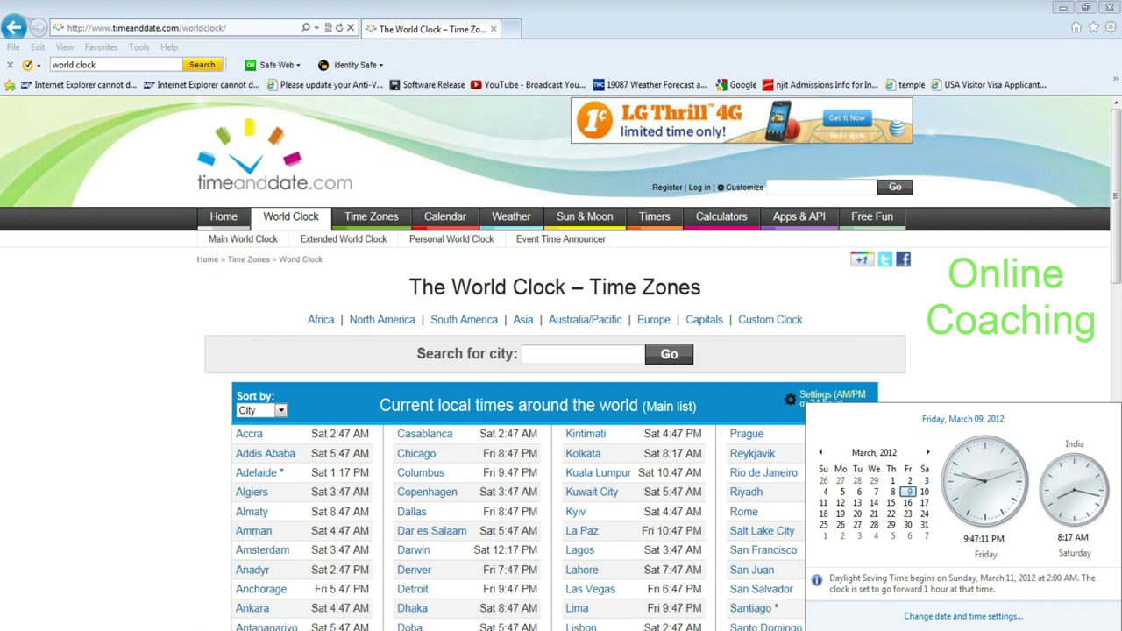
Check March 16 on the system calendar, then close it and scroll the world clock list up.
{"action": "left_click", "coordinate": [1116, 254]}
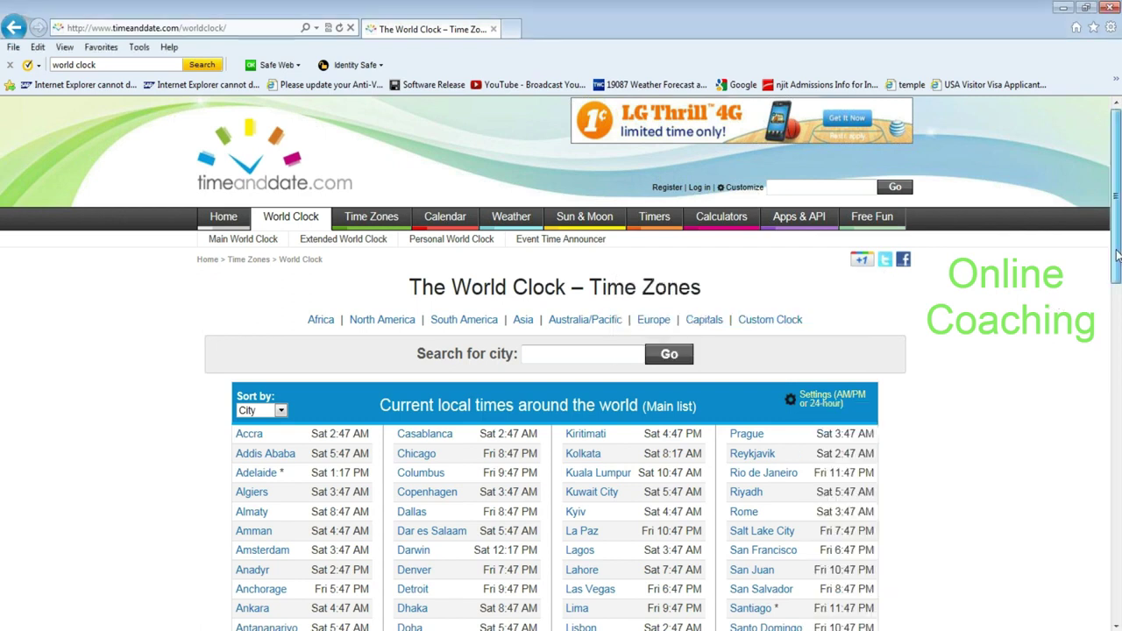
{"action": "left_click_drag", "start_coordinate": [1116, 255], "coordinate": [1117, 257]}
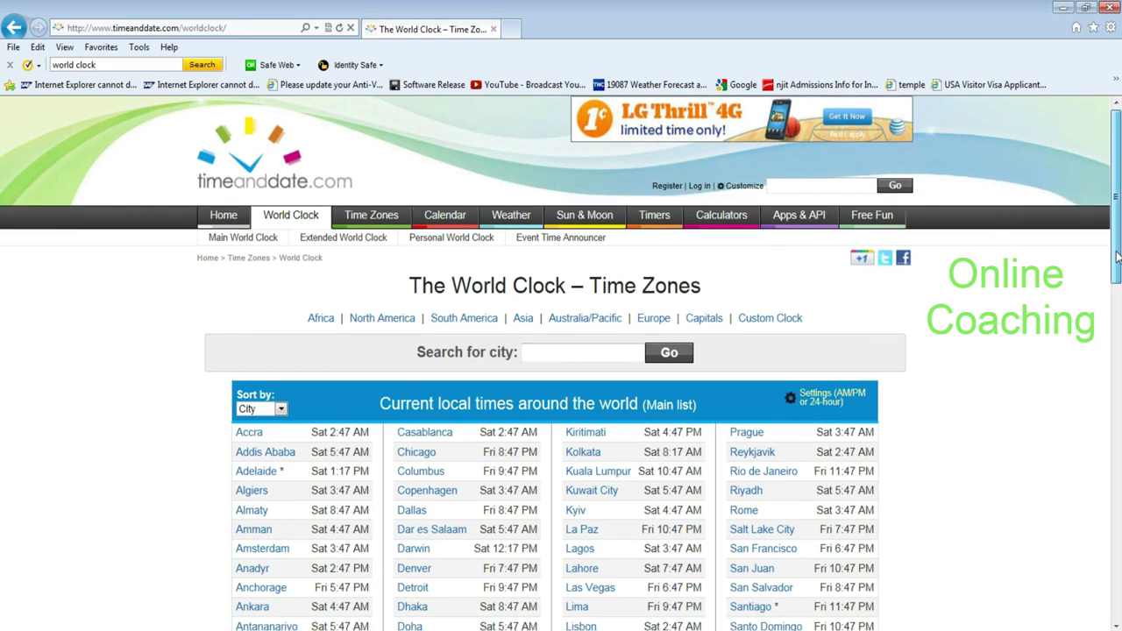
{"action": "left_click_drag", "start_coordinate": [1116, 255], "coordinate": [1113, 280]}
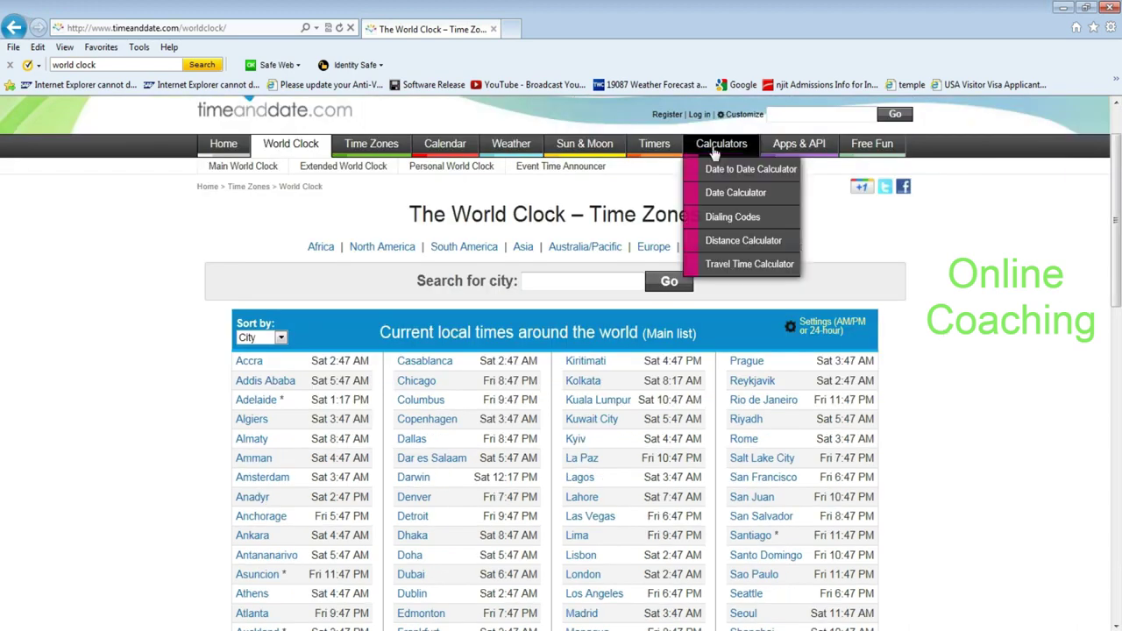
{"action": "mouse_move", "coordinate": [509, 171]}
{"action": "mouse_move", "coordinate": [594, 152]}
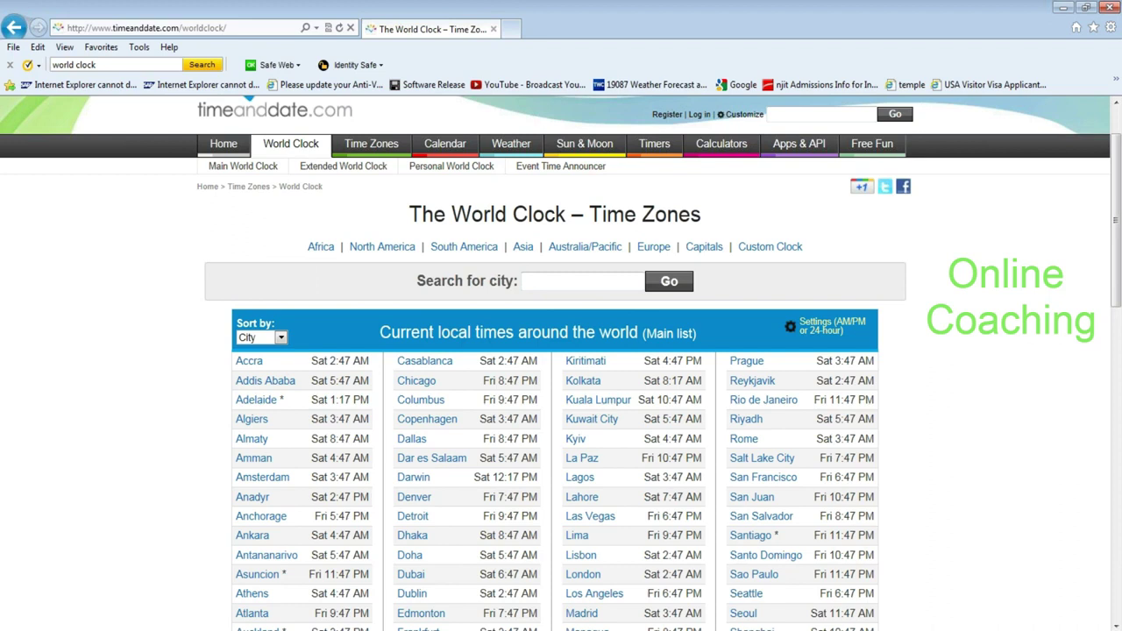
{"action": "left_click", "coordinate": [1086, 630]}
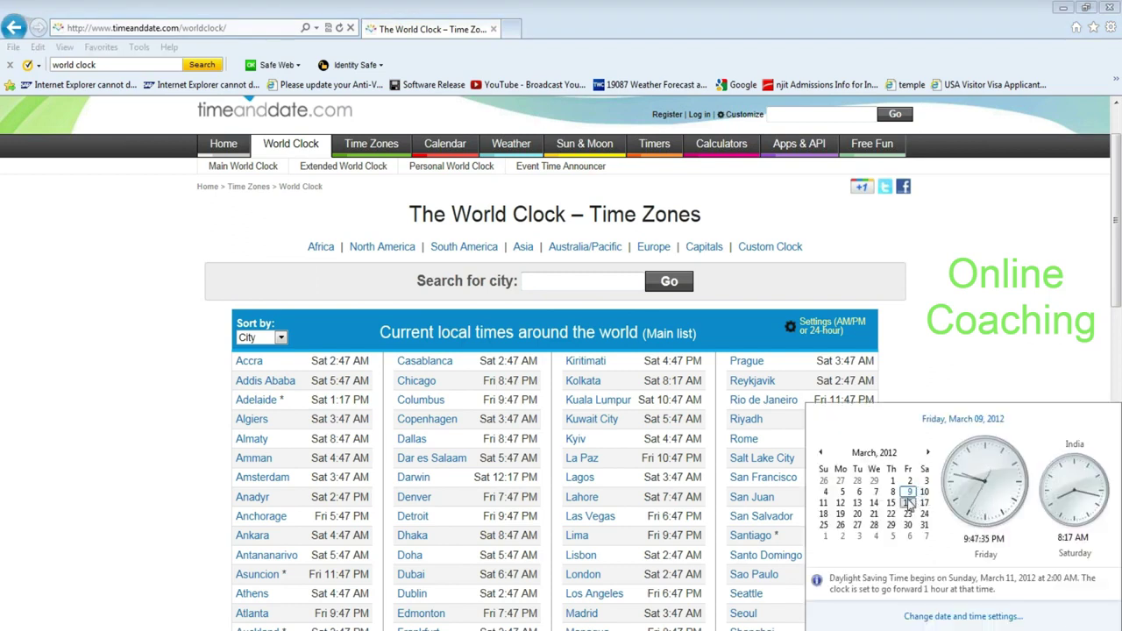
{"action": "left_click", "coordinate": [907, 503]}
{"action": "left_click", "coordinate": [1117, 253]}
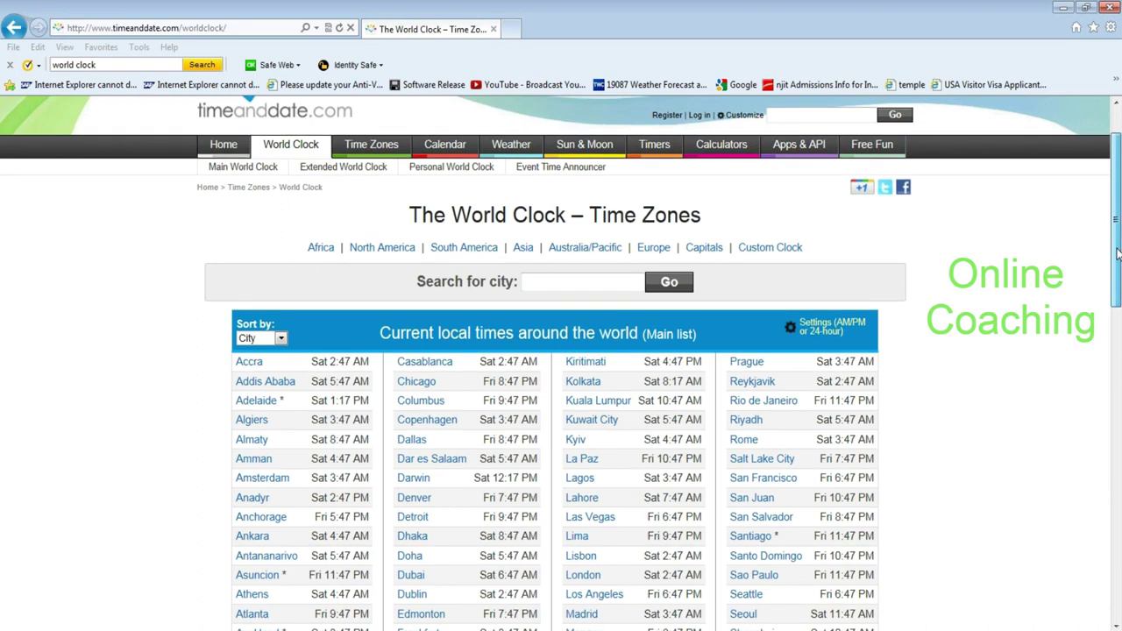
{"action": "left_click_drag", "start_coordinate": [1117, 254], "coordinate": [1118, 205]}
Go to the Google homepage from the address bar.
{"action": "left_click", "coordinate": [259, 29]}
{"action": "key", "text": "BackSpace"}
{"action": "type", "text": "google.com/"}
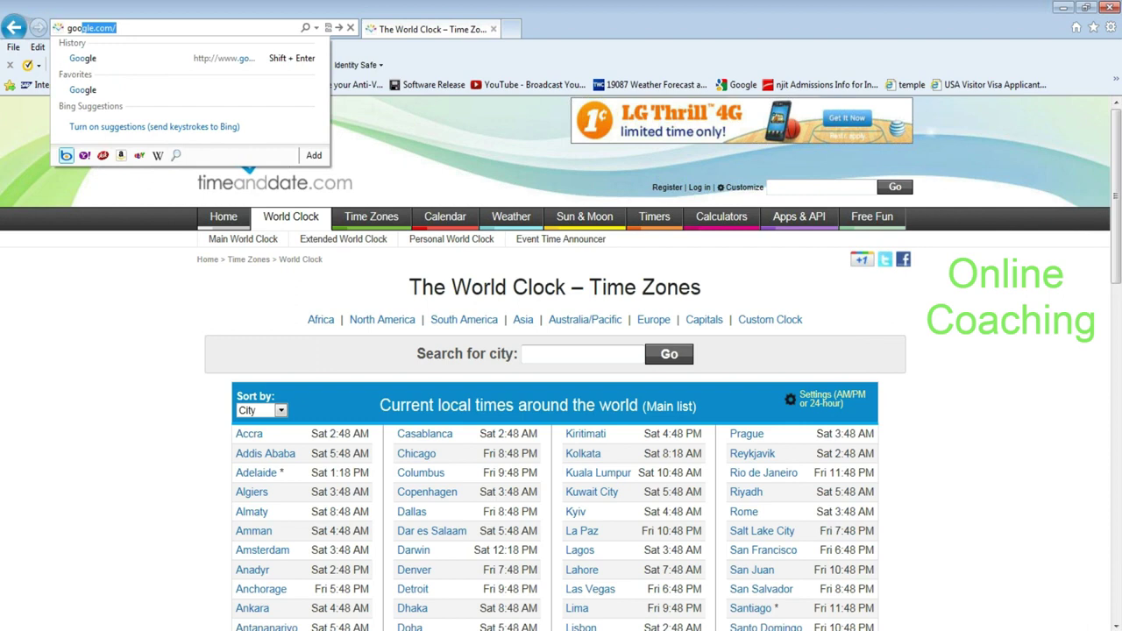
{"action": "key", "text": "Down"}
{"action": "key", "text": "Return"}
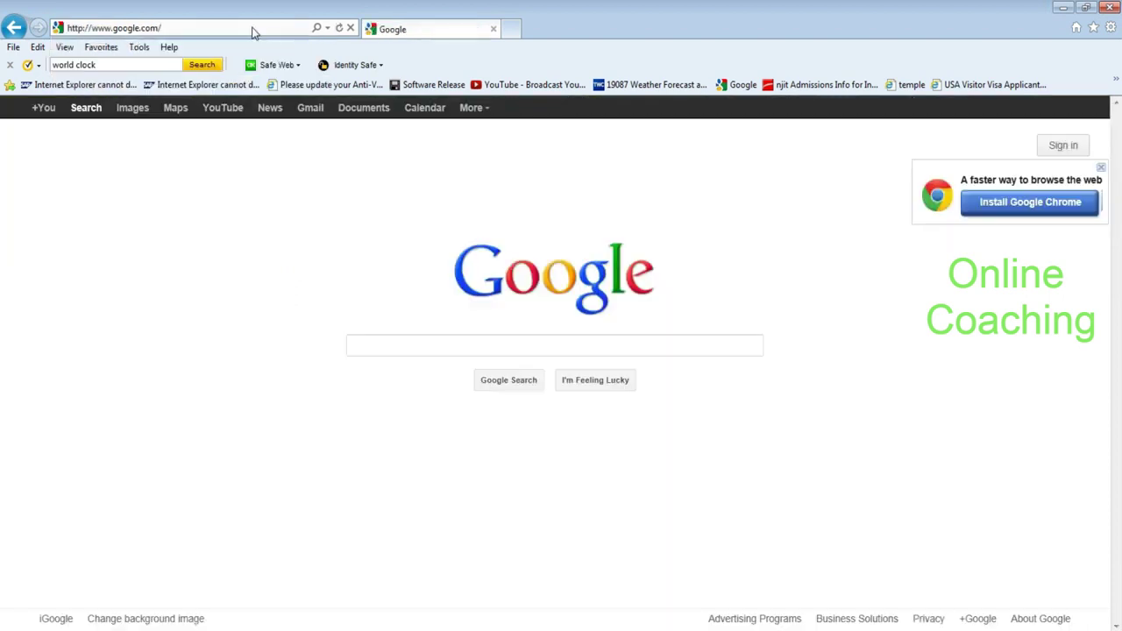
Search 'daylight save time 2012 to india' and open timeanddate.com's Daylight Saving Time Around the World 2012 page.
{"action": "type", "text": "dayl"}
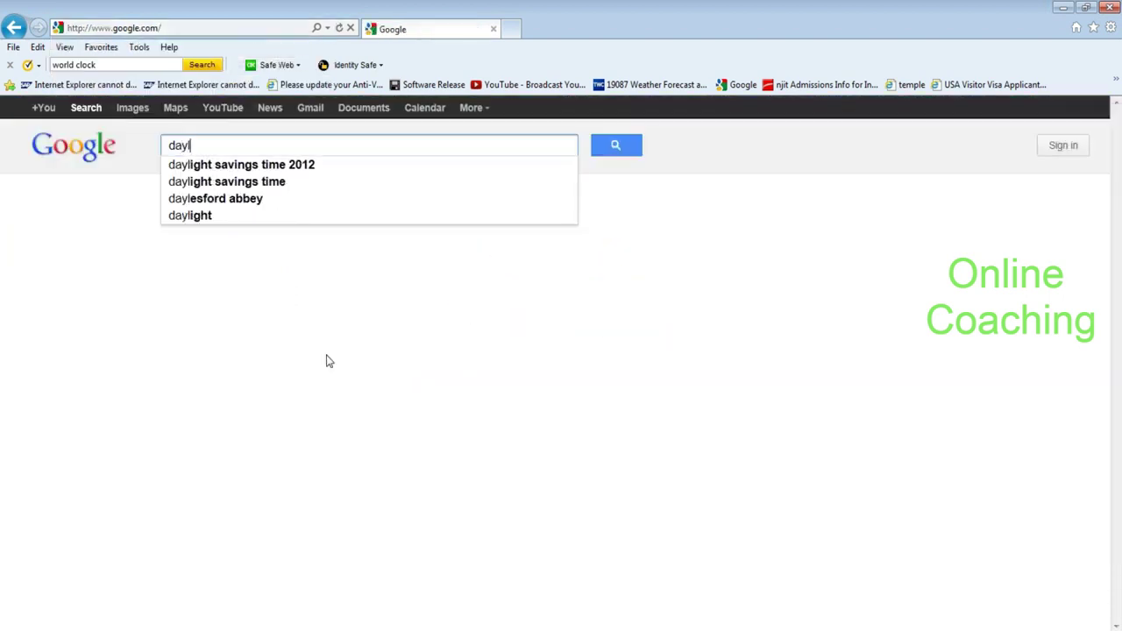
{"action": "type", "text": "ight save"}
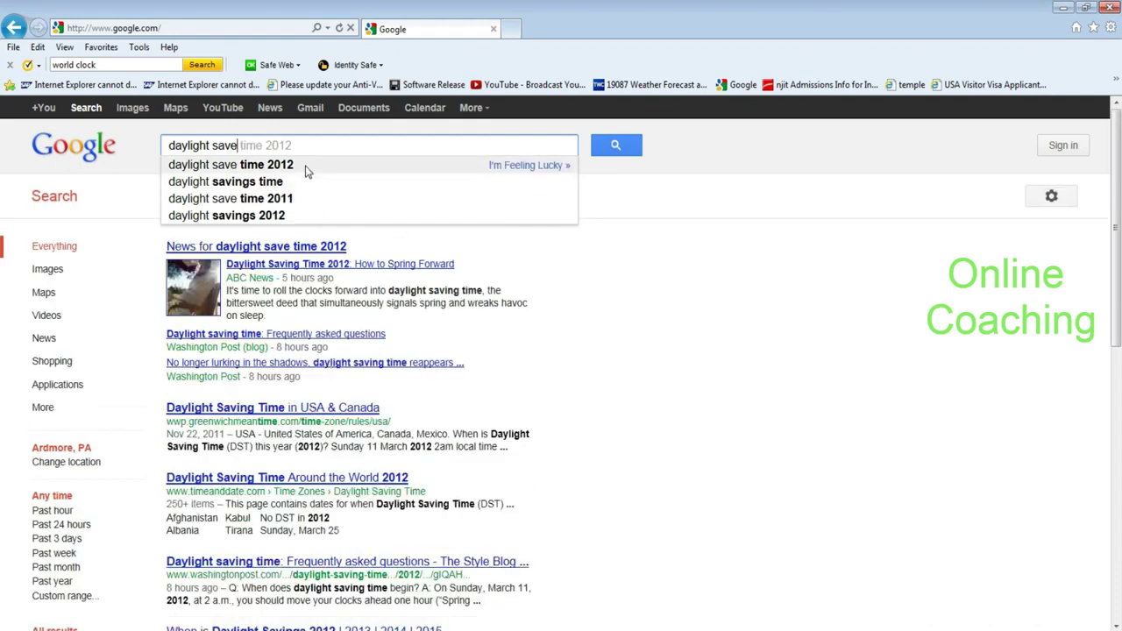
{"action": "left_click", "coordinate": [306, 169]}
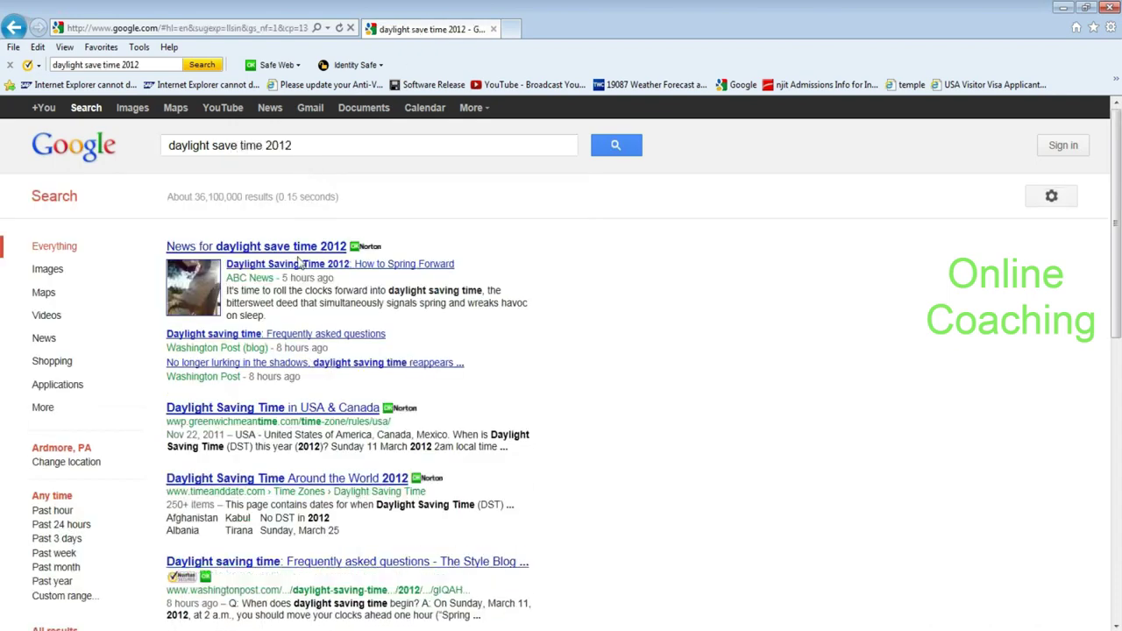
{"action": "type", "text": "t"}
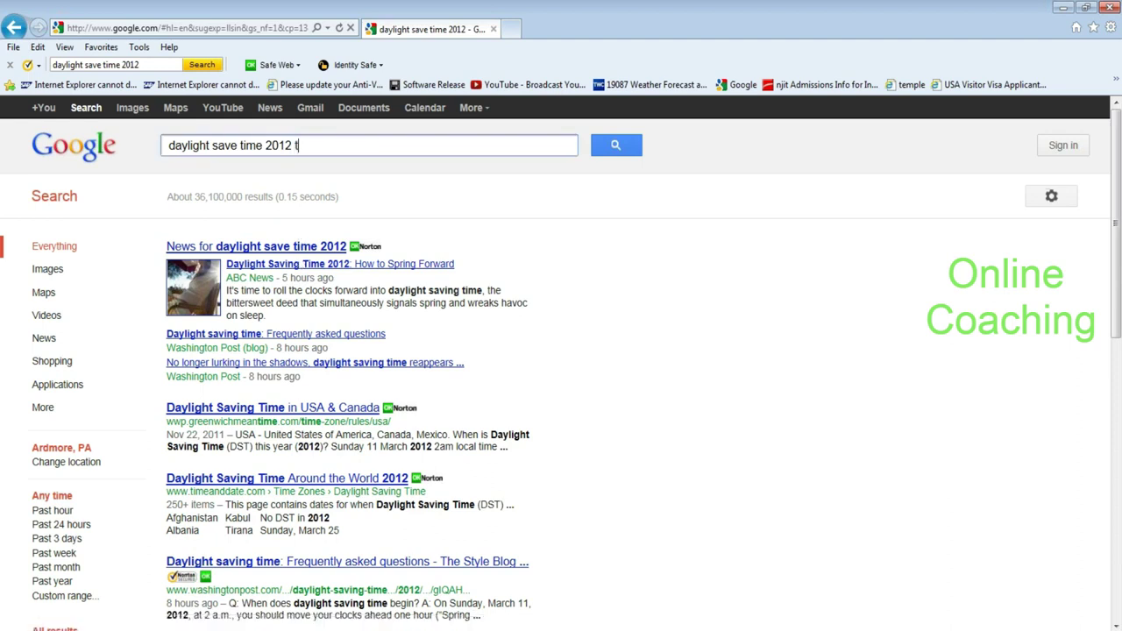
{"action": "type", "text": "o india"}
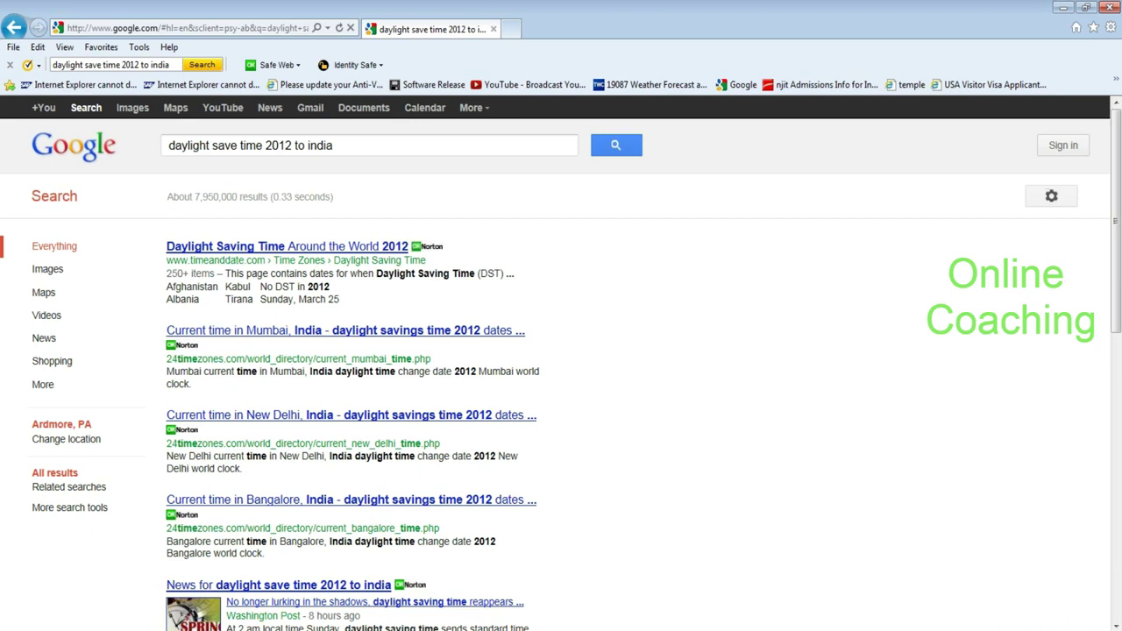
{"action": "left_click", "coordinate": [357, 250]}
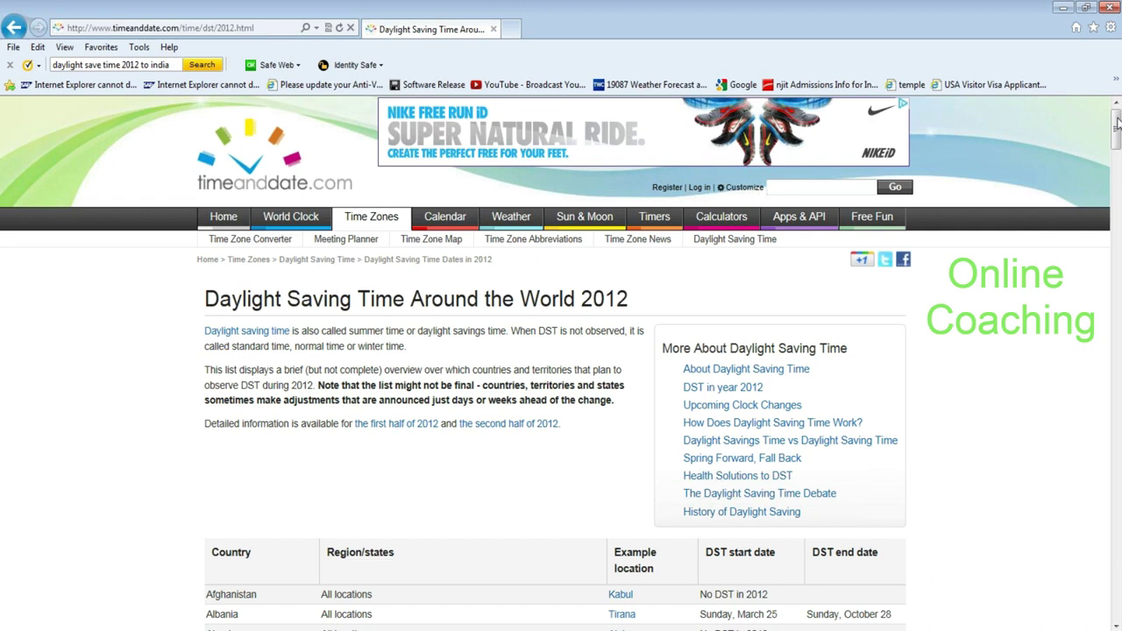
{"action": "mouse_move", "coordinate": [1116, 123]}
{"action": "left_mouse_down"}
{"action": "mouse_move", "coordinate": [1116, 574]}
{"action": "mouse_move", "coordinate": [1116, 132]}
{"action": "left_mouse_up"}
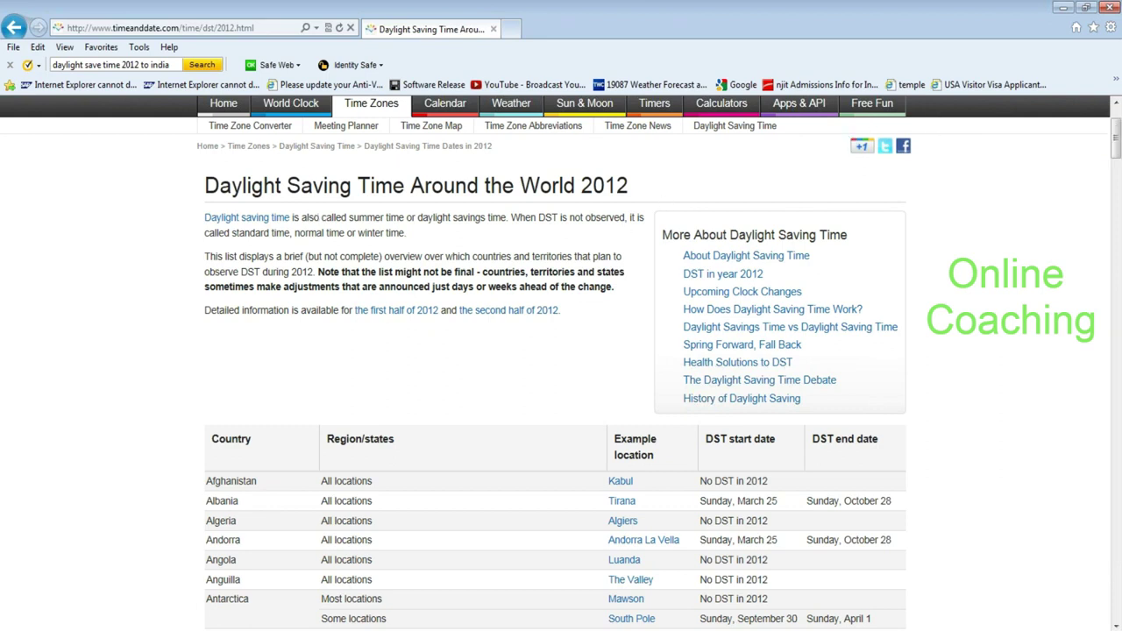
{"action": "left_click_drag", "start_coordinate": [1117, 139], "coordinate": [1115, 120]}
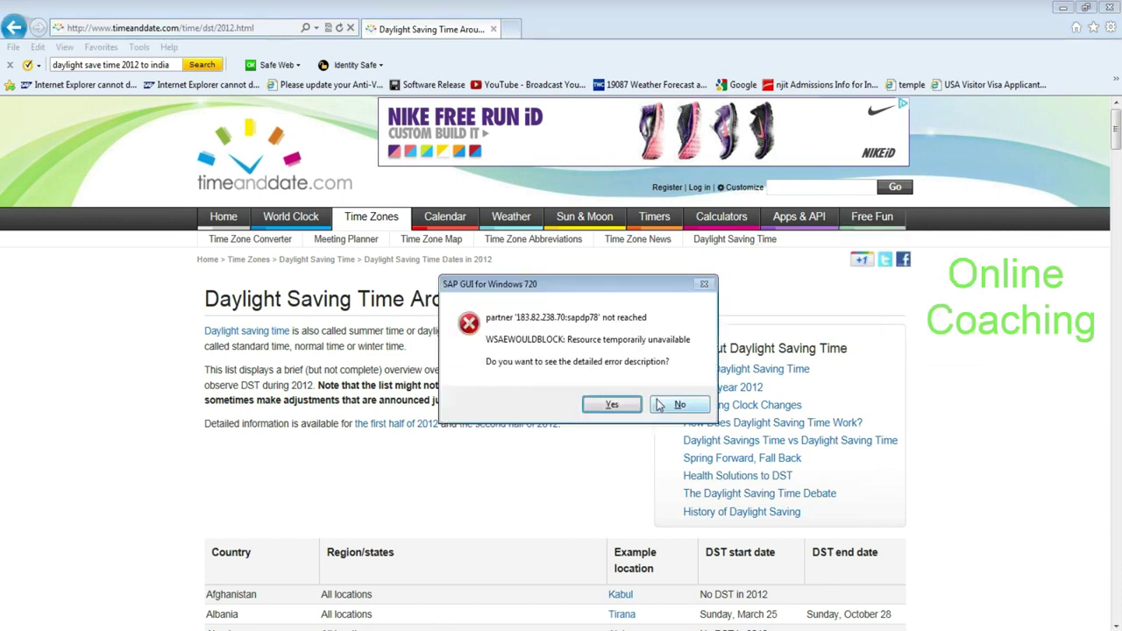
Dismiss the connection error and open the SCM system from the SAP Logon list.
{"action": "left_click", "coordinate": [656, 401]}
{"action": "left_click", "coordinate": [372, 629]}
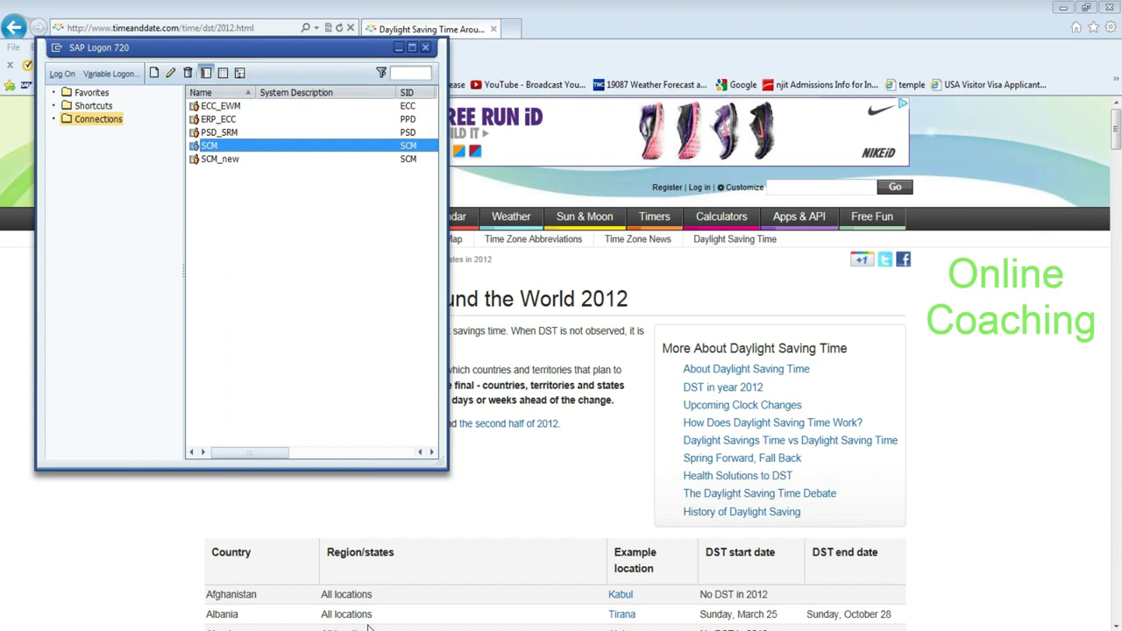
{"action": "double_click", "coordinate": [276, 146]}
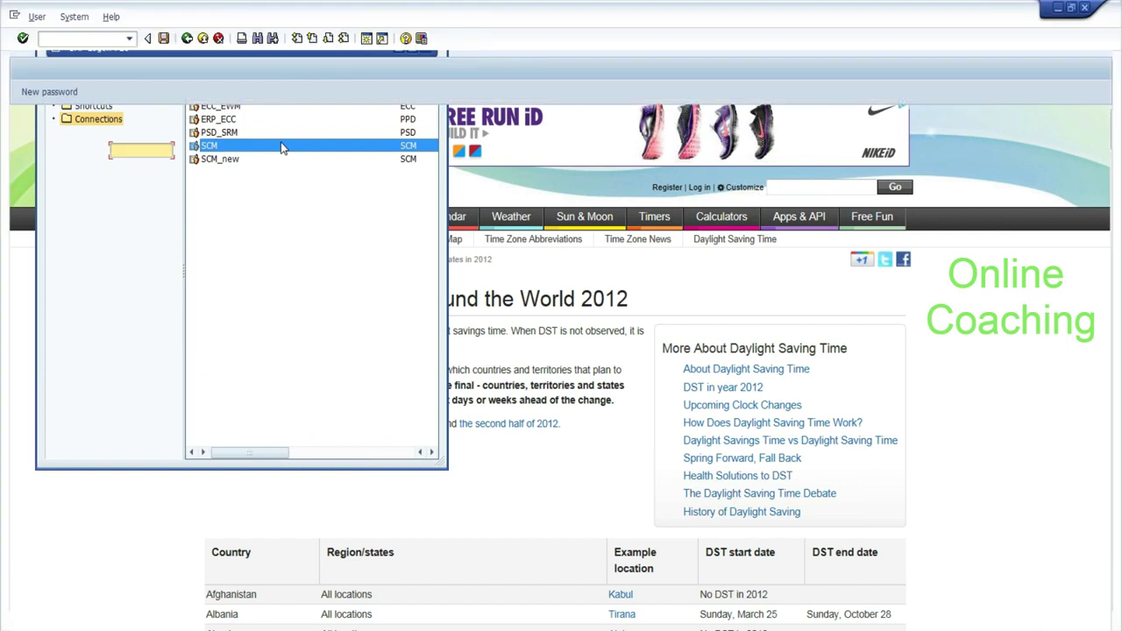
Submit the logon with client 890, the EWM user, password and English; the connection resets.
{"action": "key", "text": "shift+Tab"}
{"action": "key", "text": "BackSpace"}
{"action": "key", "text": "Down"}
{"action": "key", "text": "Tab"}
{"action": "key", "text": "BackSpace"}
{"action": "key", "text": "Down"}
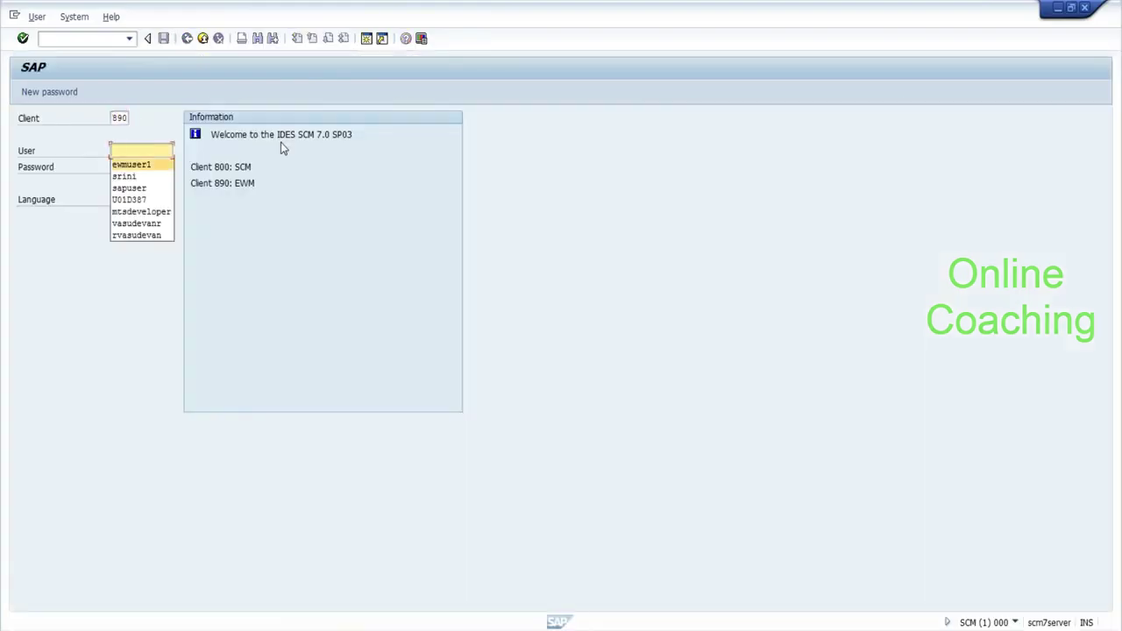
{"action": "key", "text": "Tab"}
{"action": "key", "text": "ctrl+v"}
{"action": "key", "text": "Tab"}
{"action": "key", "text": "Down"}
{"action": "key", "text": "Return"}
{"action": "key", "text": "Return"}
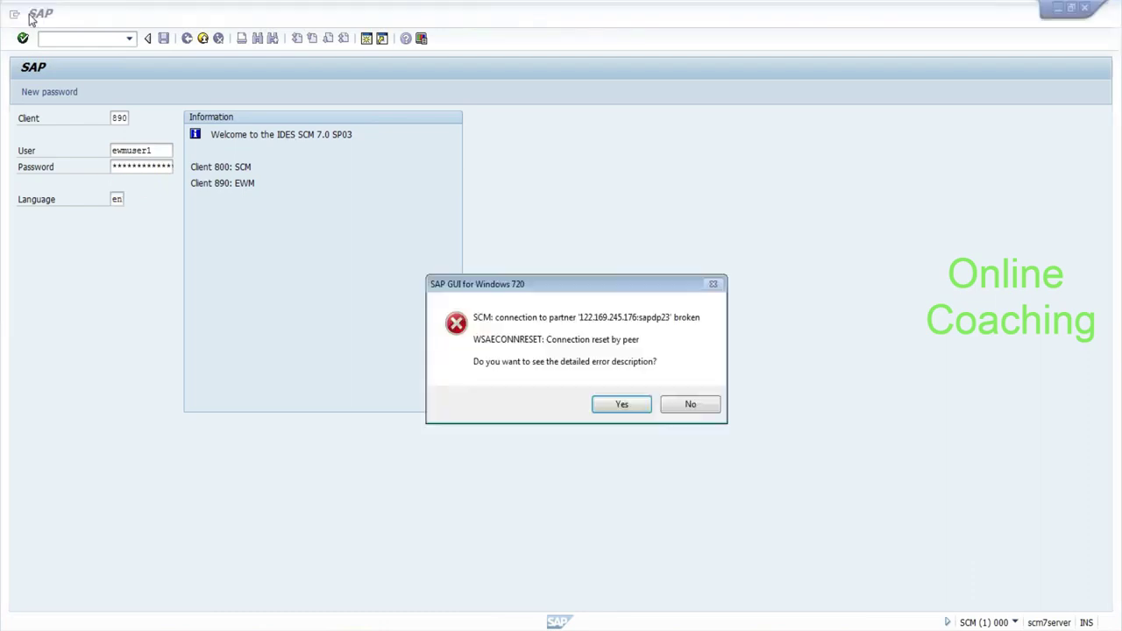